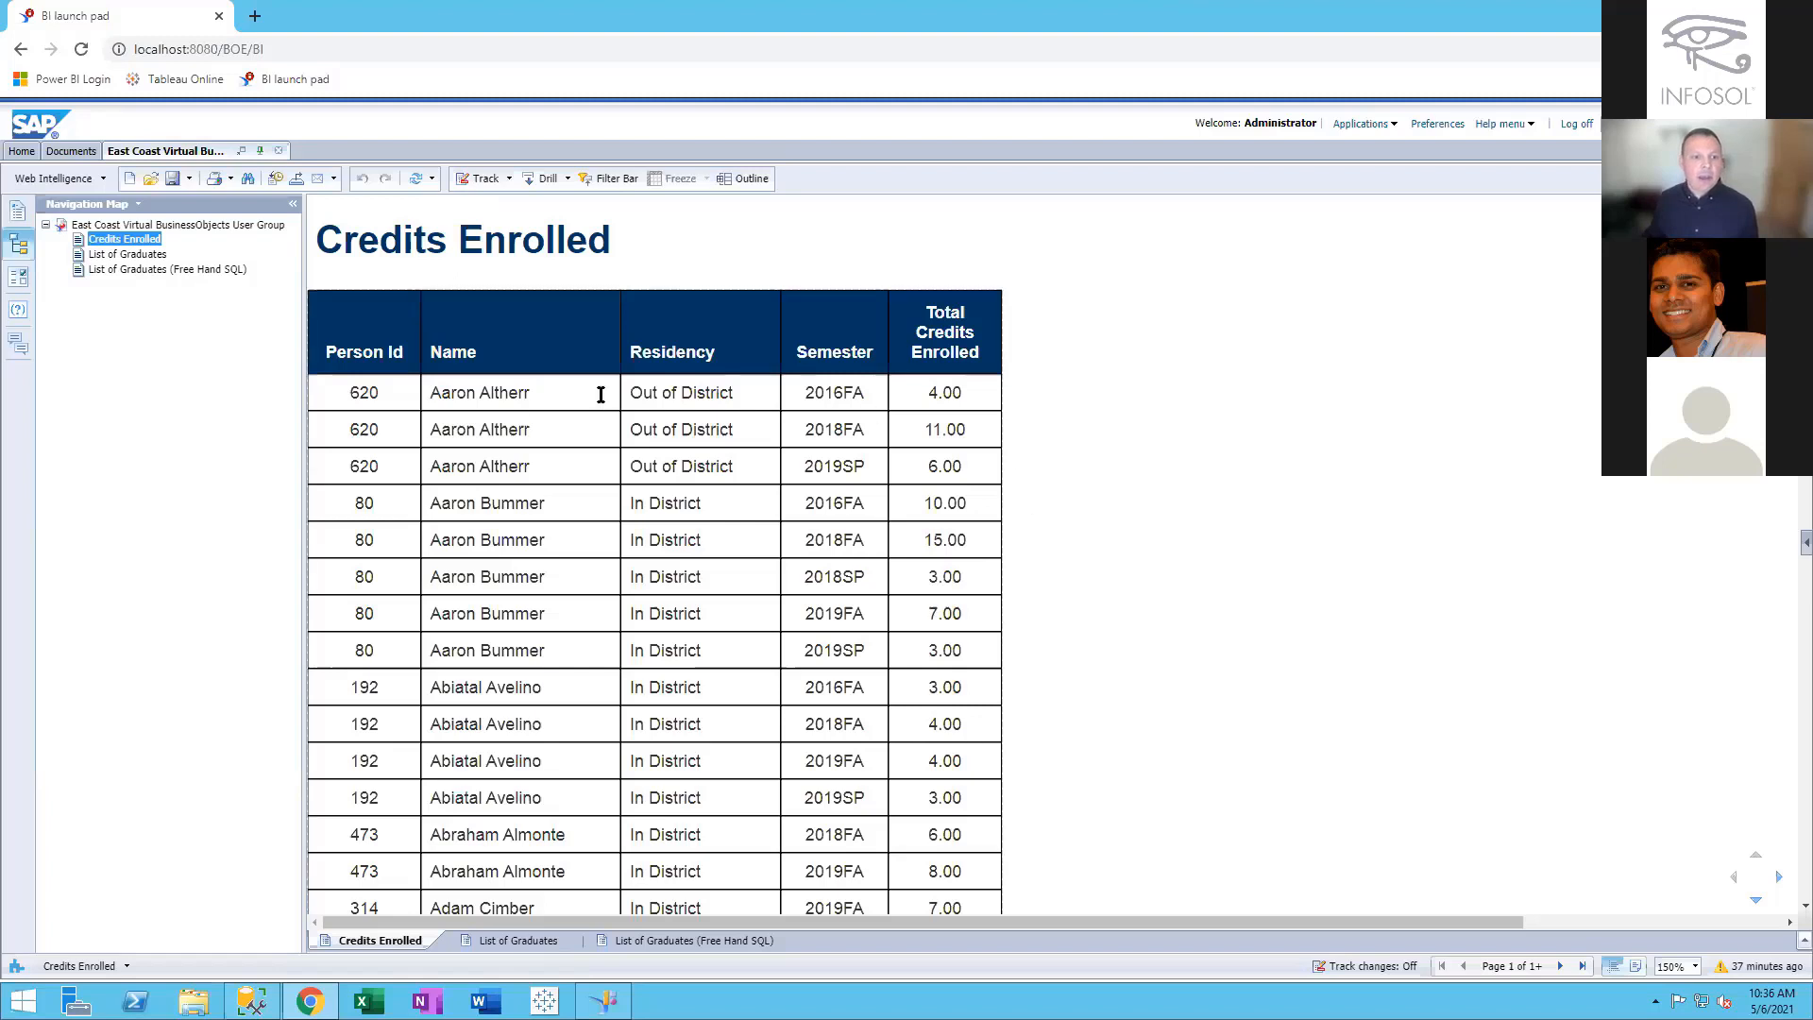
Examine the name, residency, semester and total credits in the first row of the Credits Enrolled table
{"action": "left_click", "coordinate": [477, 395]}
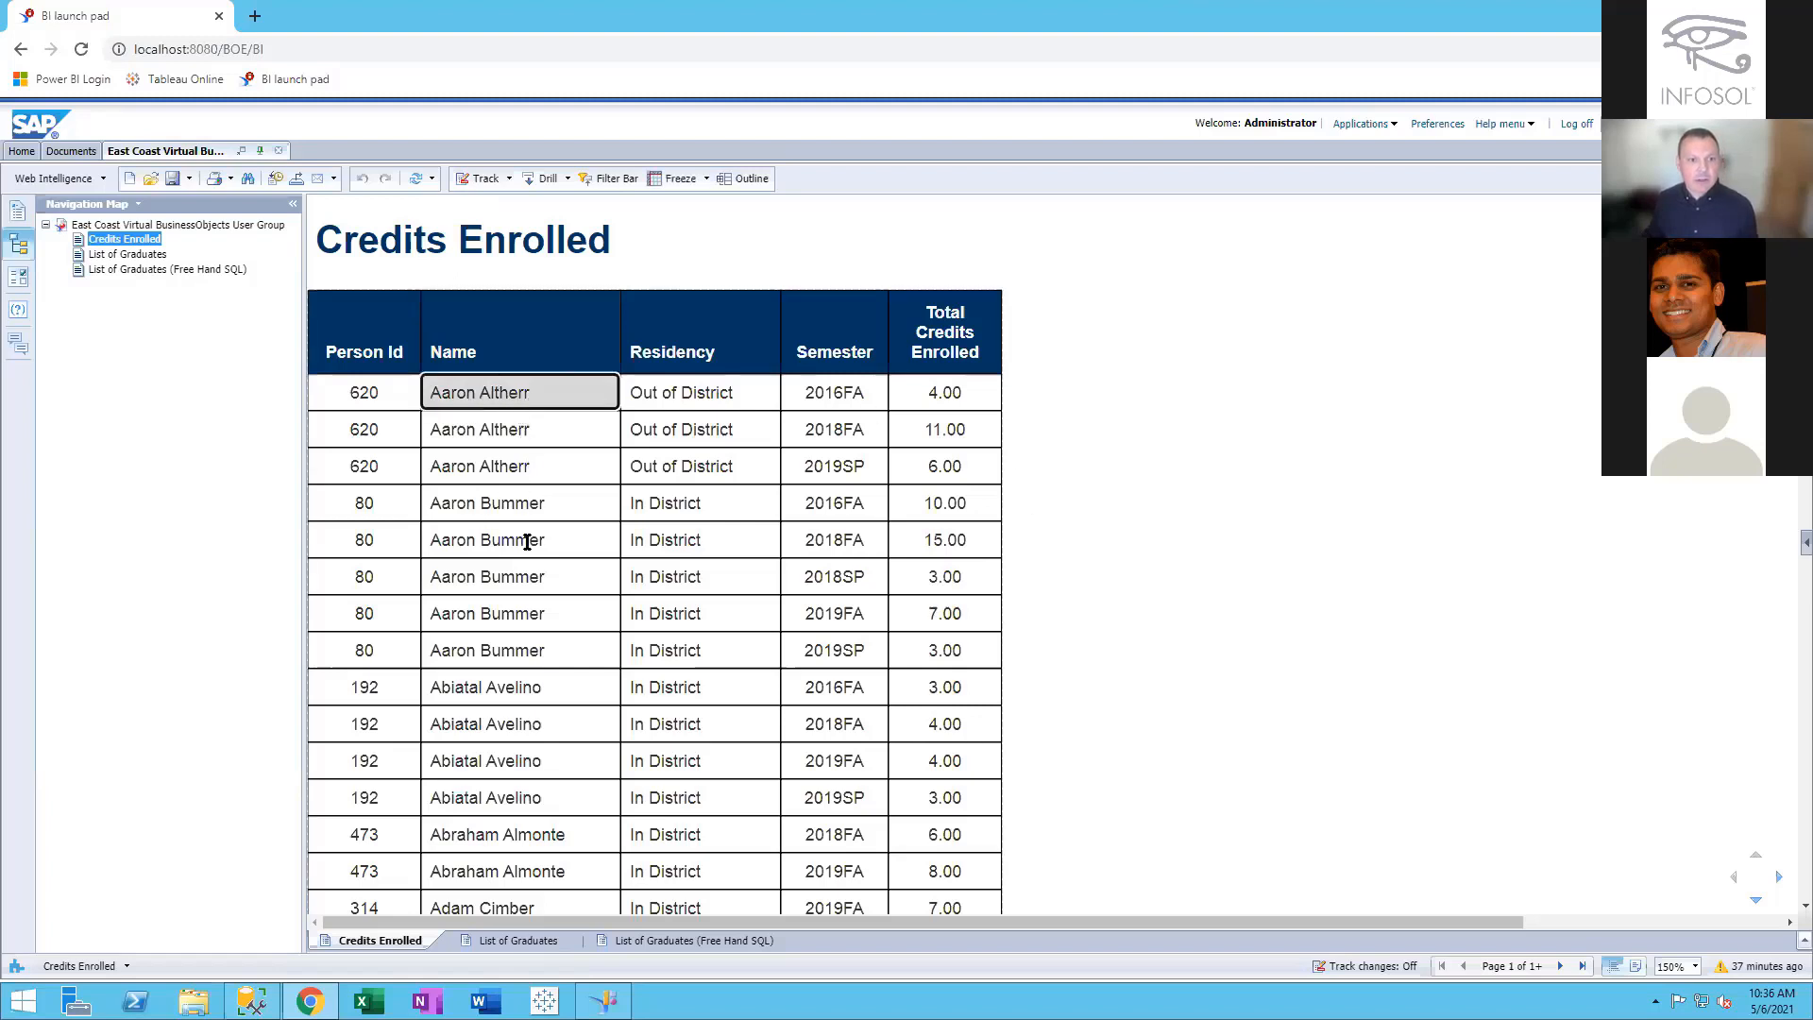
{"action": "left_click", "coordinate": [1188, 470]}
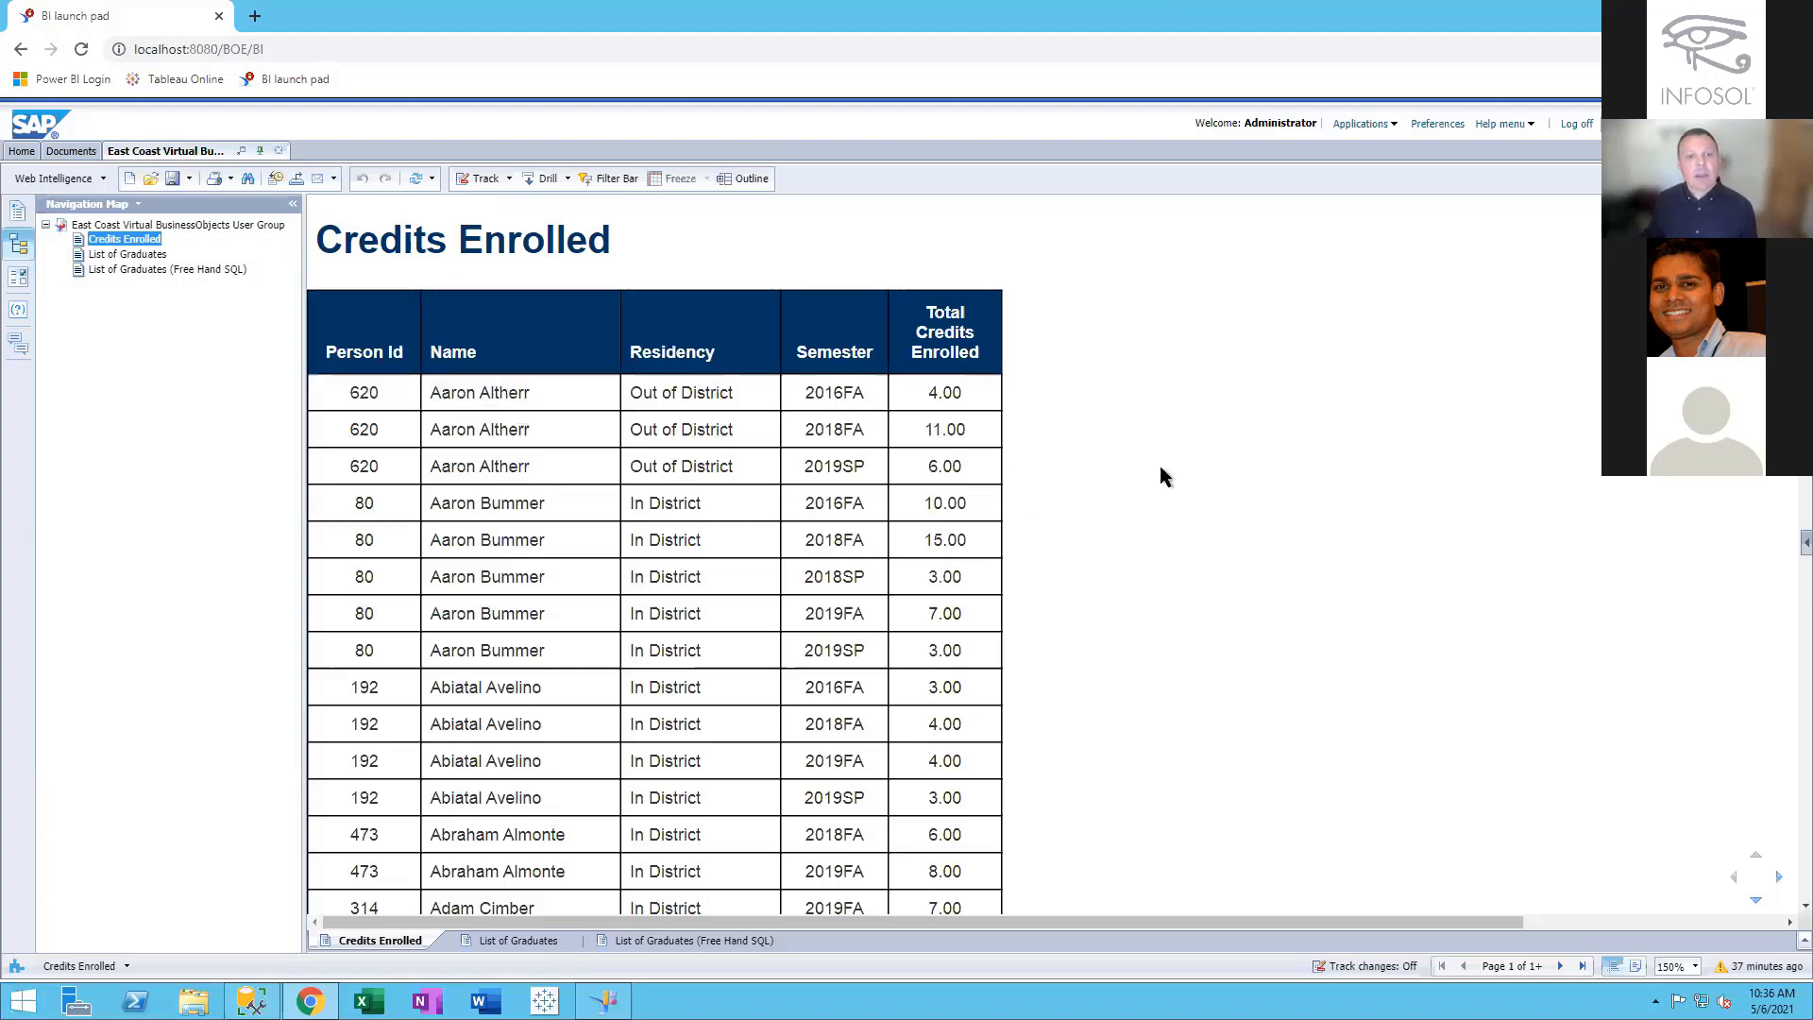
{"action": "left_click", "coordinate": [738, 394]}
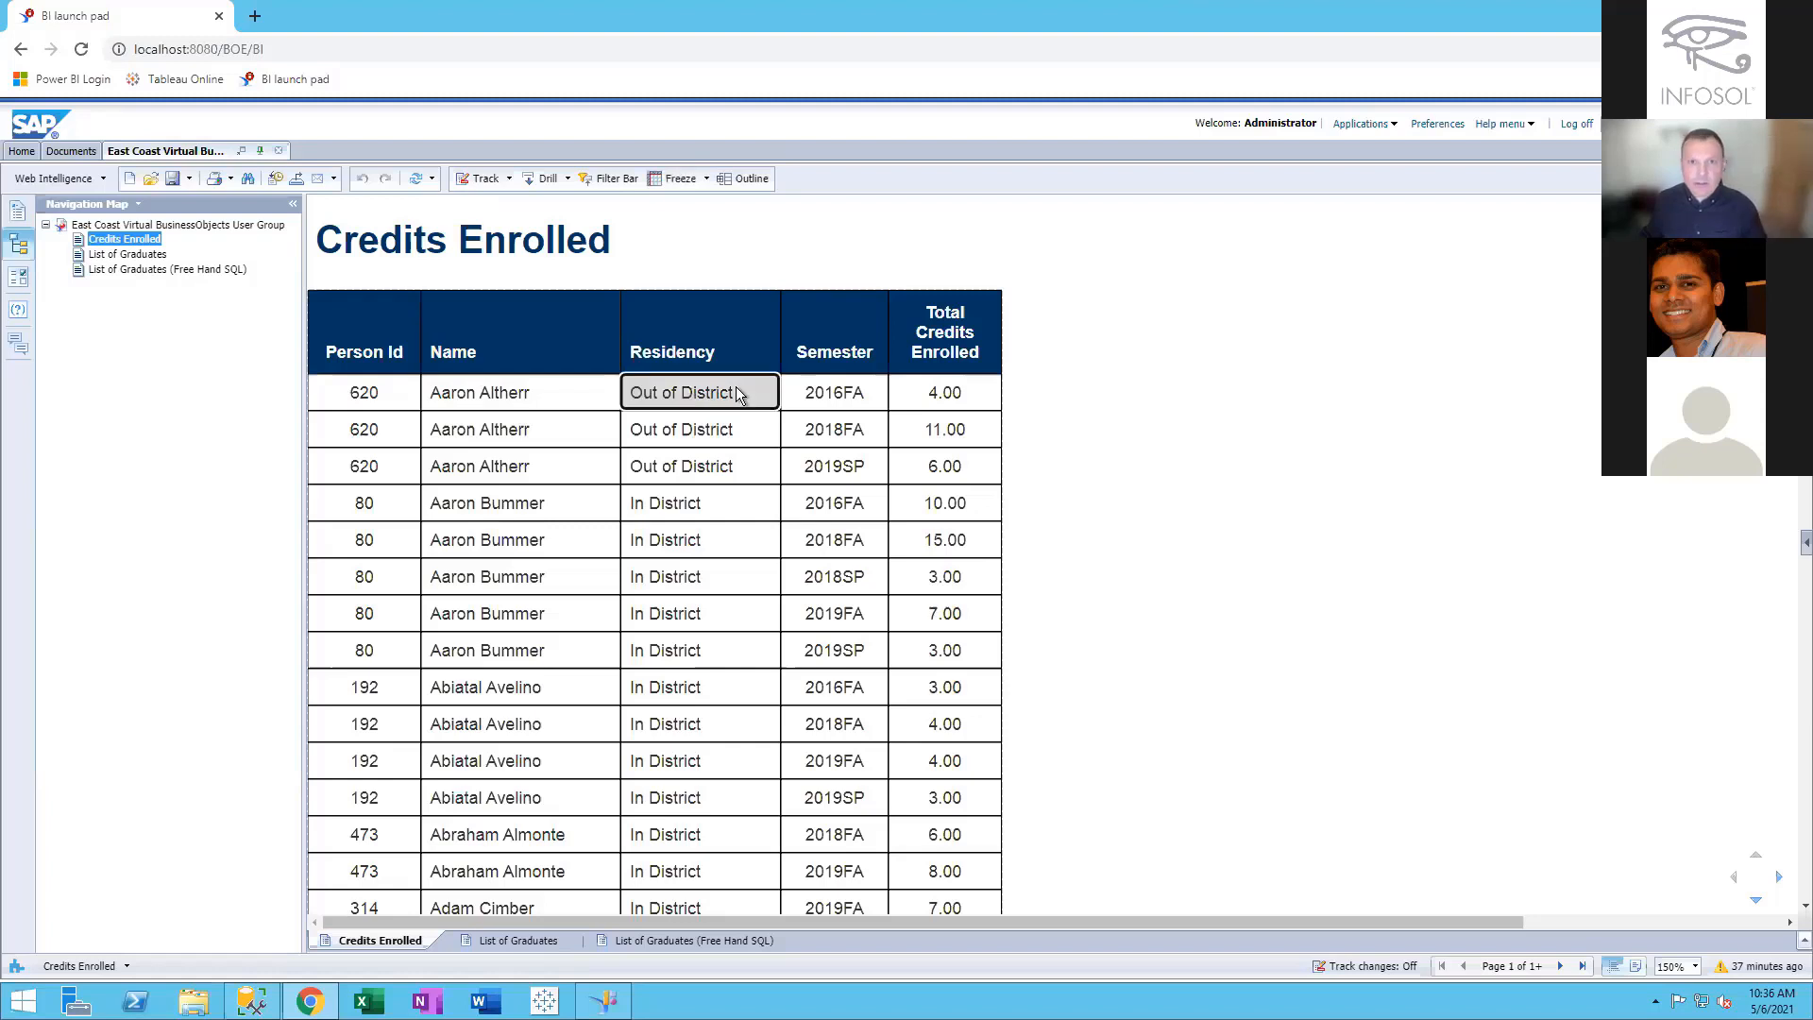
{"action": "left_click", "coordinate": [1147, 446]}
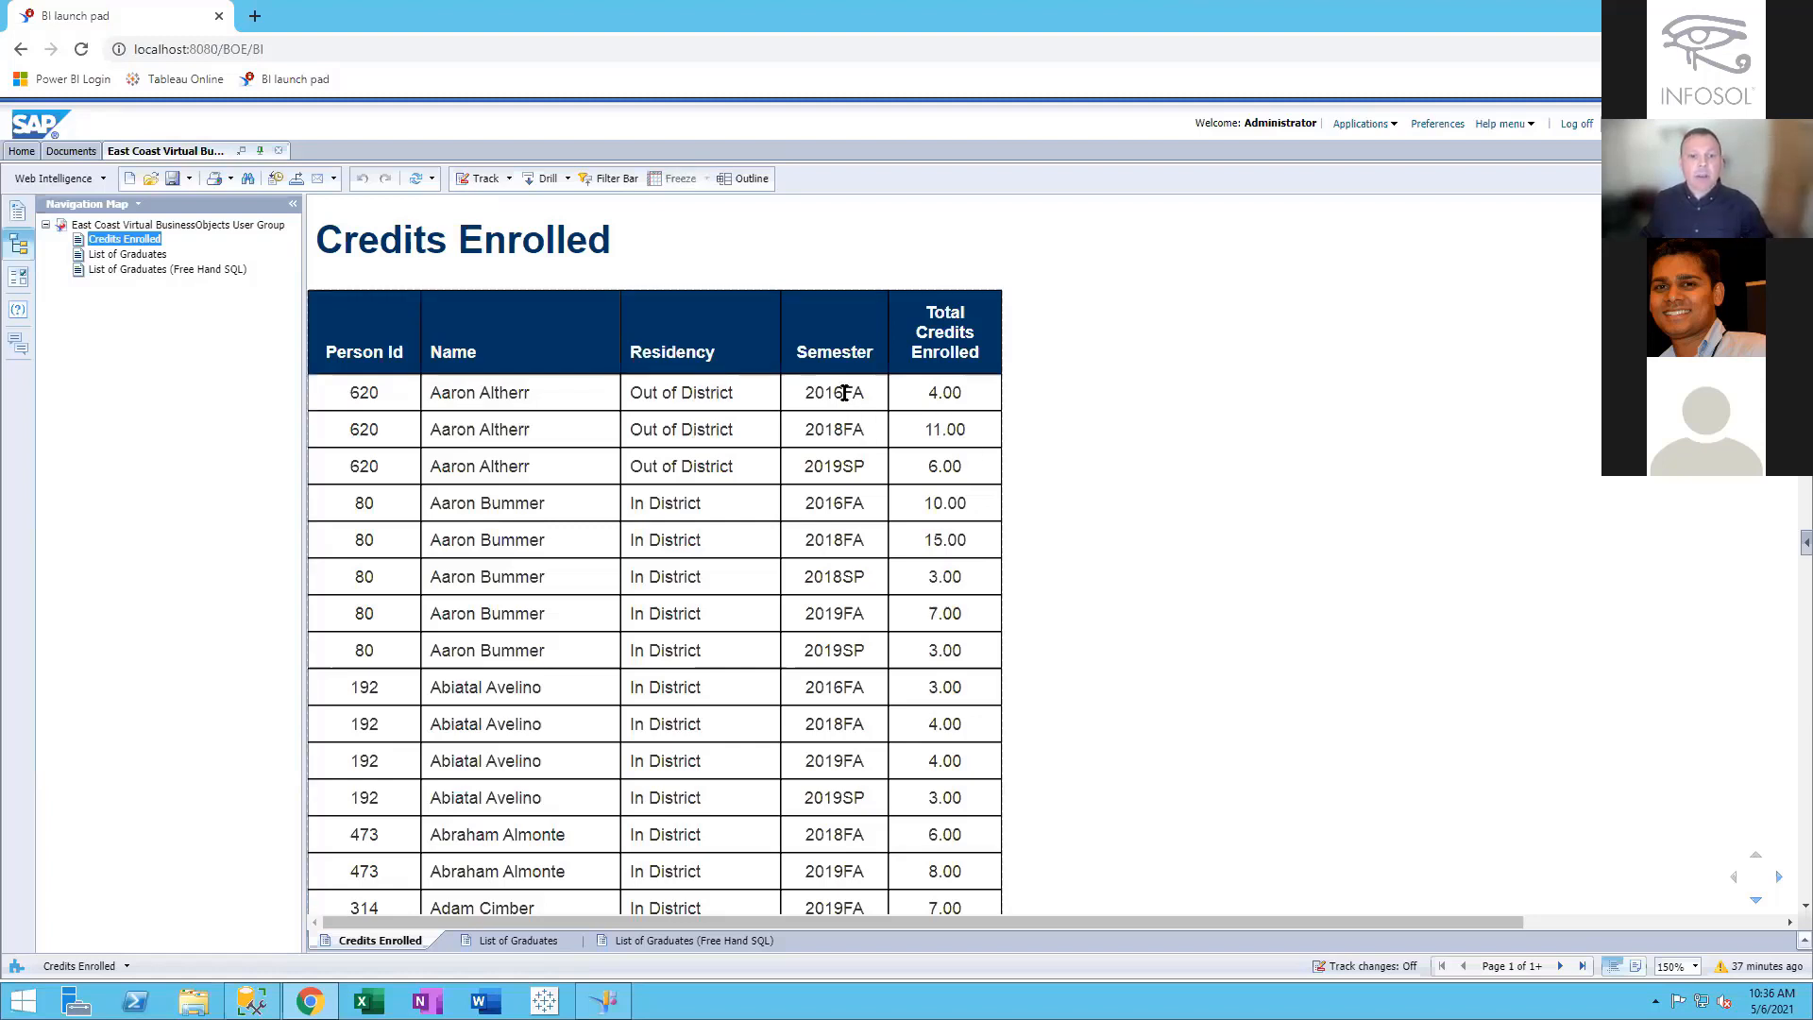
{"action": "left_click", "coordinate": [845, 394]}
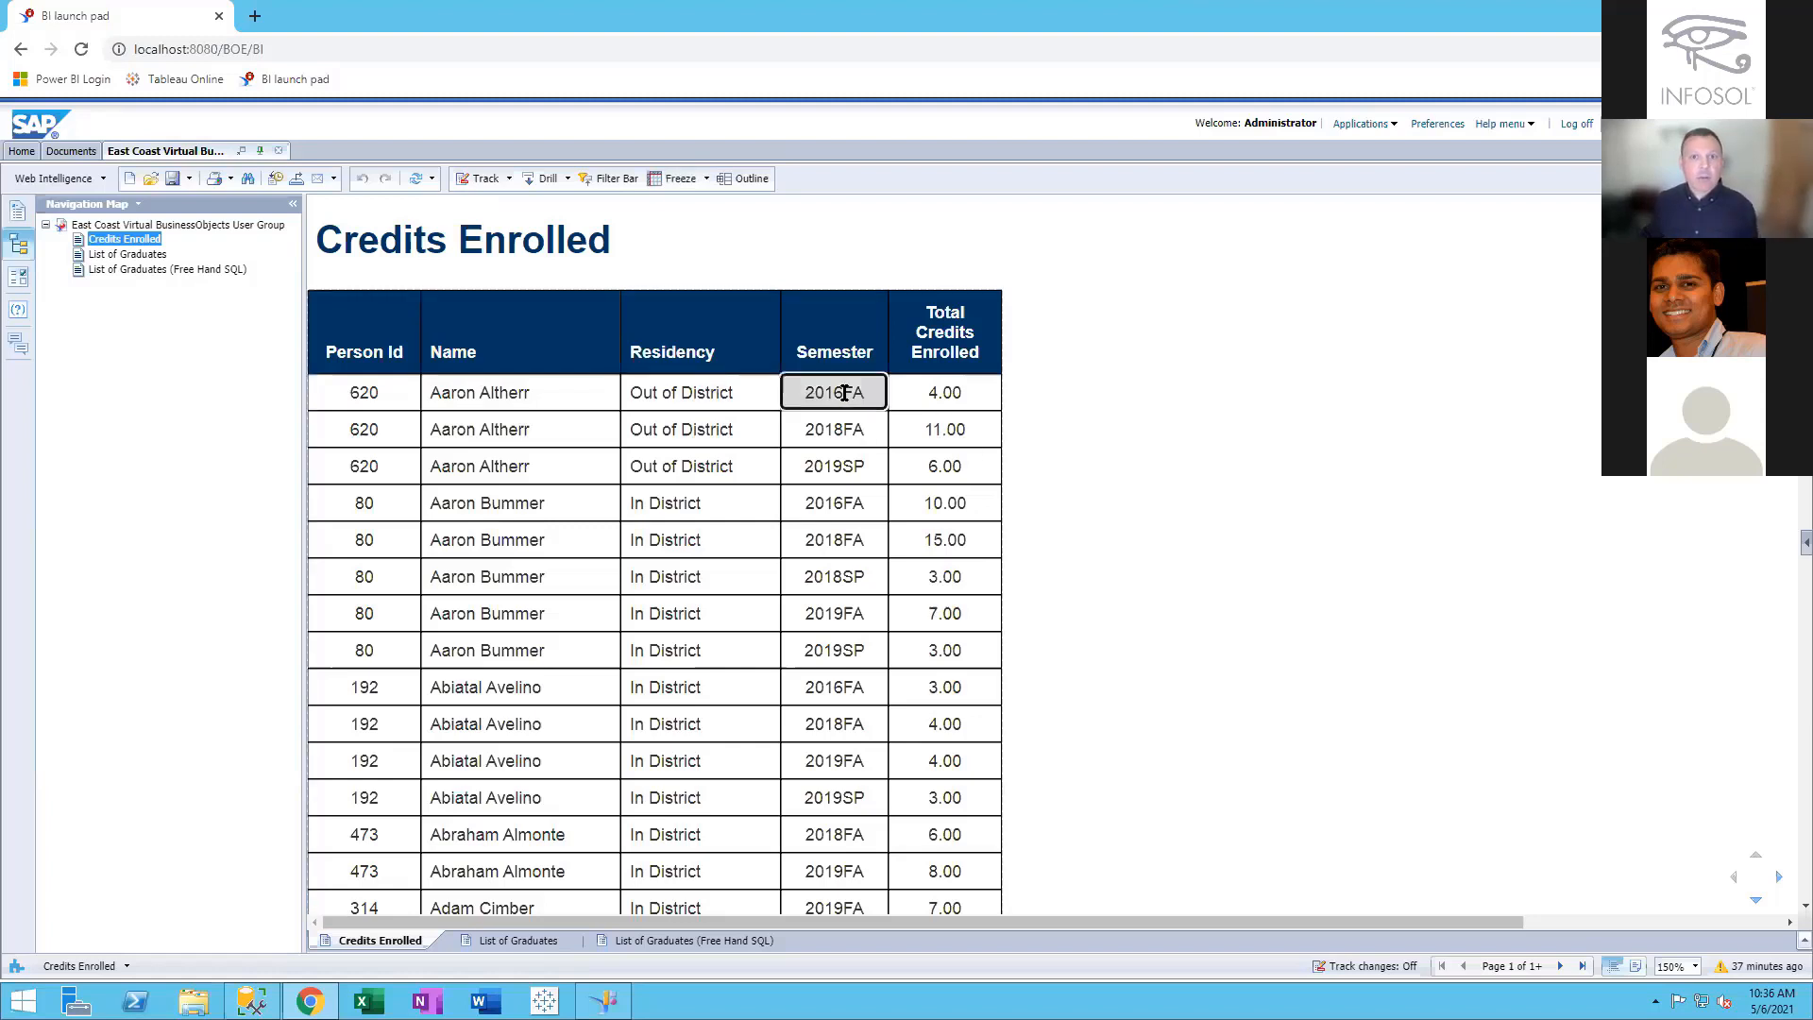
{"action": "left_click", "coordinate": [941, 395]}
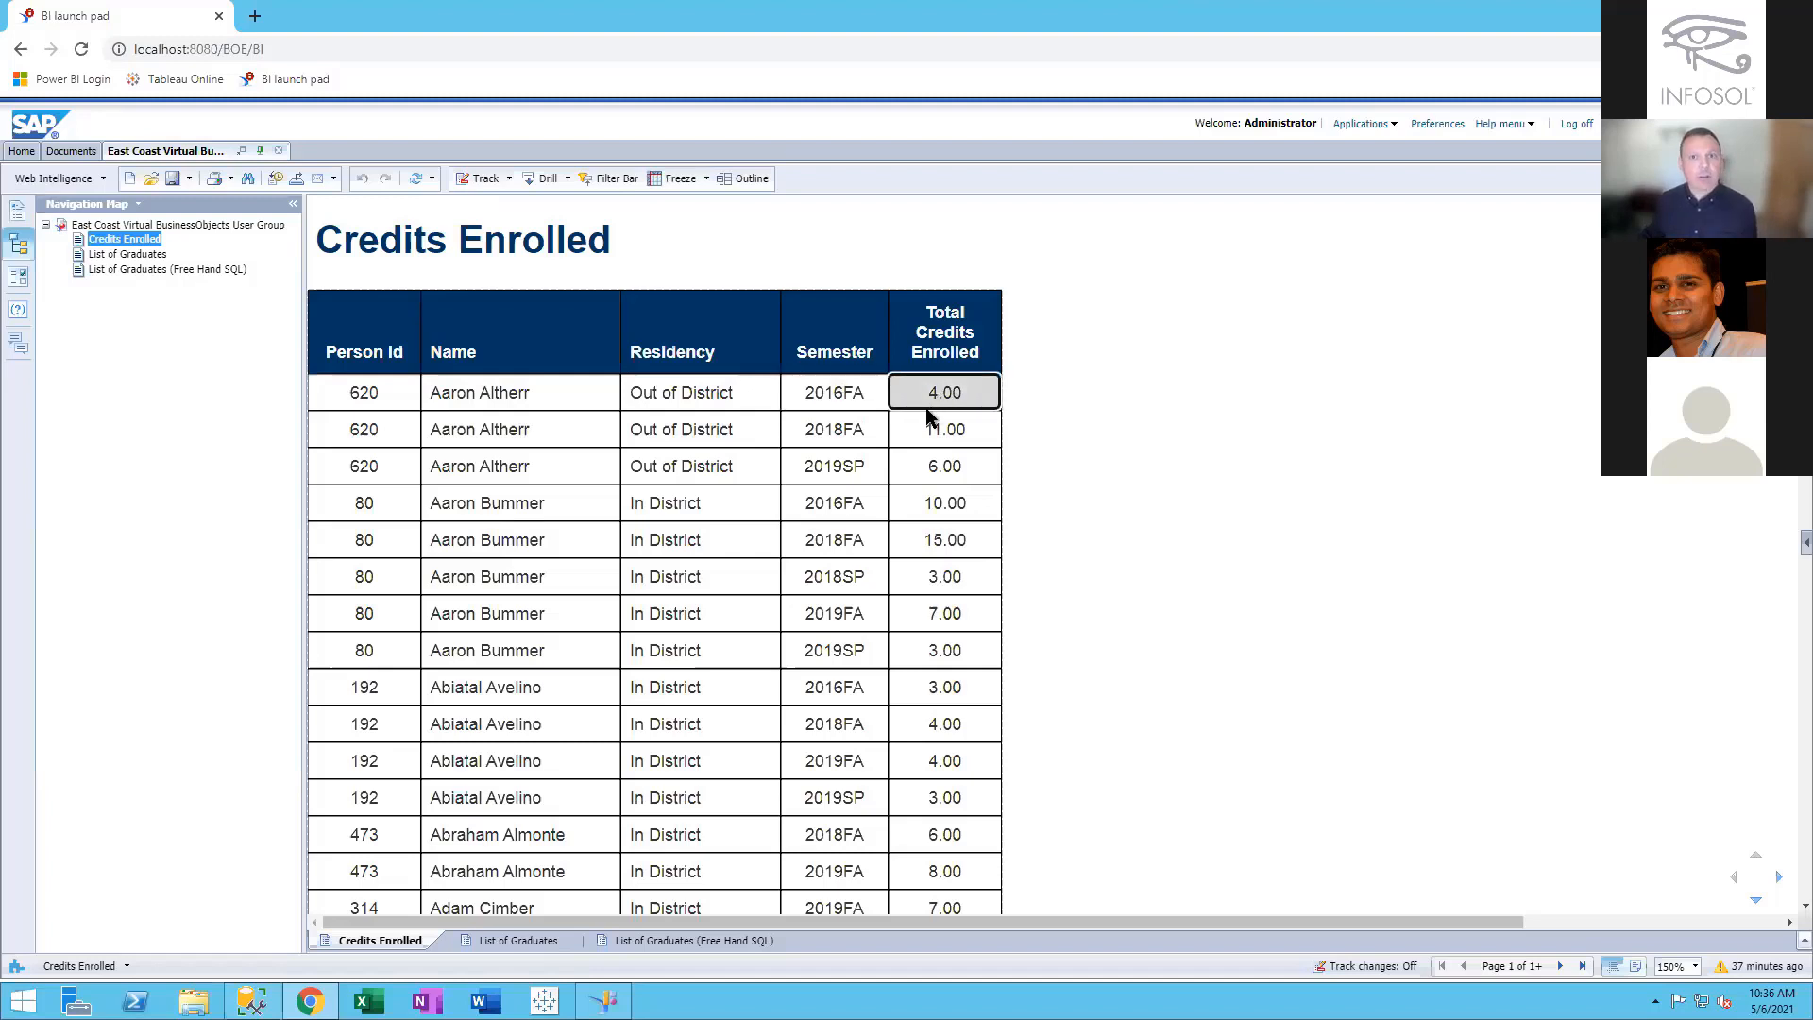
{"action": "left_click", "coordinate": [1130, 403]}
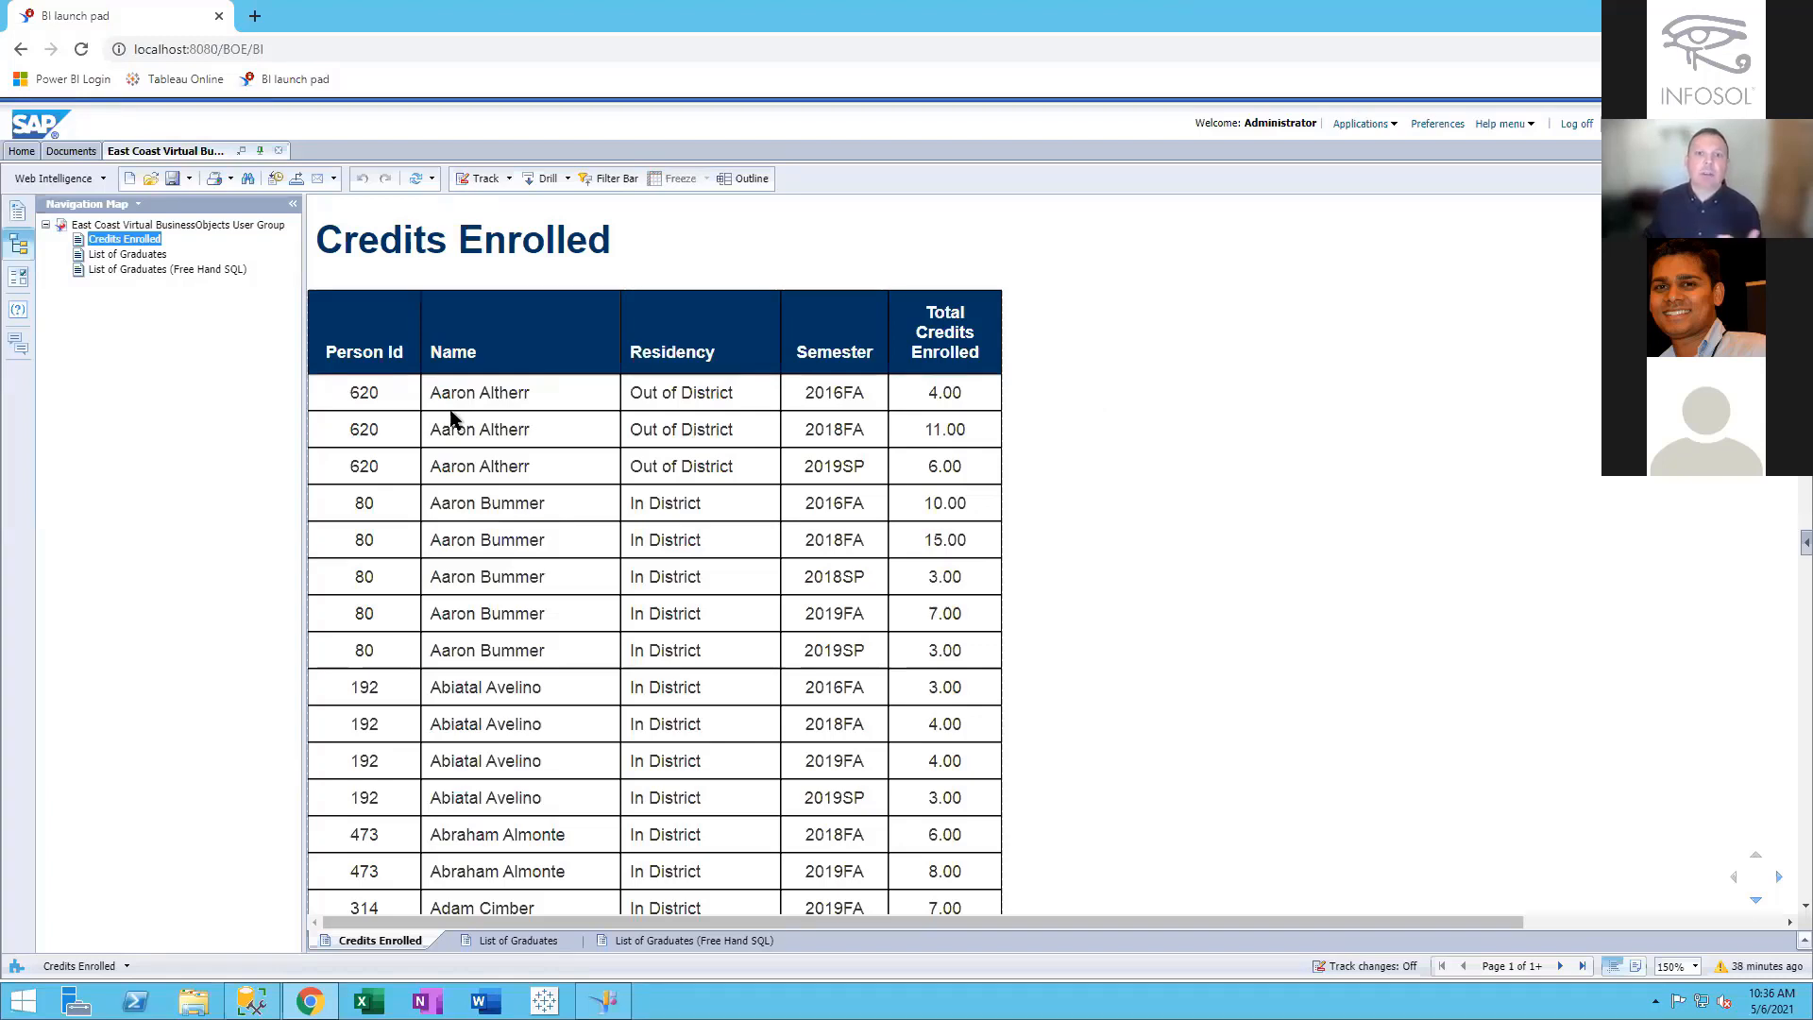
Examine how the second student's name repeats on a separate row for each semester from 2016FA to 2019SP
{"action": "left_click", "coordinate": [444, 502]}
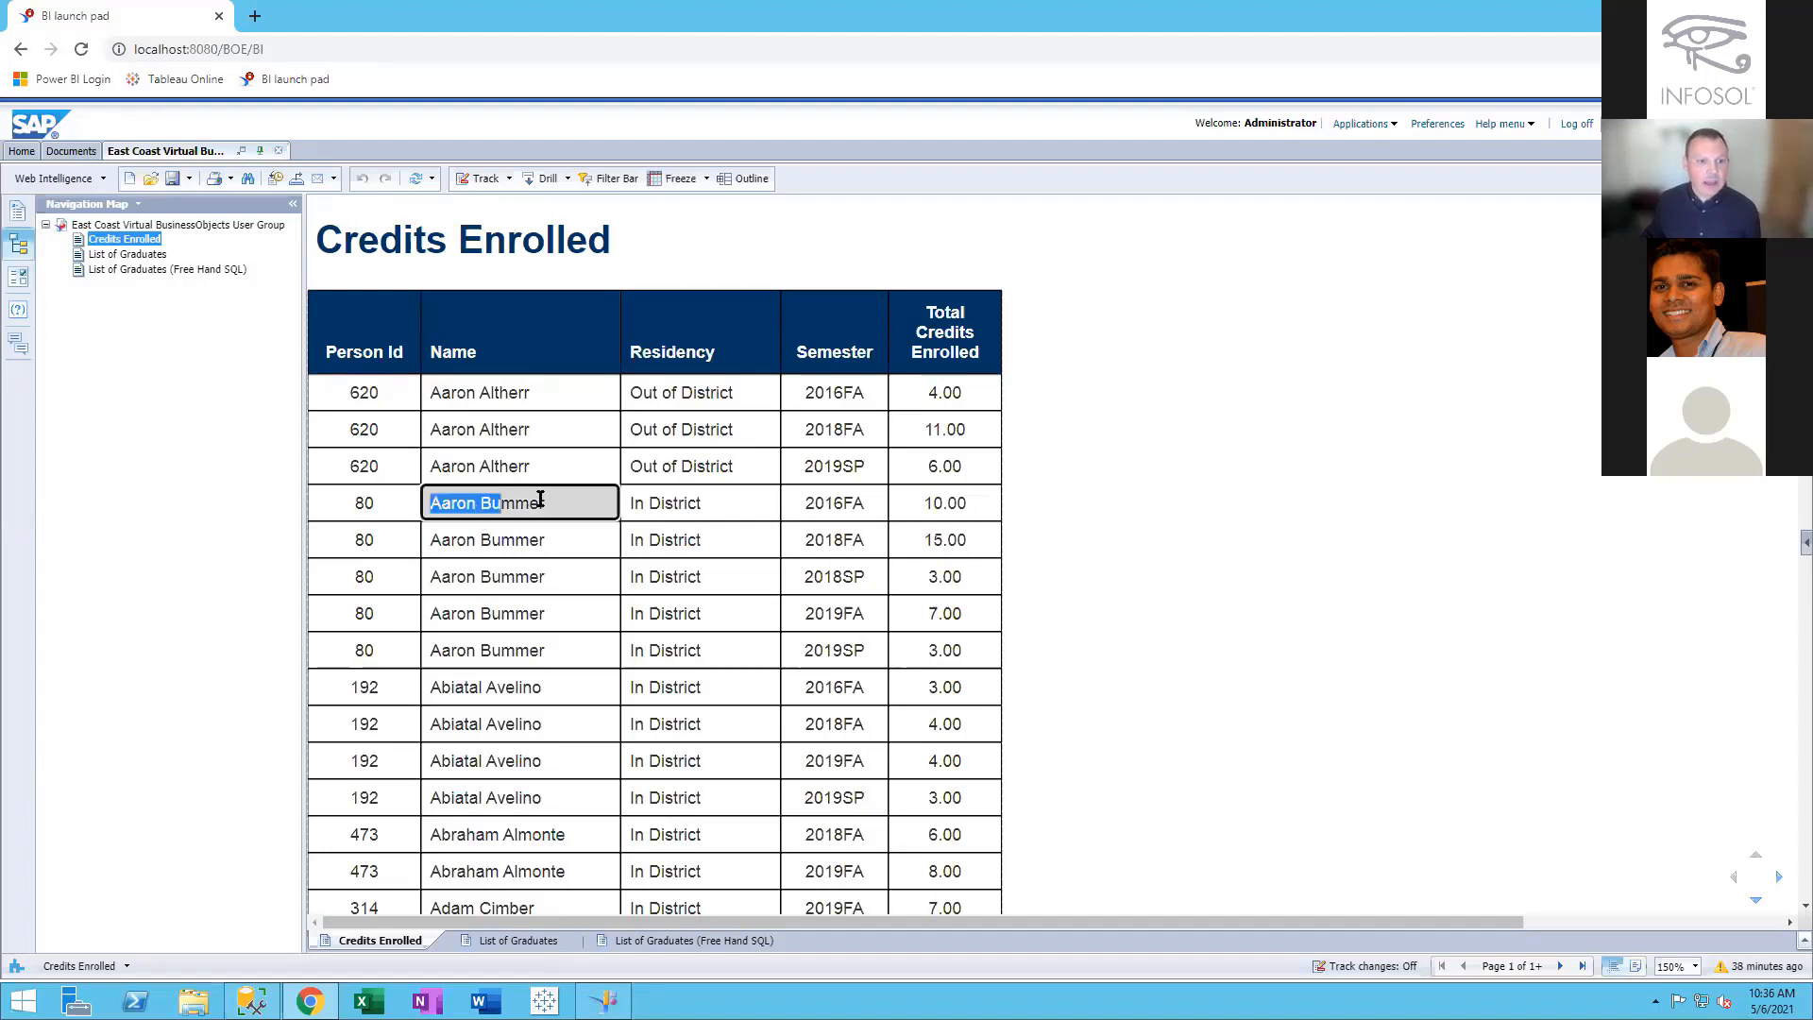
{"action": "left_click", "coordinate": [1092, 540]}
{"action": "left_click", "coordinate": [501, 502]}
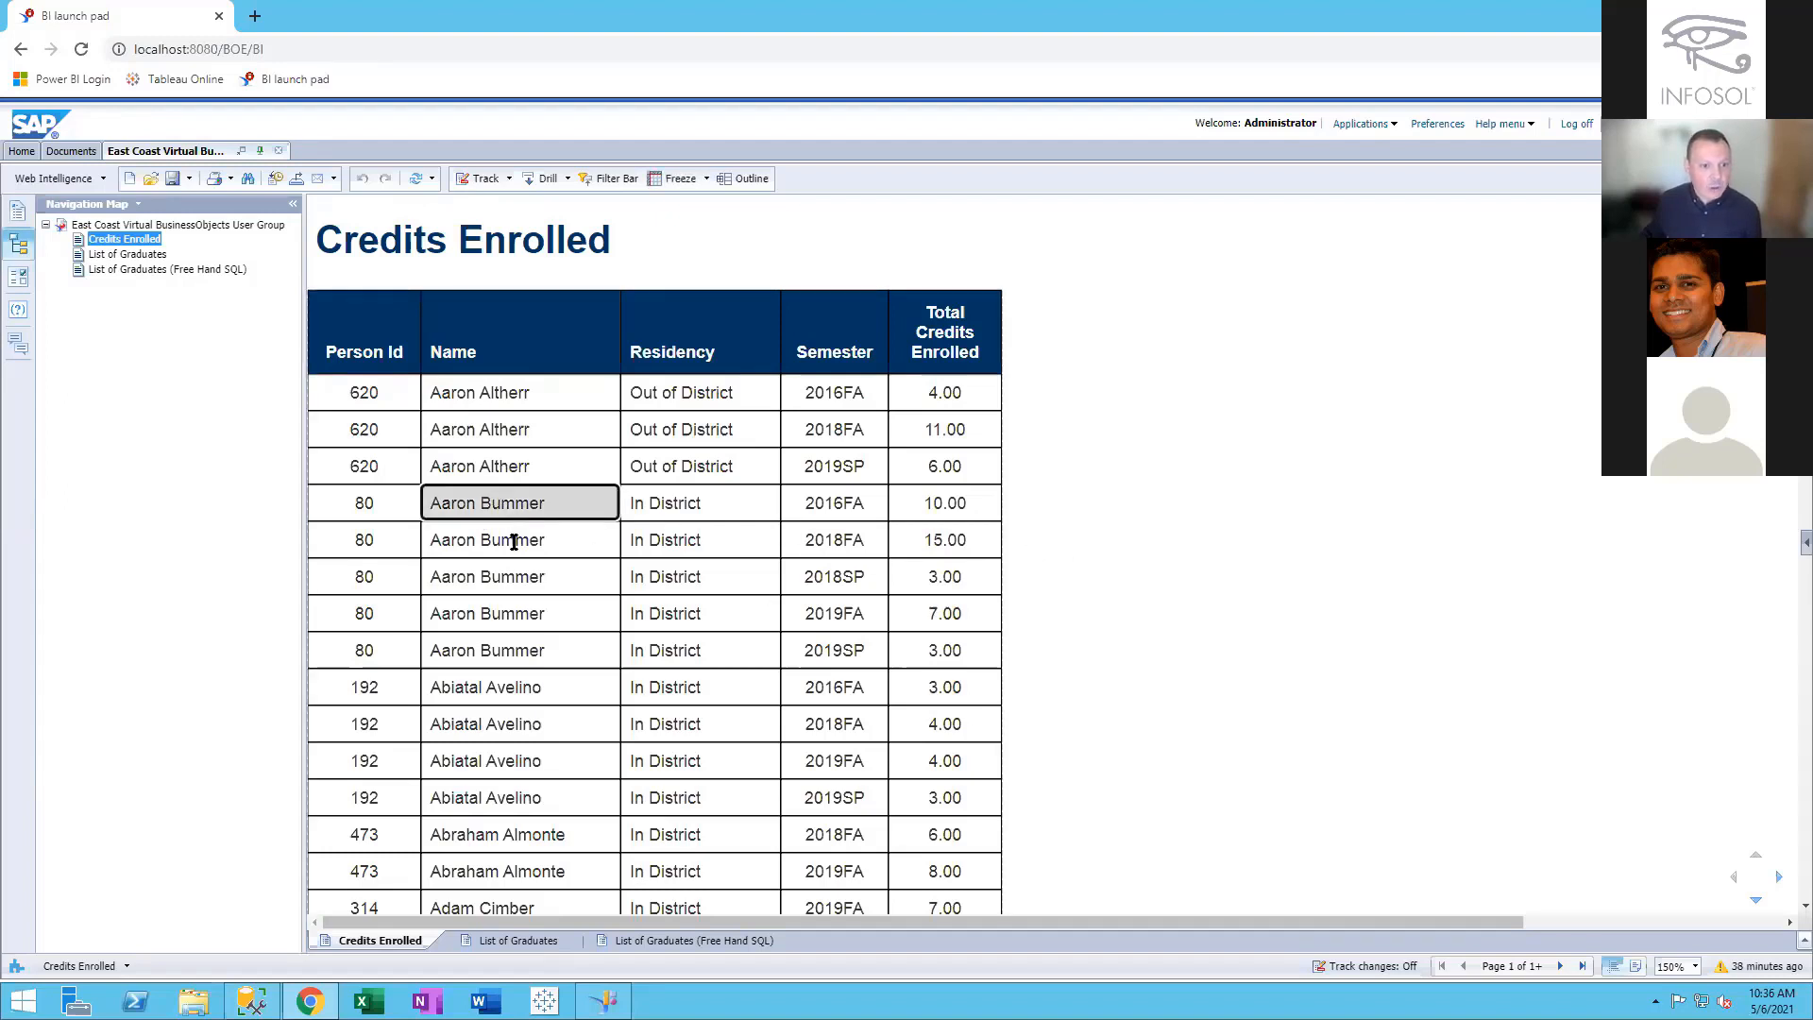
{"action": "left_click", "coordinate": [513, 541]}
{"action": "left_click", "coordinate": [516, 578]}
{"action": "left_click", "coordinate": [521, 613]}
{"action": "left_click", "coordinate": [520, 649]}
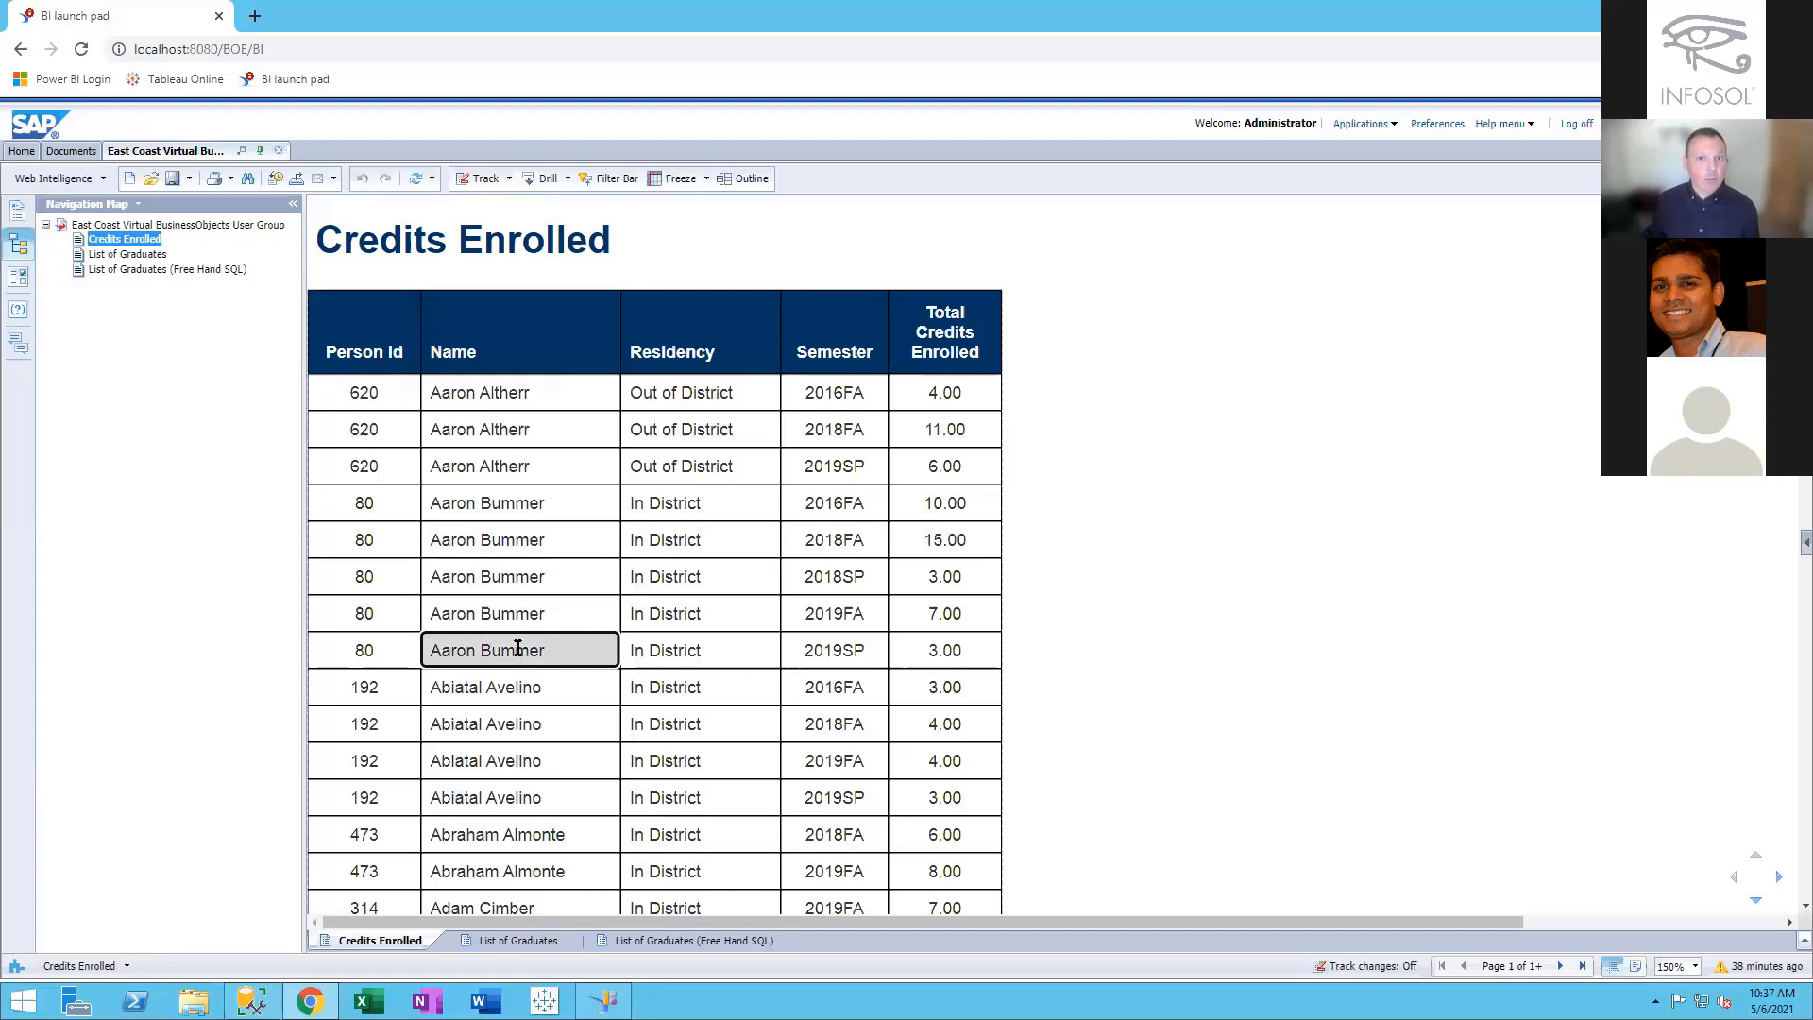
{"action": "left_click", "coordinate": [849, 503]}
{"action": "left_click", "coordinate": [850, 540]}
{"action": "left_click", "coordinate": [854, 576]}
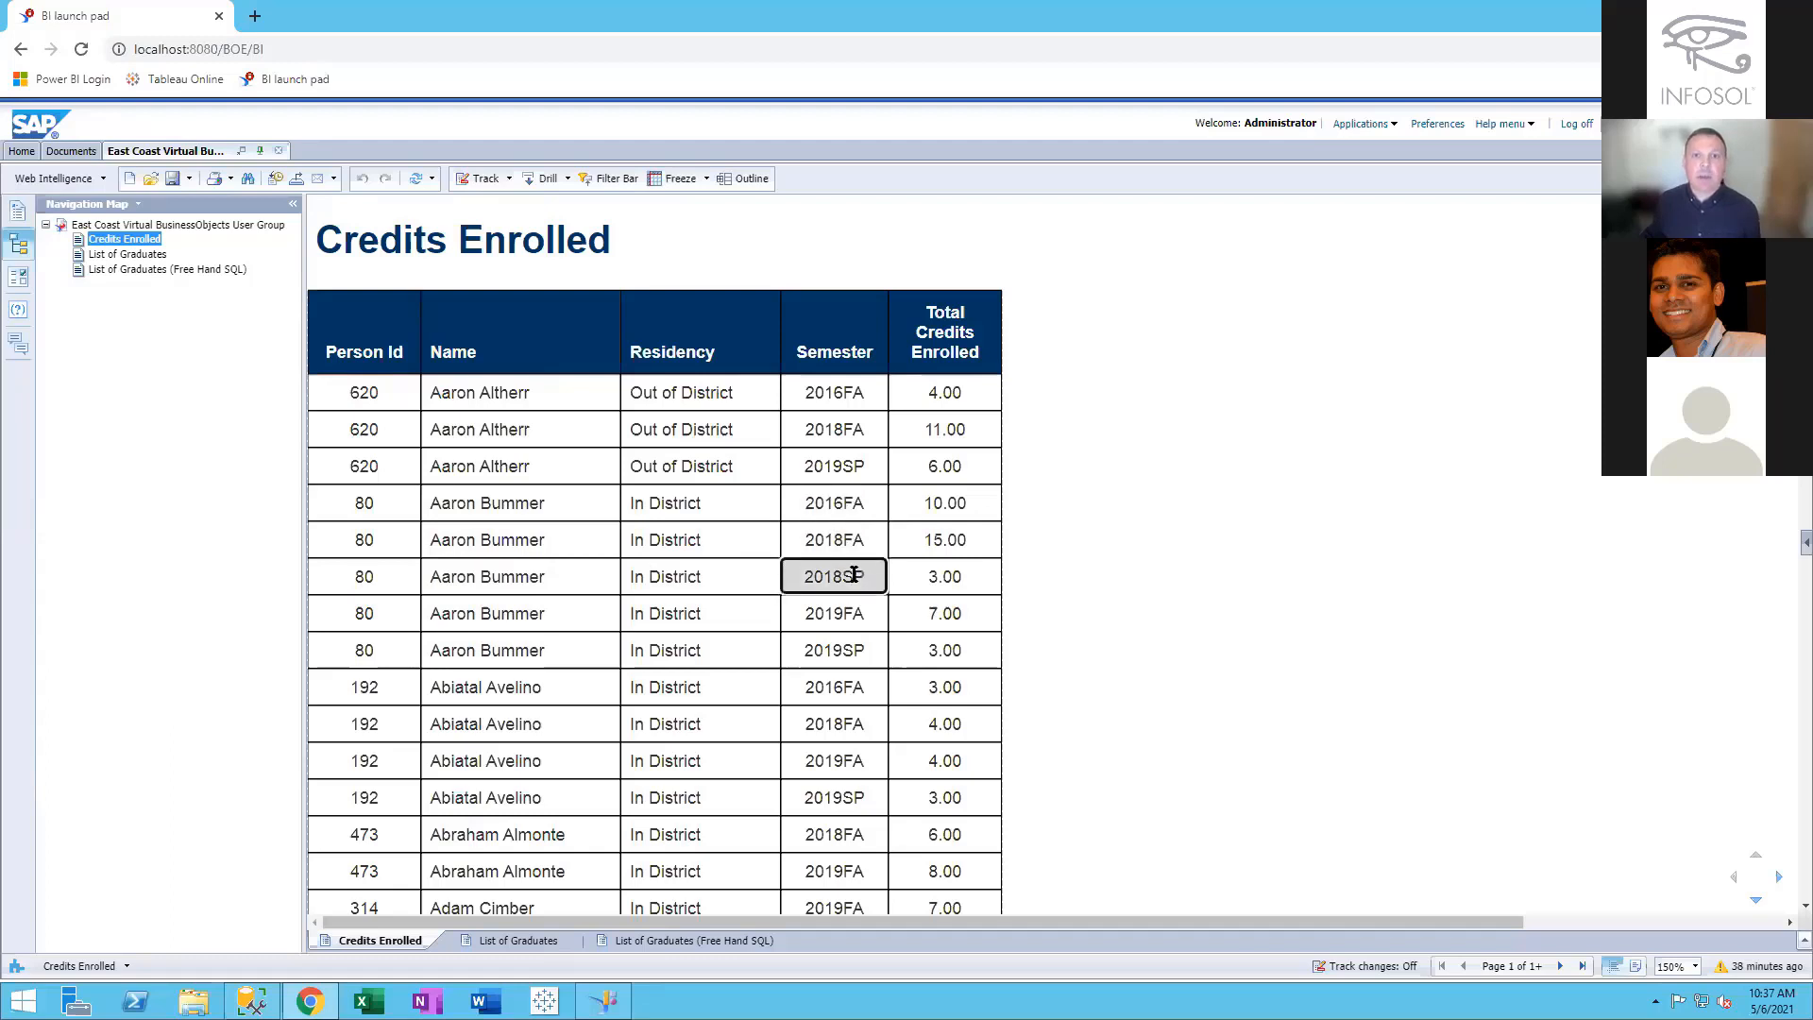
{"action": "left_click", "coordinate": [851, 614]}
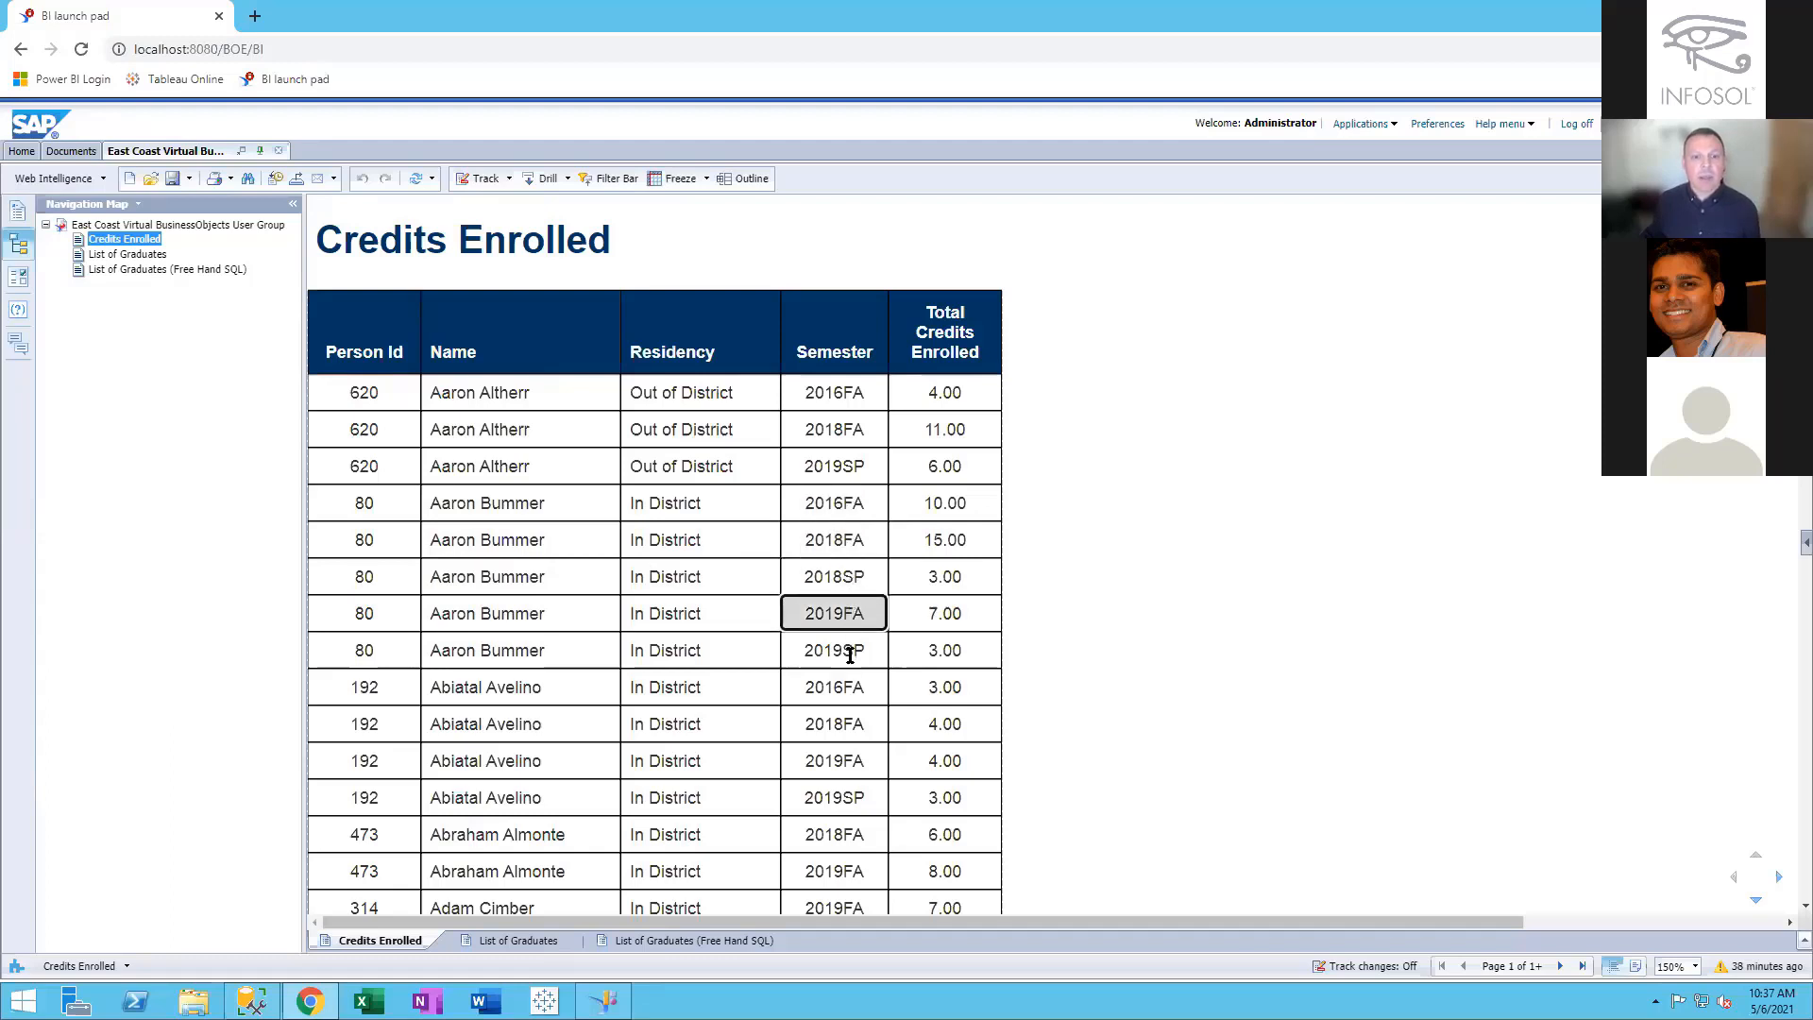
{"action": "left_click", "coordinate": [849, 651]}
{"action": "left_click", "coordinate": [1123, 612]}
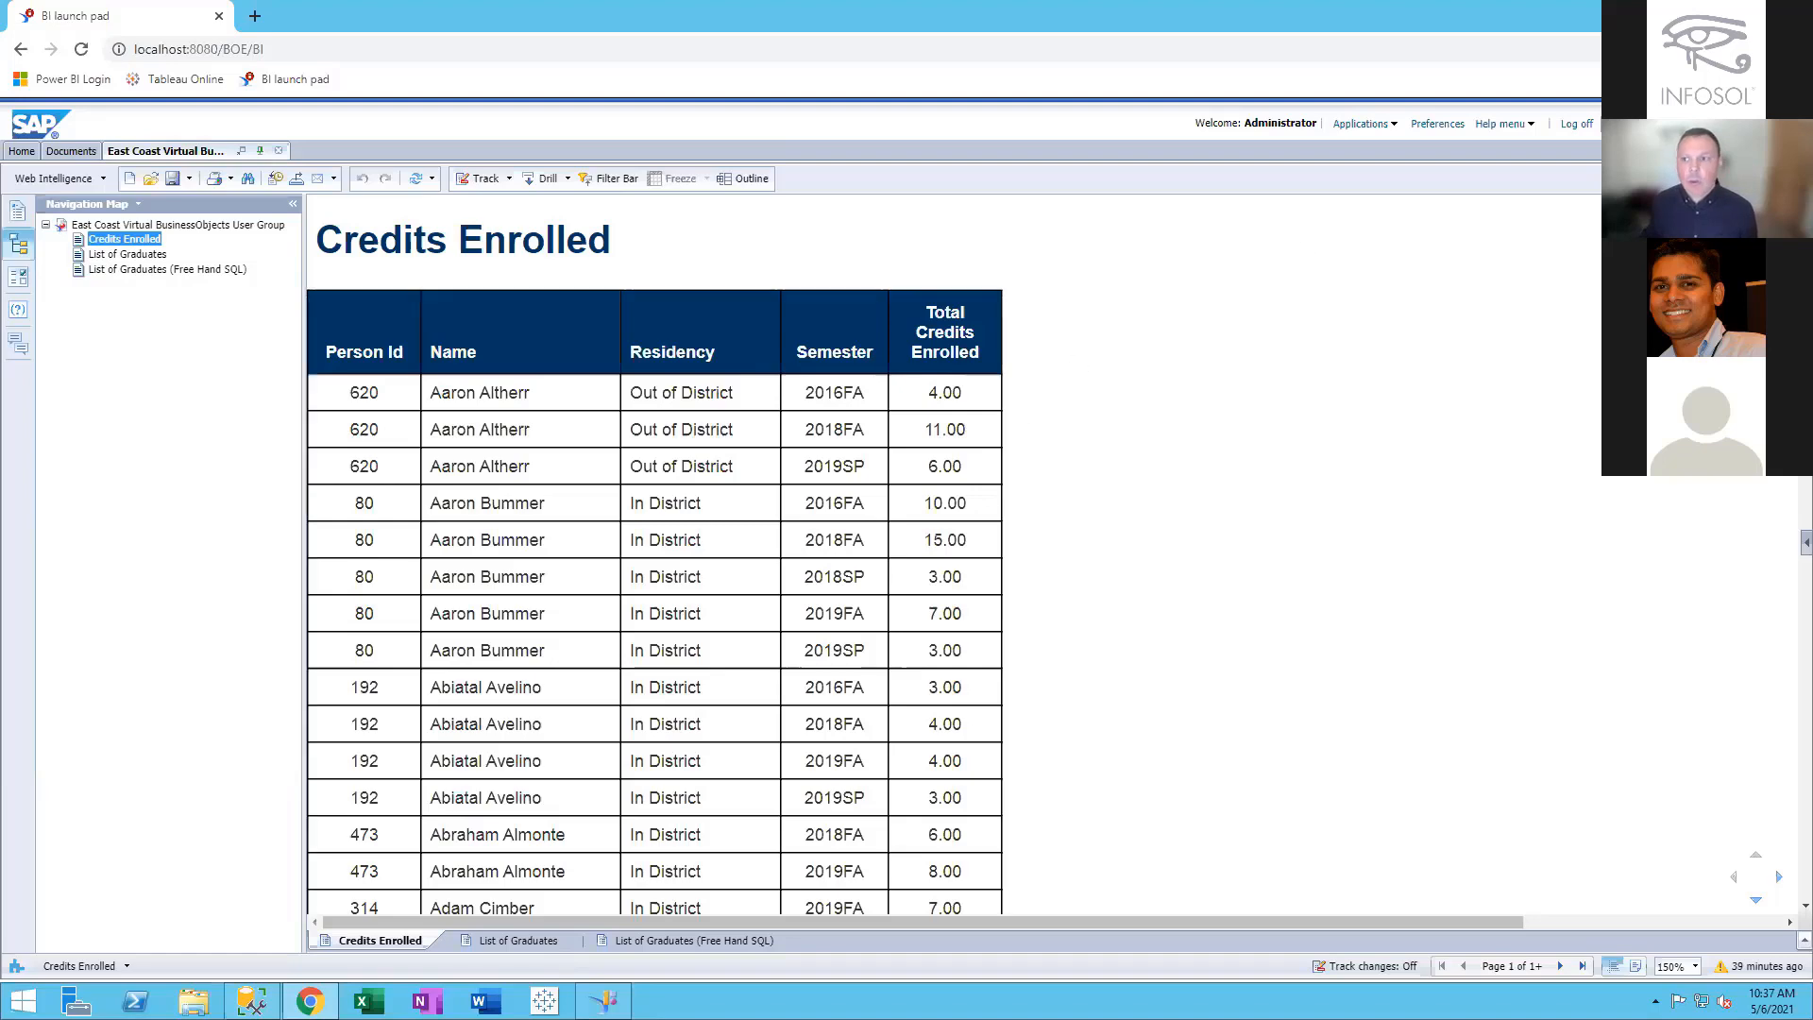
Switch the document to design mode and delete the whole vertical table from the Credits Enrolled report
{"action": "left_click", "coordinate": [1743, 179]}
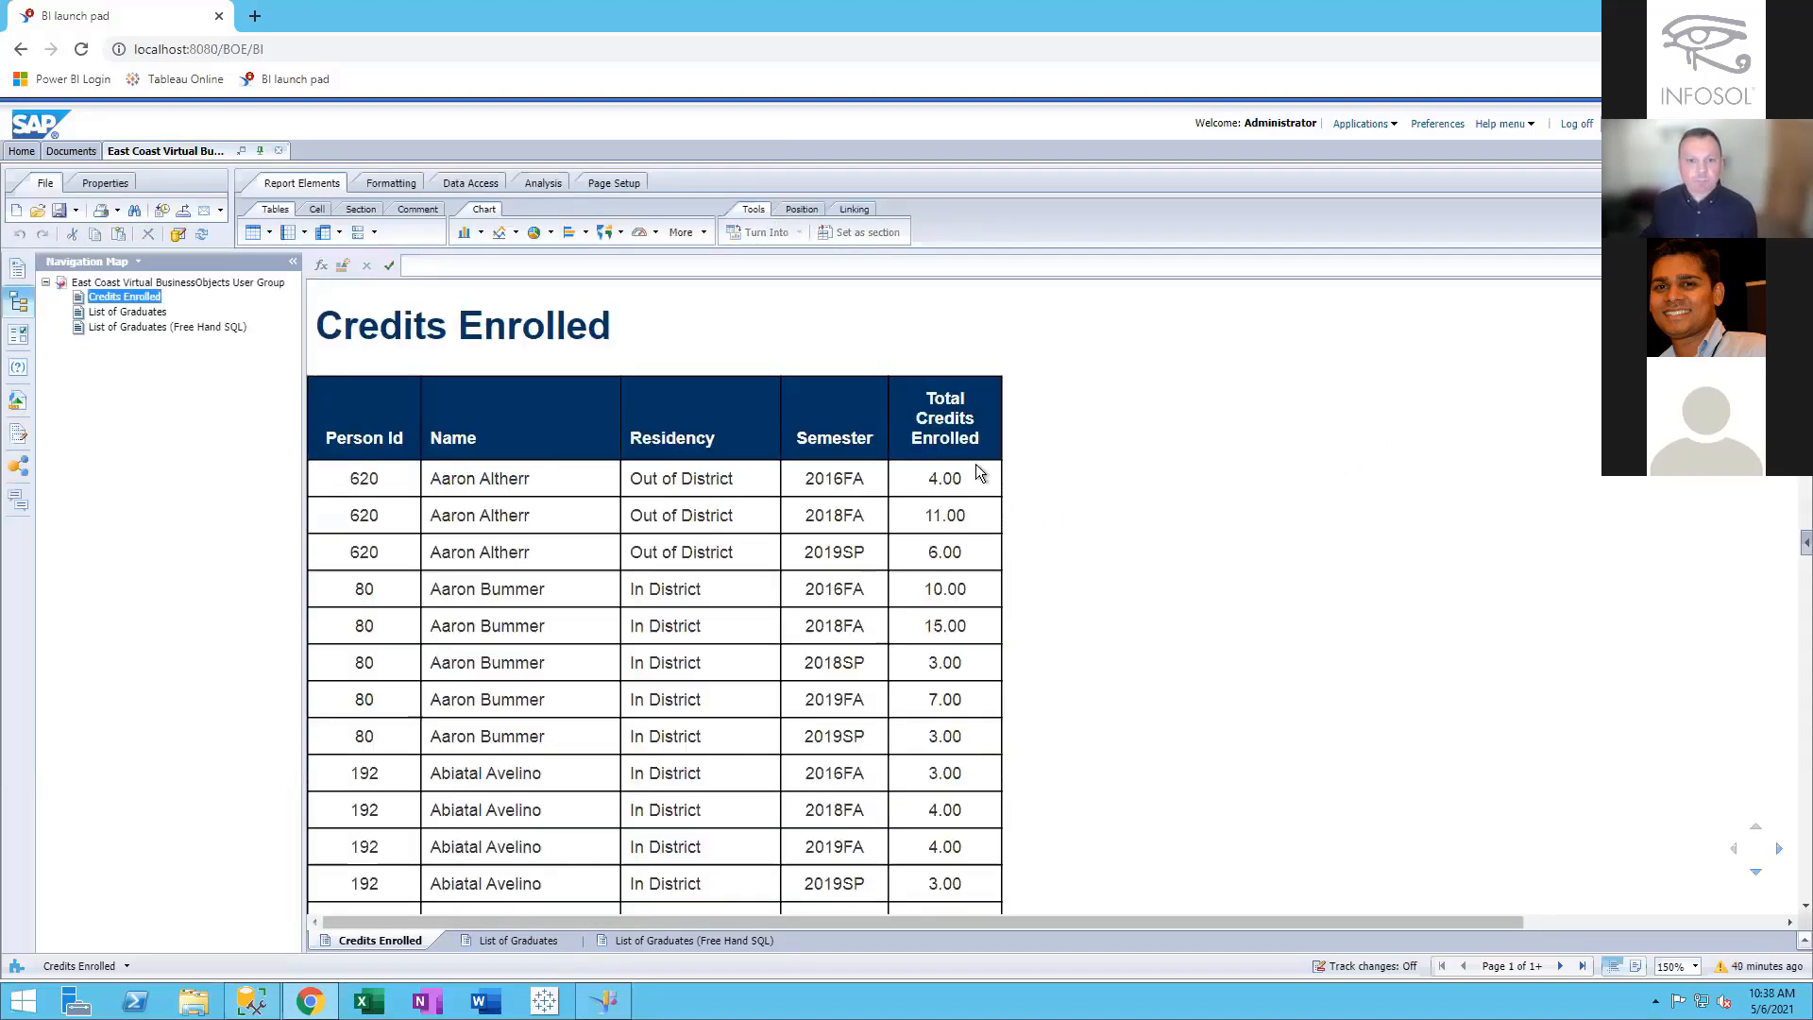
{"action": "left_click", "coordinate": [1004, 463]}
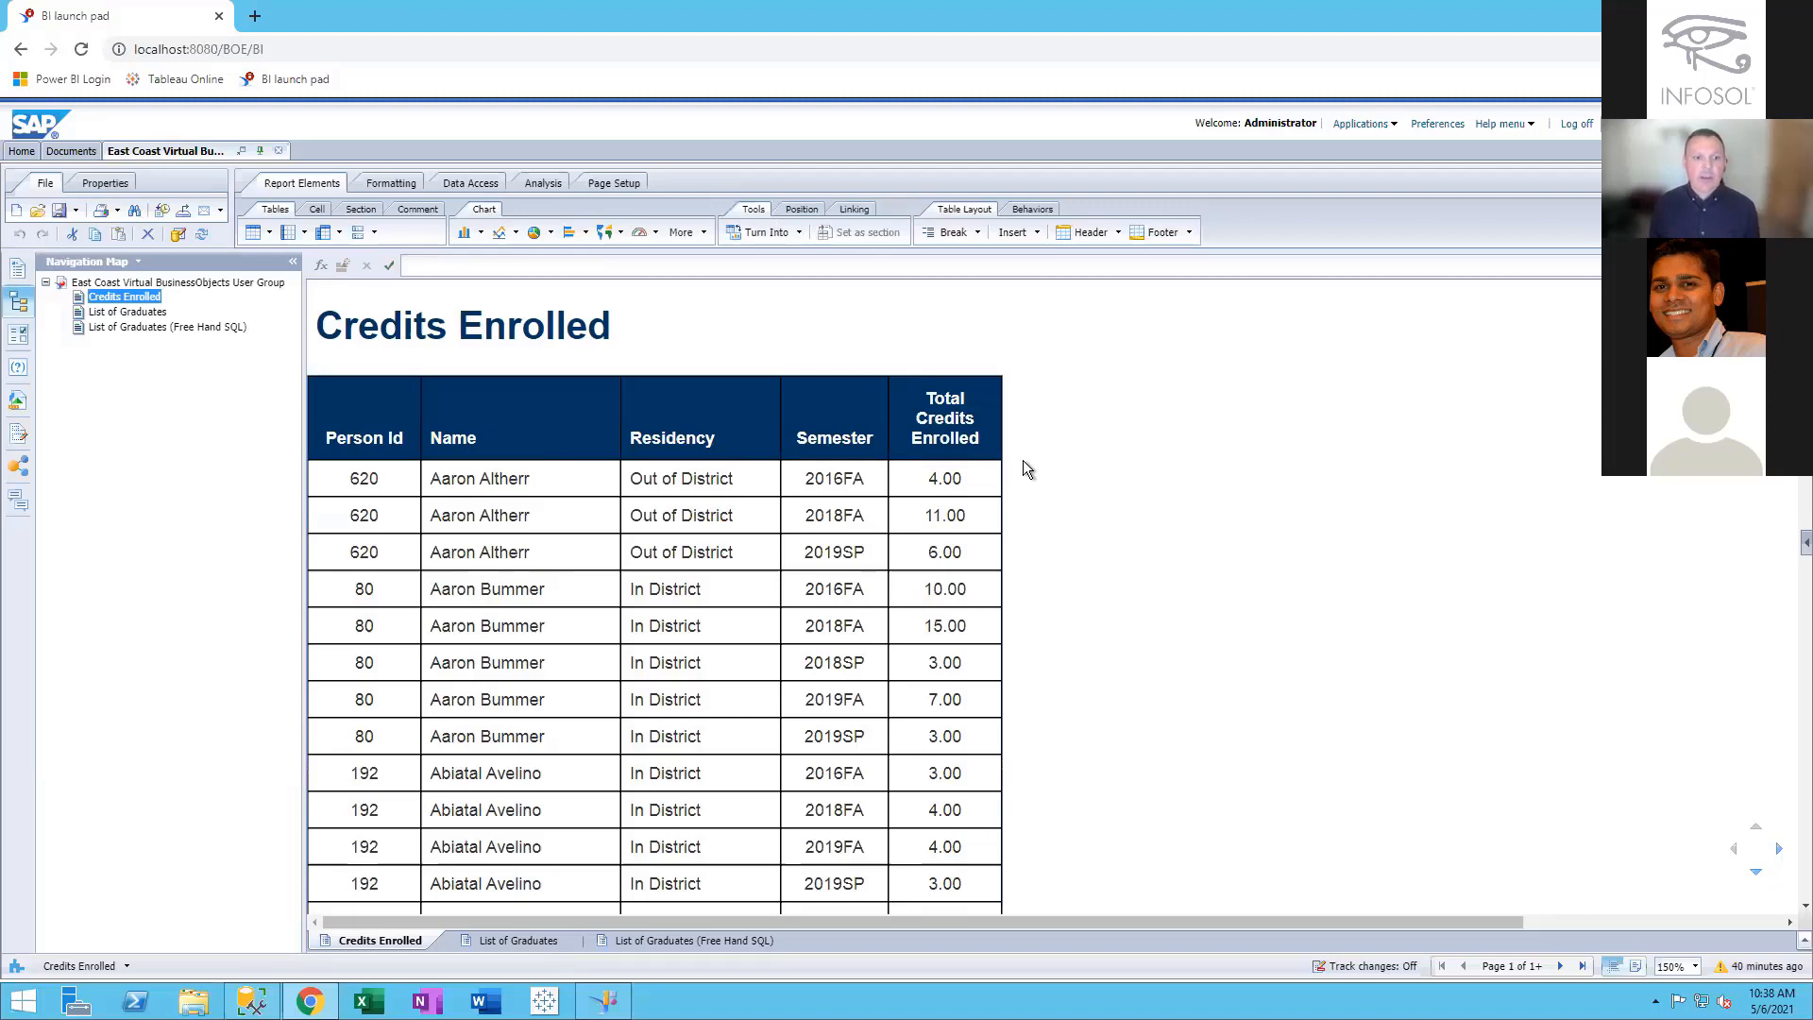
{"action": "left_click", "coordinate": [525, 591]}
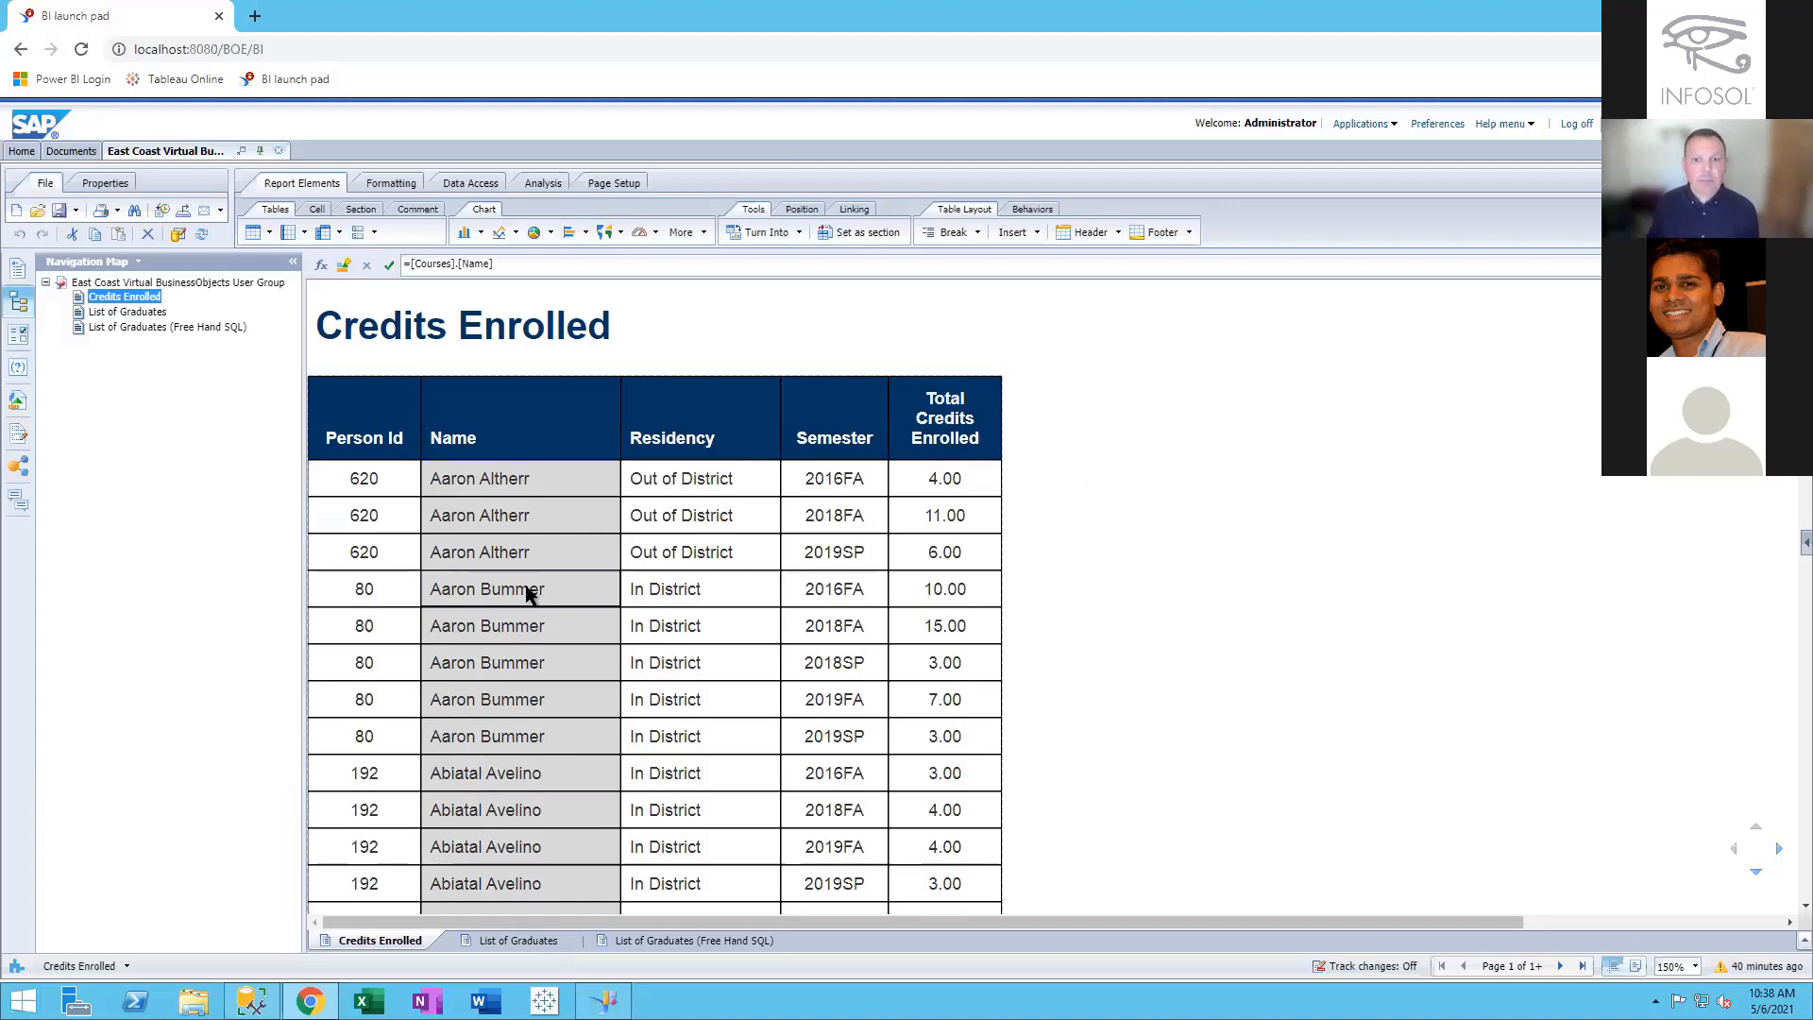
{"action": "left_click", "coordinate": [1004, 522]}
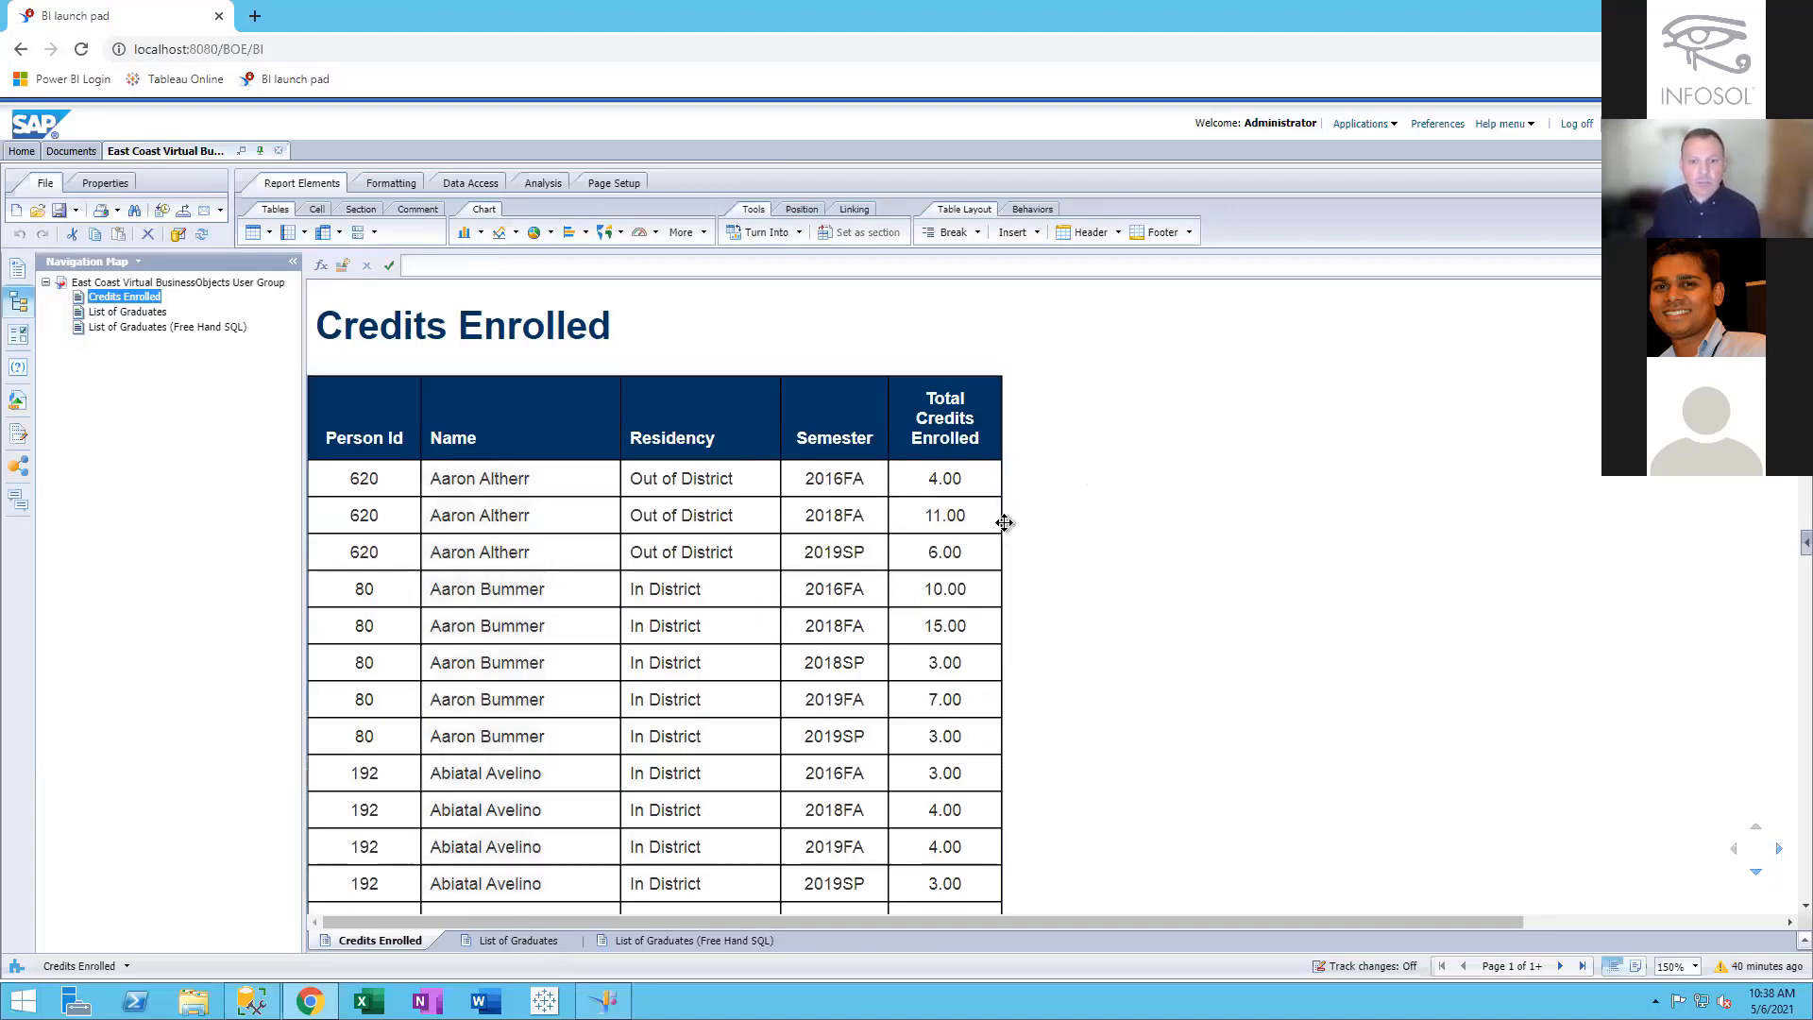
{"action": "right_click", "coordinate": [1004, 522]}
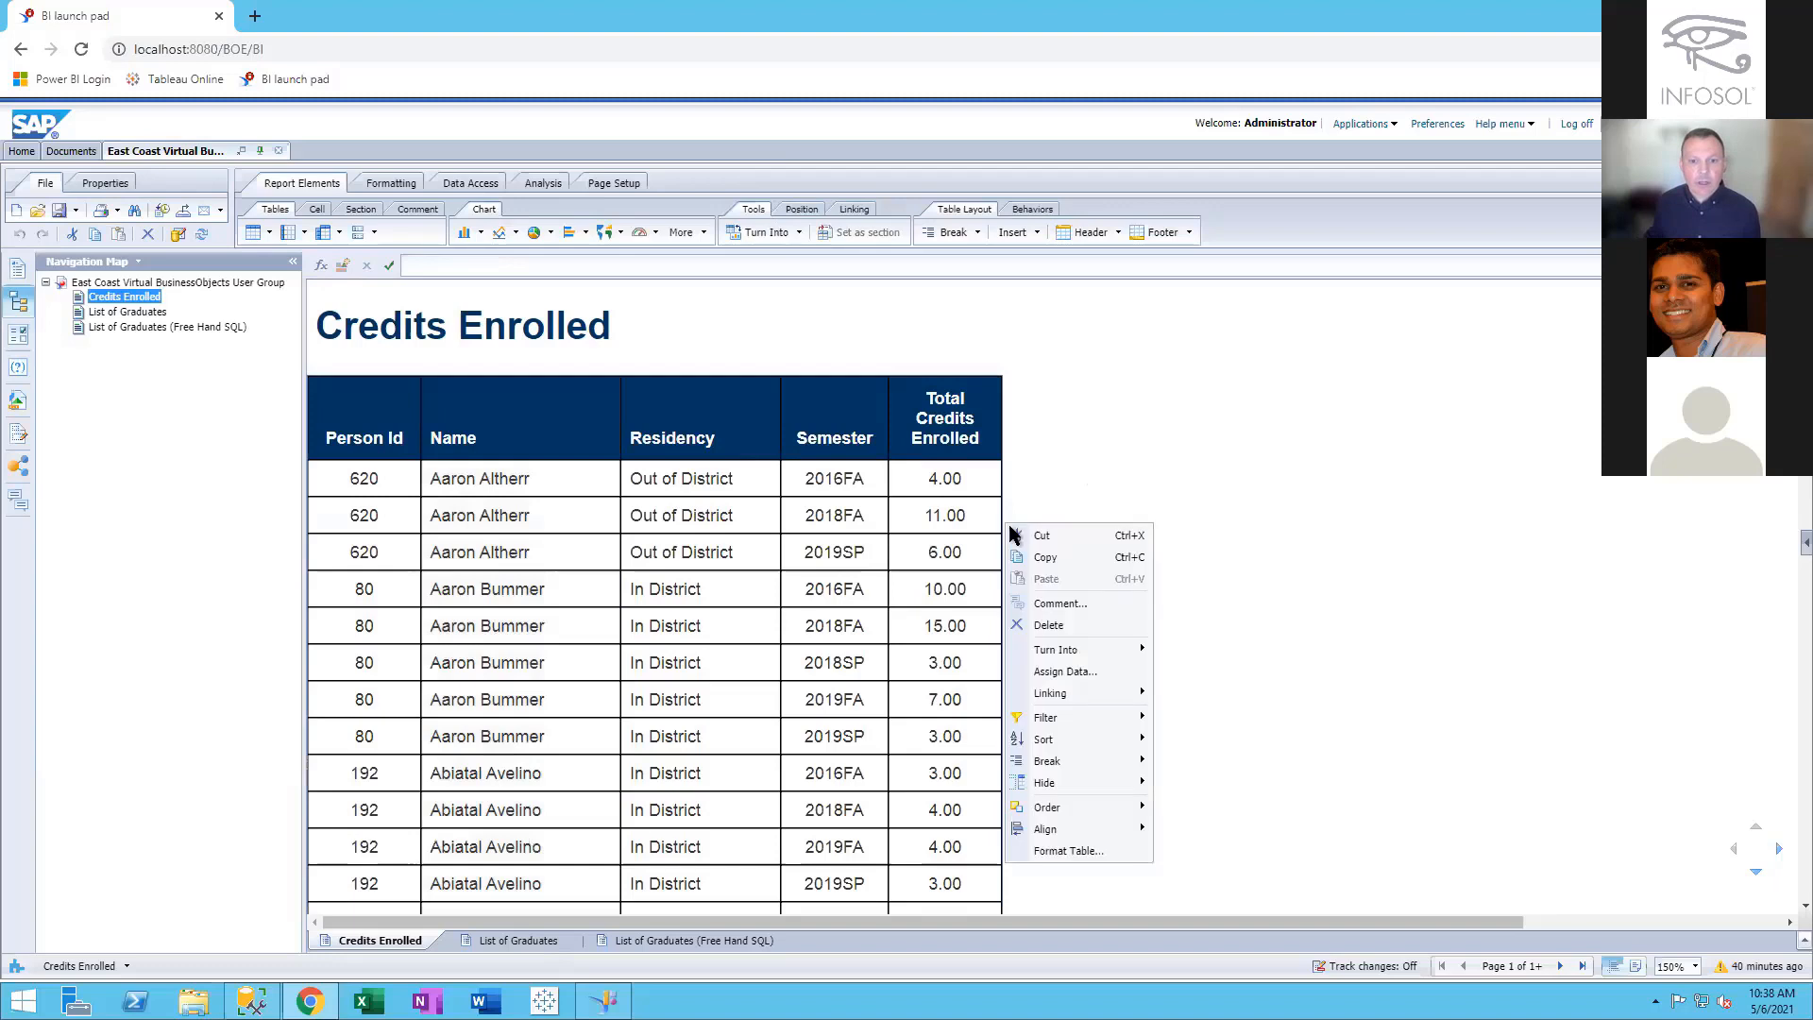
{"action": "left_click", "coordinate": [1084, 631]}
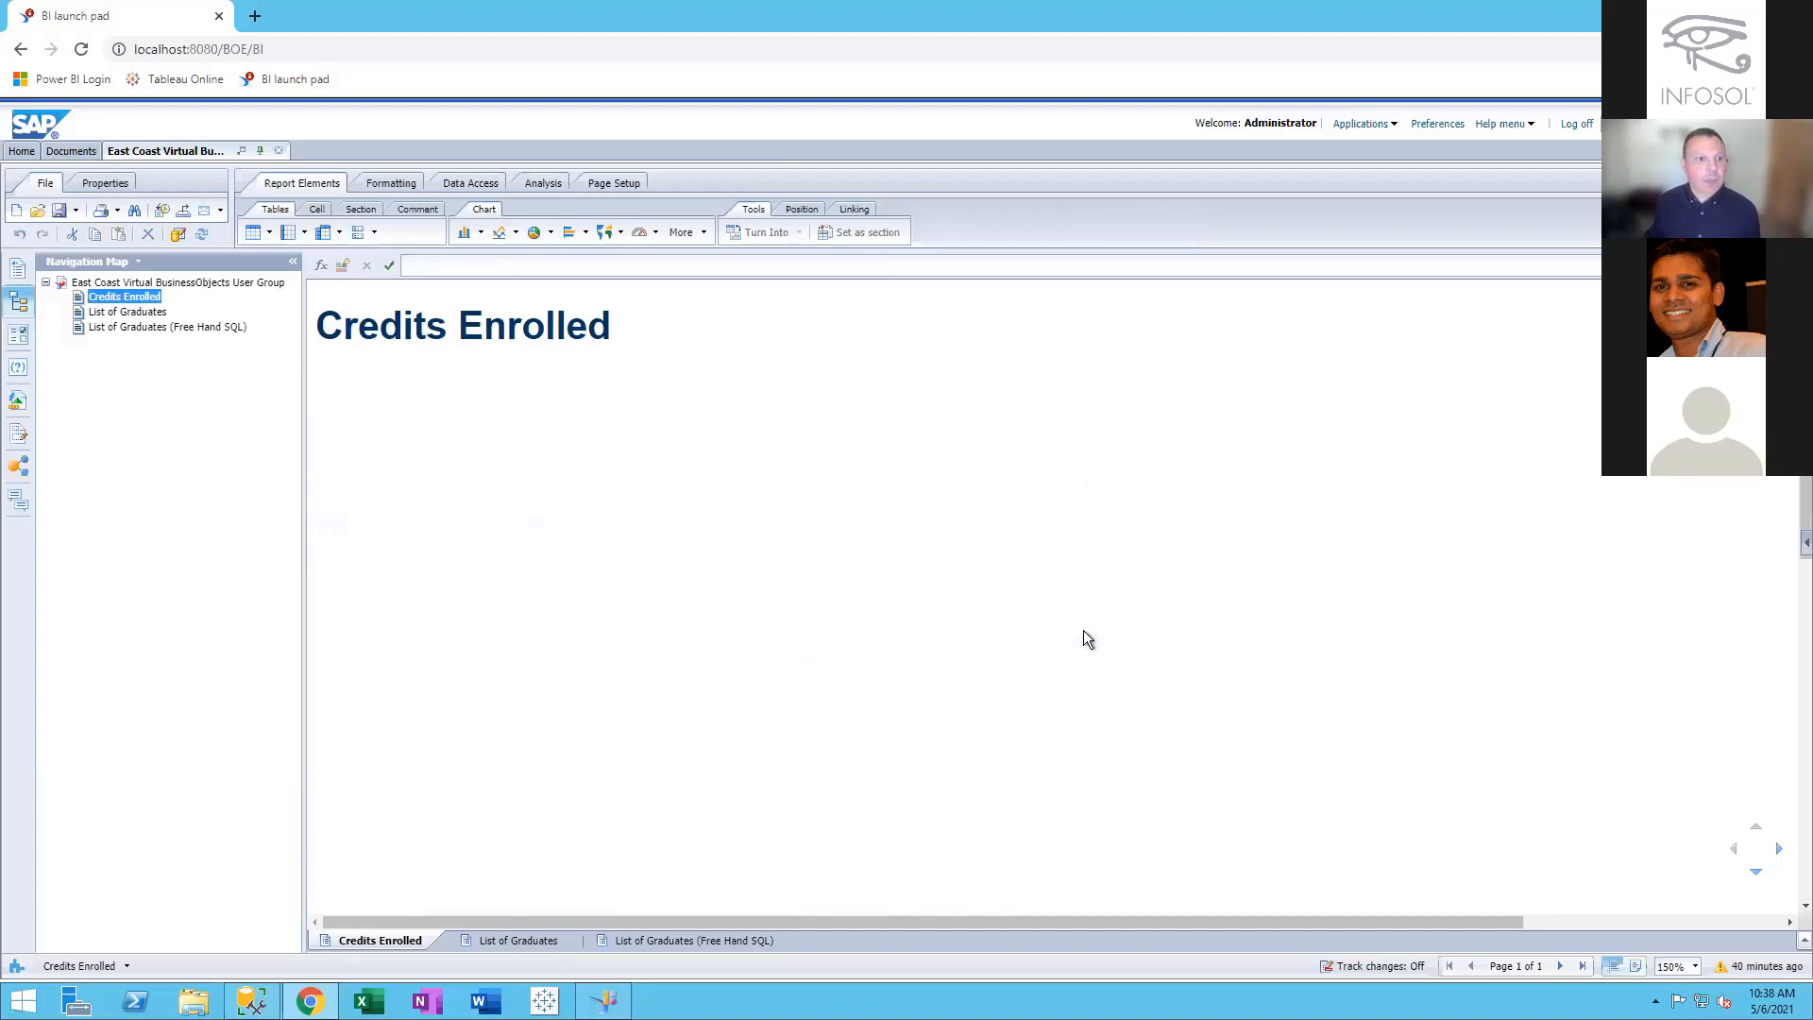
Insert an empty cross table just below the Credits Enrolled title
{"action": "left_click", "coordinate": [344, 356]}
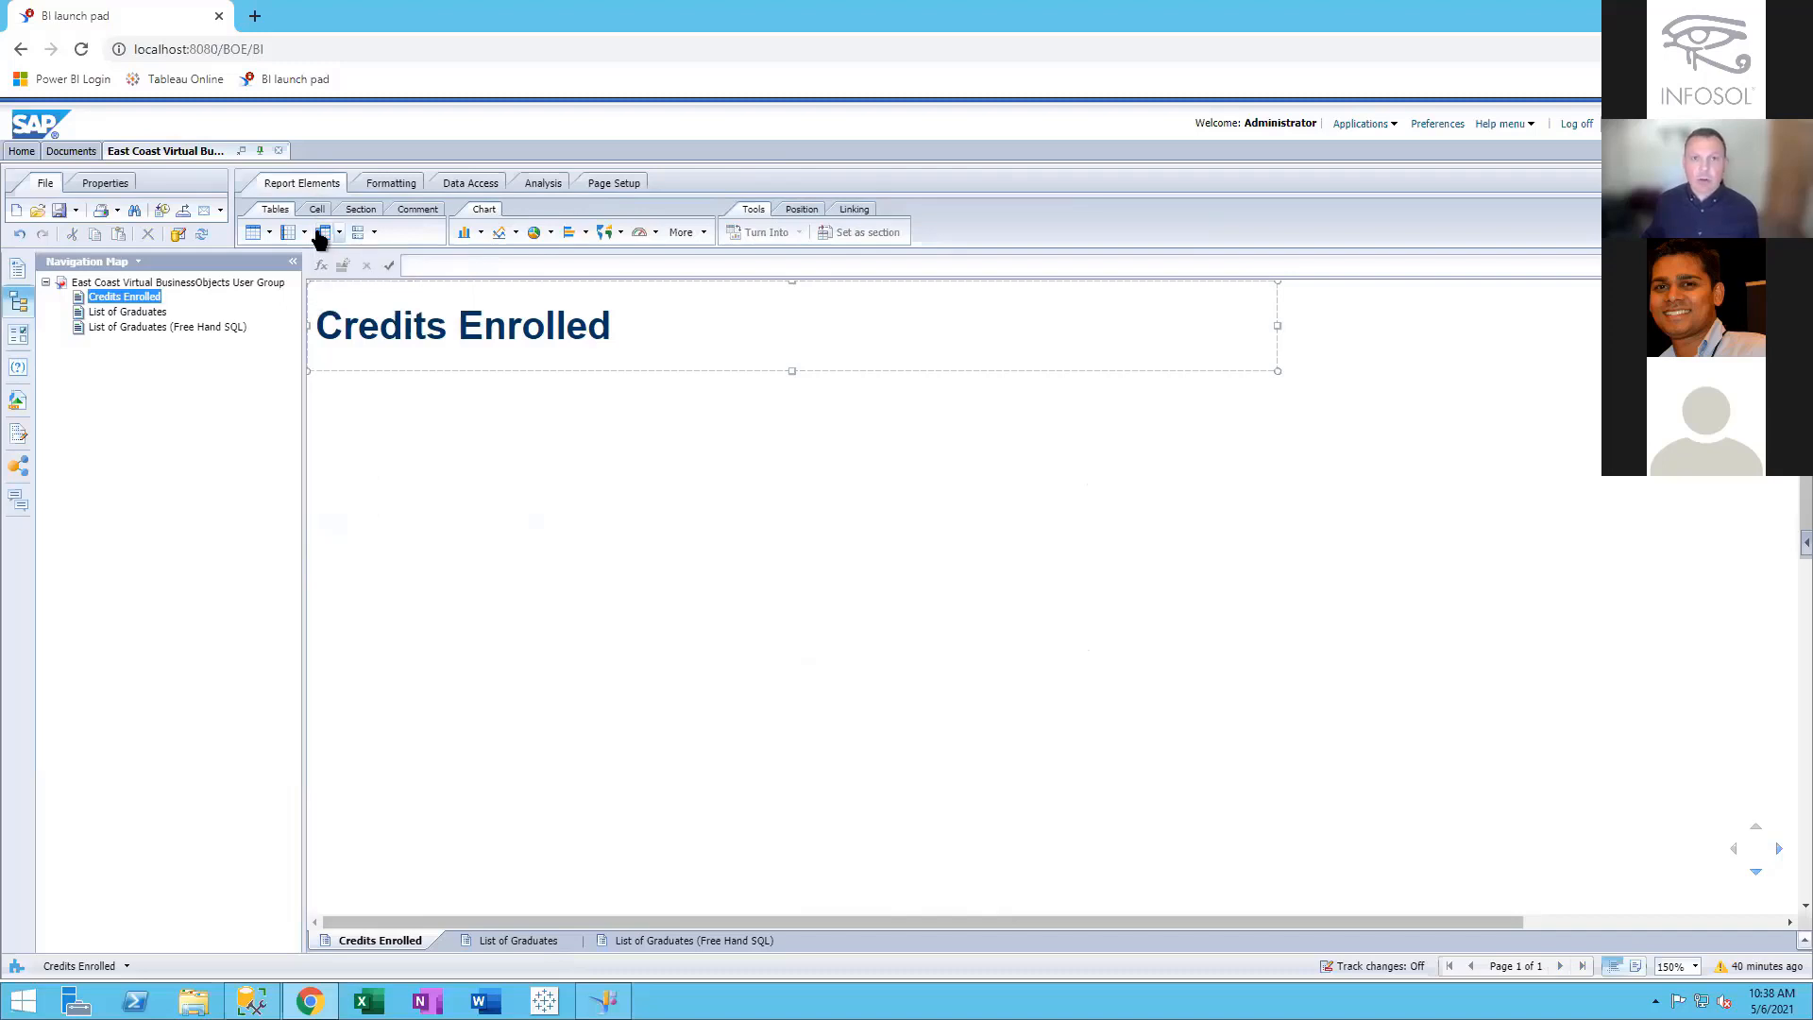
{"action": "left_click", "coordinate": [321, 235]}
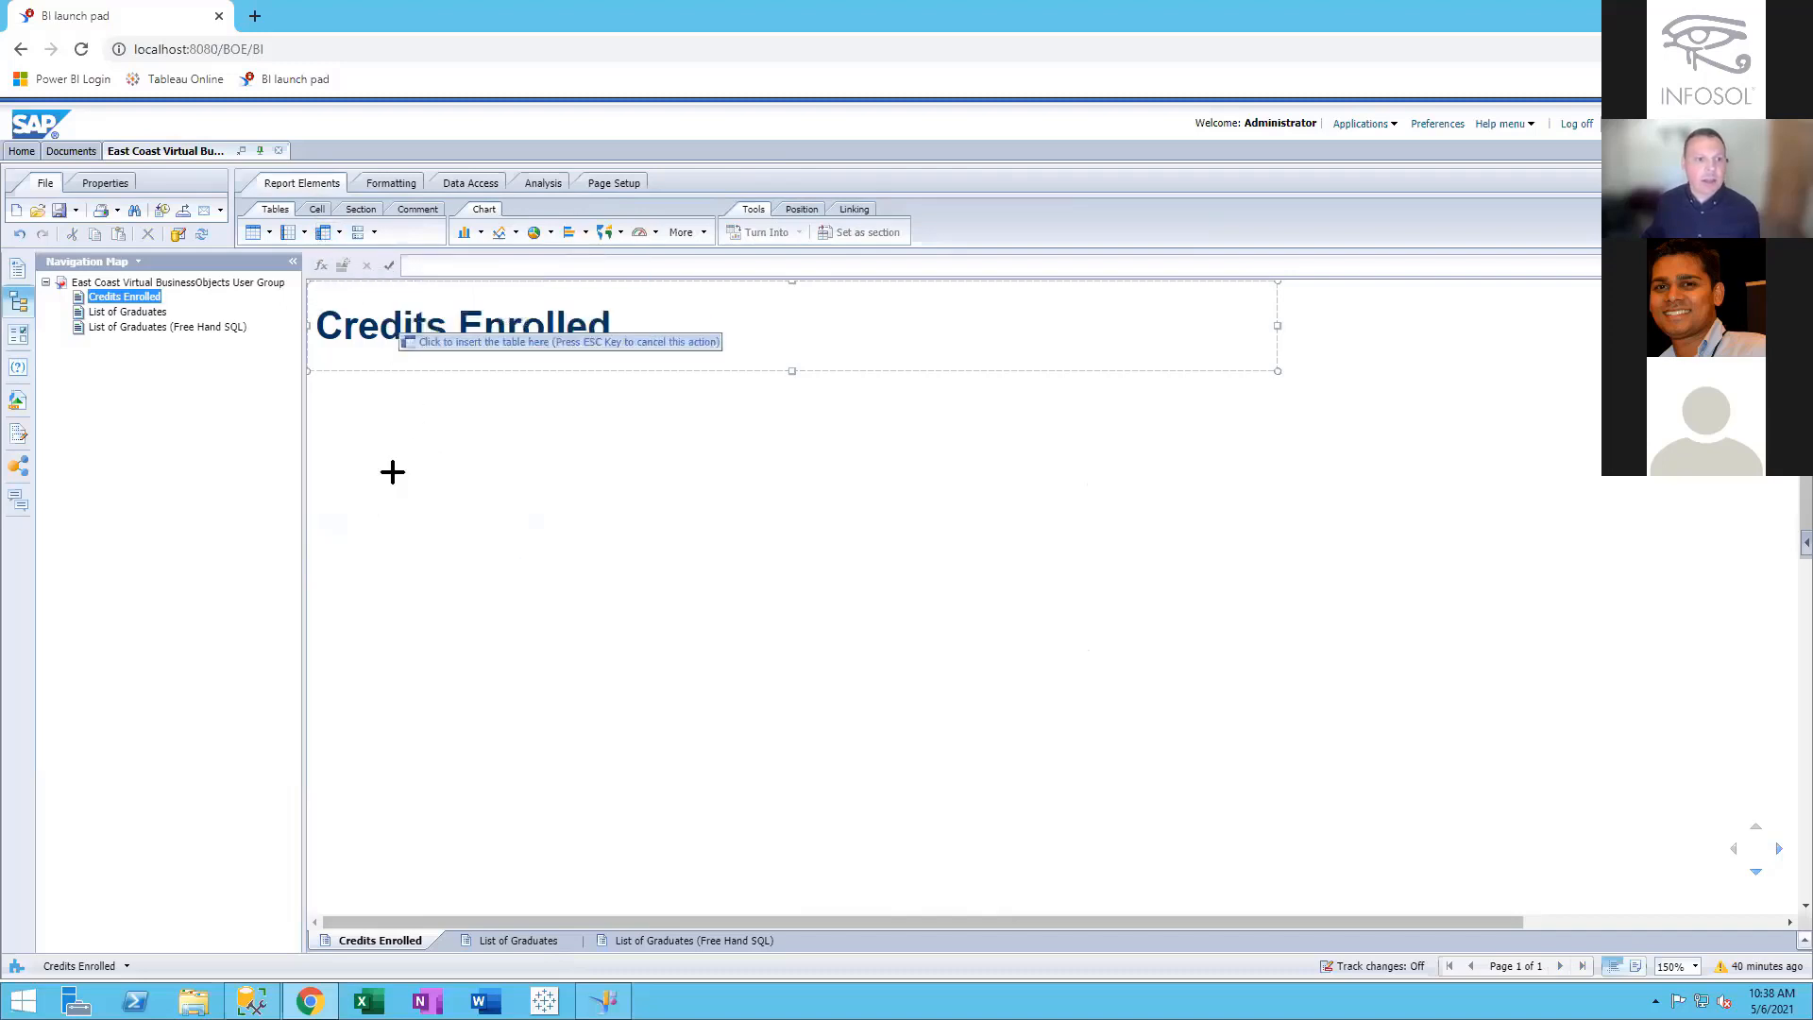
{"action": "left_click", "coordinate": [339, 408]}
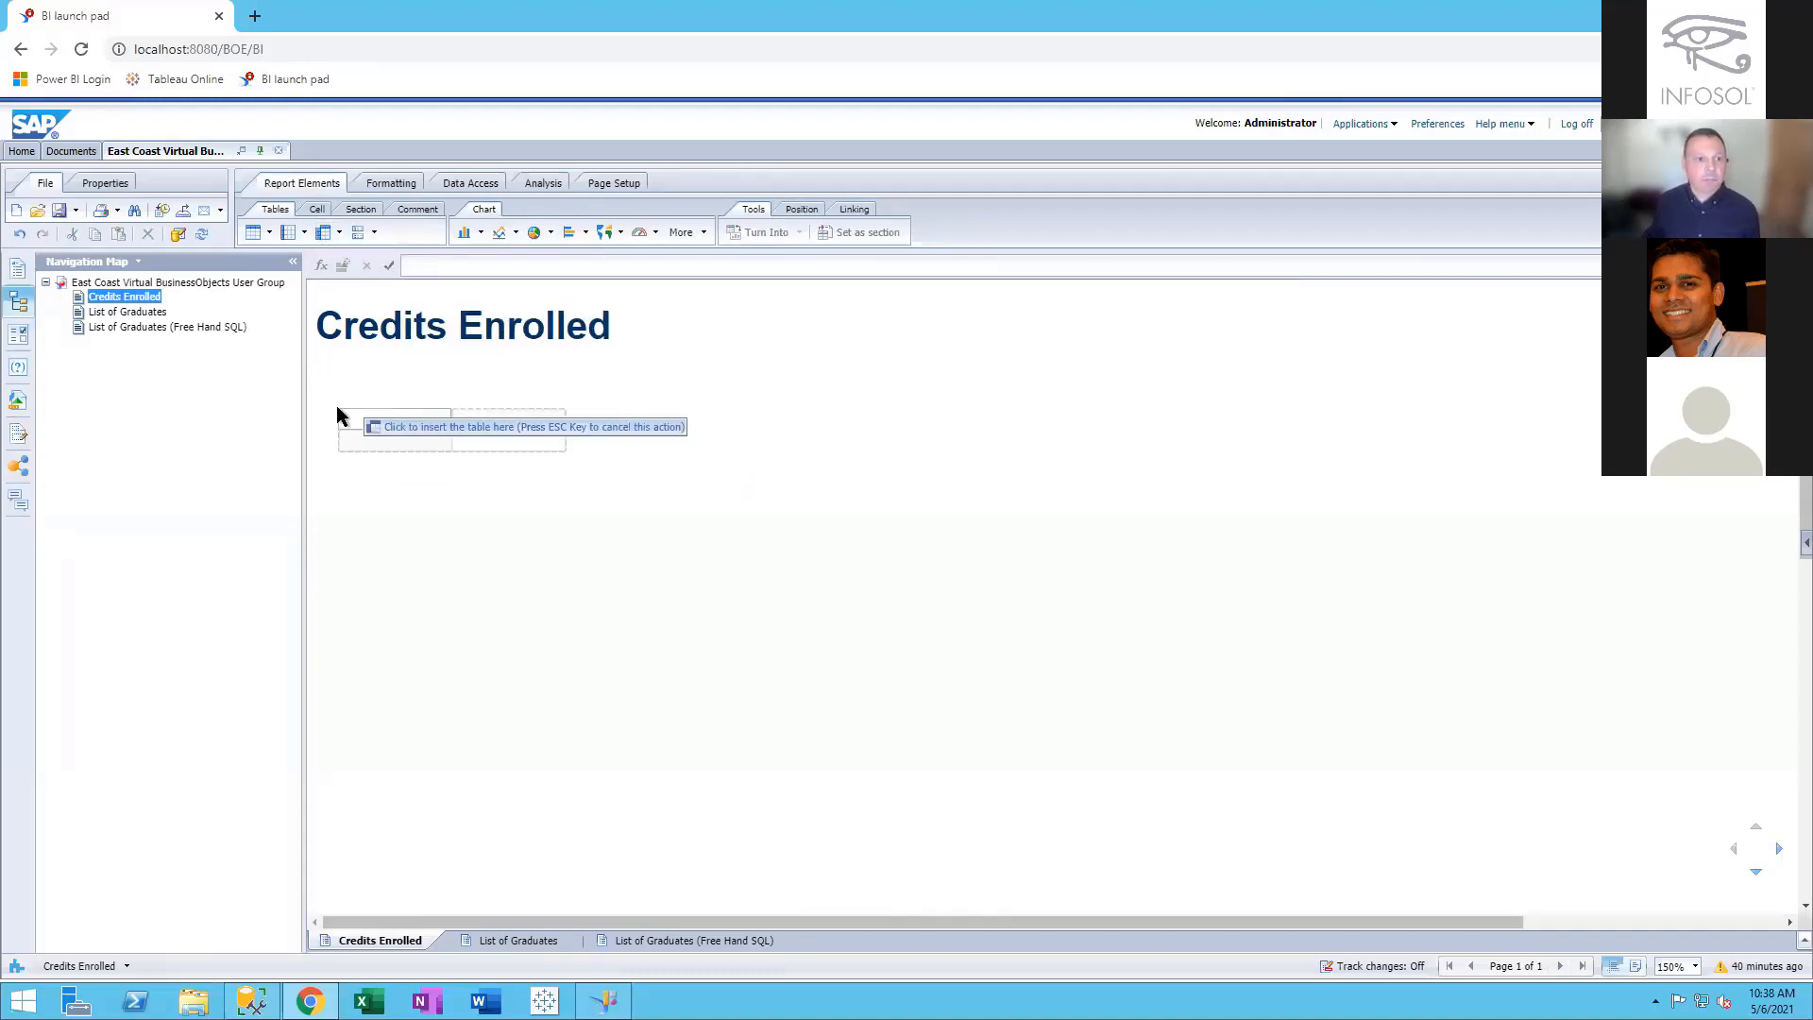
Show the document's available objects and arrange them by query
{"action": "left_click", "coordinate": [17, 399]}
{"action": "left_click", "coordinate": [154, 940]}
{"action": "left_click", "coordinate": [112, 914]}
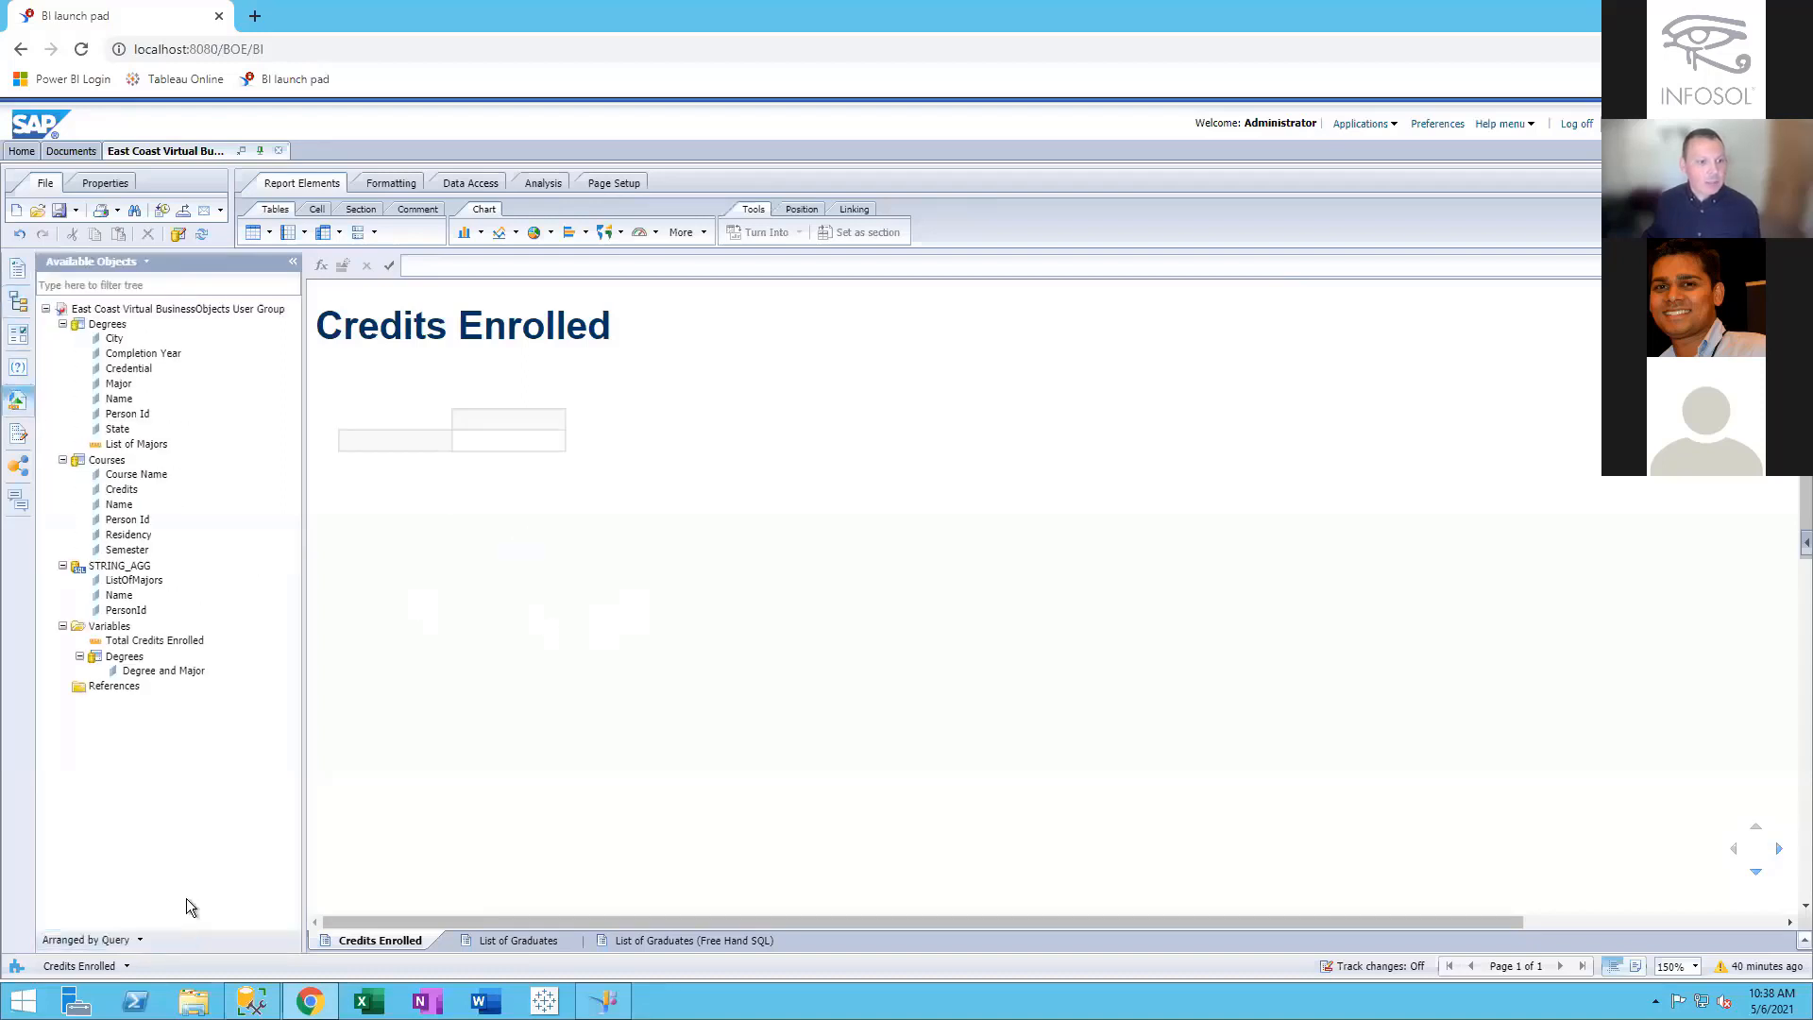
Add Name and Residency from the Courses query as the row headers of the cross table
{"action": "left_click", "coordinate": [126, 506]}
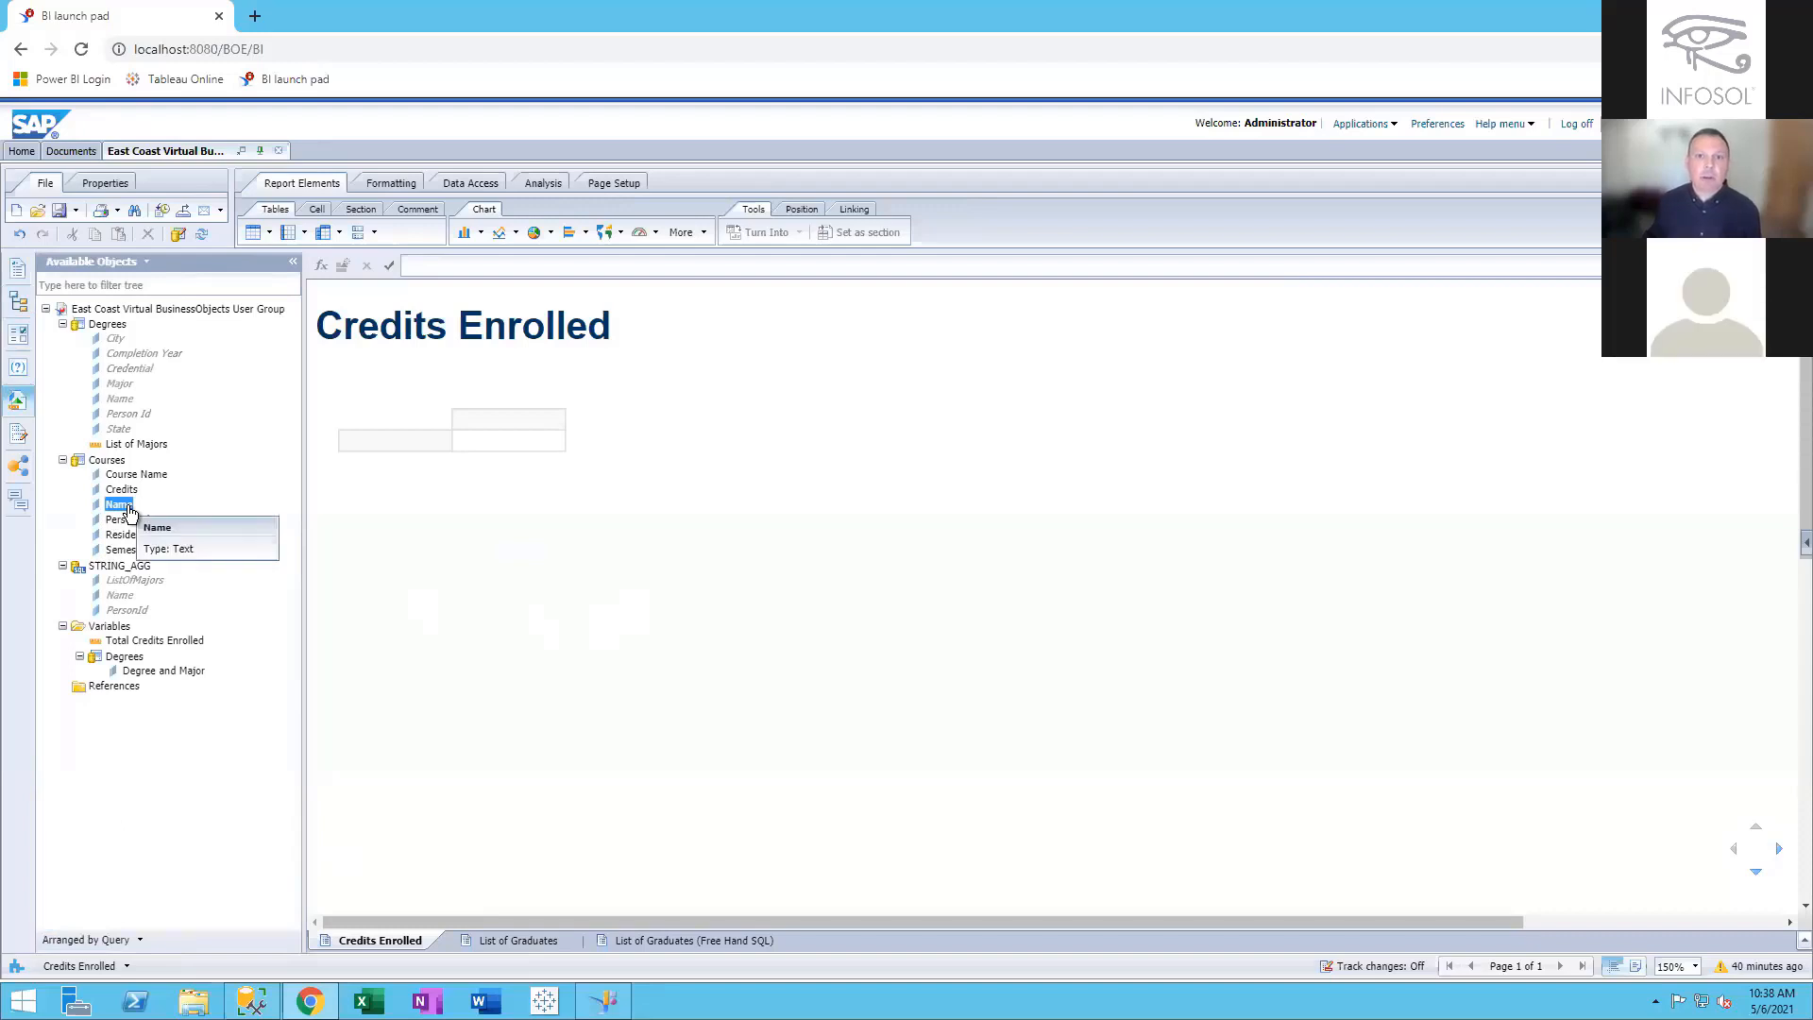
{"action": "left_click_drag", "start_coordinate": [130, 513], "coordinate": [389, 442]}
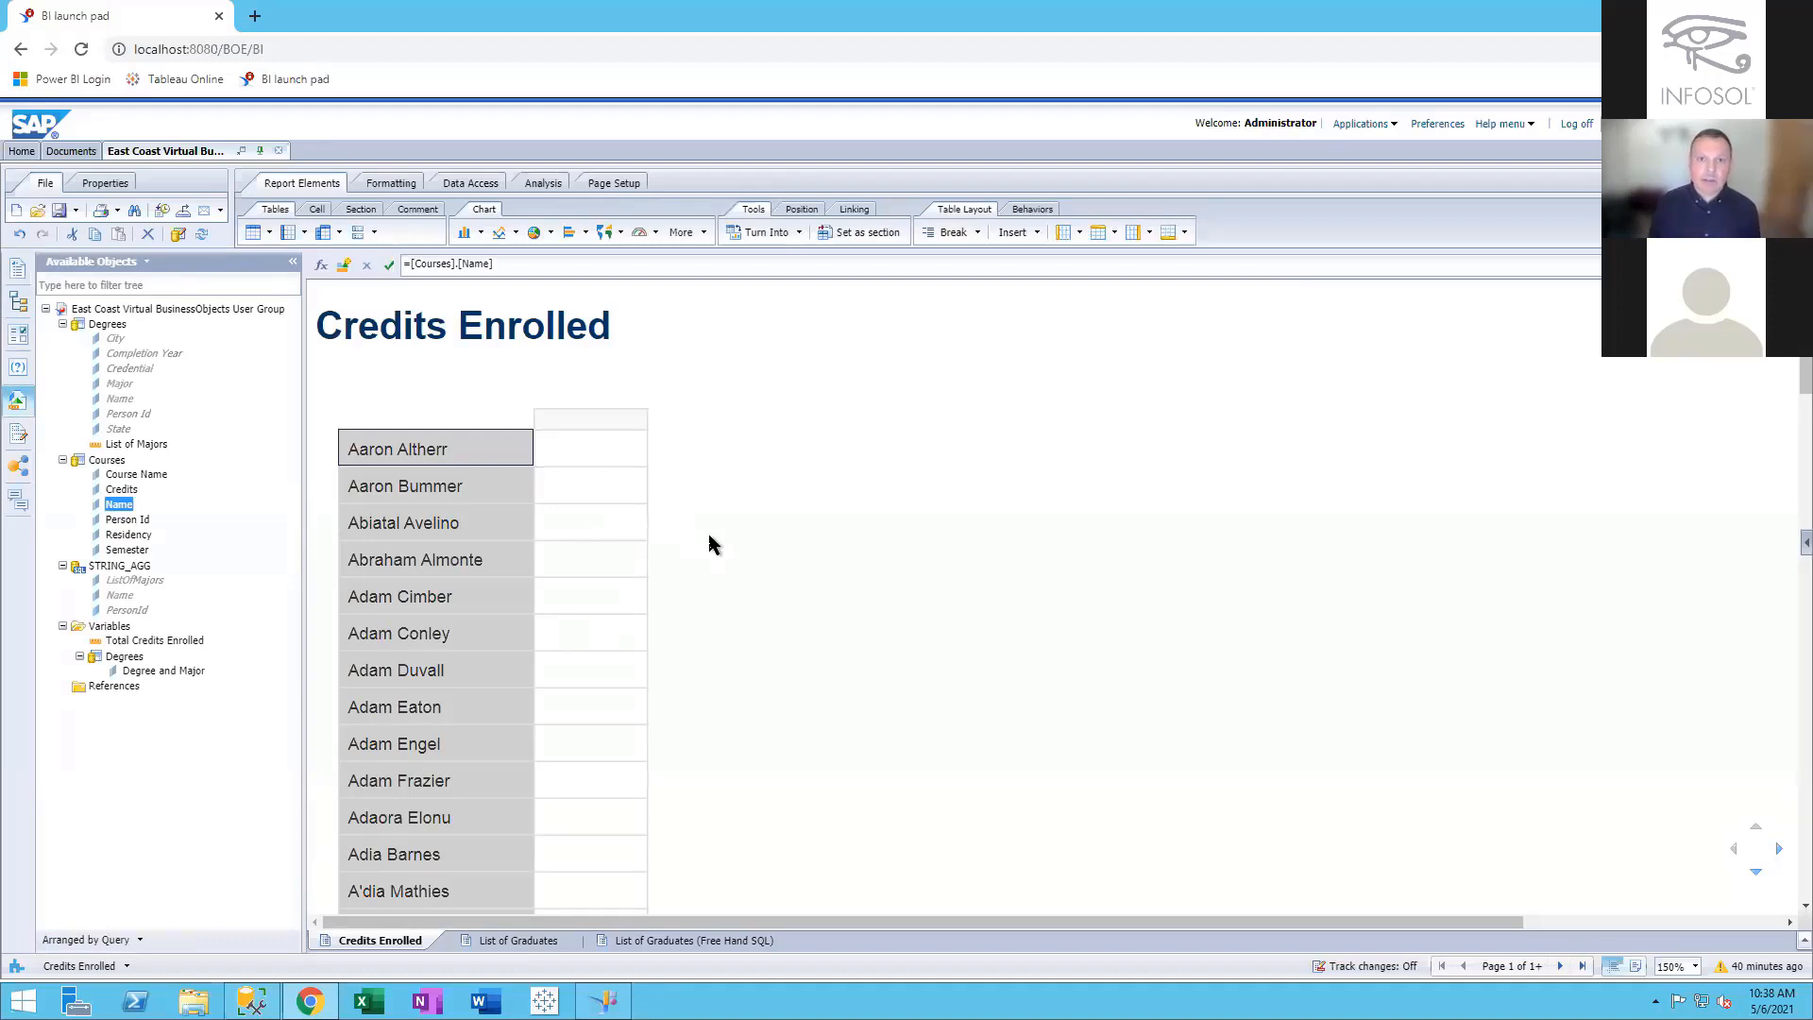
{"action": "left_click_drag", "start_coordinate": [123, 534], "coordinate": [527, 442]}
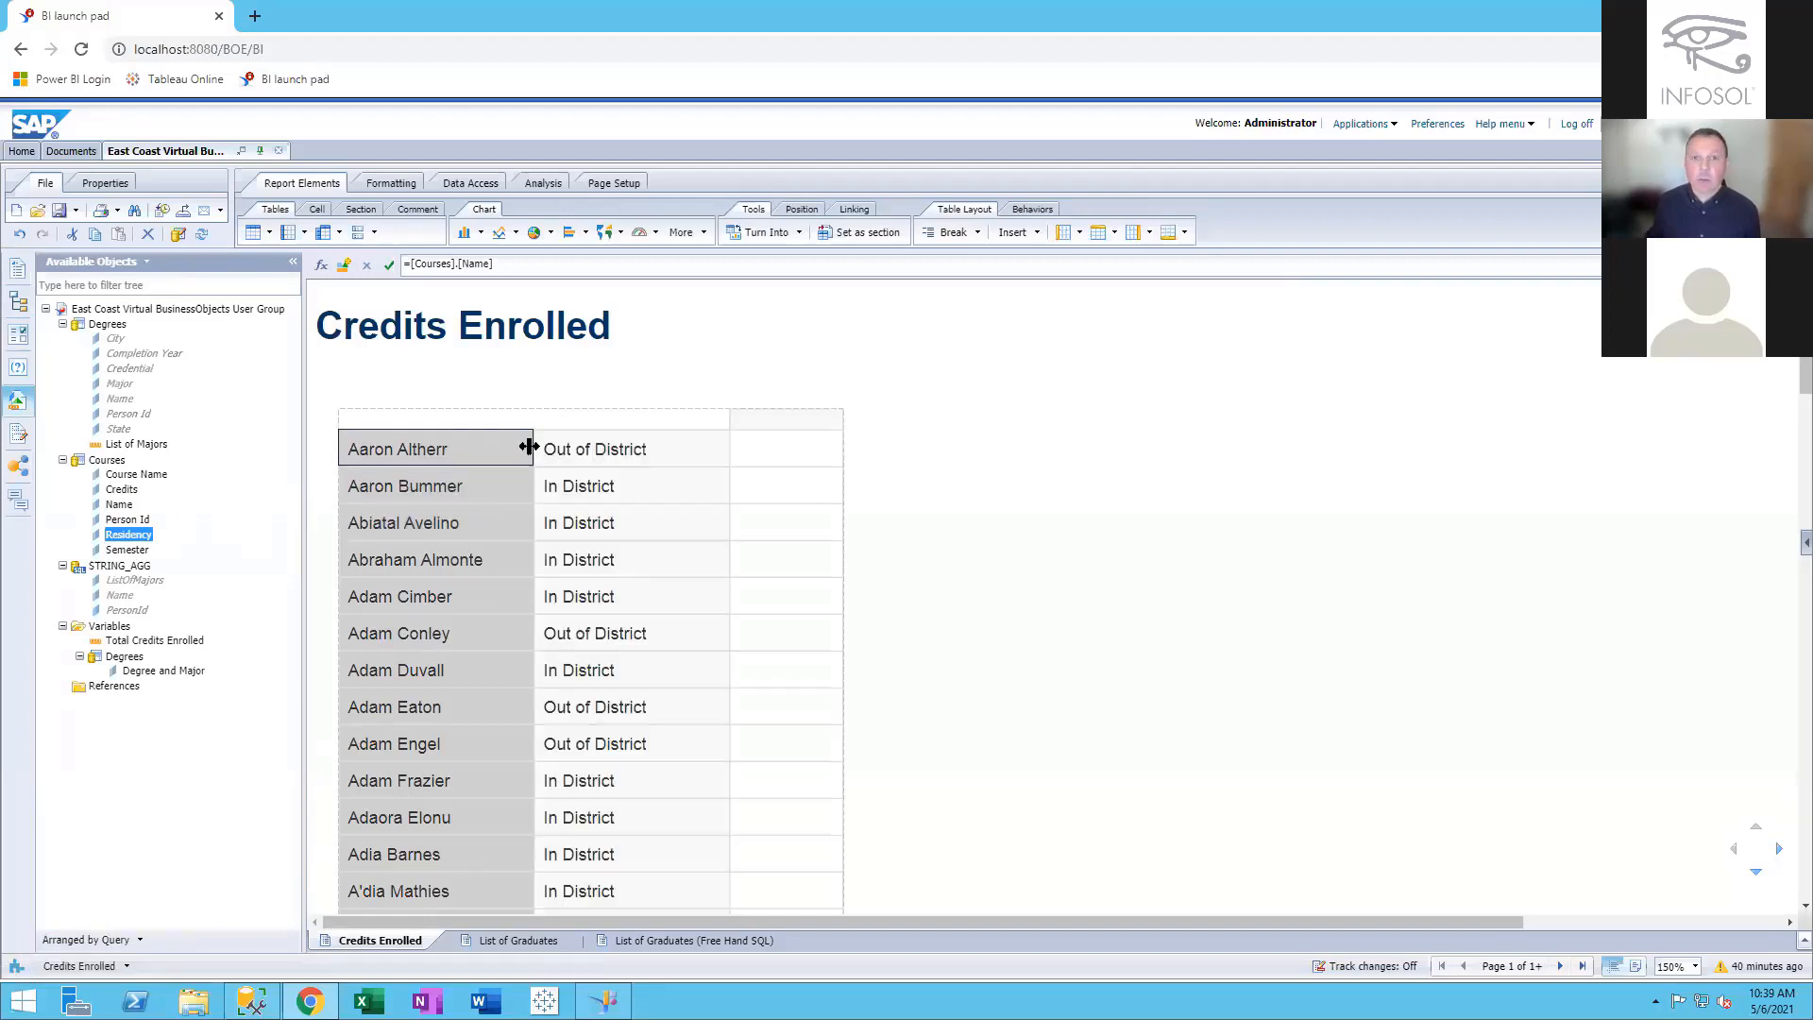
{"action": "left_click", "coordinate": [904, 498]}
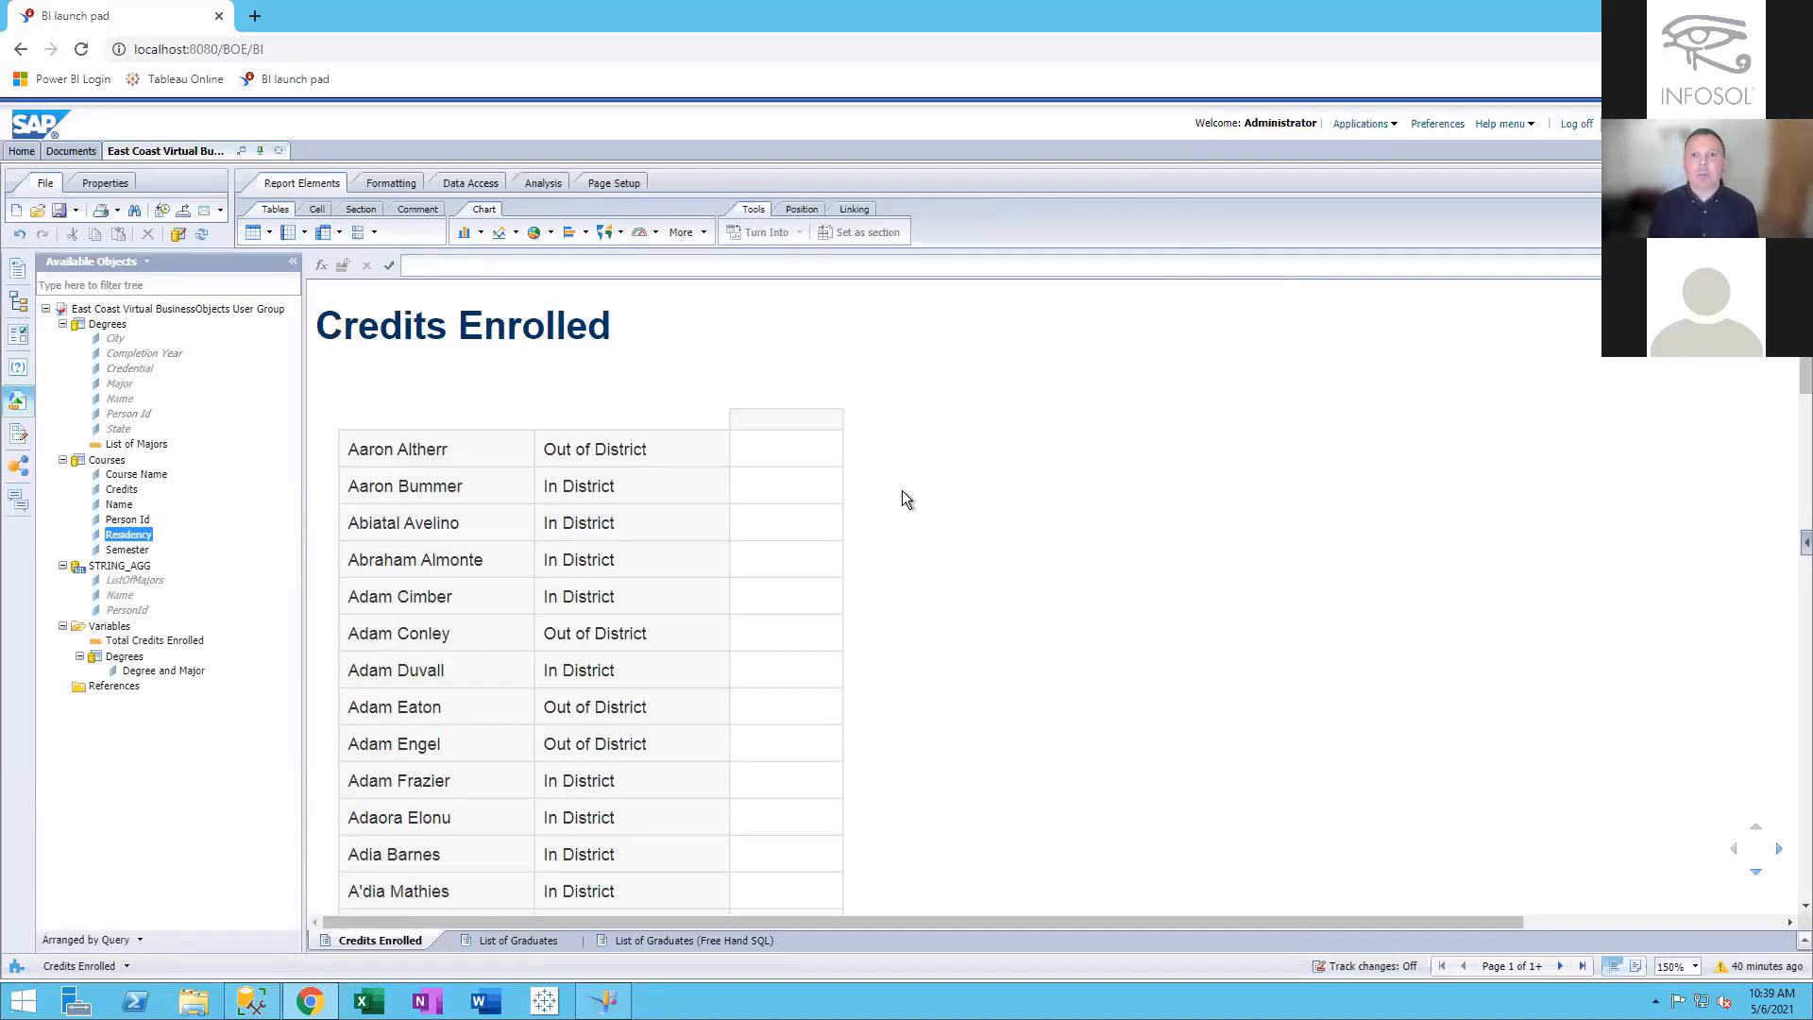
Add Semester from Courses as the cross table's column header and the Total Credits Enrolled variable as its body
{"action": "left_click", "coordinate": [123, 551]}
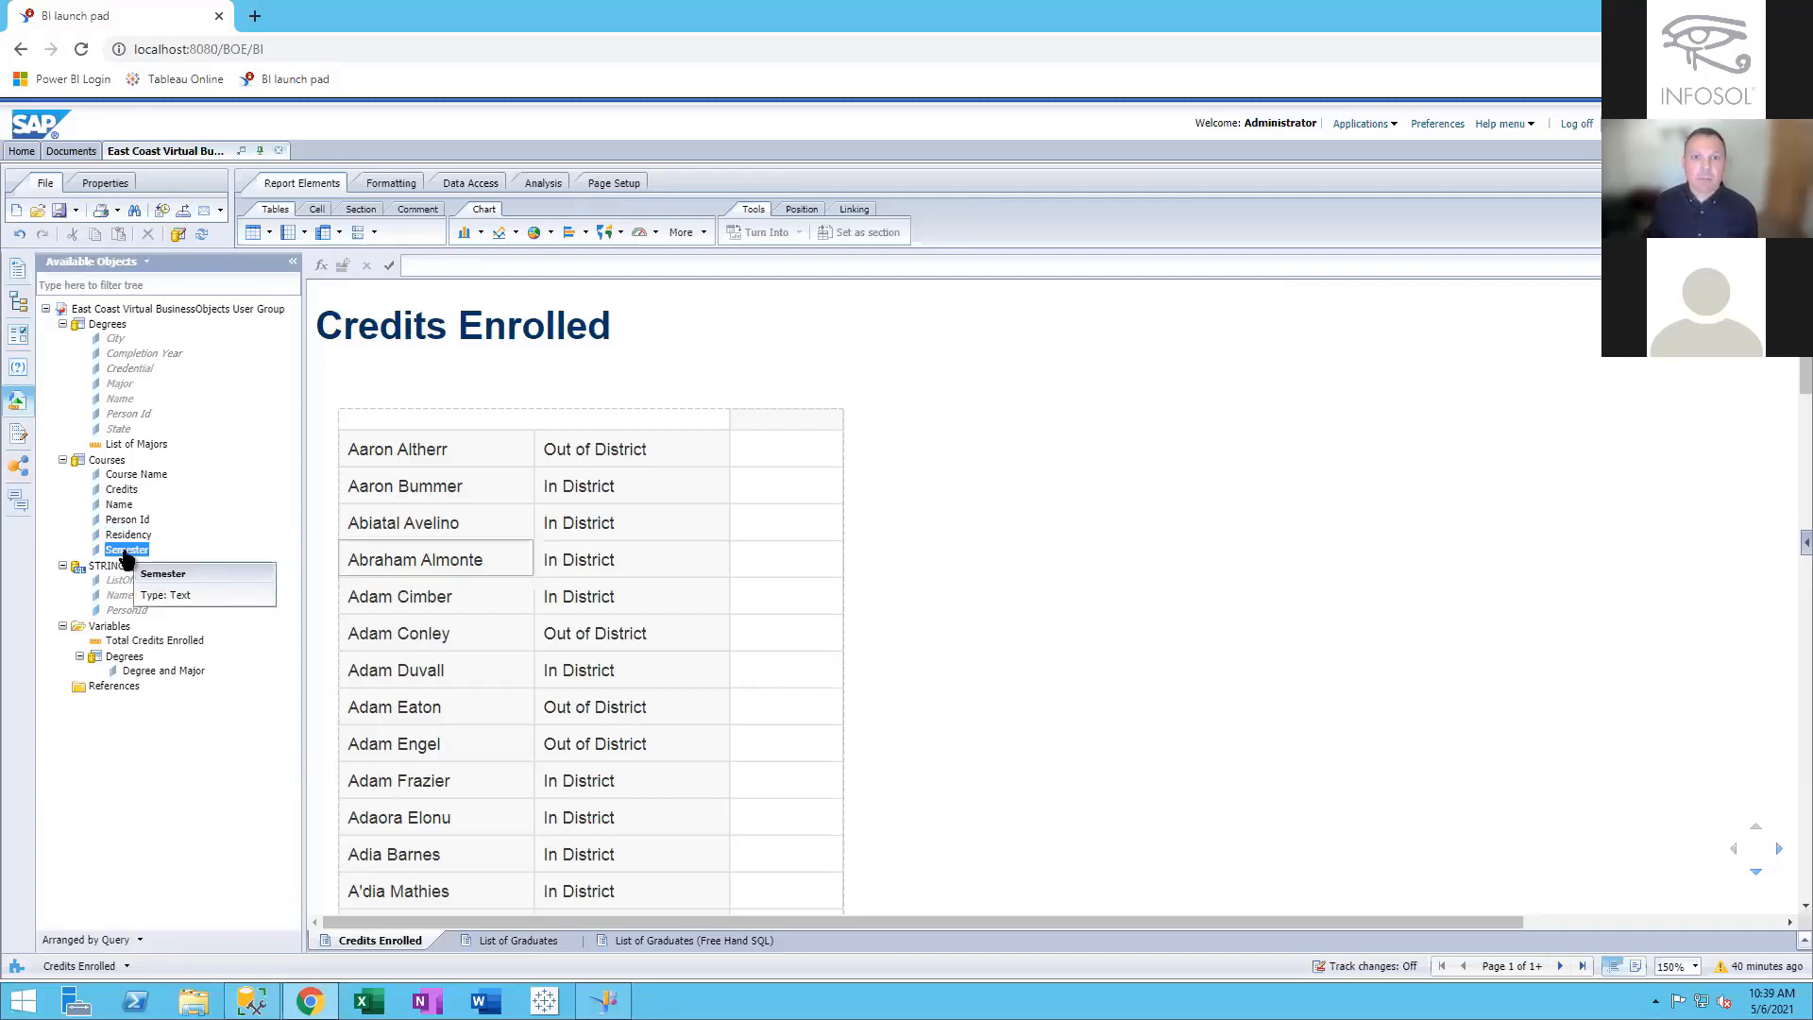
{"action": "left_click_drag", "start_coordinate": [123, 553], "coordinate": [796, 424]}
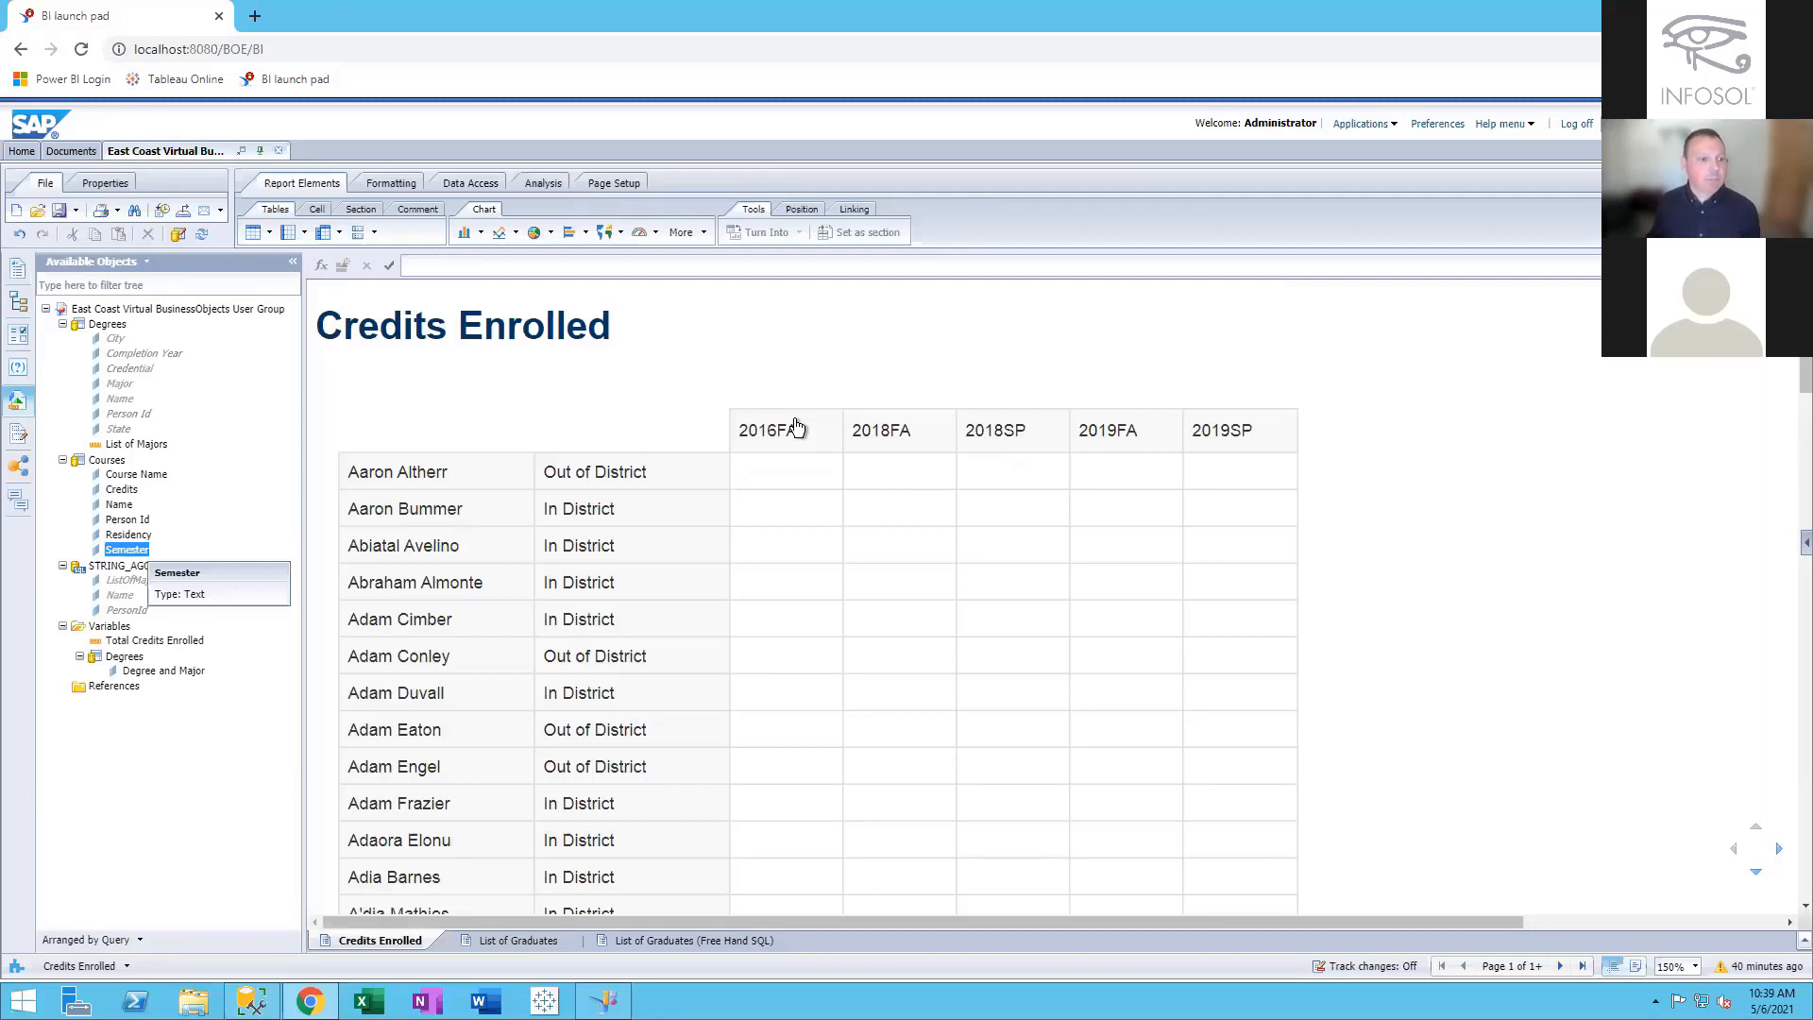
{"action": "left_click", "coordinate": [163, 640]}
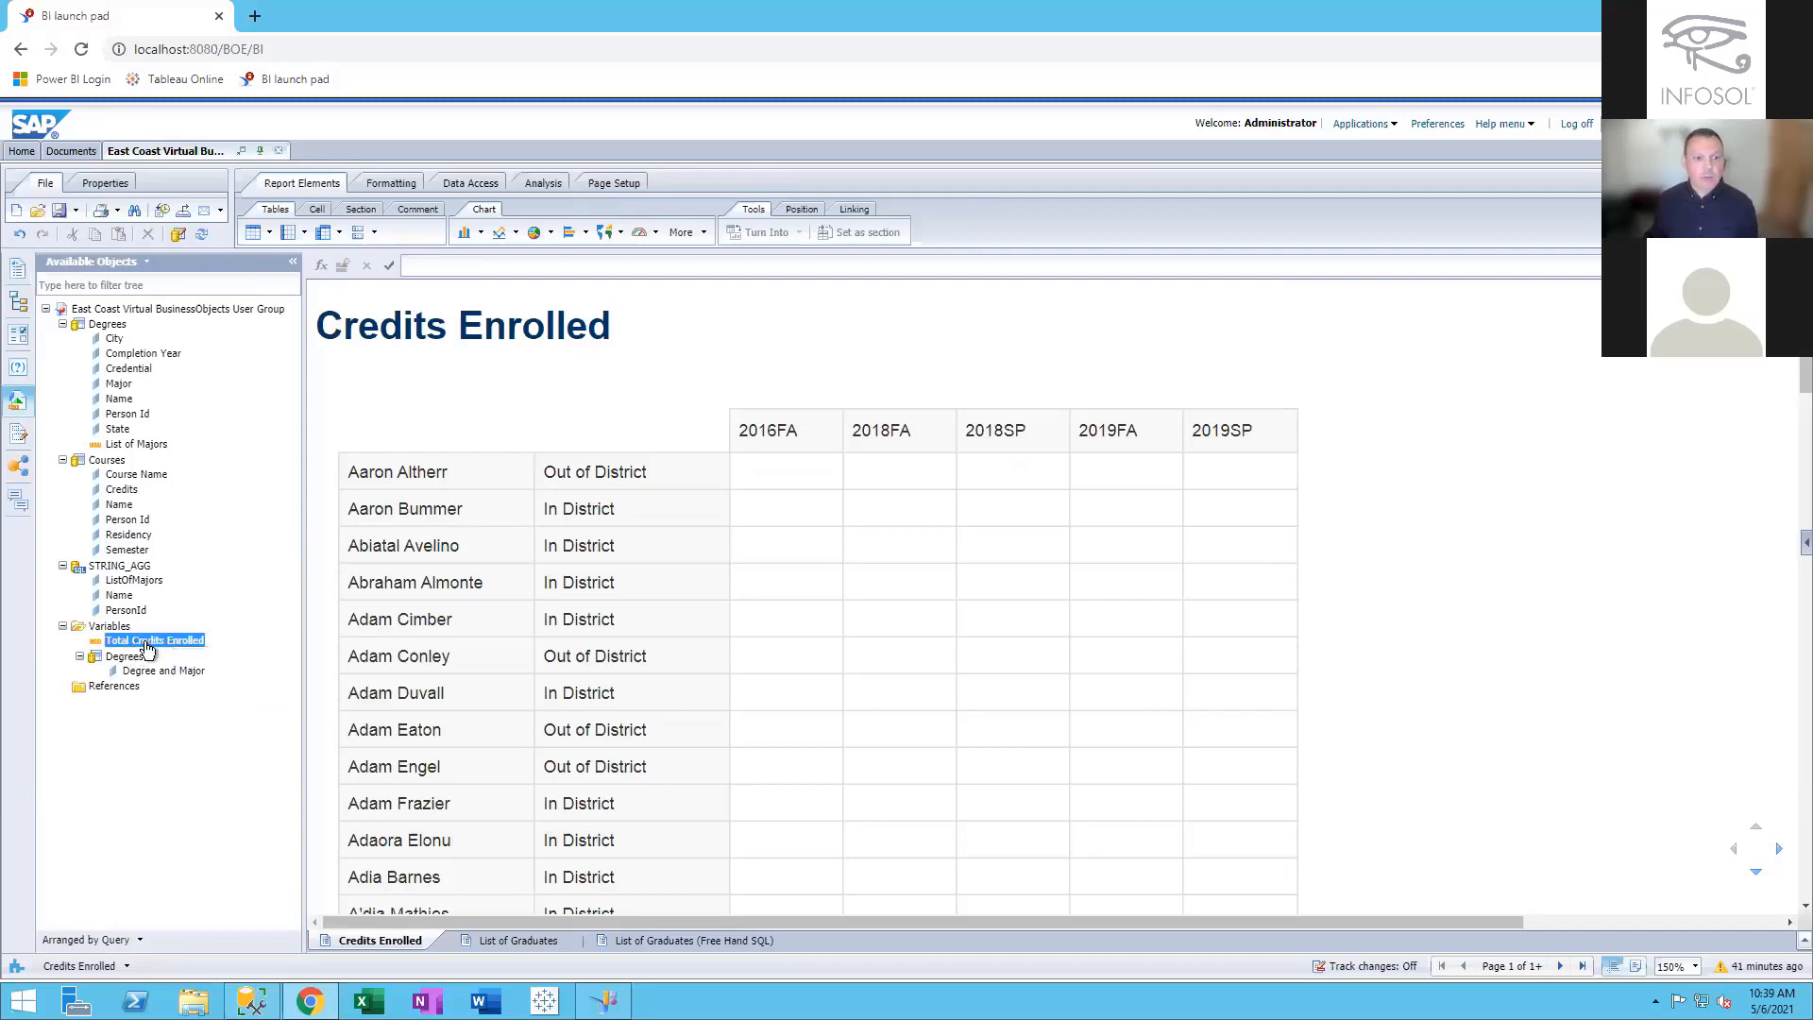
{"action": "left_click_drag", "start_coordinate": [146, 647], "coordinate": [903, 512]}
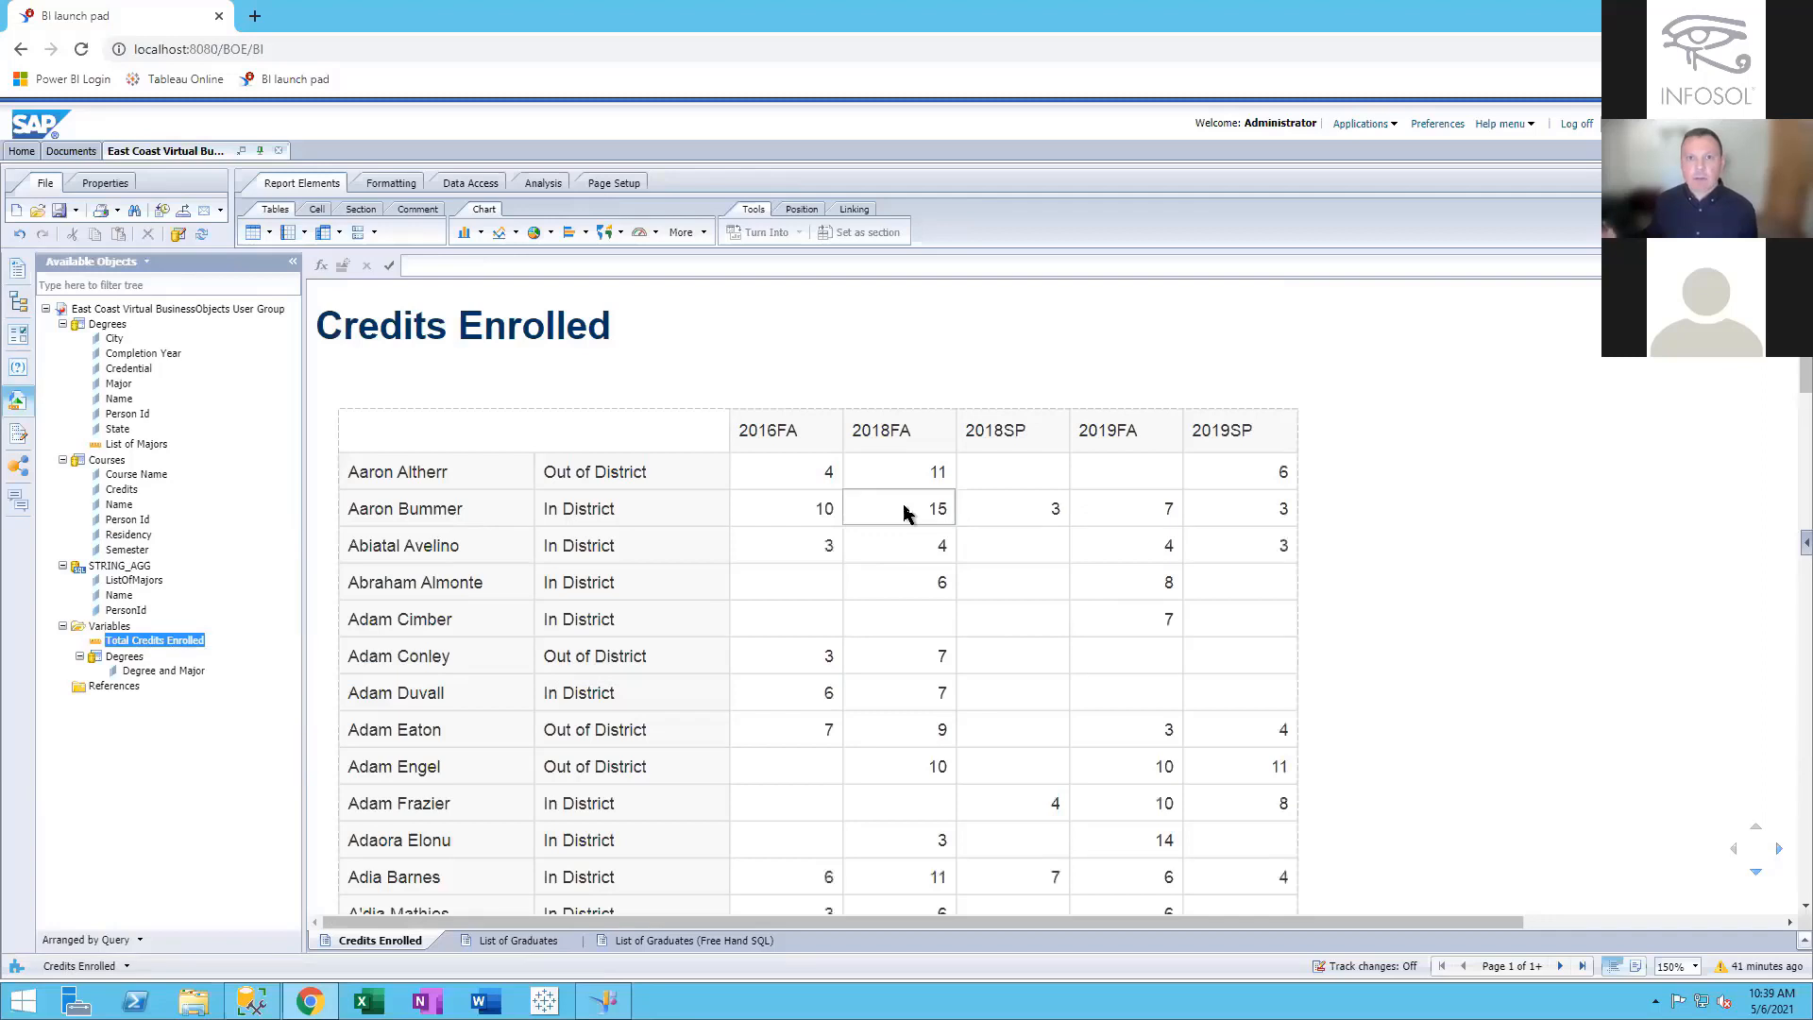
Center the semester headers and the total credits cells of the cross table horizontally
{"action": "left_click", "coordinate": [912, 467]}
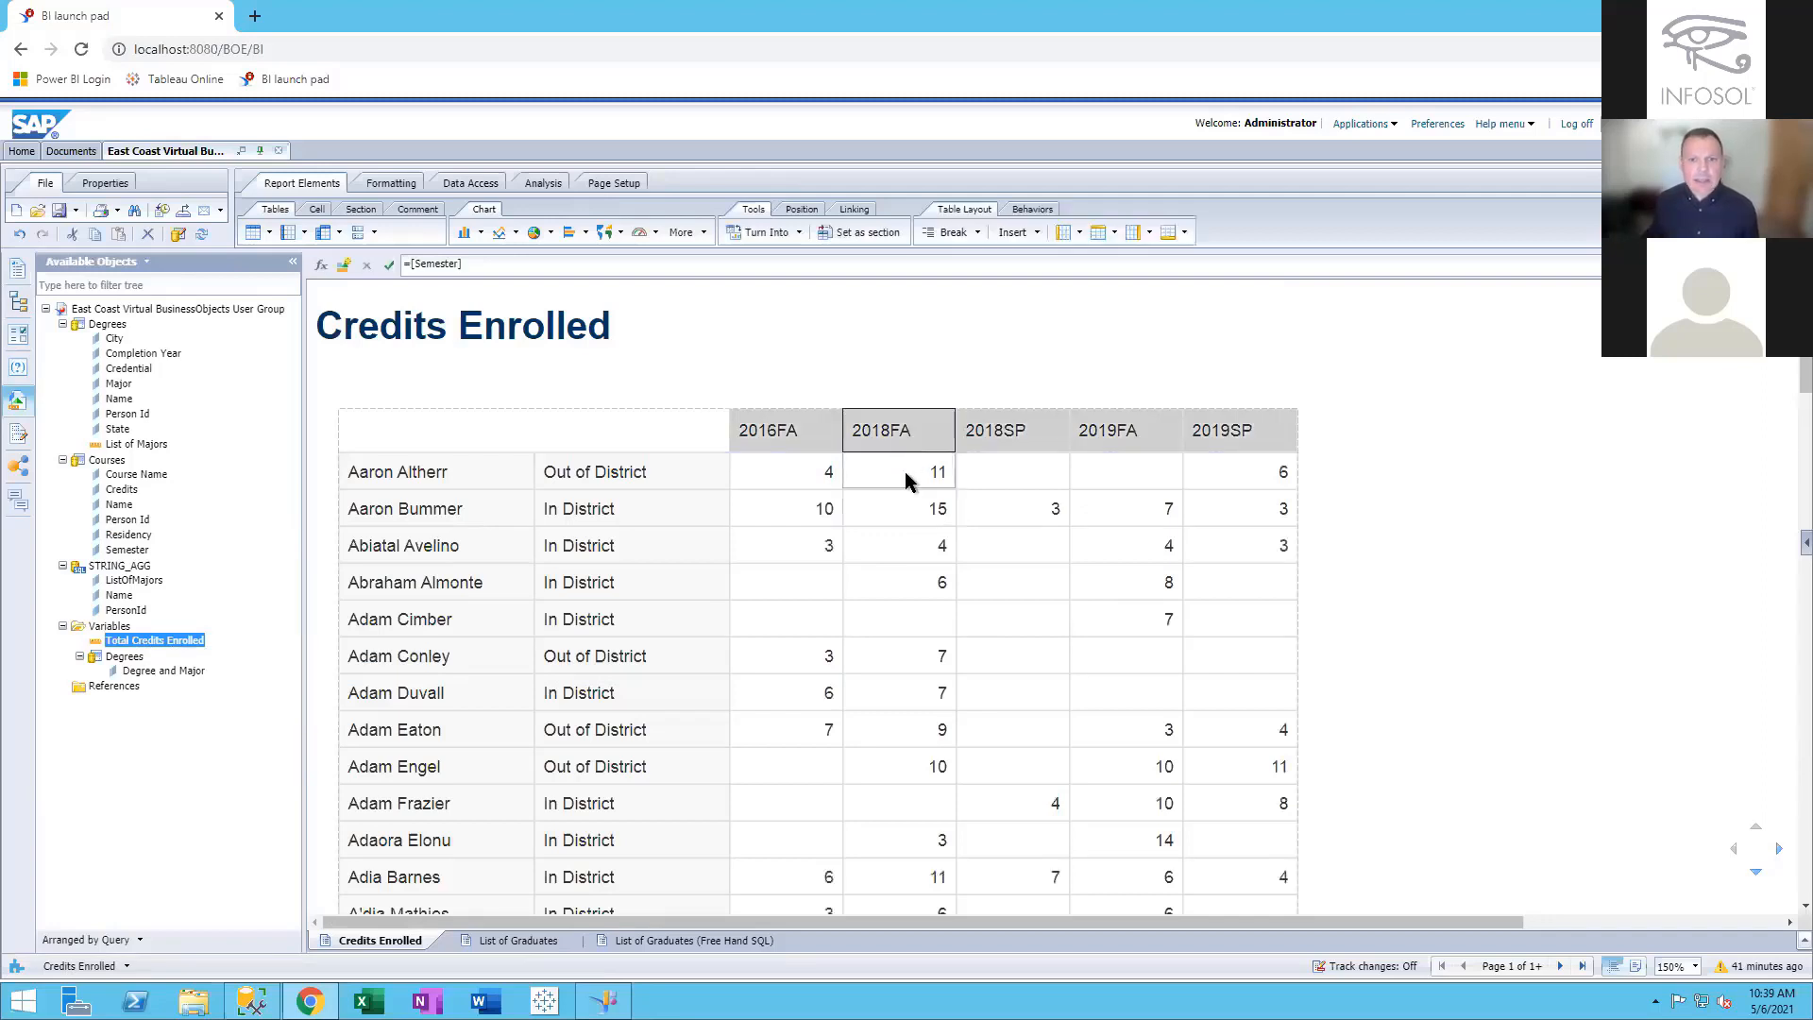
{"action": "left_click", "coordinate": [391, 182]}
{"action": "left_click", "coordinate": [686, 232]}
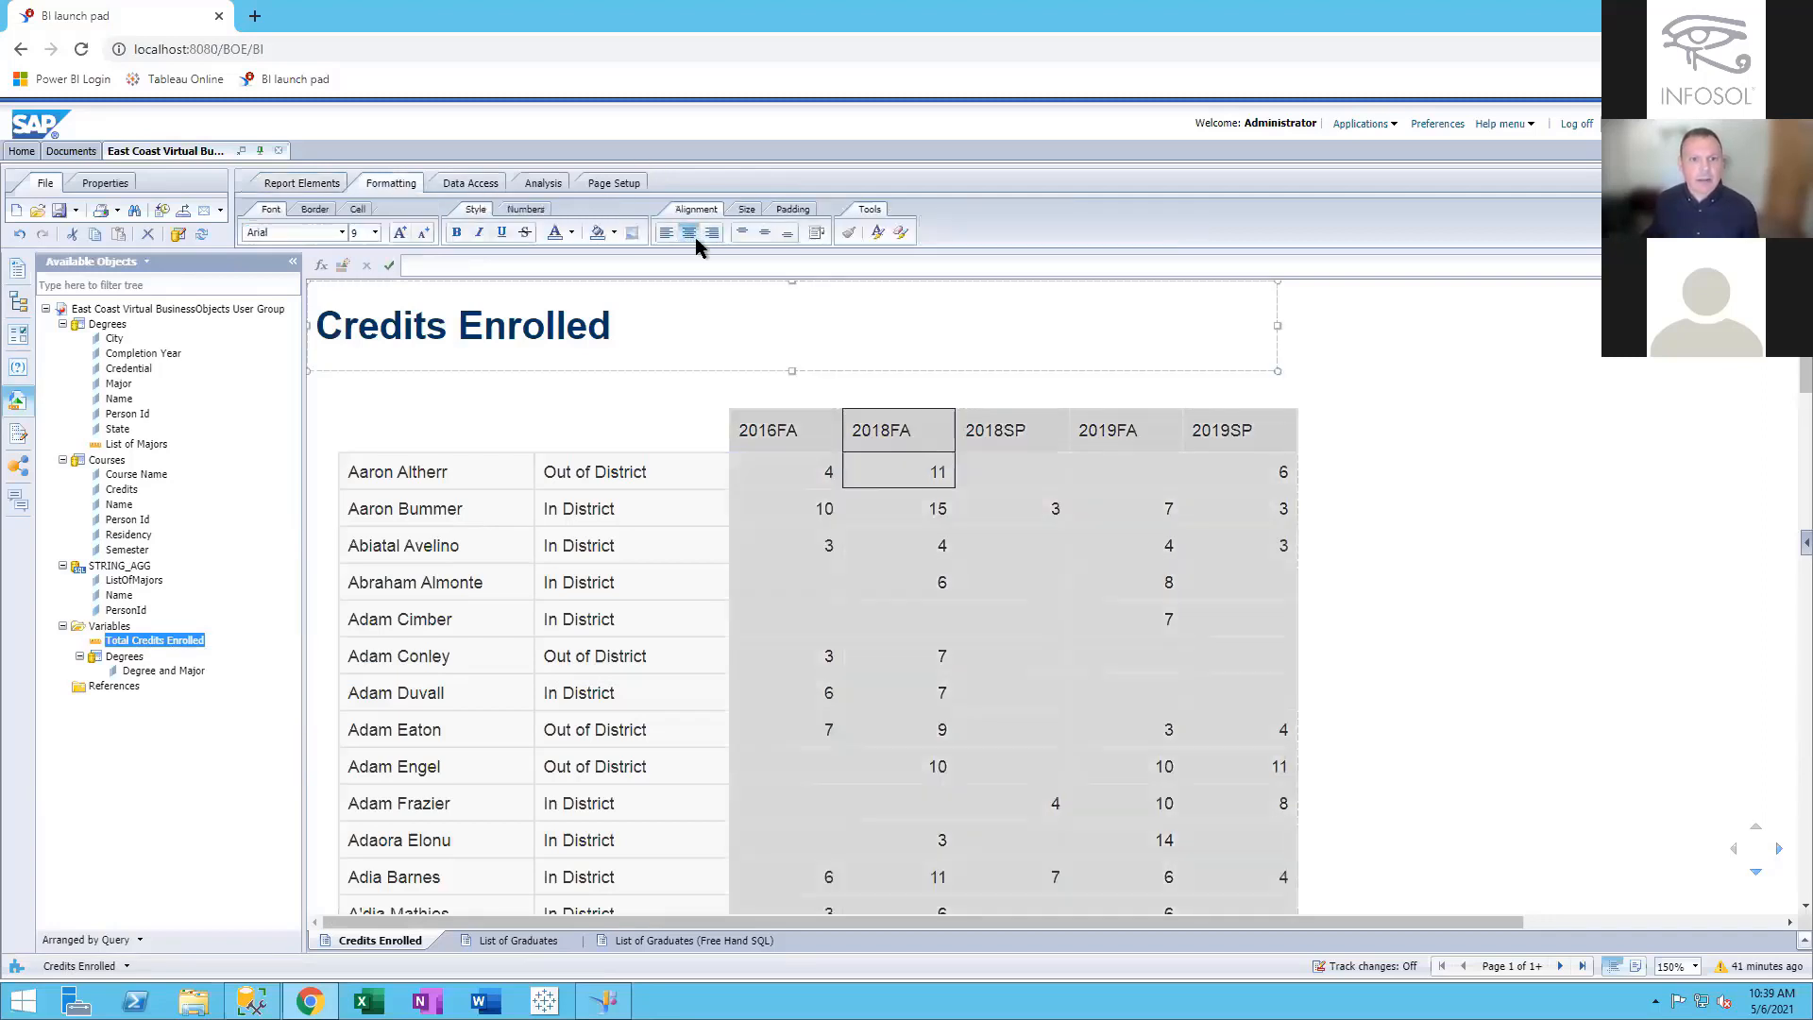
Apply the 1234.57; -1234.57 number format to the total credits cells of the cross table
{"action": "left_click", "coordinate": [512, 209]}
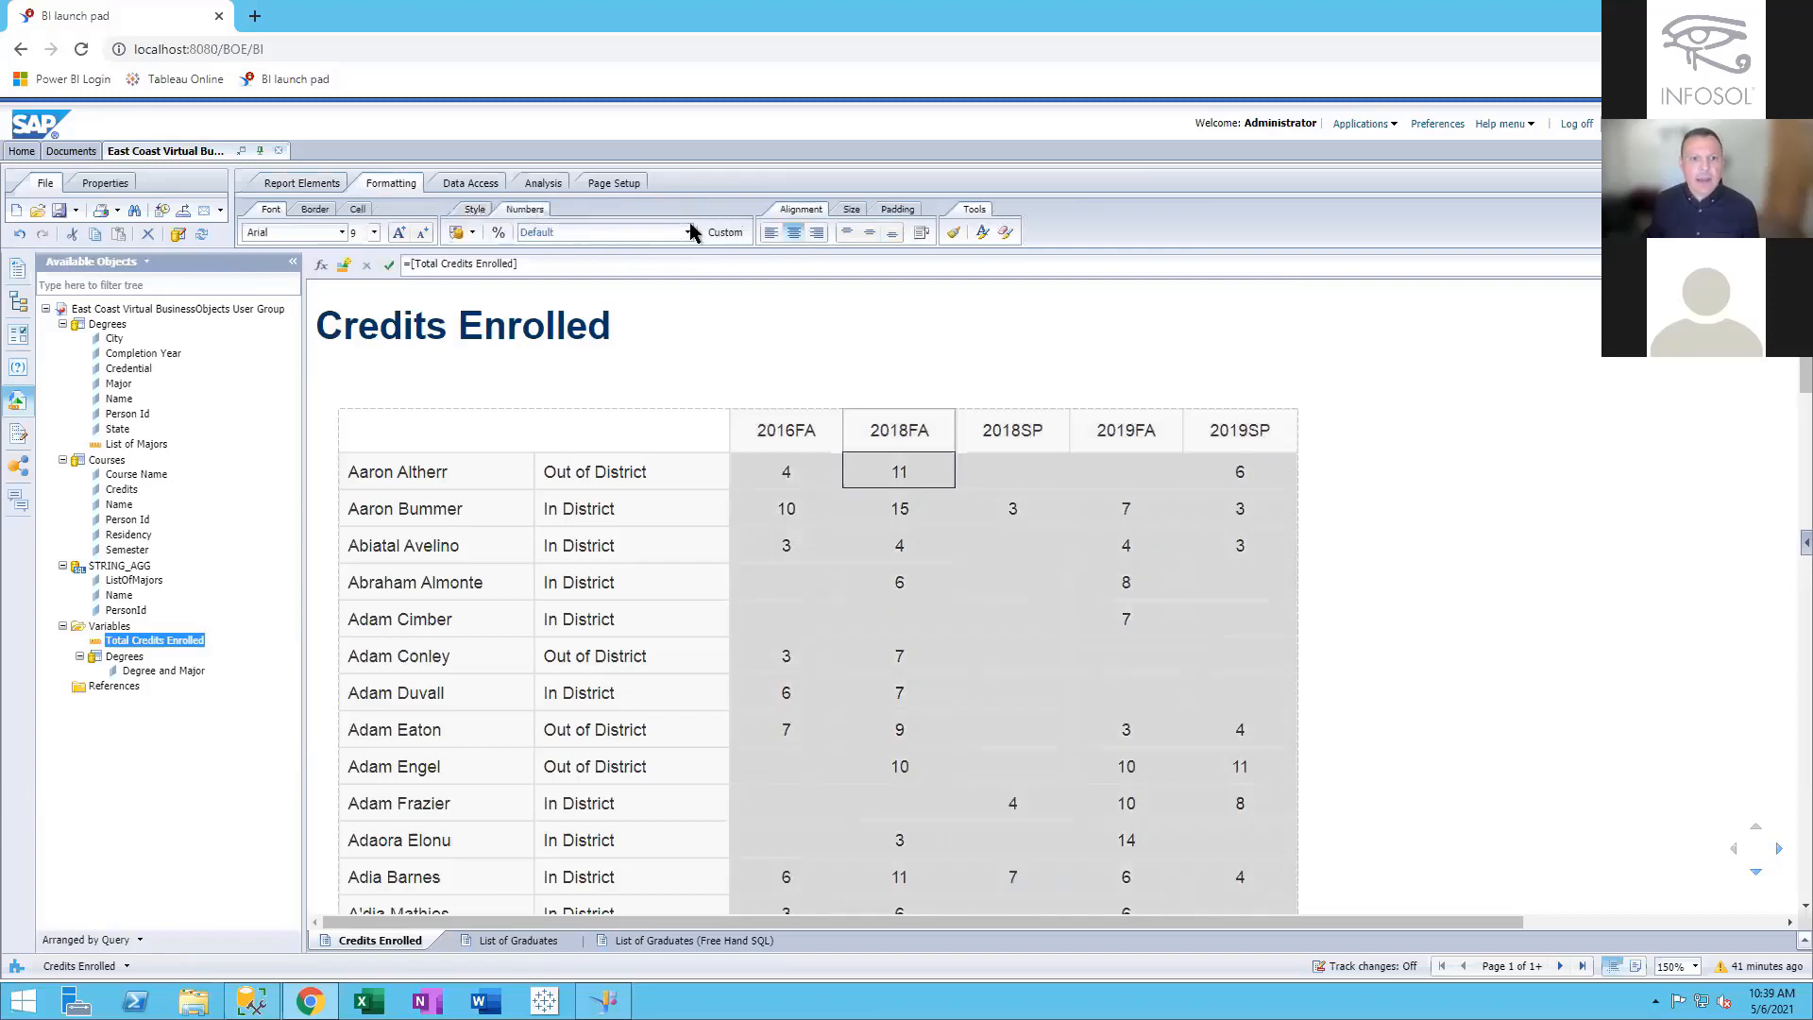
{"action": "left_click", "coordinate": [687, 232]}
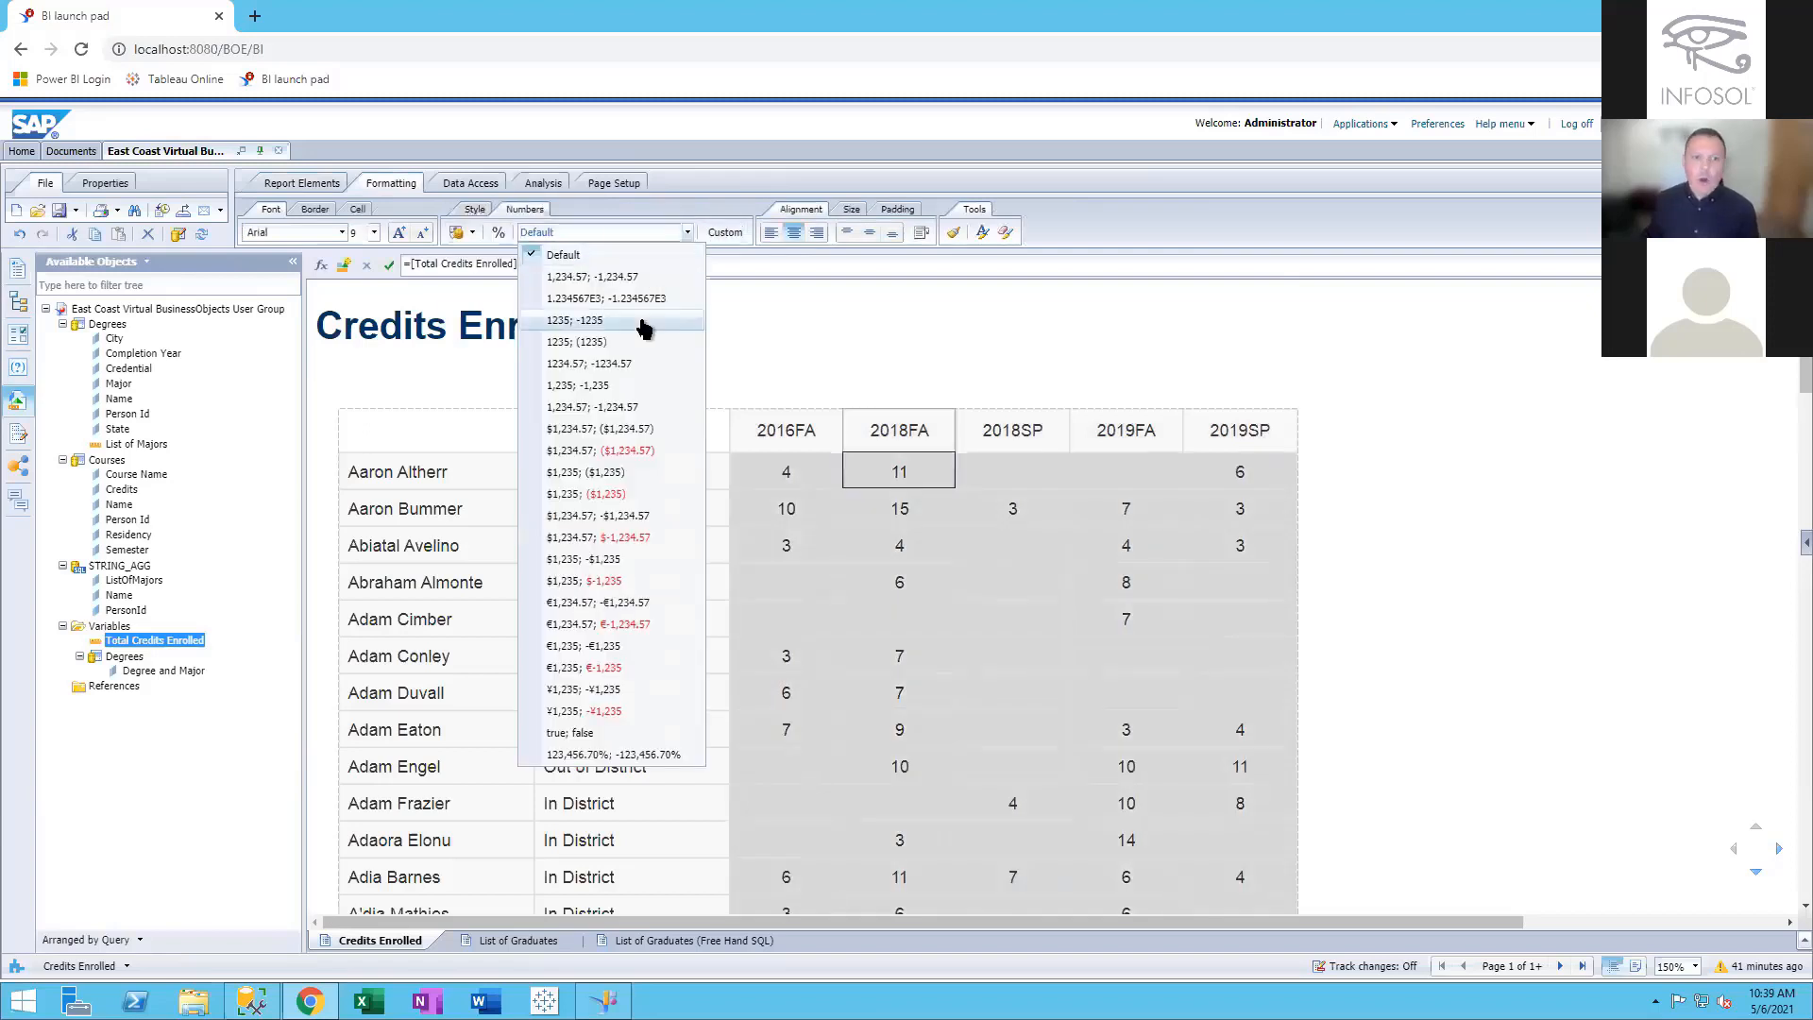
{"action": "left_click", "coordinate": [612, 365]}
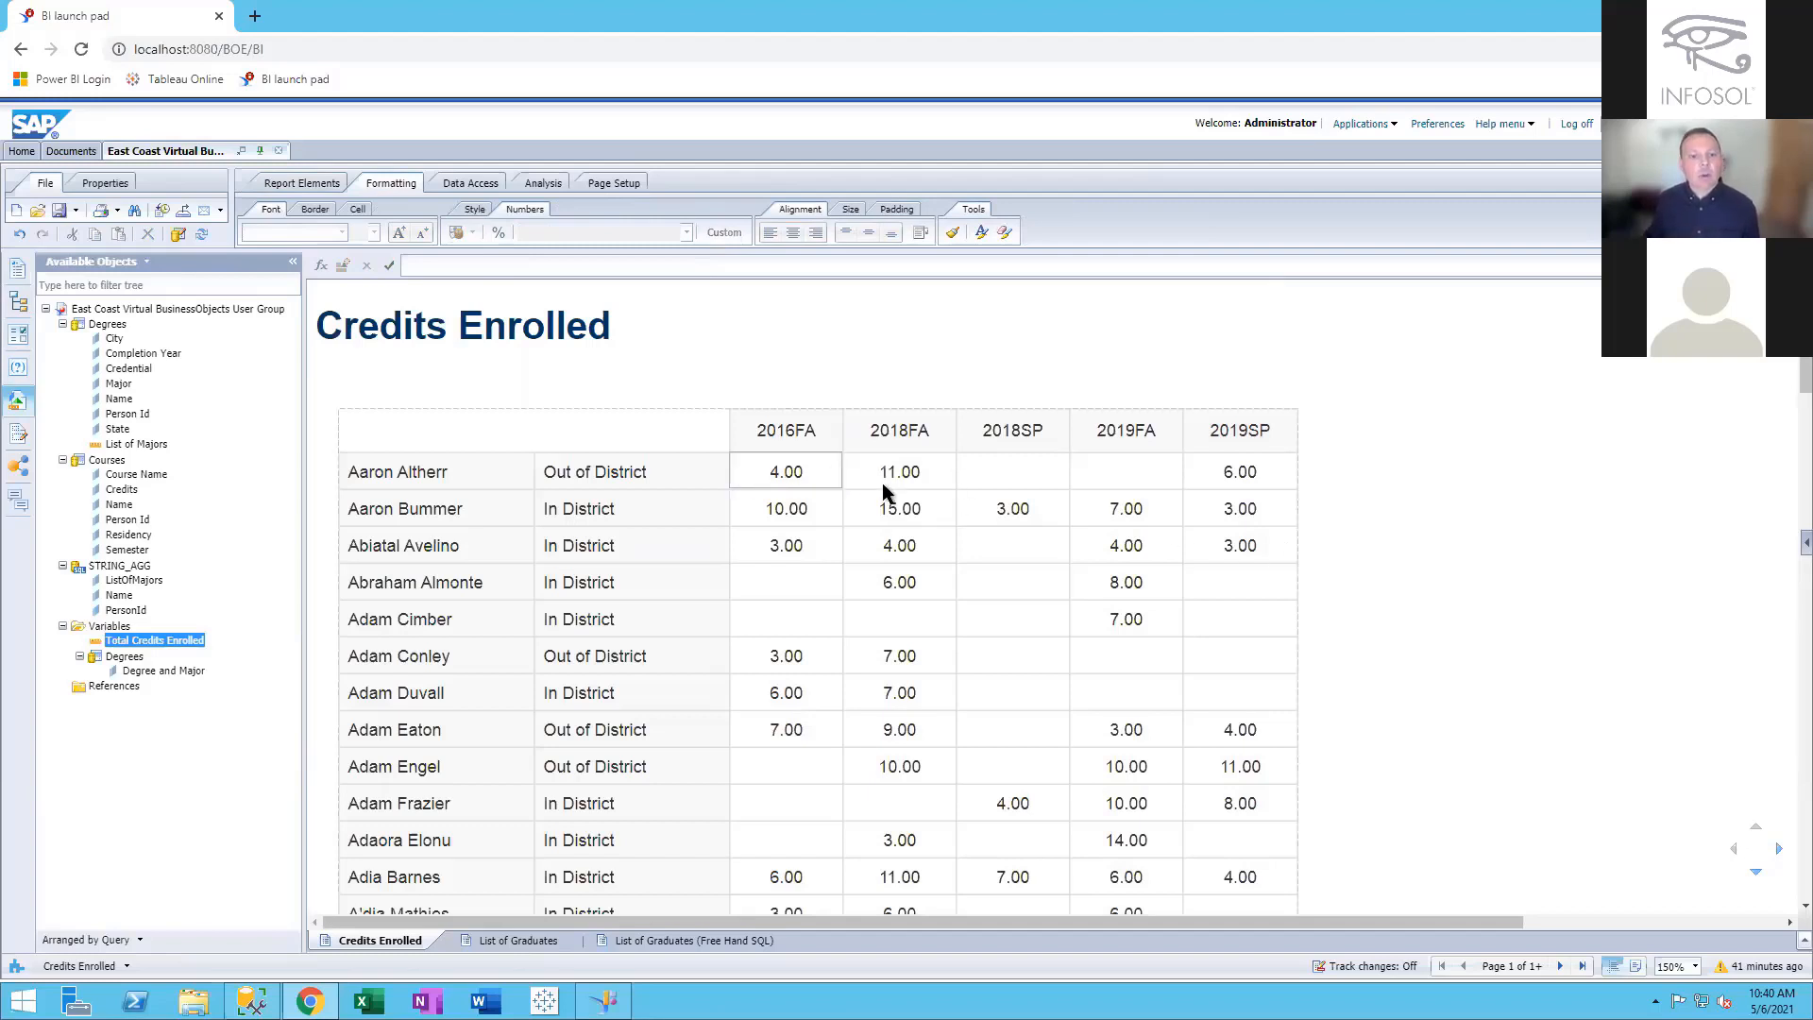
{"action": "left_click", "coordinate": [1086, 472]}
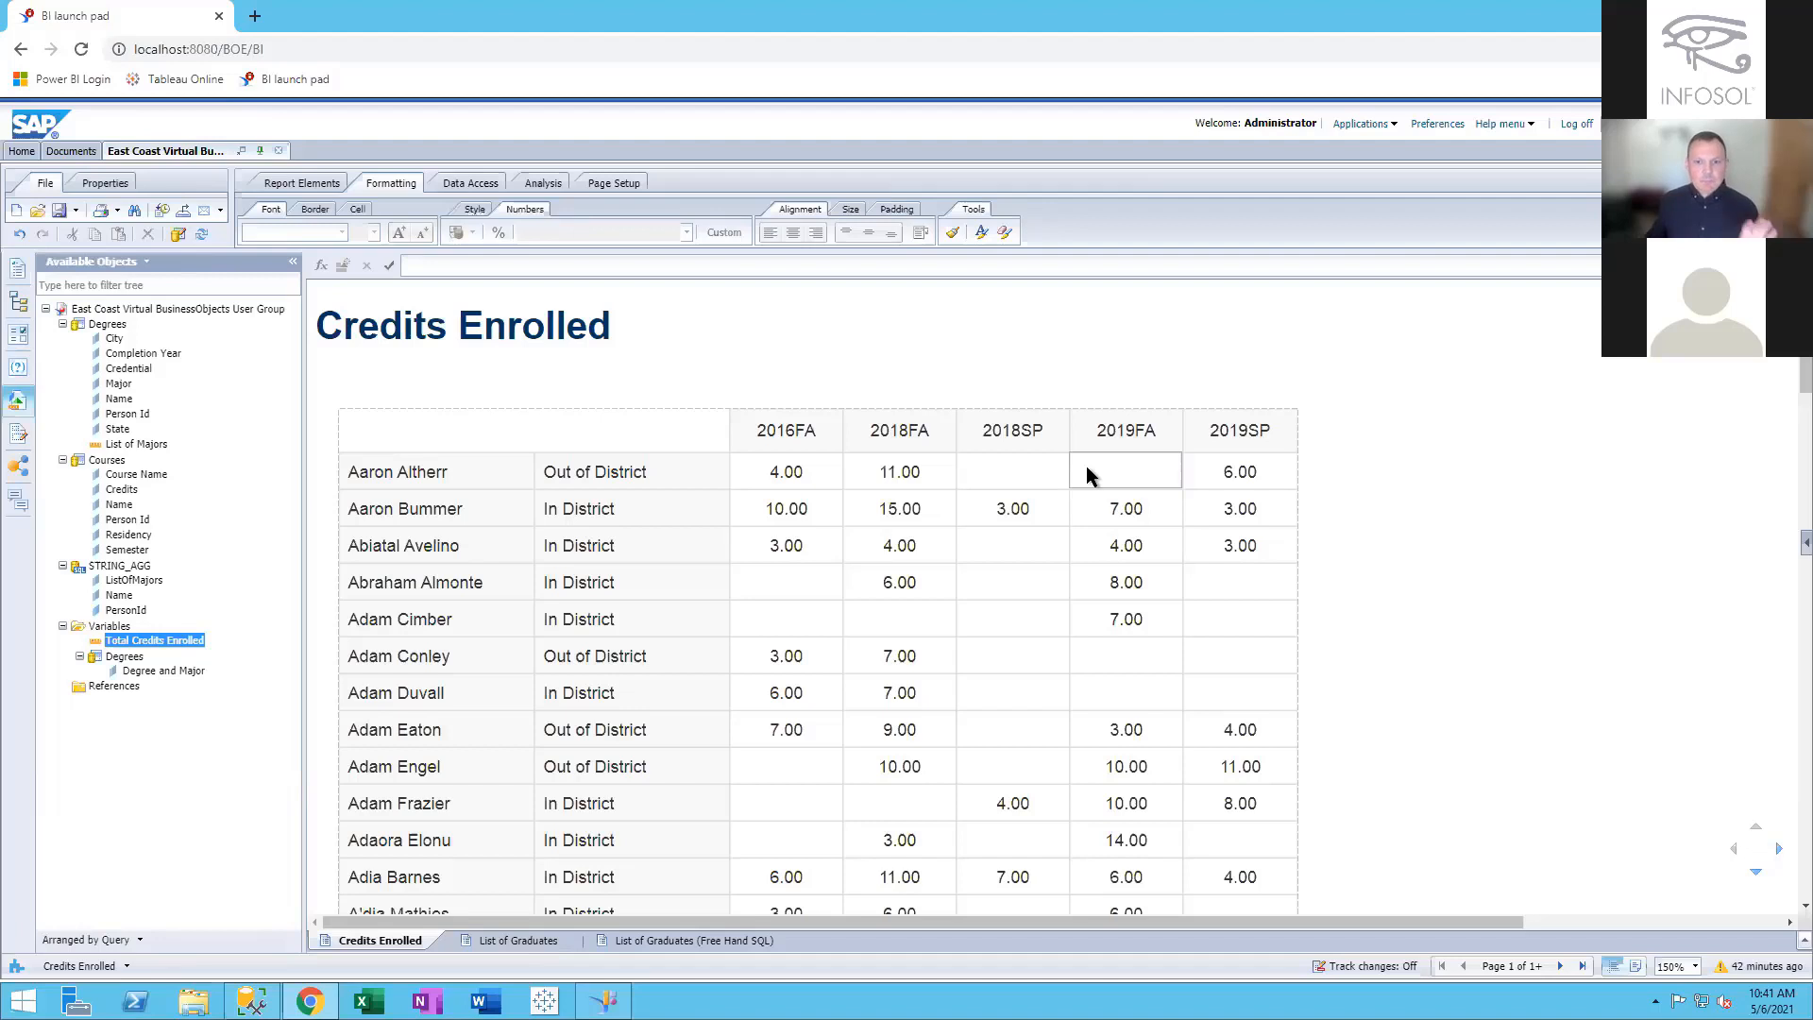
Open the List of Graduates report and set its zoom to 150%
{"action": "left_click", "coordinate": [491, 942]}
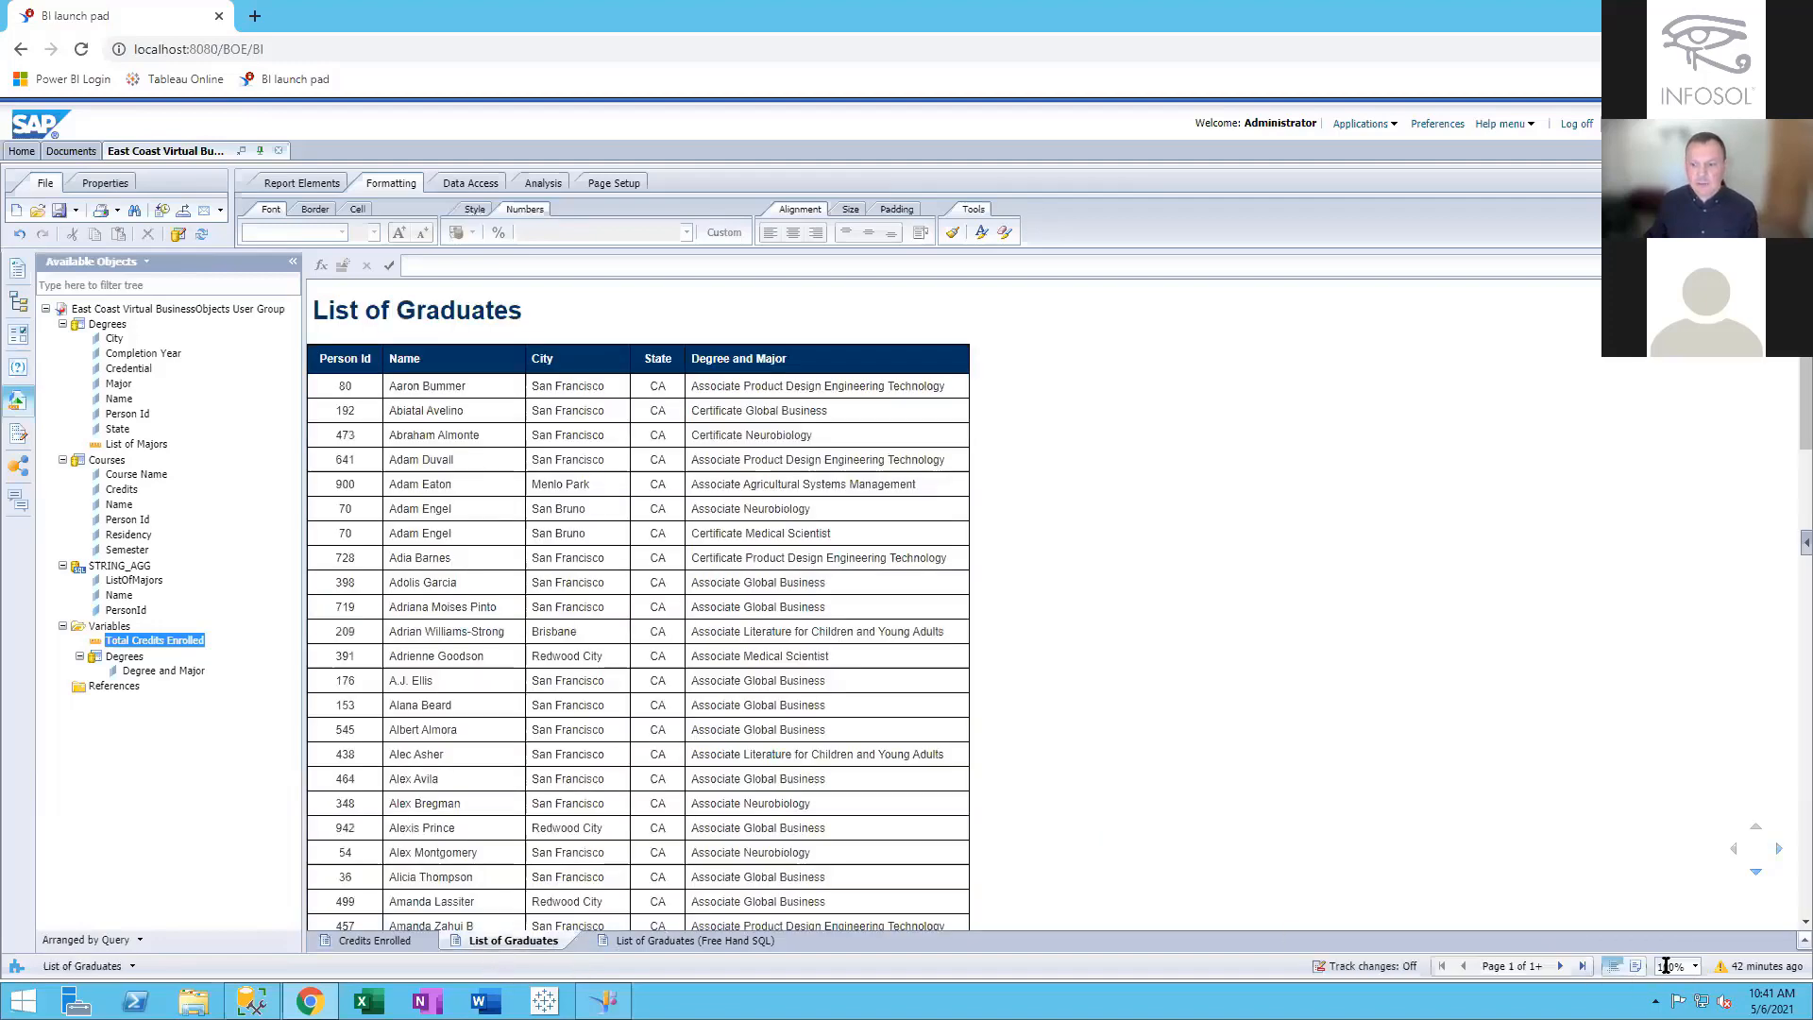
{"action": "left_click", "coordinate": [1695, 965]}
{"action": "left_click", "coordinate": [1690, 911]}
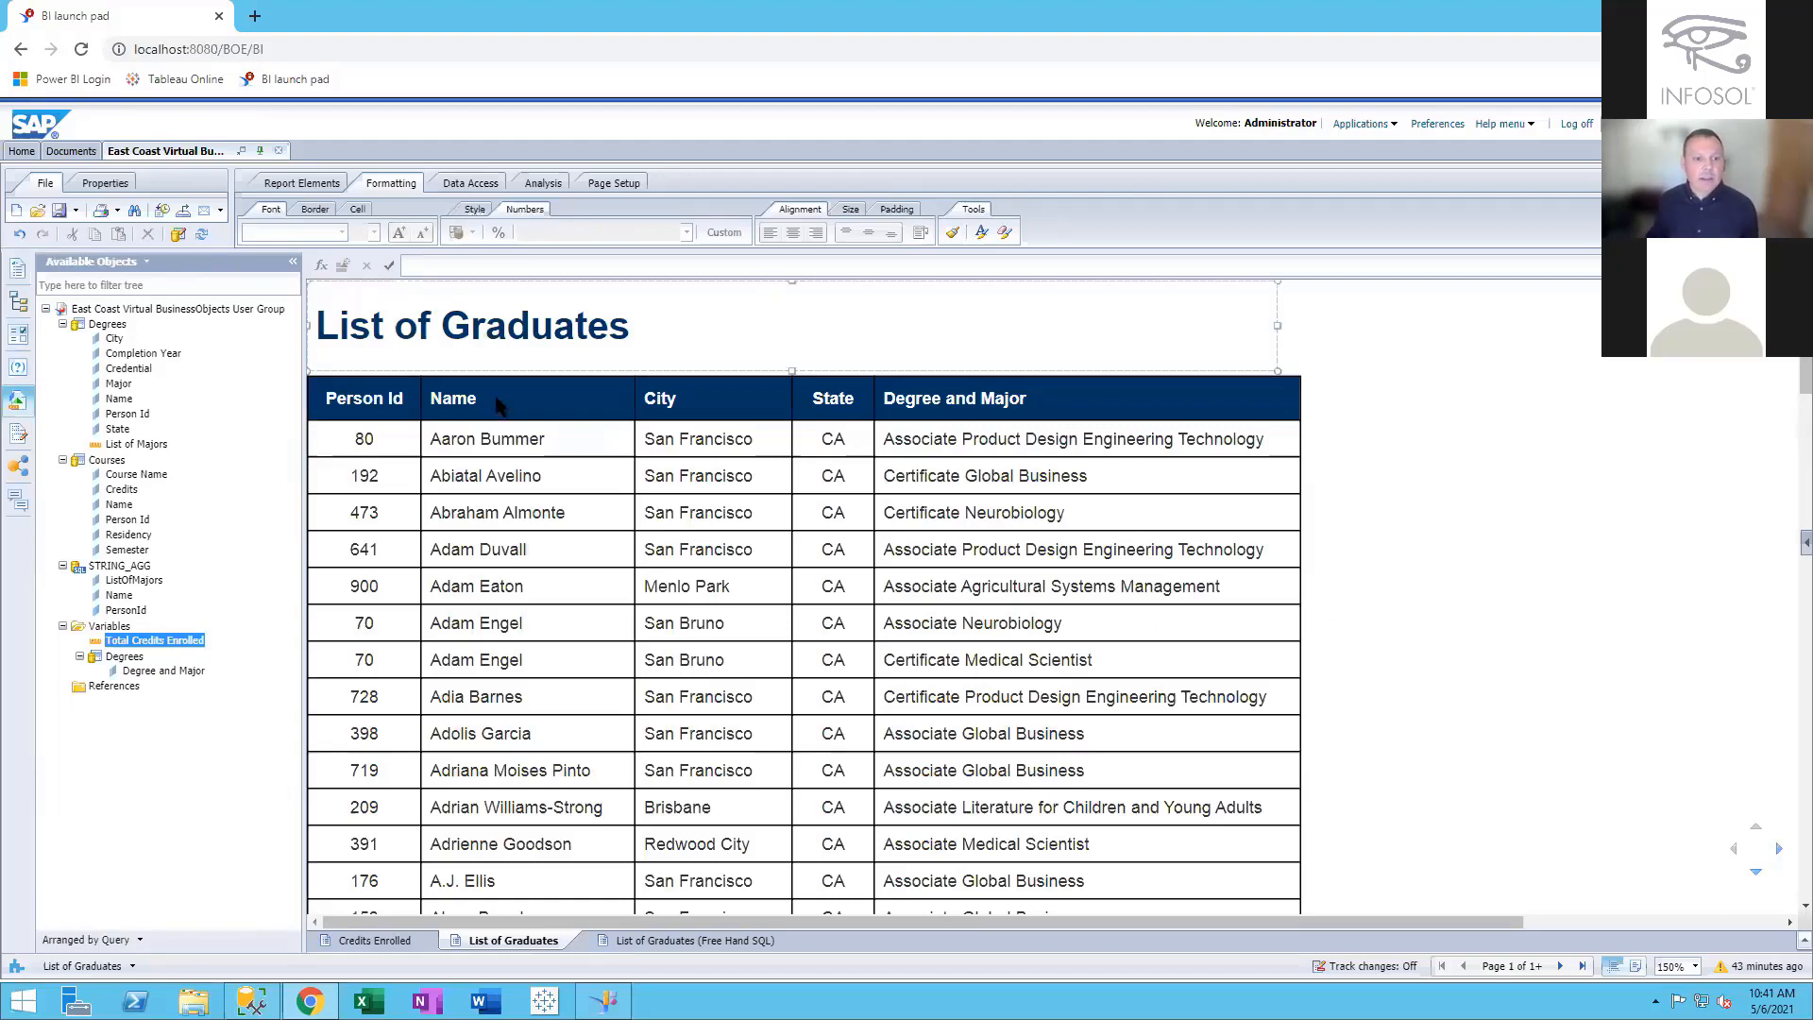
Examine the graduates table's columns and look through its rows for people listed with more than one degree
{"action": "left_click", "coordinate": [514, 429]}
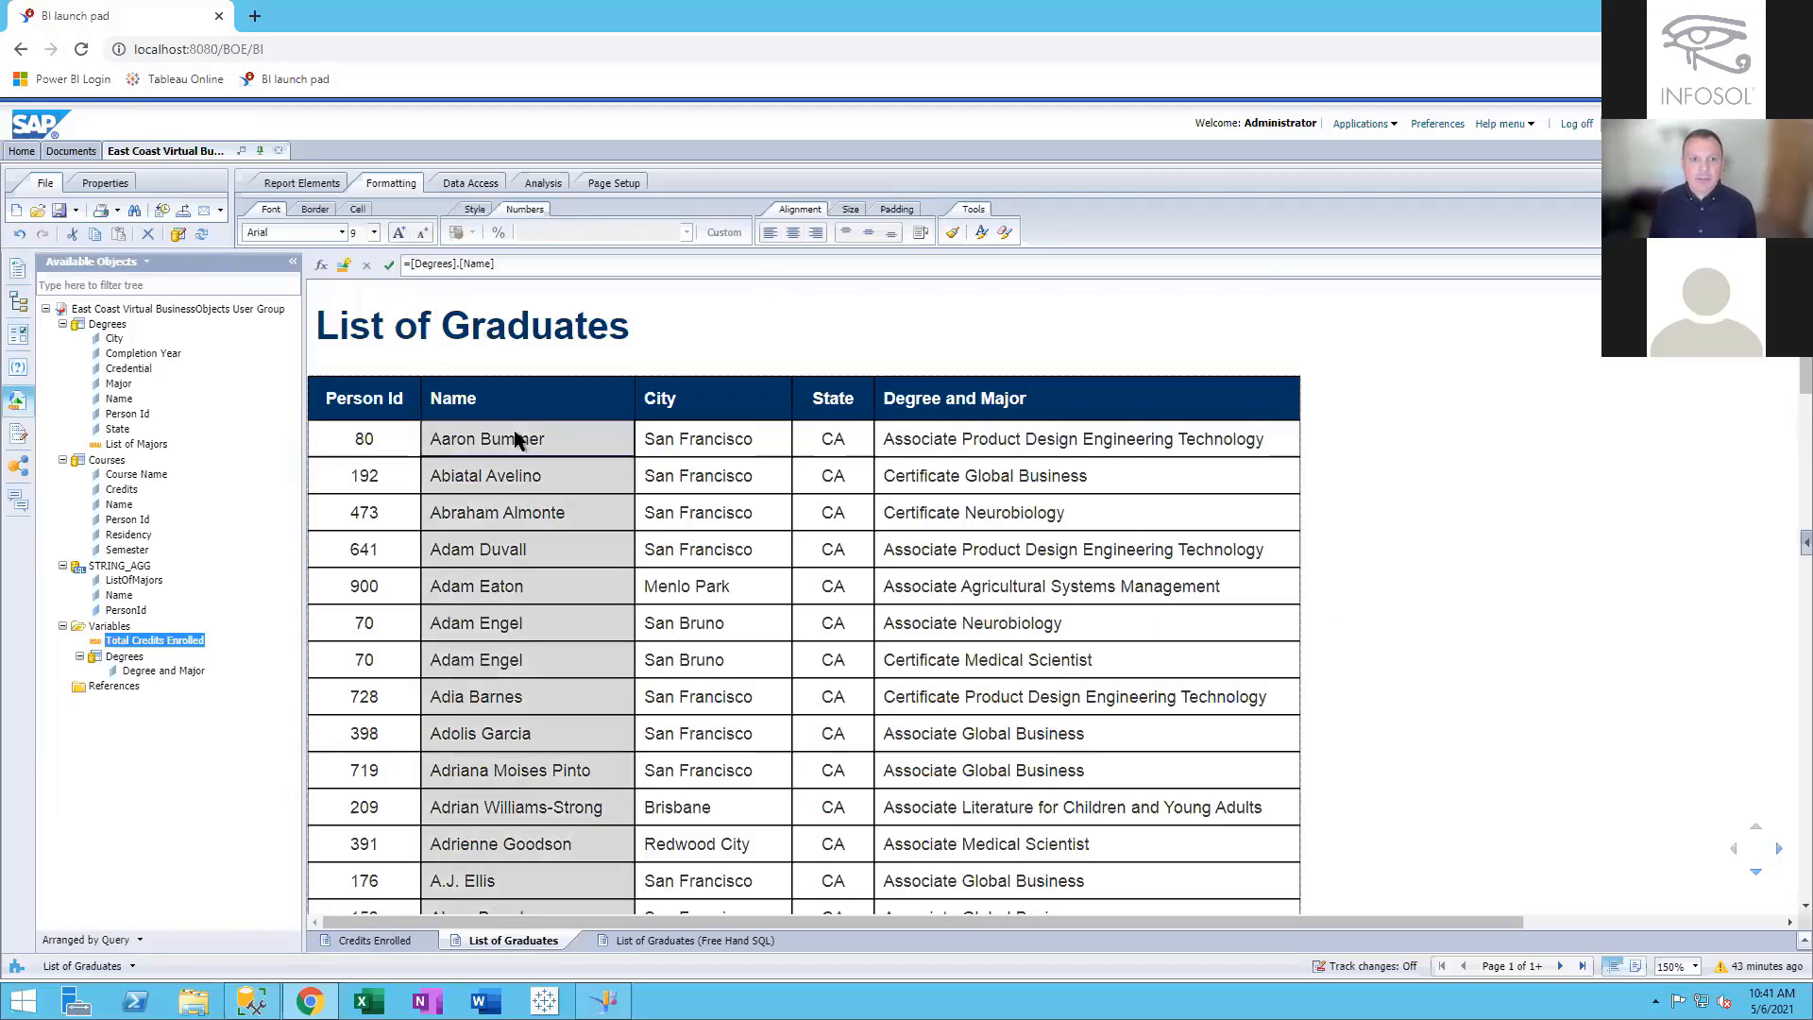
{"action": "left_click", "coordinate": [708, 461]}
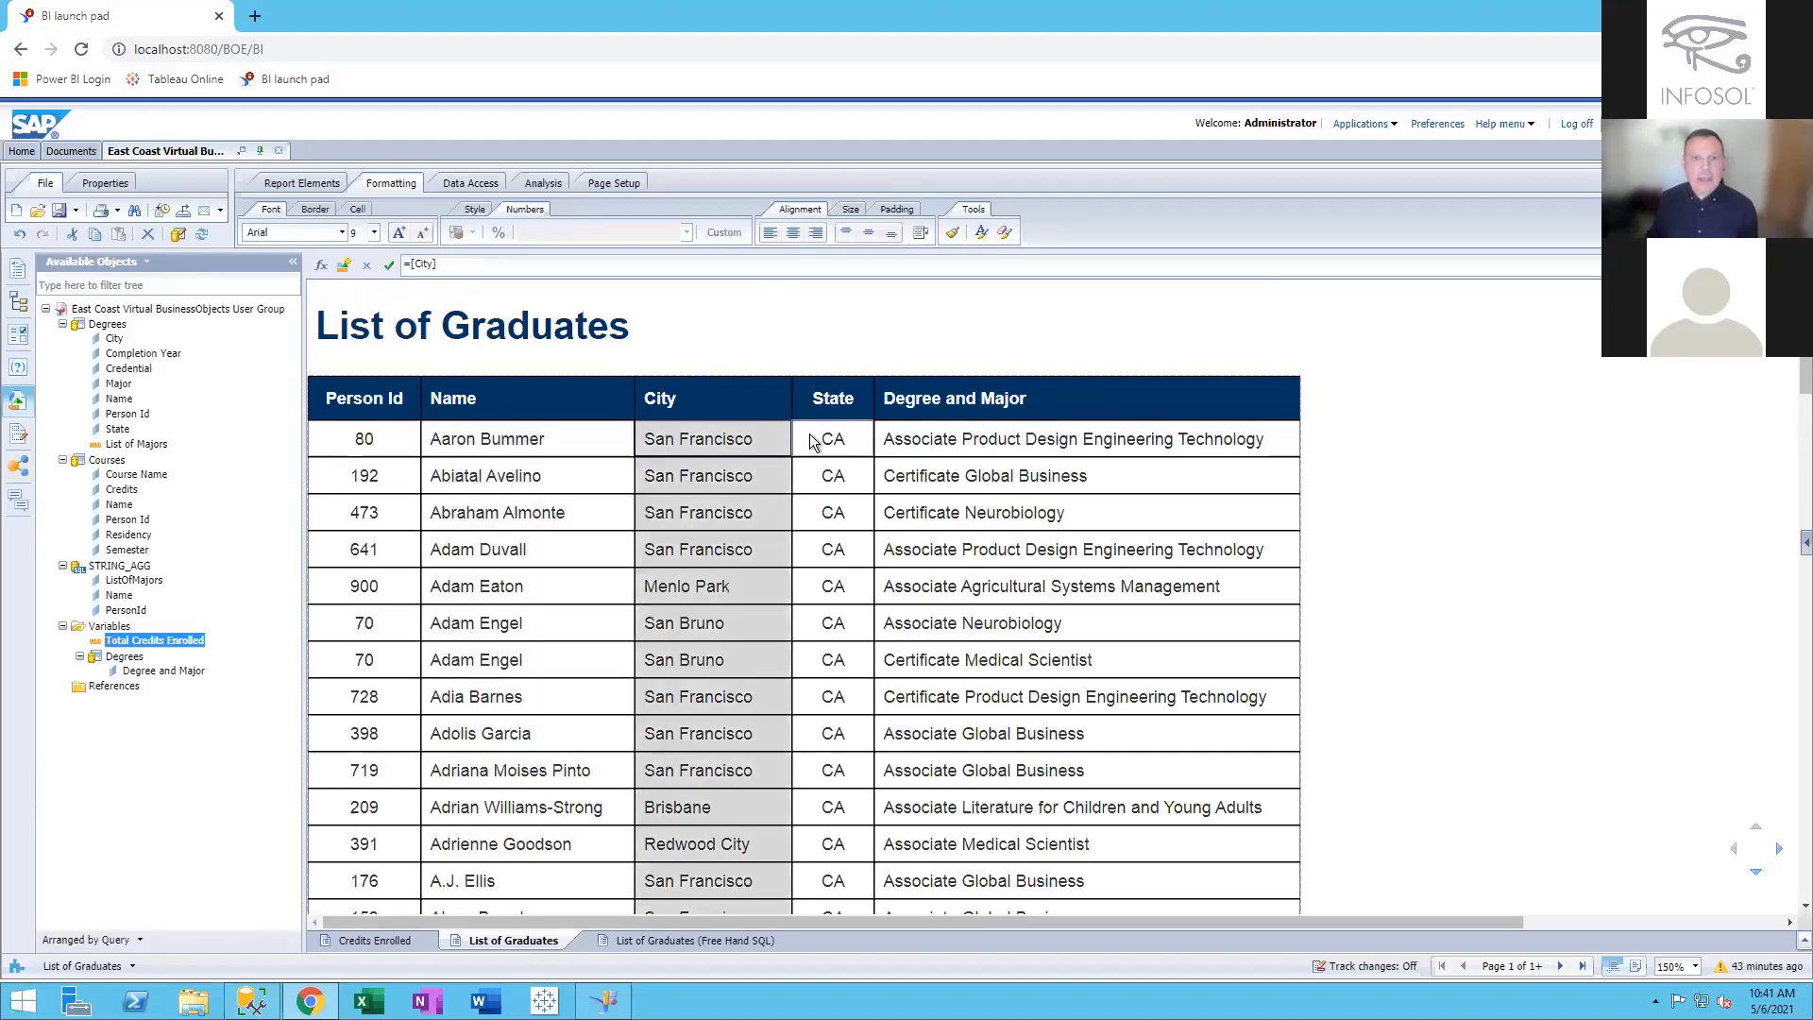
{"action": "left_click", "coordinate": [810, 442]}
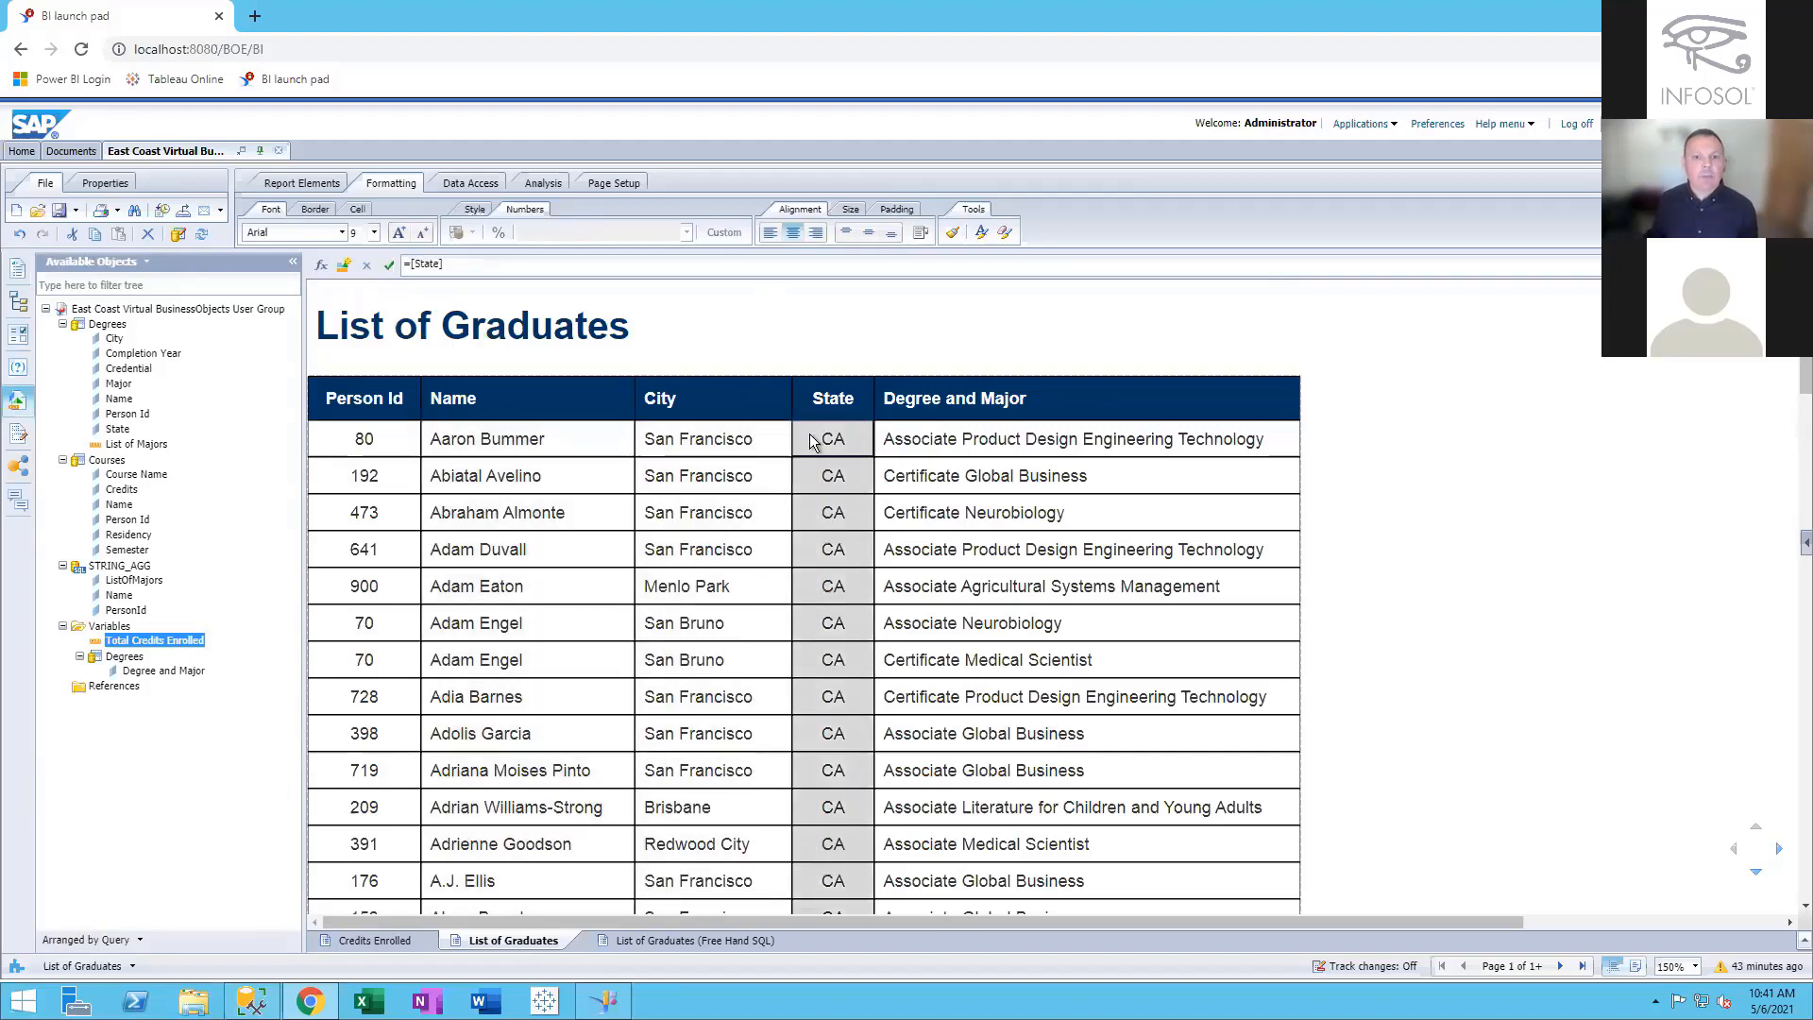
{"action": "left_click", "coordinate": [931, 445]}
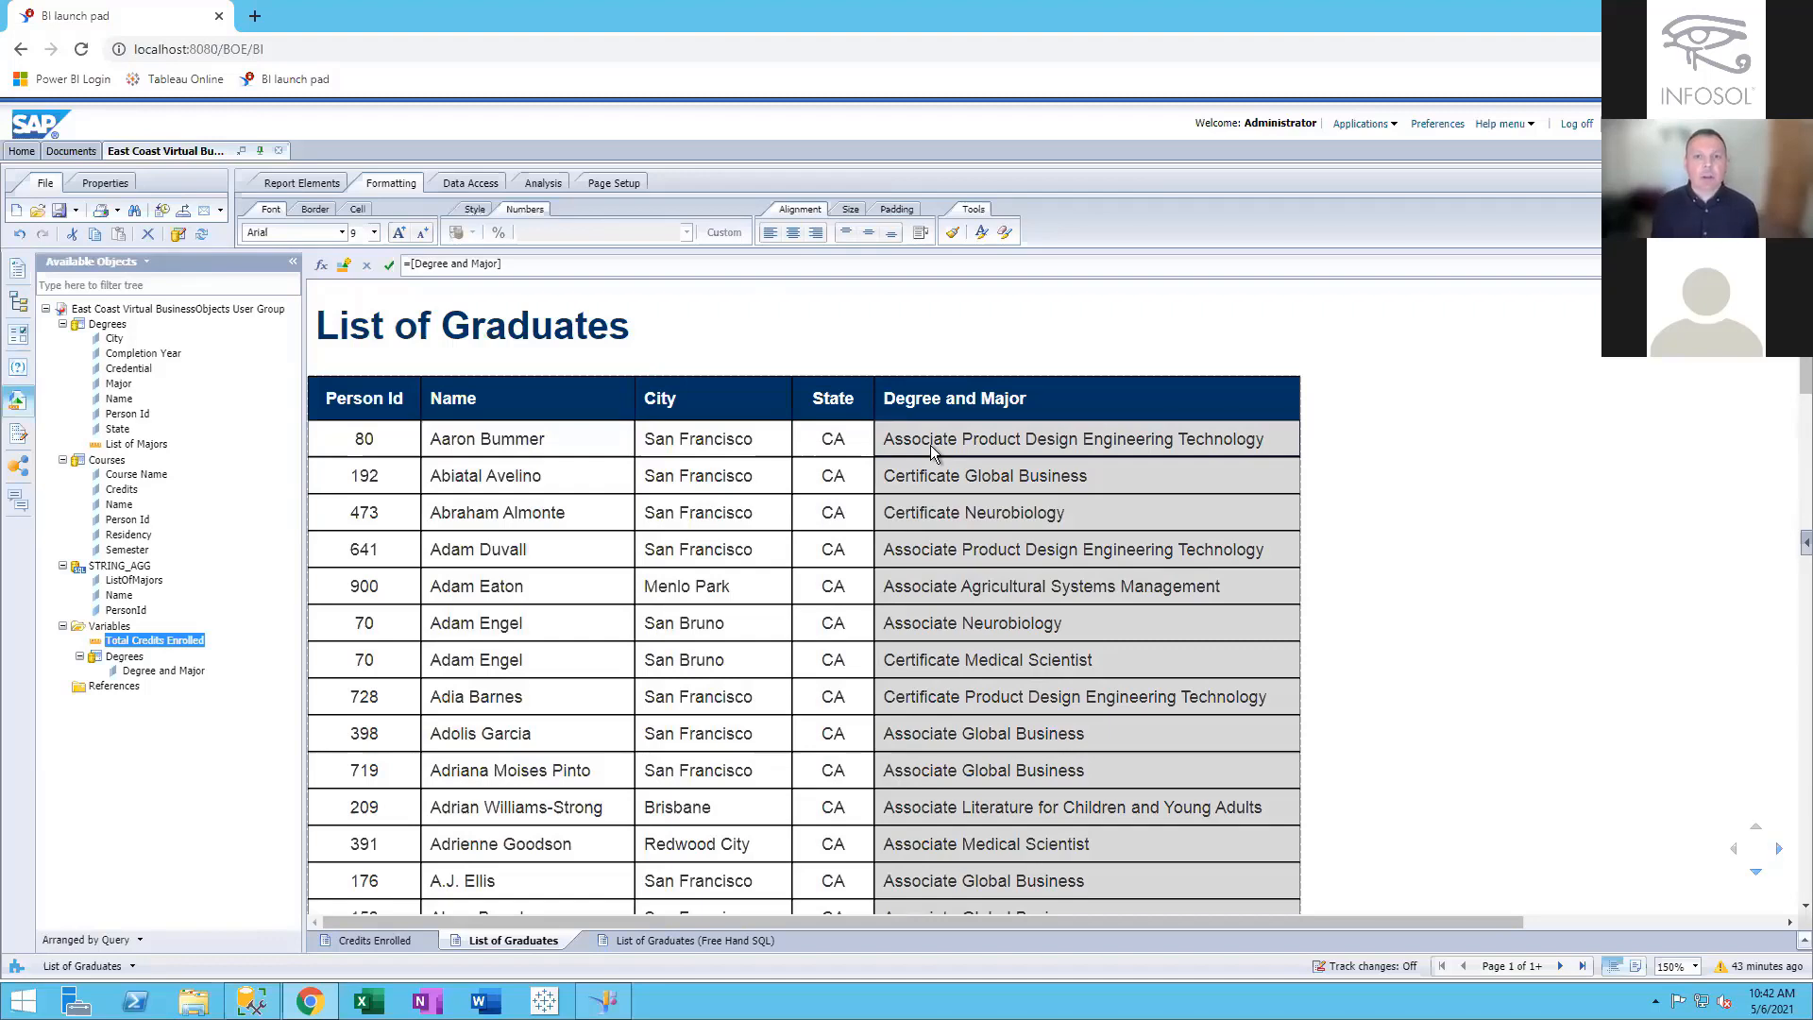
{"action": "left_click", "coordinate": [1500, 499]}
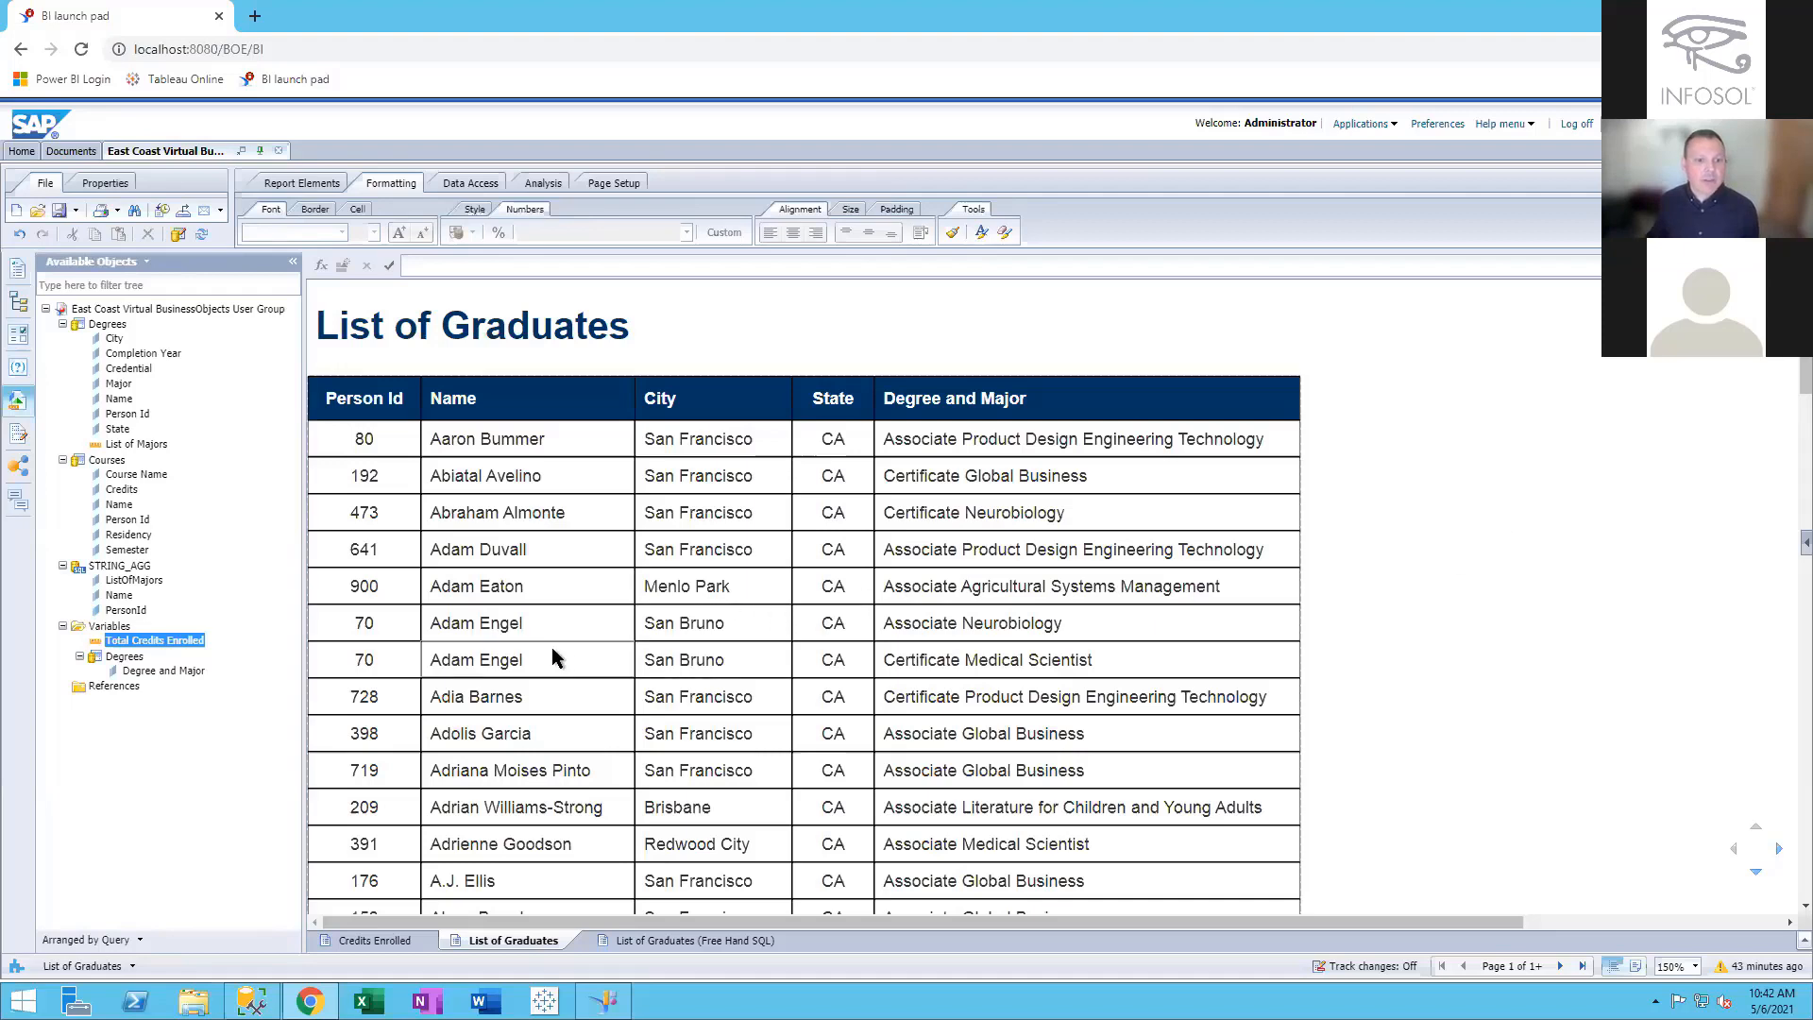
{"action": "left_click", "coordinate": [472, 631]}
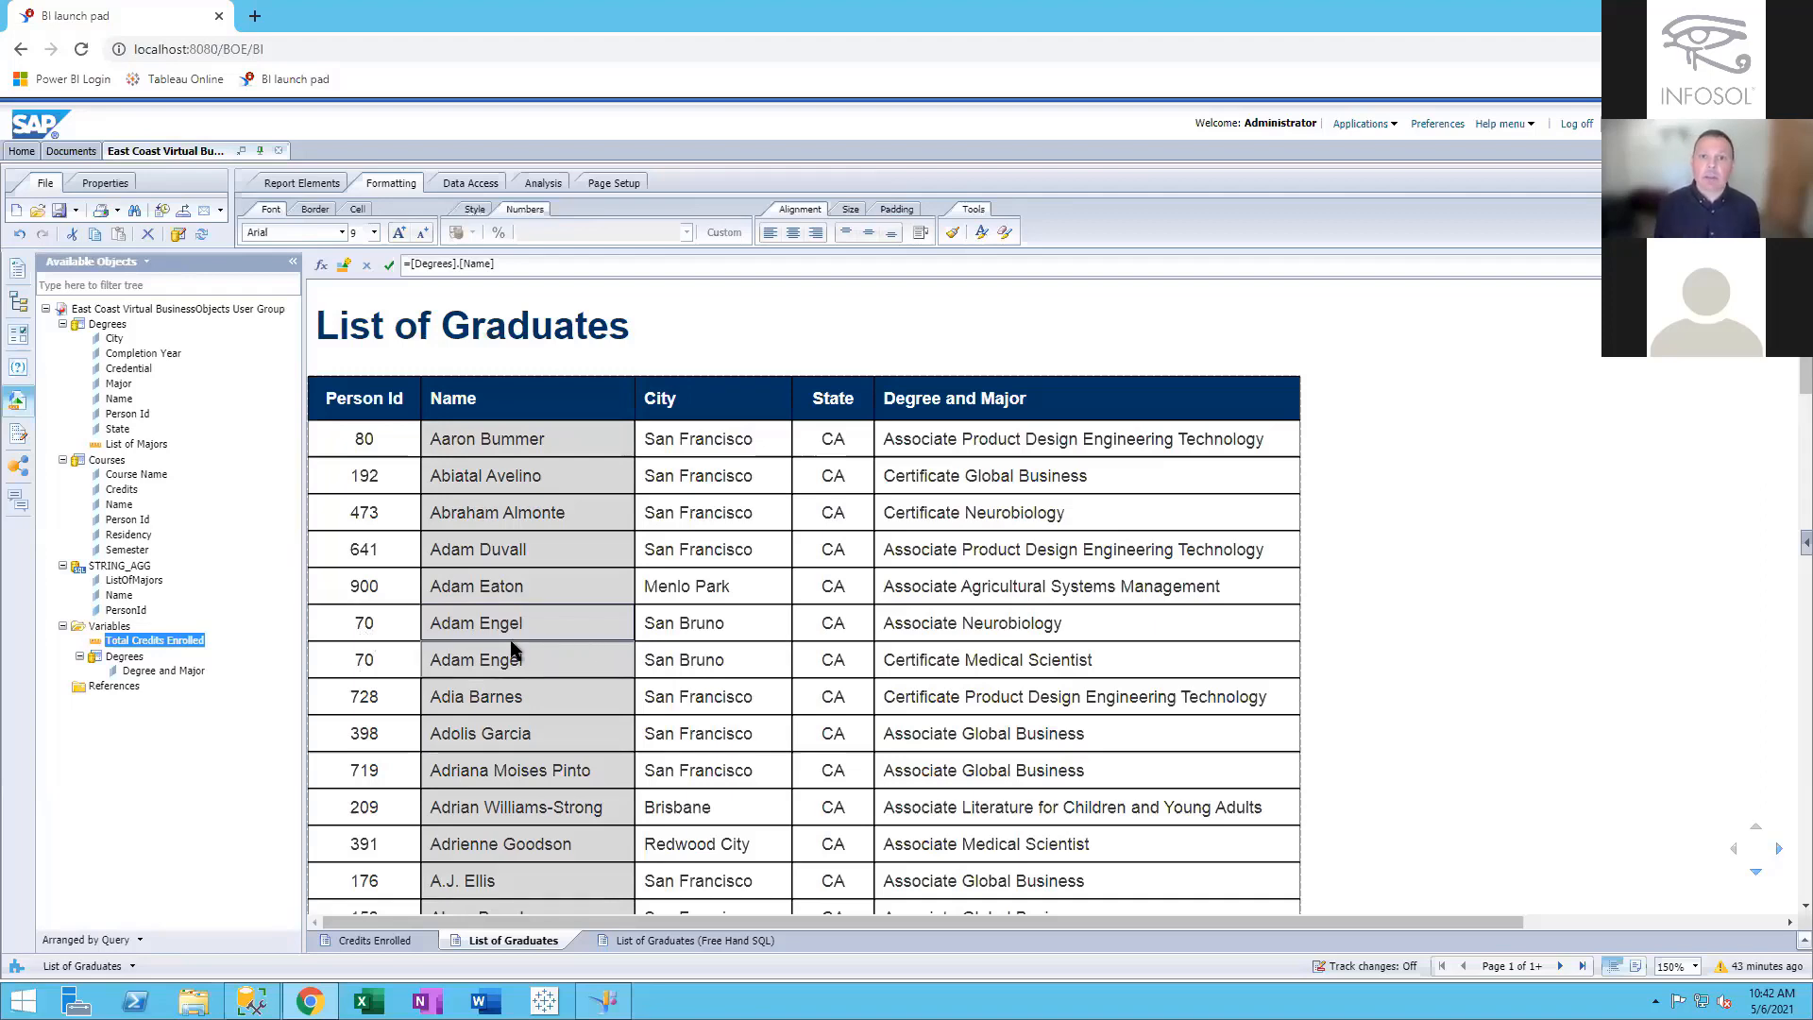
{"action": "left_click", "coordinate": [1043, 627]}
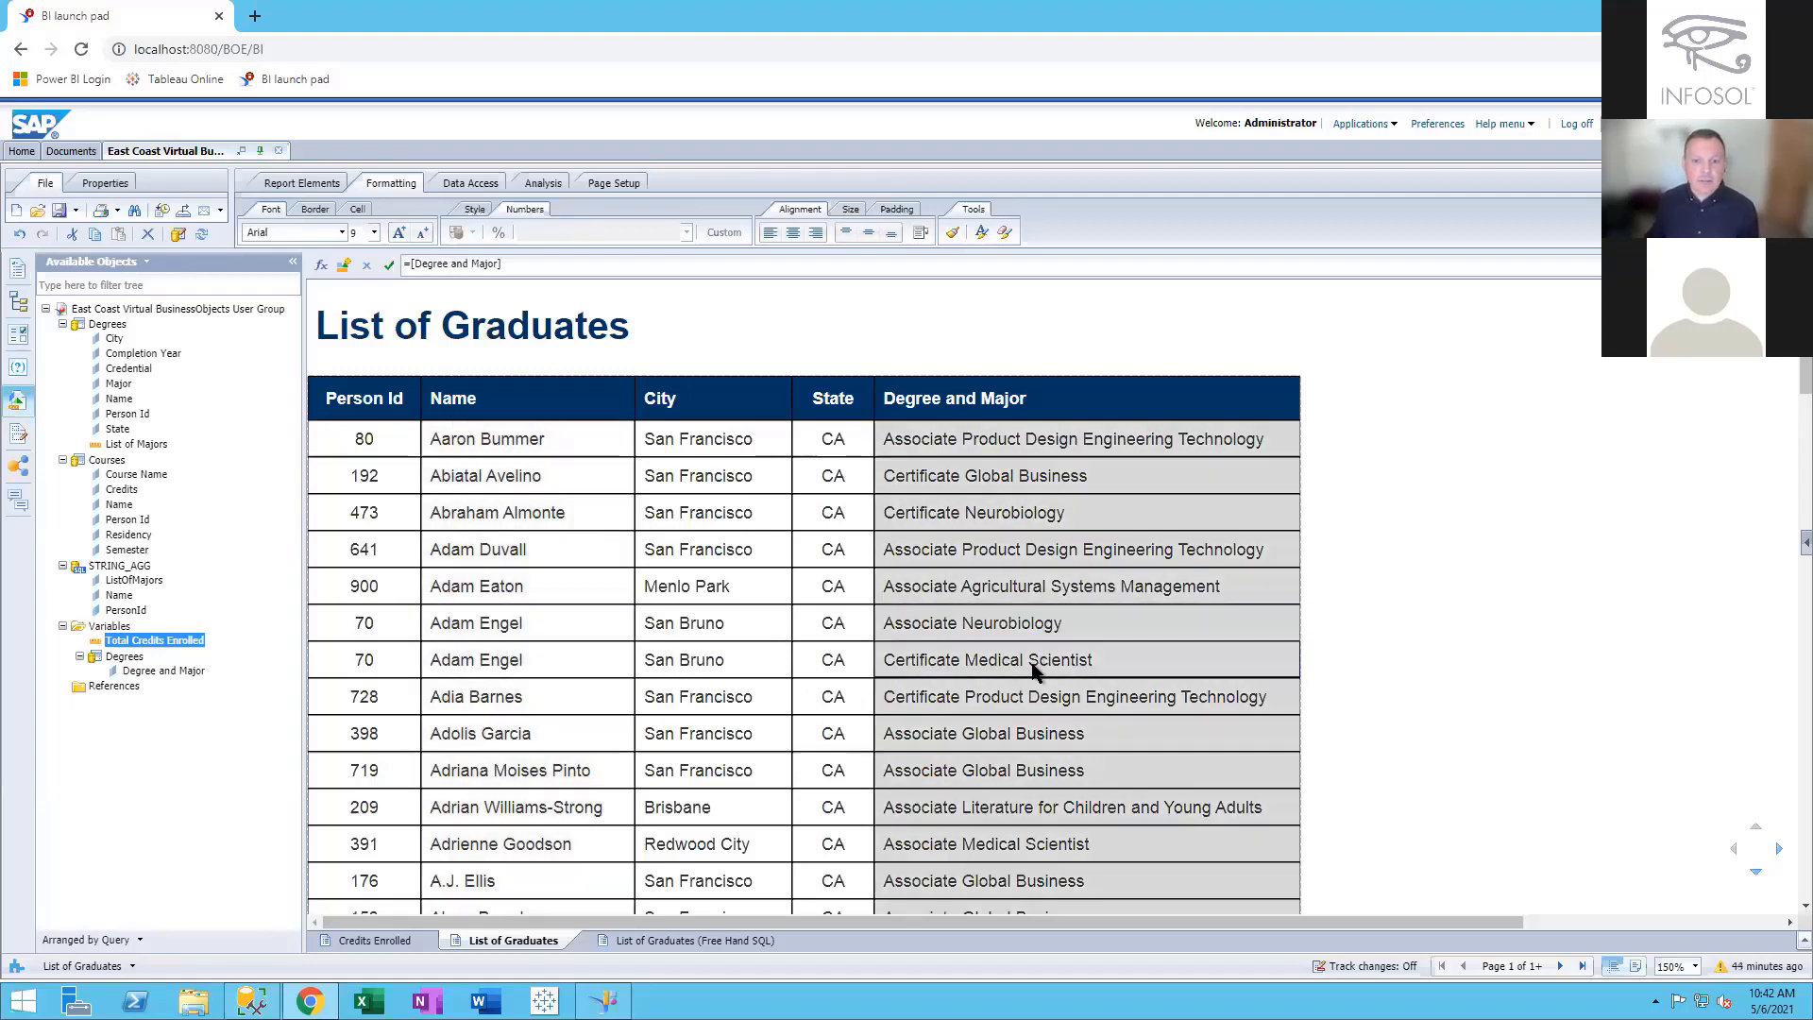
{"action": "left_click", "coordinate": [1470, 661]}
{"action": "scroll", "coordinate": [1472, 661], "scroll_direction": "down", "scroll_amount": 5}
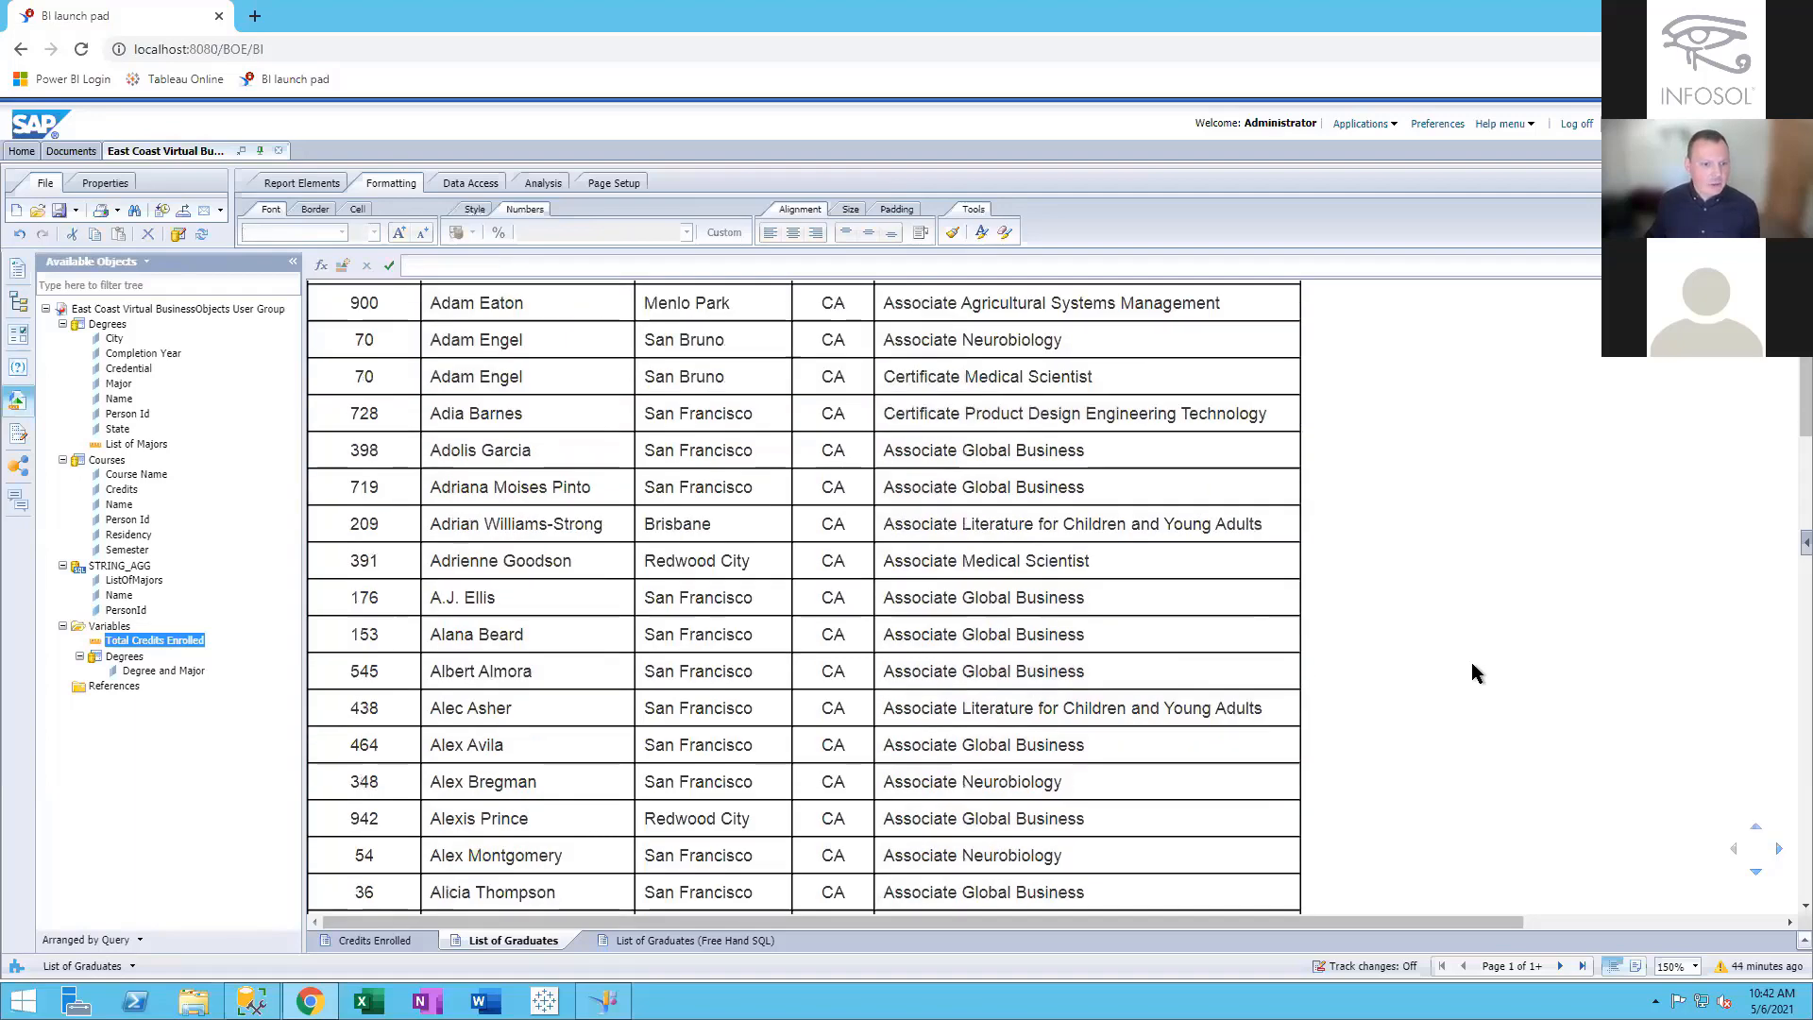
{"action": "scroll", "coordinate": [1471, 664], "scroll_direction": "down", "scroll_amount": 3}
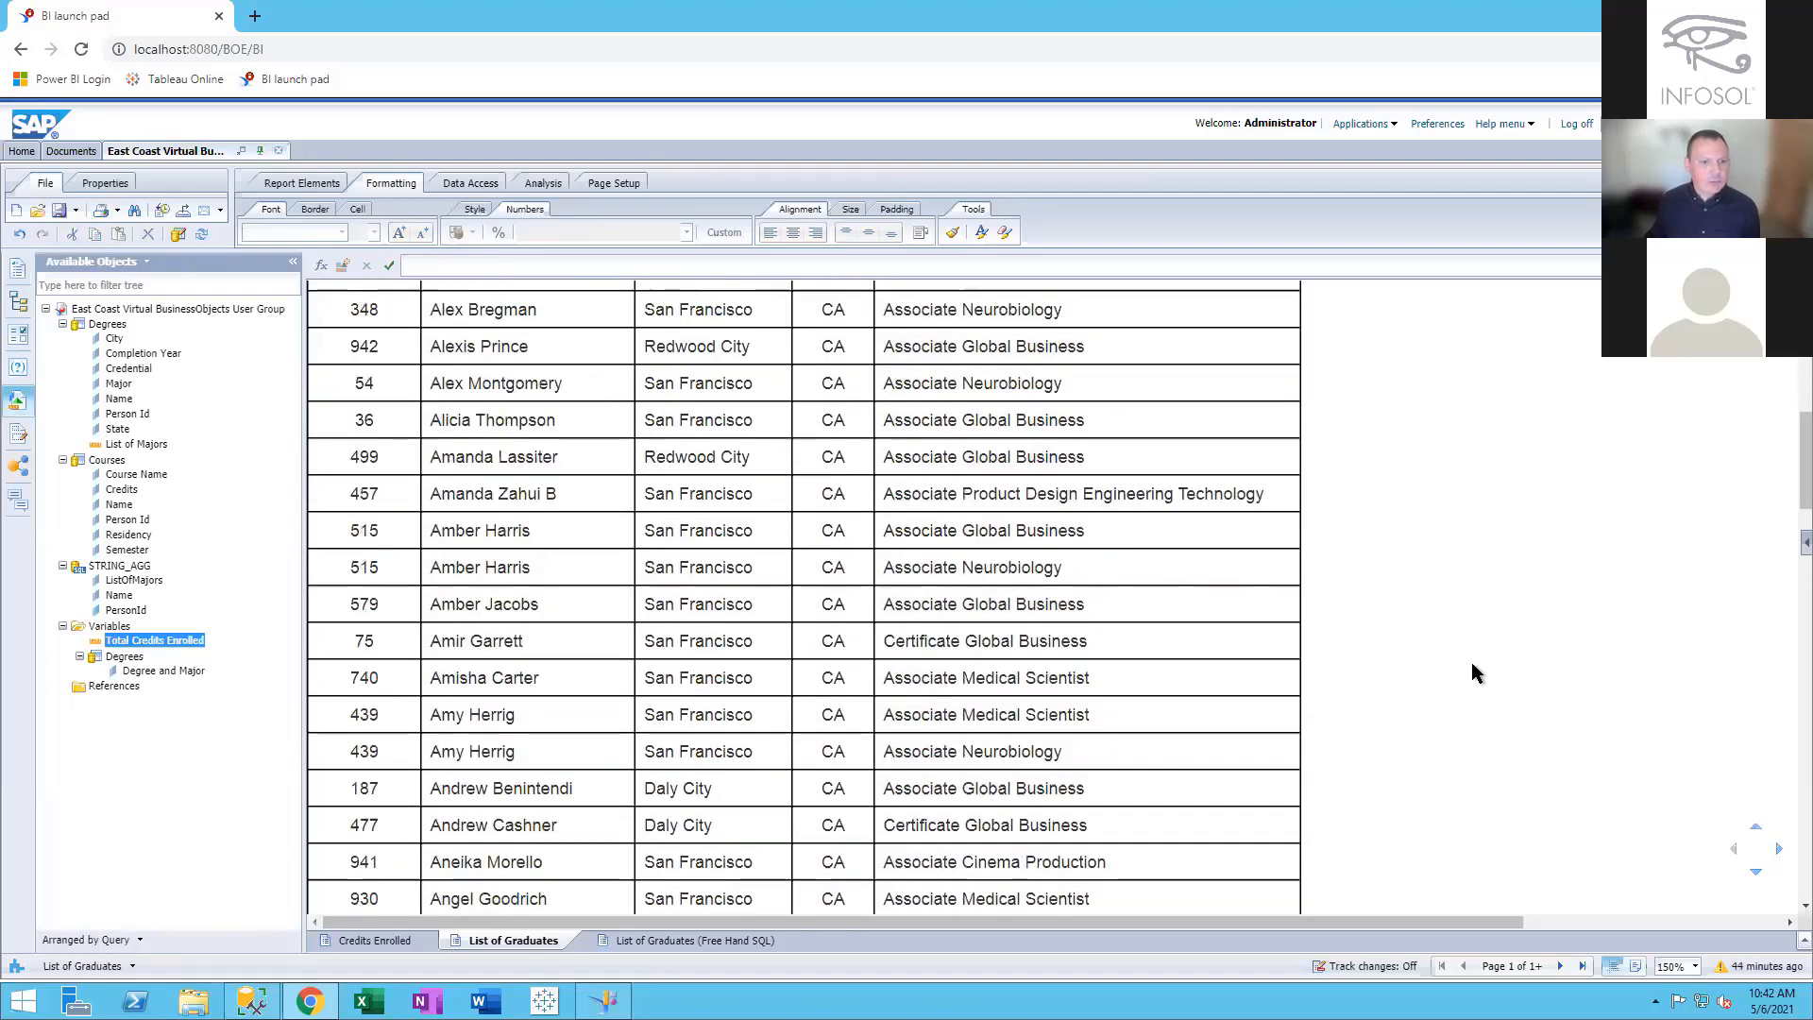
{"action": "scroll", "coordinate": [1470, 664], "scroll_direction": "down", "scroll_amount": 3}
{"action": "scroll", "coordinate": [1470, 664], "scroll_direction": "down", "scroll_amount": 3}
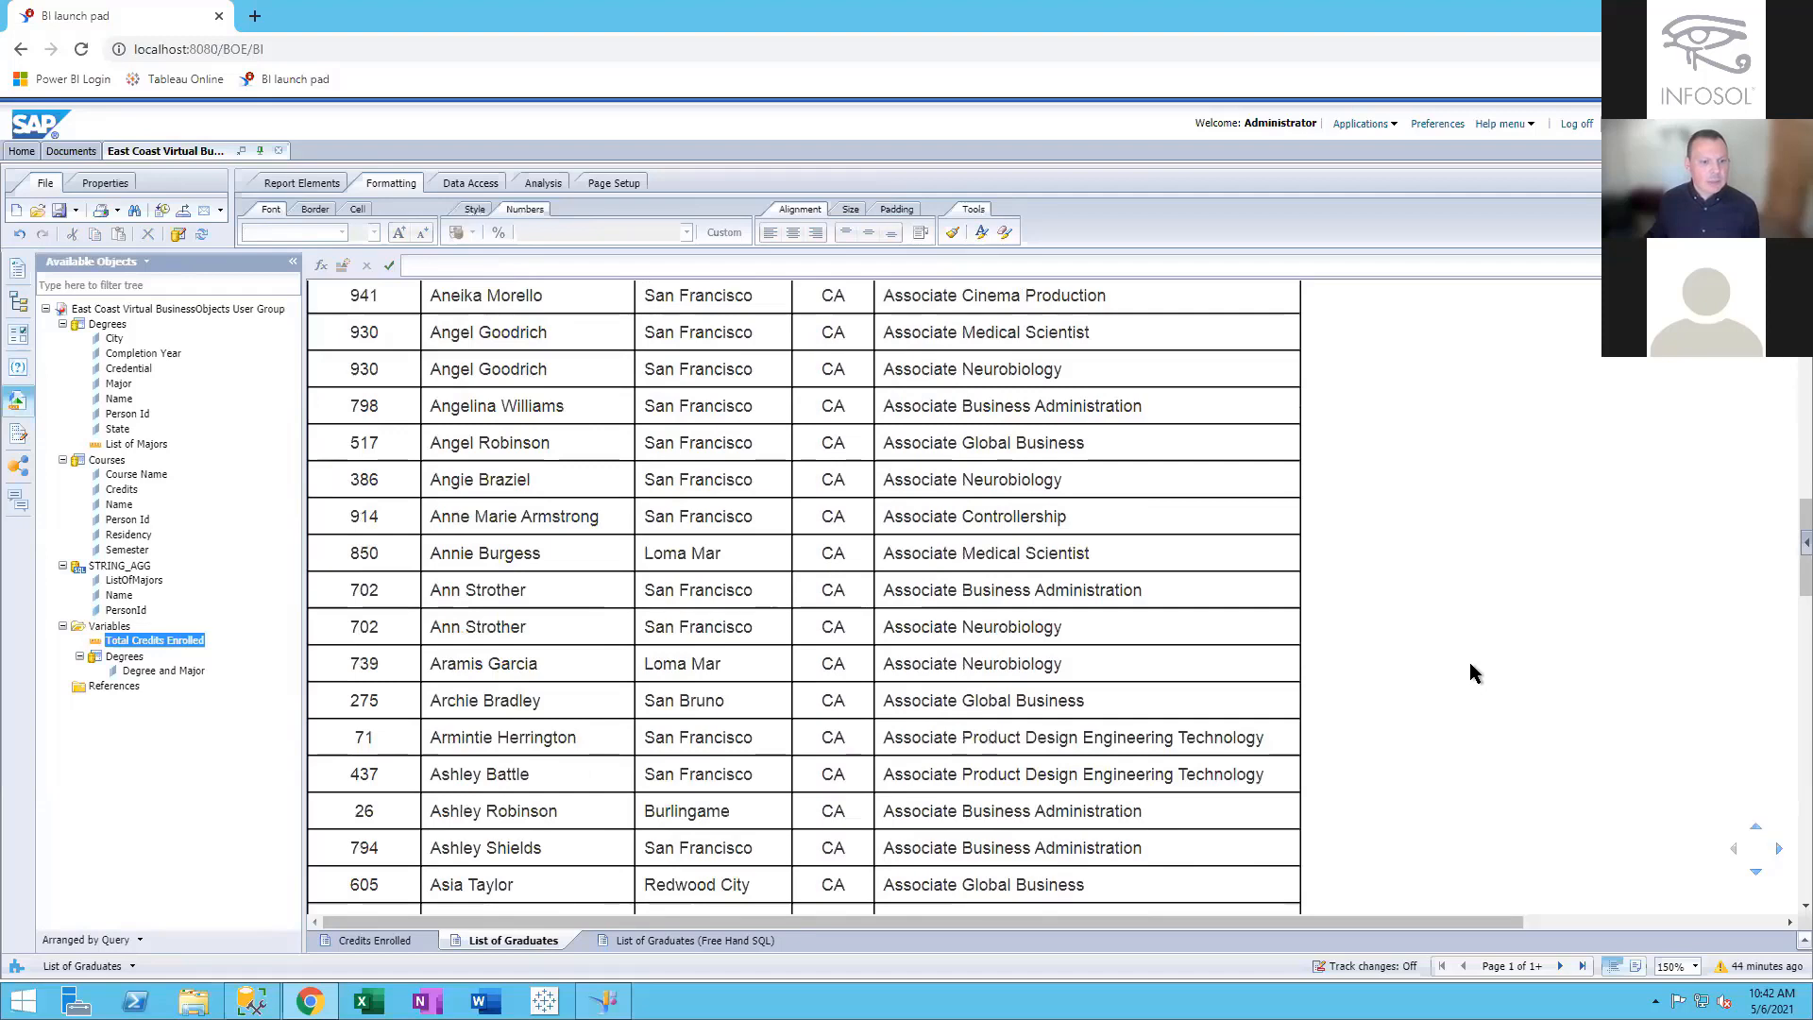
{"action": "scroll", "coordinate": [1469, 664], "scroll_direction": "down", "scroll_amount": 4}
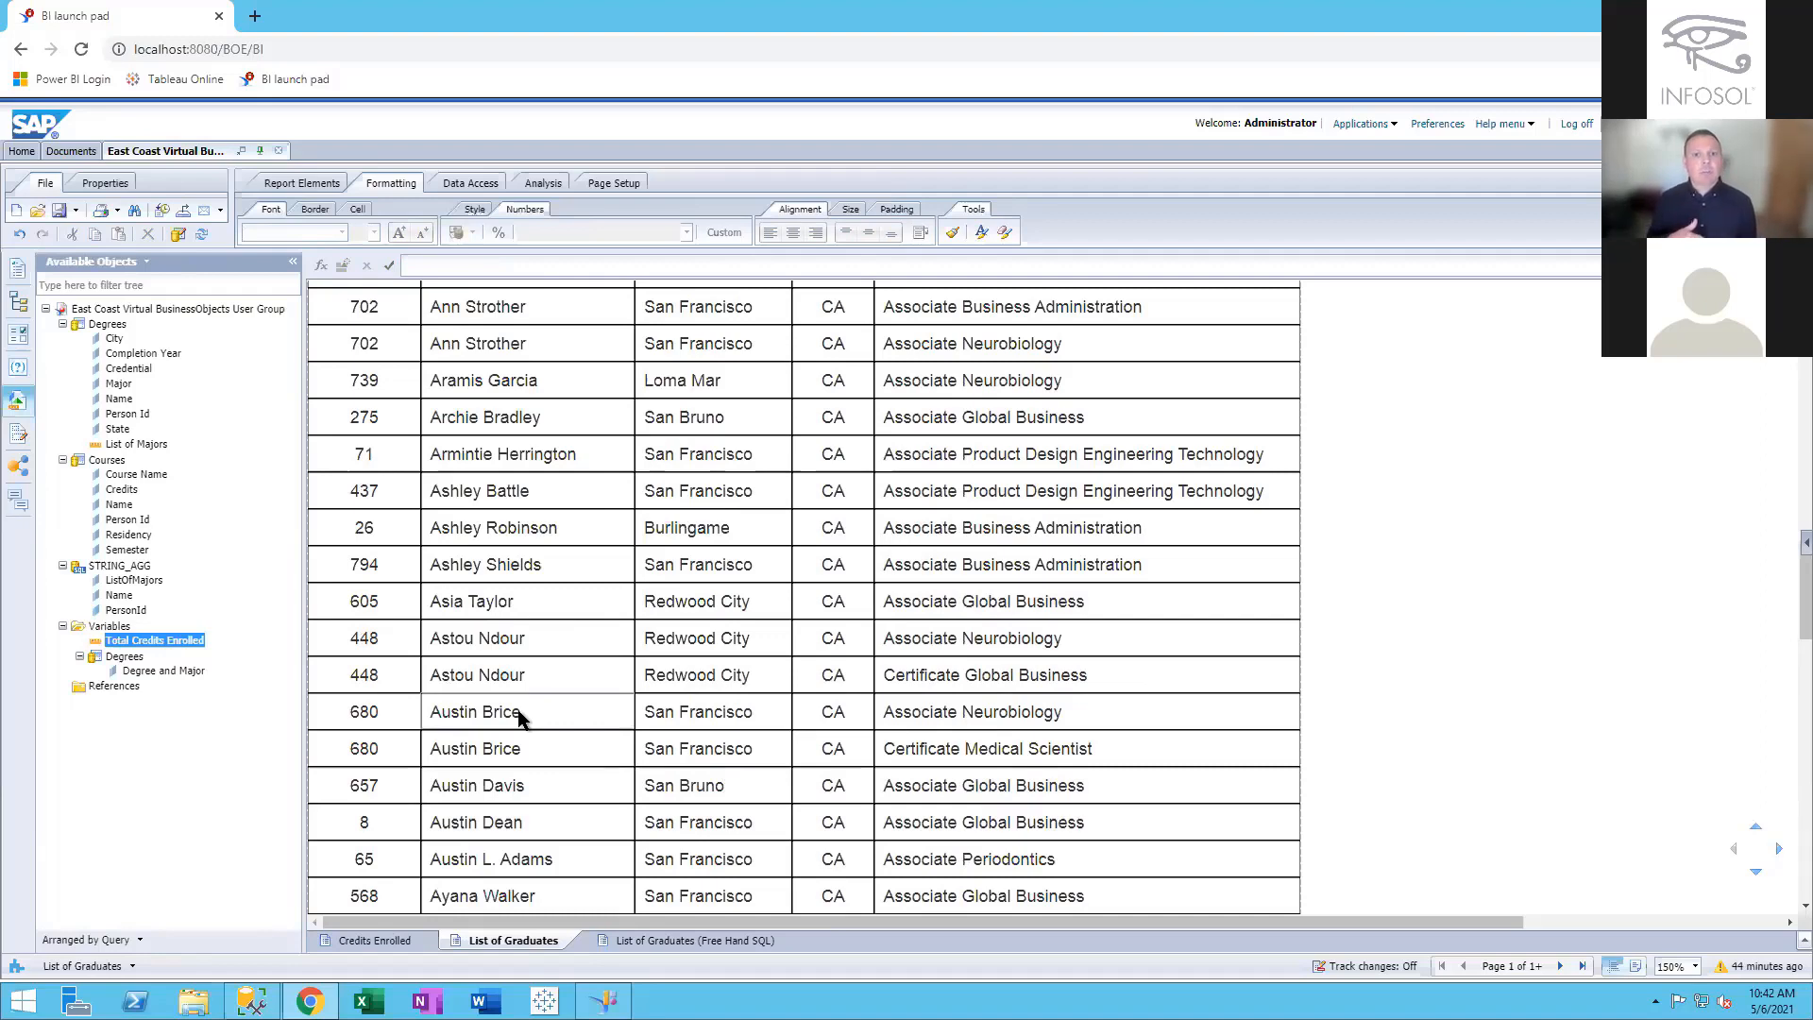
{"action": "scroll", "coordinate": [750, 614], "scroll_direction": "up", "scroll_amount": 10}
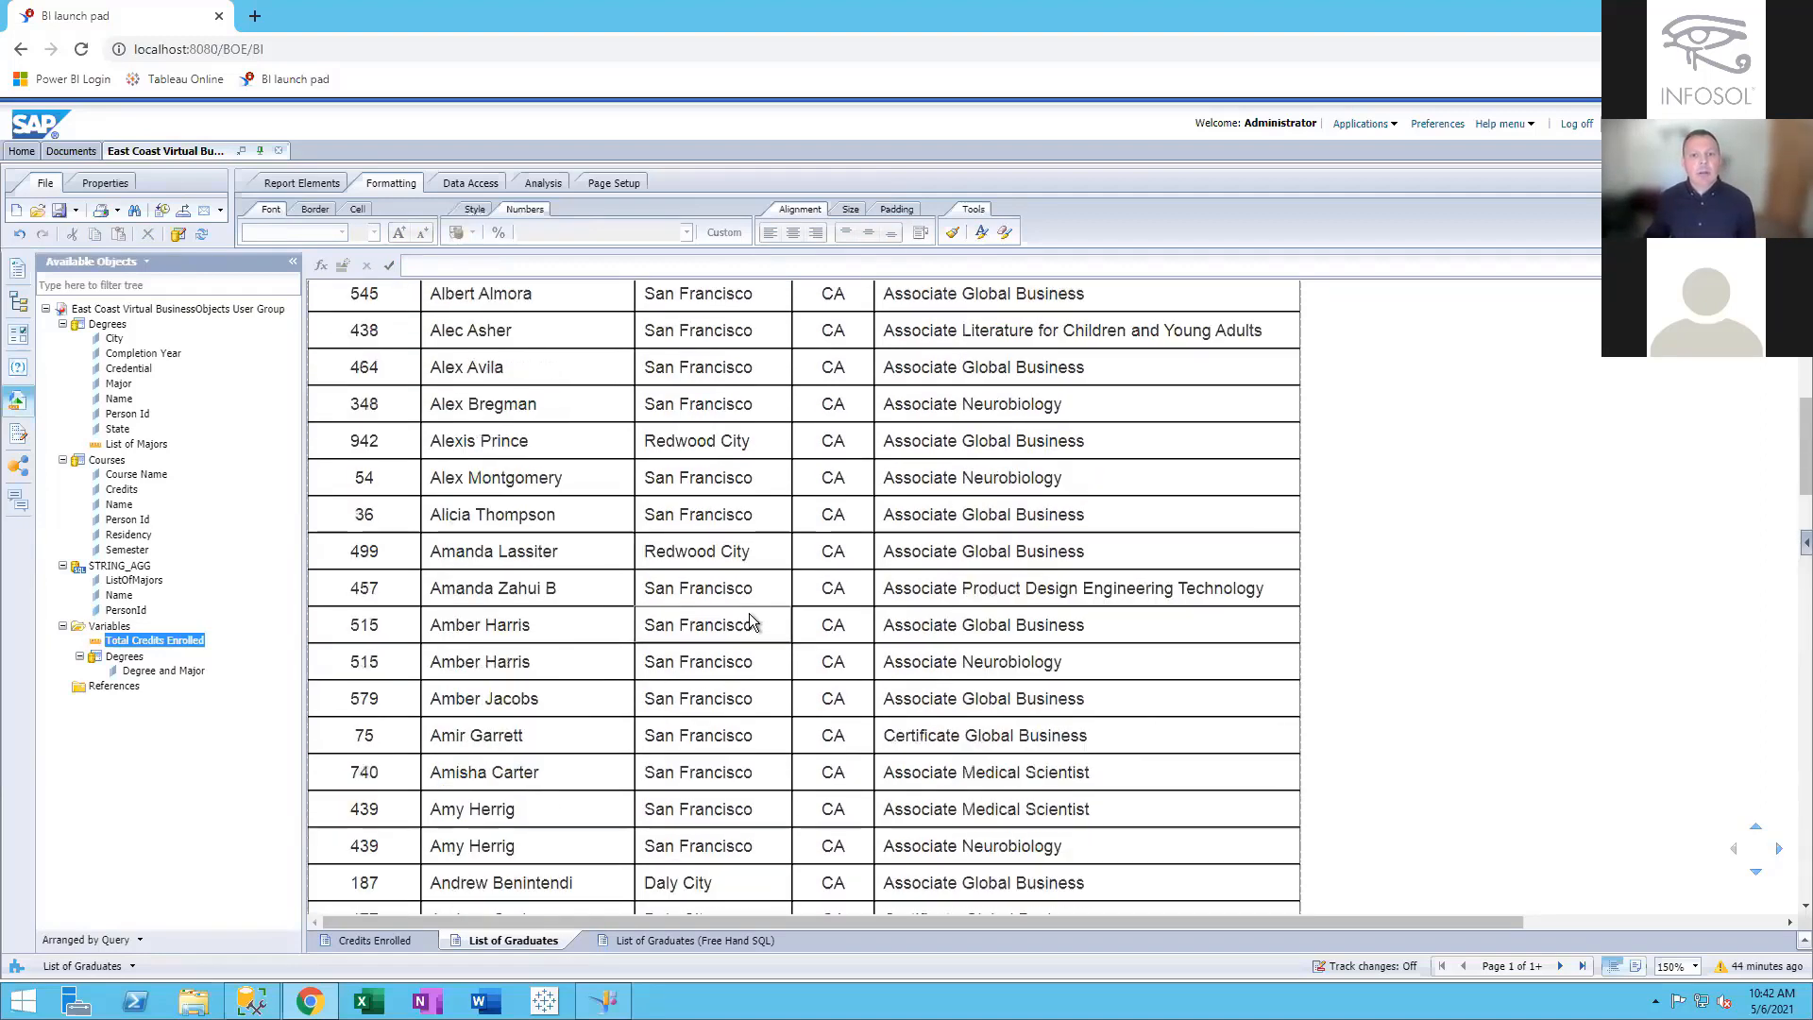
{"action": "scroll", "coordinate": [748, 620], "scroll_direction": "up", "scroll_amount": 1}
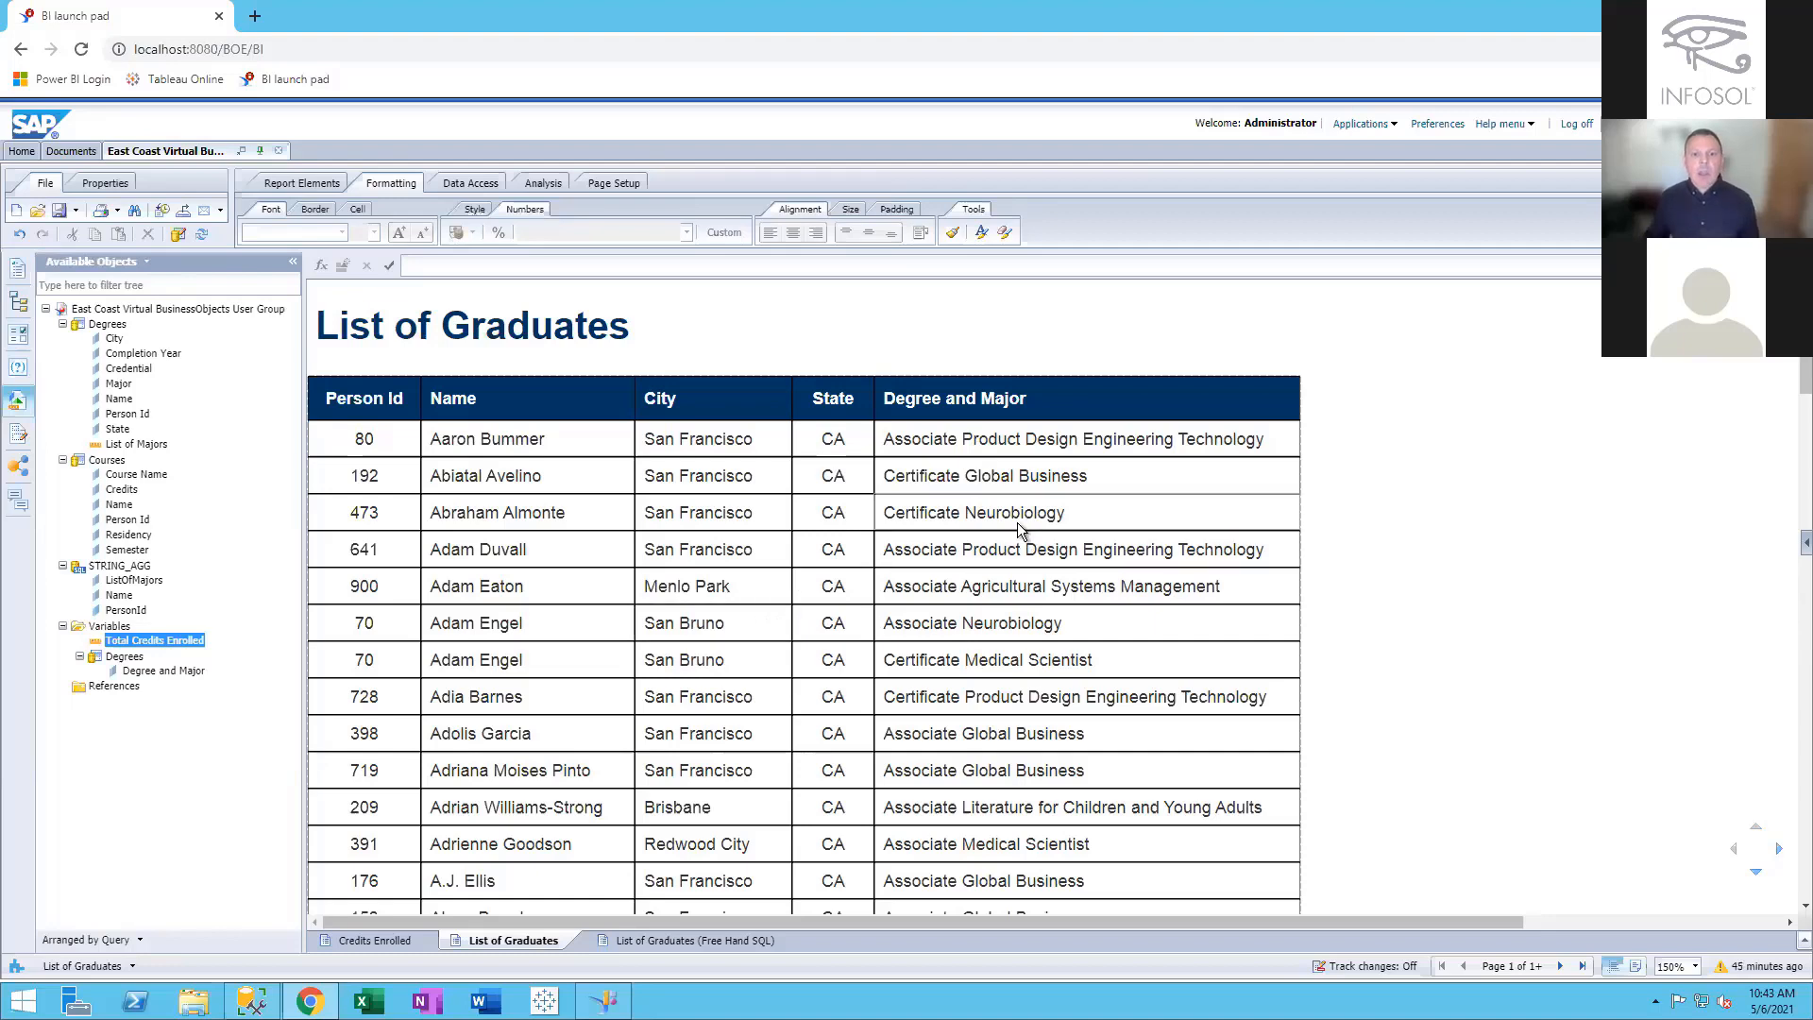
Clear the formulas from the body and the header of the Degree and Major column
{"action": "left_click", "coordinate": [984, 409]}
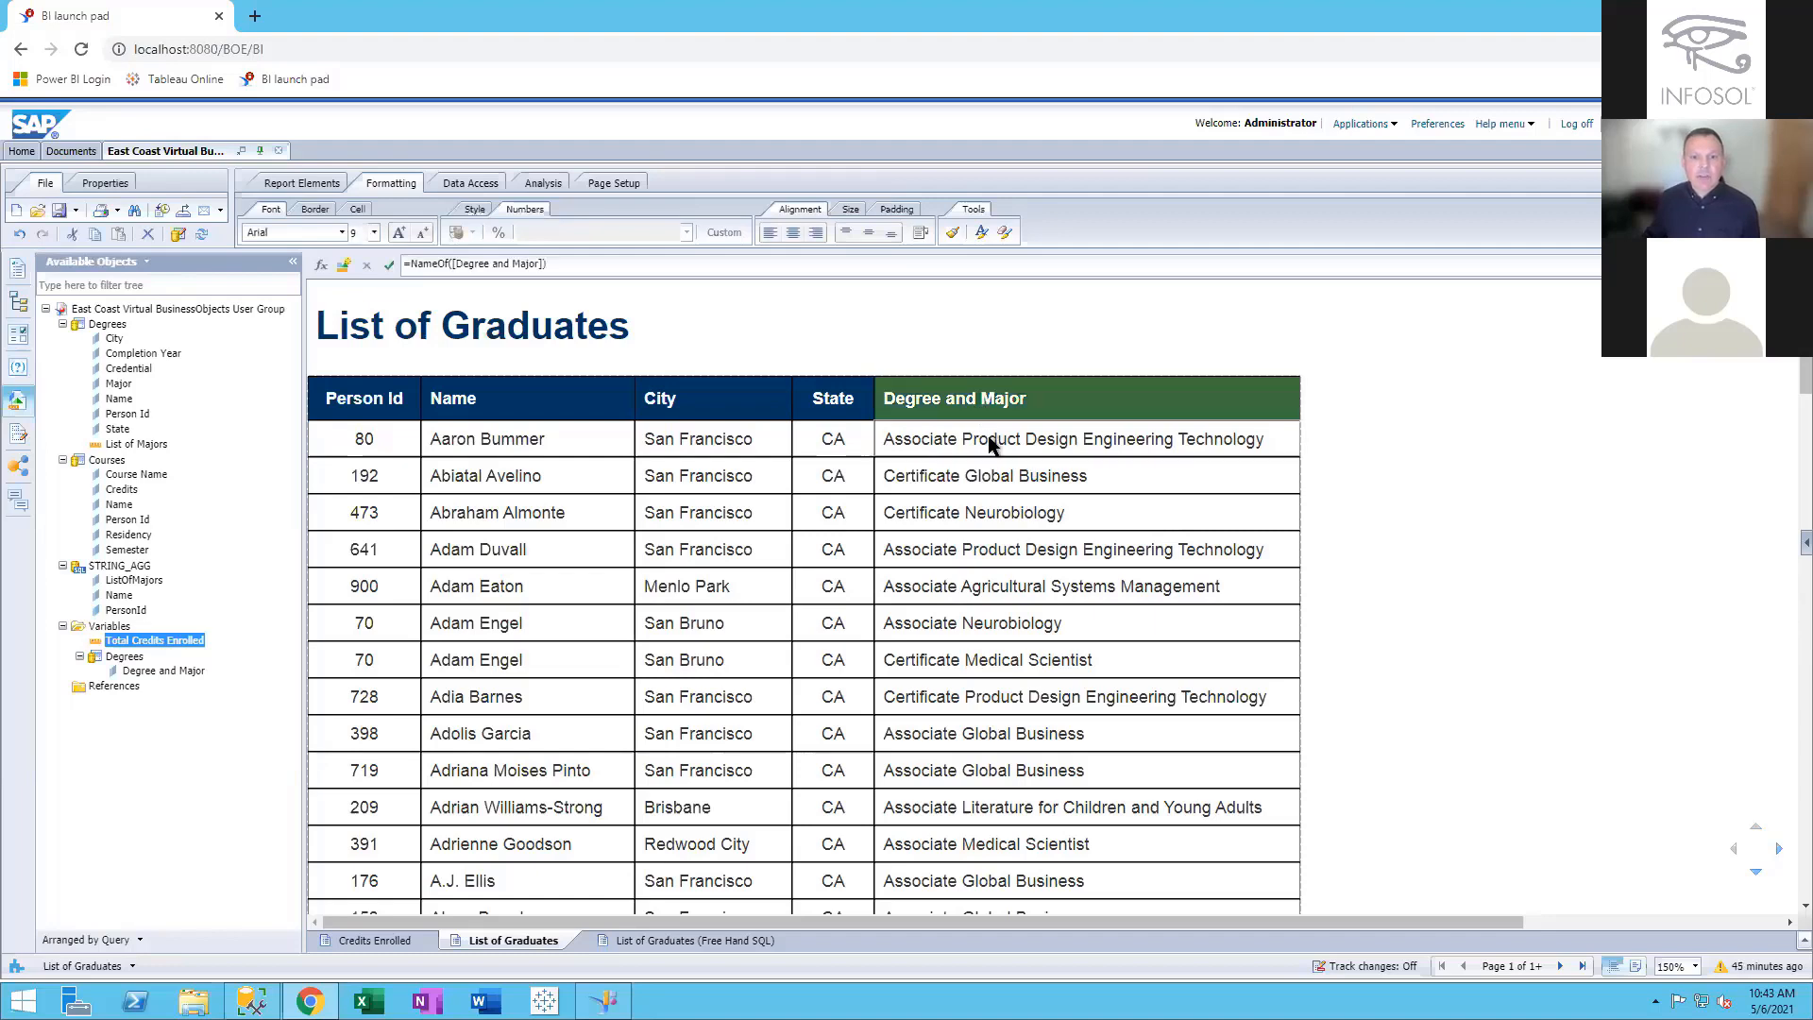
{"action": "left_click", "coordinate": [988, 437]}
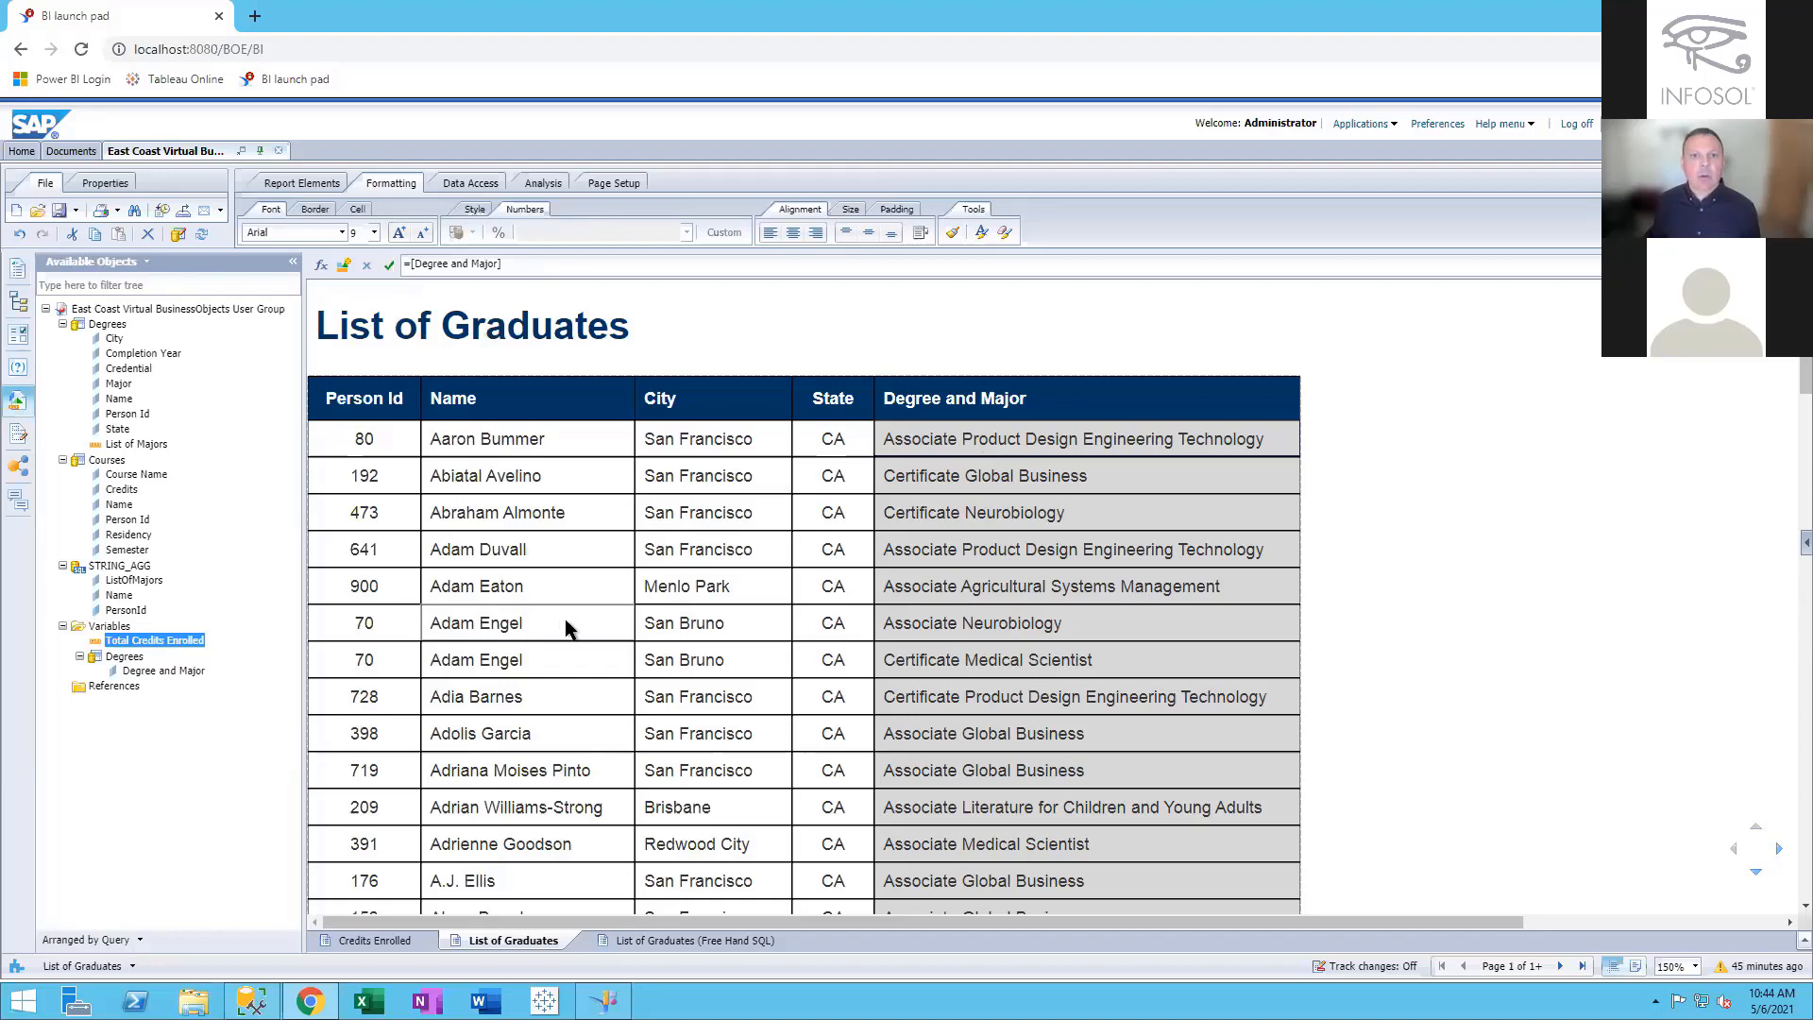
{"action": "double_click", "coordinate": [956, 436]}
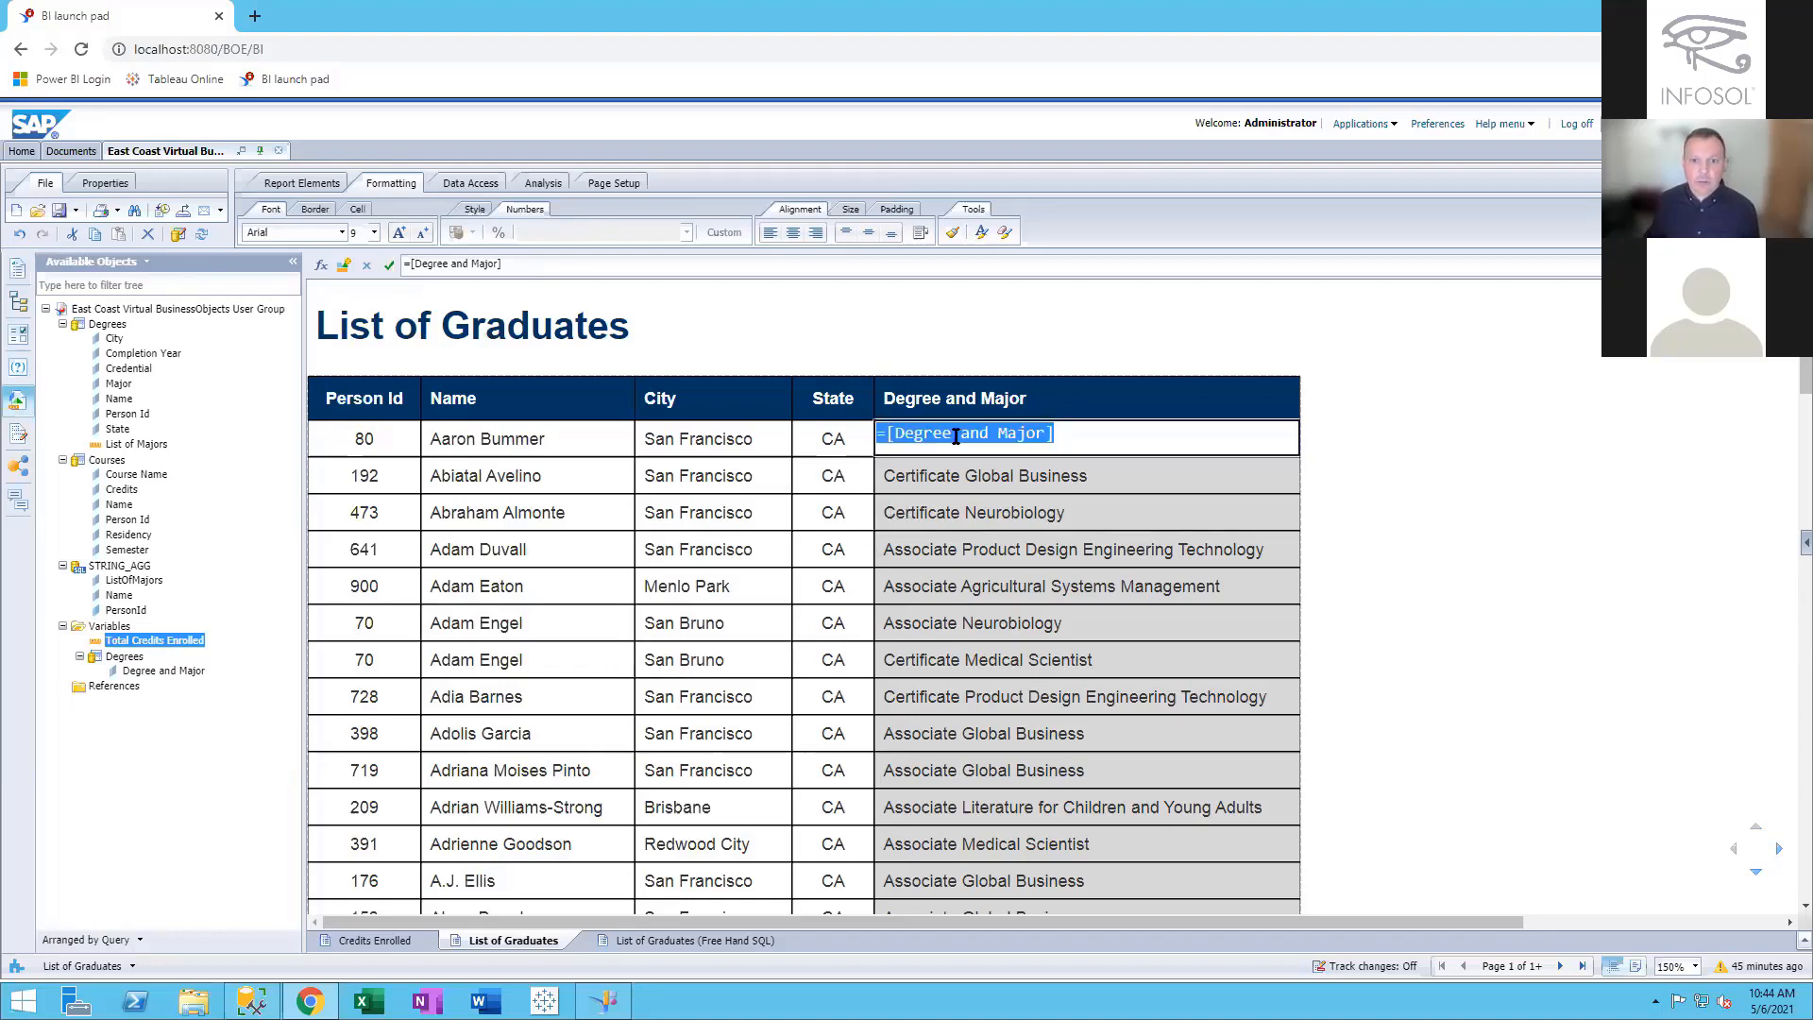
{"action": "key", "text": "Delete"}
{"action": "key", "text": "Return"}
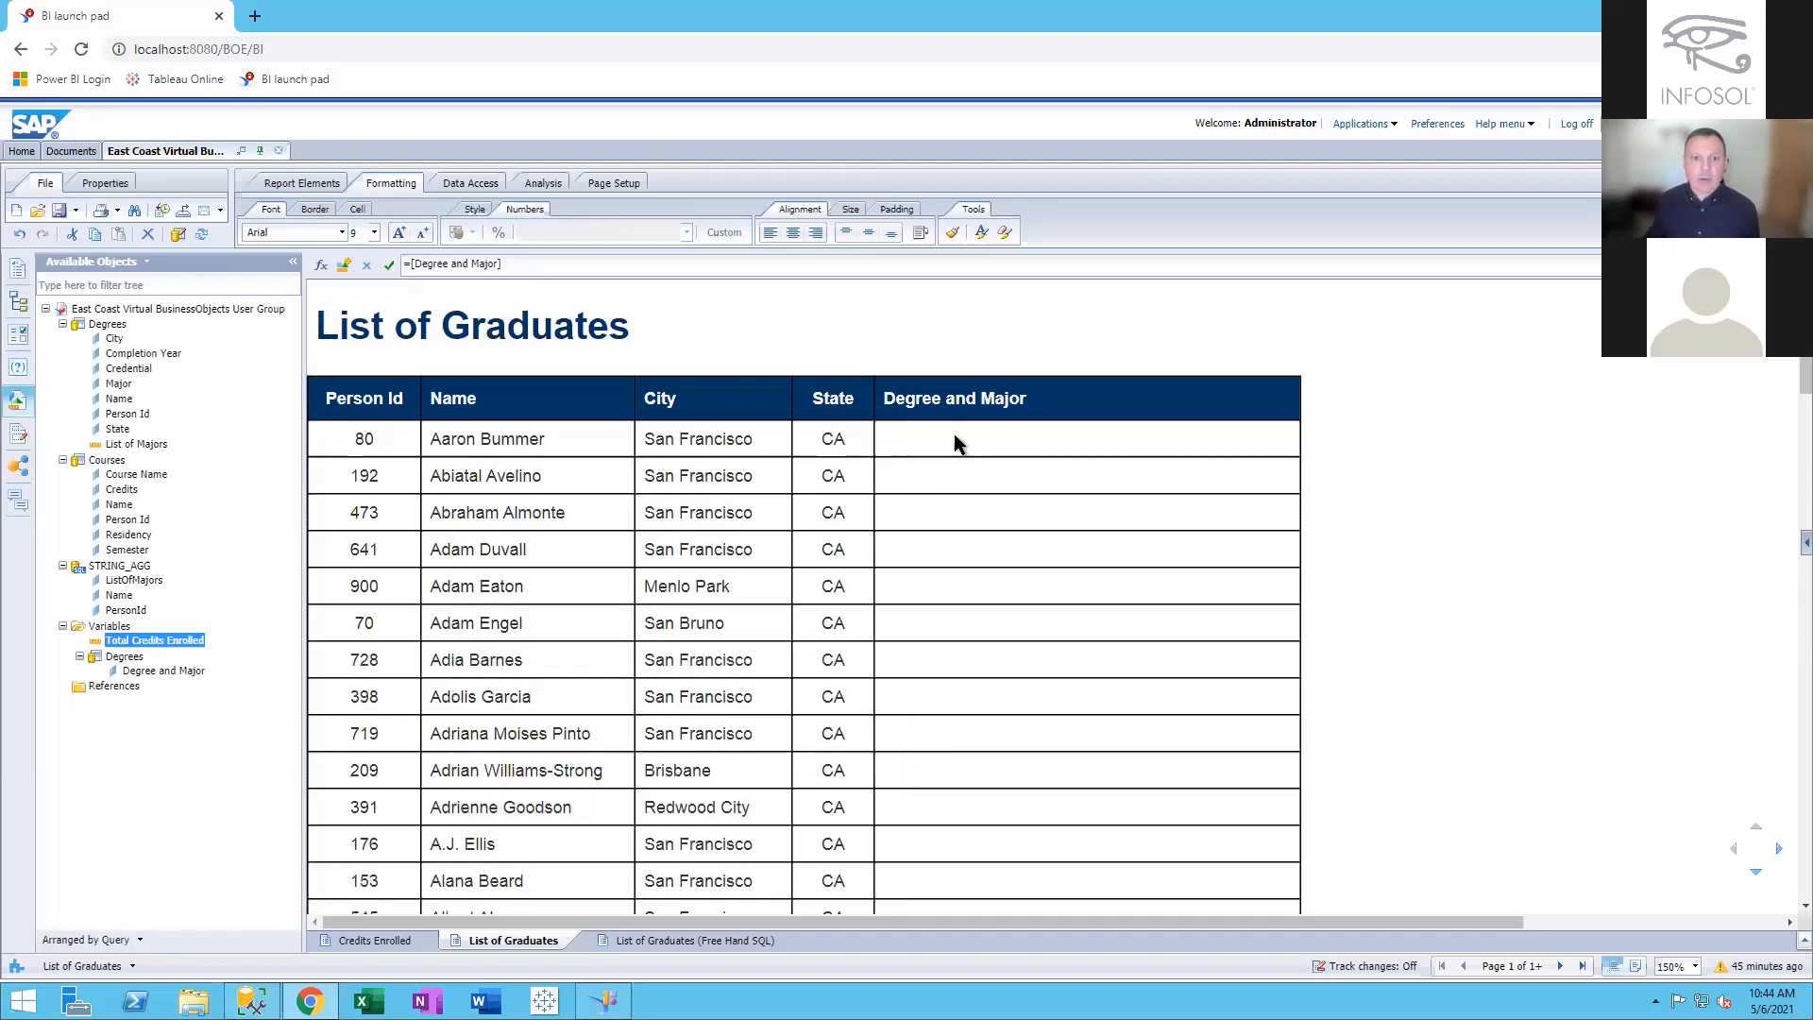
{"action": "double_click", "coordinate": [981, 398]}
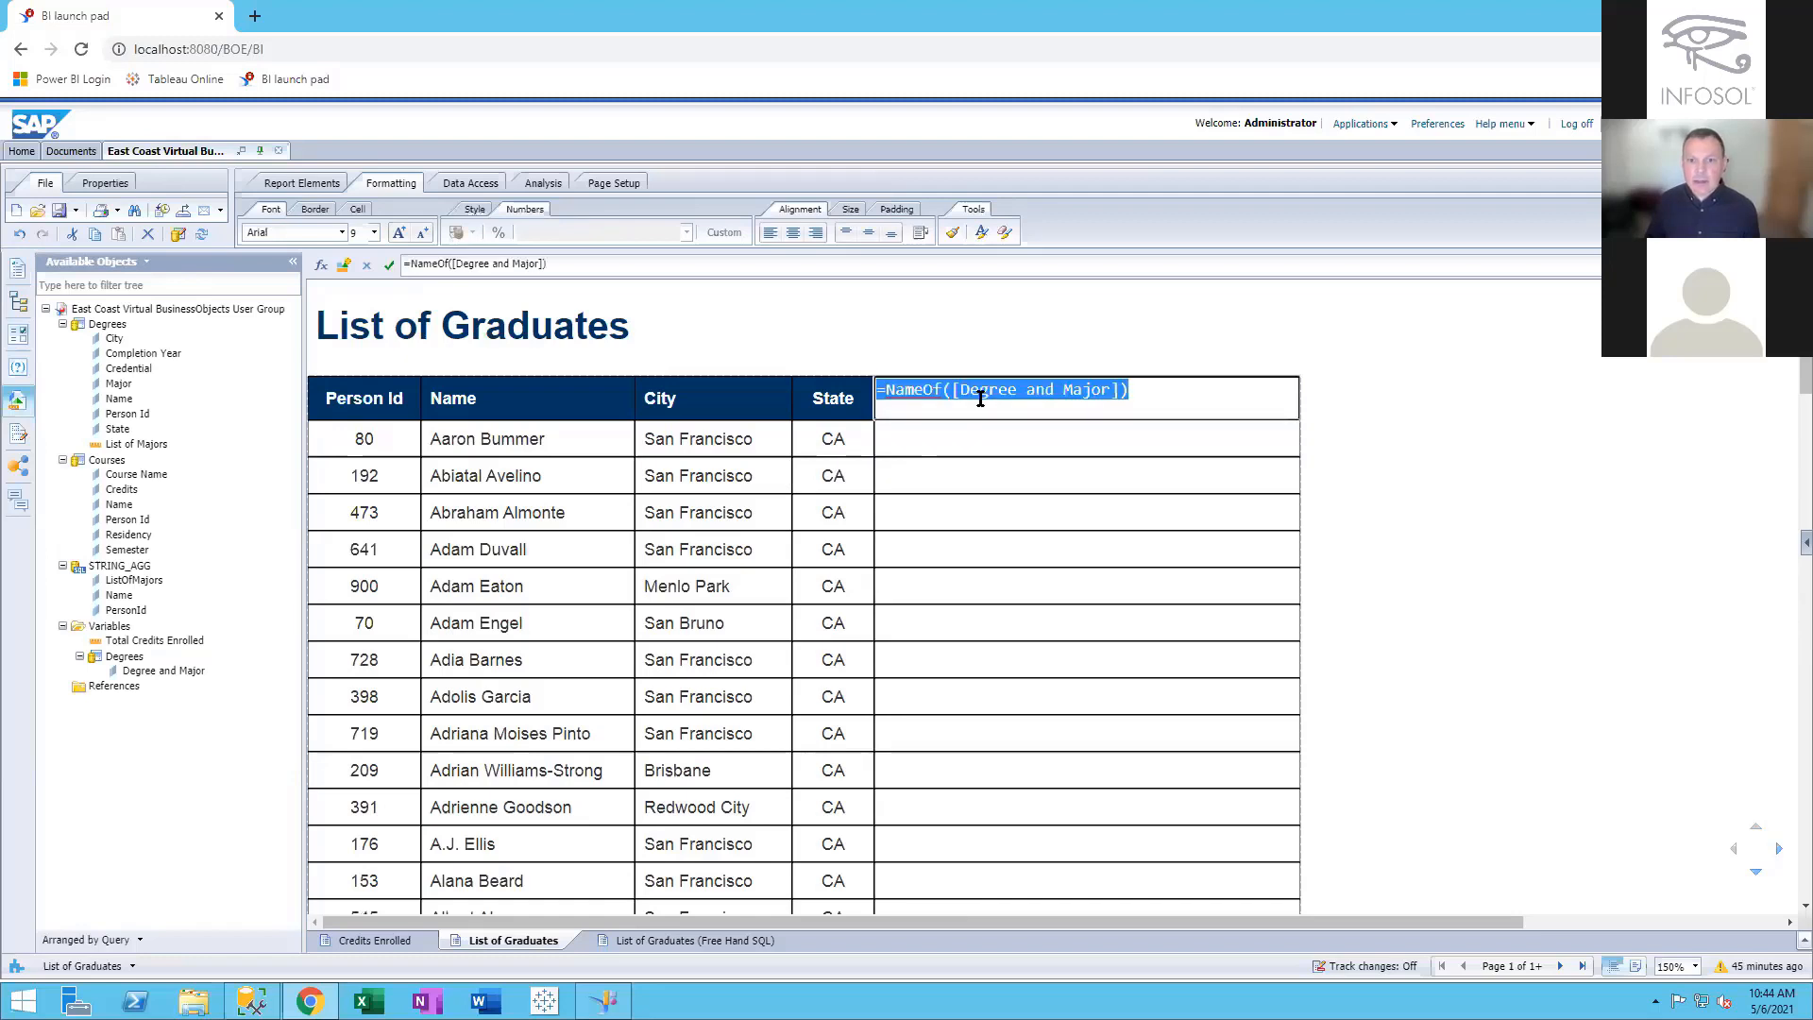
{"action": "key", "text": "Return"}
{"action": "key", "text": "Delete"}
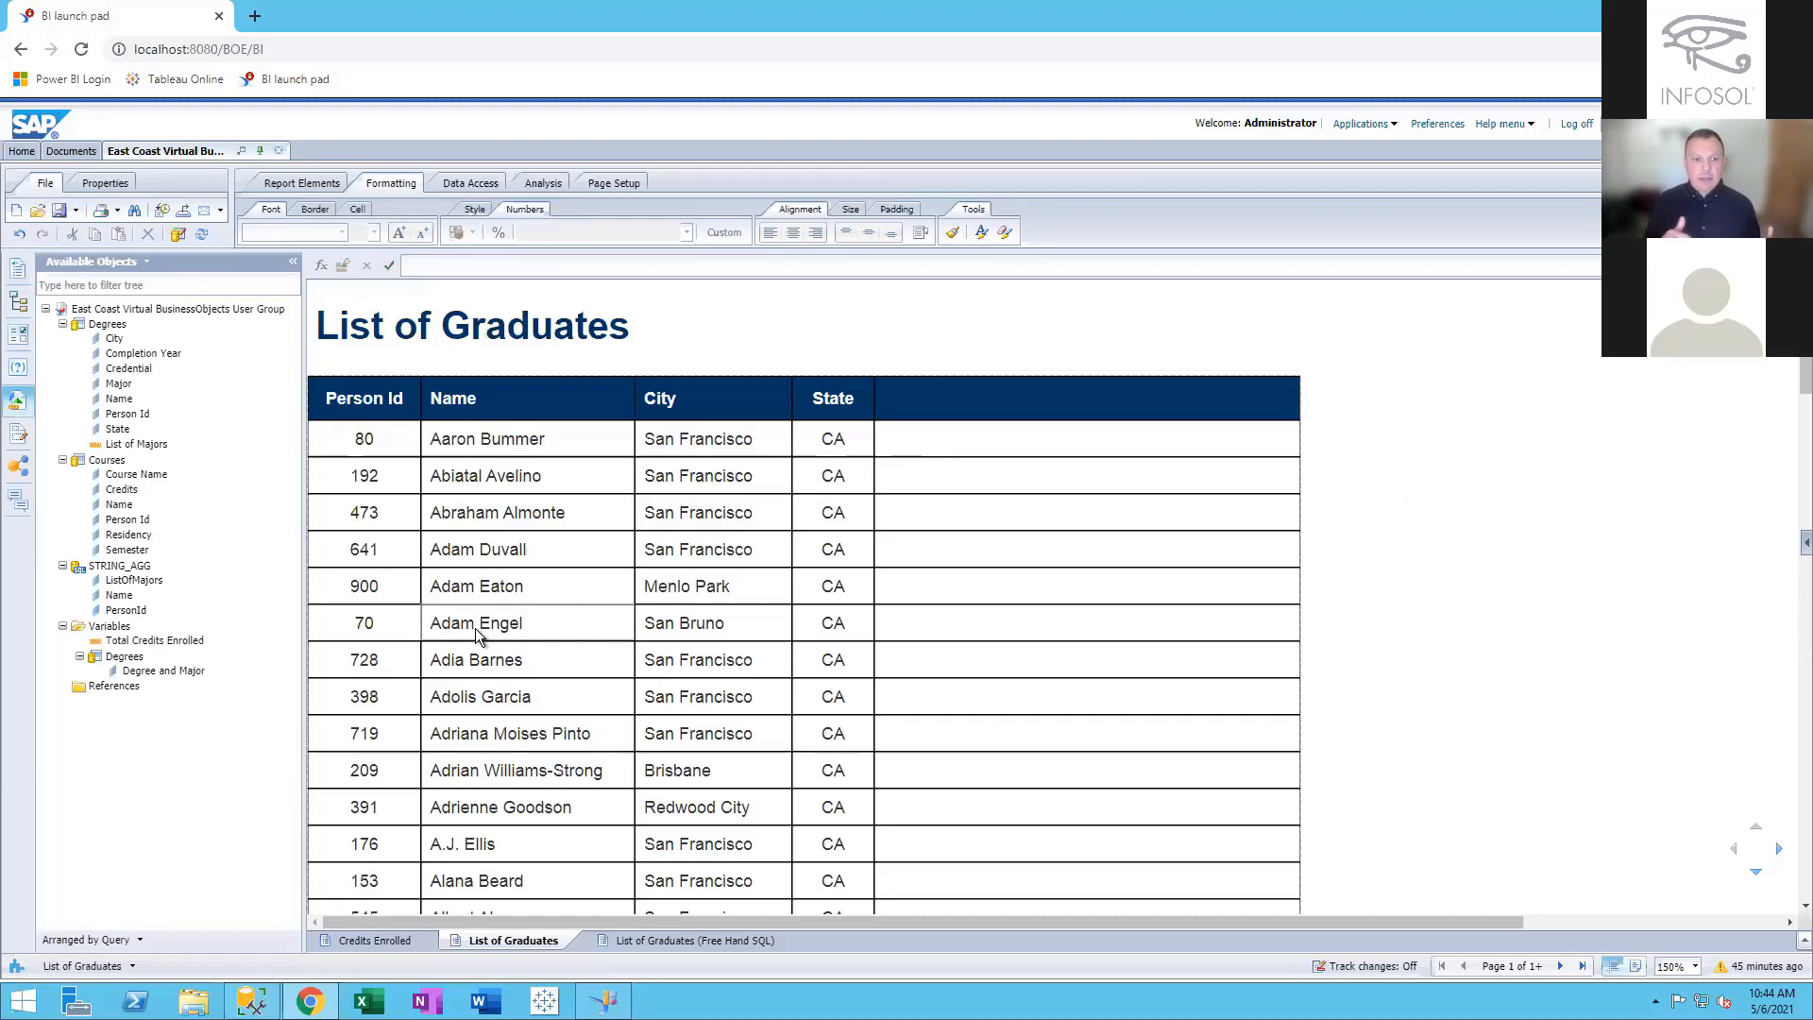
Title the emptied column after State "Degree #1"
{"action": "double_click", "coordinate": [1003, 401]}
{"action": "type", "text": "De"}
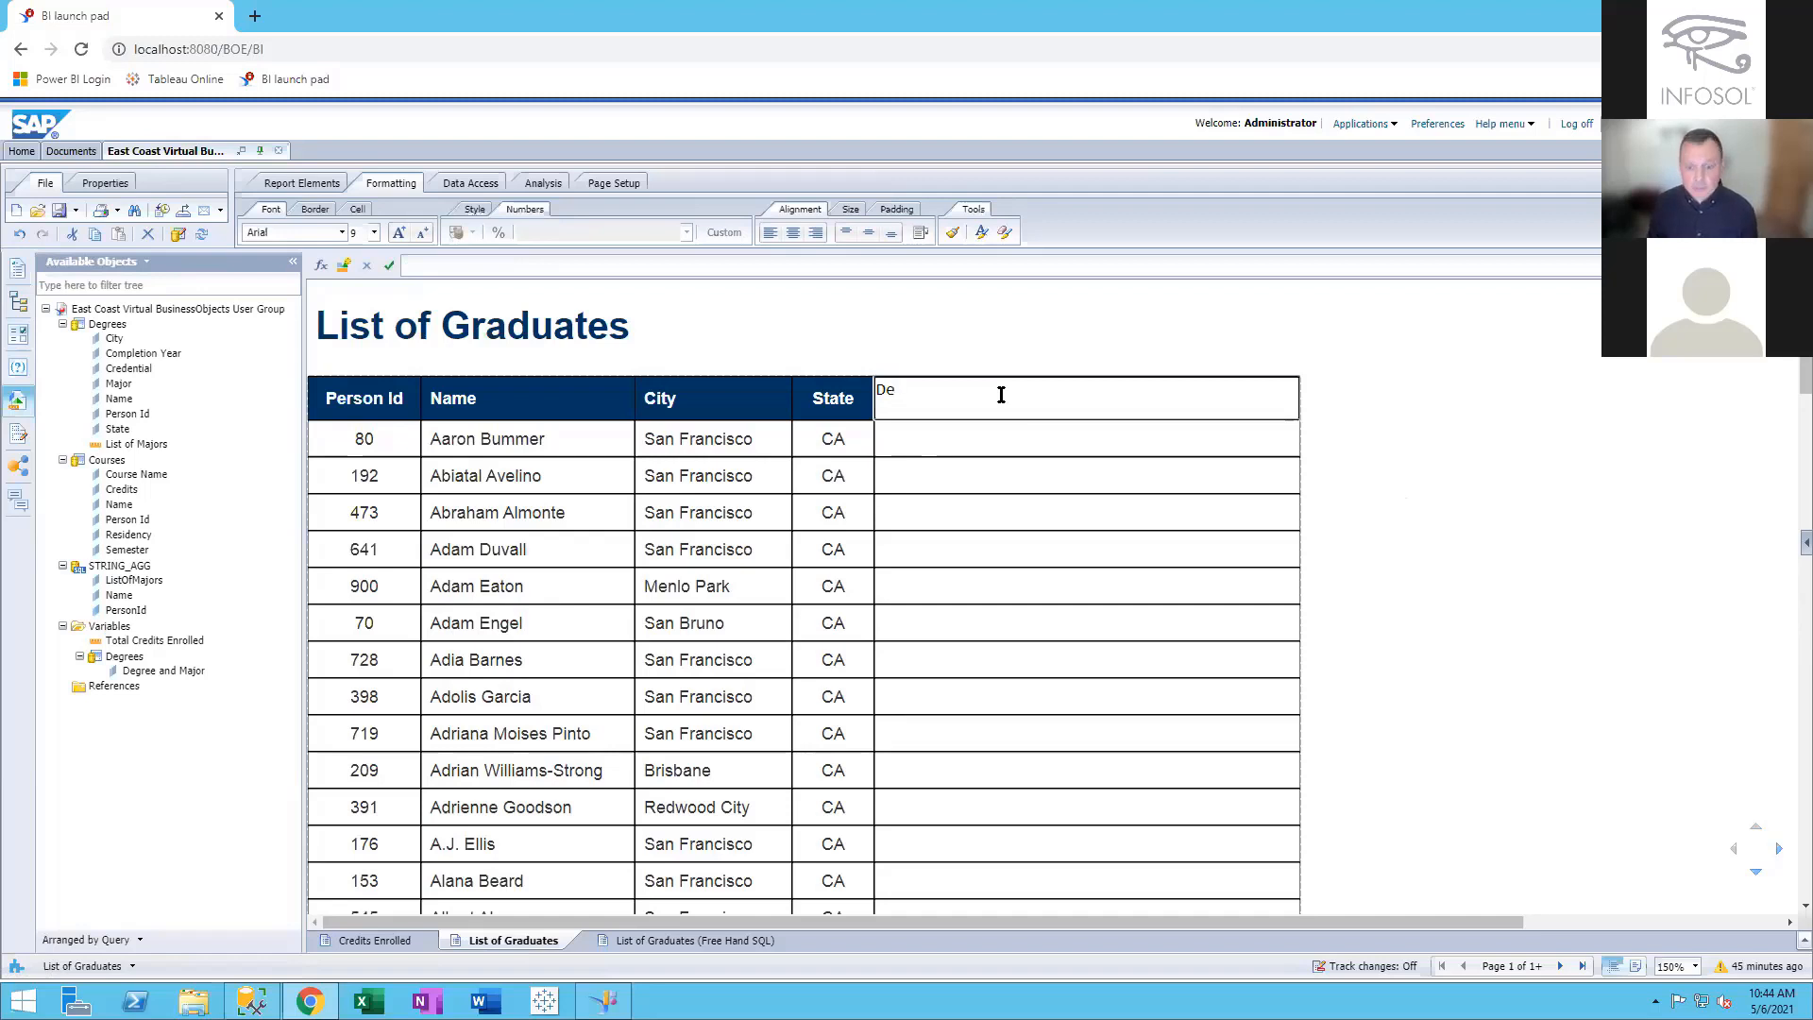
{"action": "type", "text": "gree #1"}
{"action": "key", "text": "Return"}
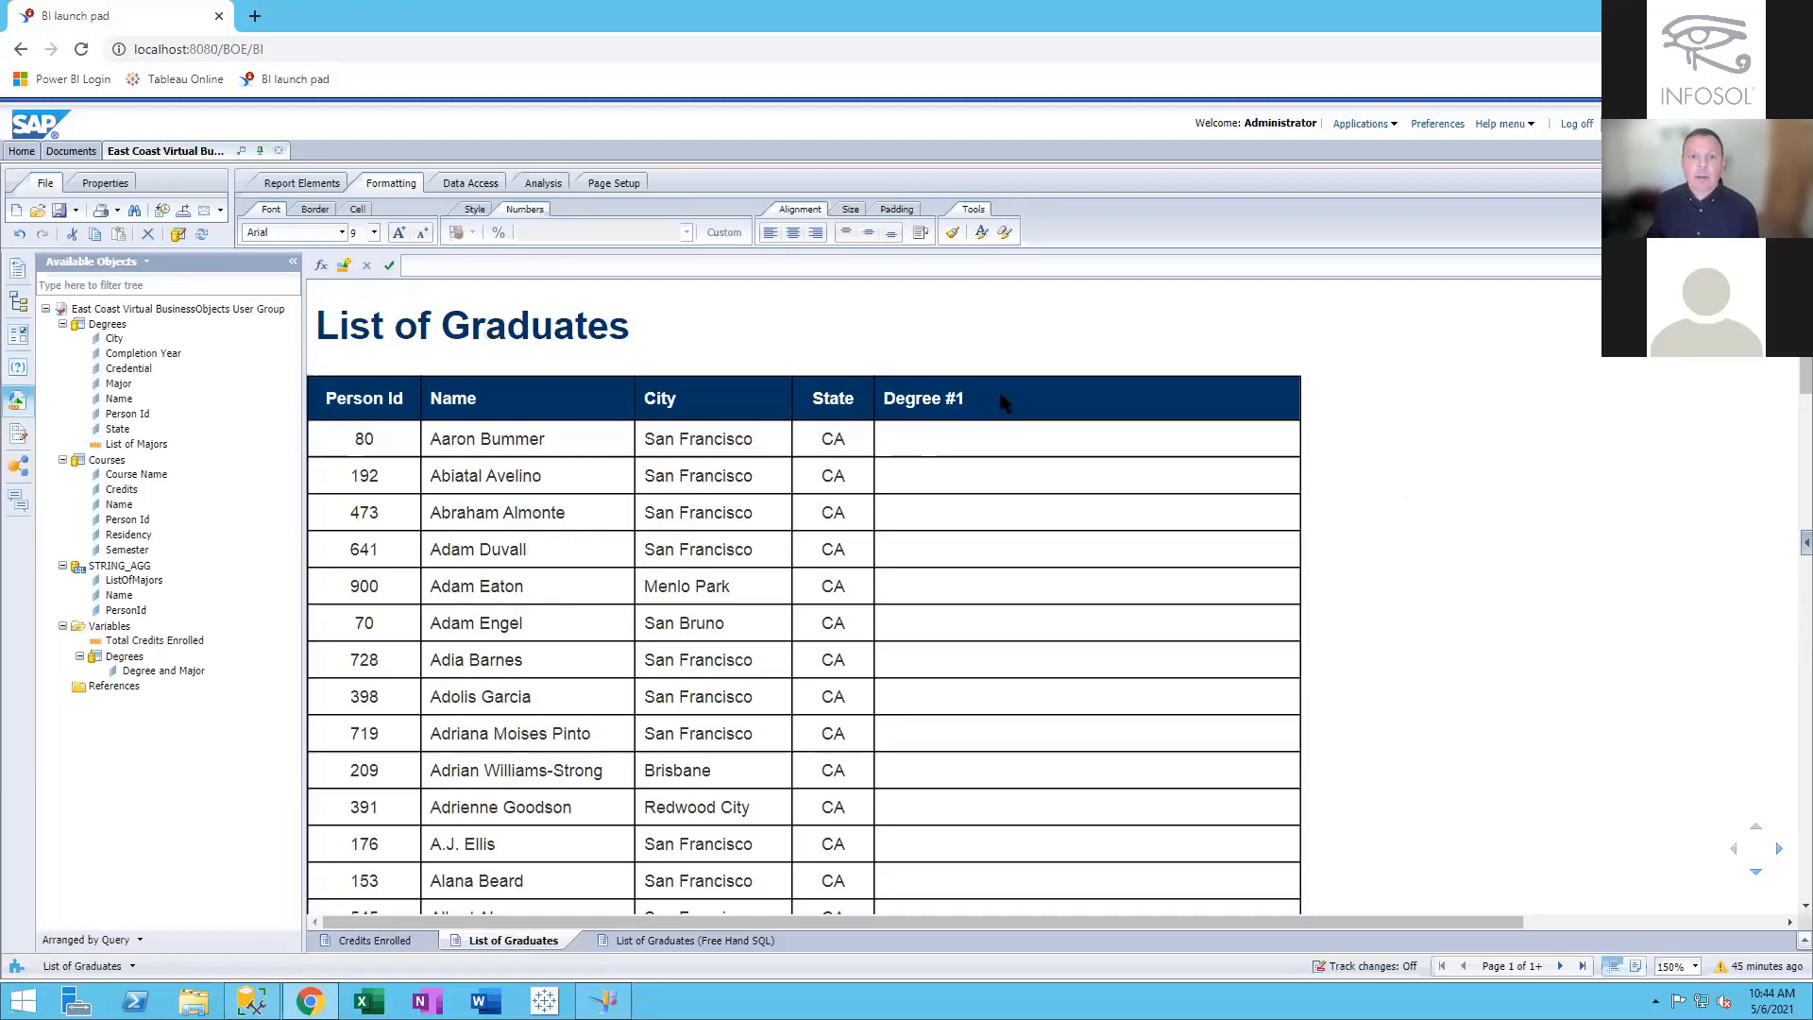
Insert a column to the right of Degree #1 and title it "Degree #2"
{"action": "right_click", "coordinate": [1014, 440]}
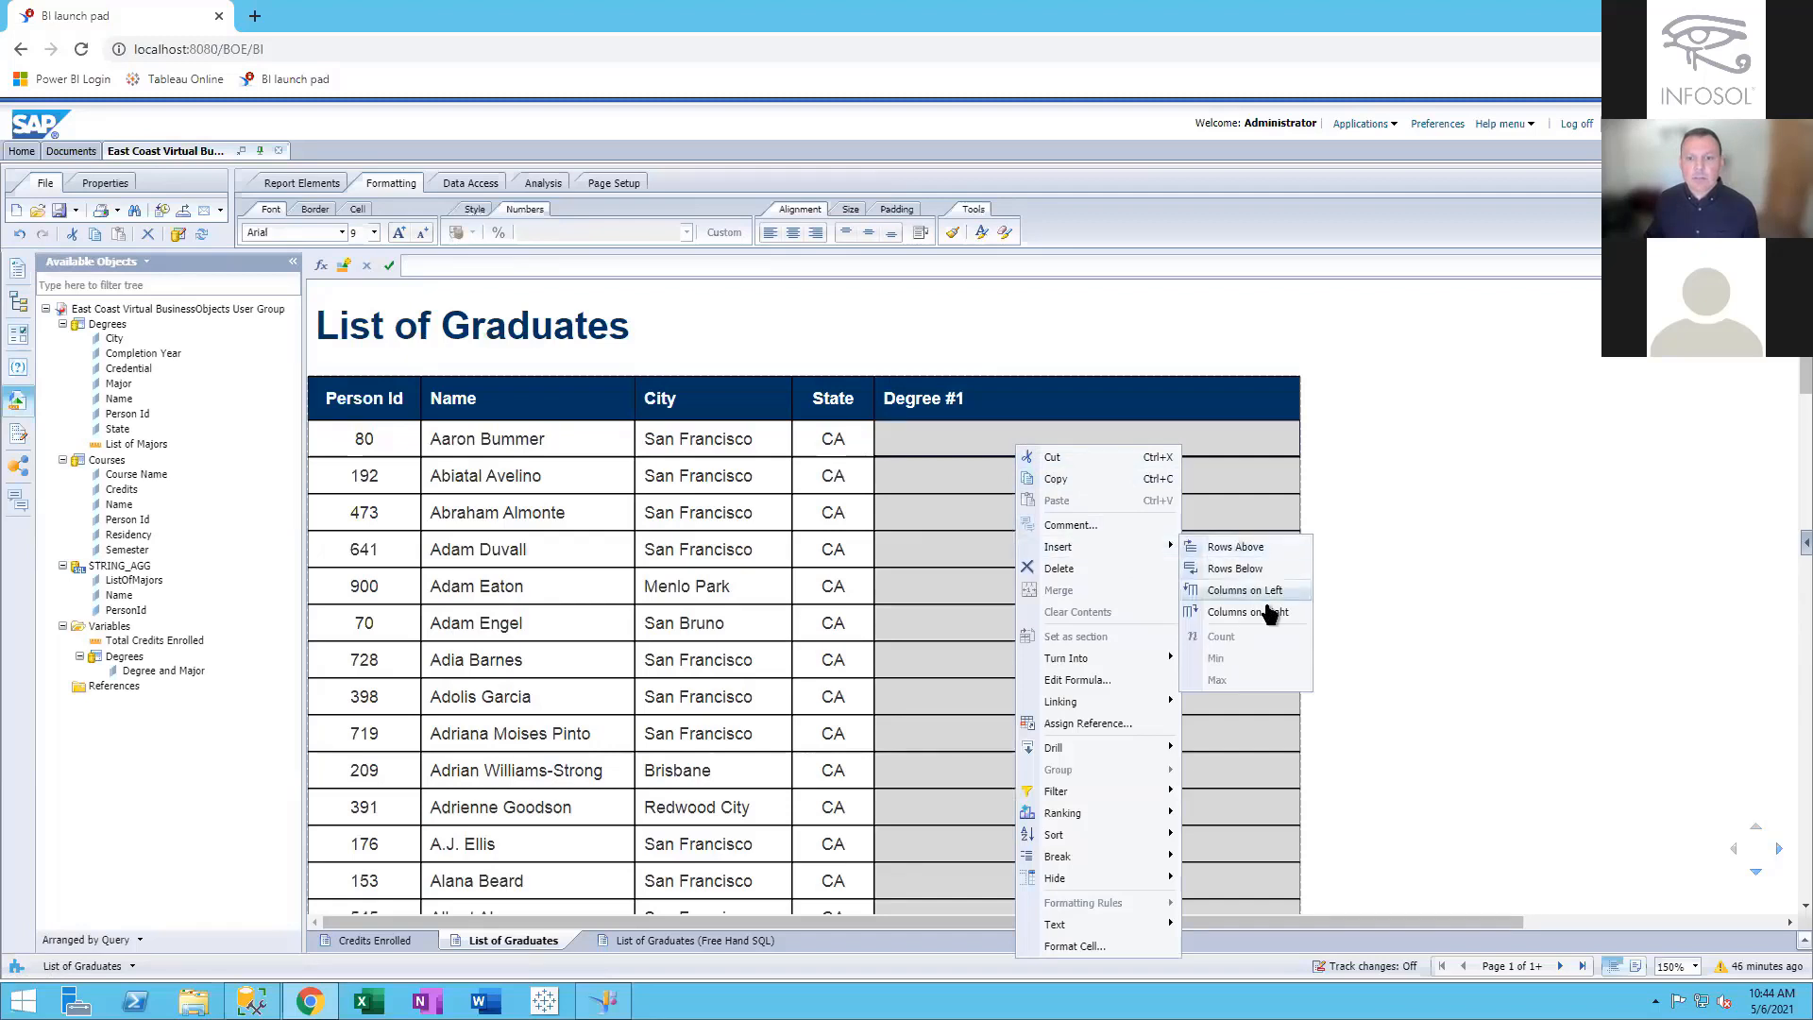
{"action": "left_click", "coordinate": [1266, 609]}
{"action": "left_click", "coordinate": [1376, 395]}
{"action": "type", "text": "Degree #1"}
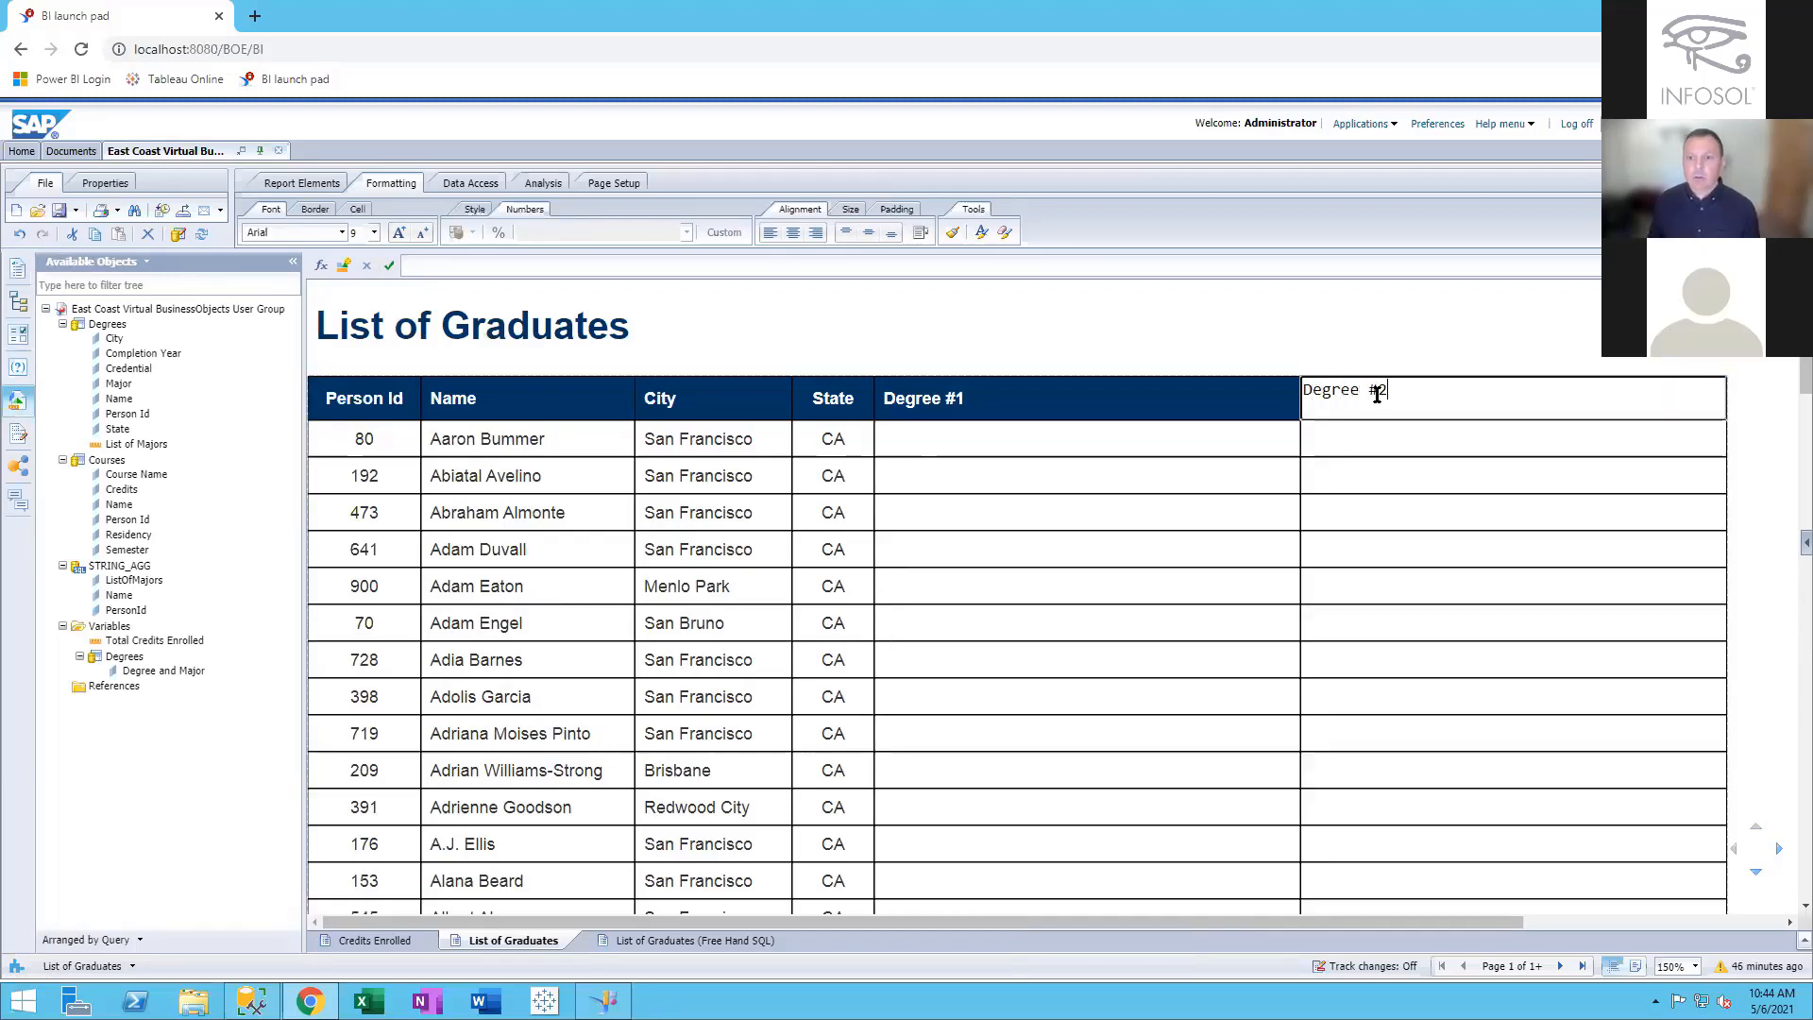
{"action": "key", "text": "Return"}
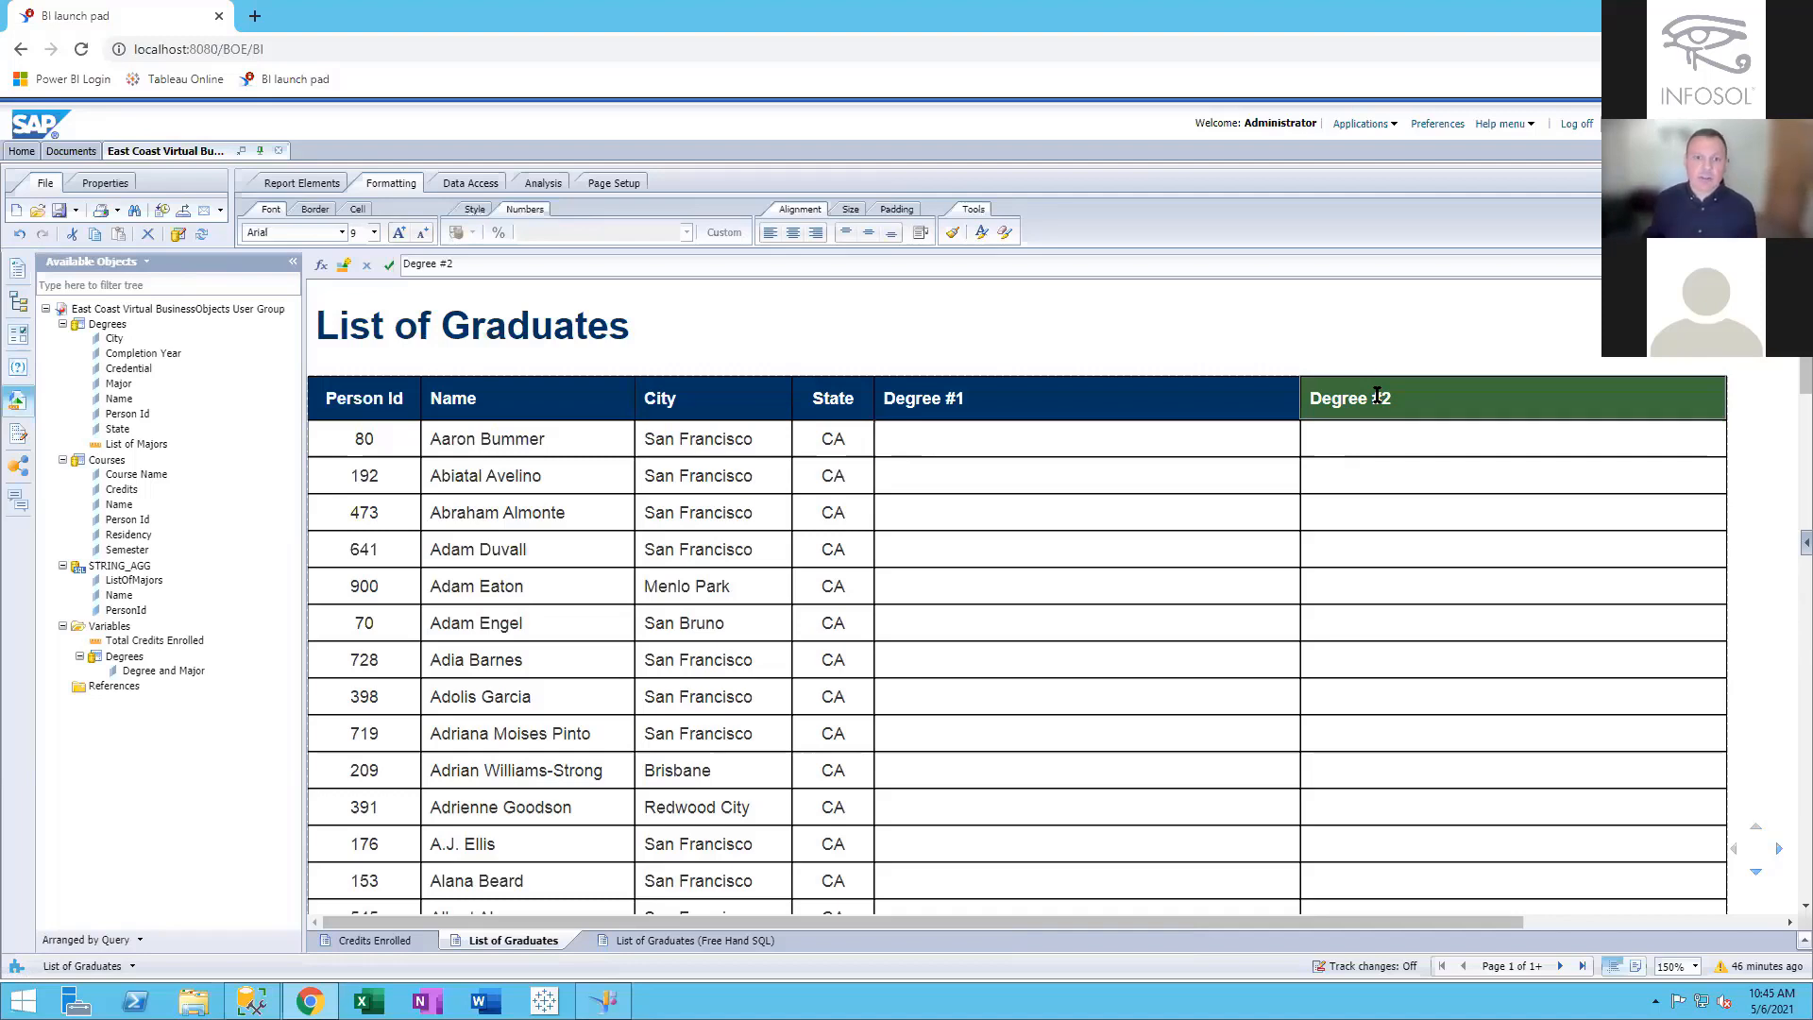
Set the formula of the Degree #1 column's body cells to =Min([Degree and Major])
{"action": "left_click", "coordinate": [954, 439]}
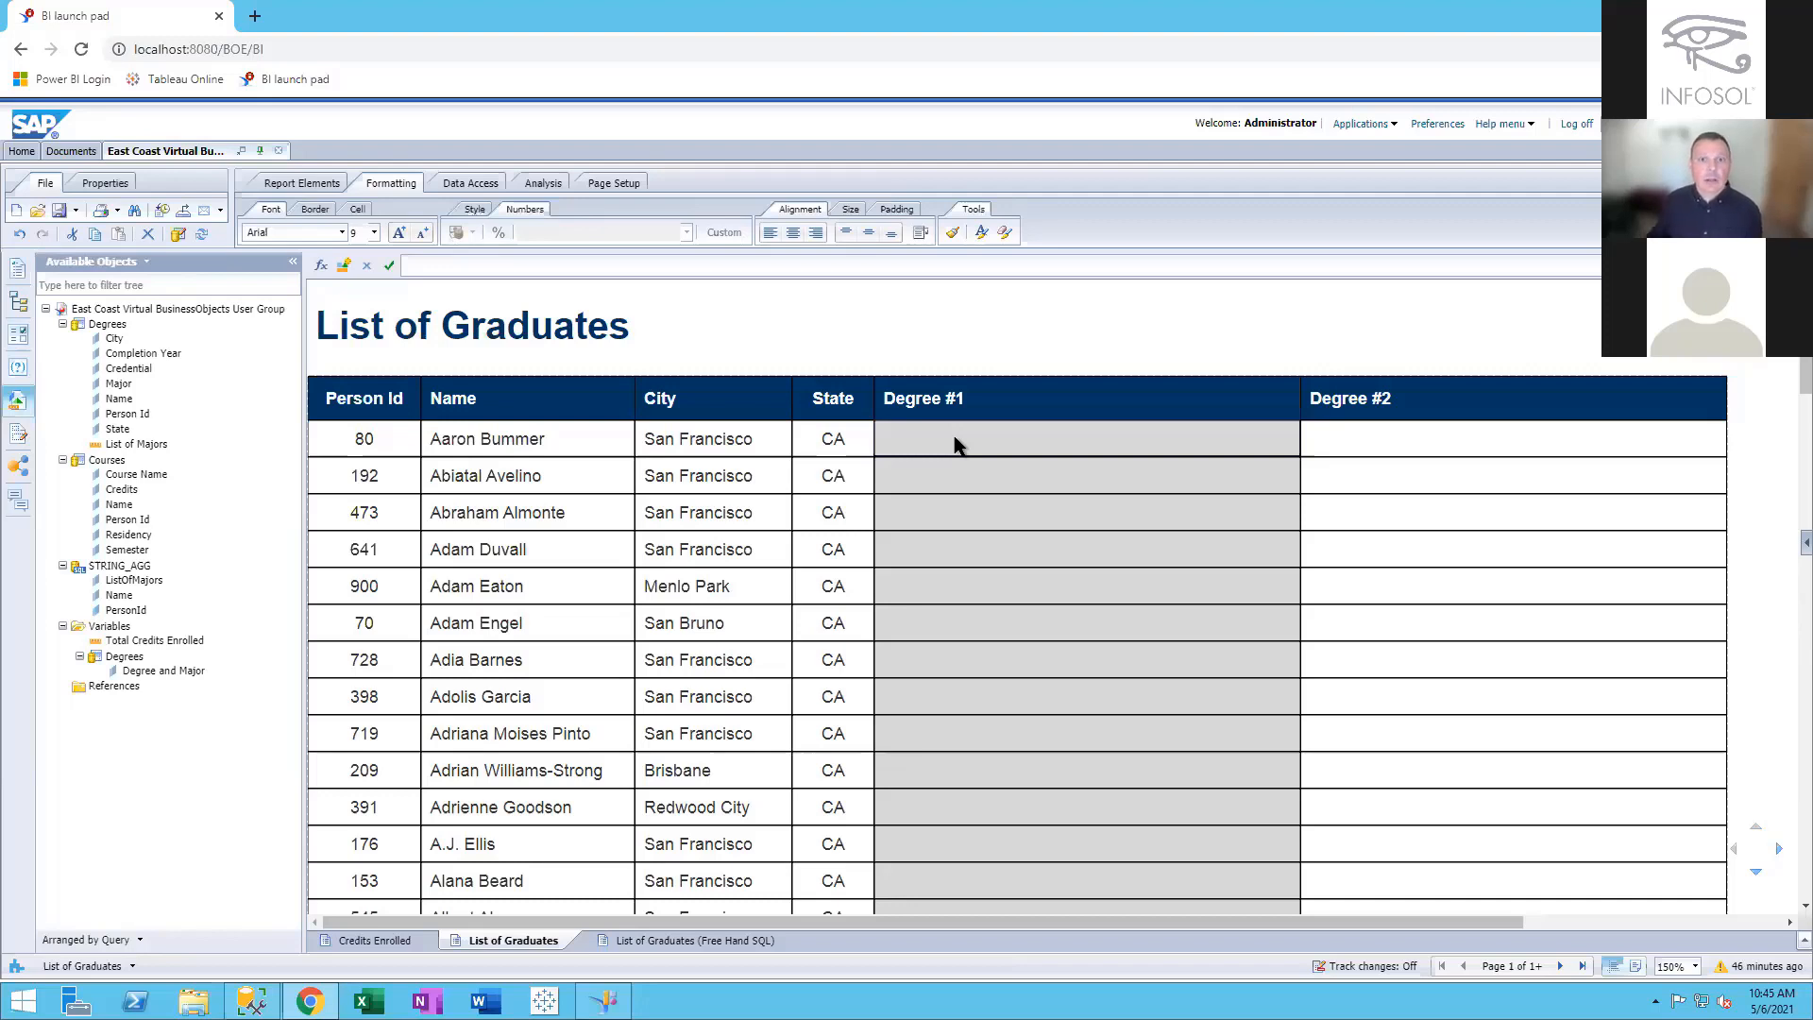
{"action": "left_click", "coordinate": [321, 269]}
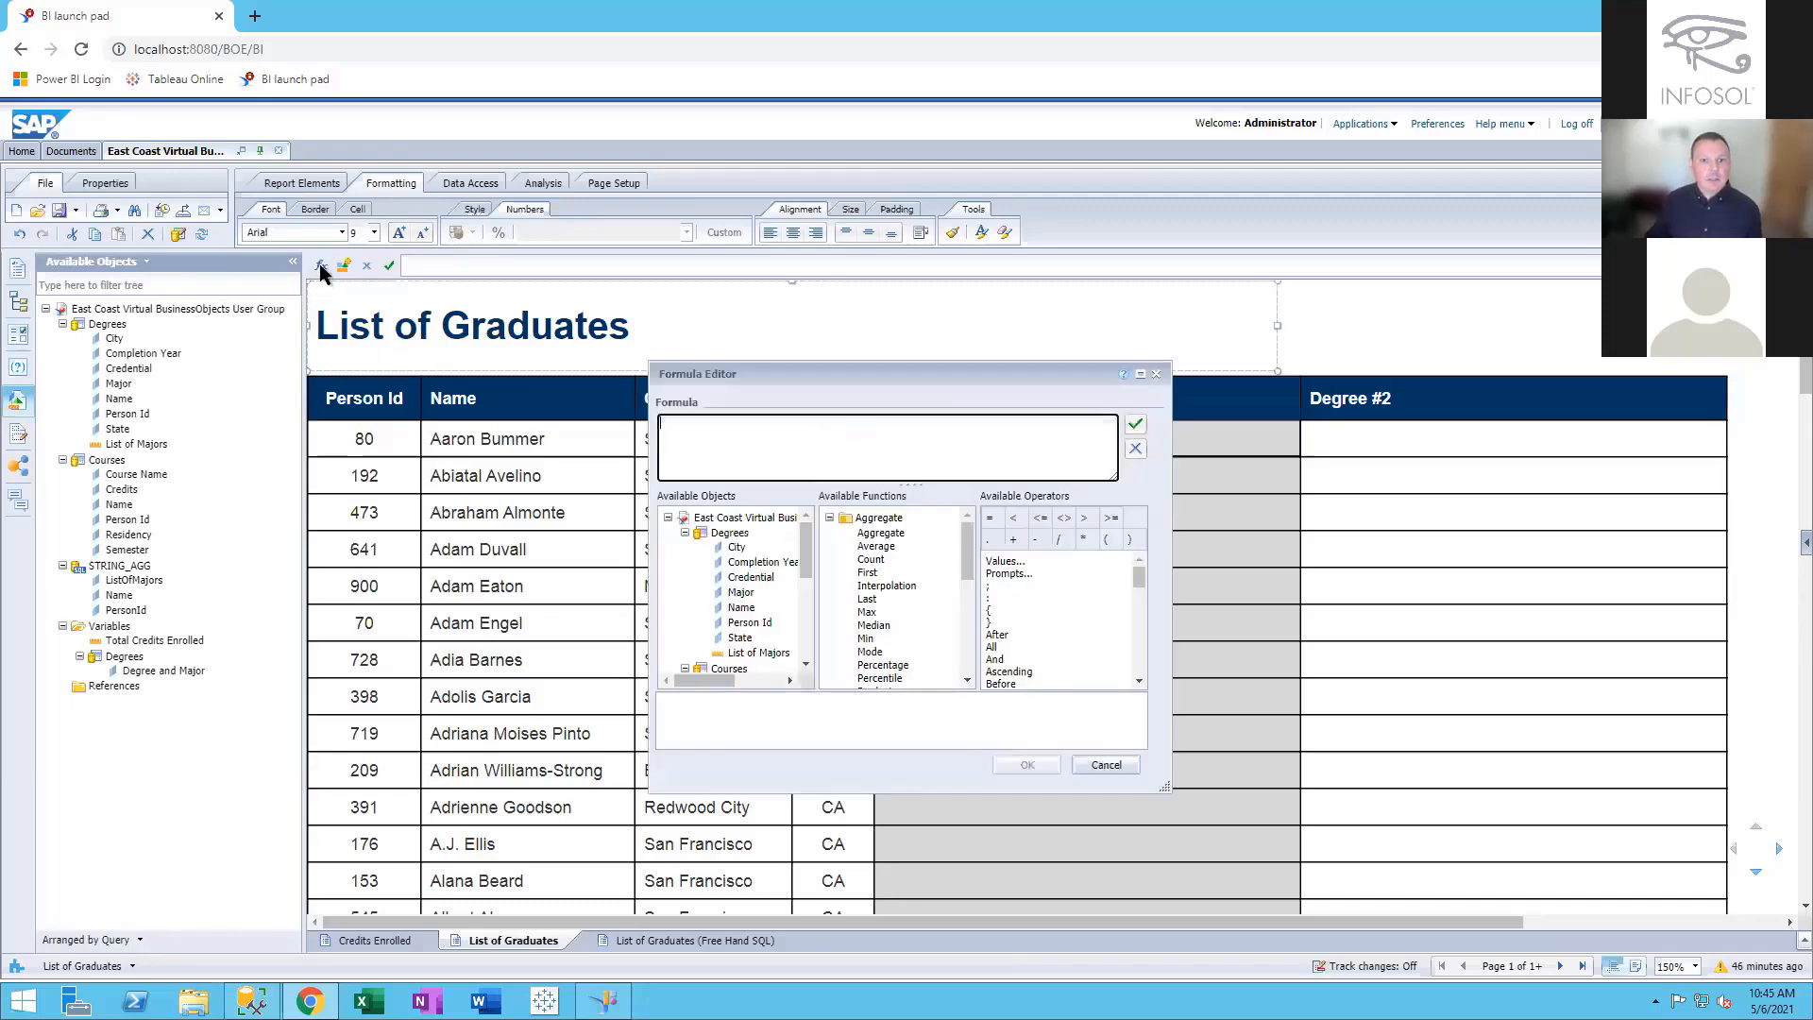
{"action": "left_click_drag", "start_coordinate": [952, 366], "coordinate": [1330, 477]}
{"action": "double_click", "coordinate": [1257, 728]}
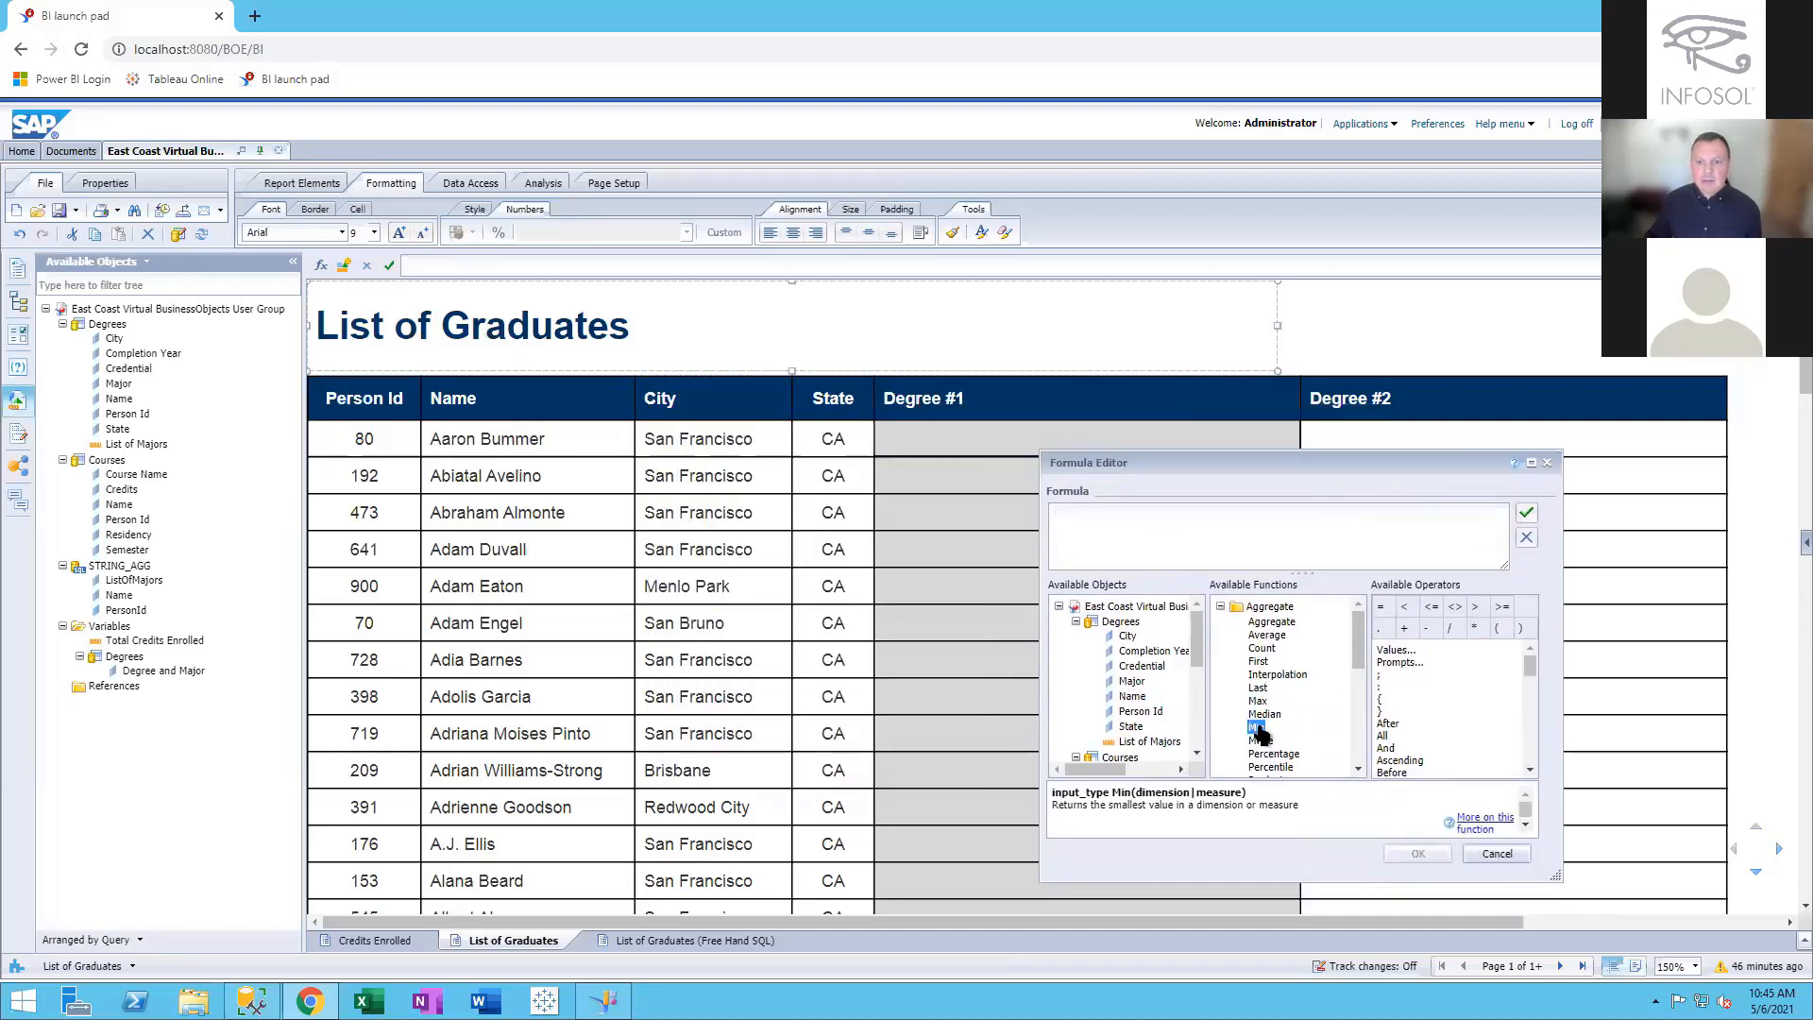
{"action": "left_click_drag", "start_coordinate": [1194, 646], "coordinate": [1197, 722]}
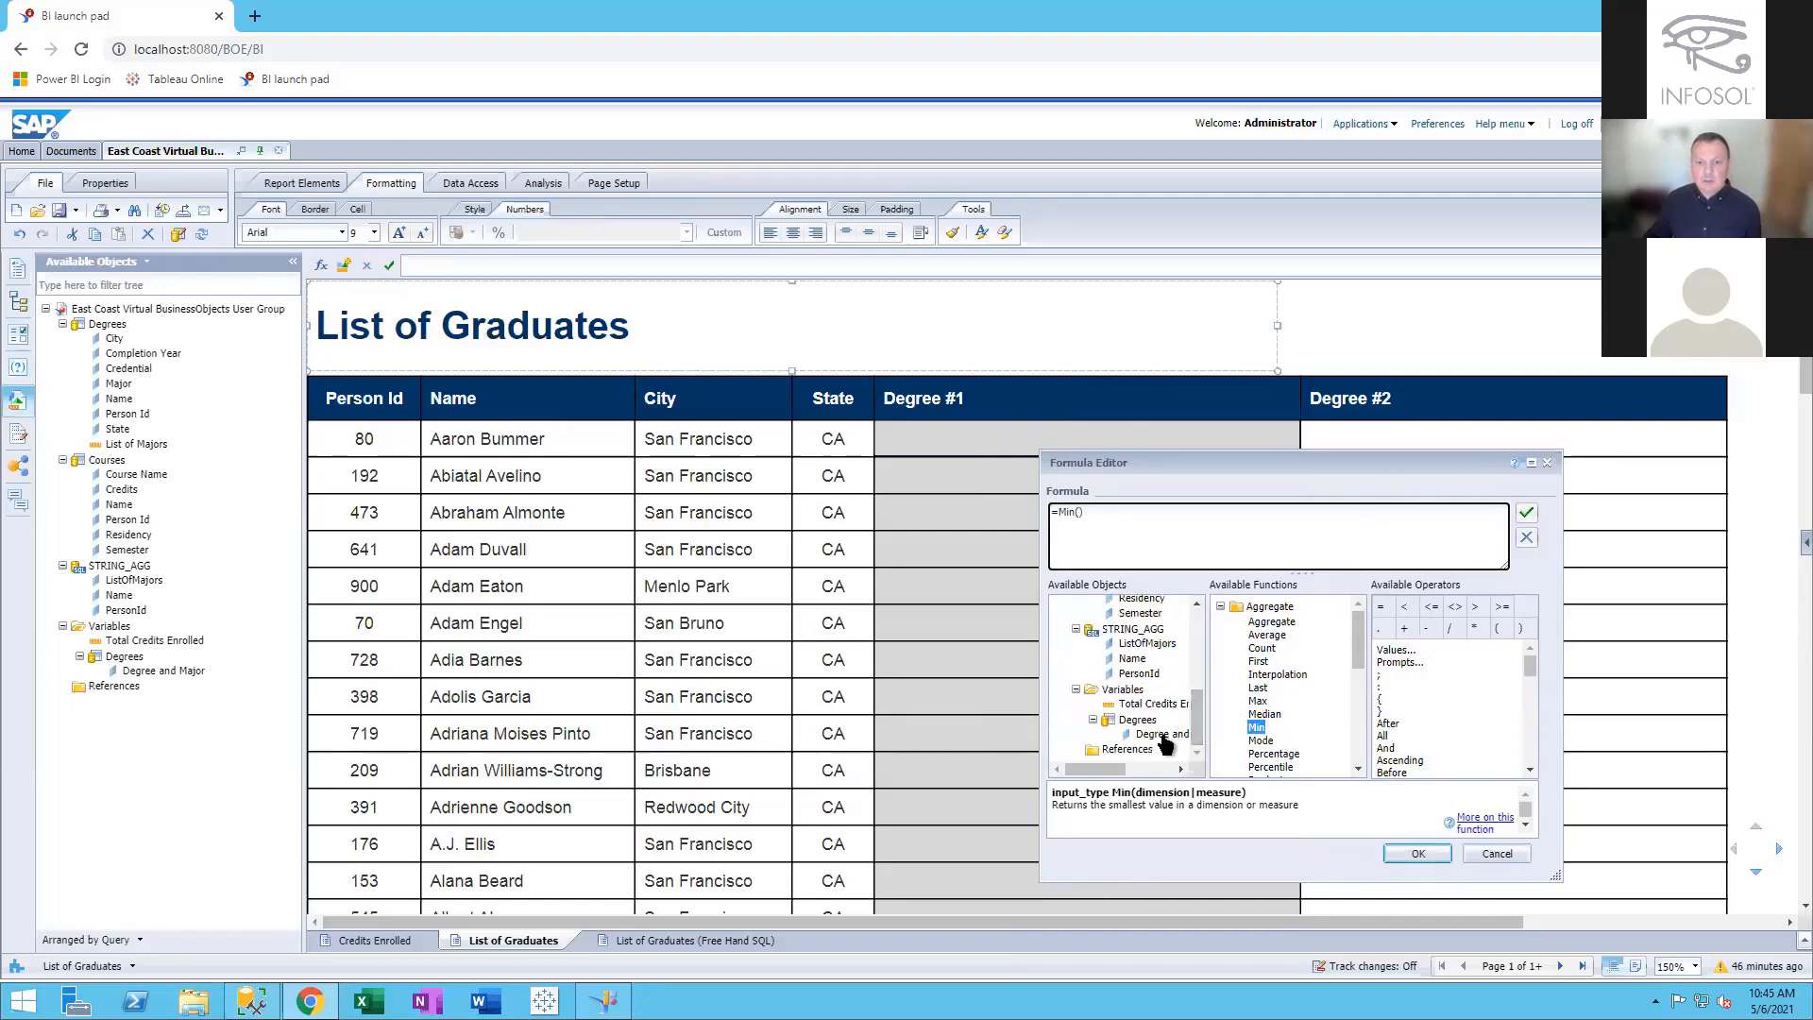
{"action": "left_click", "coordinate": [1163, 734]}
{"action": "double_click", "coordinate": [1163, 736]}
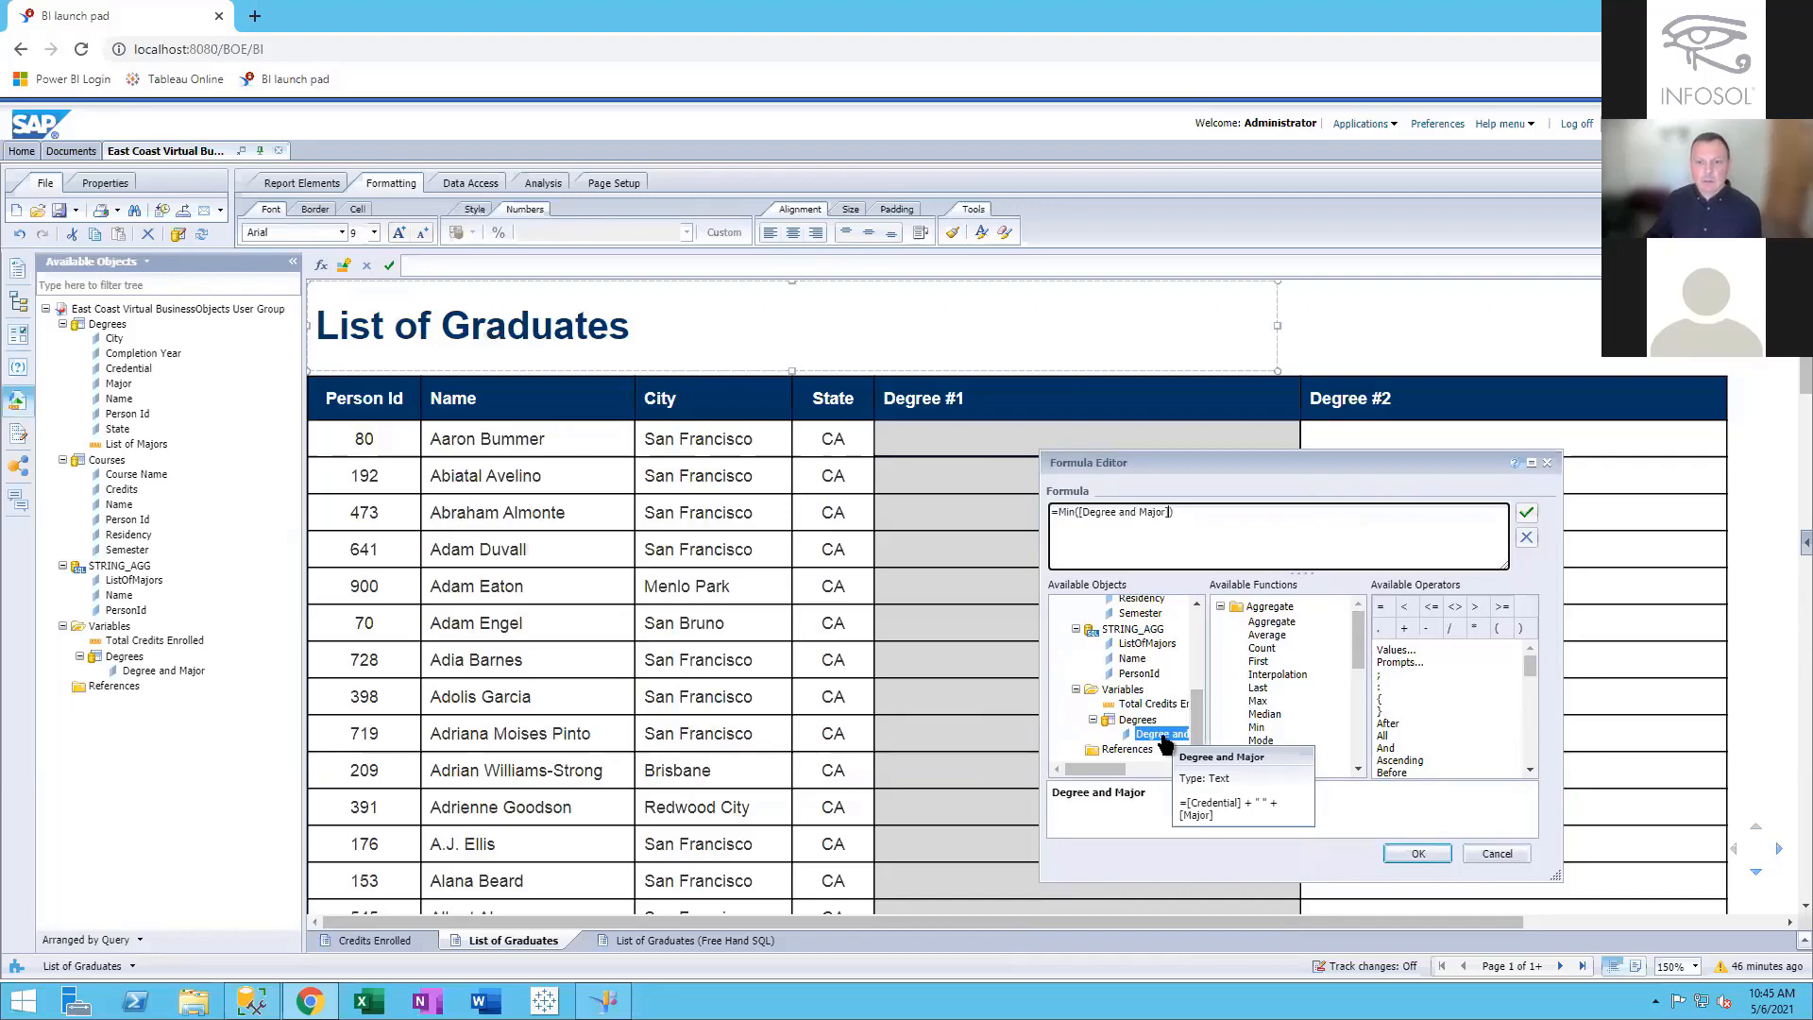
{"action": "left_click", "coordinate": [1426, 854]}
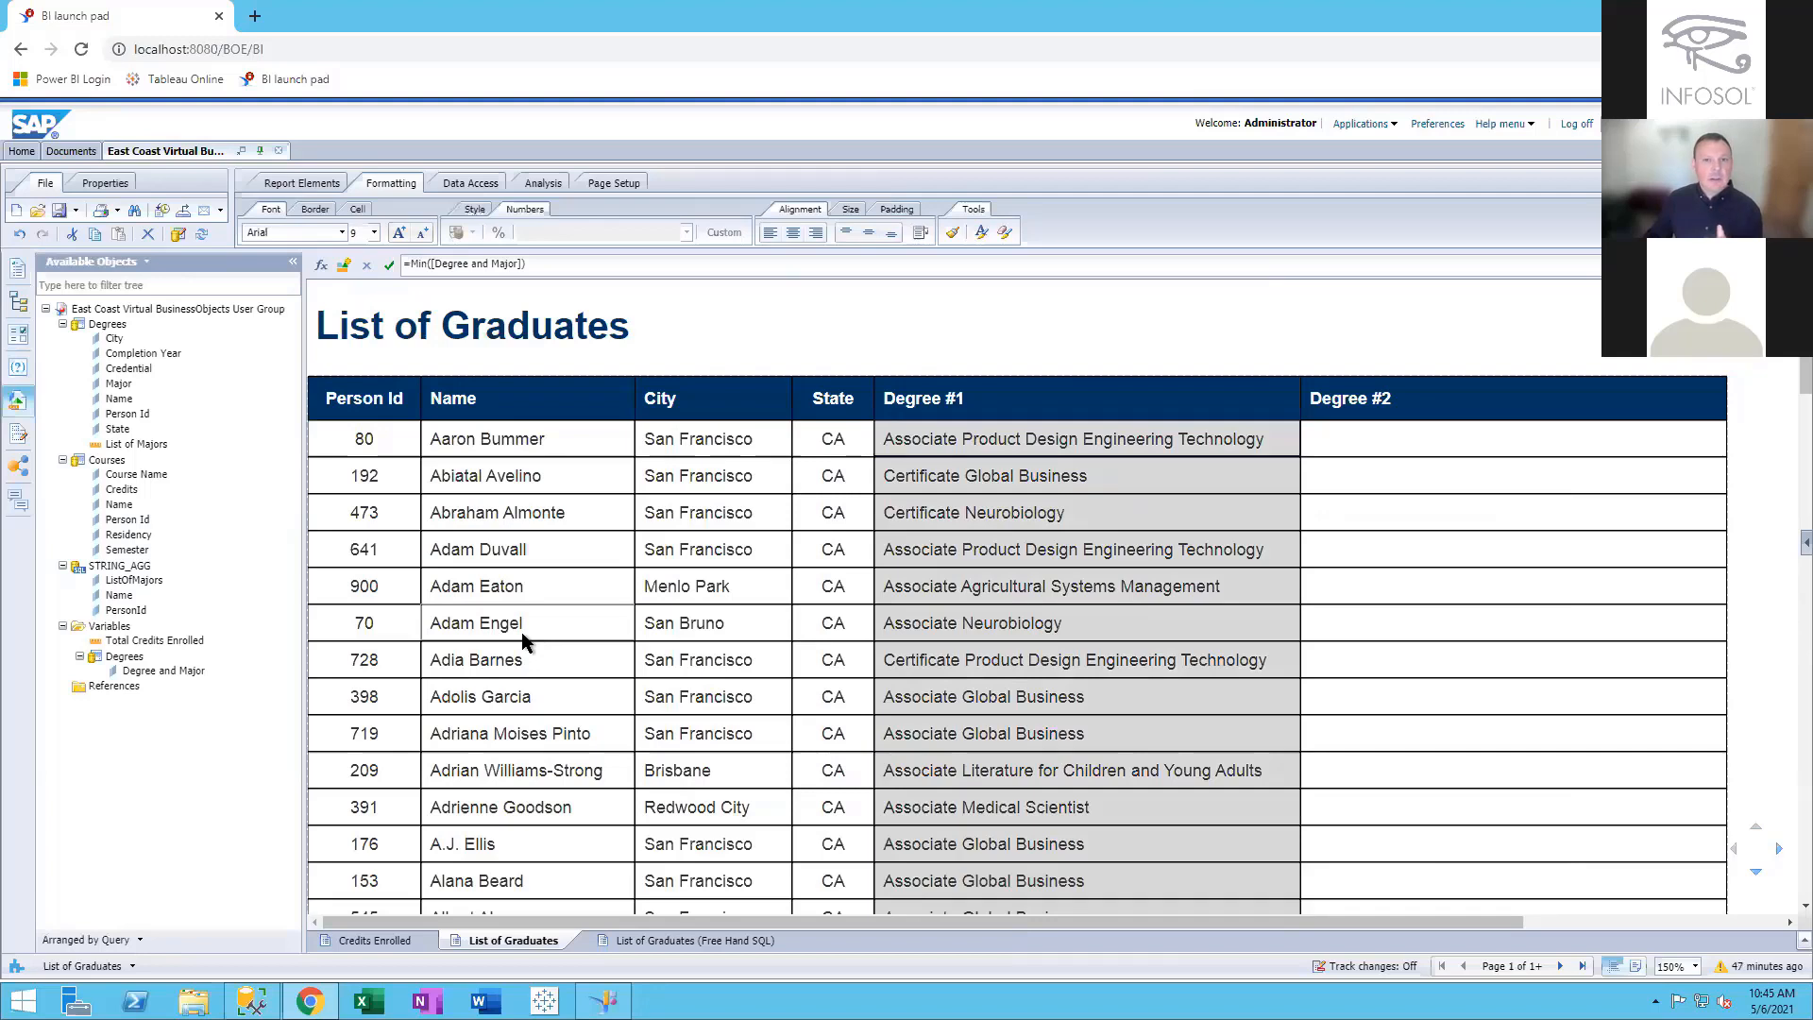
Set the formula of the Degree #2 column's body cells to =Max([Degree and Major])
{"action": "left_click", "coordinate": [1442, 443]}
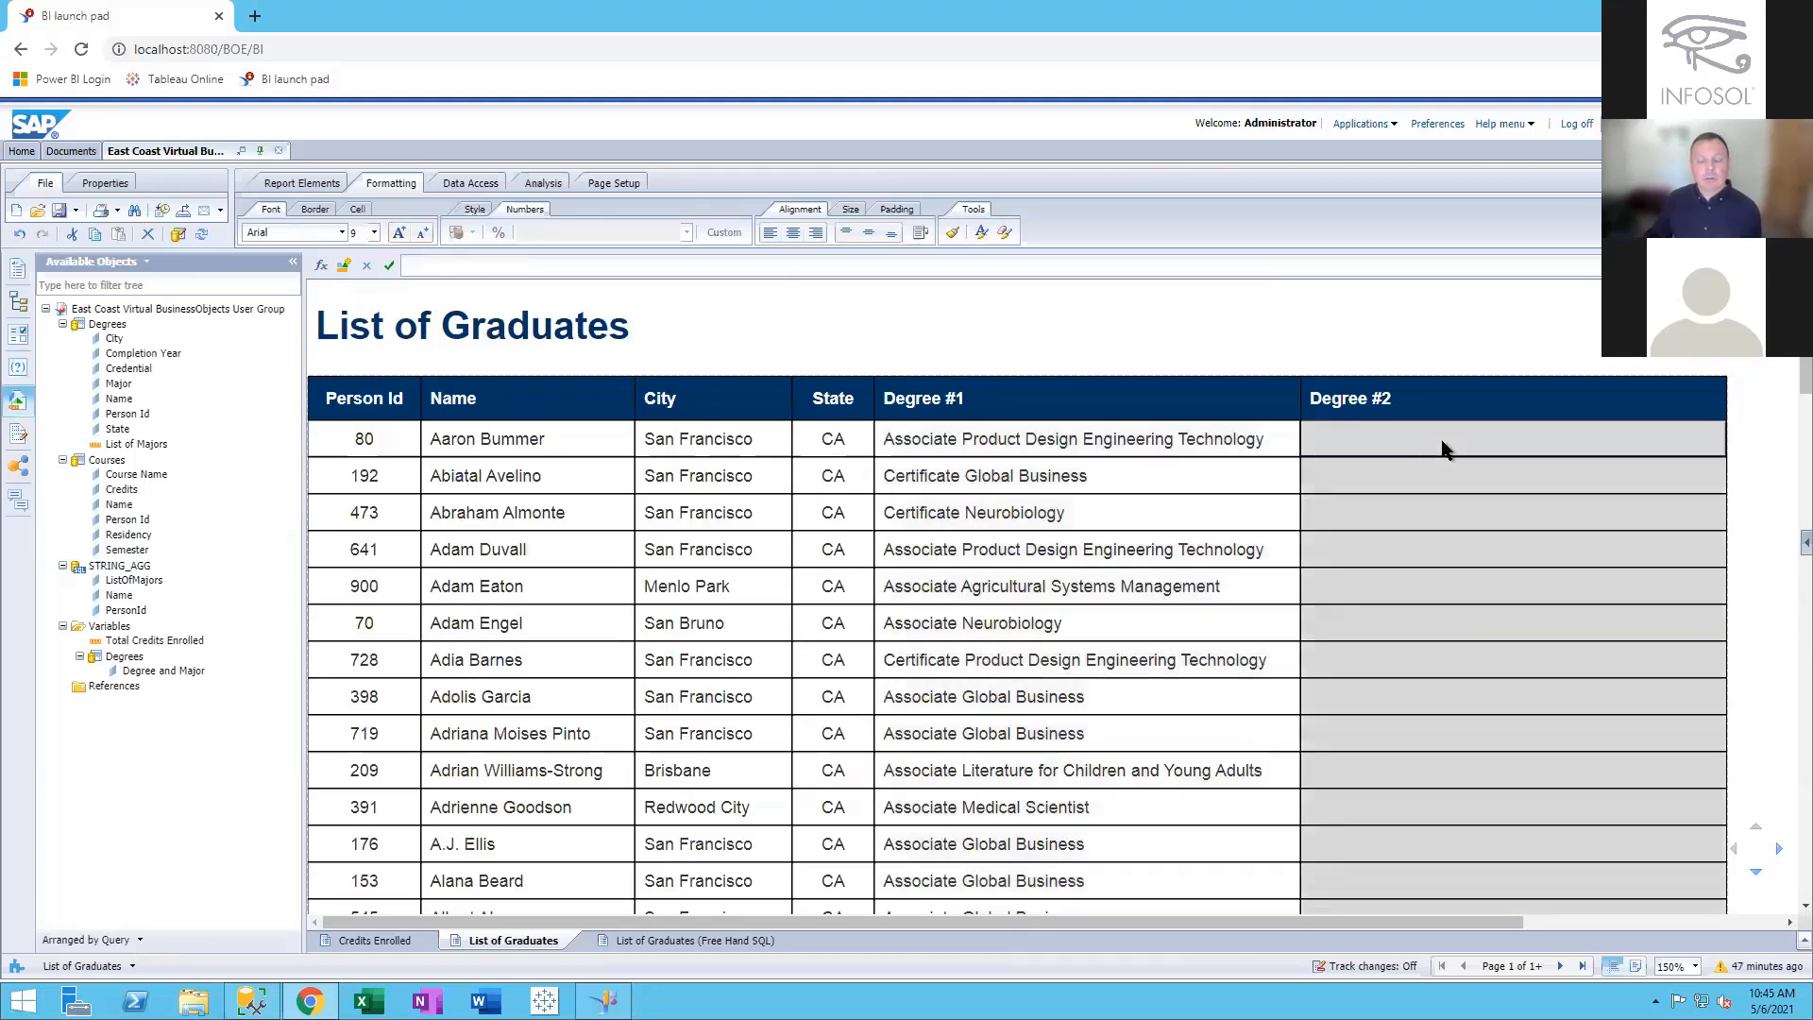
{"action": "left_click", "coordinate": [321, 265]}
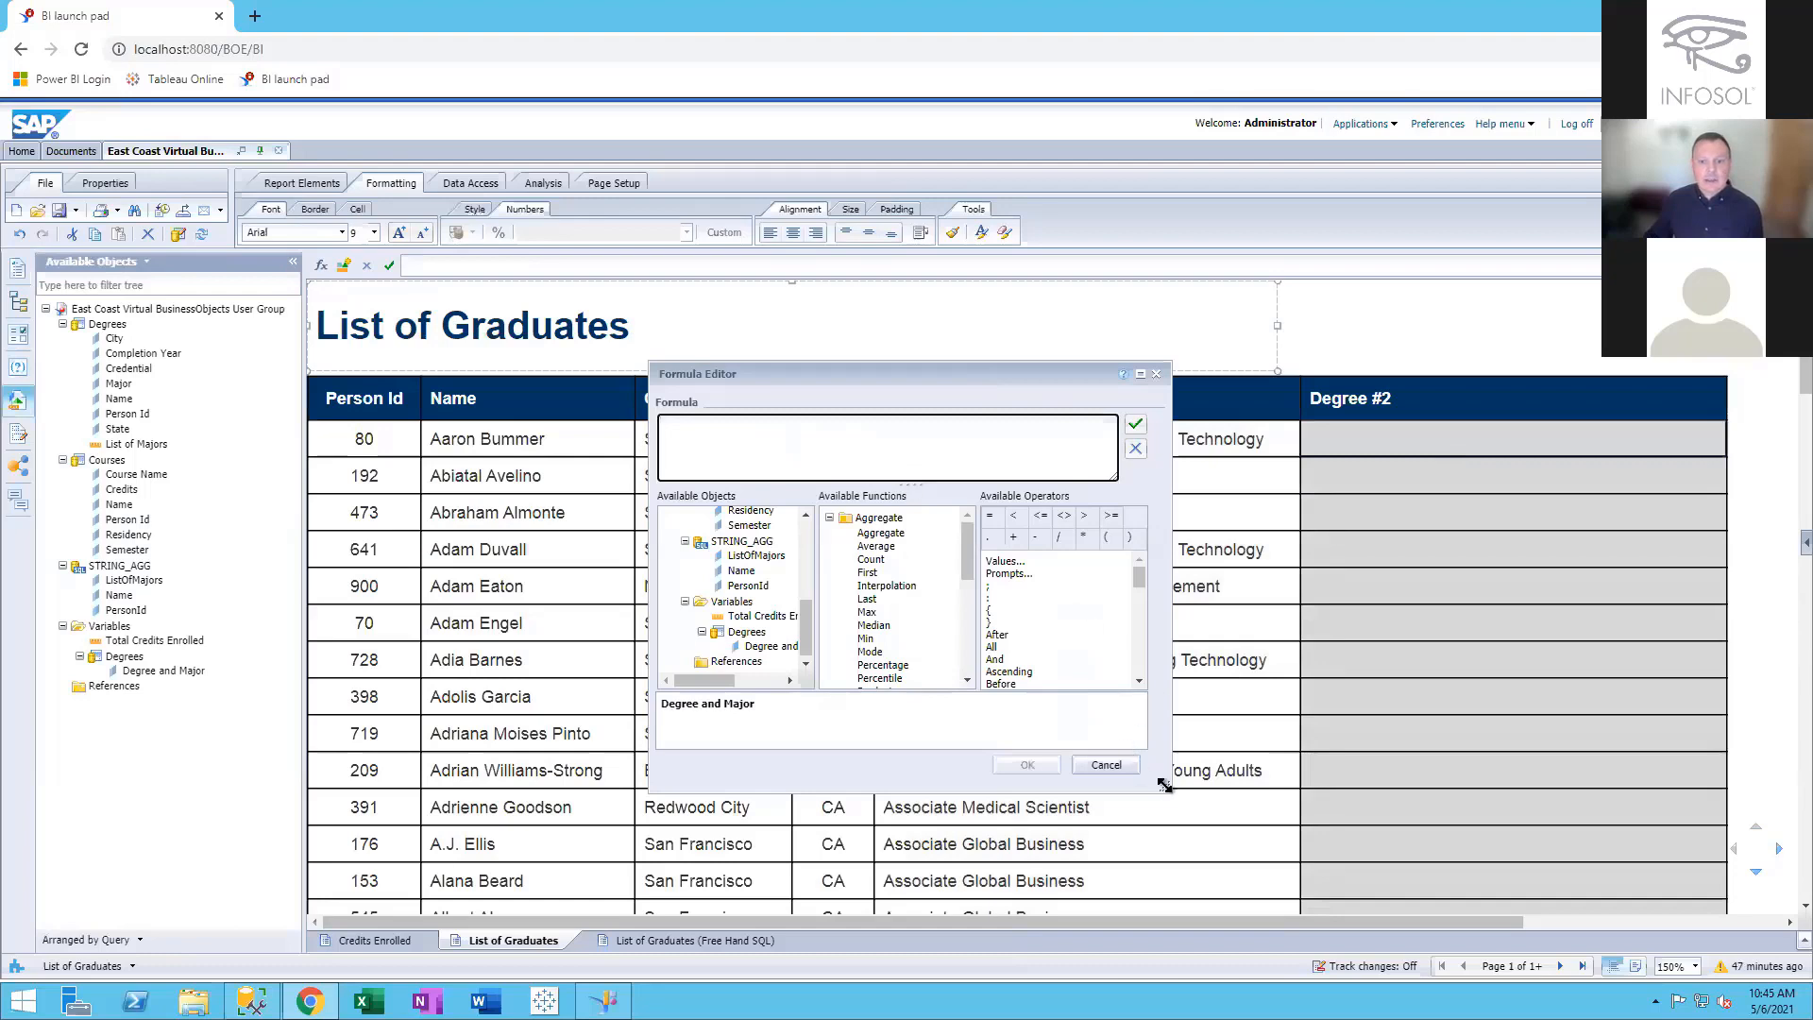
{"action": "left_click_drag", "start_coordinate": [1167, 787], "coordinate": [1430, 946]}
{"action": "double_click", "coordinate": [1000, 612]}
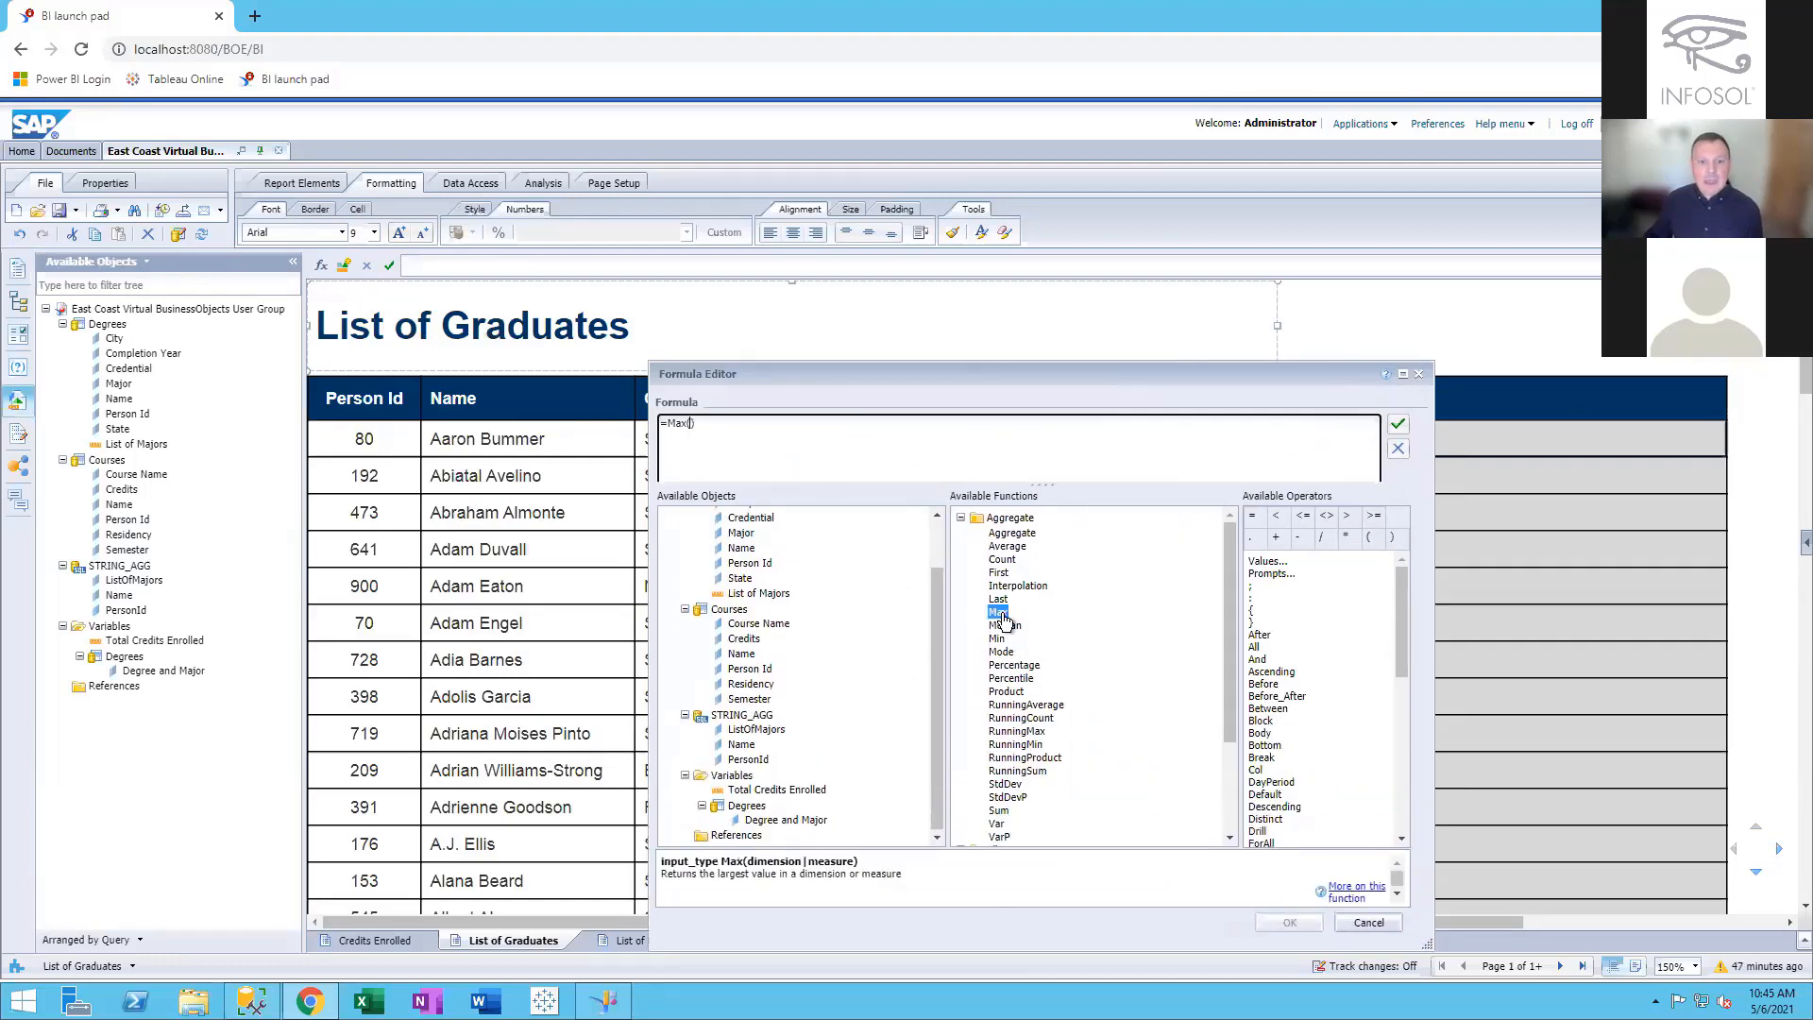
{"action": "double_click", "coordinate": [776, 821]}
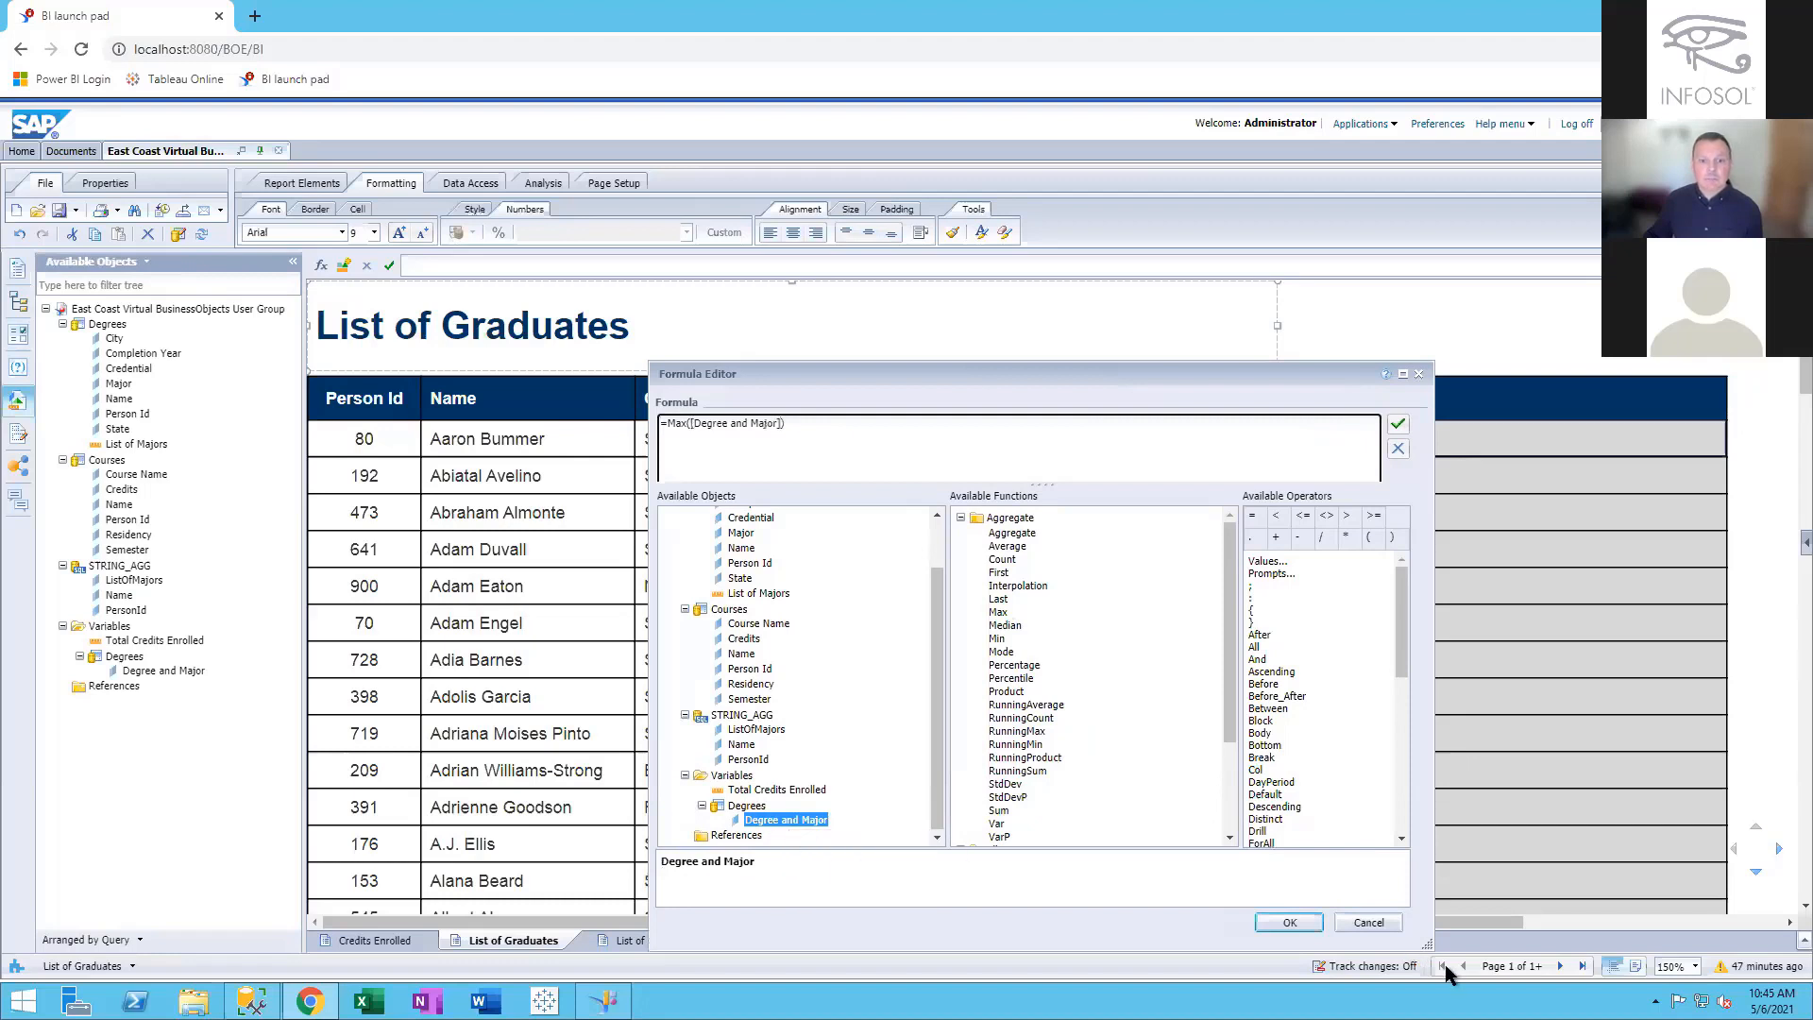
{"action": "left_click", "coordinate": [998, 613]}
{"action": "left_click", "coordinate": [777, 824]}
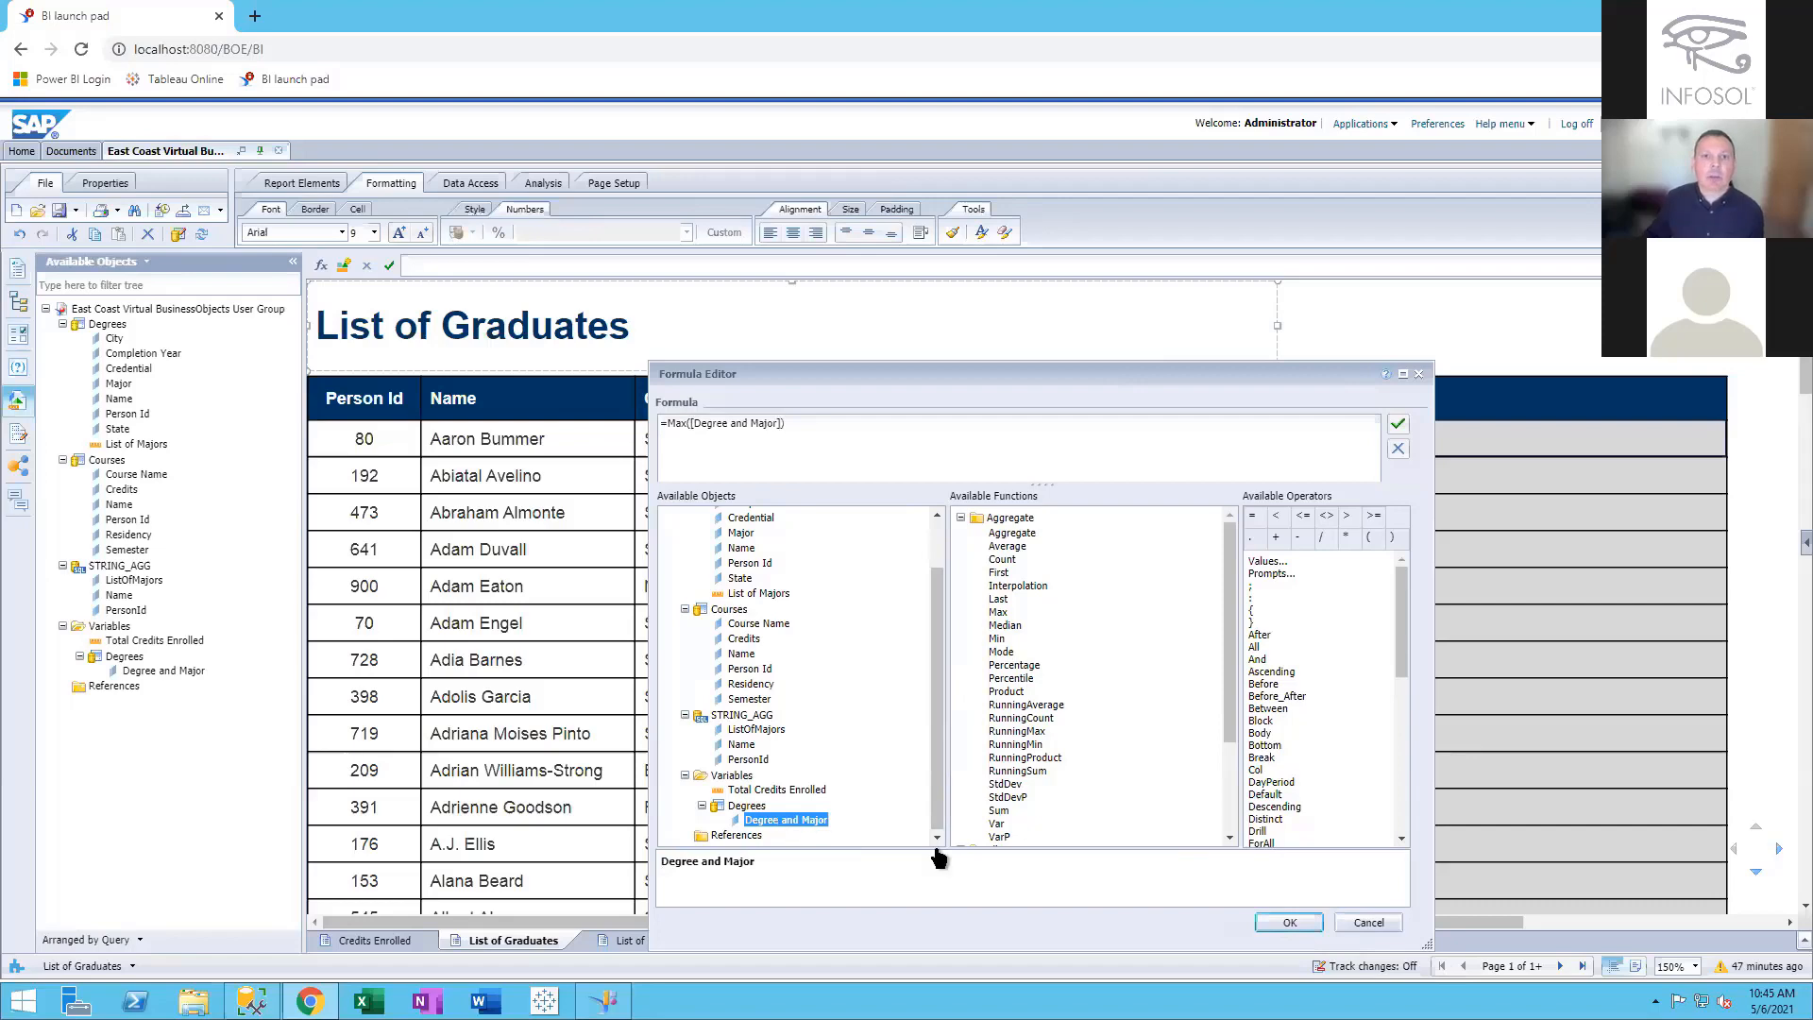
{"action": "left_click", "coordinate": [1286, 922]}
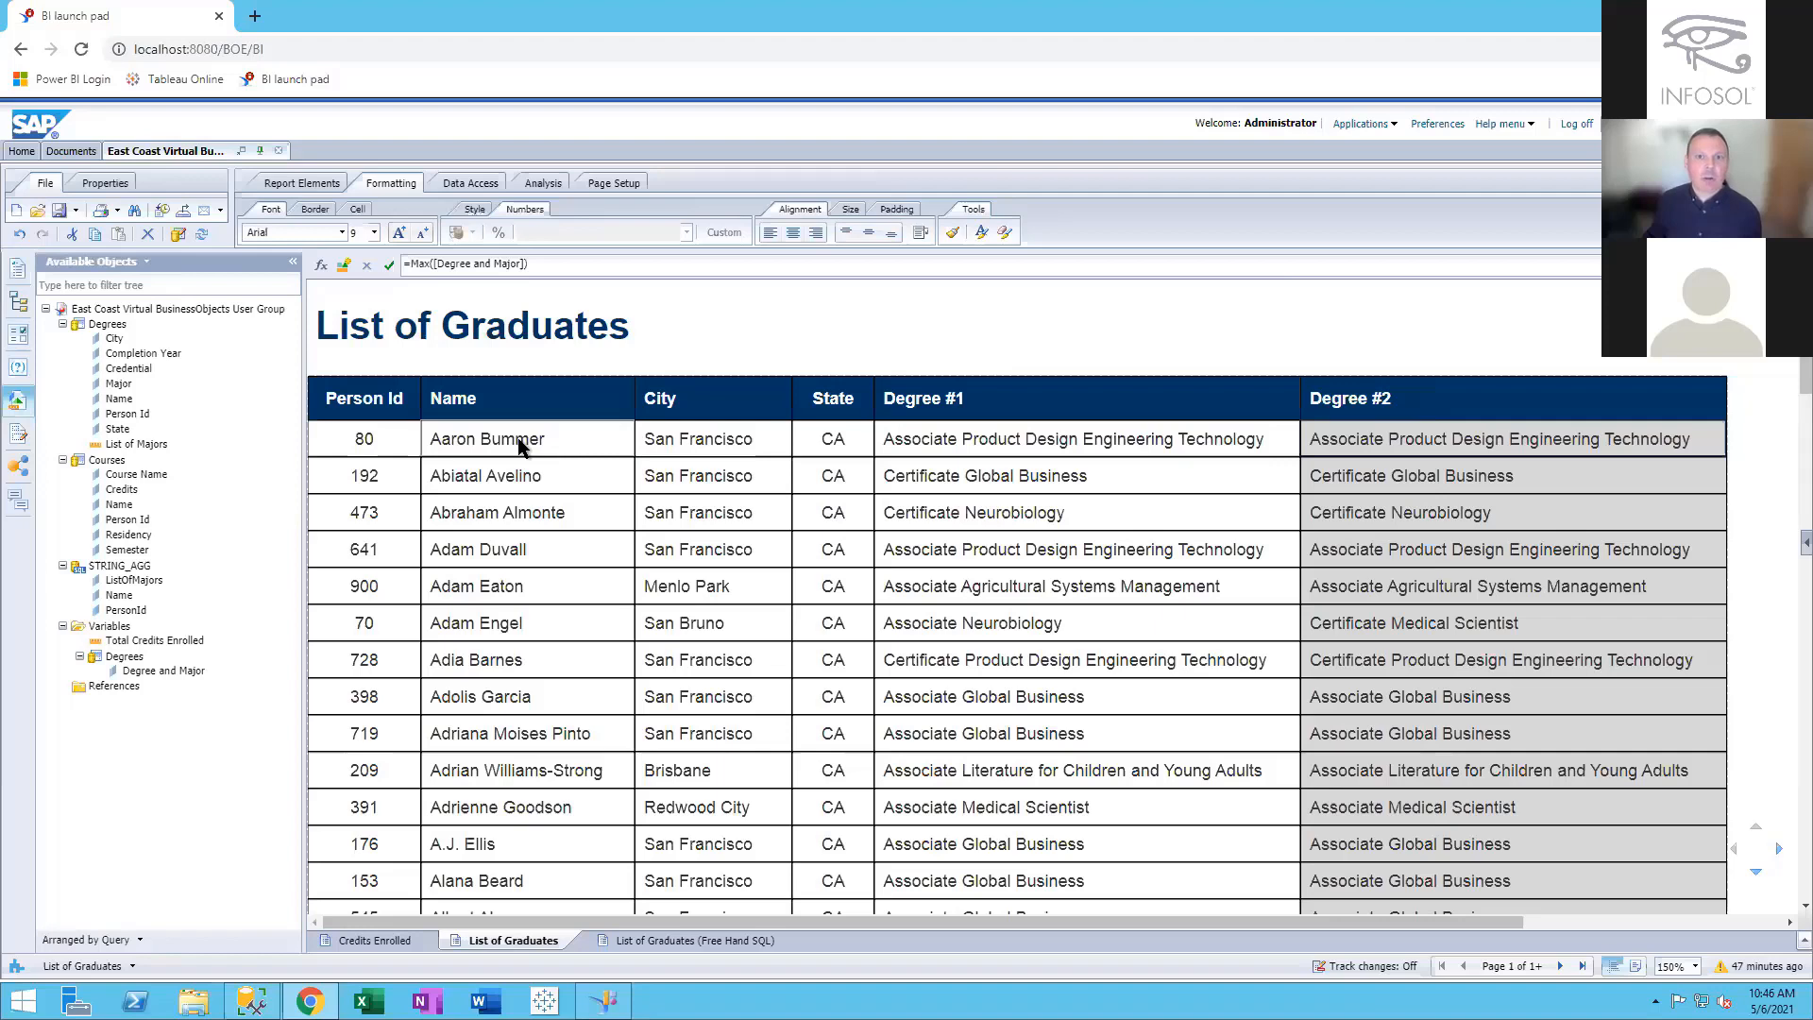
Change the Degree #2 body formula to =if Max([Degree and Major]) <> Min([Degree and Major]) then max([Degree and Major])
{"action": "left_click", "coordinate": [929, 440]}
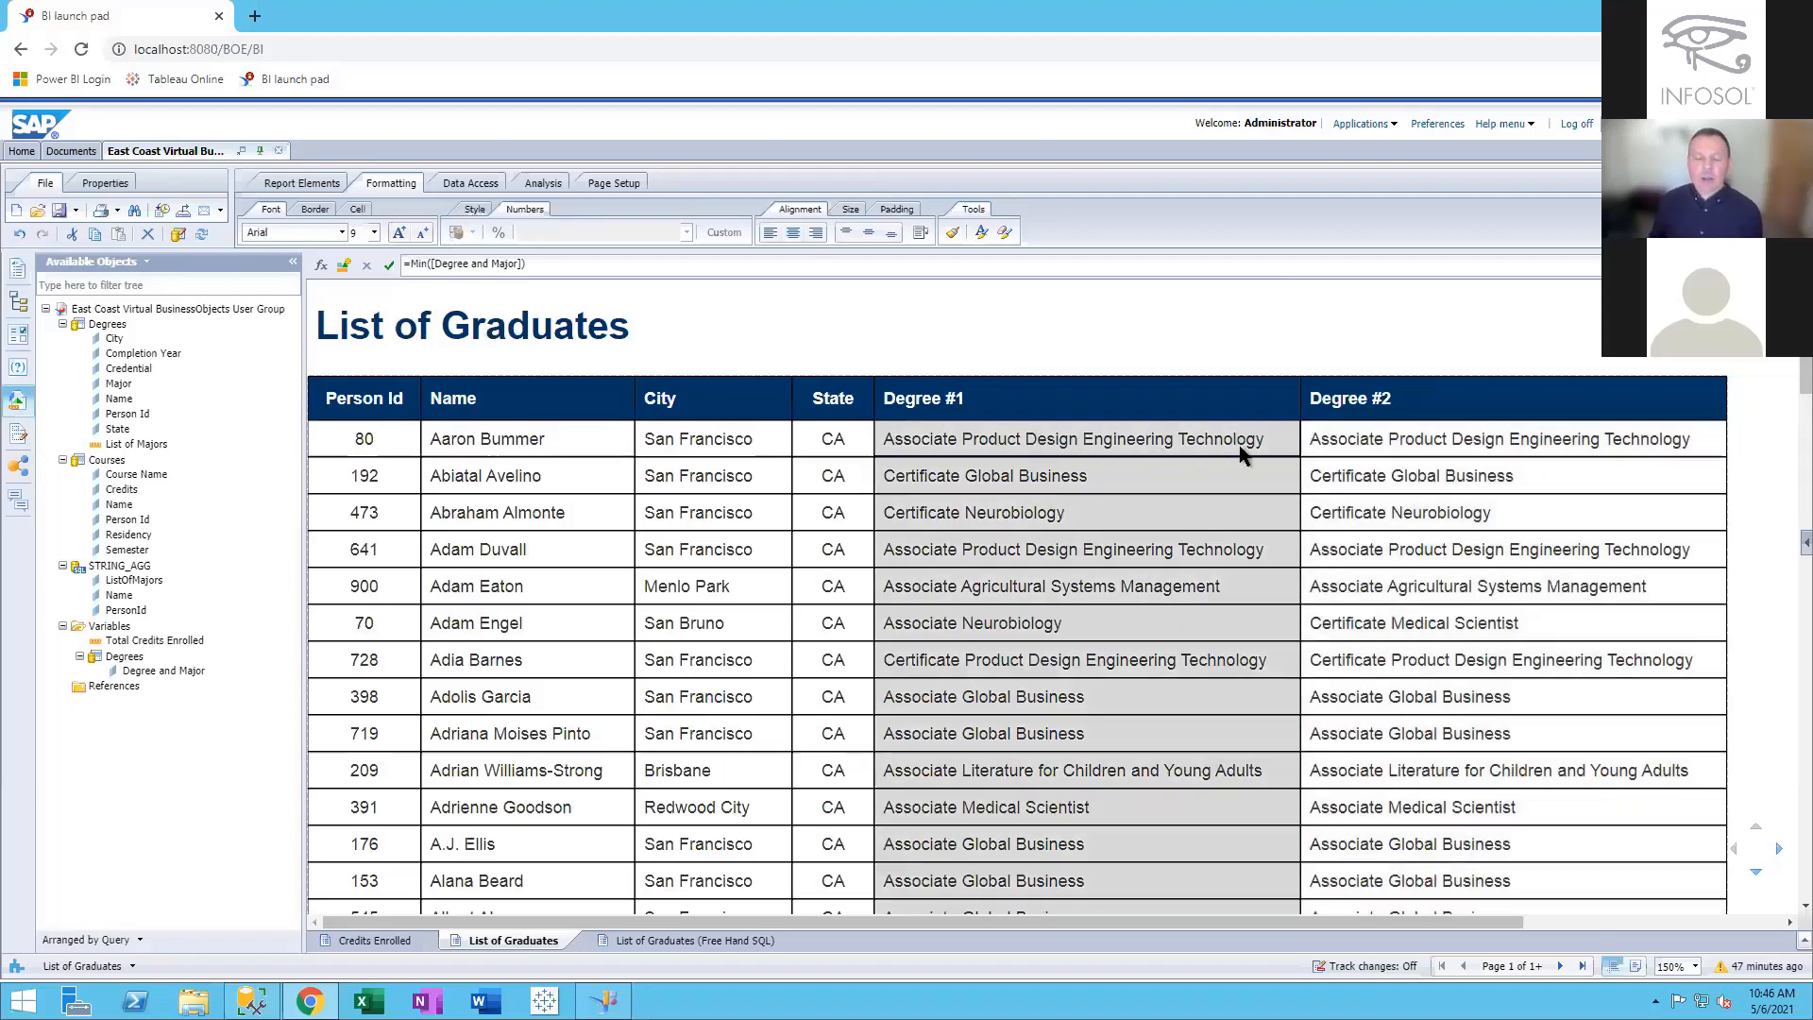
{"action": "left_click", "coordinate": [1399, 439]}
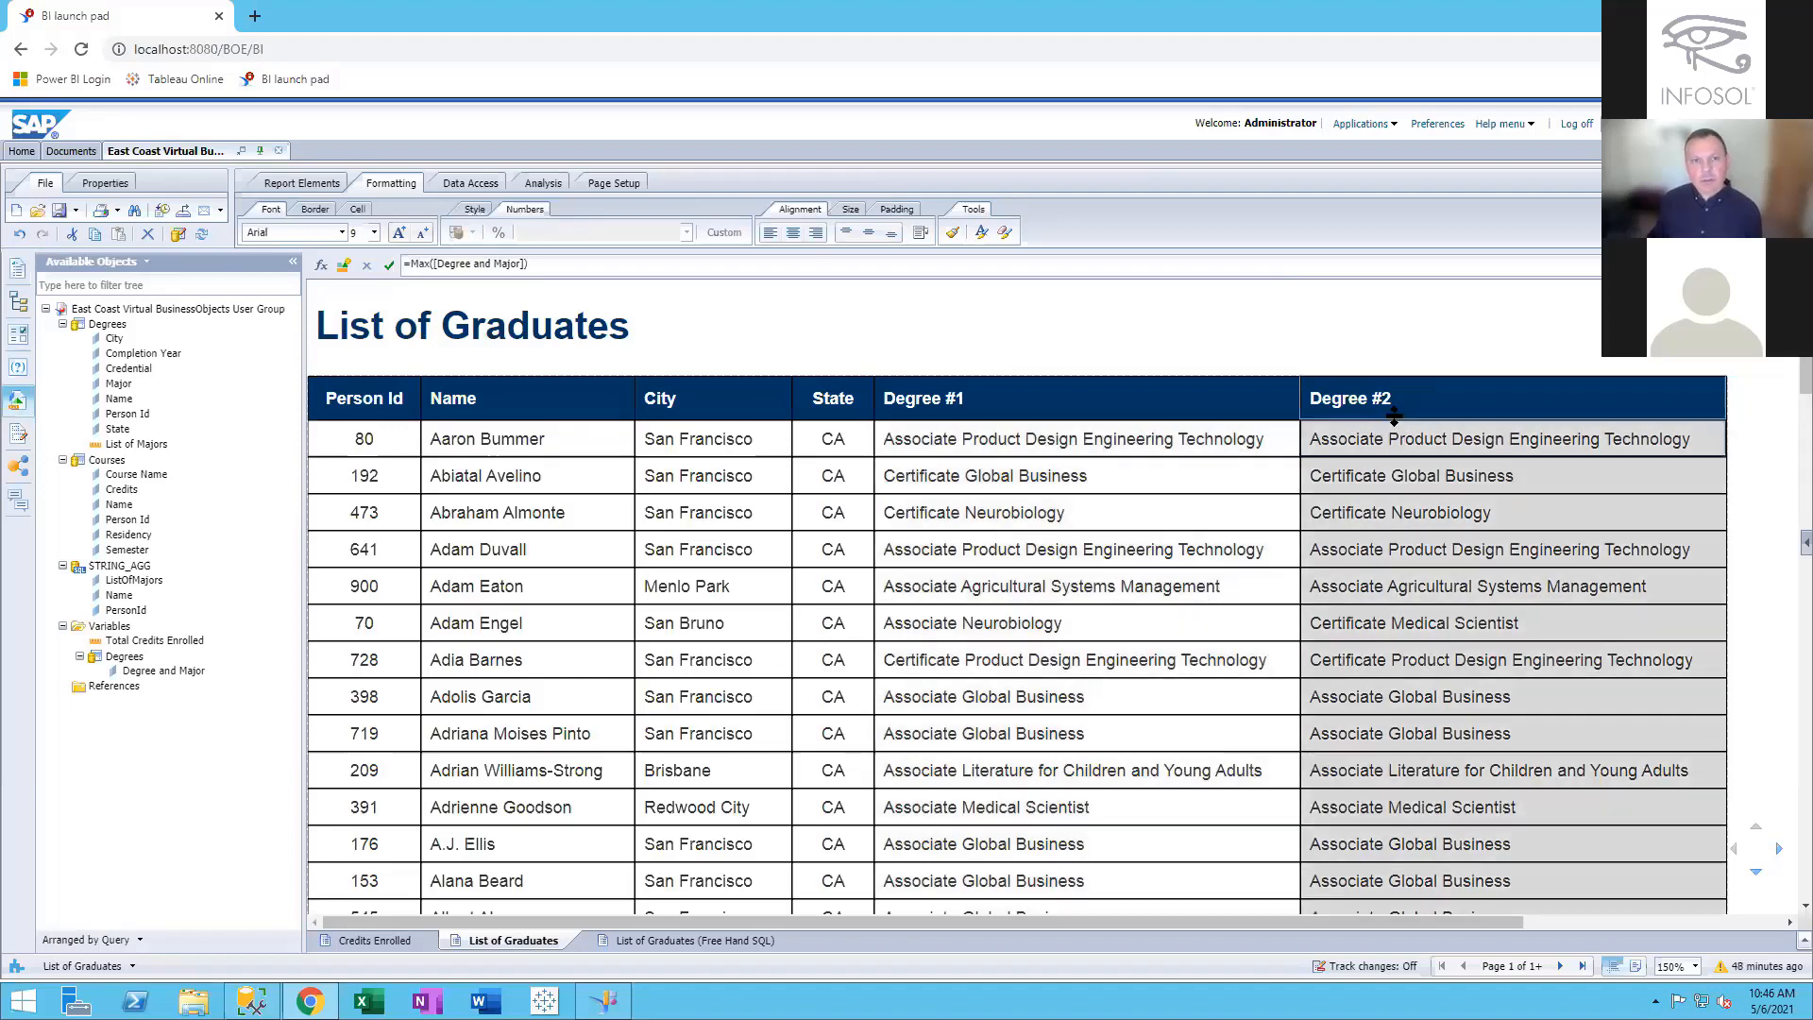
{"action": "left_click", "coordinate": [320, 265]}
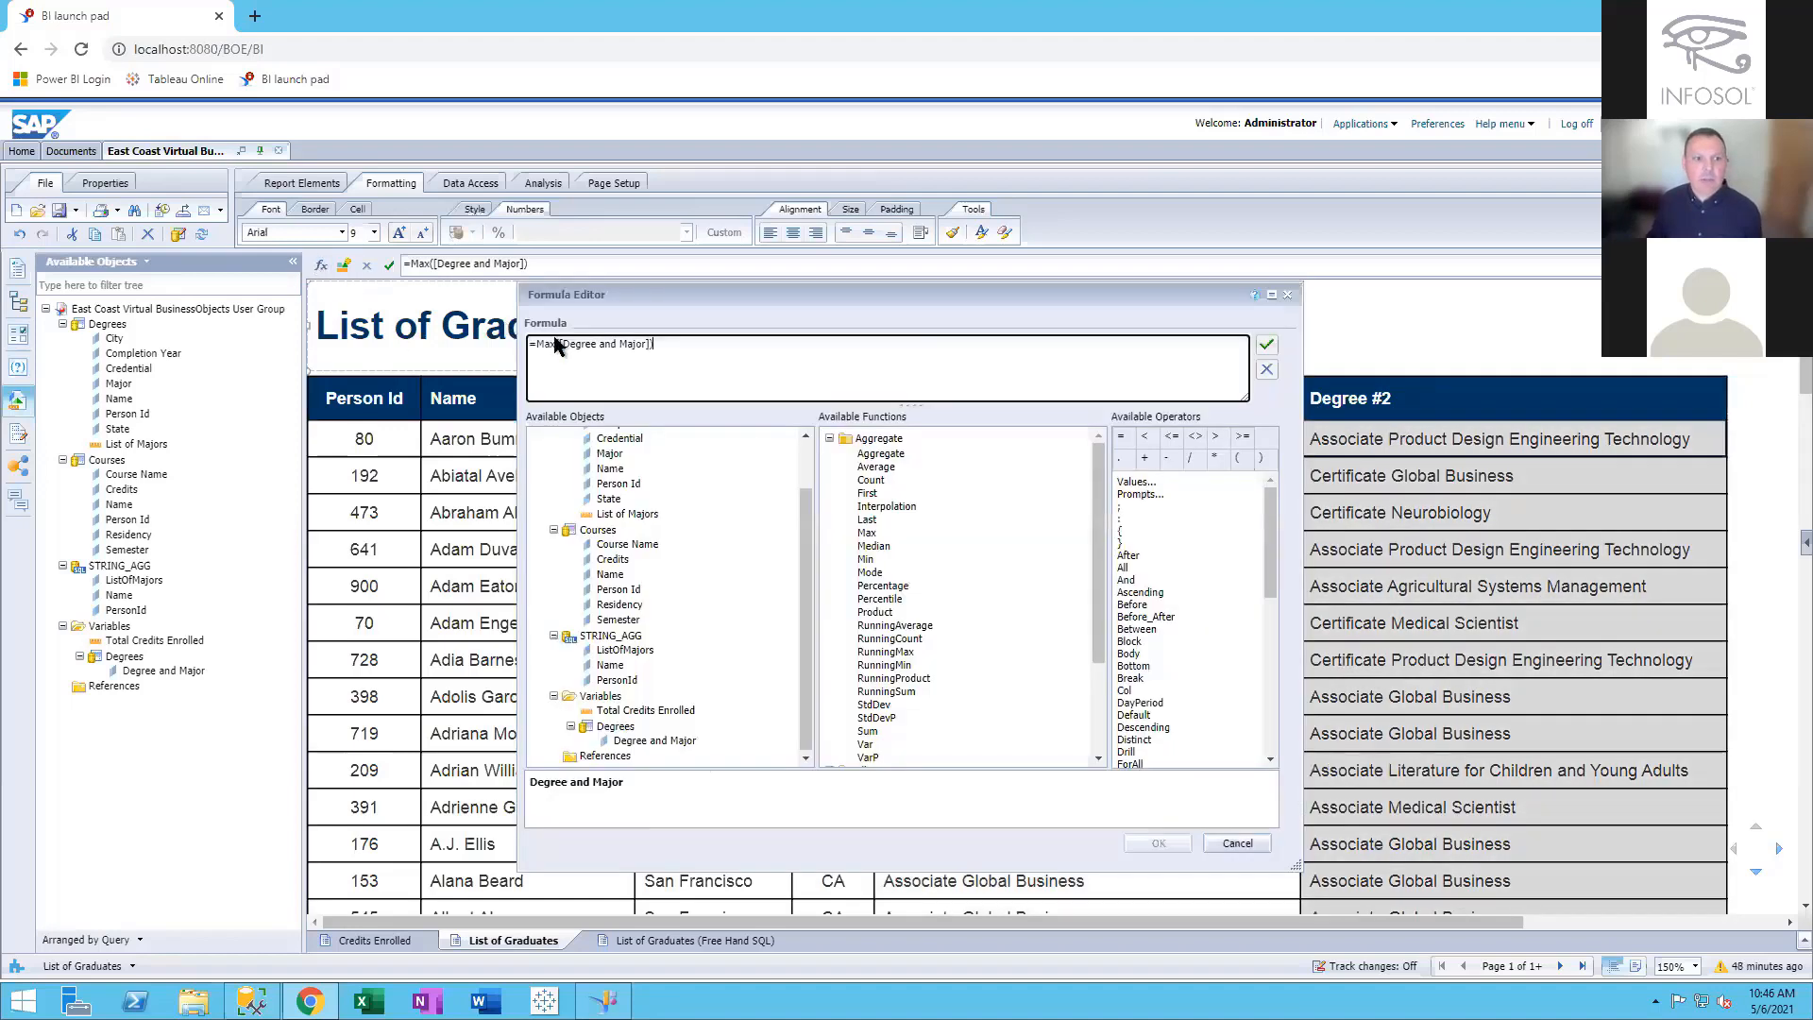
{"action": "left_click", "coordinate": [536, 346]}
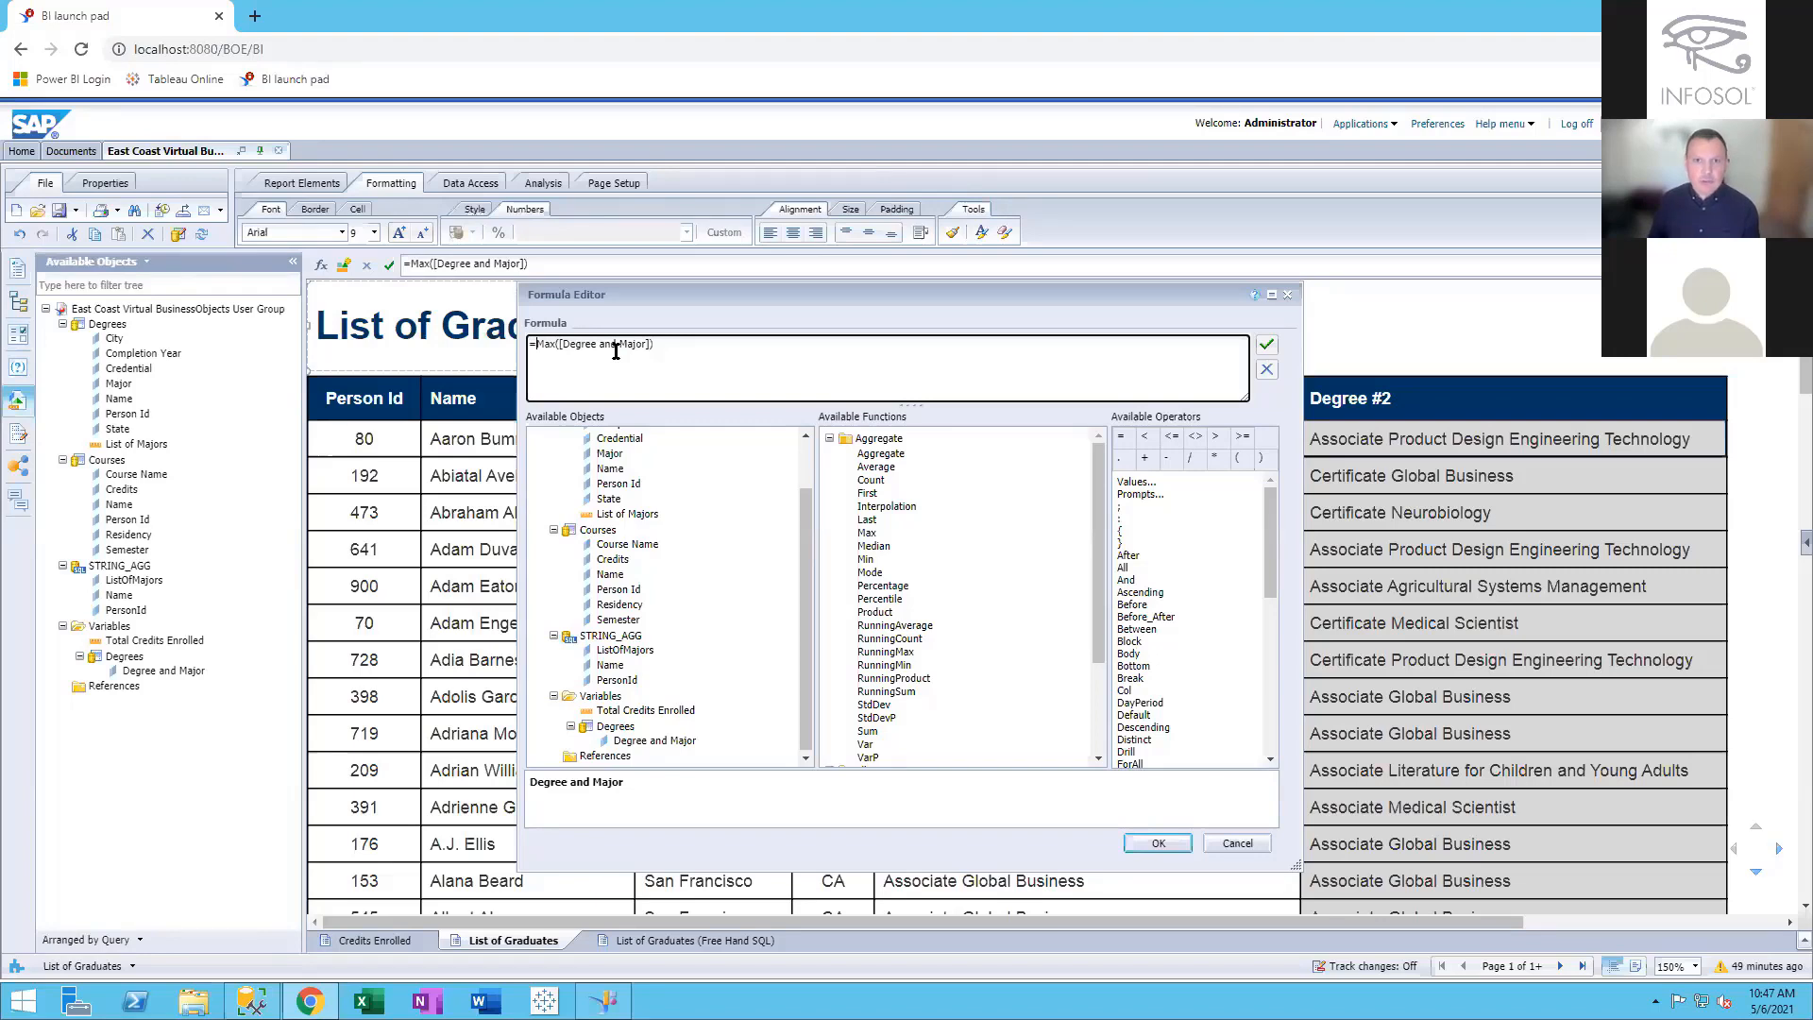
{"action": "type", "text": "if"}
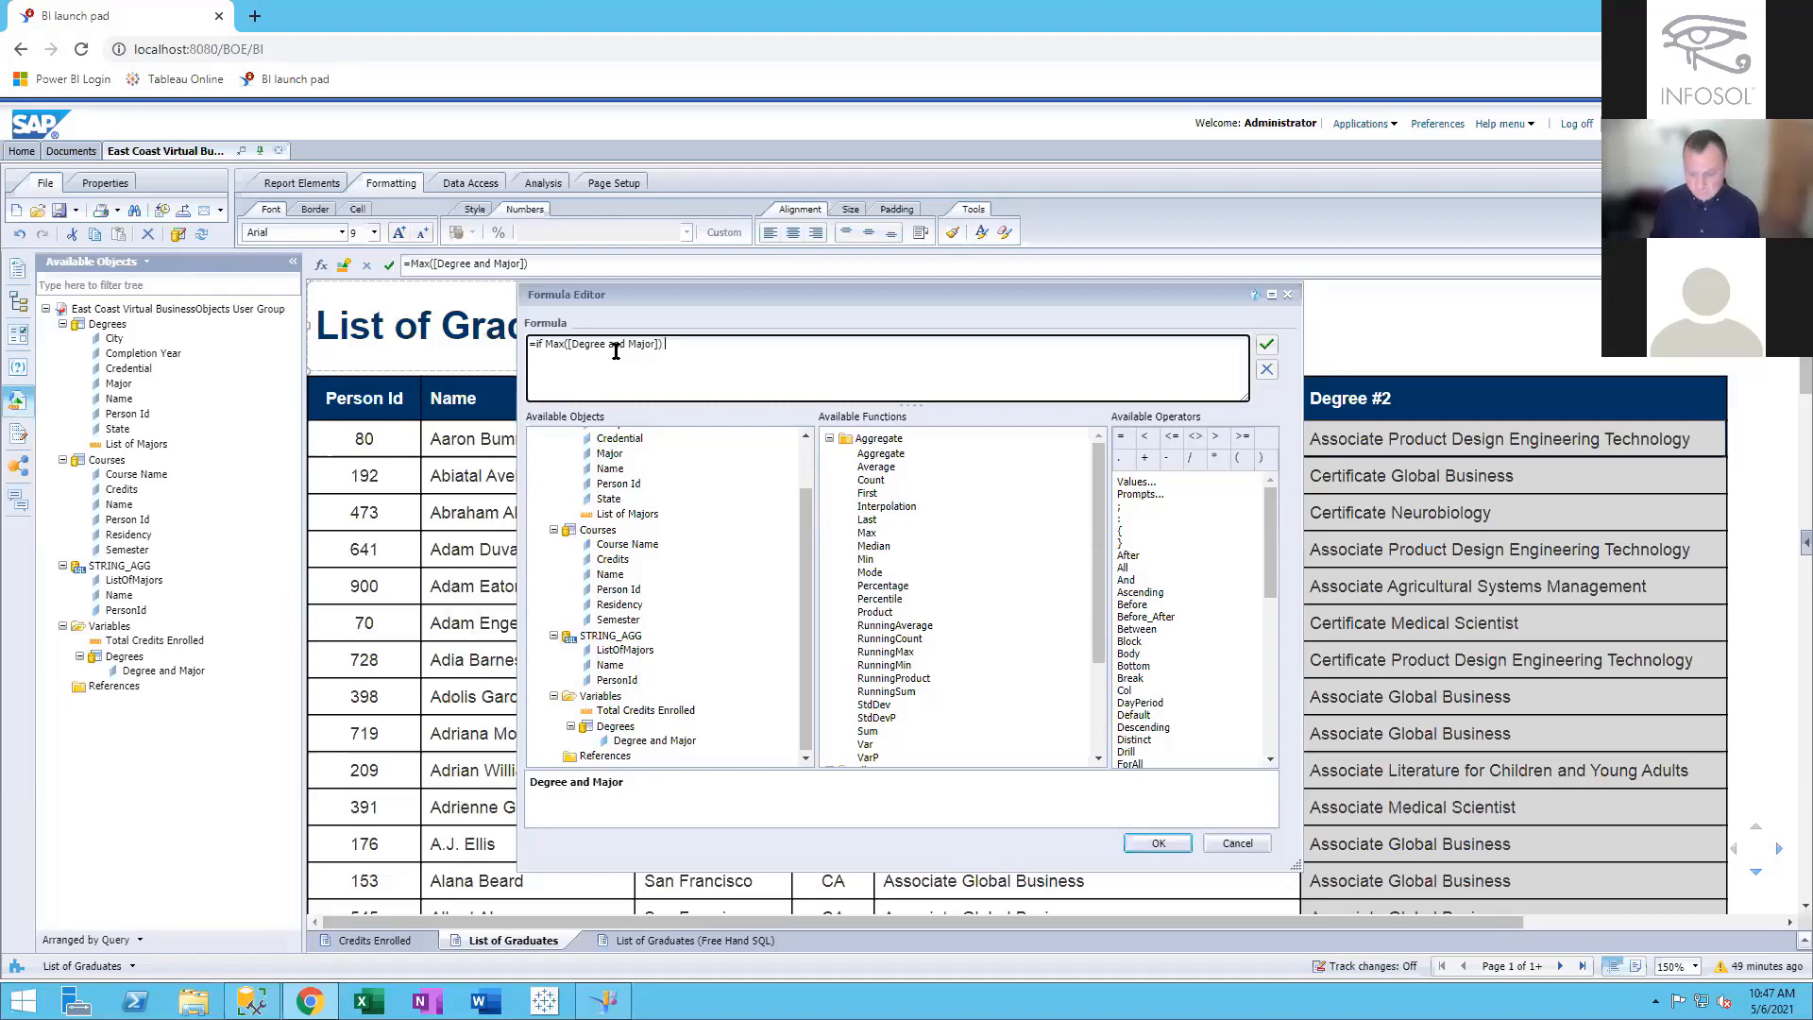
{"action": "type", "text": "<>"}
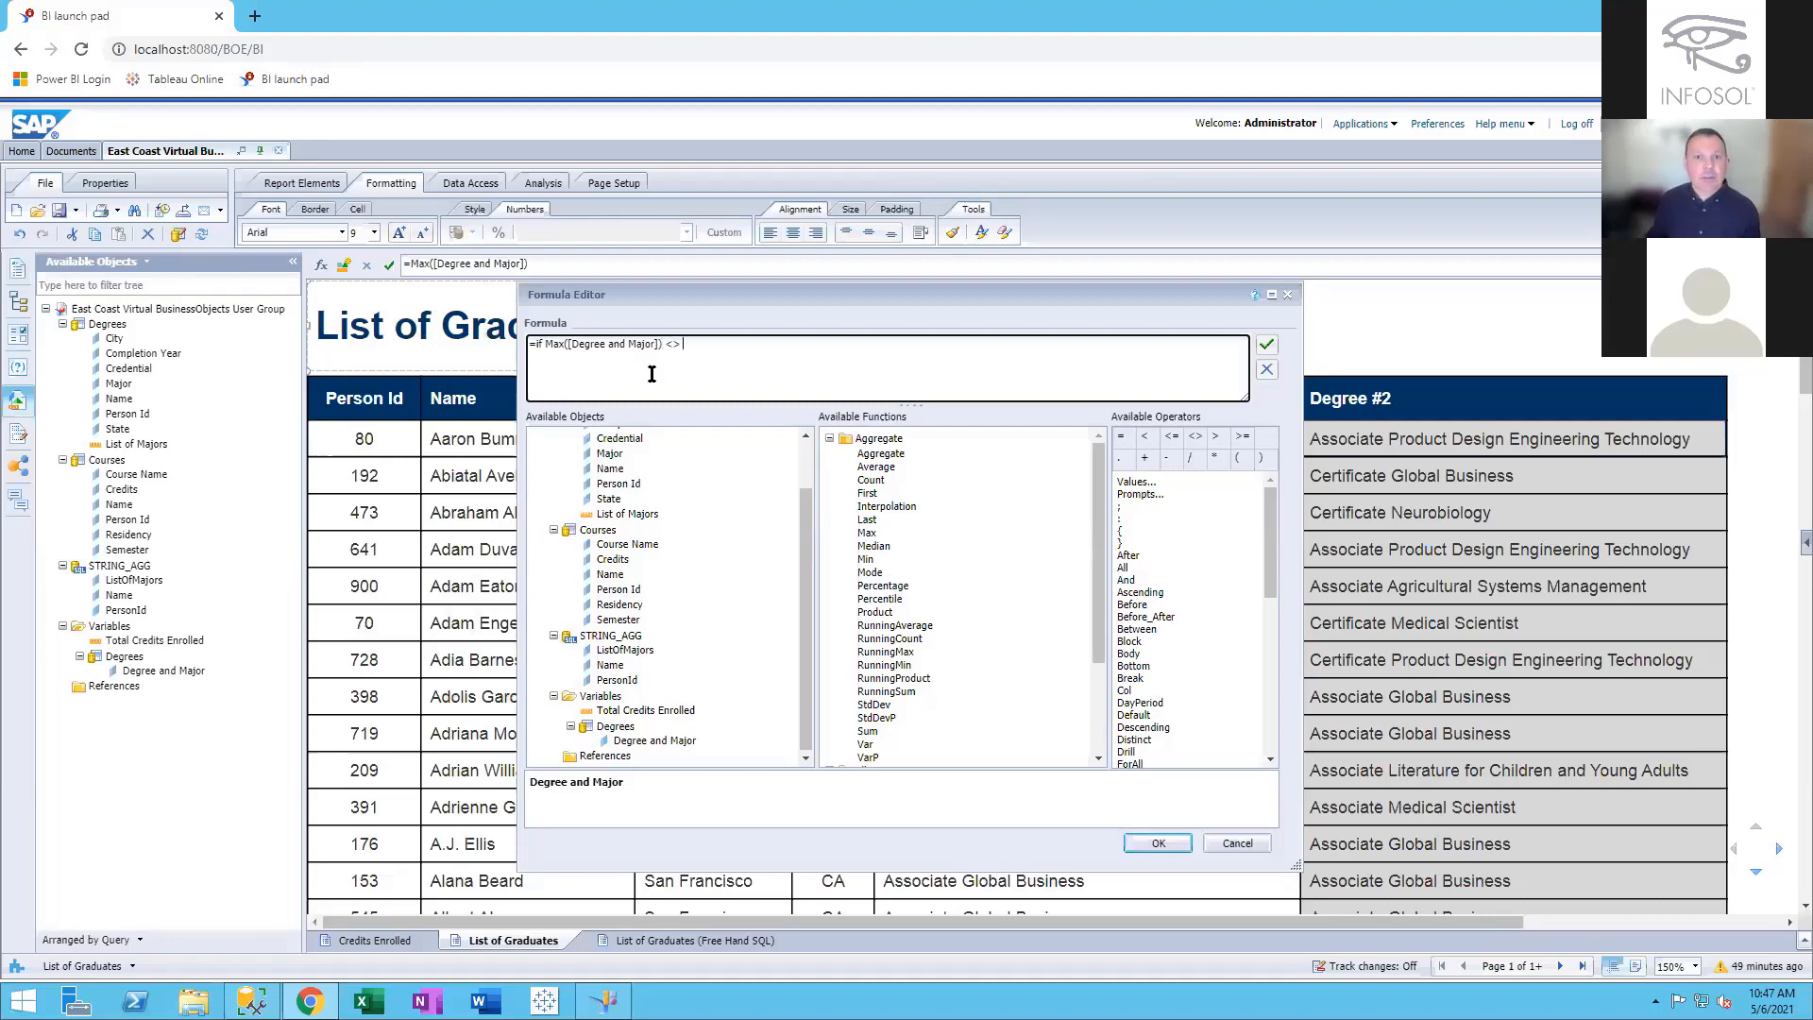
{"action": "double_click", "coordinate": [865, 559]}
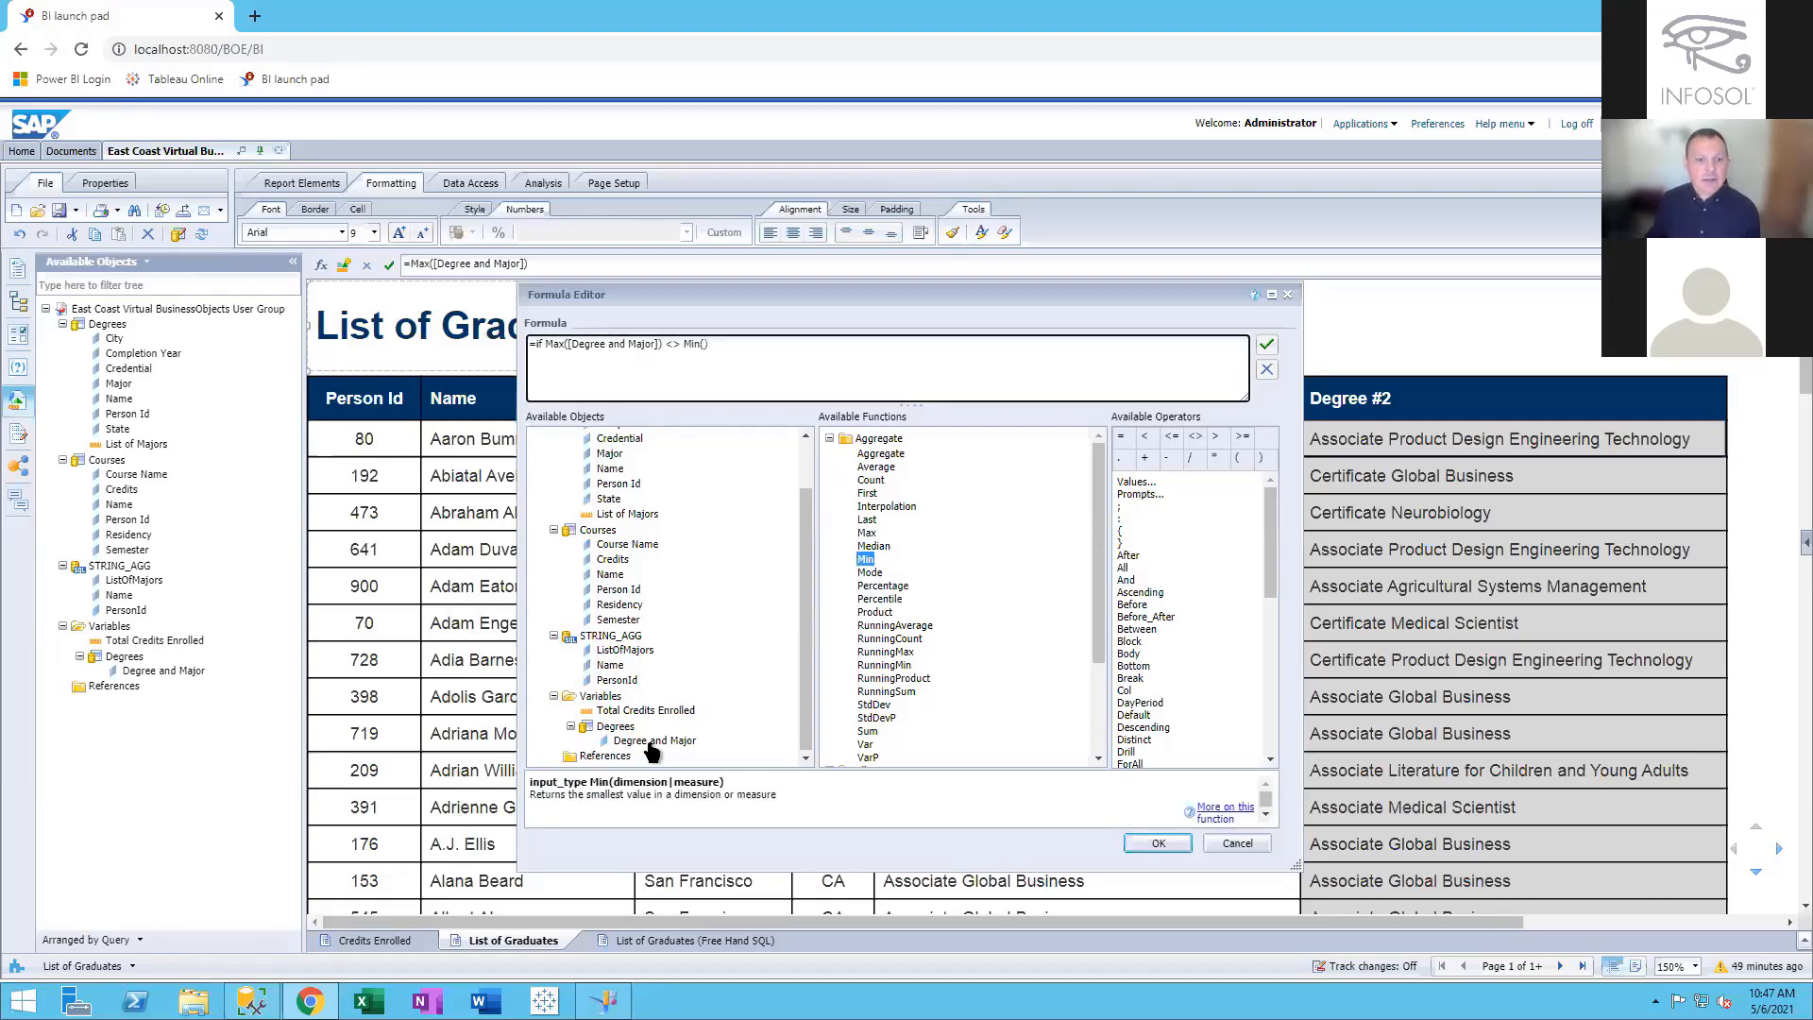
{"action": "double_click", "coordinate": [652, 742]}
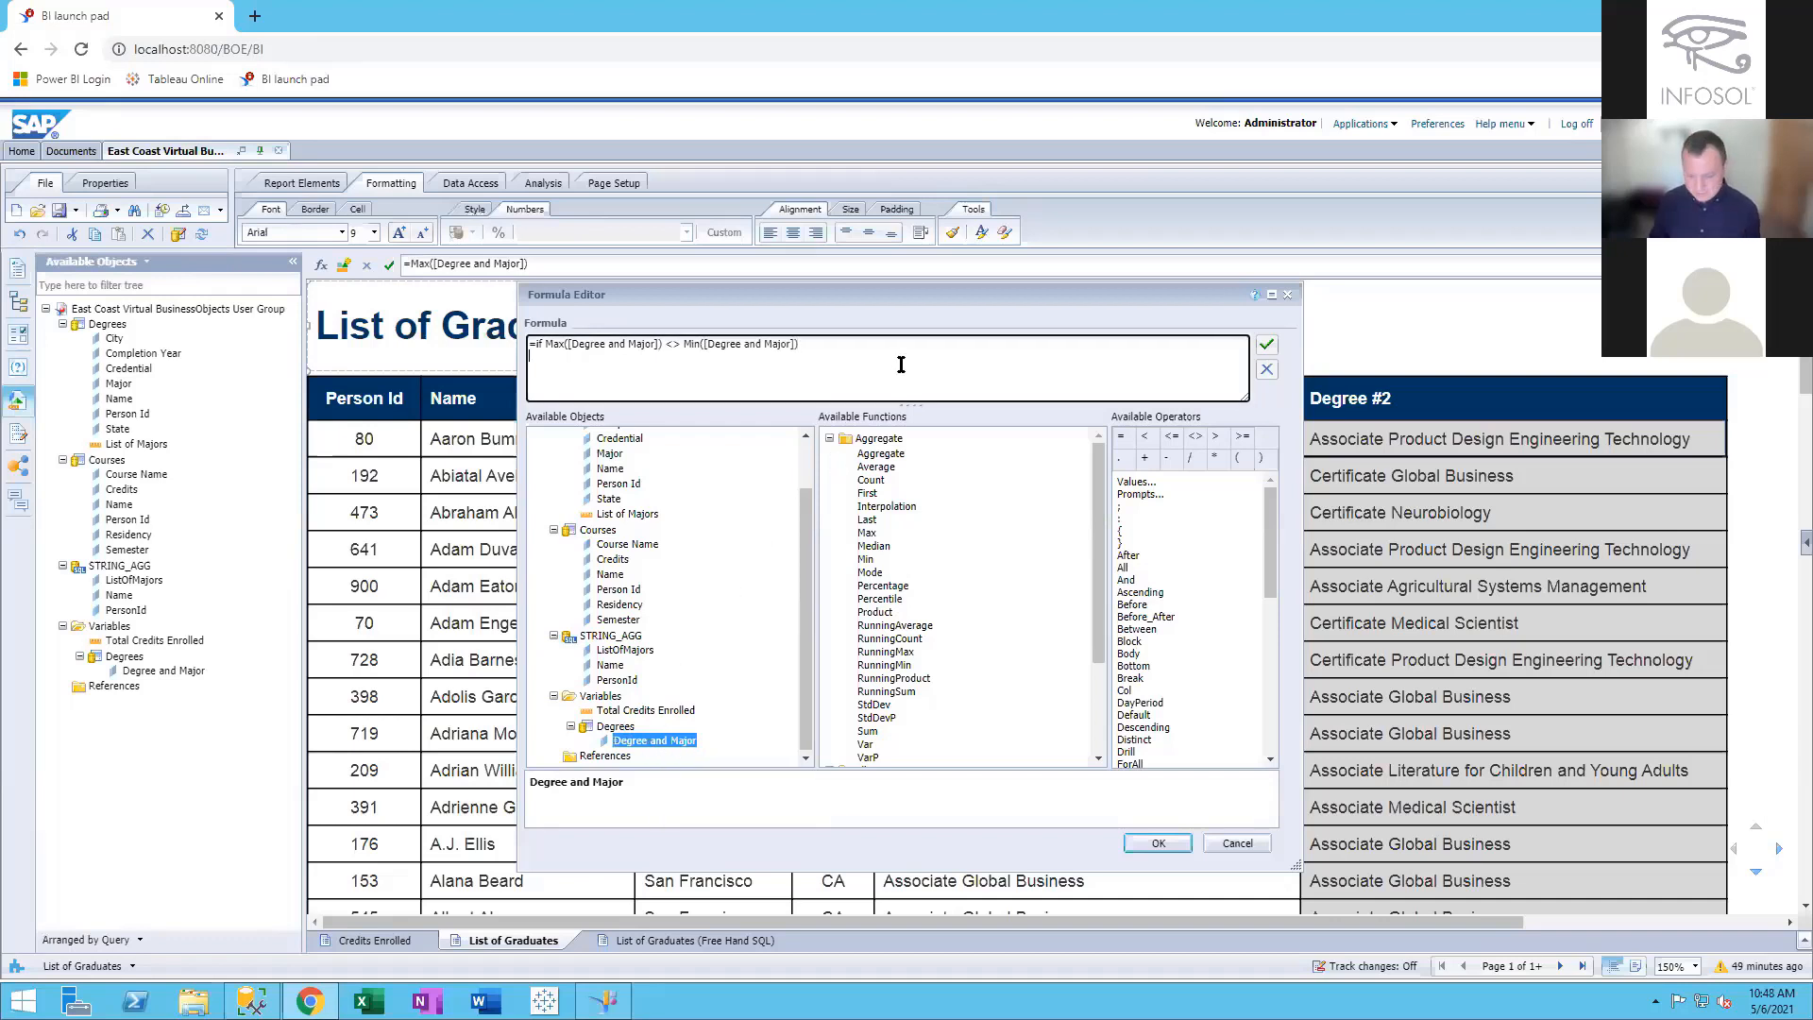
{"action": "type", "text": "then max"}
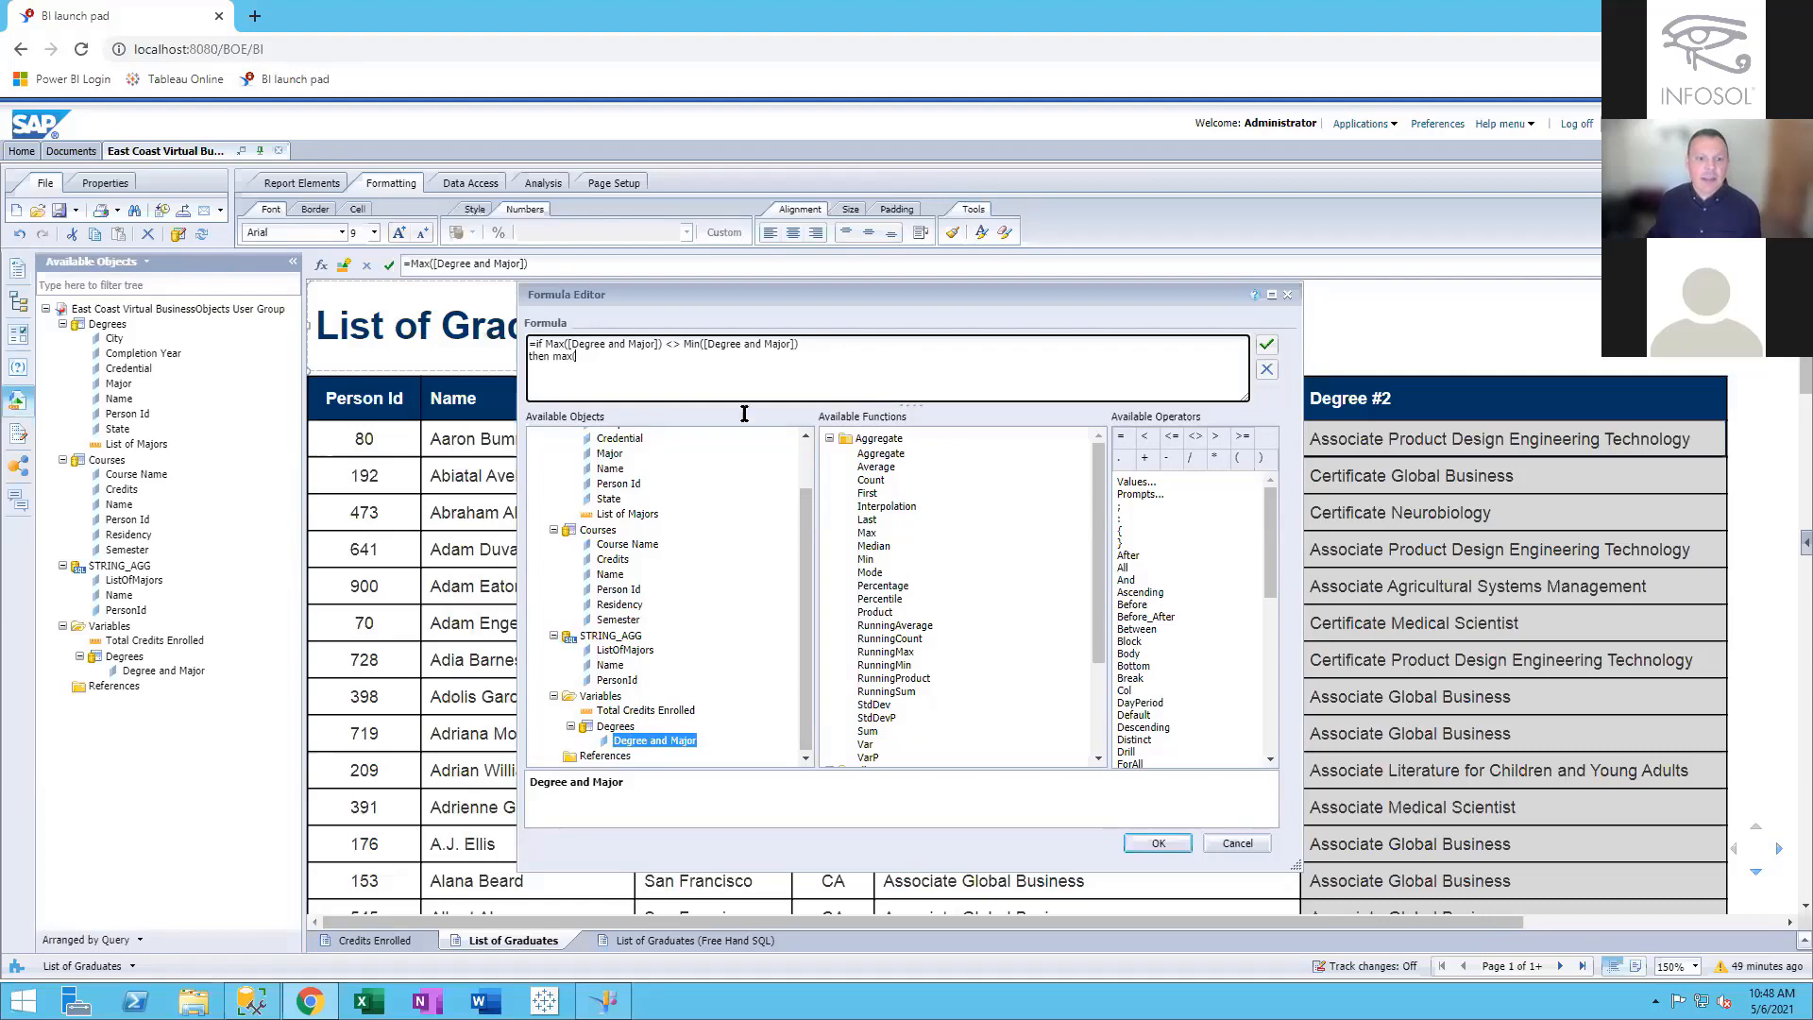
{"action": "type", "text": "("}
{"action": "double_click", "coordinate": [637, 742]}
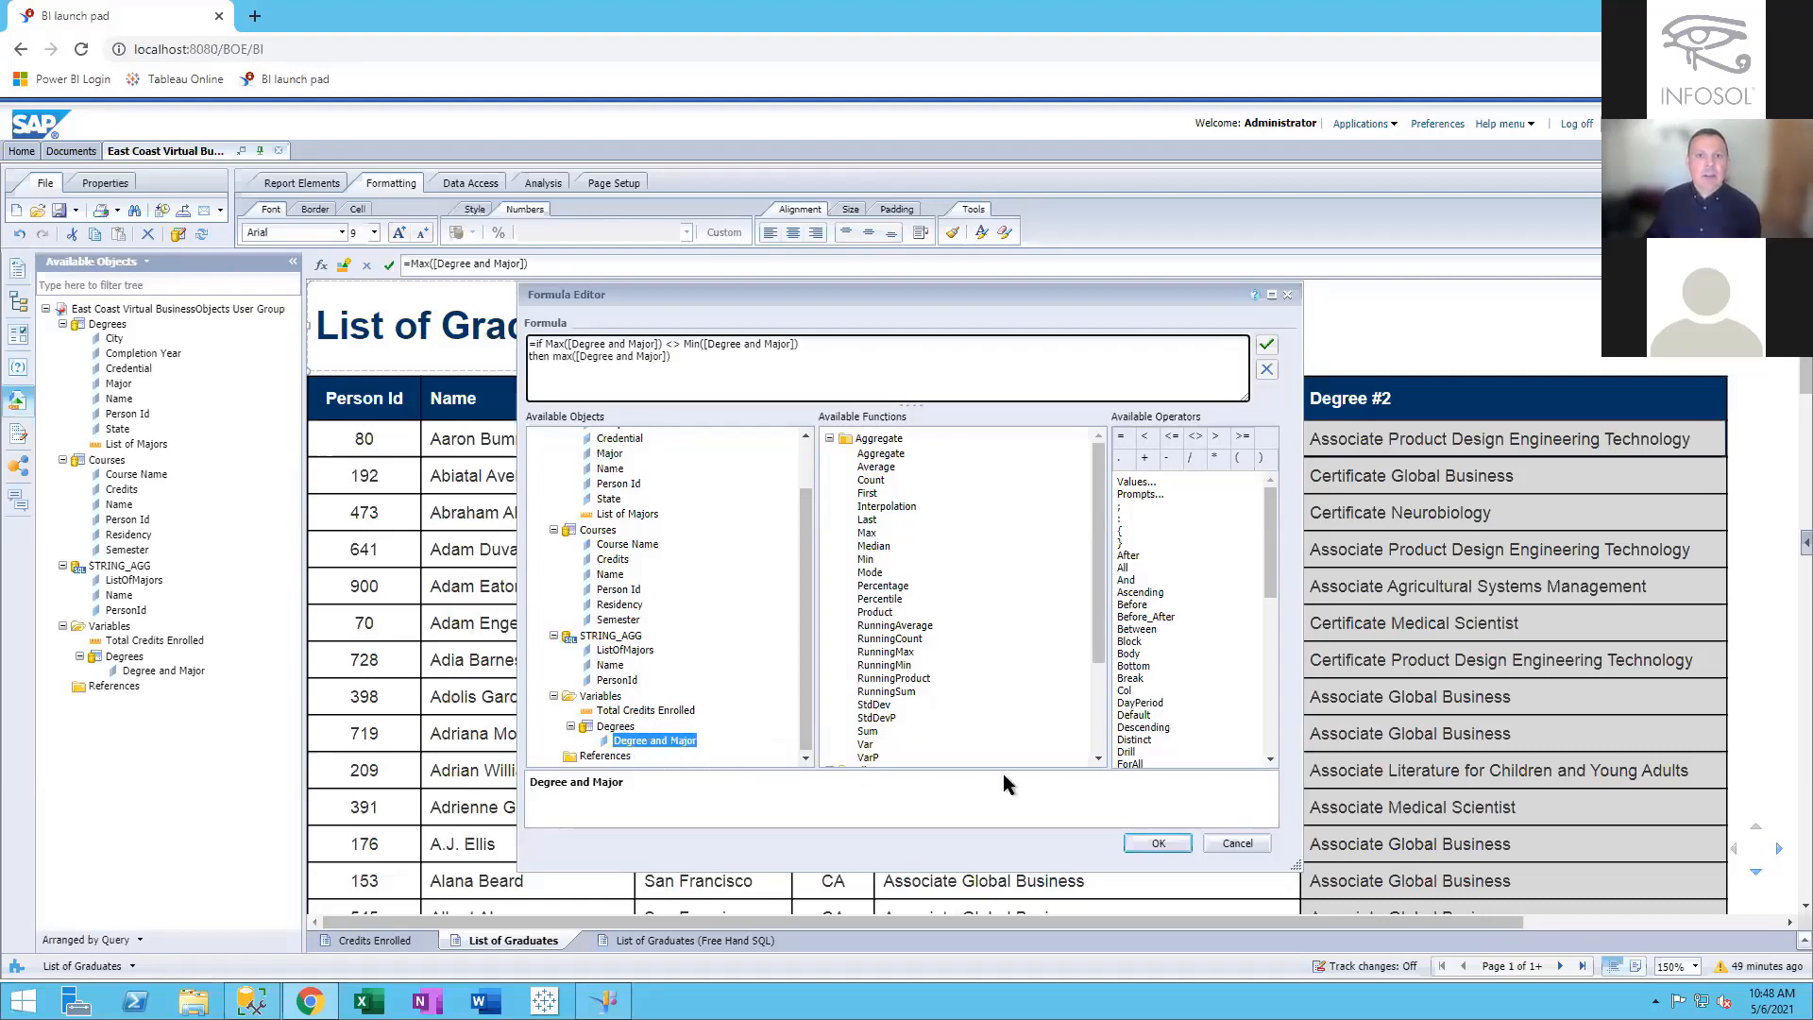
{"action": "left_click", "coordinate": [1152, 842]}
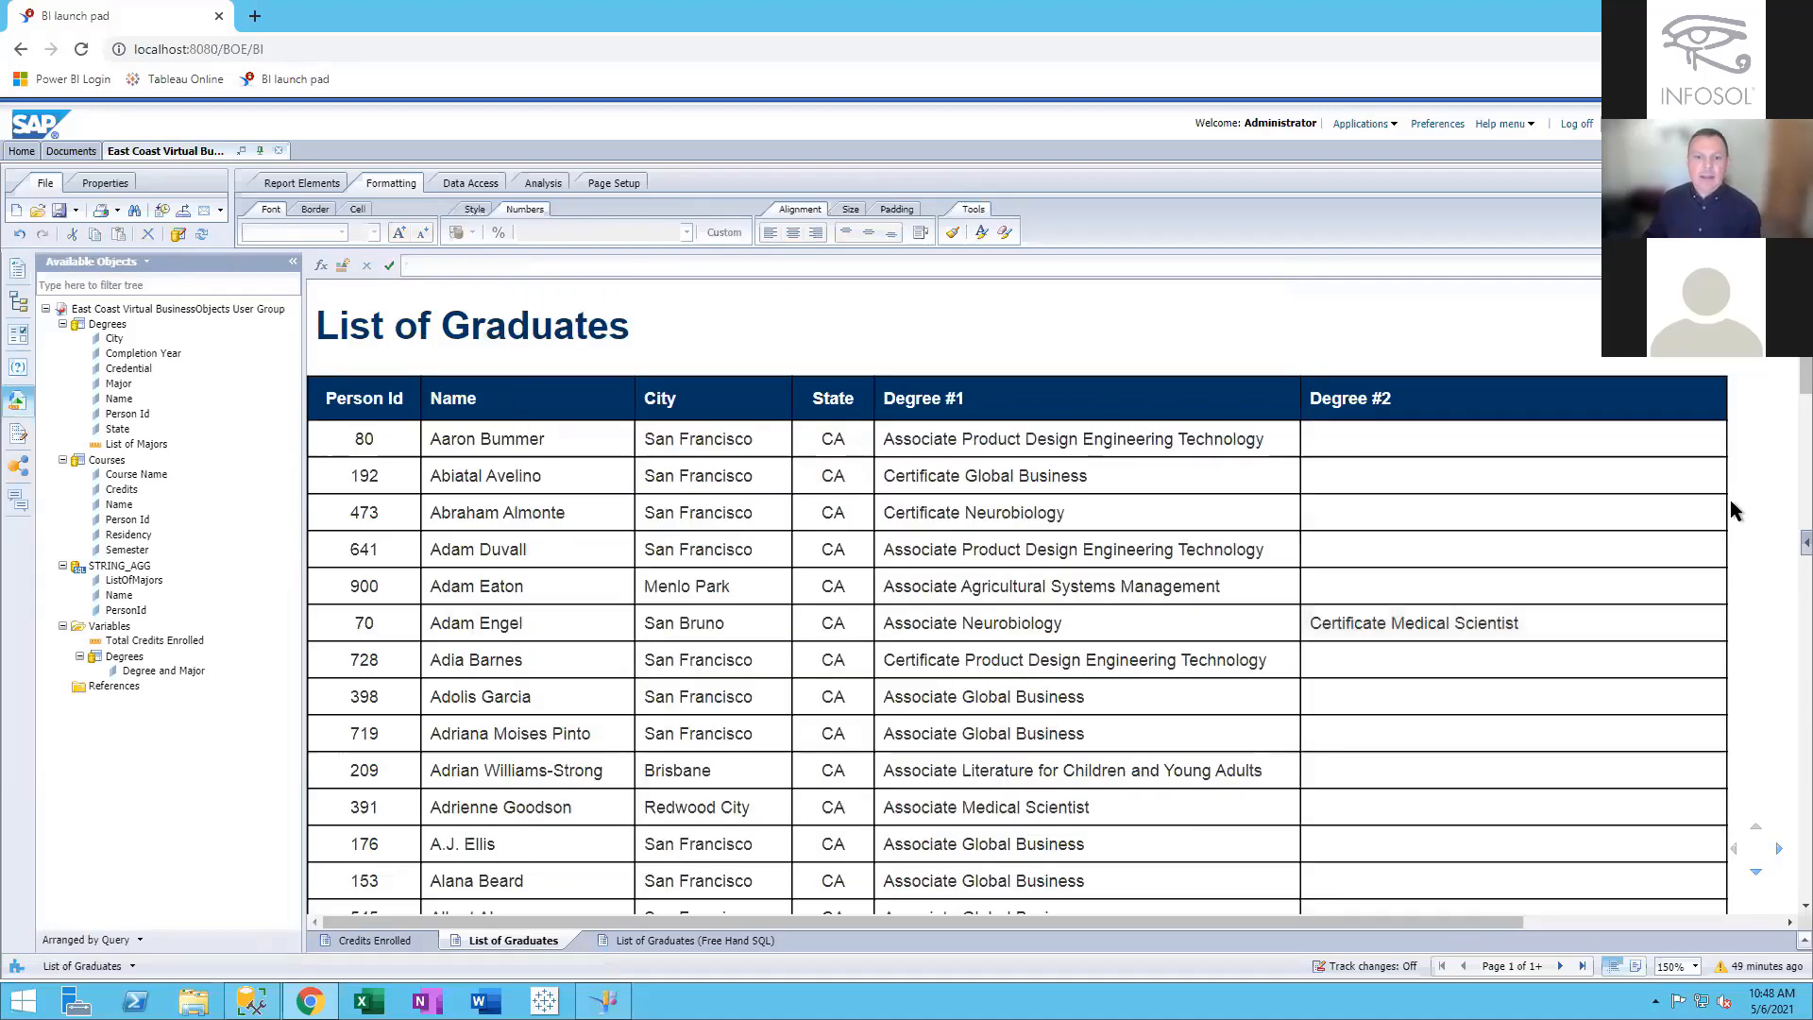
Look through the graduates' rows to check which people have an entry under Degree #2
{"action": "scroll", "coordinate": [1733, 510], "scroll_direction": "down", "scroll_amount": 6}
{"action": "scroll", "coordinate": [1733, 510], "scroll_direction": "down", "scroll_amount": 2}
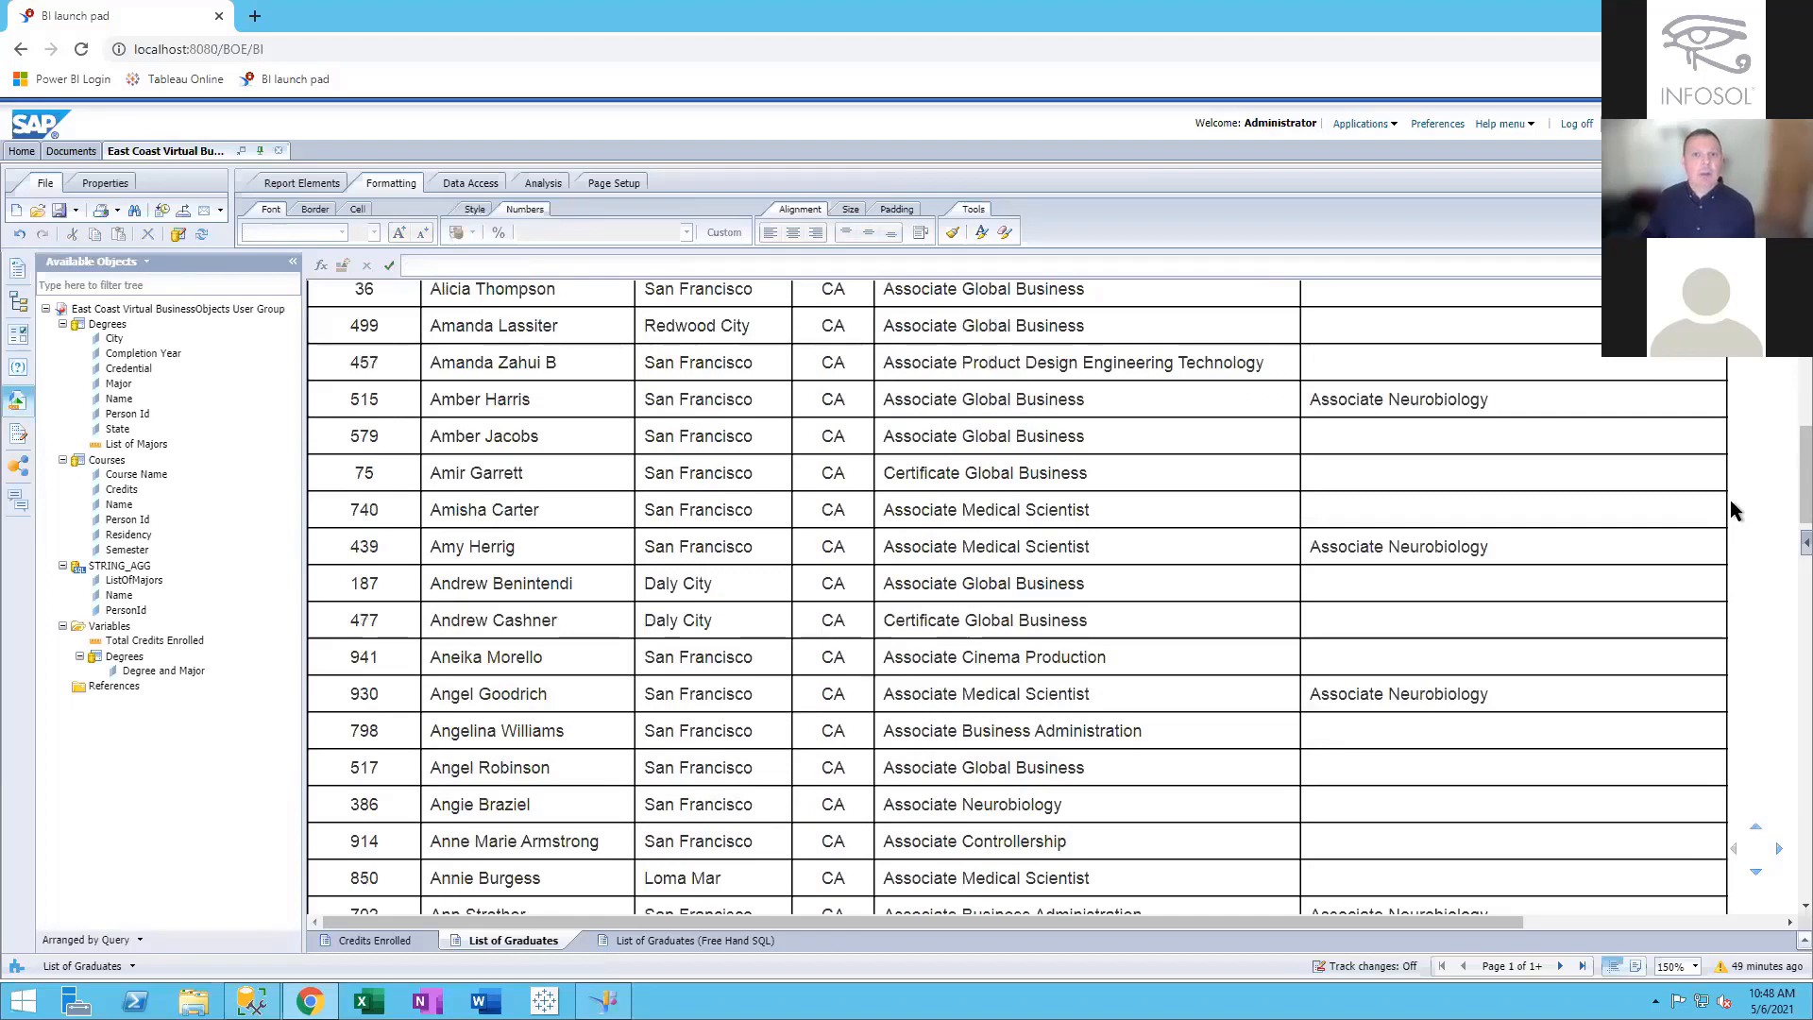
{"action": "scroll", "coordinate": [1733, 510], "scroll_direction": "down", "scroll_amount": 3}
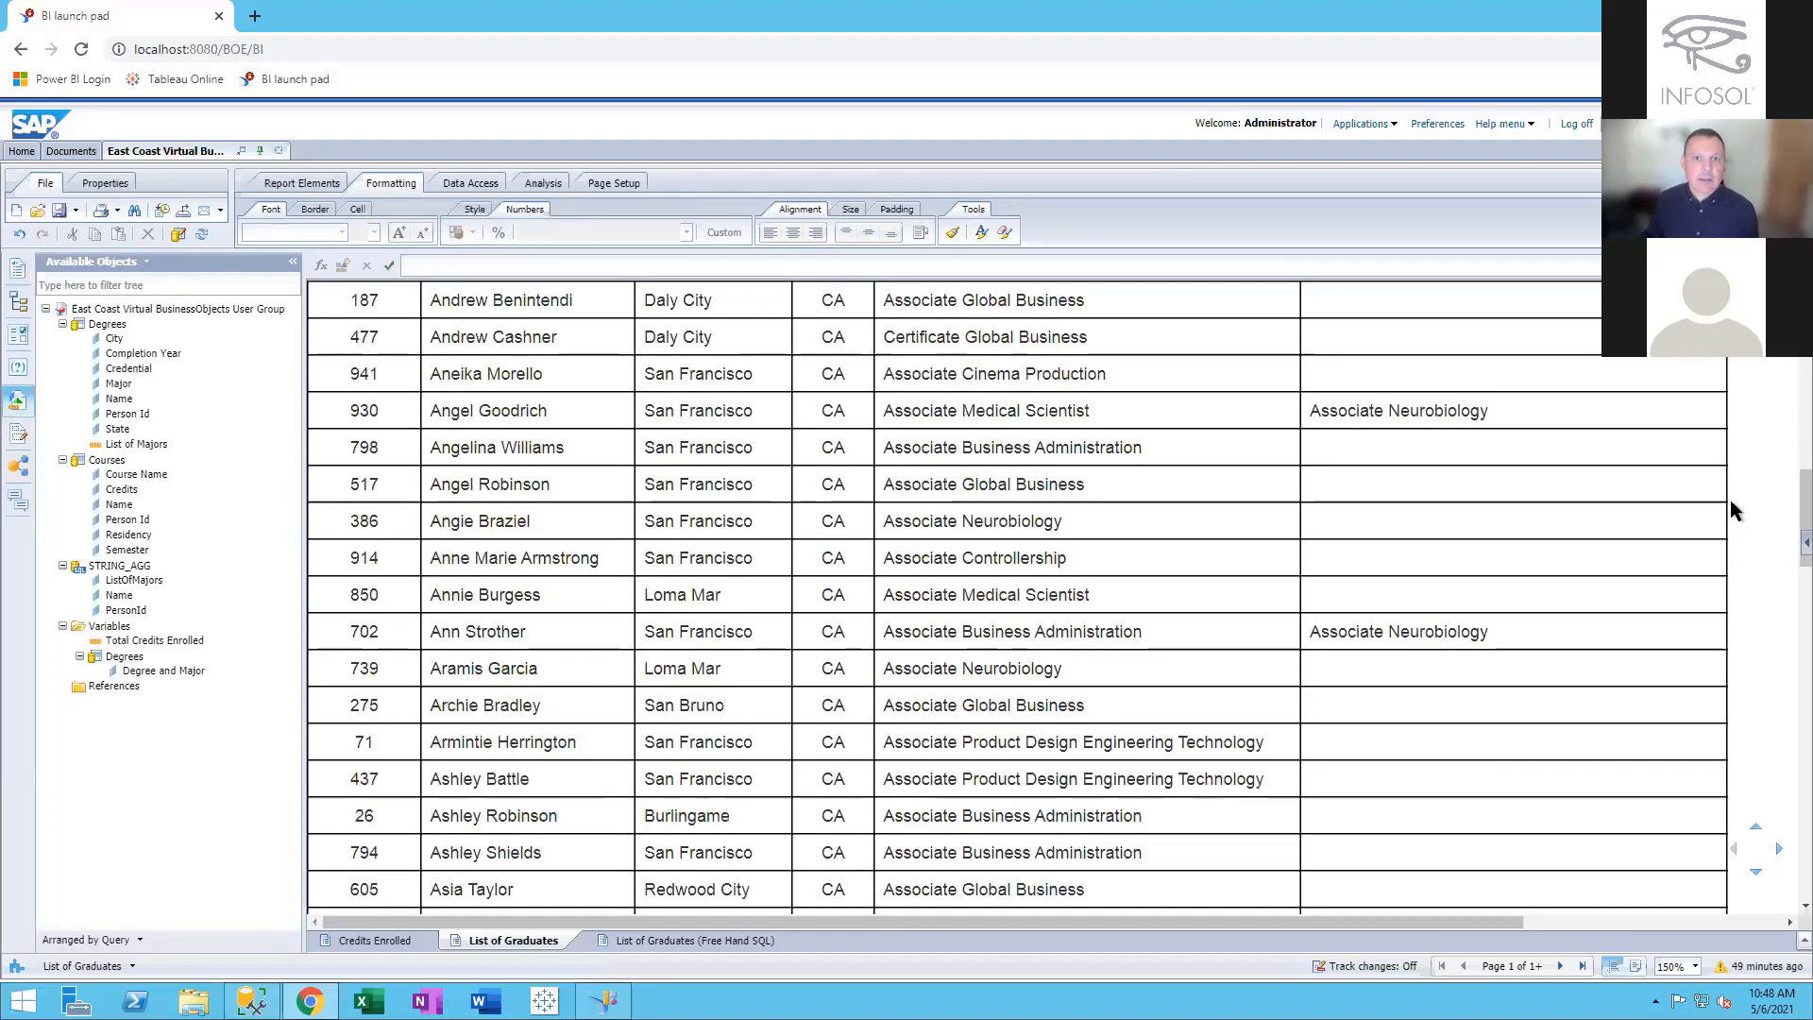
{"action": "scroll", "coordinate": [1731, 501], "scroll_direction": "down", "scroll_amount": 3}
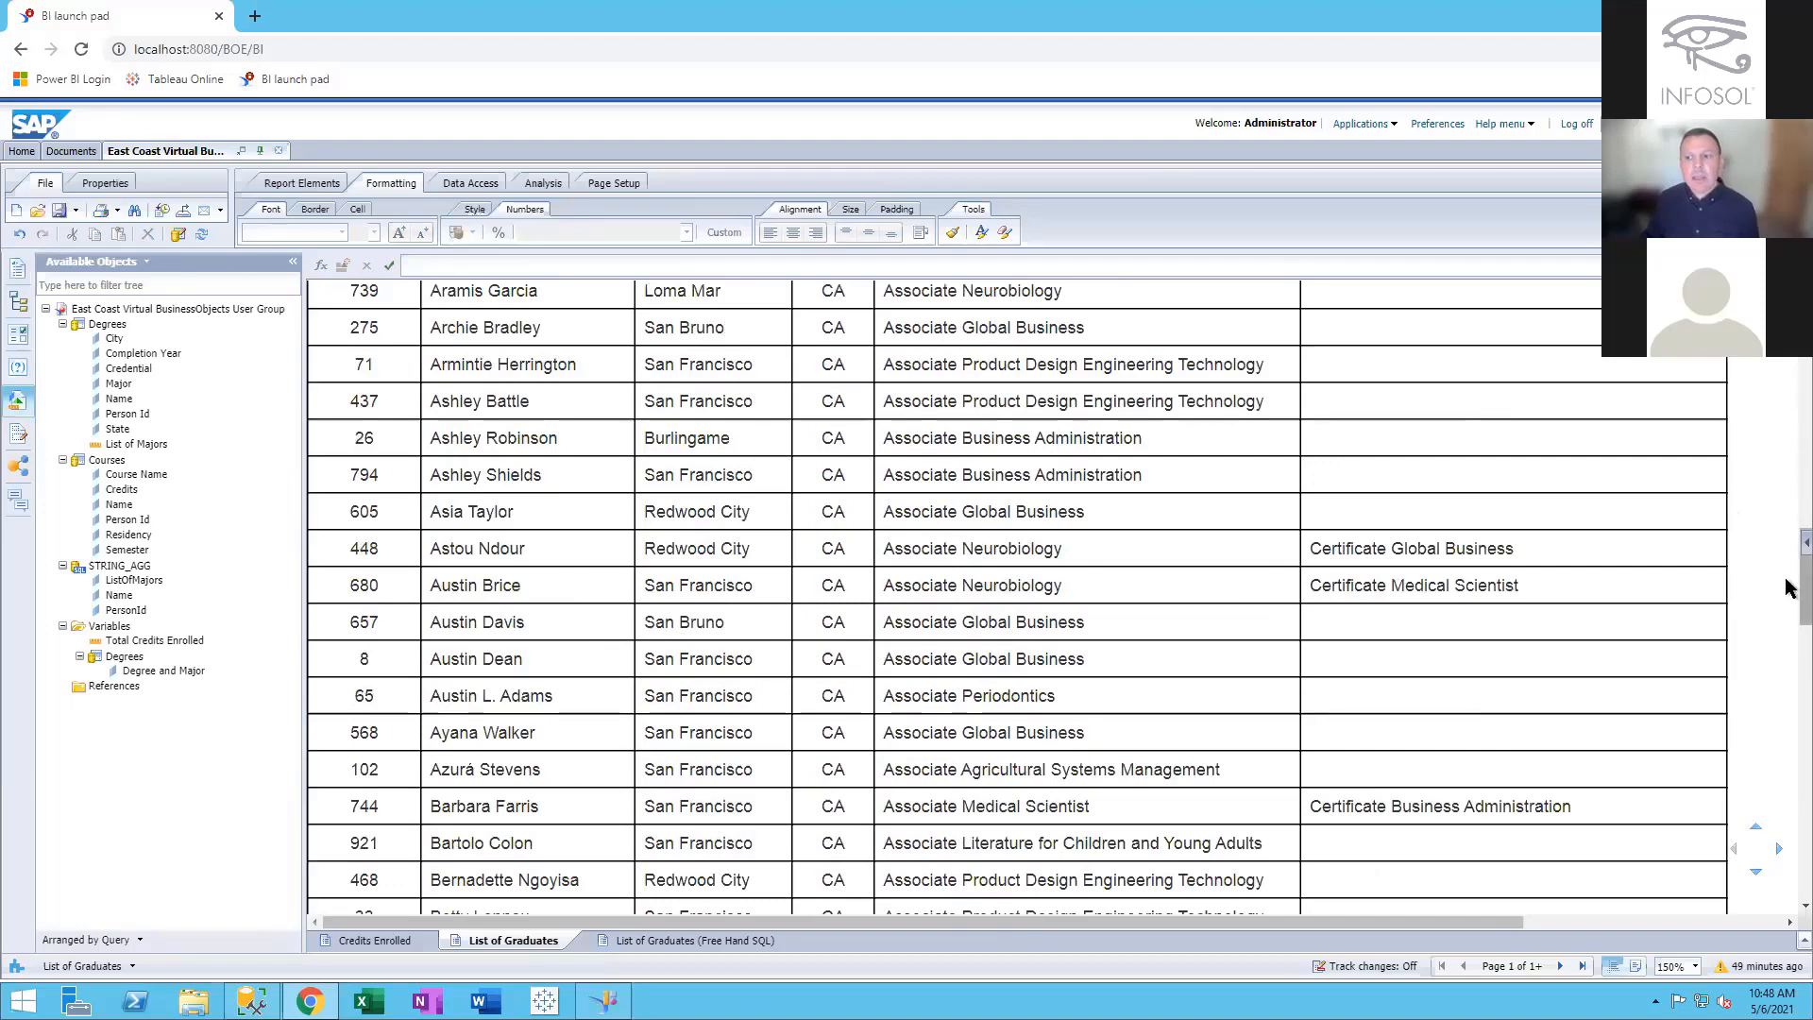
{"action": "left_click_drag", "start_coordinate": [1804, 578], "coordinate": [1804, 350]}
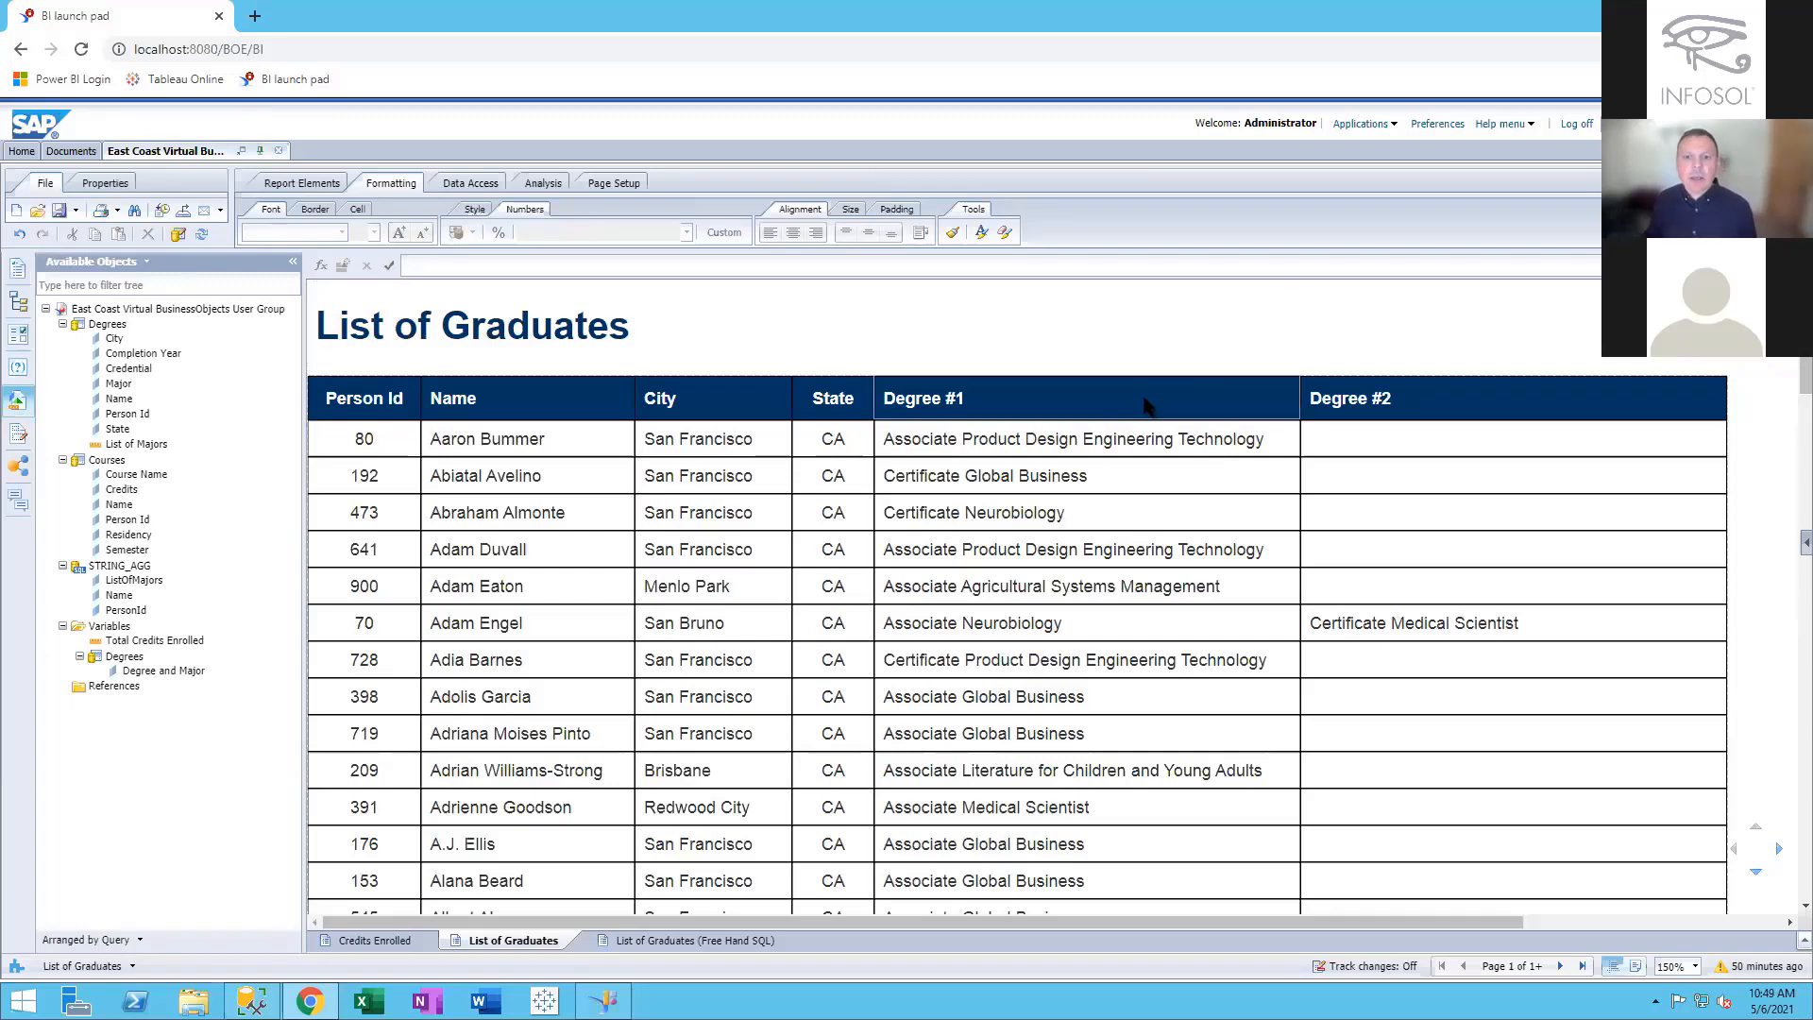
Delete the Degree #1 and Degree #2 columns from the graduates table together
{"action": "left_click", "coordinate": [1115, 442]}
{"action": "left_click", "coordinate": [1401, 442]}
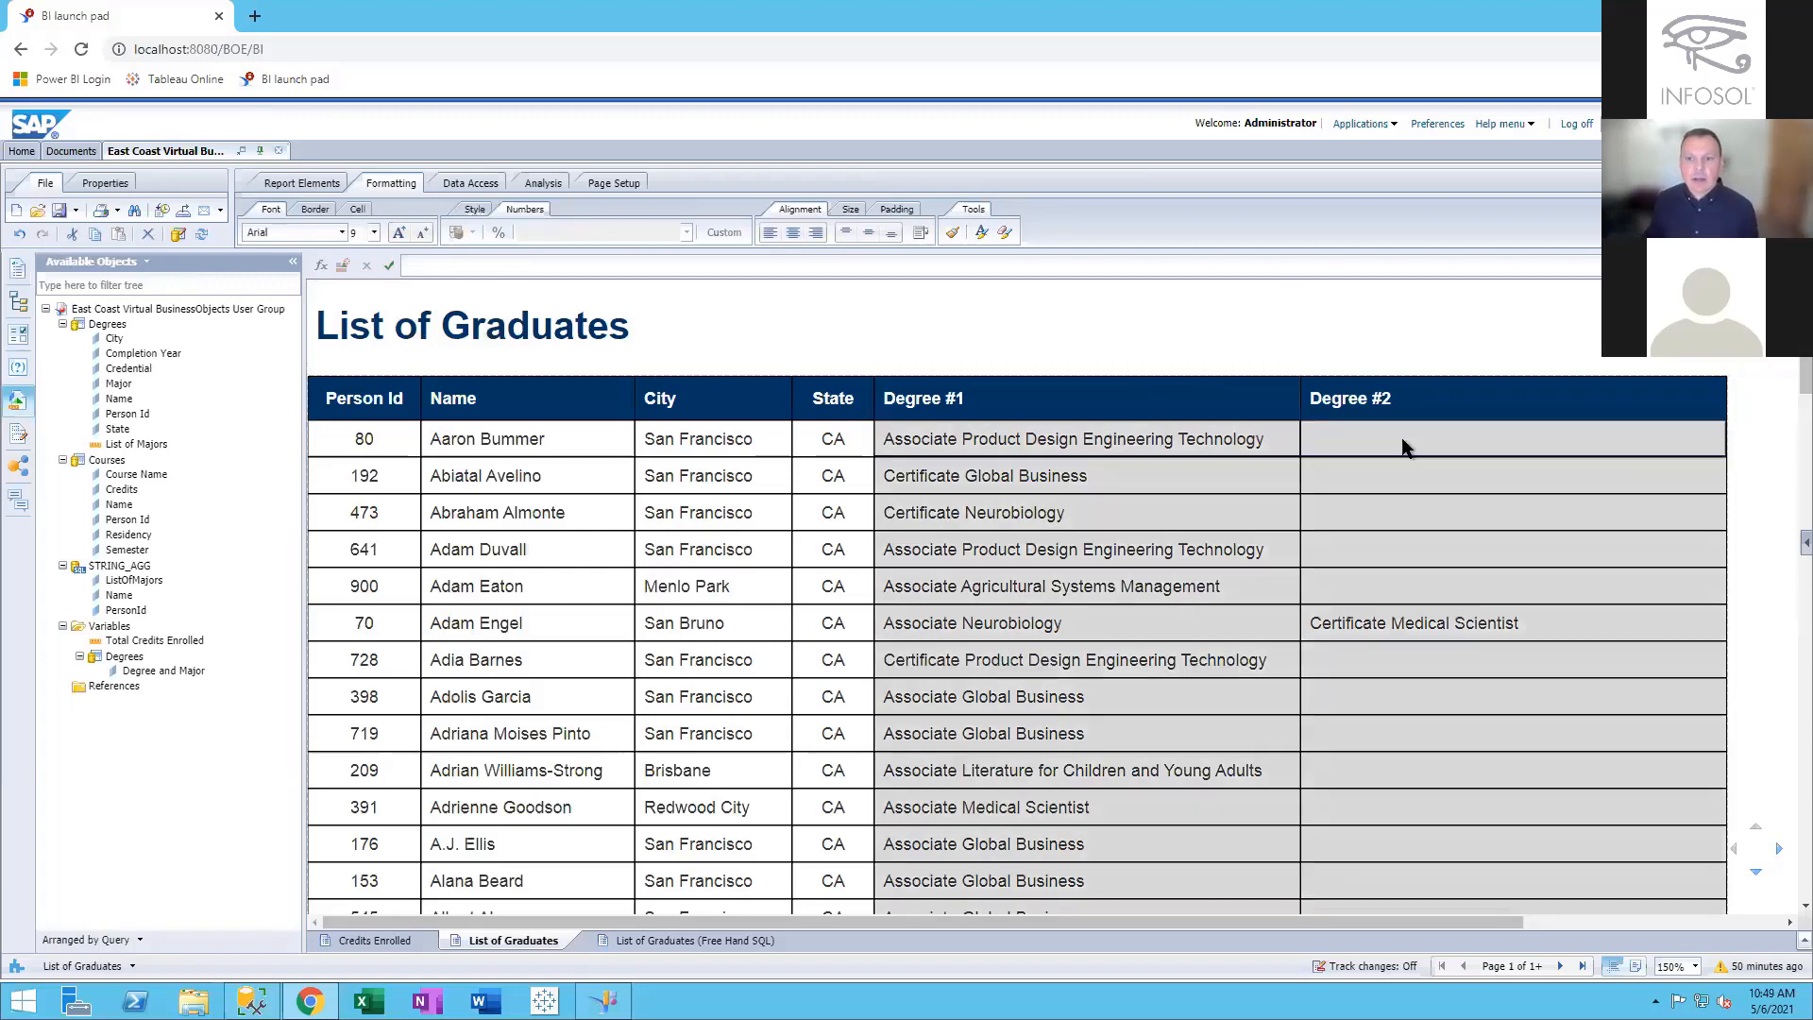
{"action": "right_click", "coordinate": [1402, 439]}
{"action": "left_click", "coordinate": [1452, 546]}
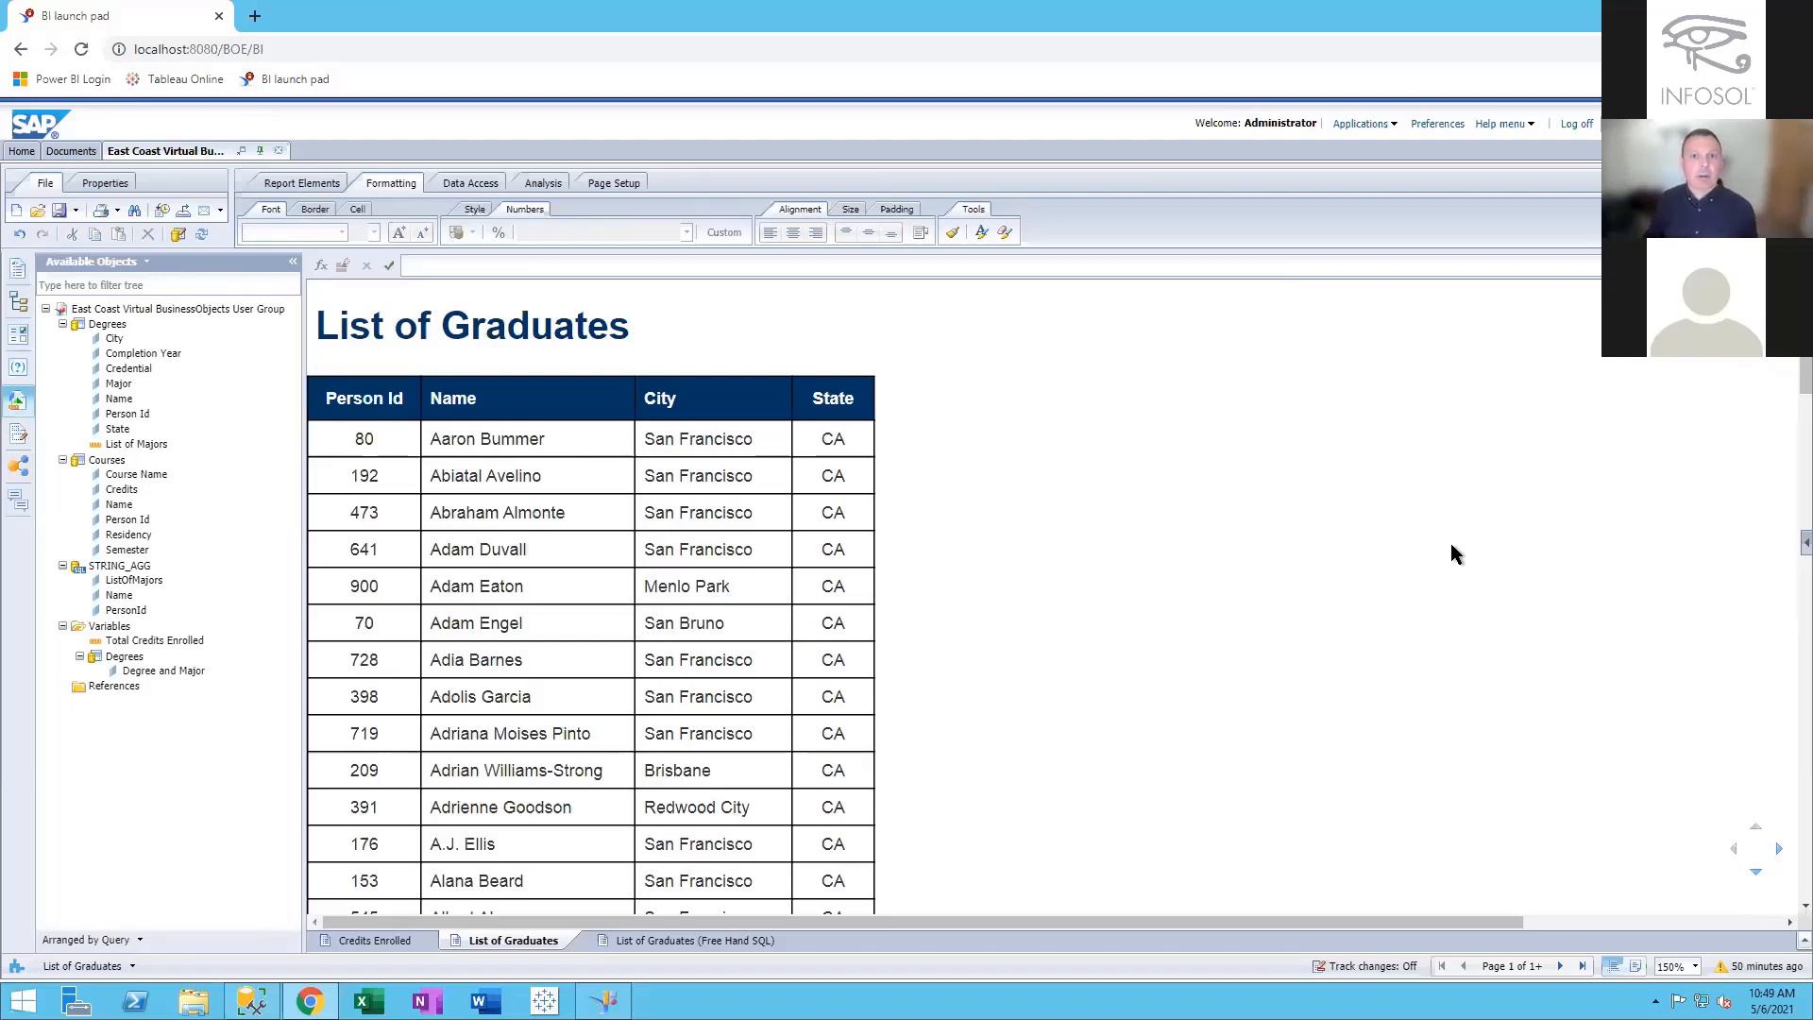
Insert two empty columns to the right of State in the graduates table and widen both
{"action": "right_click", "coordinate": [833, 449]}
{"action": "mouse_move", "coordinate": [901, 548]}
{"action": "left_click", "coordinate": [1085, 607]}
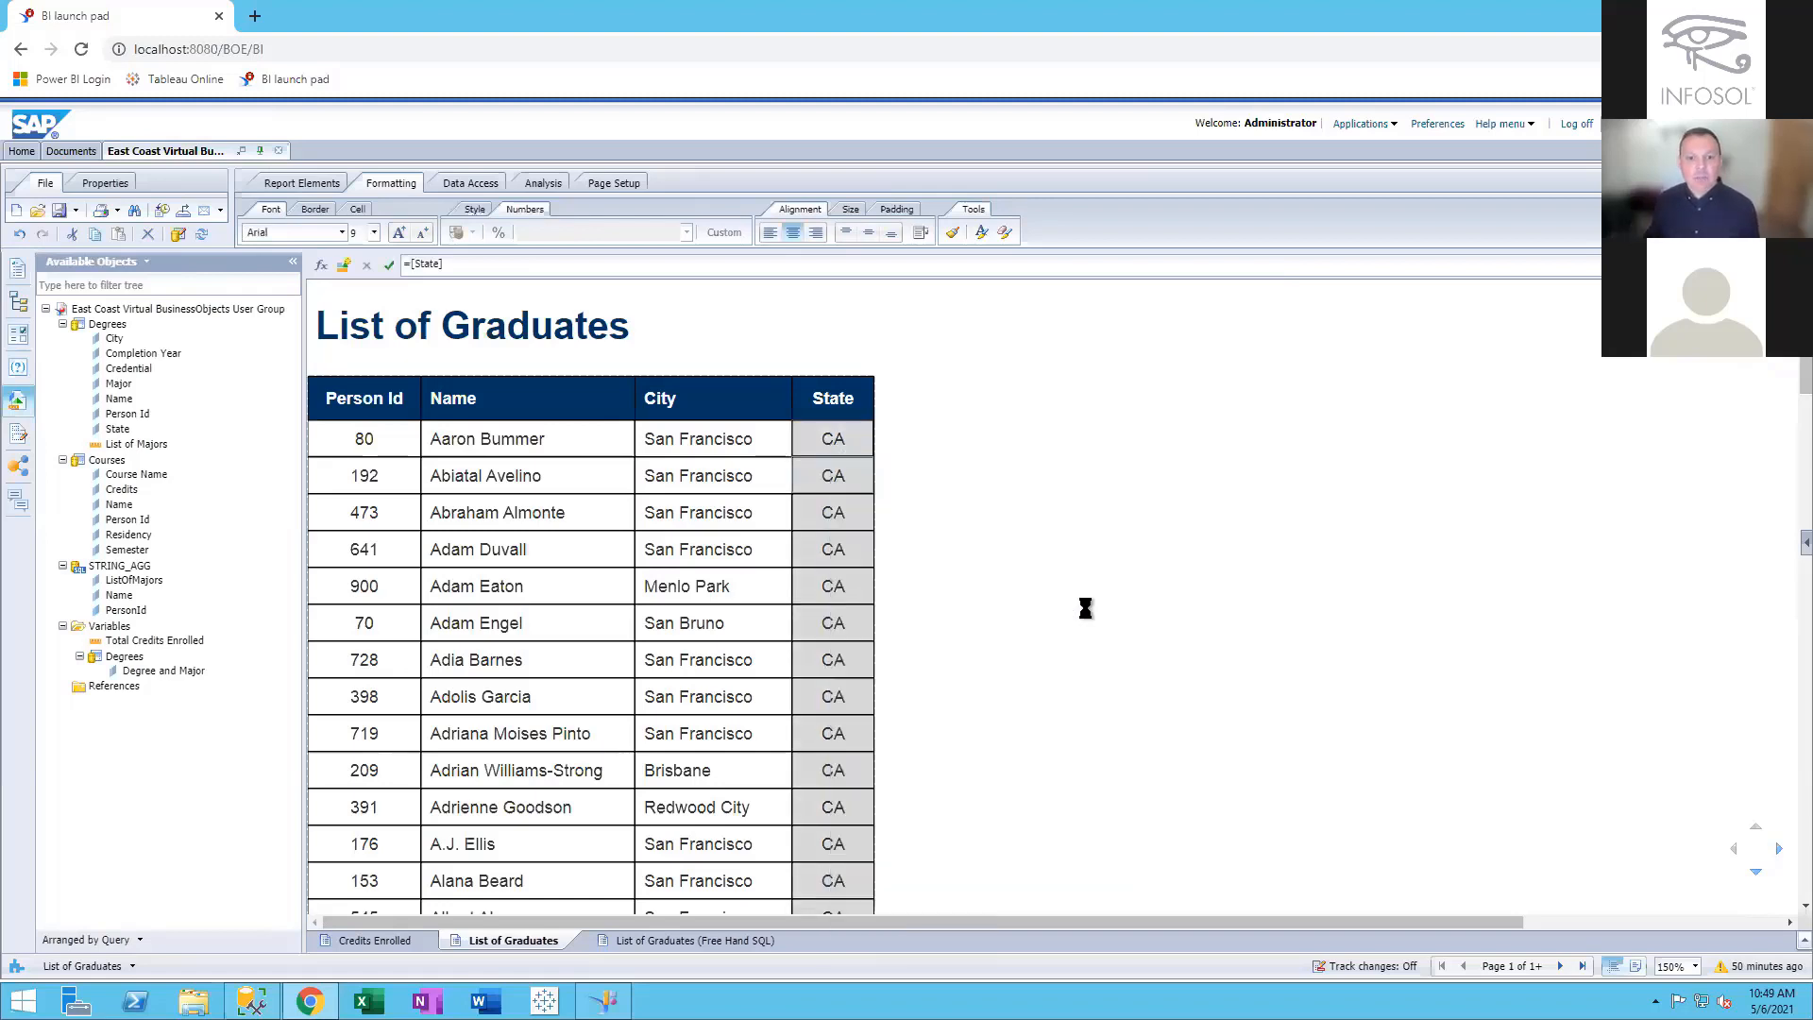
{"action": "right_click", "coordinate": [914, 439]}
{"action": "mouse_move", "coordinate": [1015, 540]}
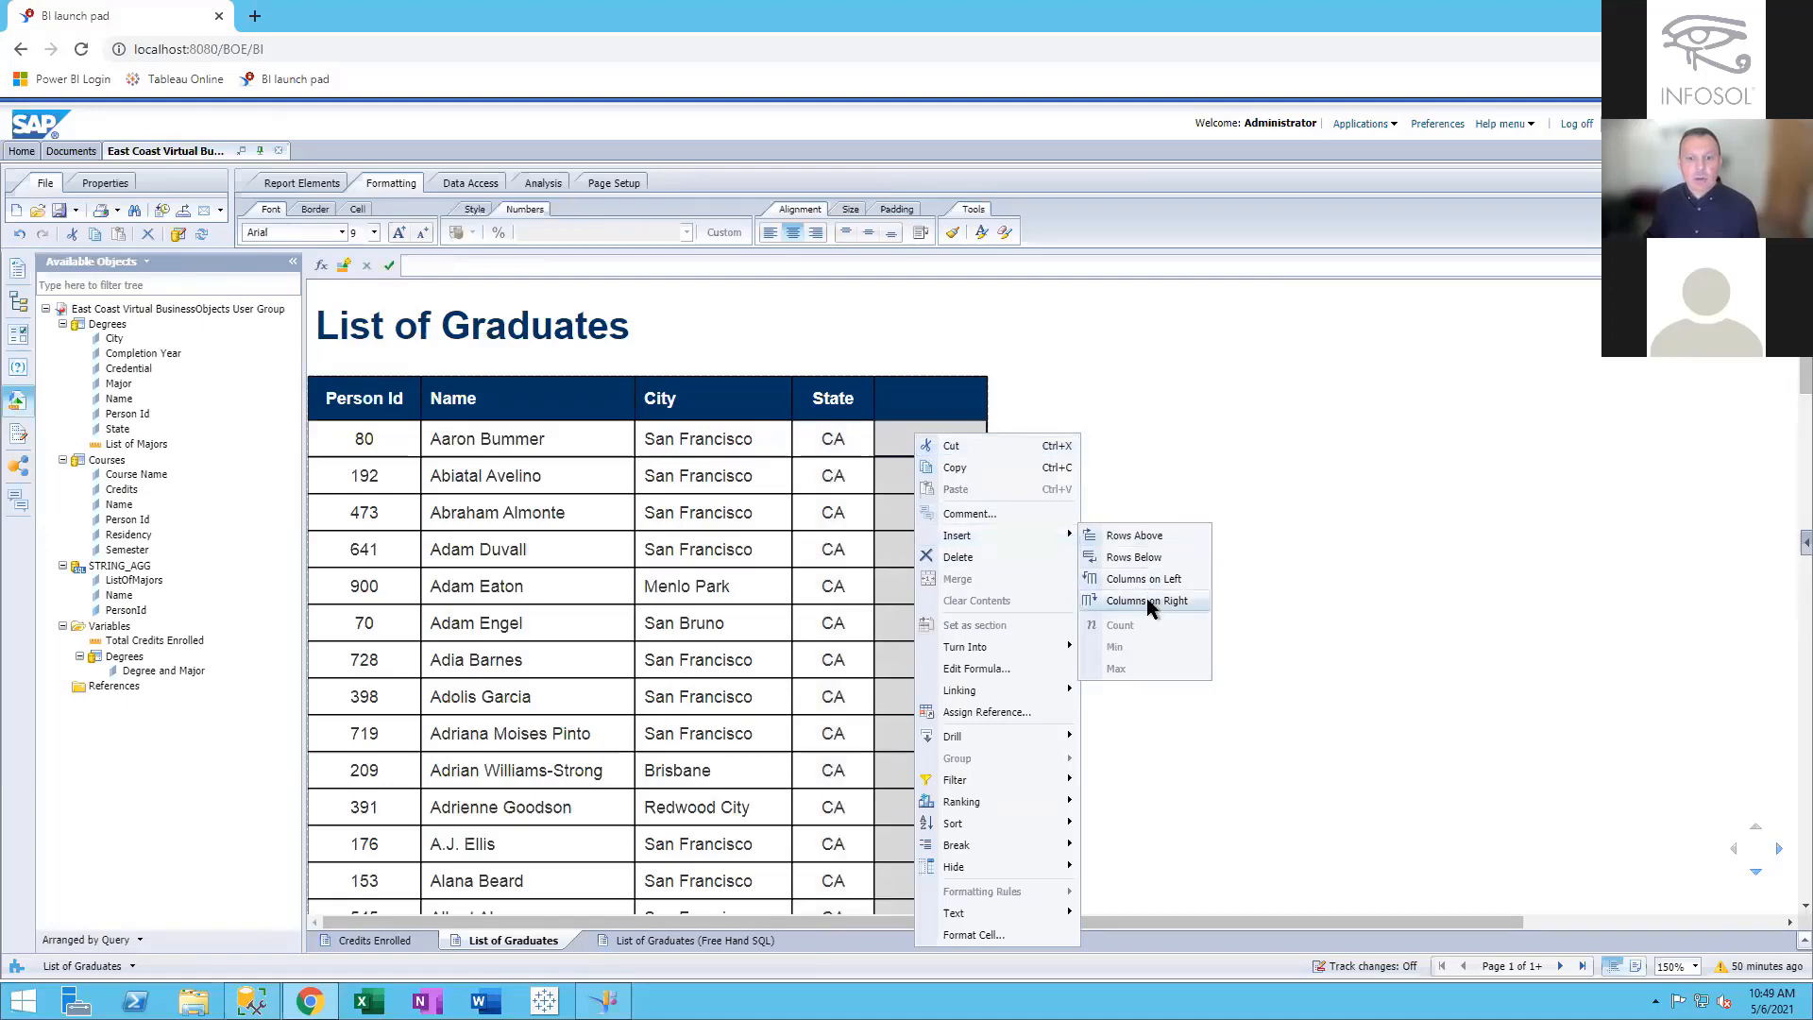
{"action": "left_click", "coordinate": [1146, 600]}
{"action": "left_click_drag", "start_coordinate": [987, 394], "coordinate": [1365, 393]}
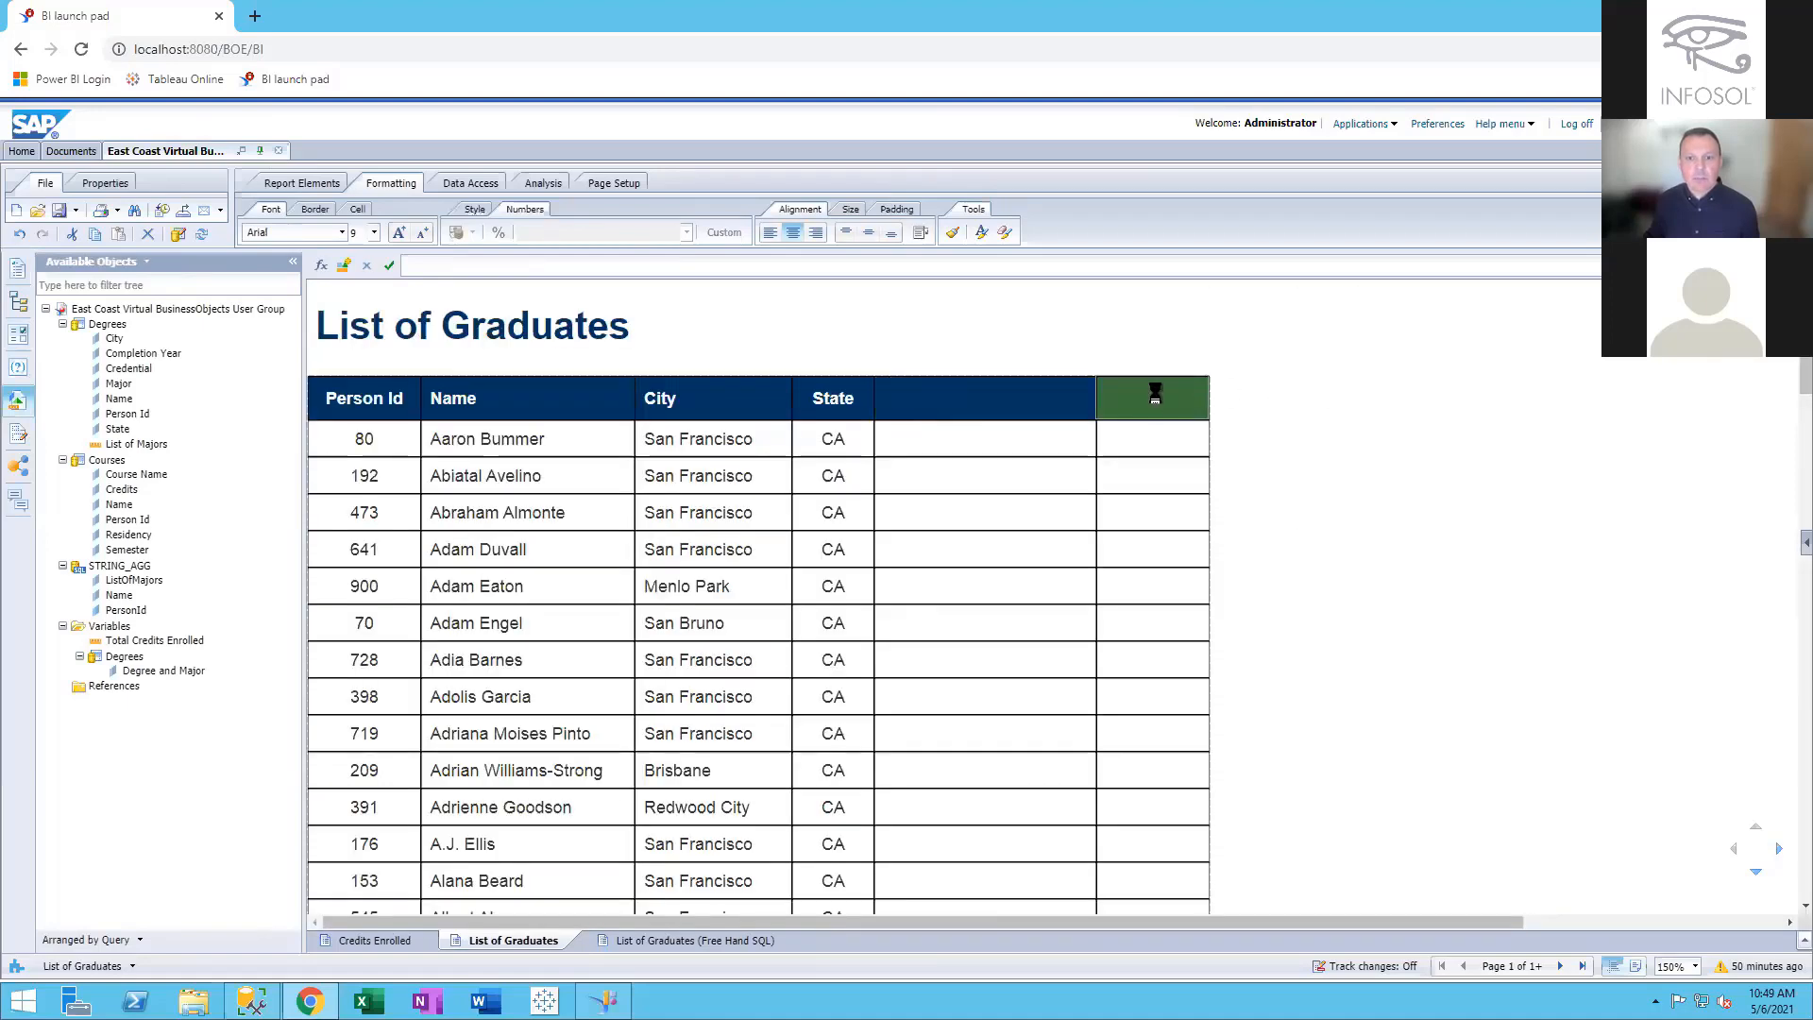
Head the two empty columns of the graduates table Associate #1 and Associate #2
{"action": "left_click", "coordinate": [476, 265]}
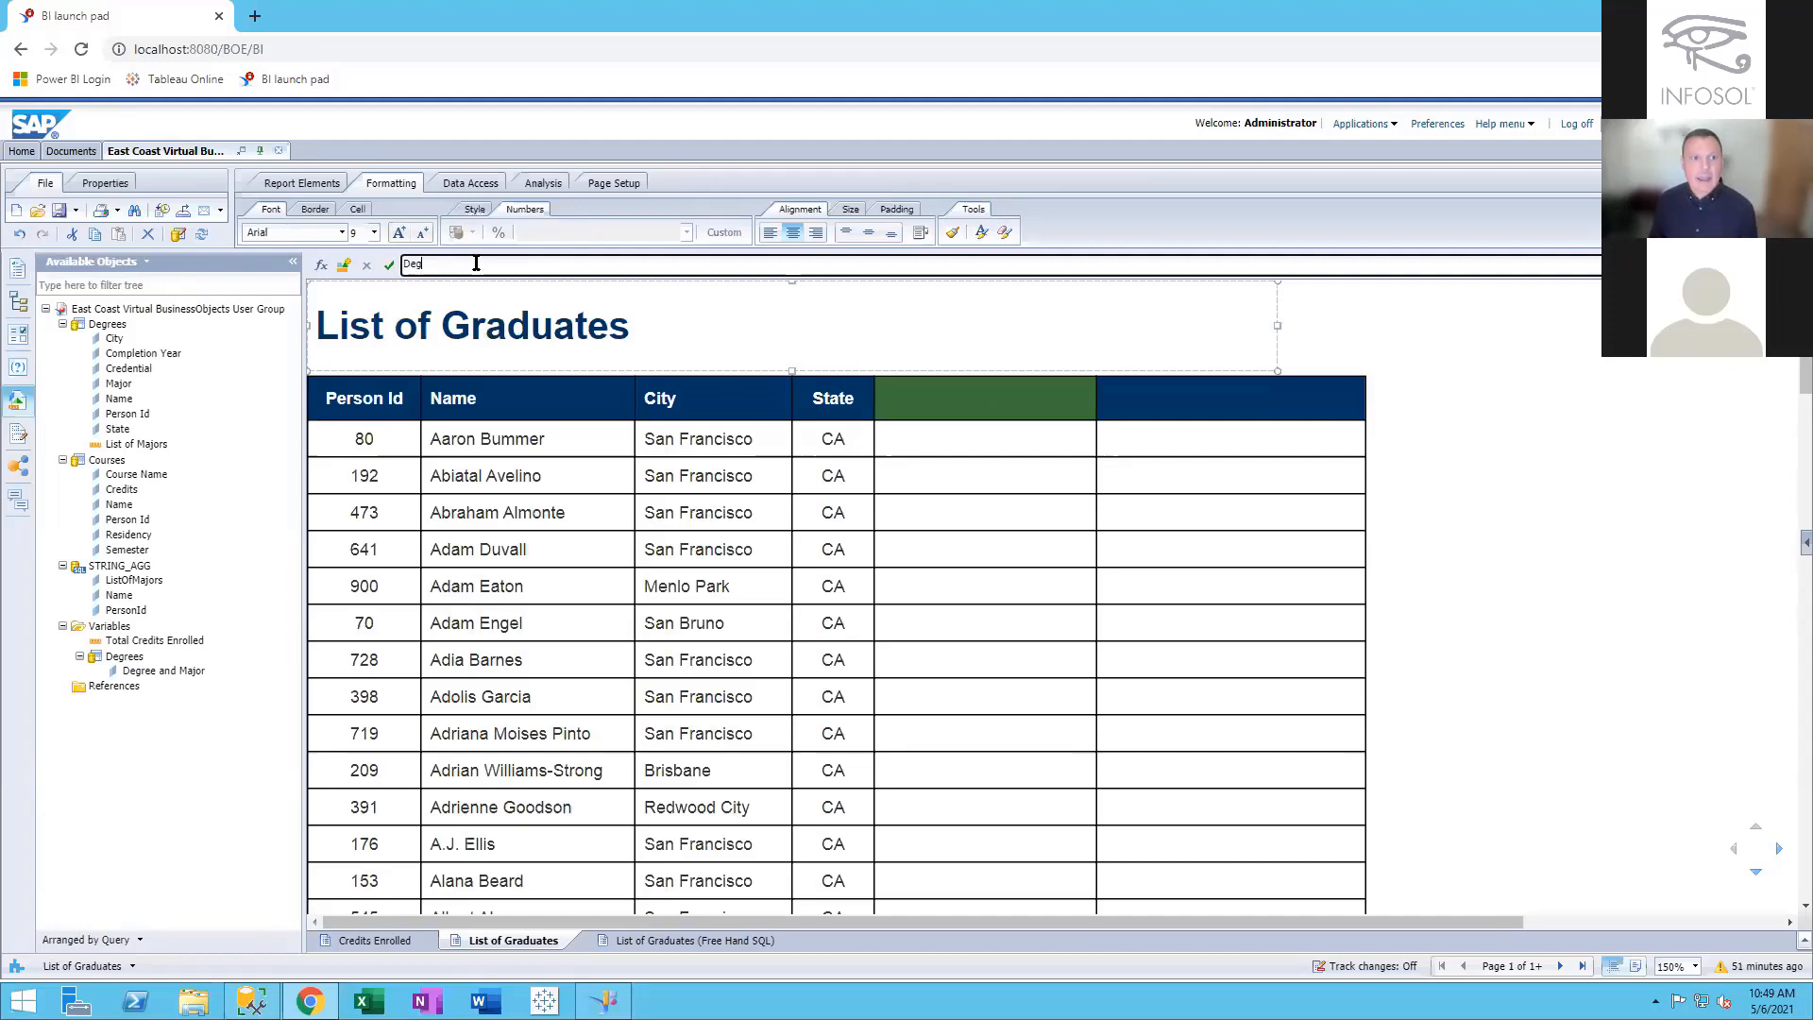
{"action": "type", "text": "ree"}
{"action": "key", "text": "BackSpace"}
{"action": "key", "text": "BackSpace"}
{"action": "key", "text": "BackSpace"}
{"action": "key", "text": "BackSpace"}
{"action": "key", "text": "BackSpace"}
{"action": "type", "text": "Associate #1"}
{"action": "key", "text": "Return"}
{"action": "double_click", "coordinate": [1161, 402]}
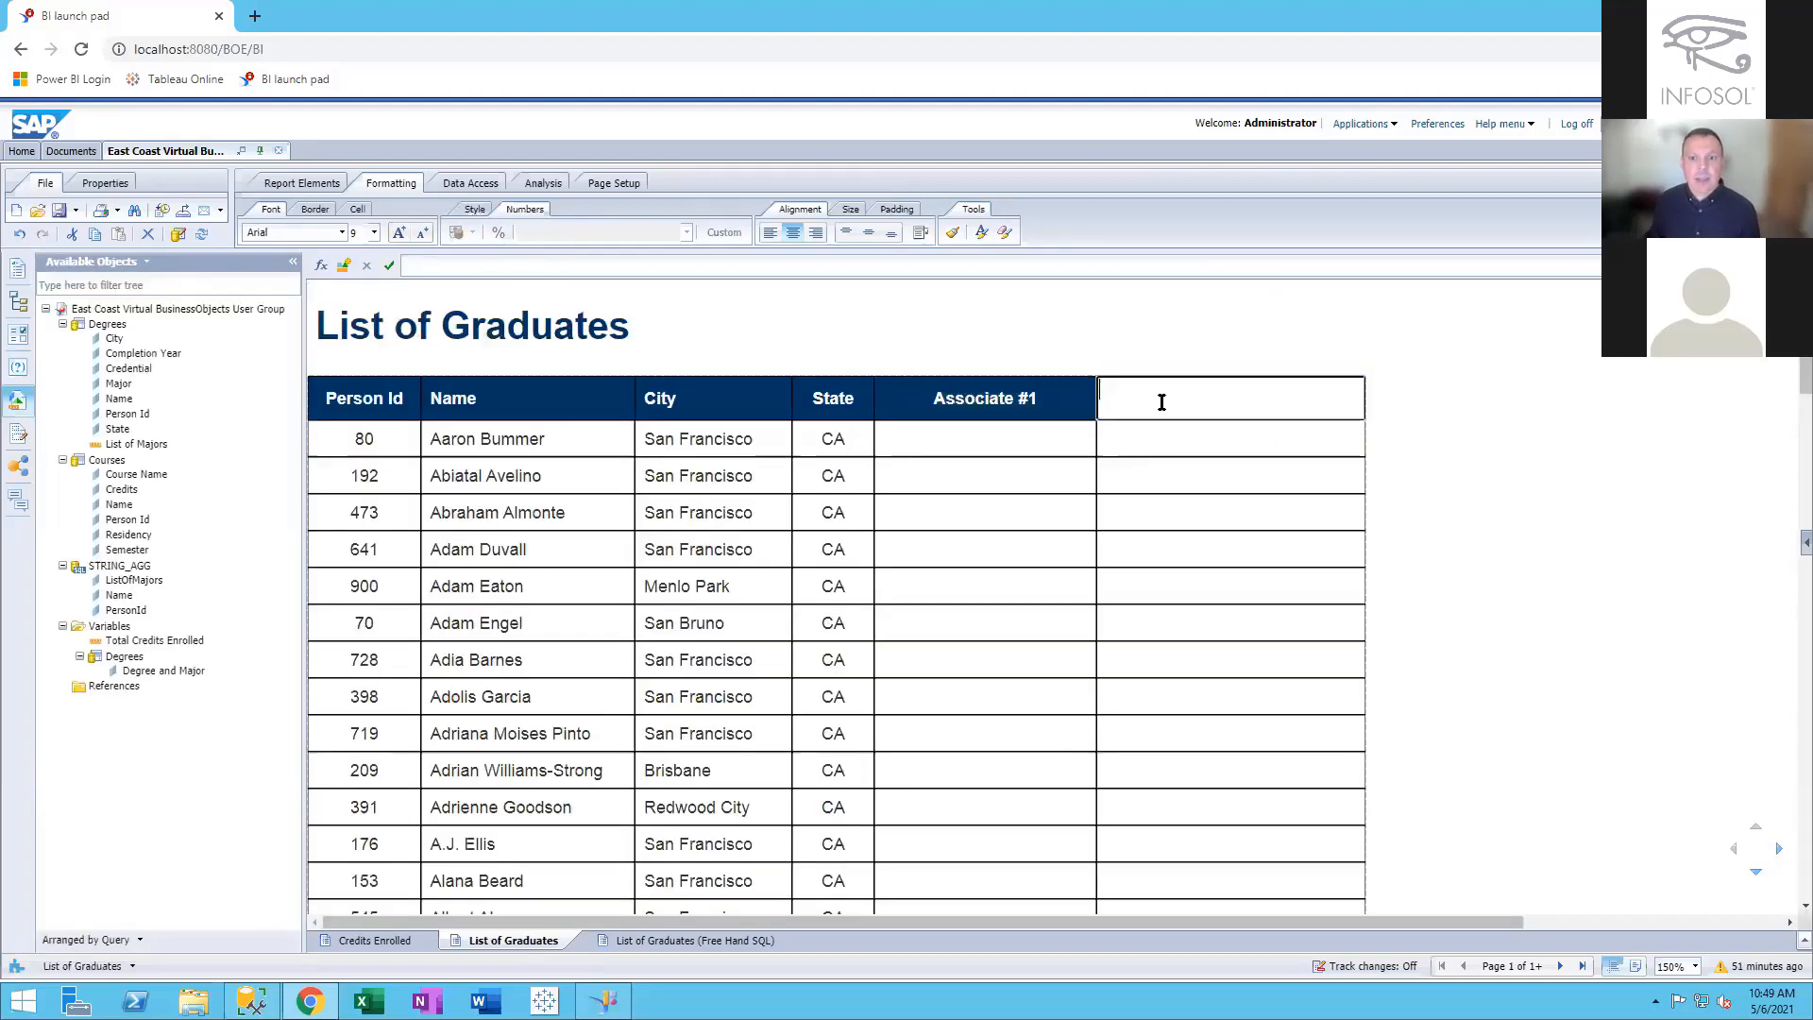
{"action": "type", "text": "Associate #2"}
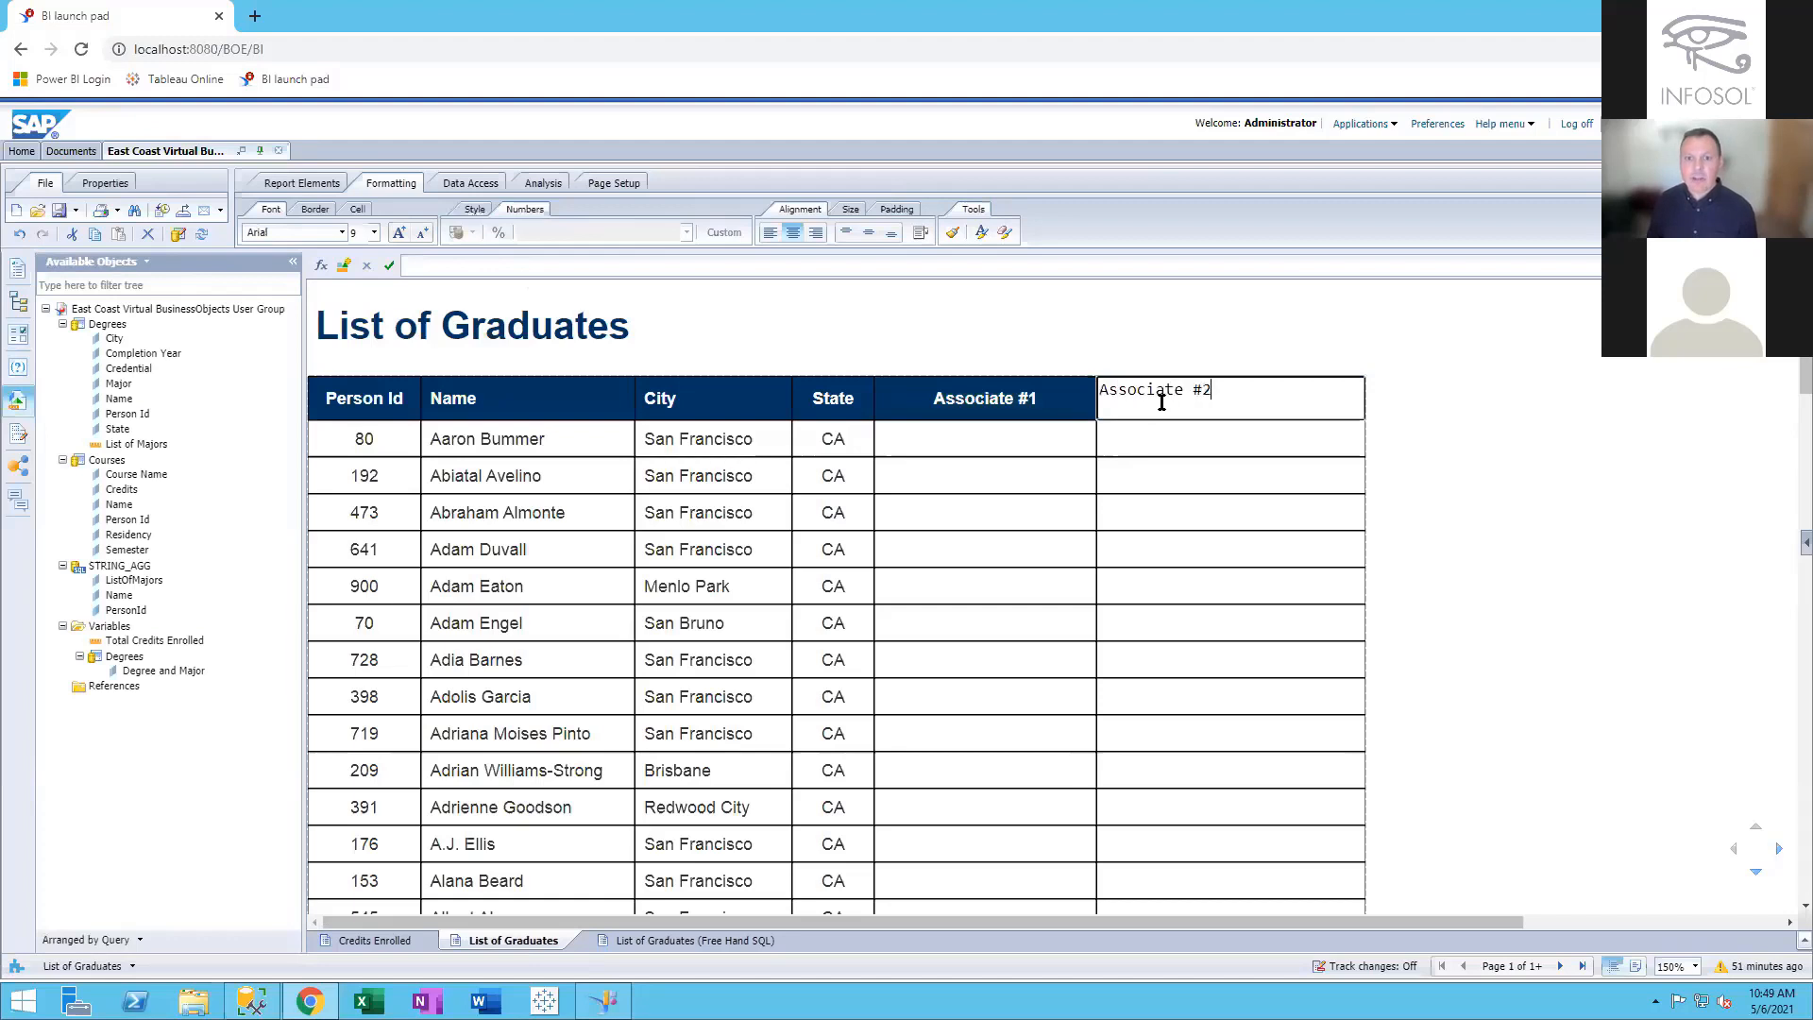
{"action": "key", "text": "Return"}
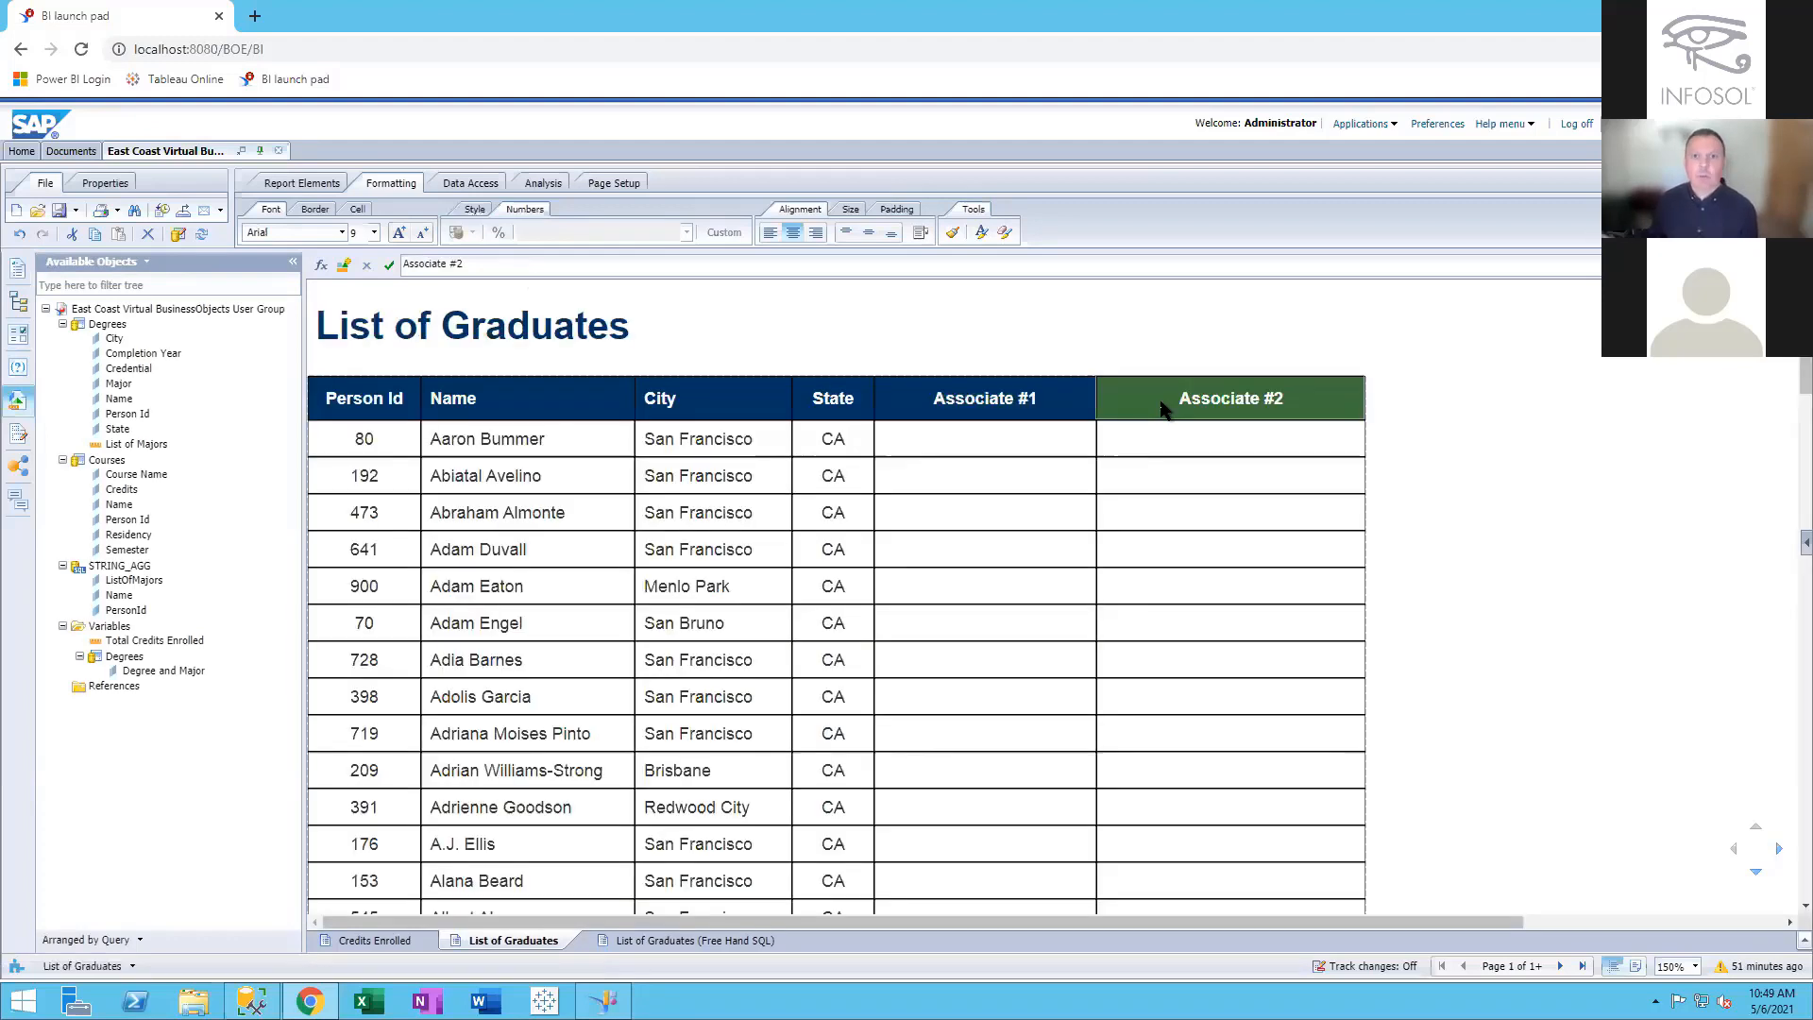
Start the Associate #1 body formula in the Formula Editor as =Min([Degree and Major])
{"action": "left_click", "coordinate": [1001, 440]}
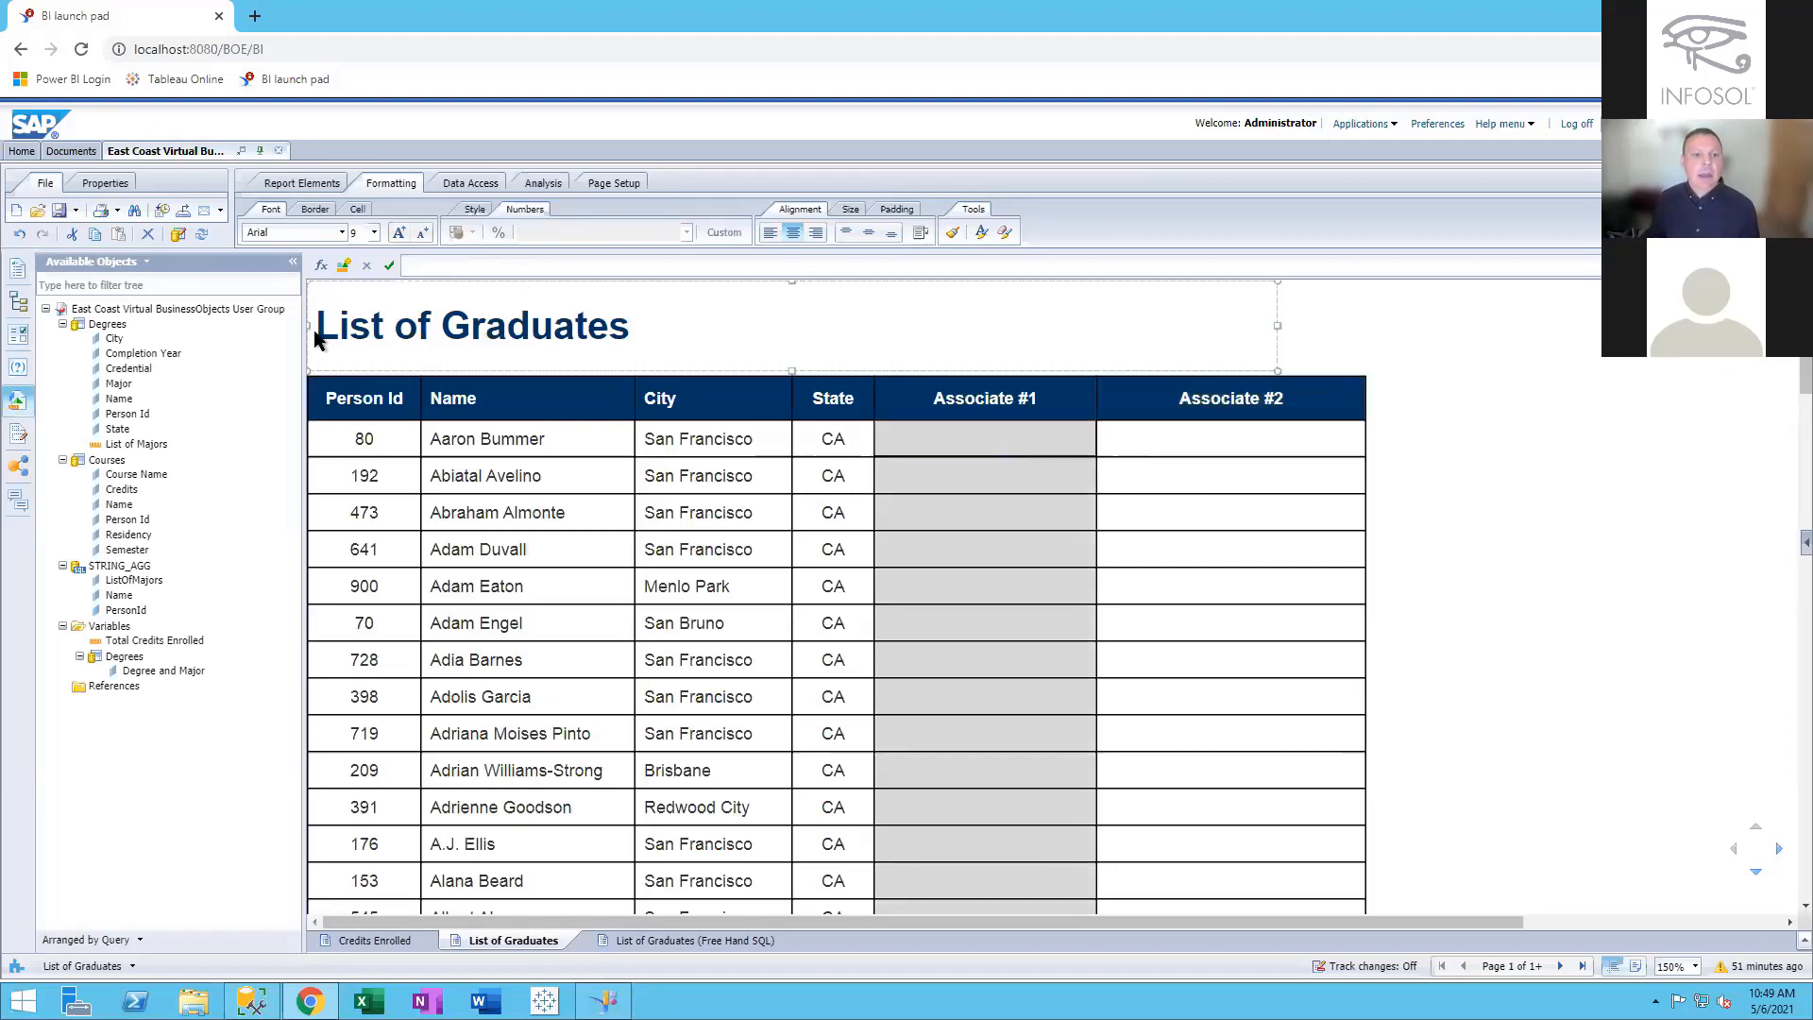
{"action": "left_click", "coordinate": [322, 266]}
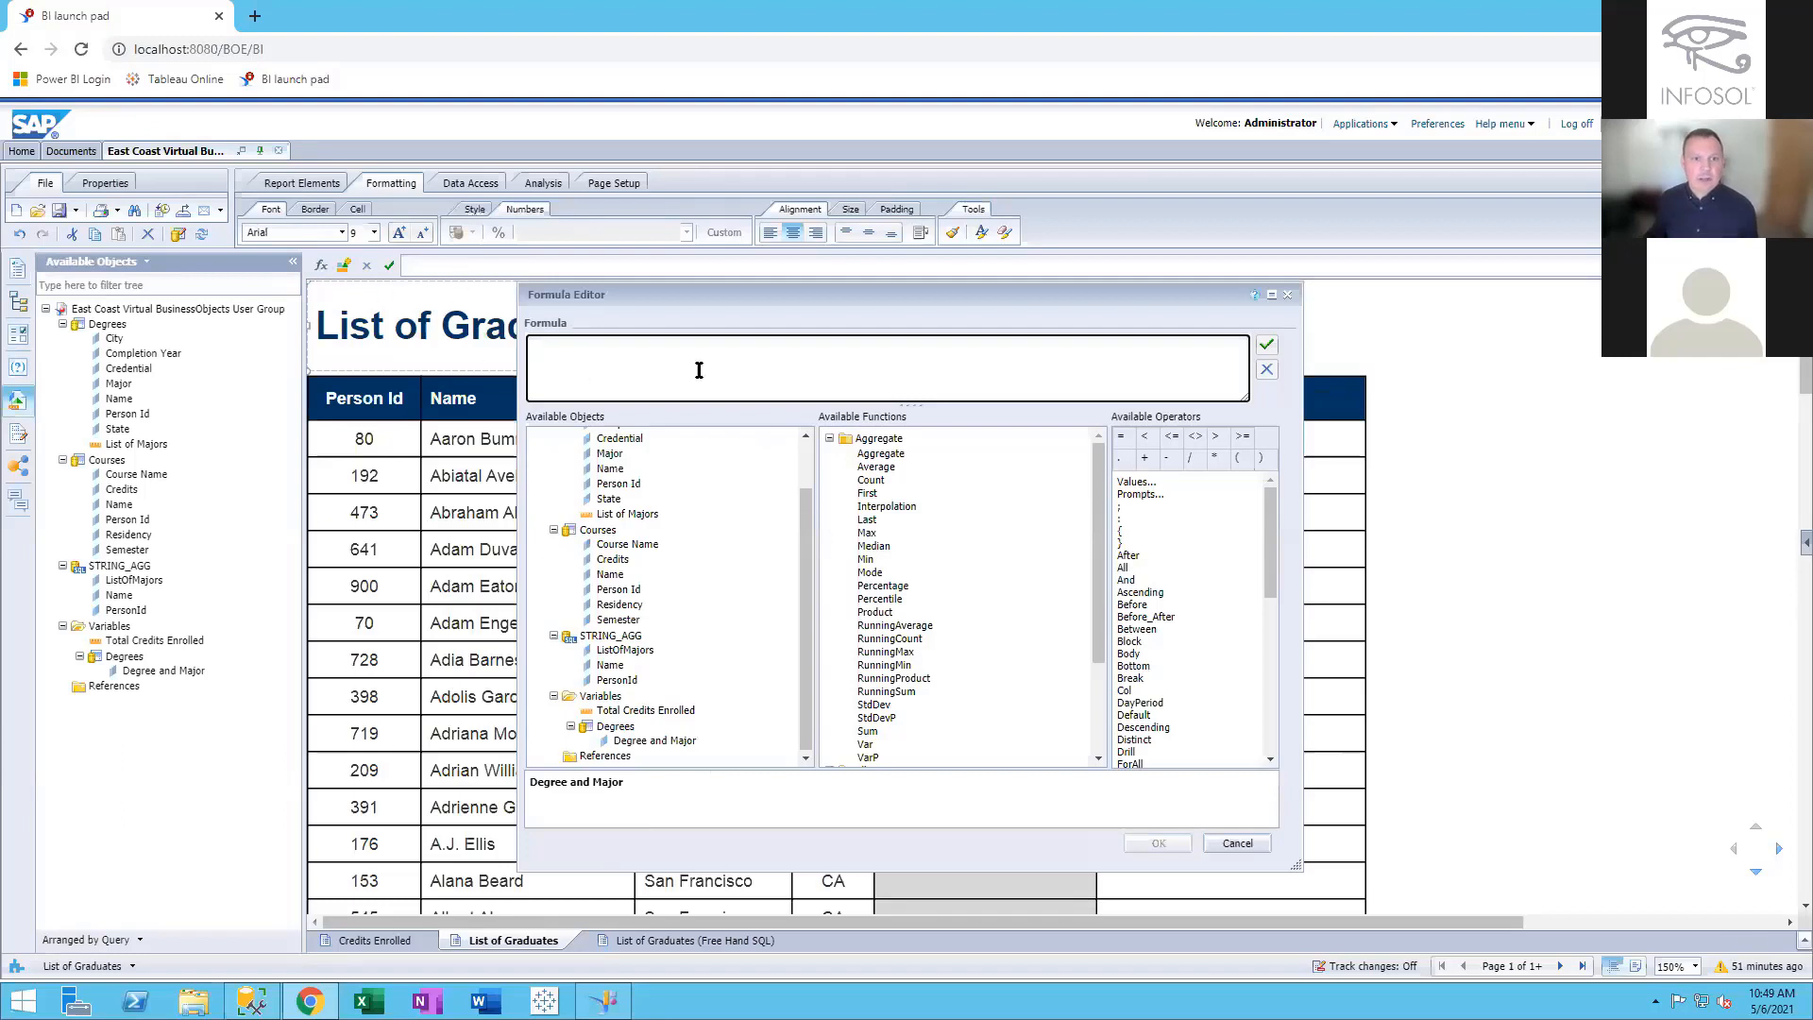
{"action": "double_click", "coordinate": [868, 564]}
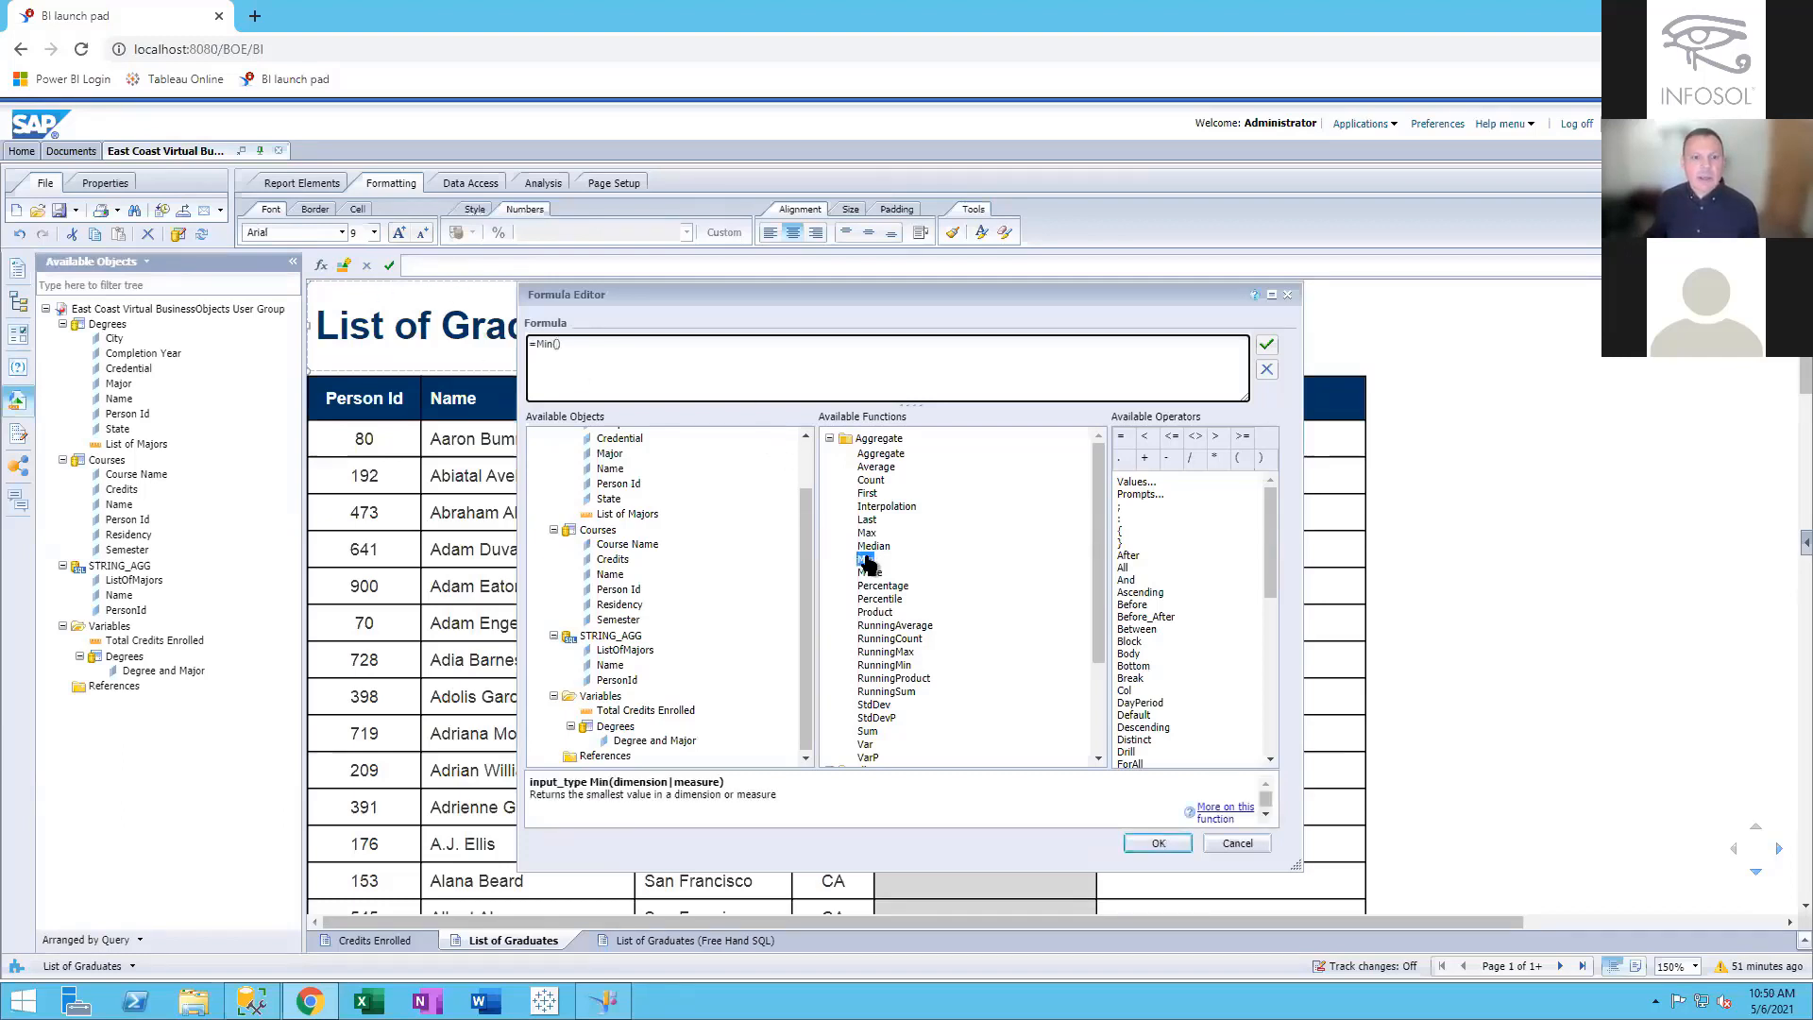
{"action": "left_click_drag", "start_coordinate": [1225, 297], "coordinate": [1542, 328]}
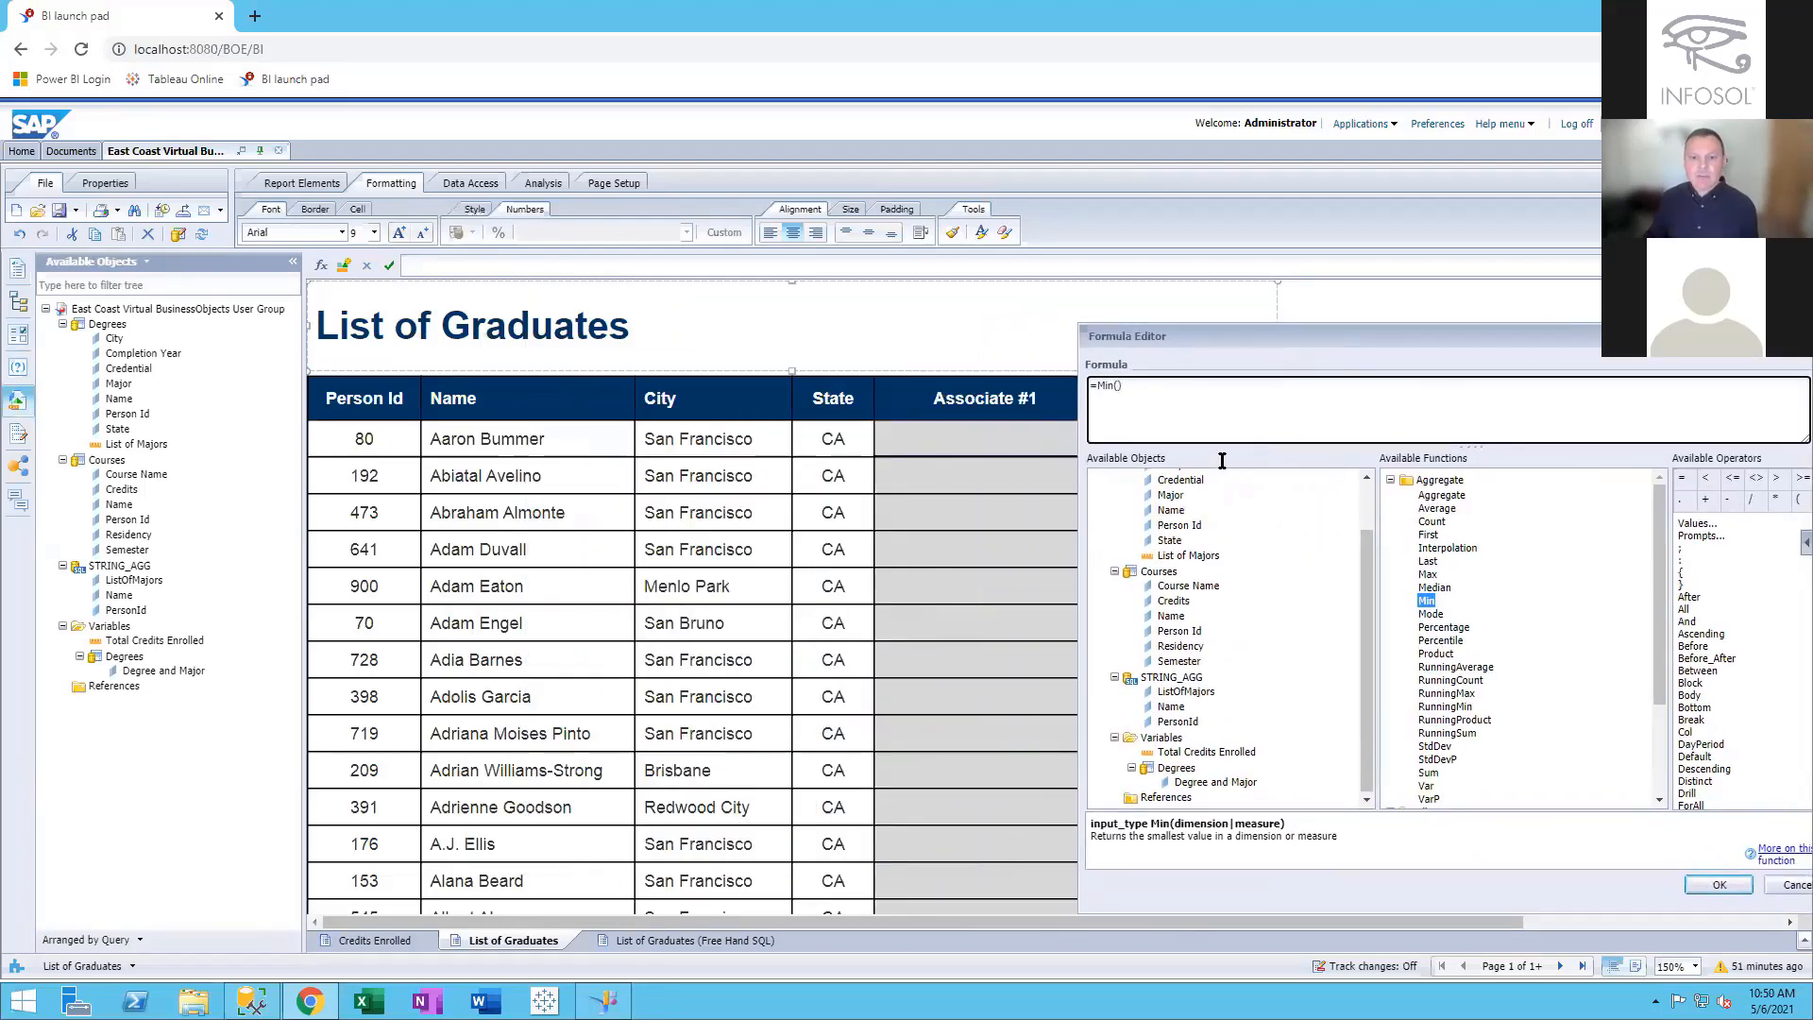
{"action": "double_click", "coordinate": [1213, 785]}
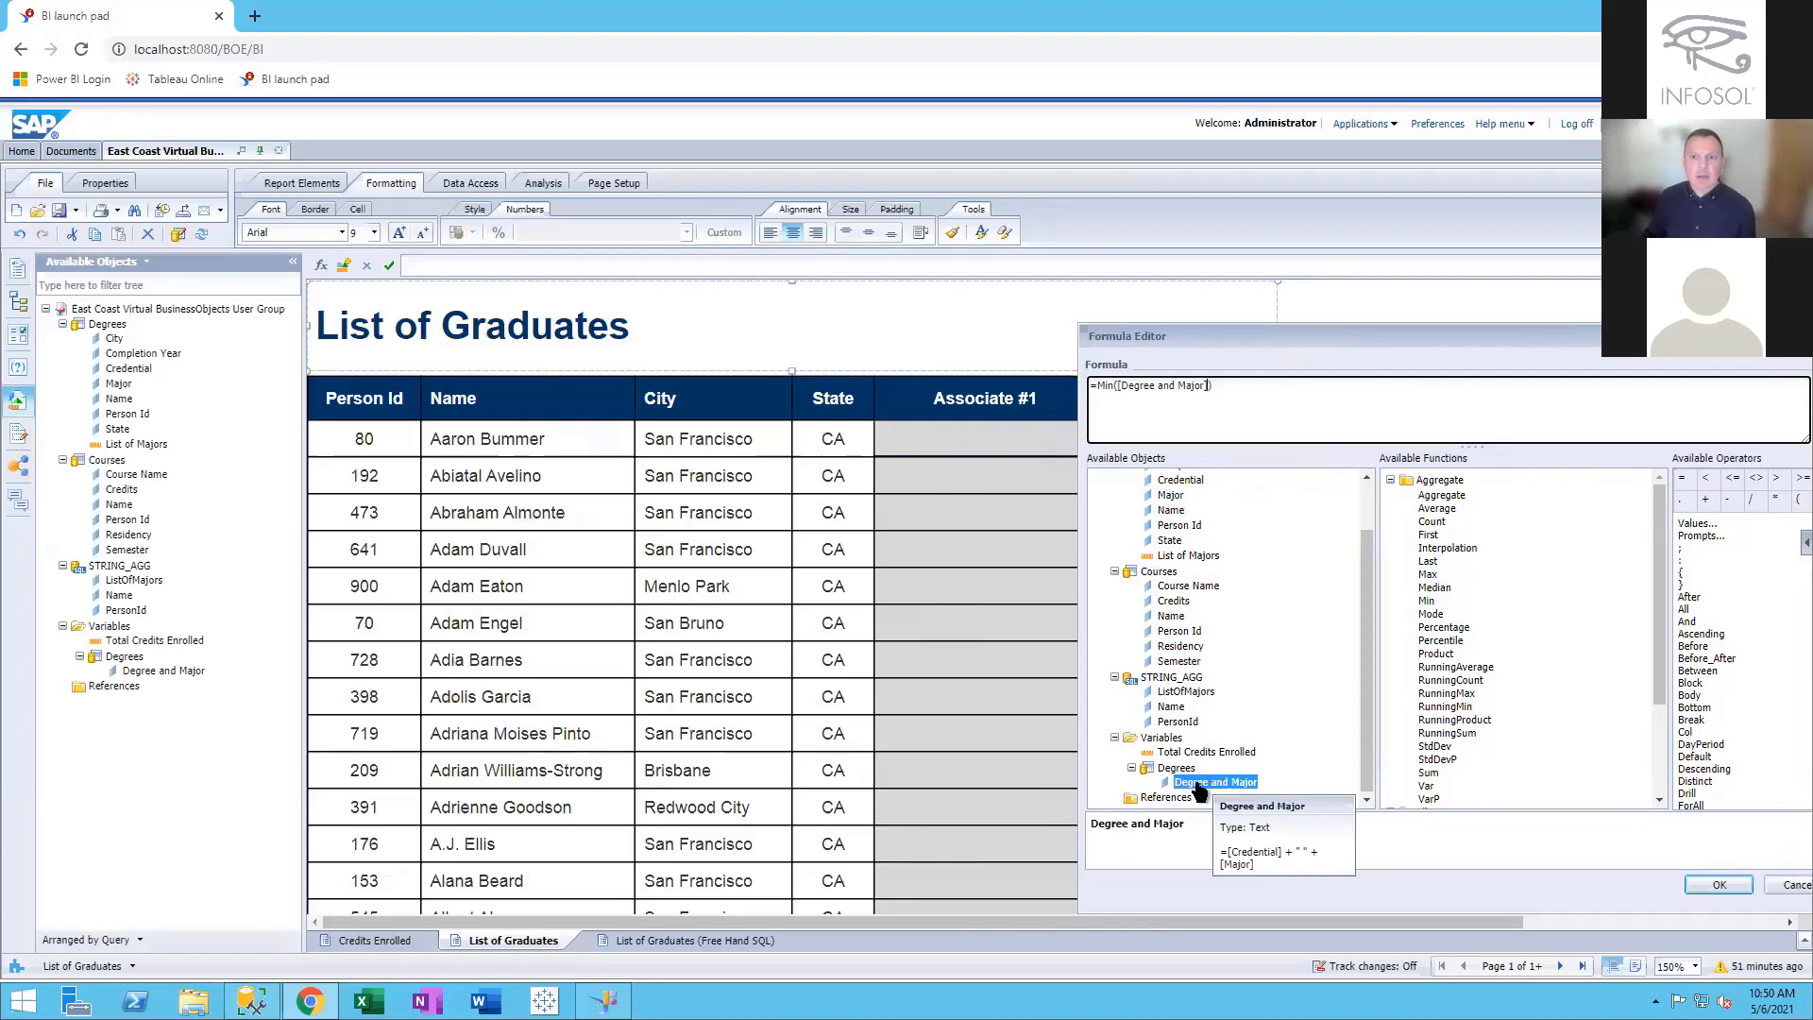
Restrict the formula to associate degrees as =Min(if [Credential] = "Associate" then [Degree and Major]) and apply it to the Associate #1 column
{"action": "left_click", "coordinate": [1116, 385]}
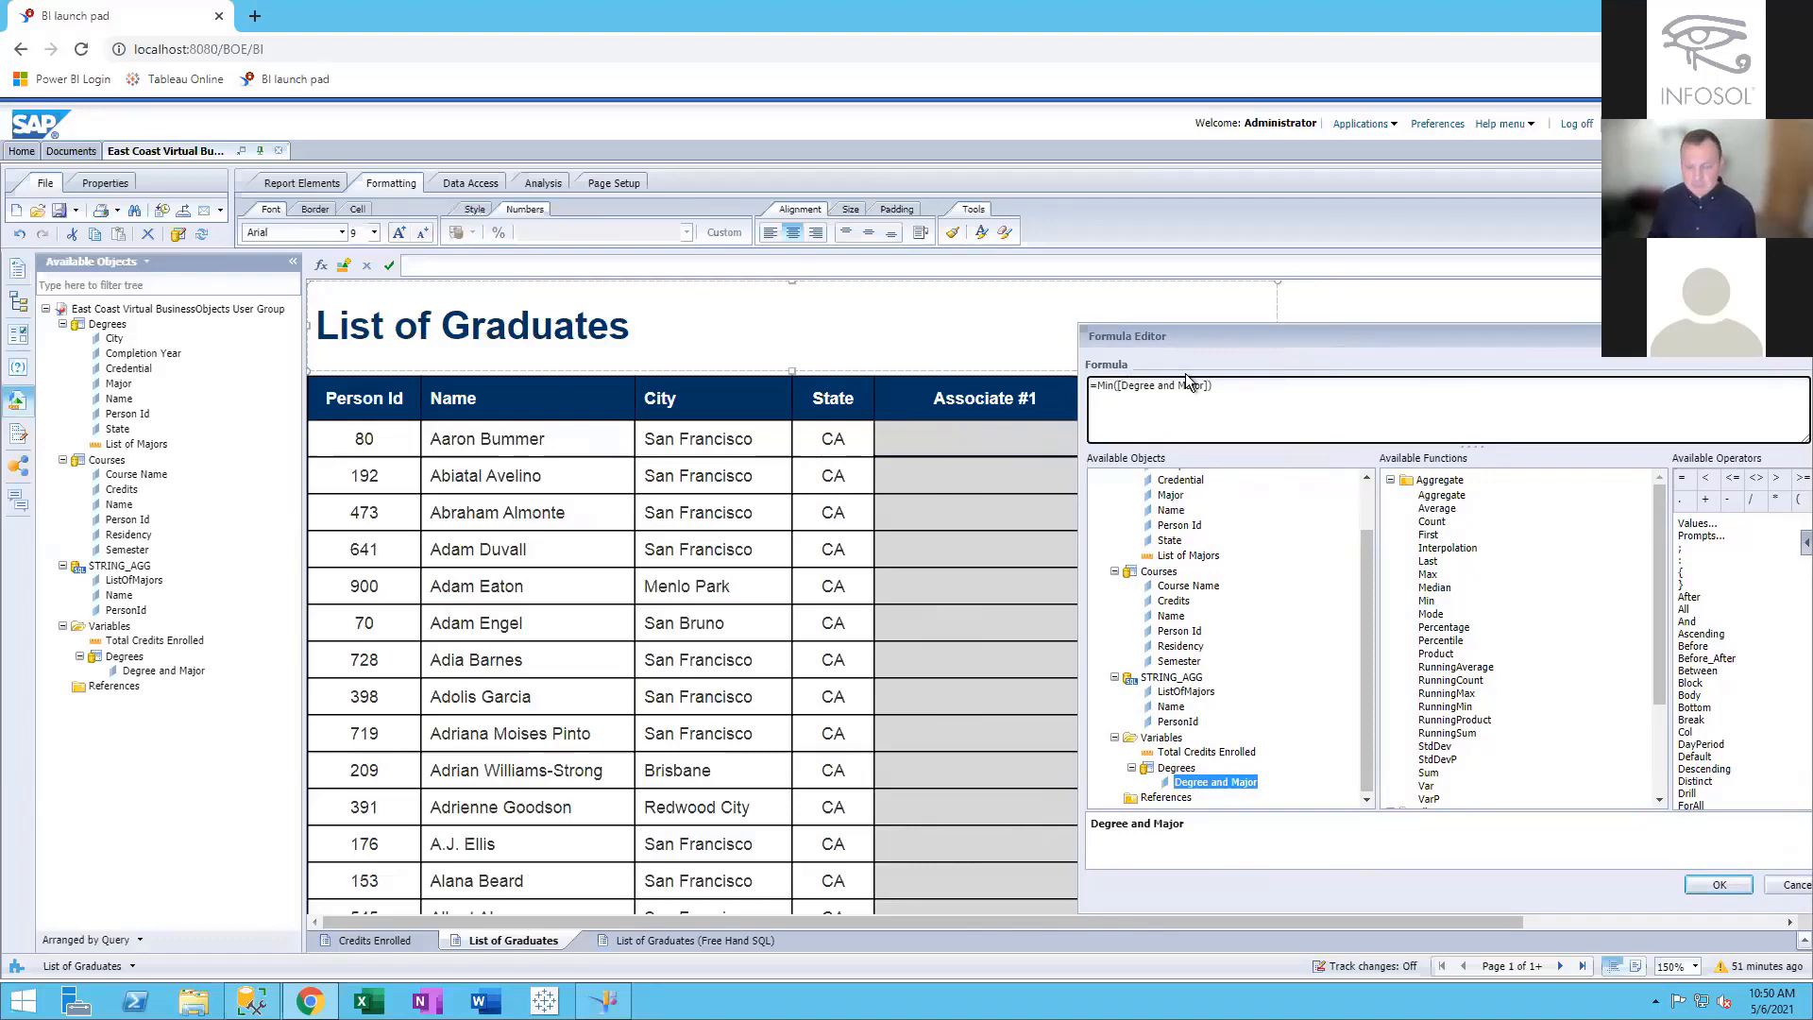
{"action": "type", "text": "if"}
{"action": "scroll", "coordinate": [1315, 558], "scroll_direction": "up", "scroll_amount": 2}
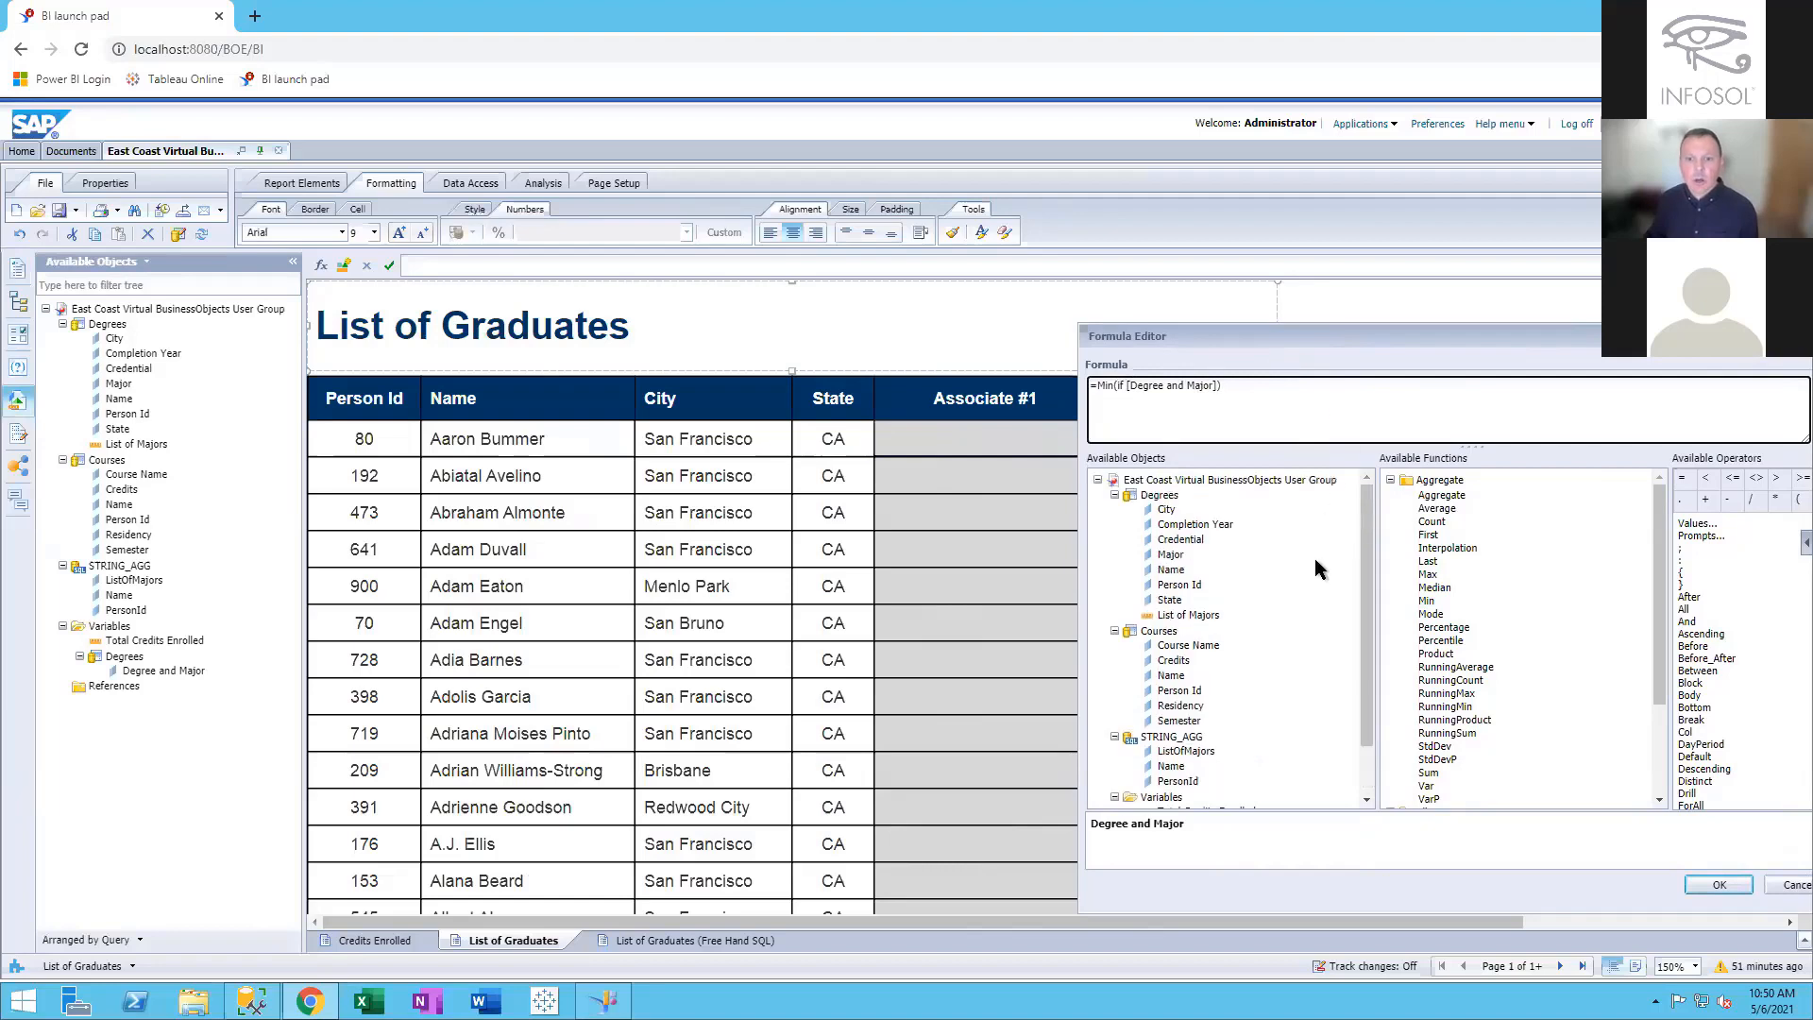
{"action": "double_click", "coordinate": [1180, 539]}
{"action": "type", "text": "="}
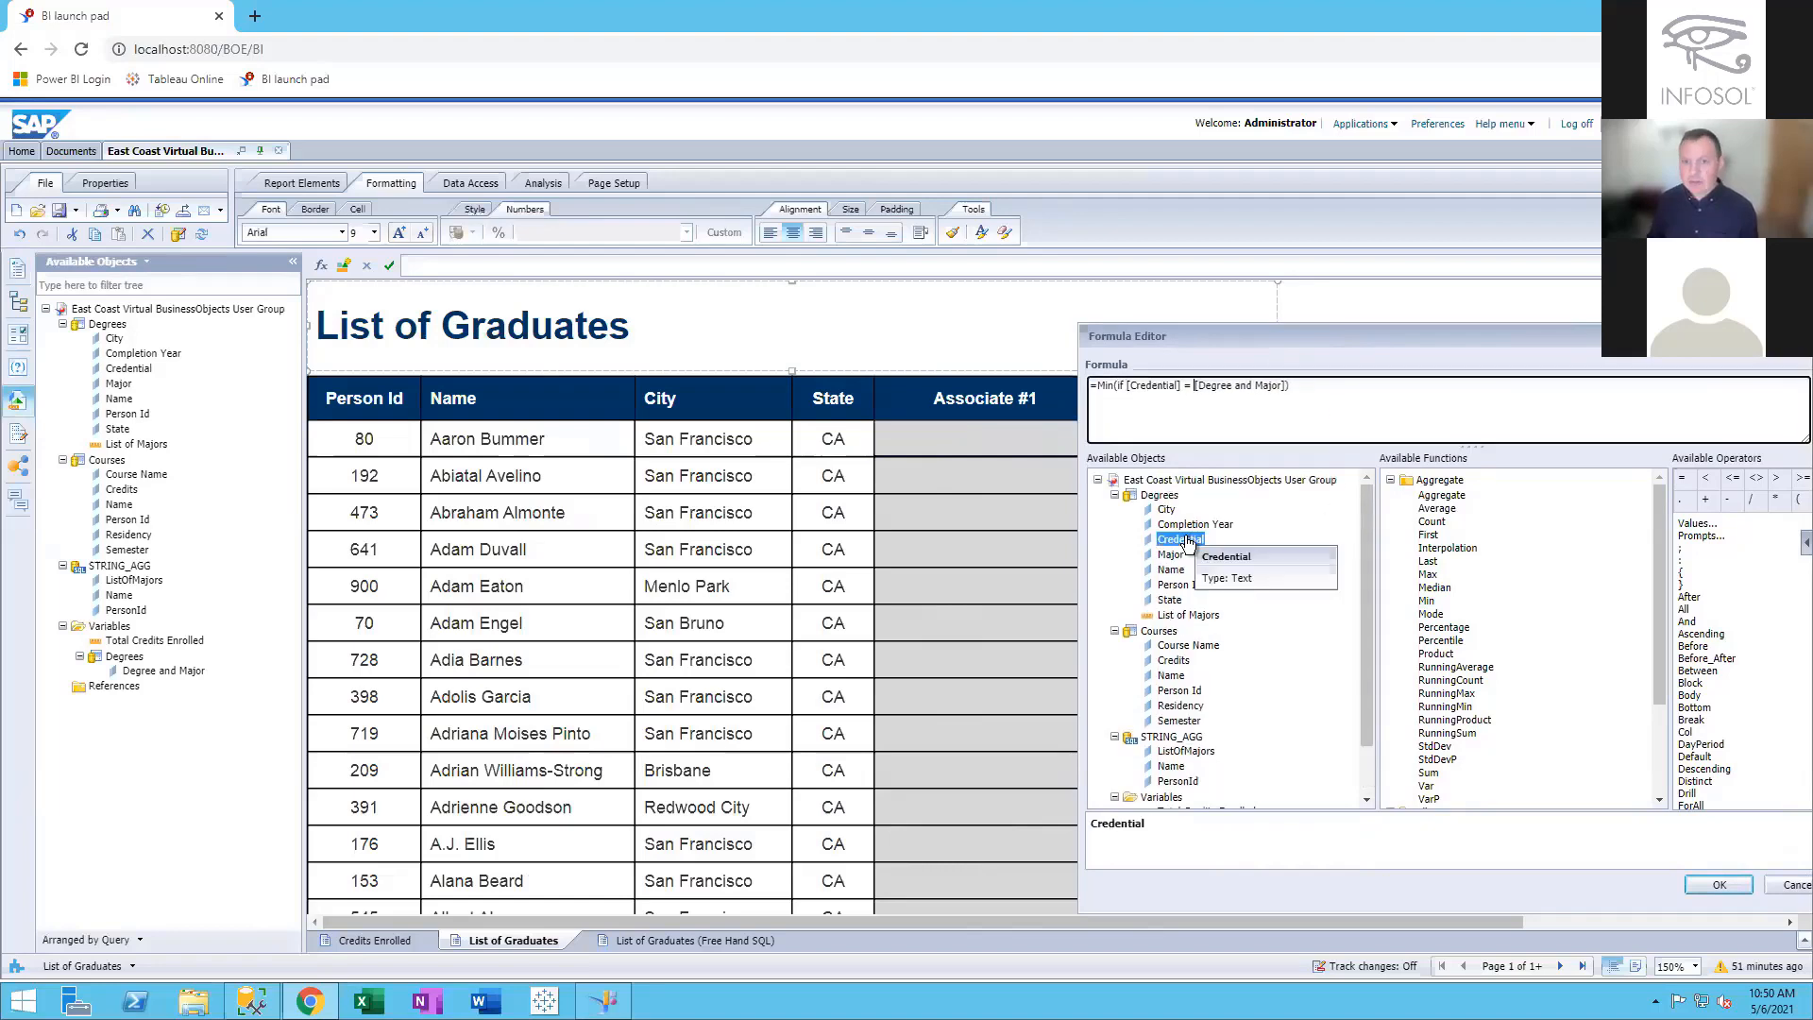
{"action": "double_click", "coordinate": [1697, 523]}
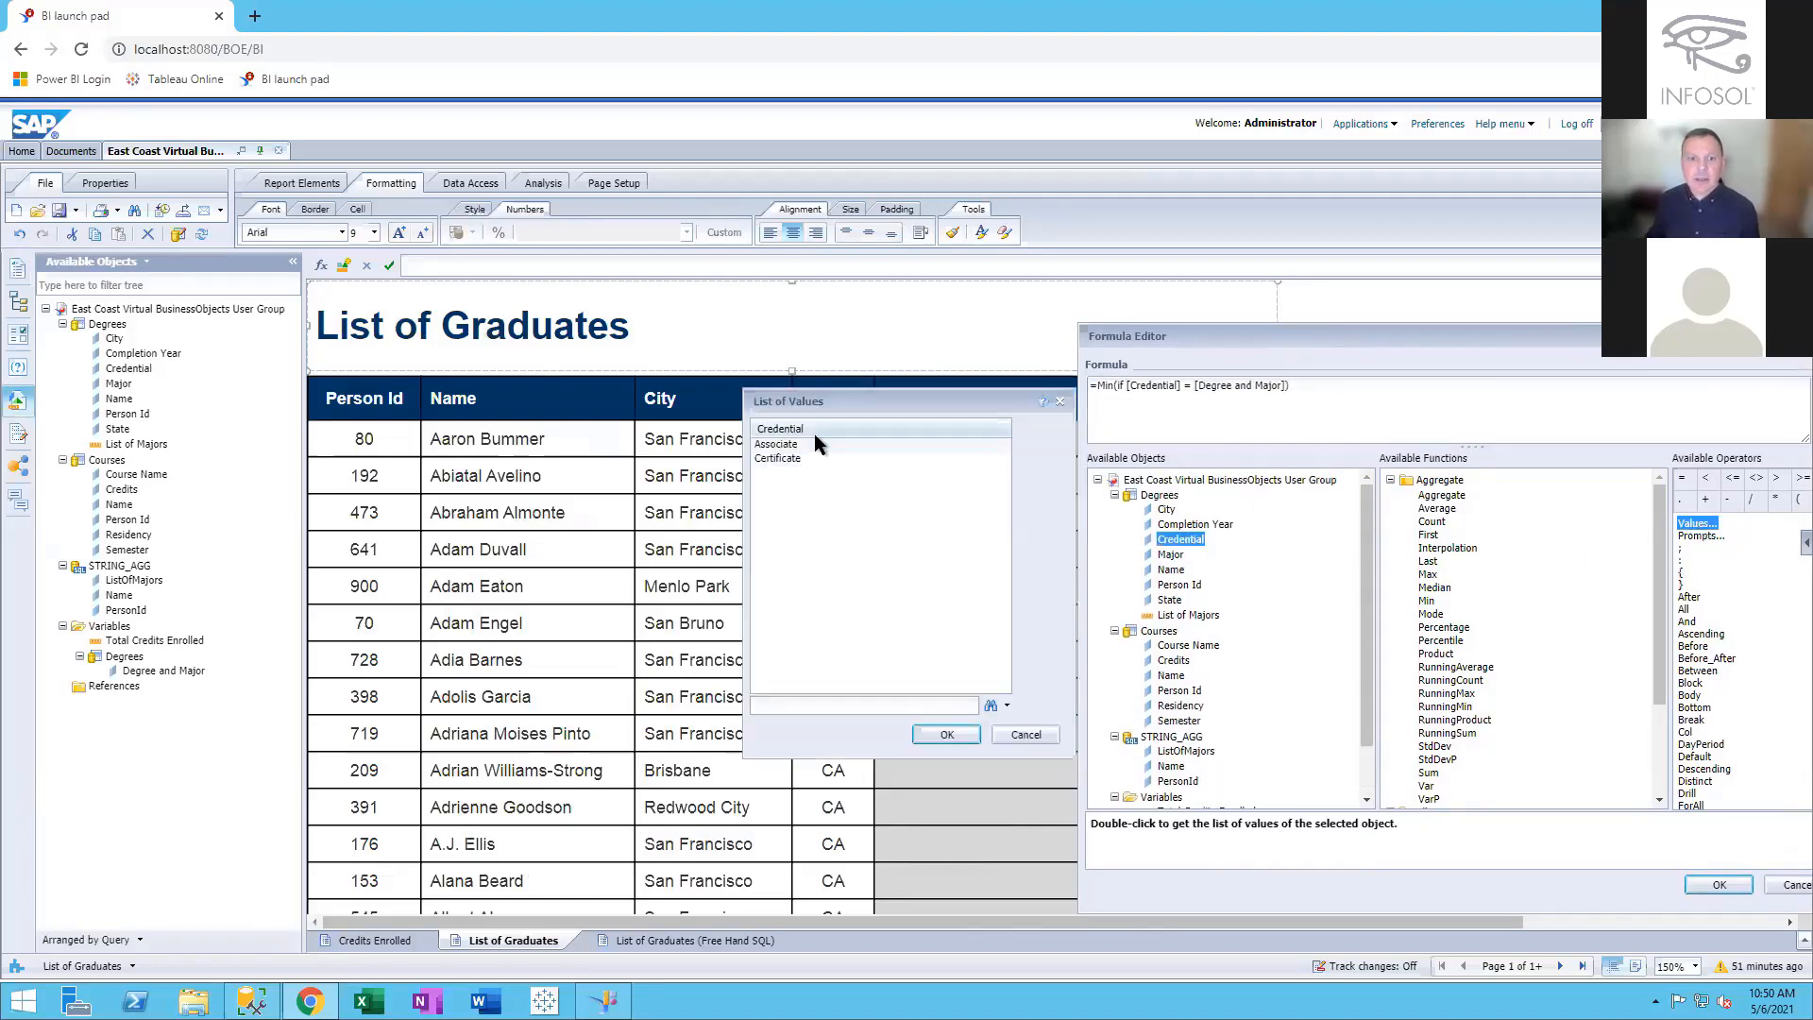
{"action": "left_click", "coordinate": [814, 444]}
{"action": "left_click", "coordinate": [946, 735]}
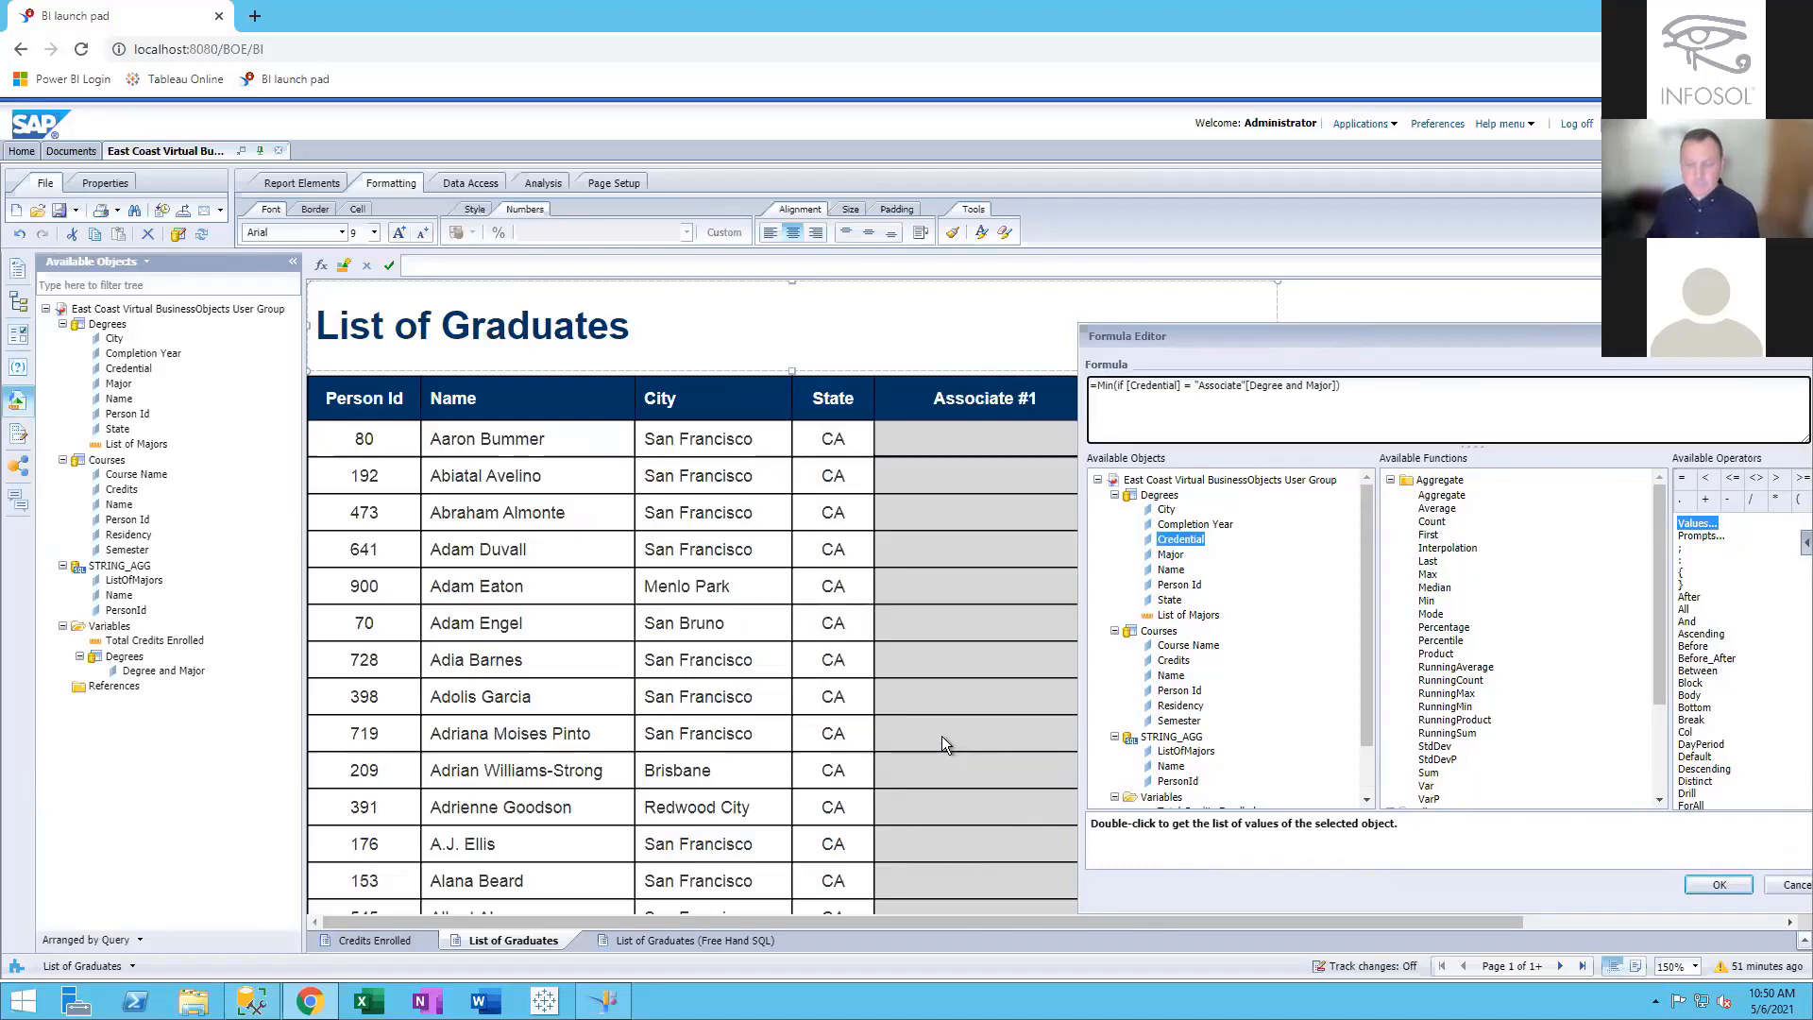
{"action": "type", "text": "then"}
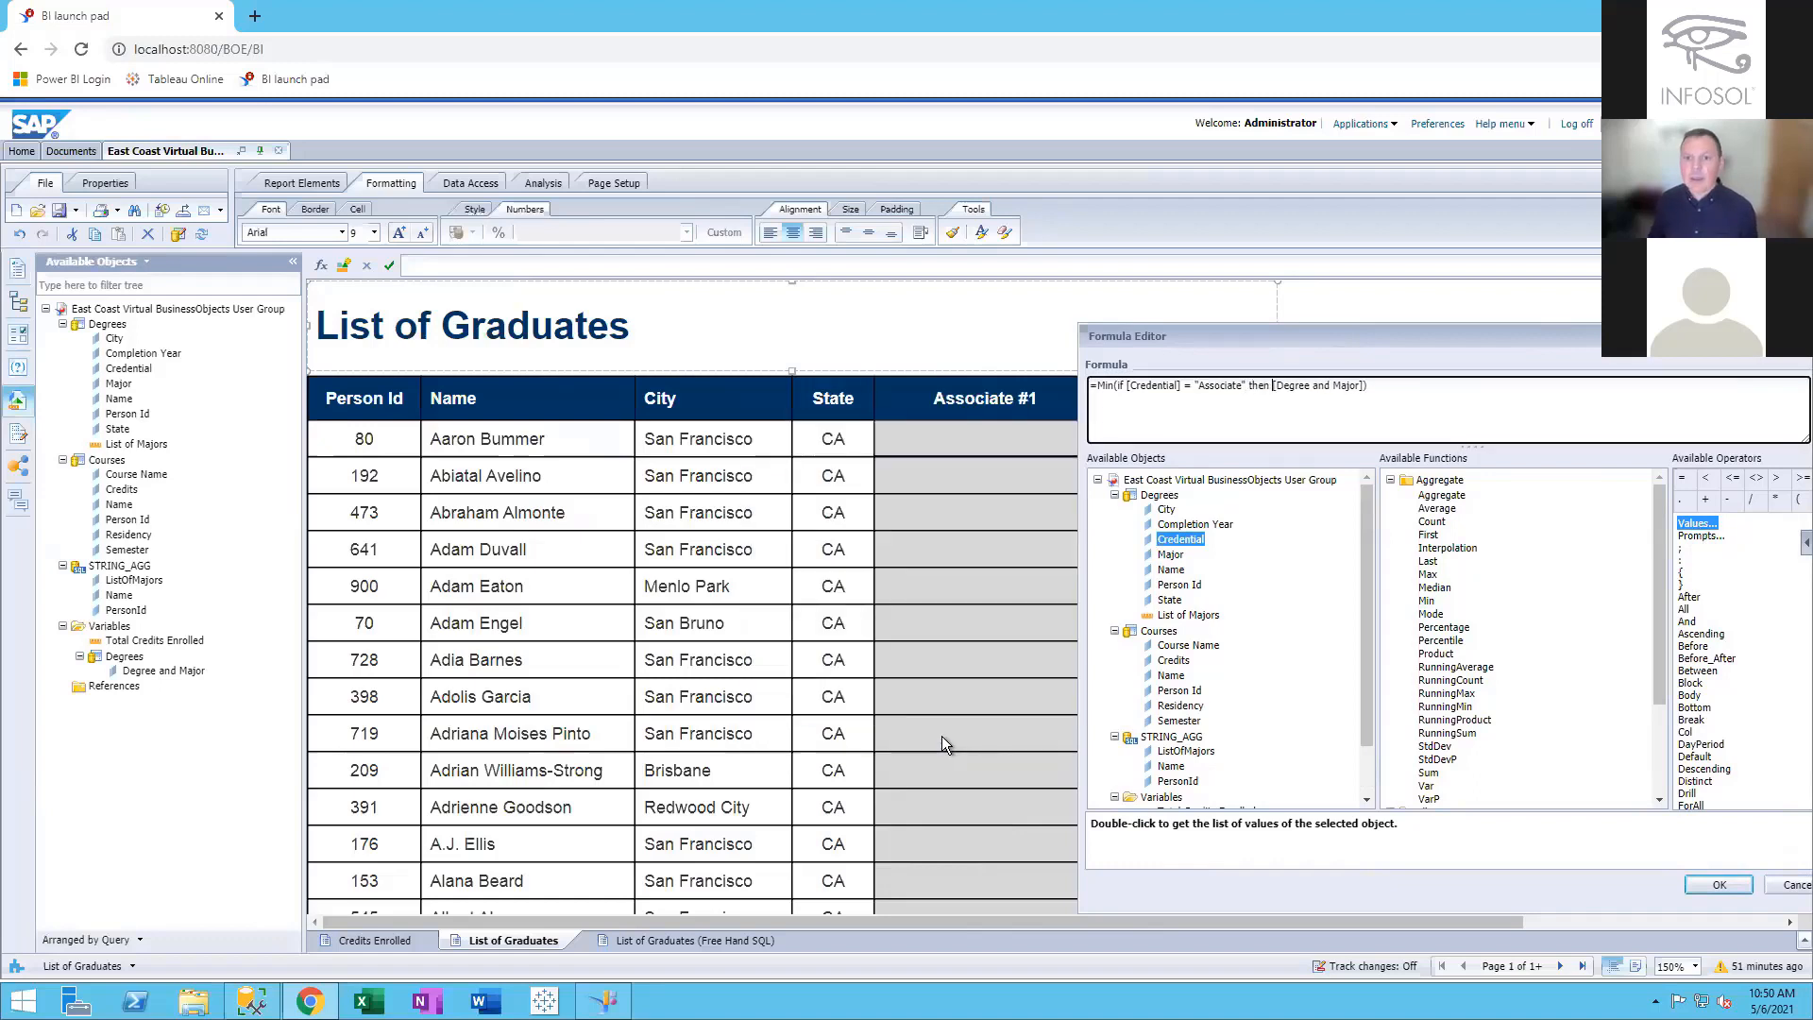
{"action": "left_click", "coordinate": [1712, 887]}
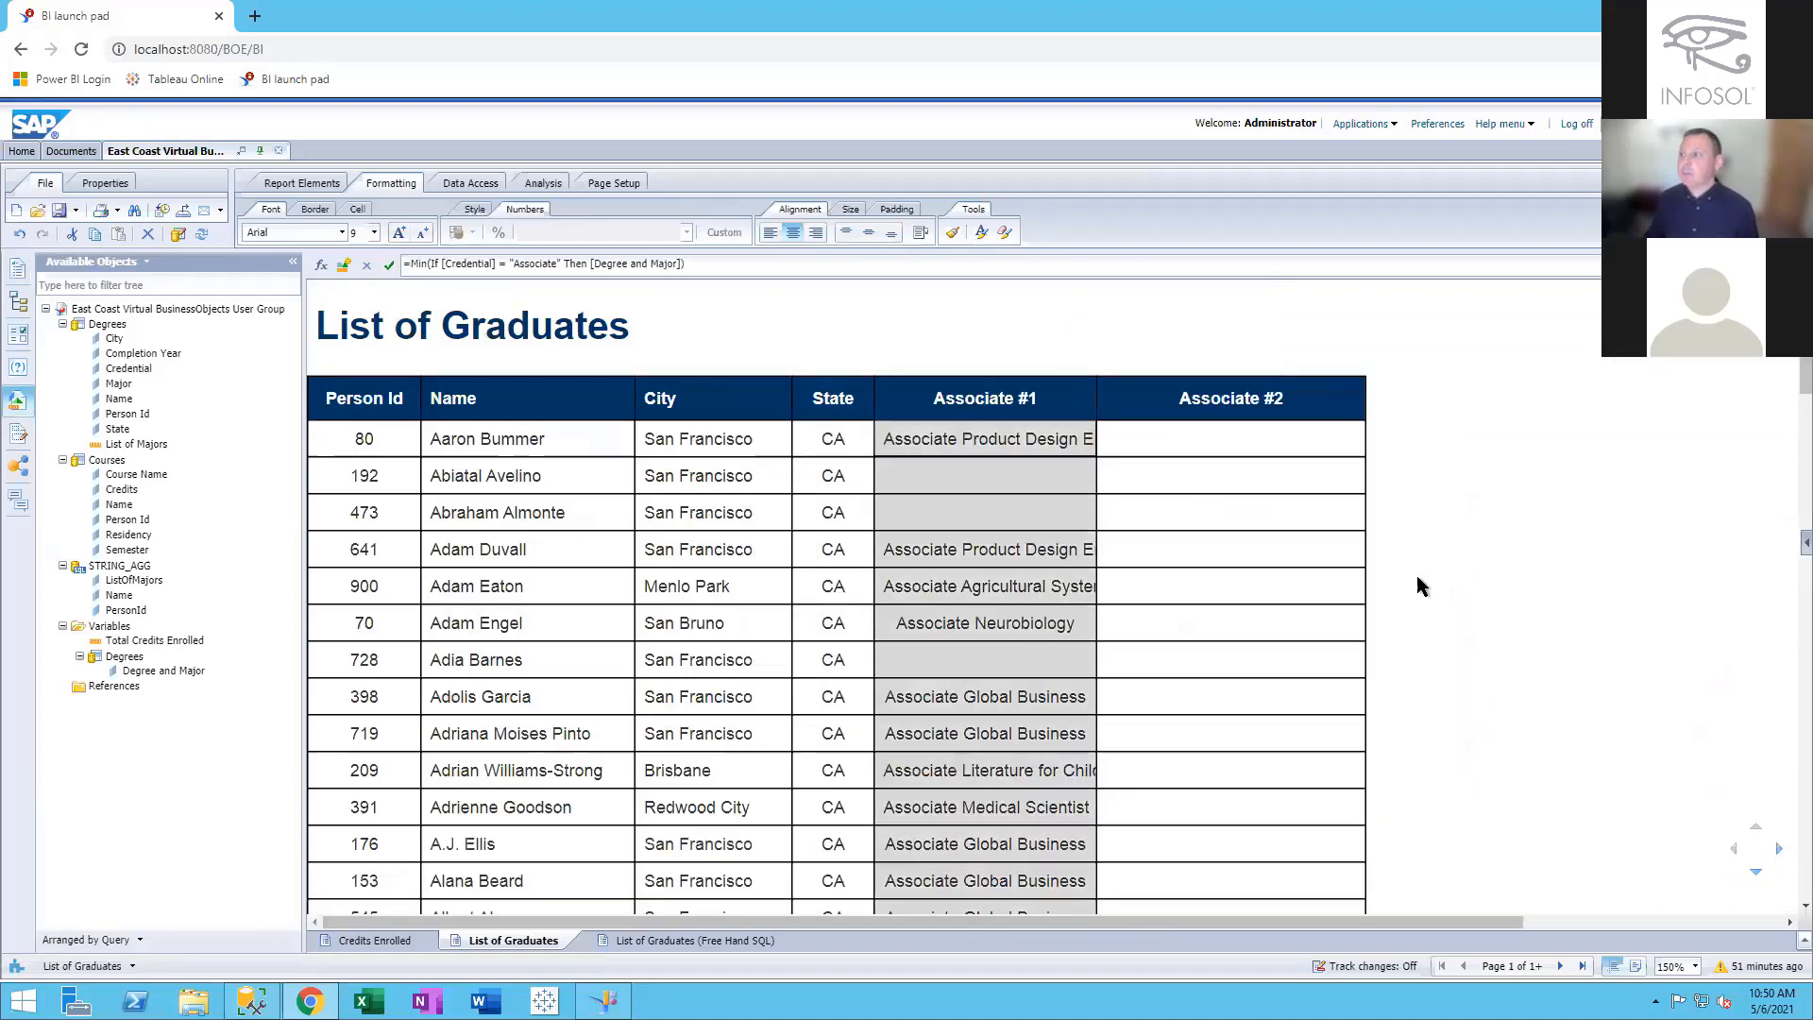
Widen the Associate #1 column until the long degree names fit in full
{"action": "left_click", "coordinate": [1092, 399]}
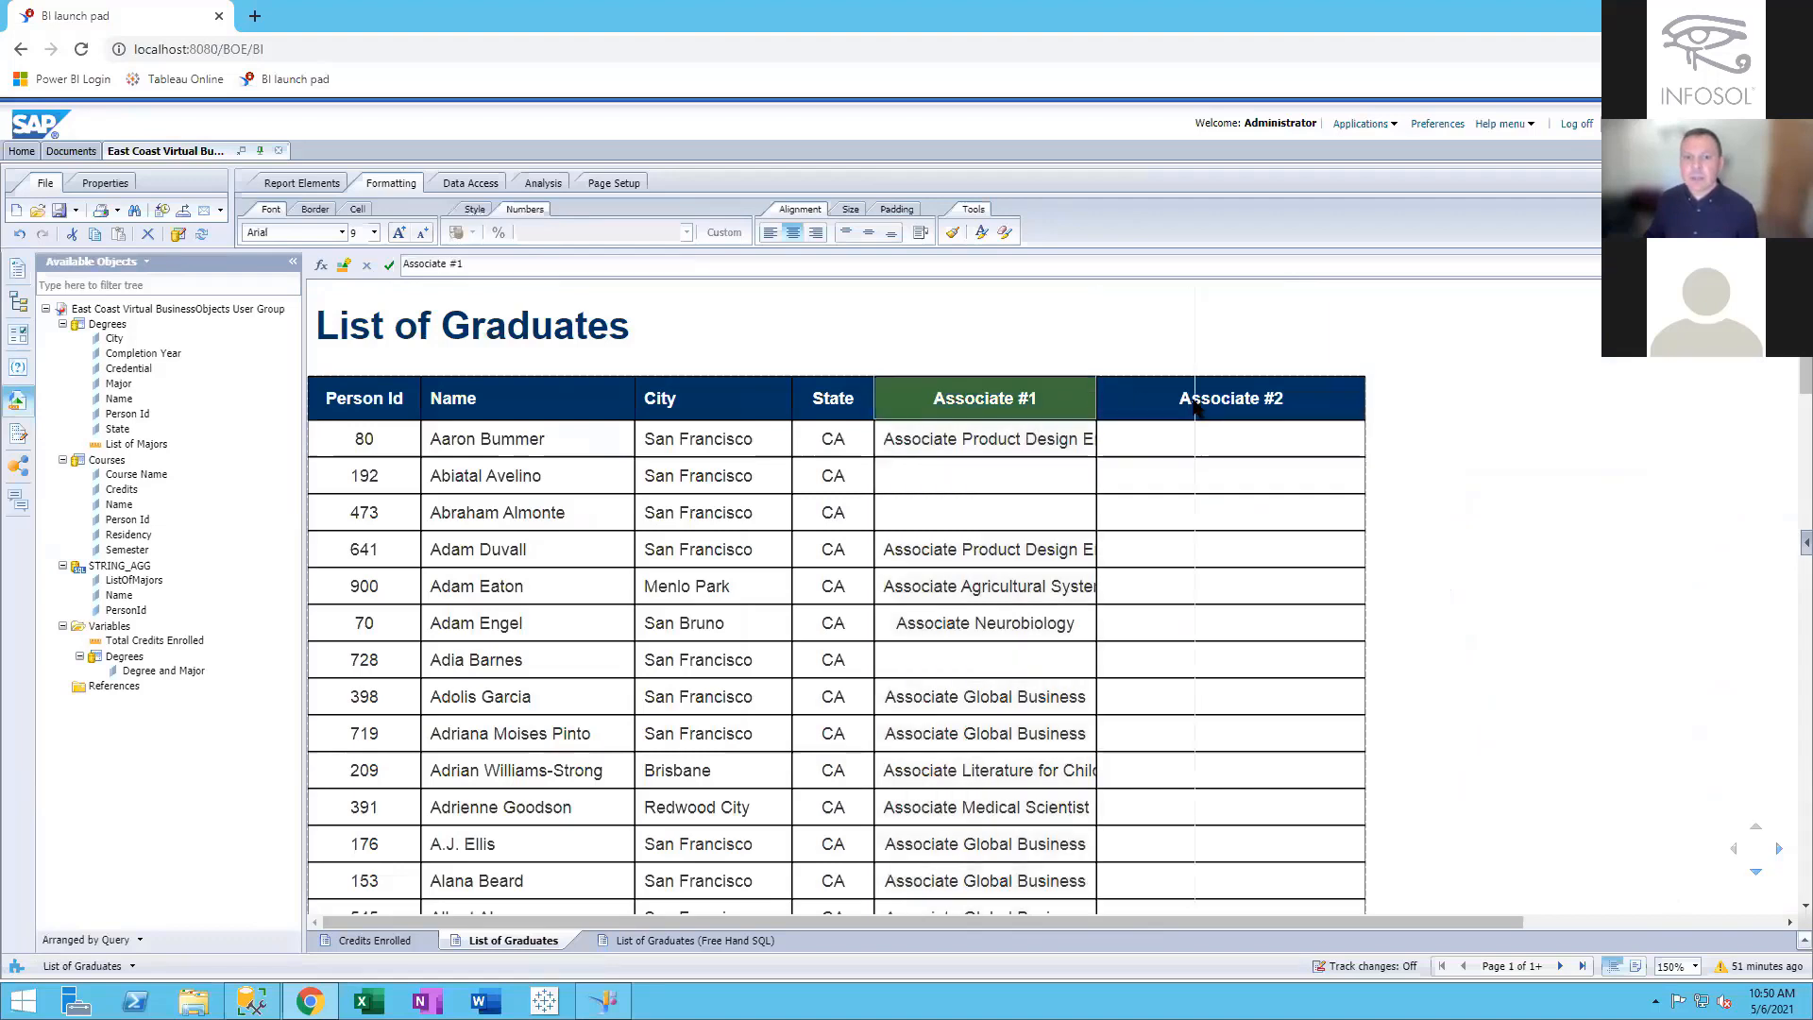
{"action": "left_click_drag", "start_coordinate": [1095, 399], "coordinate": [1193, 406]}
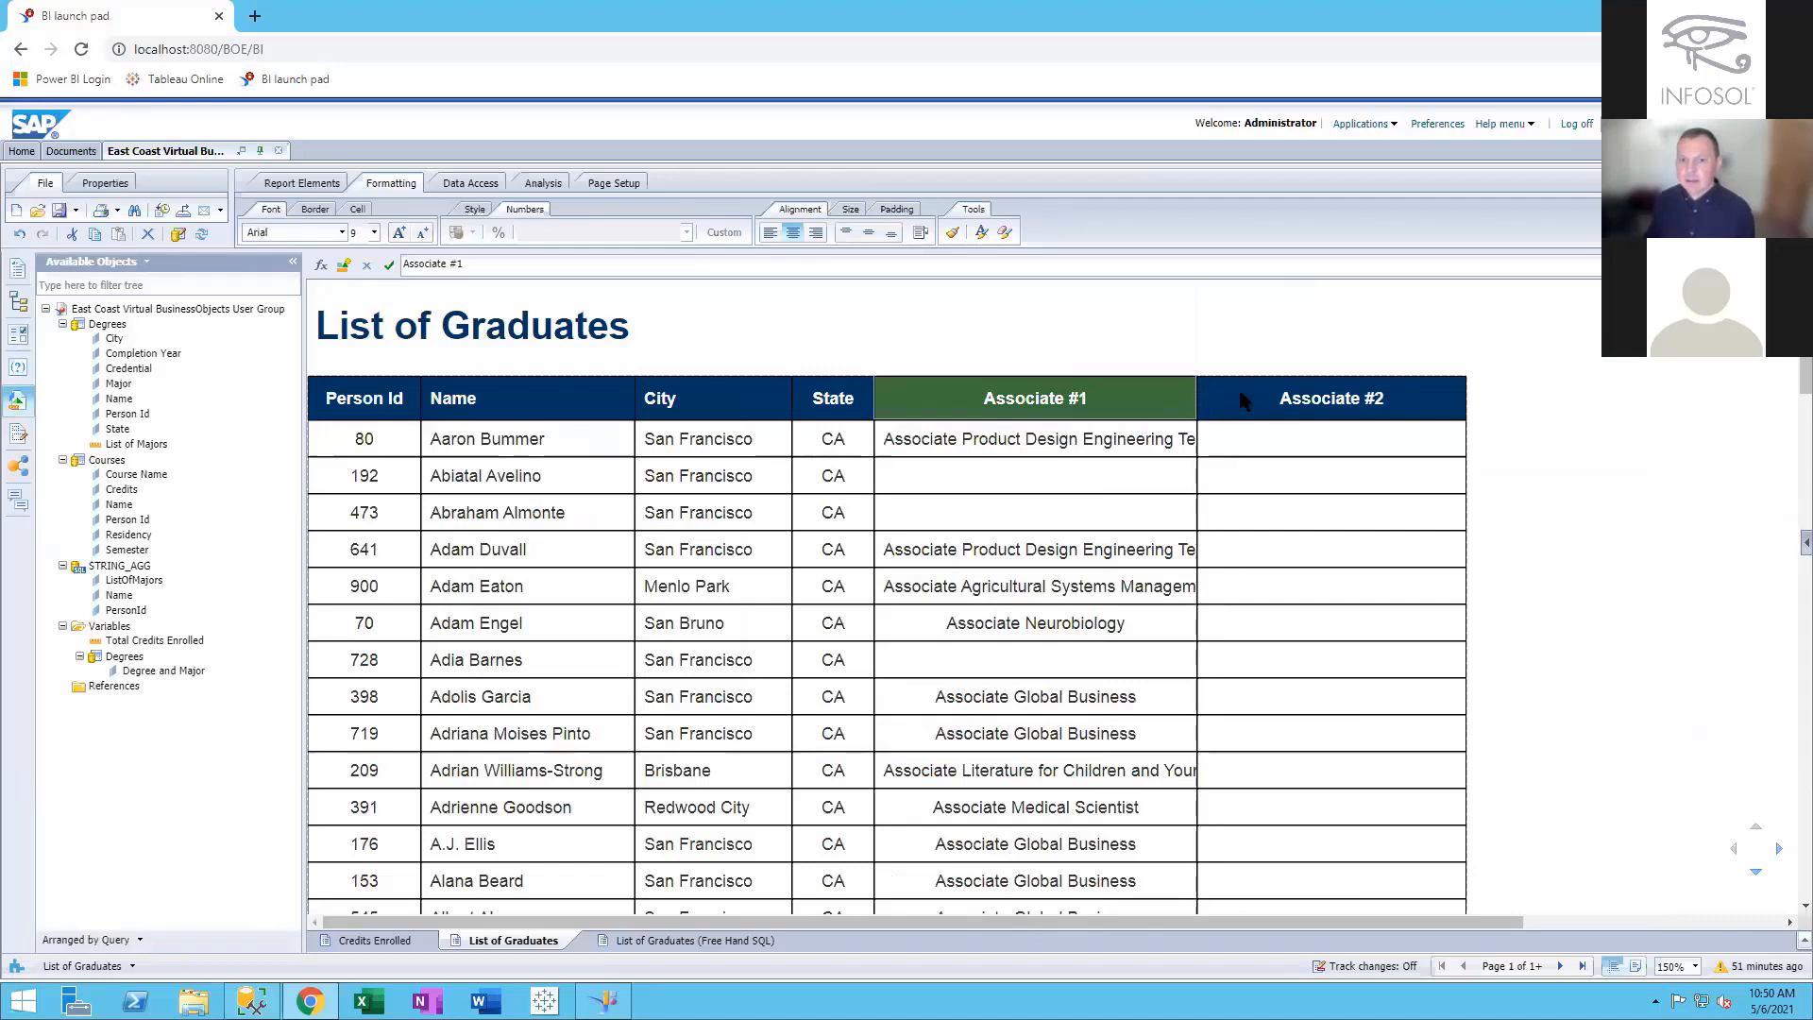
{"action": "left_click_drag", "start_coordinate": [1197, 398], "coordinate": [1282, 402]}
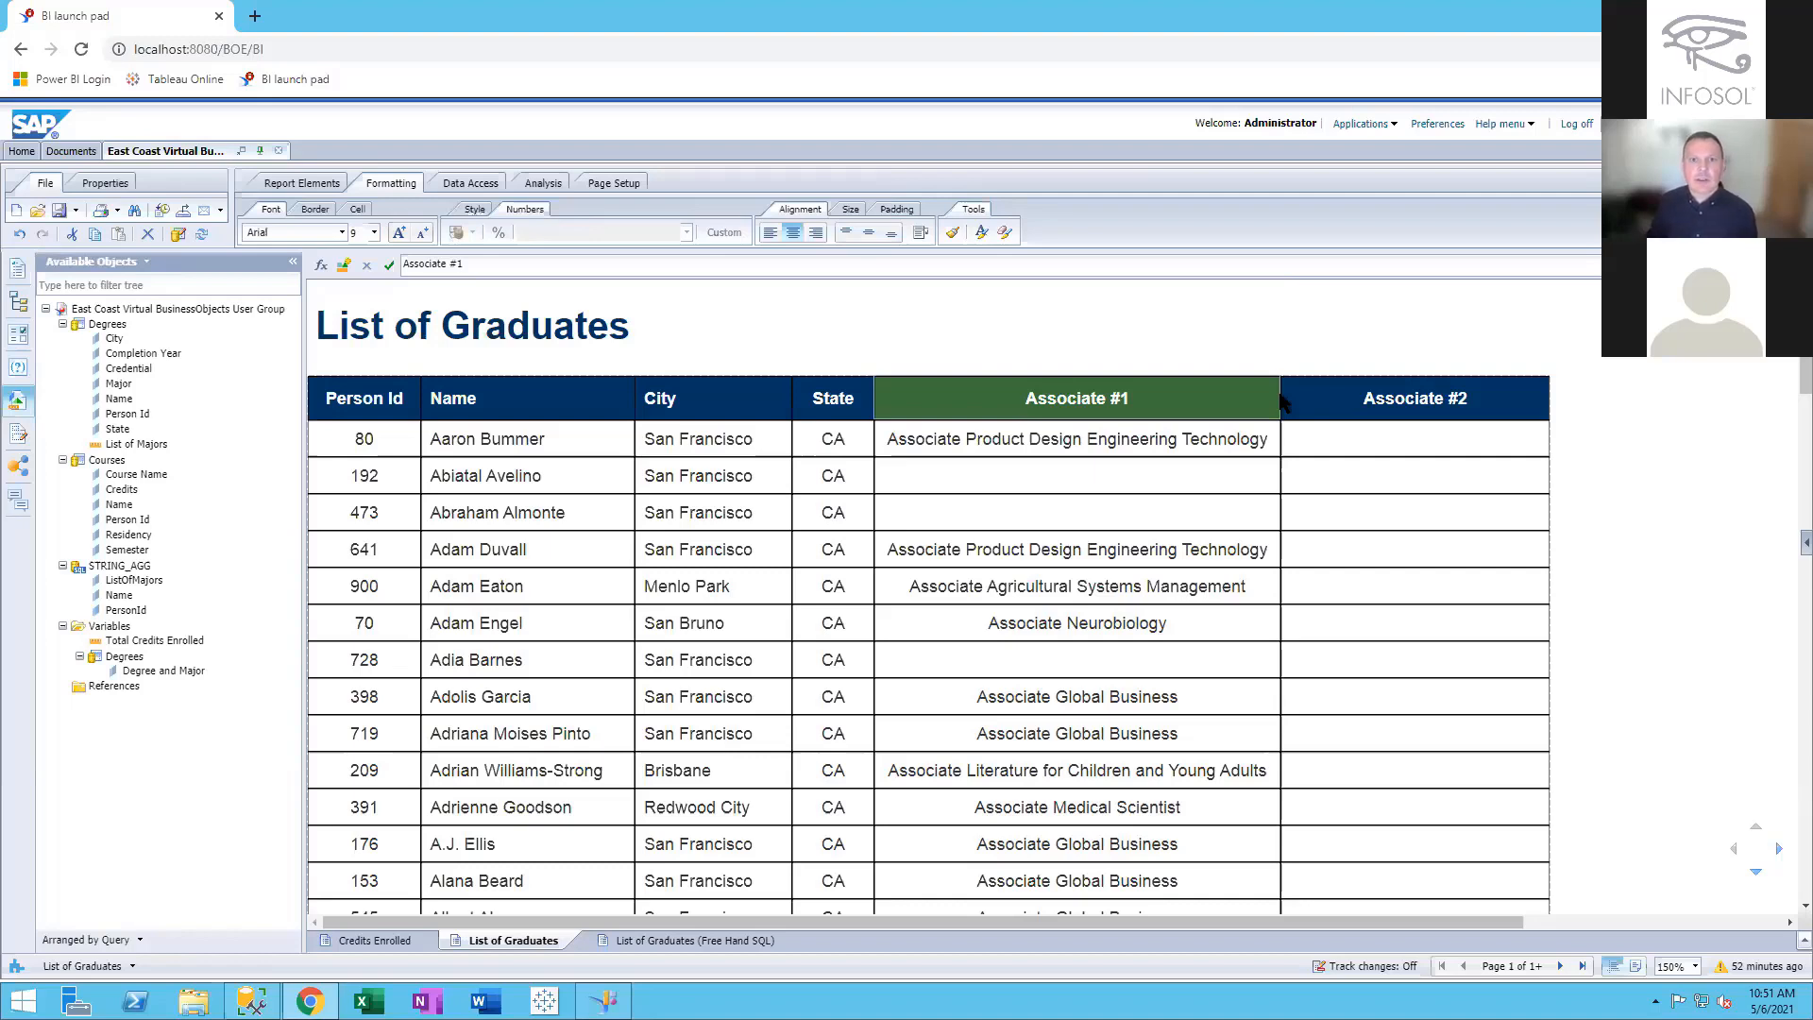
Copy the Associate #1 body formula and paste it into the Formula Editor for the Associate #2 body cells
{"action": "left_click", "coordinate": [1246, 444]}
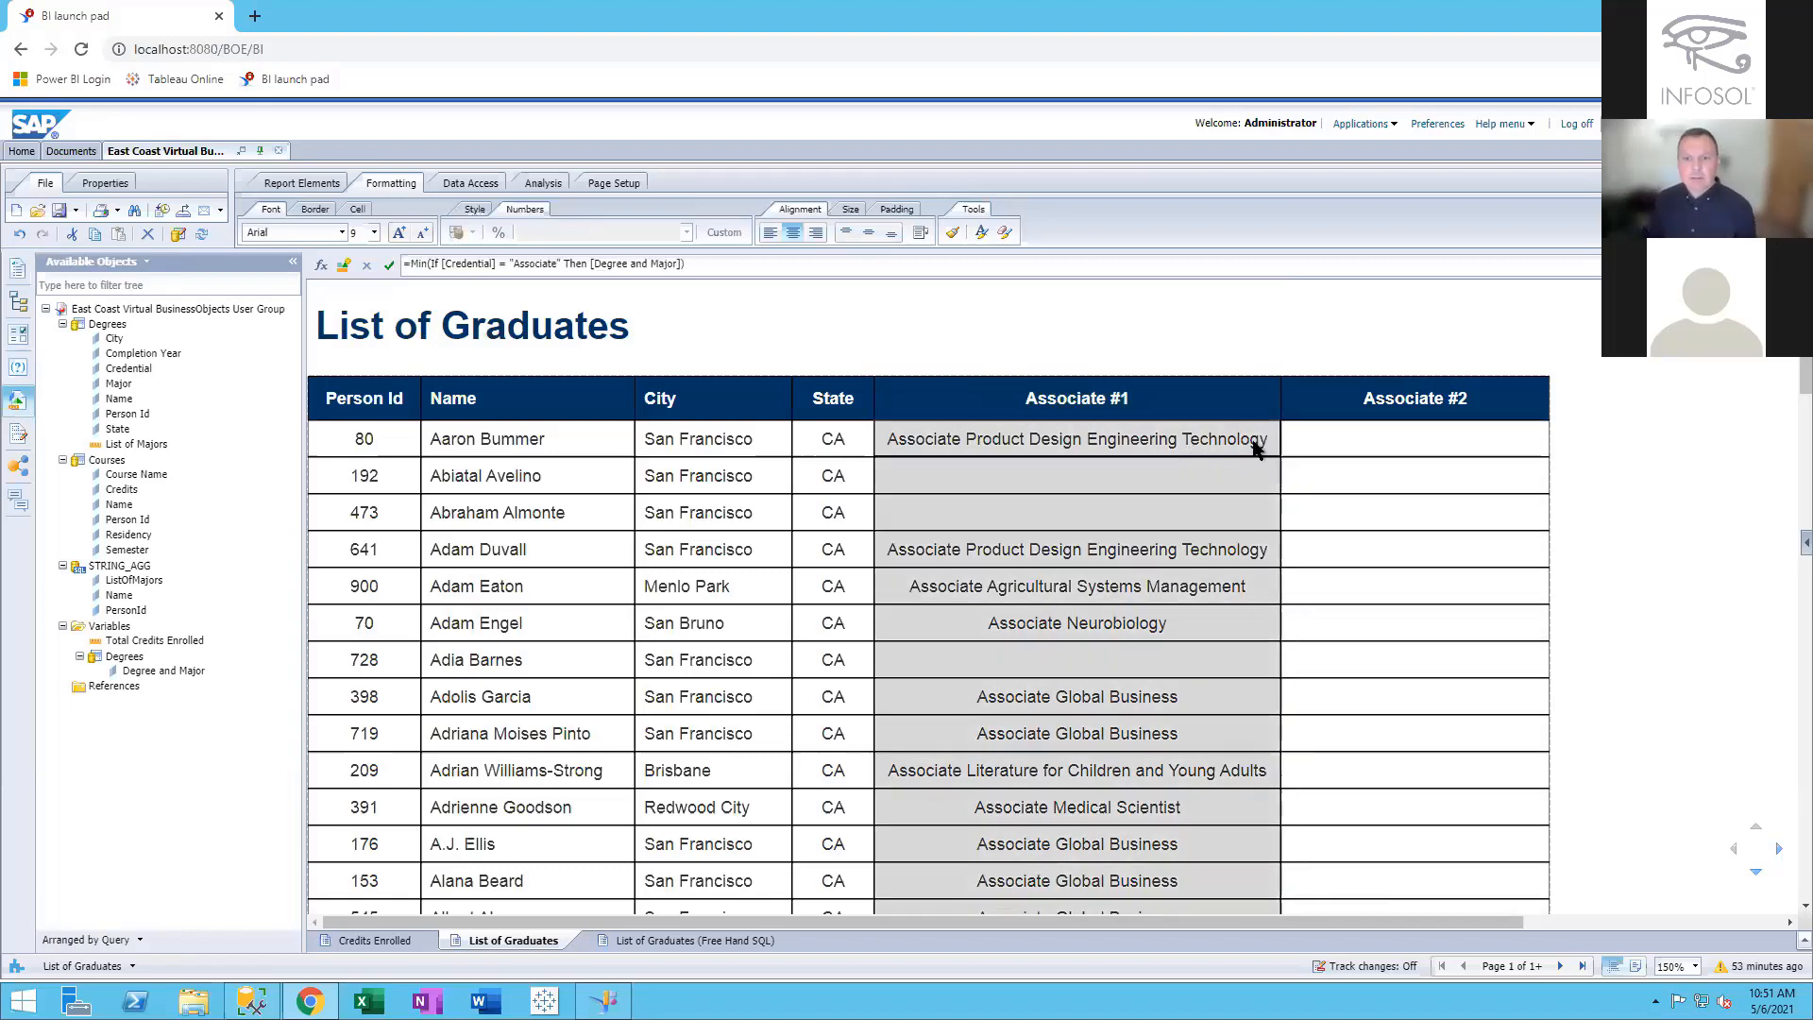
{"action": "left_click", "coordinate": [485, 263]}
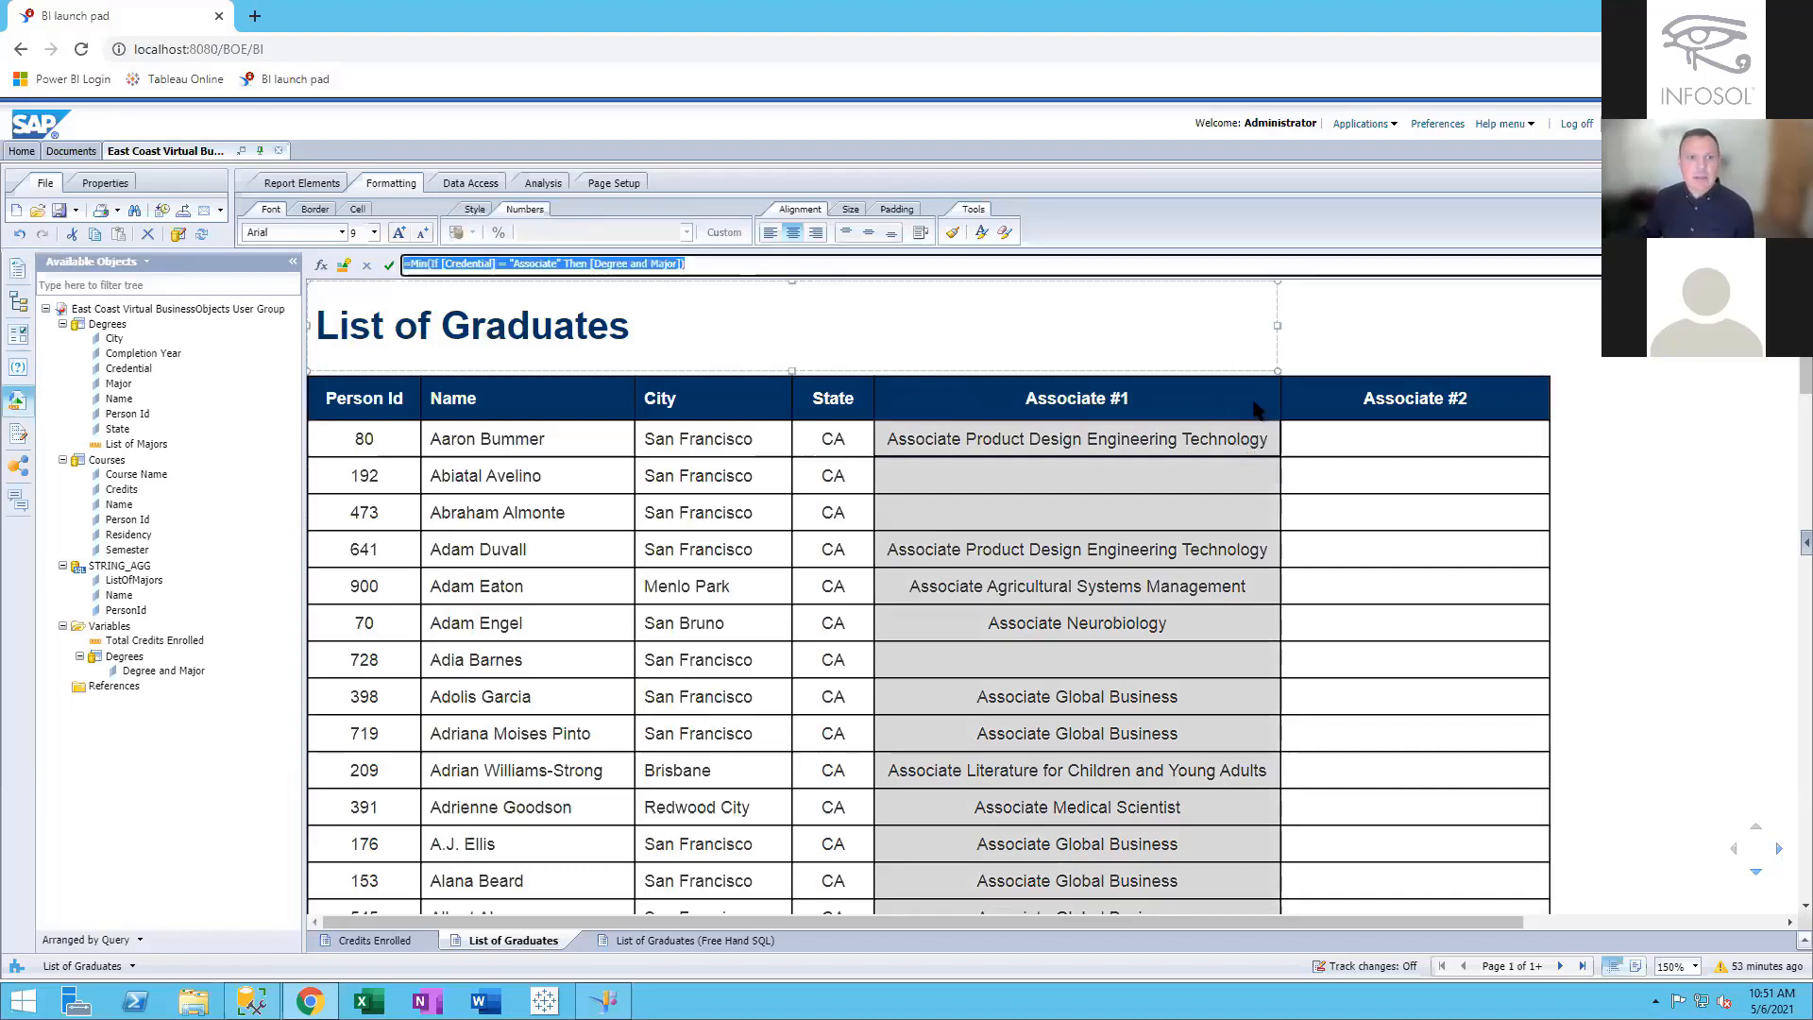
{"action": "left_click", "coordinate": [1335, 442]}
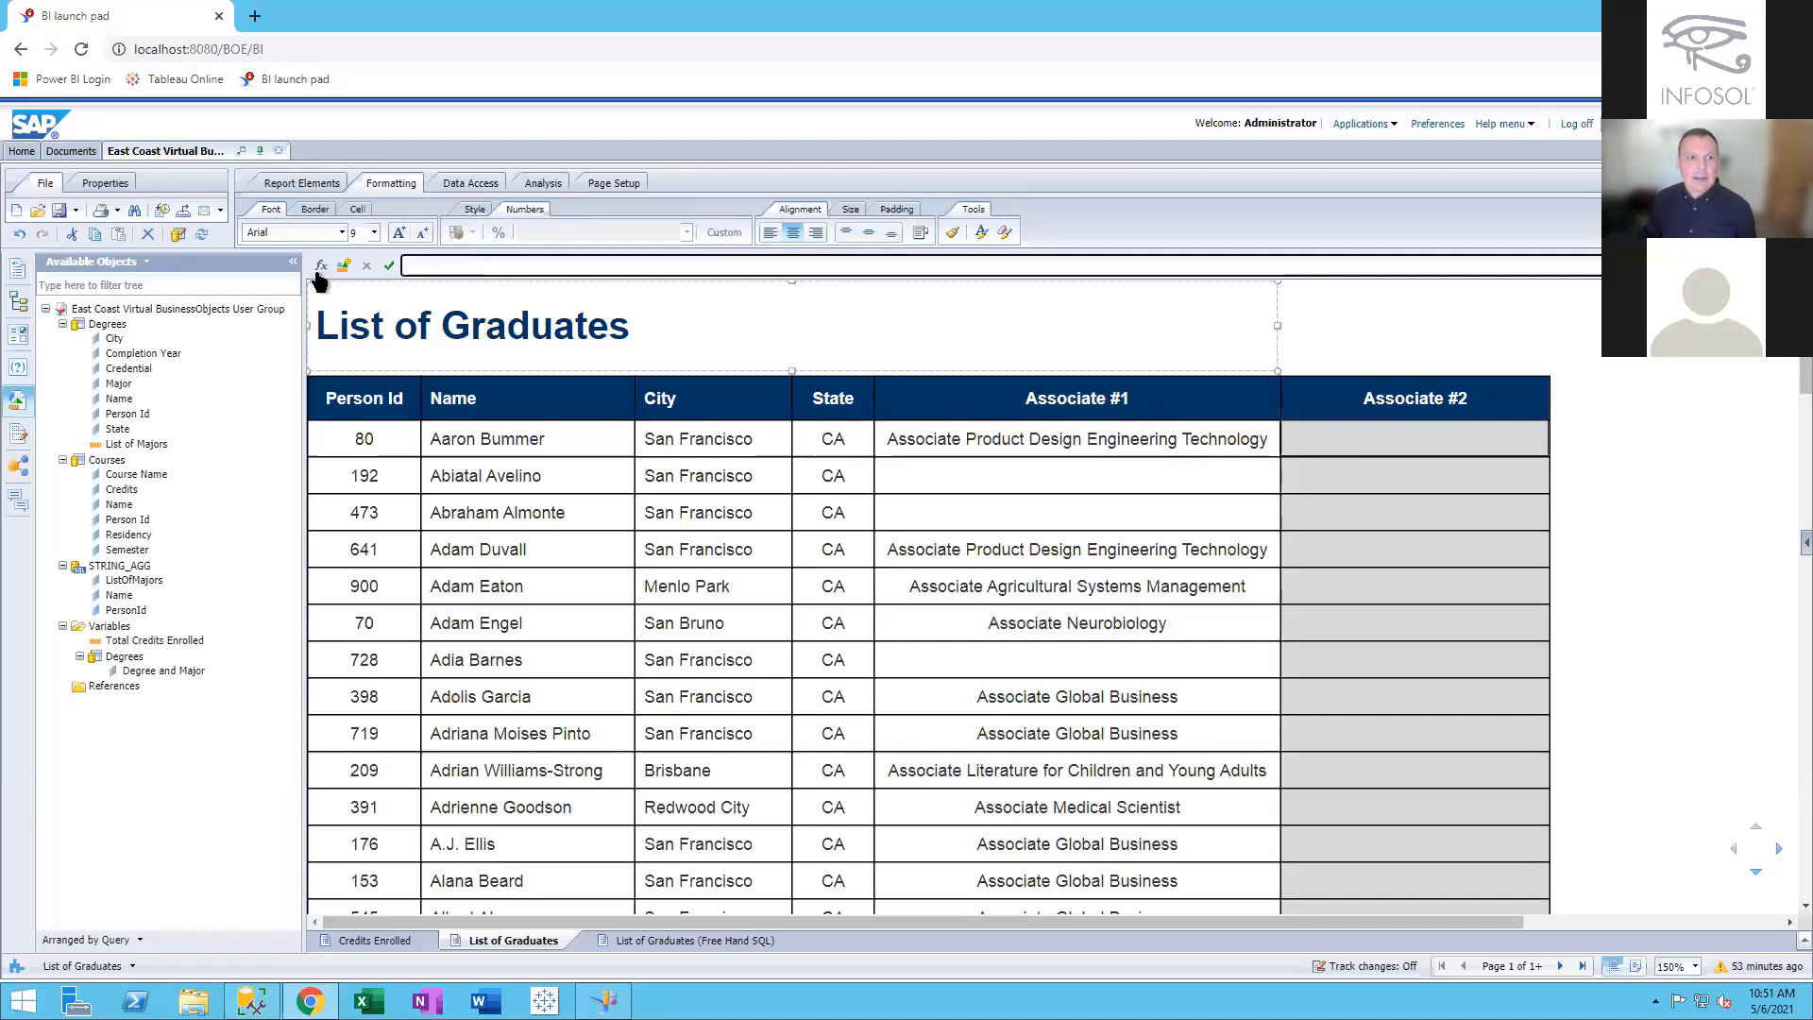
{"action": "type", "text": "=Min(If [Credential] = \"Associate\" Then [Degree and Major])"}
Turn the pasted formula into an if condition comparing the Min expression, using <>, with the same expression under Max
{"action": "left_click_drag", "start_coordinate": [537, 344], "coordinate": [529, 343]}
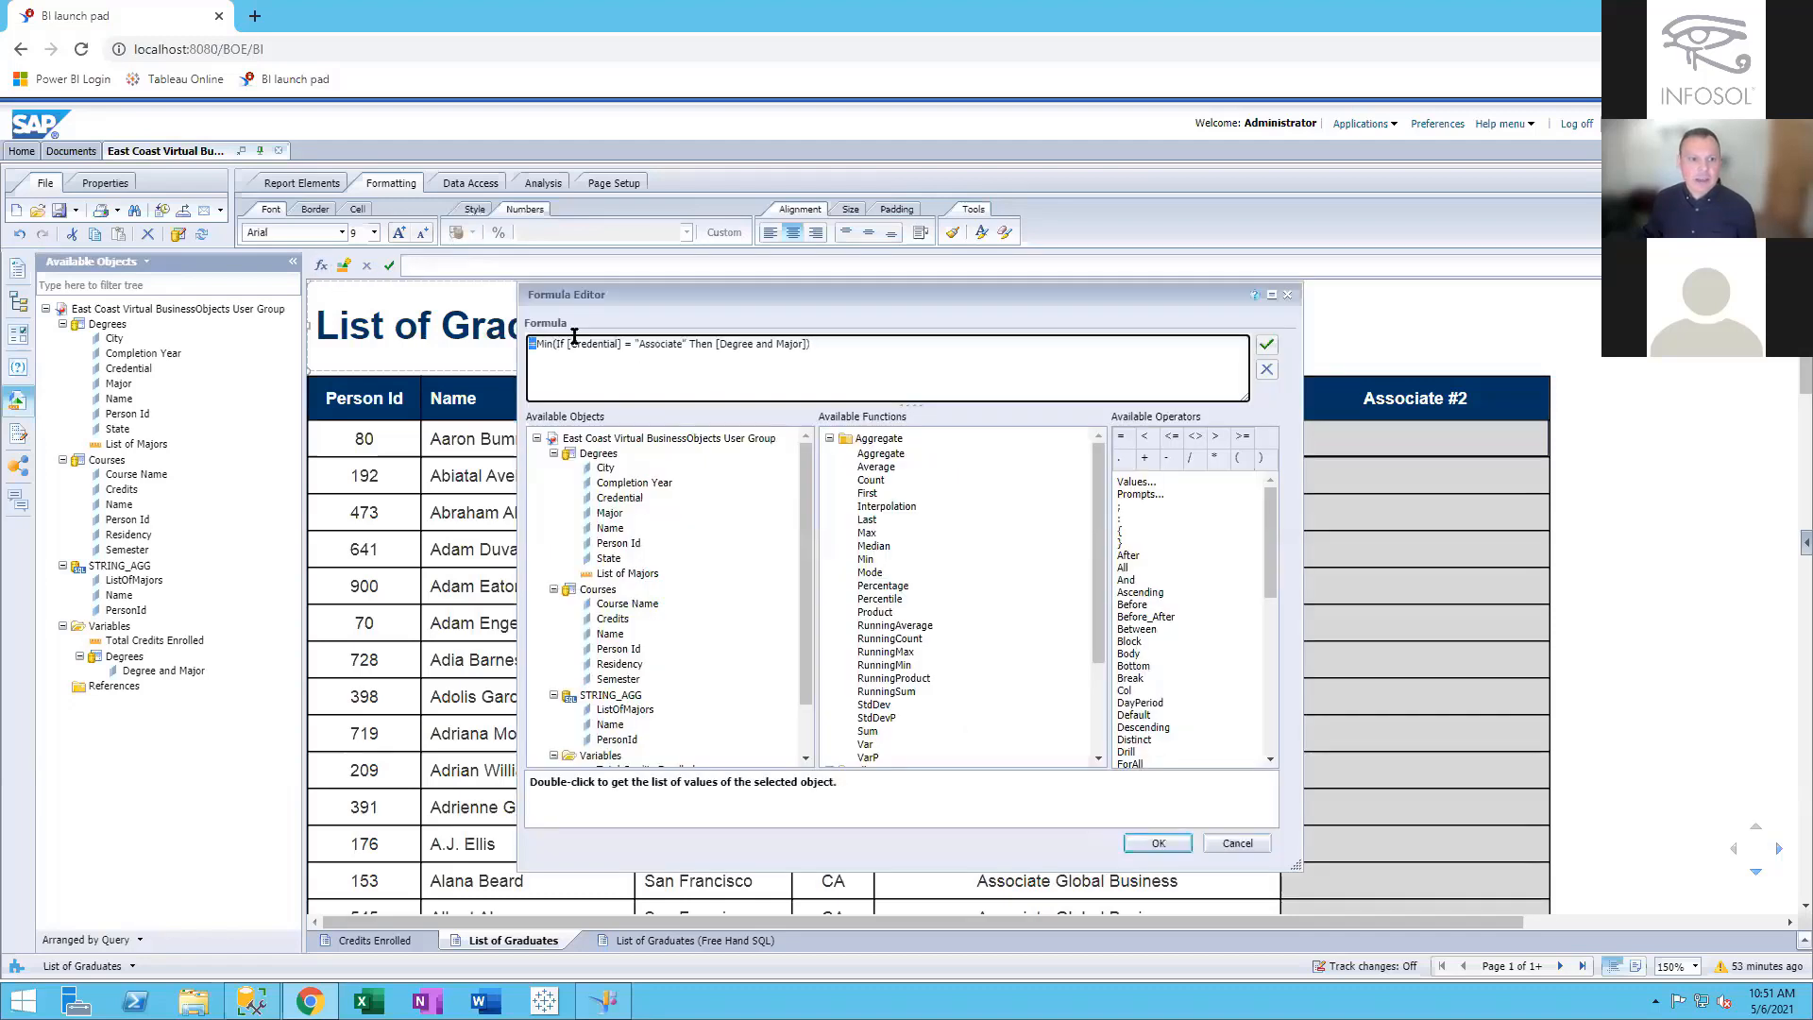
{"action": "key", "text": "Right"}
{"action": "type", "text": "if "}
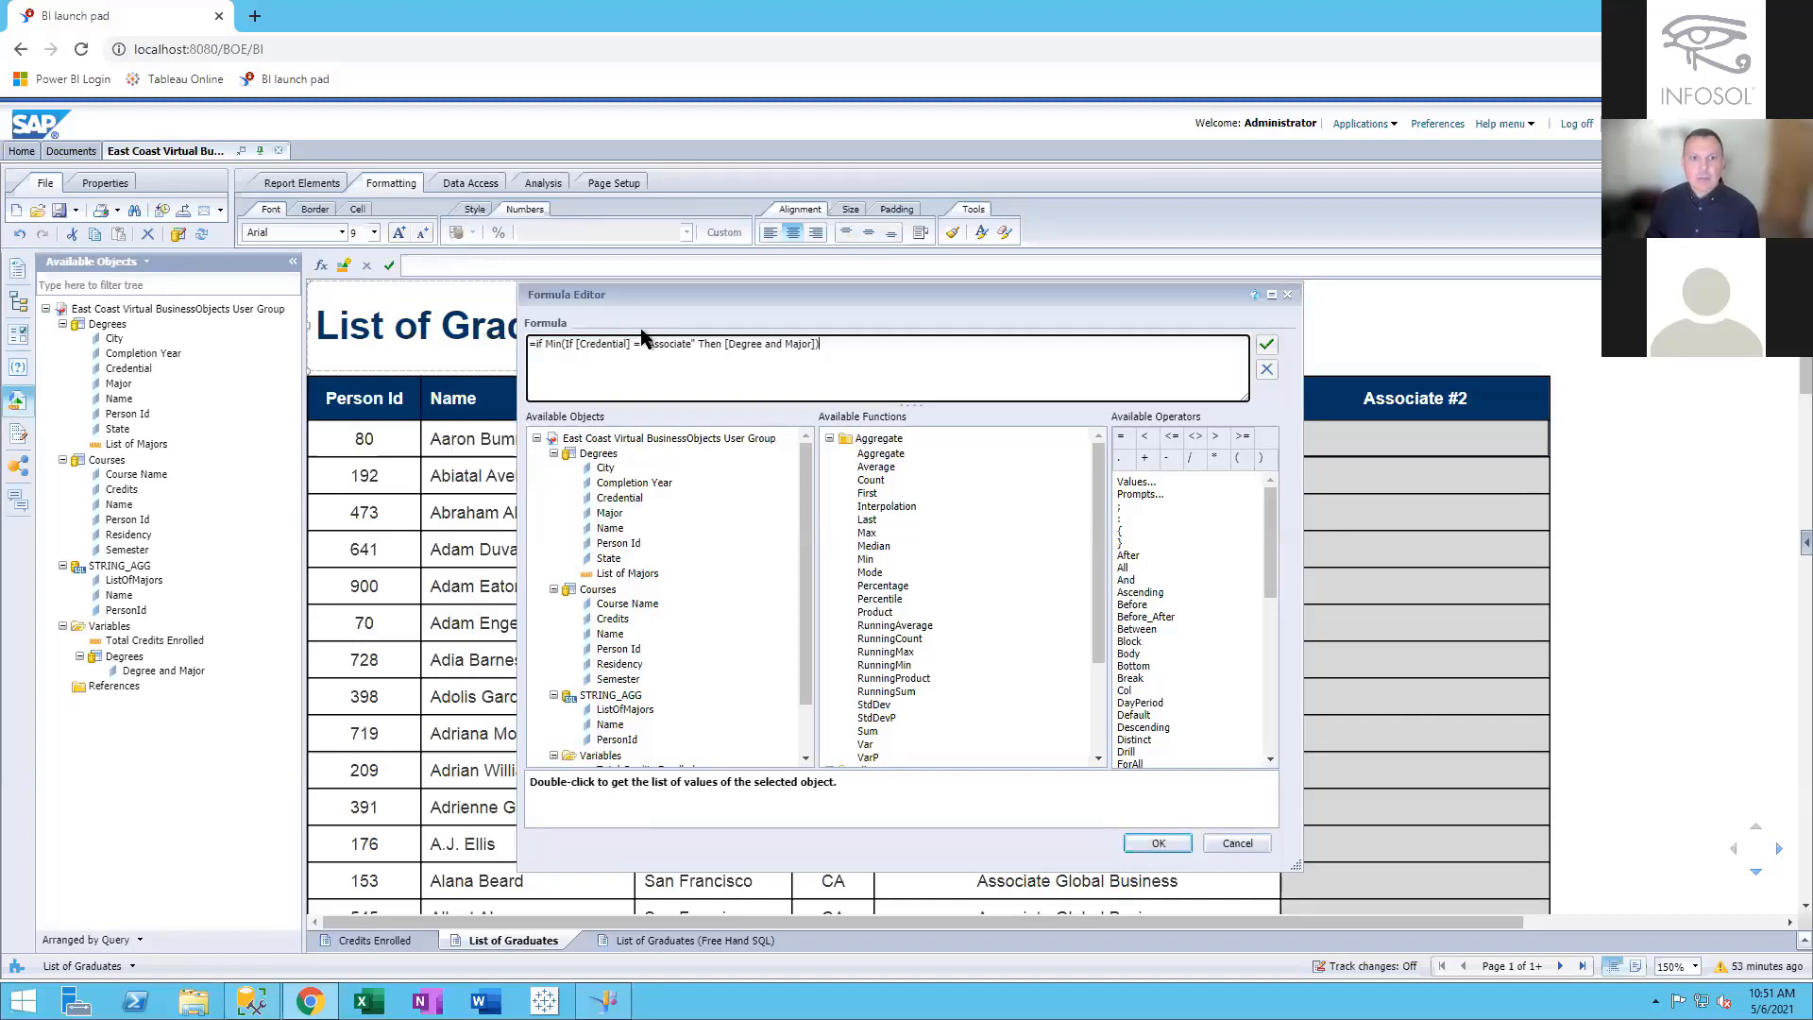
{"action": "type", "text": "<>"}
{"action": "key", "text": "ctrl+v"}
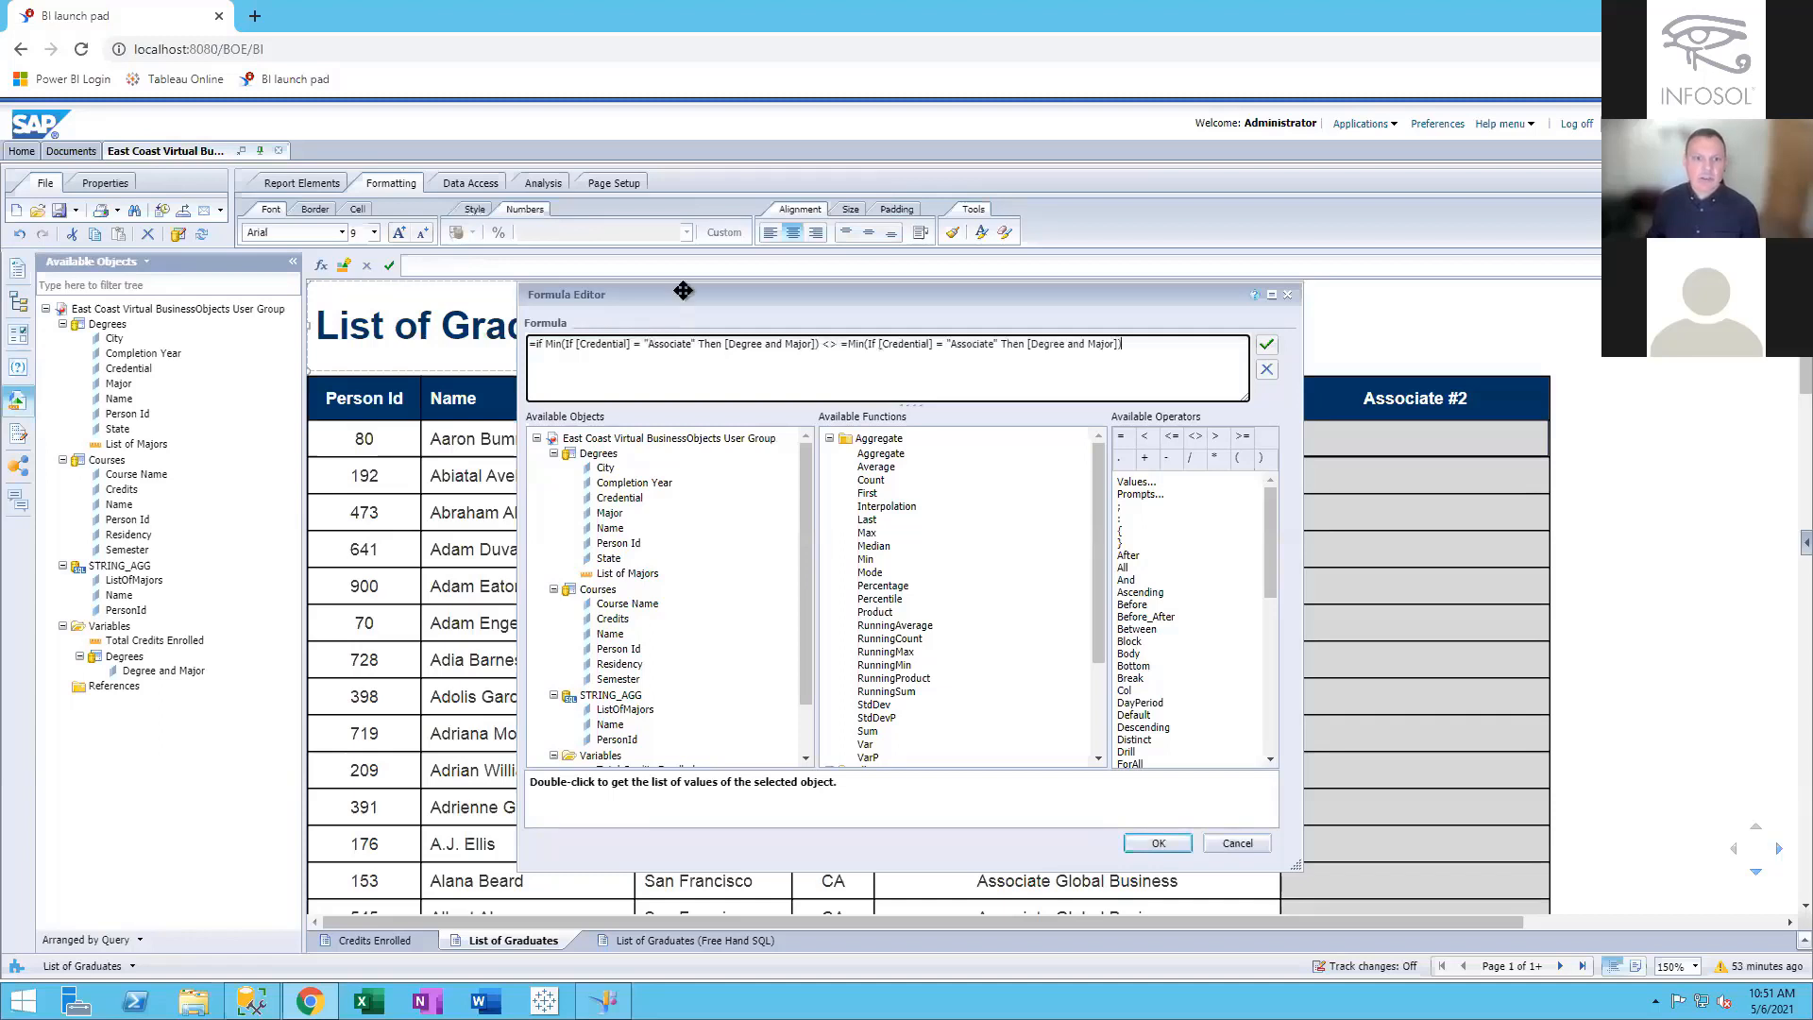
{"action": "left_click", "coordinate": [851, 343]}
{"action": "key", "text": "BackSpace"}
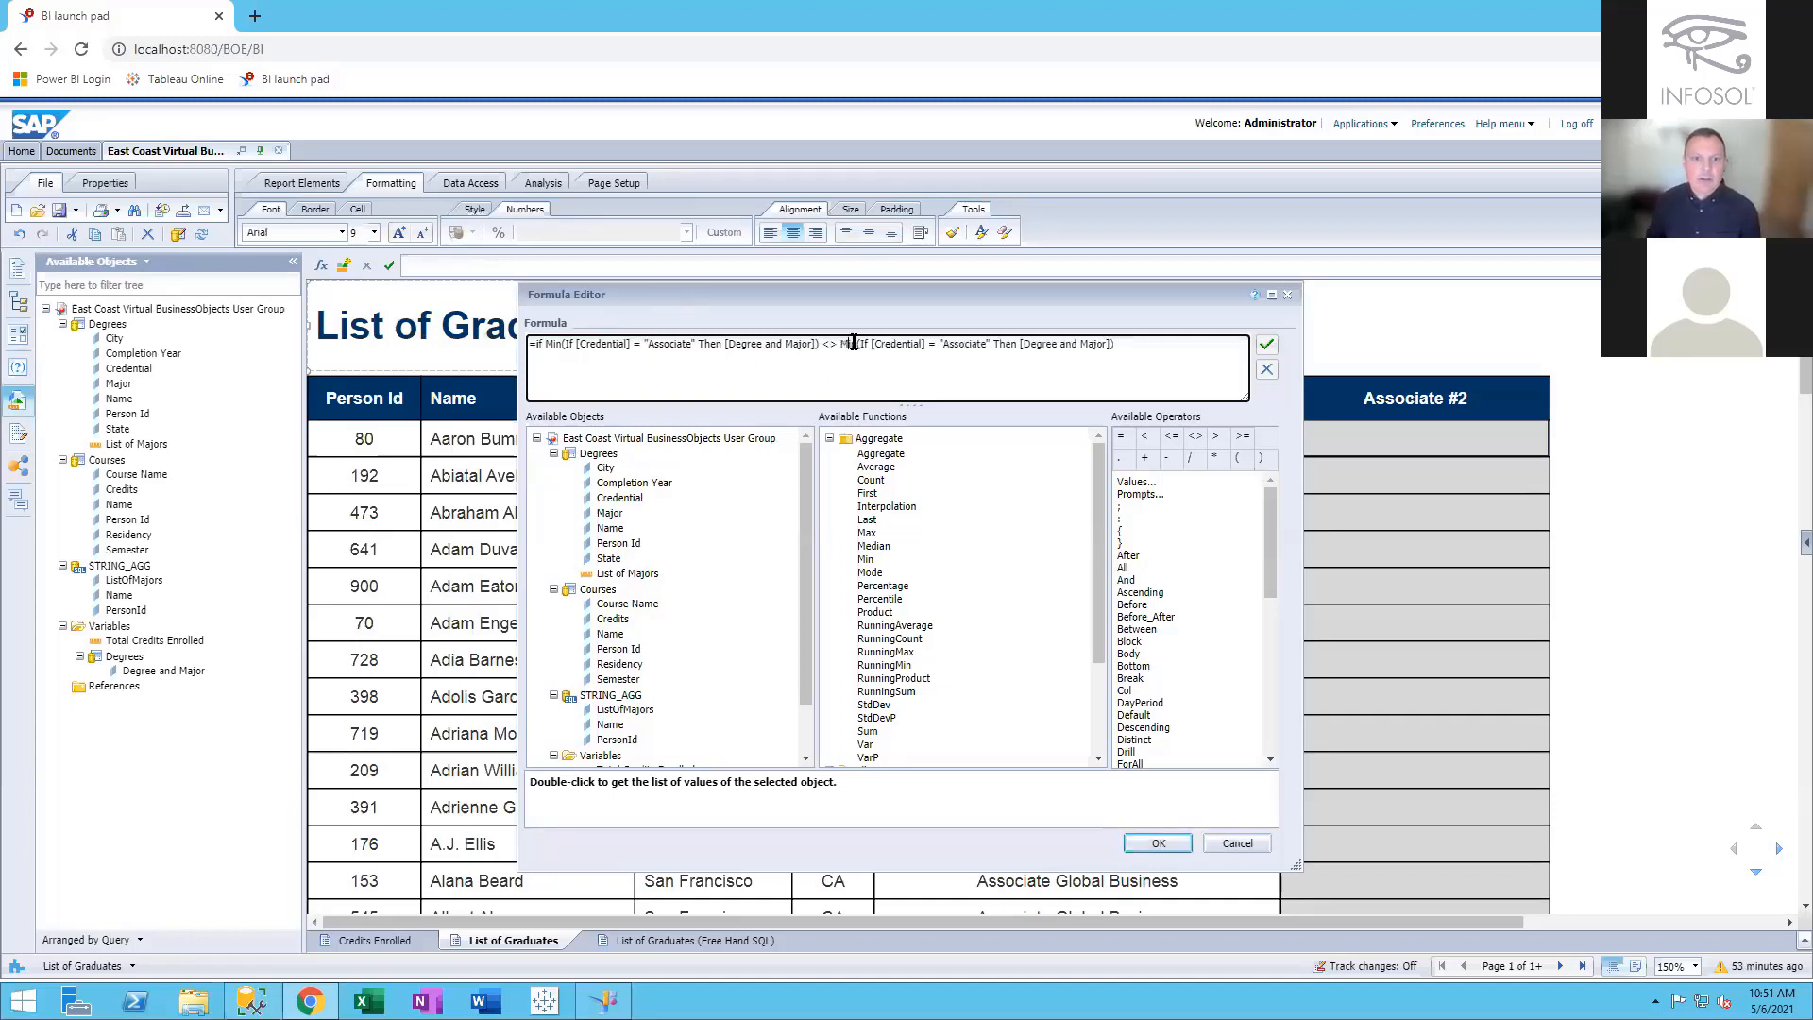
{"action": "double_click", "coordinate": [854, 343]}
{"action": "type", "text": "Max"}
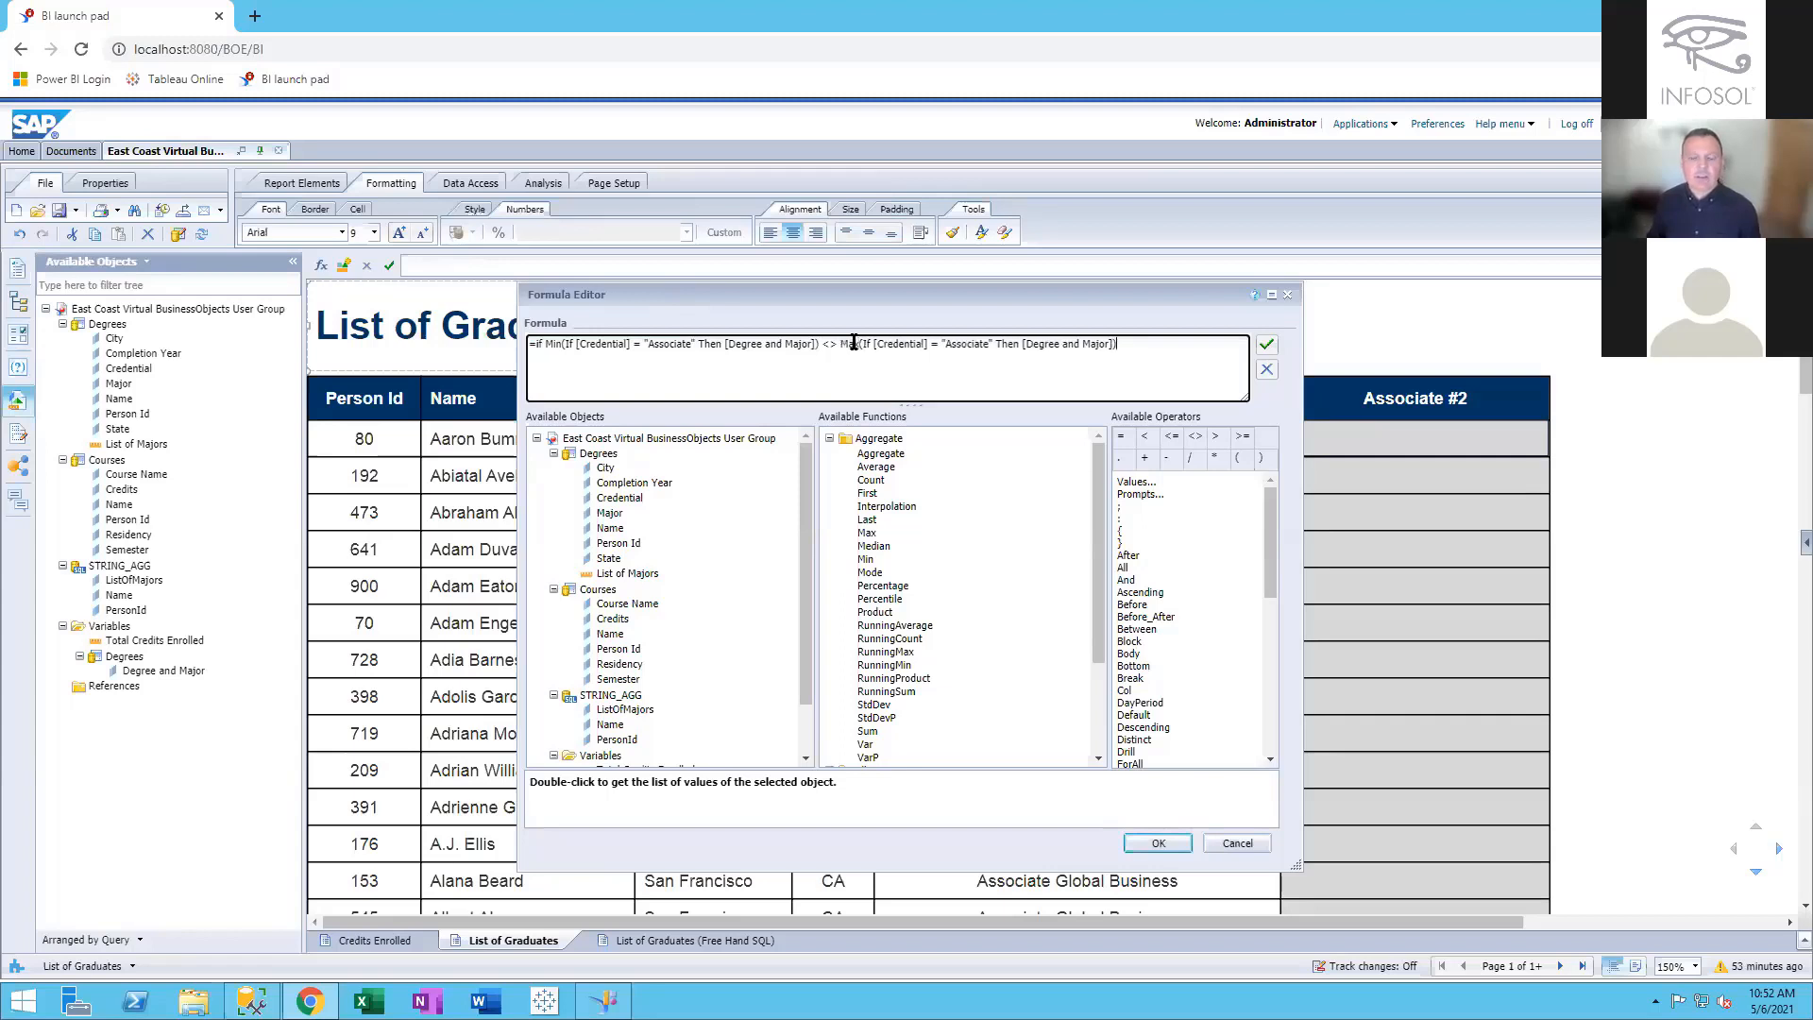
Add then Max(If [Credential] = "Associate" Then [Degree and Major]) to the condition and apply the formula to Associate #2
{"action": "left_click_drag", "start_coordinate": [1119, 343], "coordinate": [840, 342]}
{"action": "key", "text": "ctrl+c"}
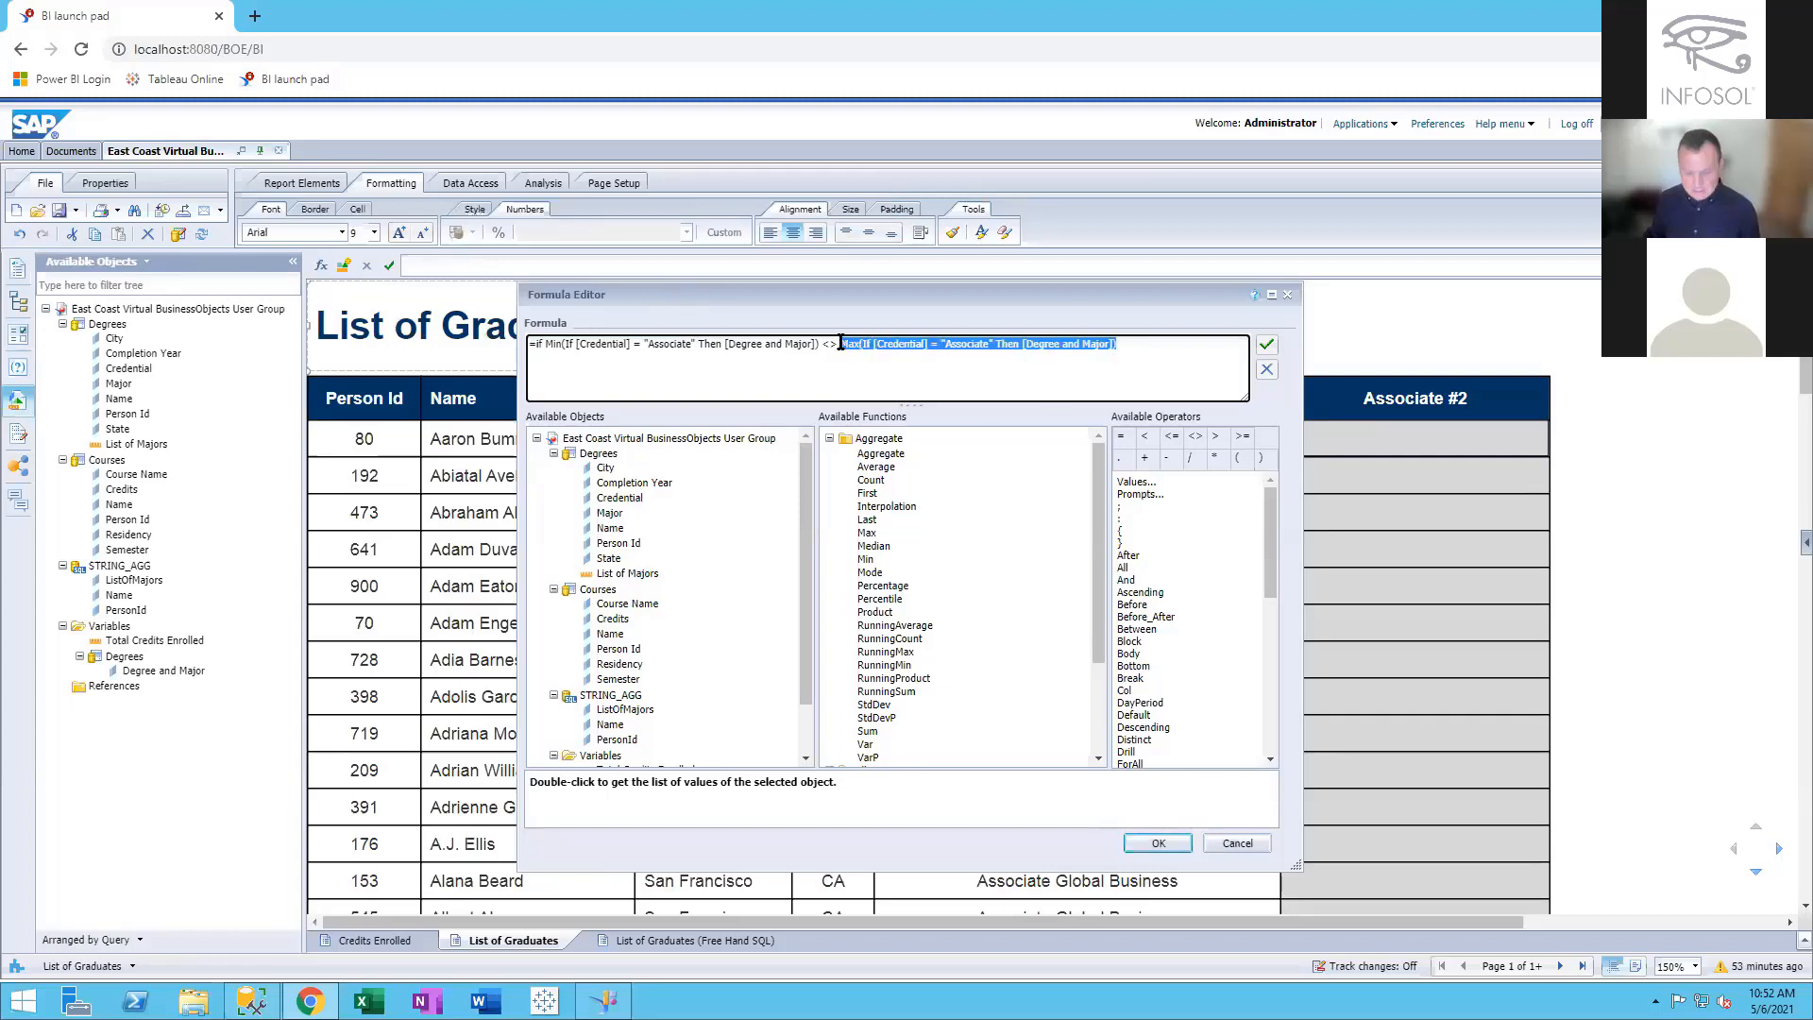
{"action": "key", "text": "Right"}
{"action": "type", "text": "then"}
{"action": "key", "text": "ctrl+v"}
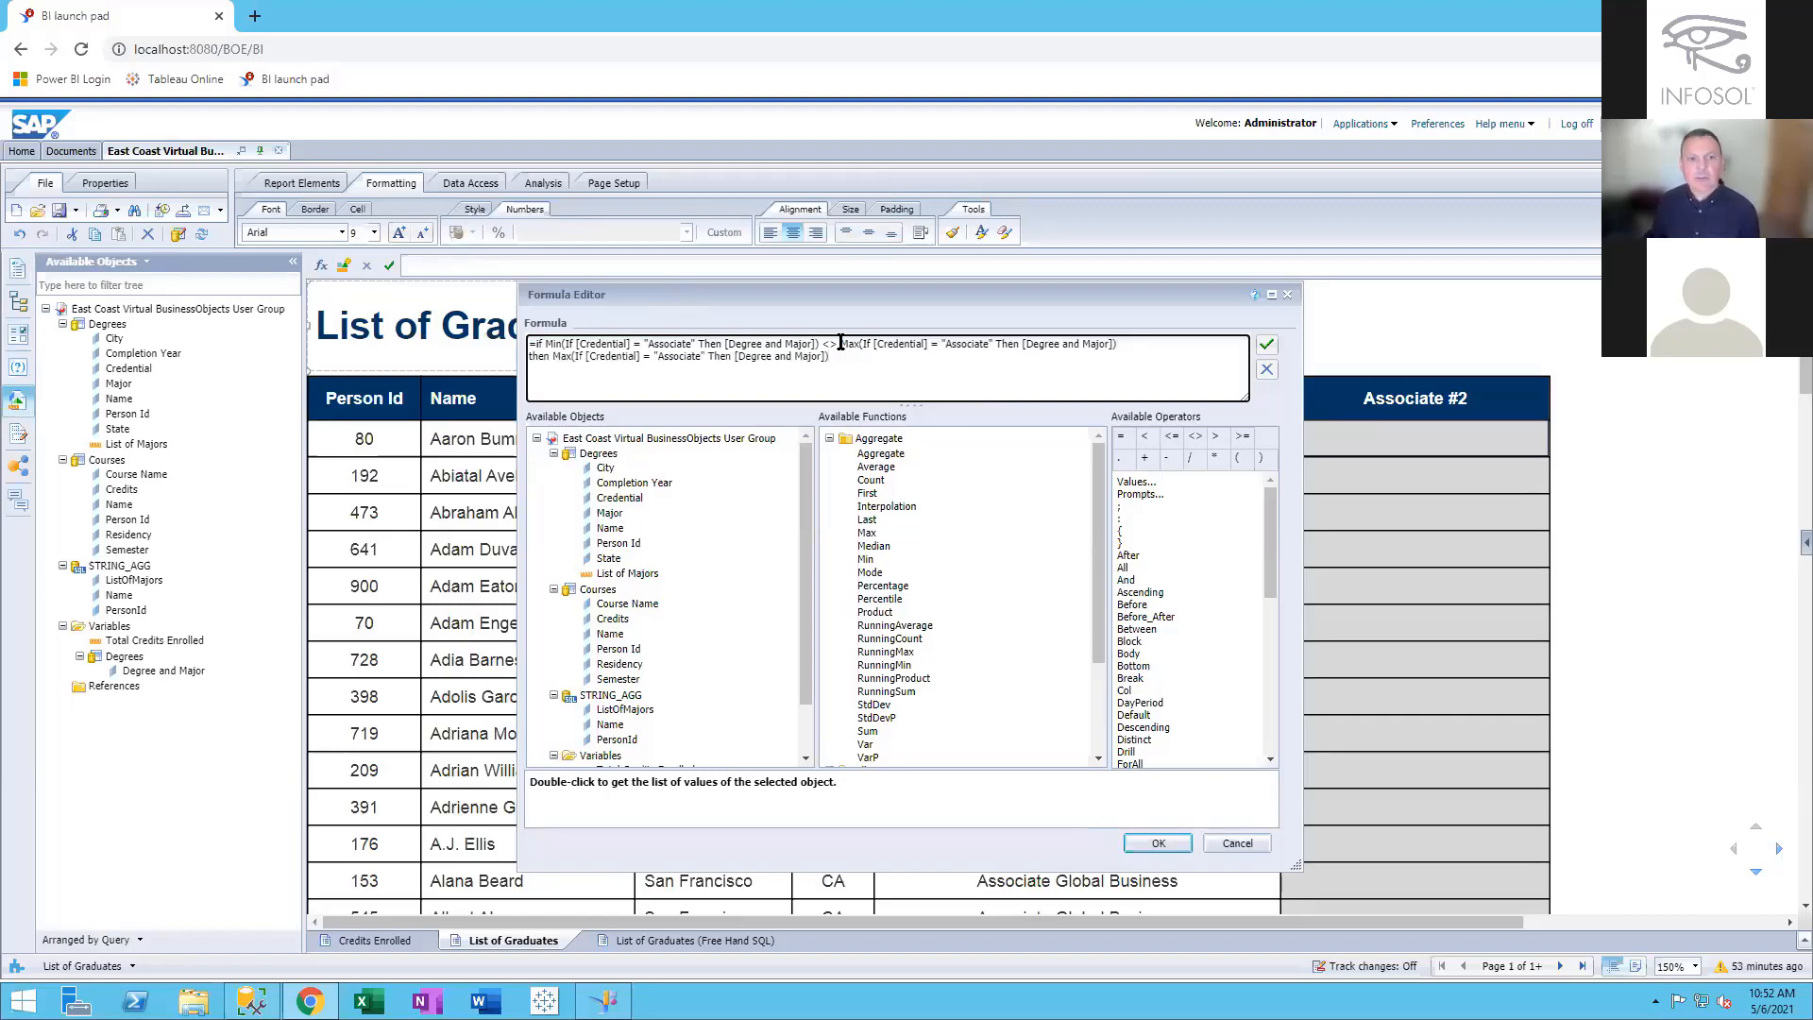
{"action": "left_click", "coordinate": [1158, 844]}
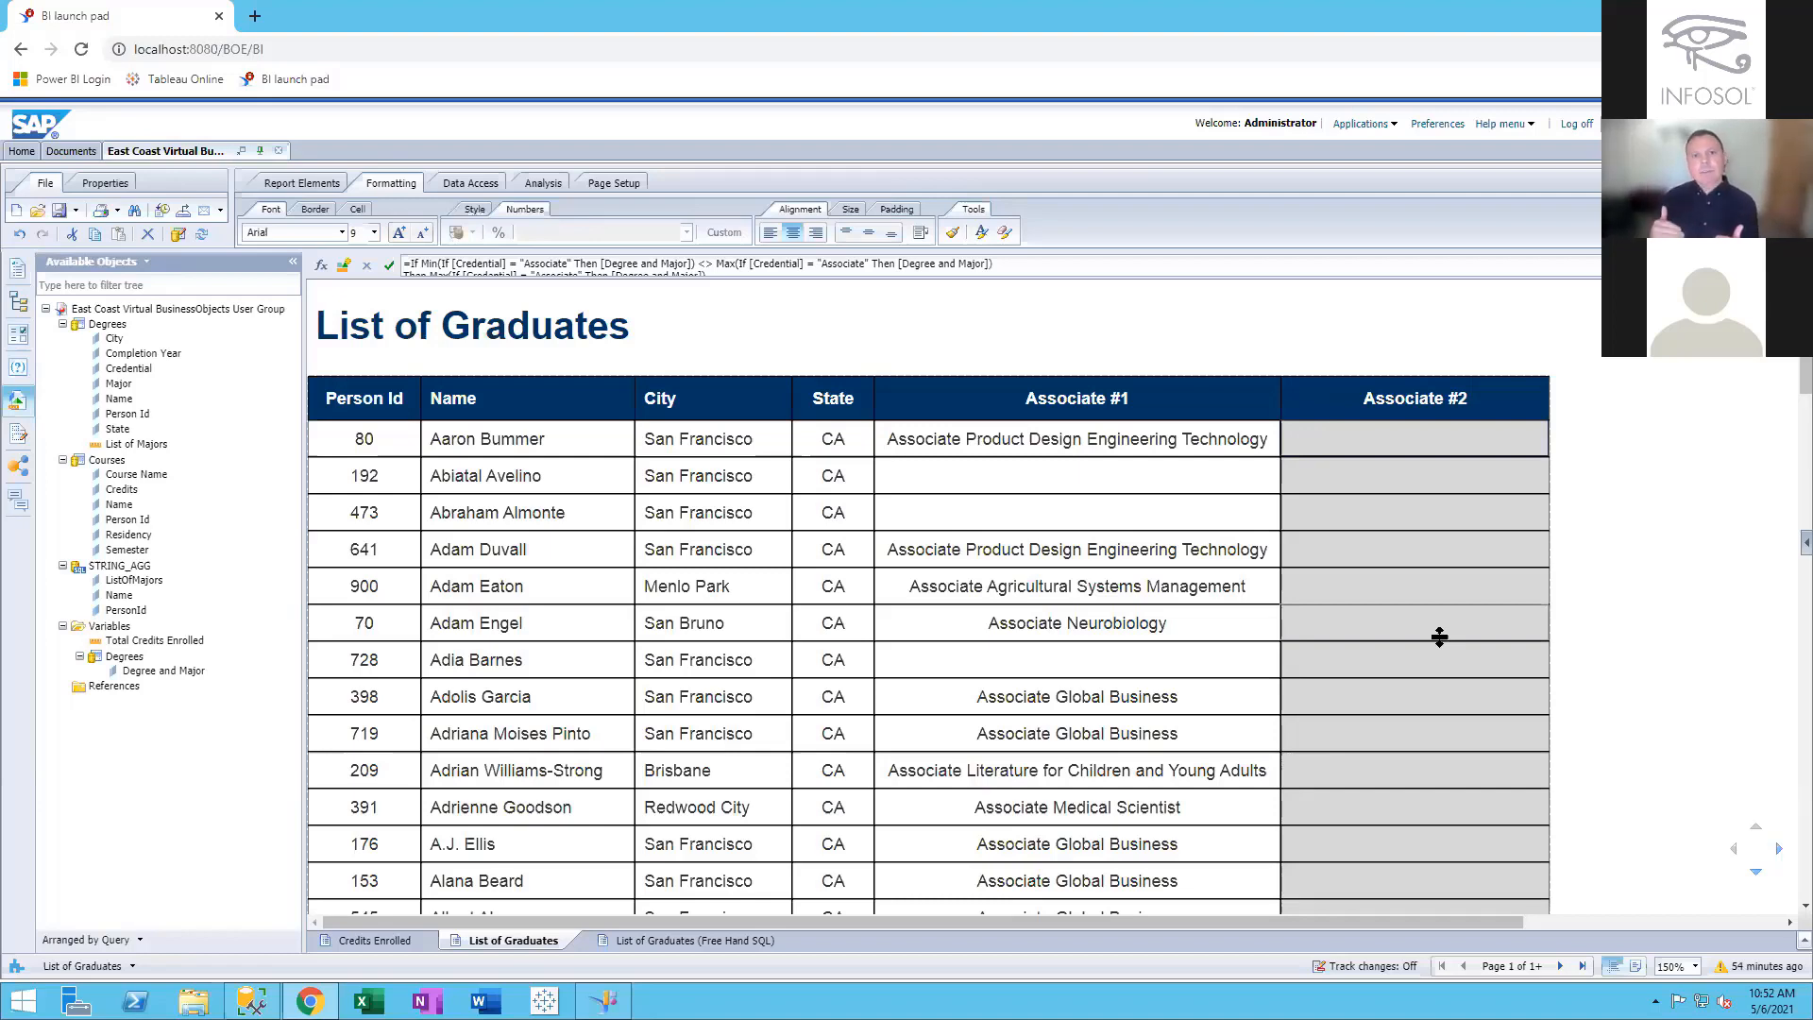
Review the body formula of the Associate #1 column, then clear the table selection
{"action": "left_click", "coordinate": [1178, 455]}
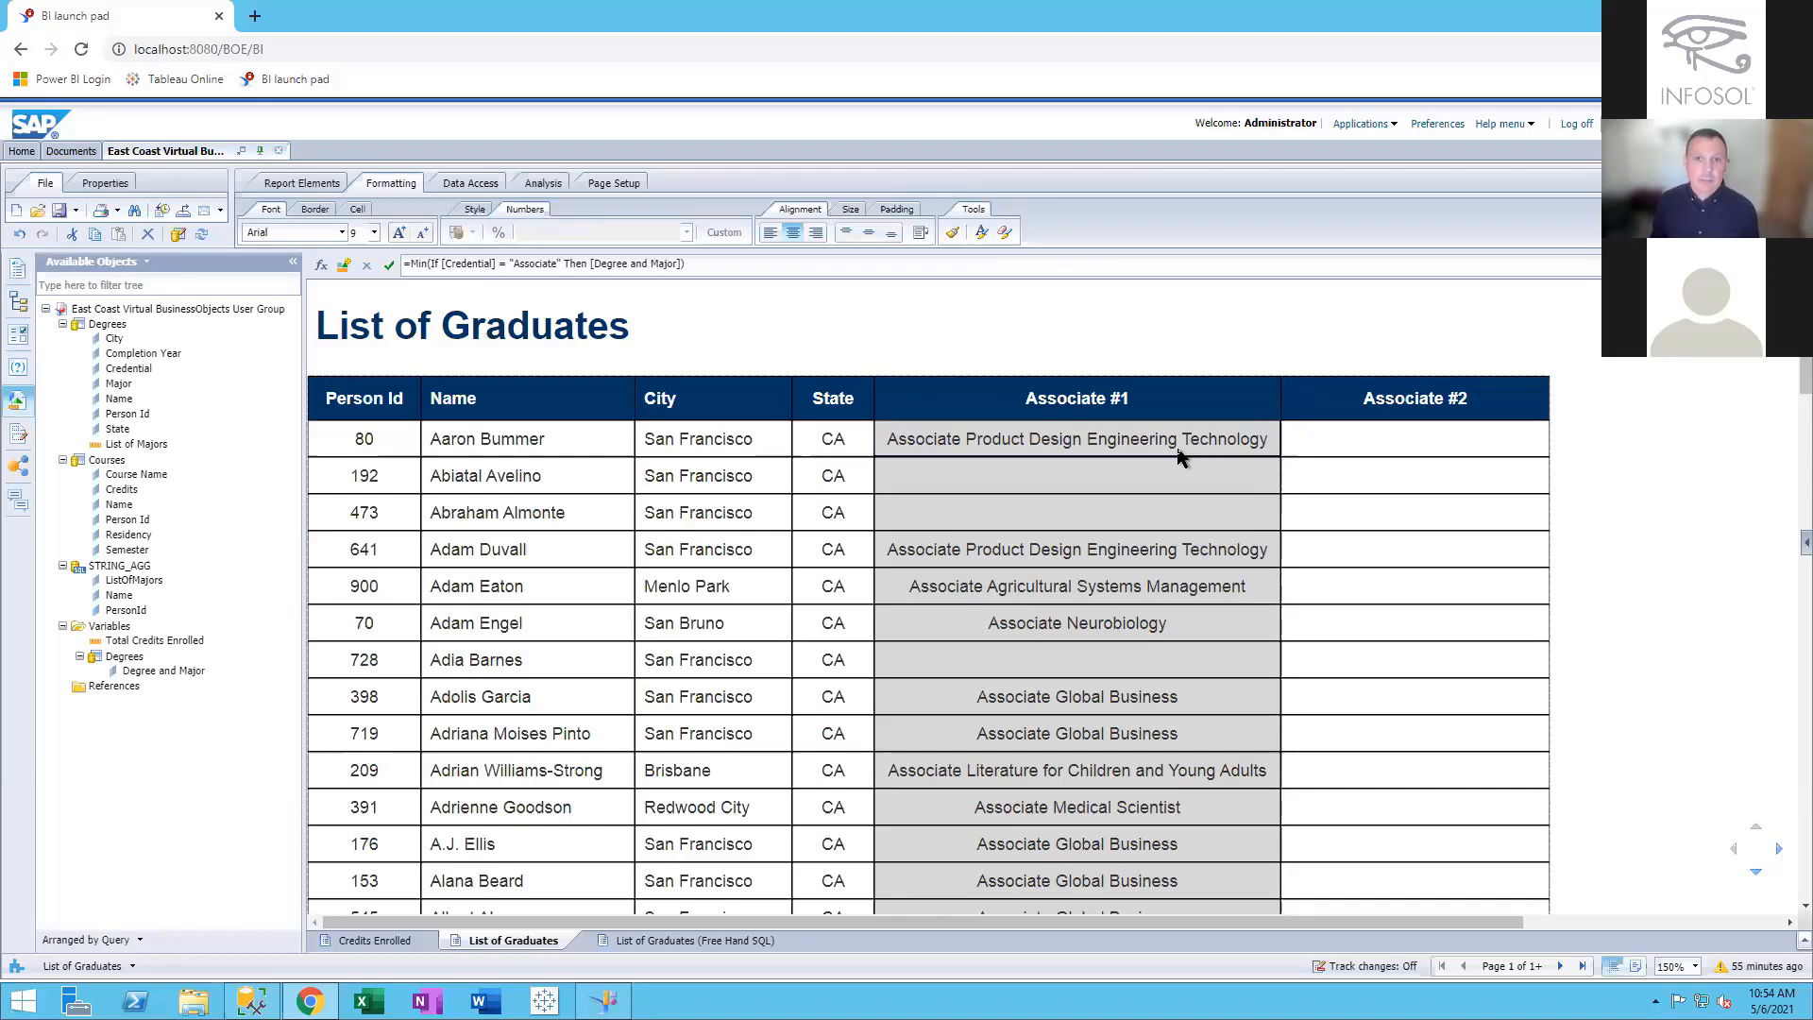
{"action": "left_click", "coordinate": [1636, 490]}
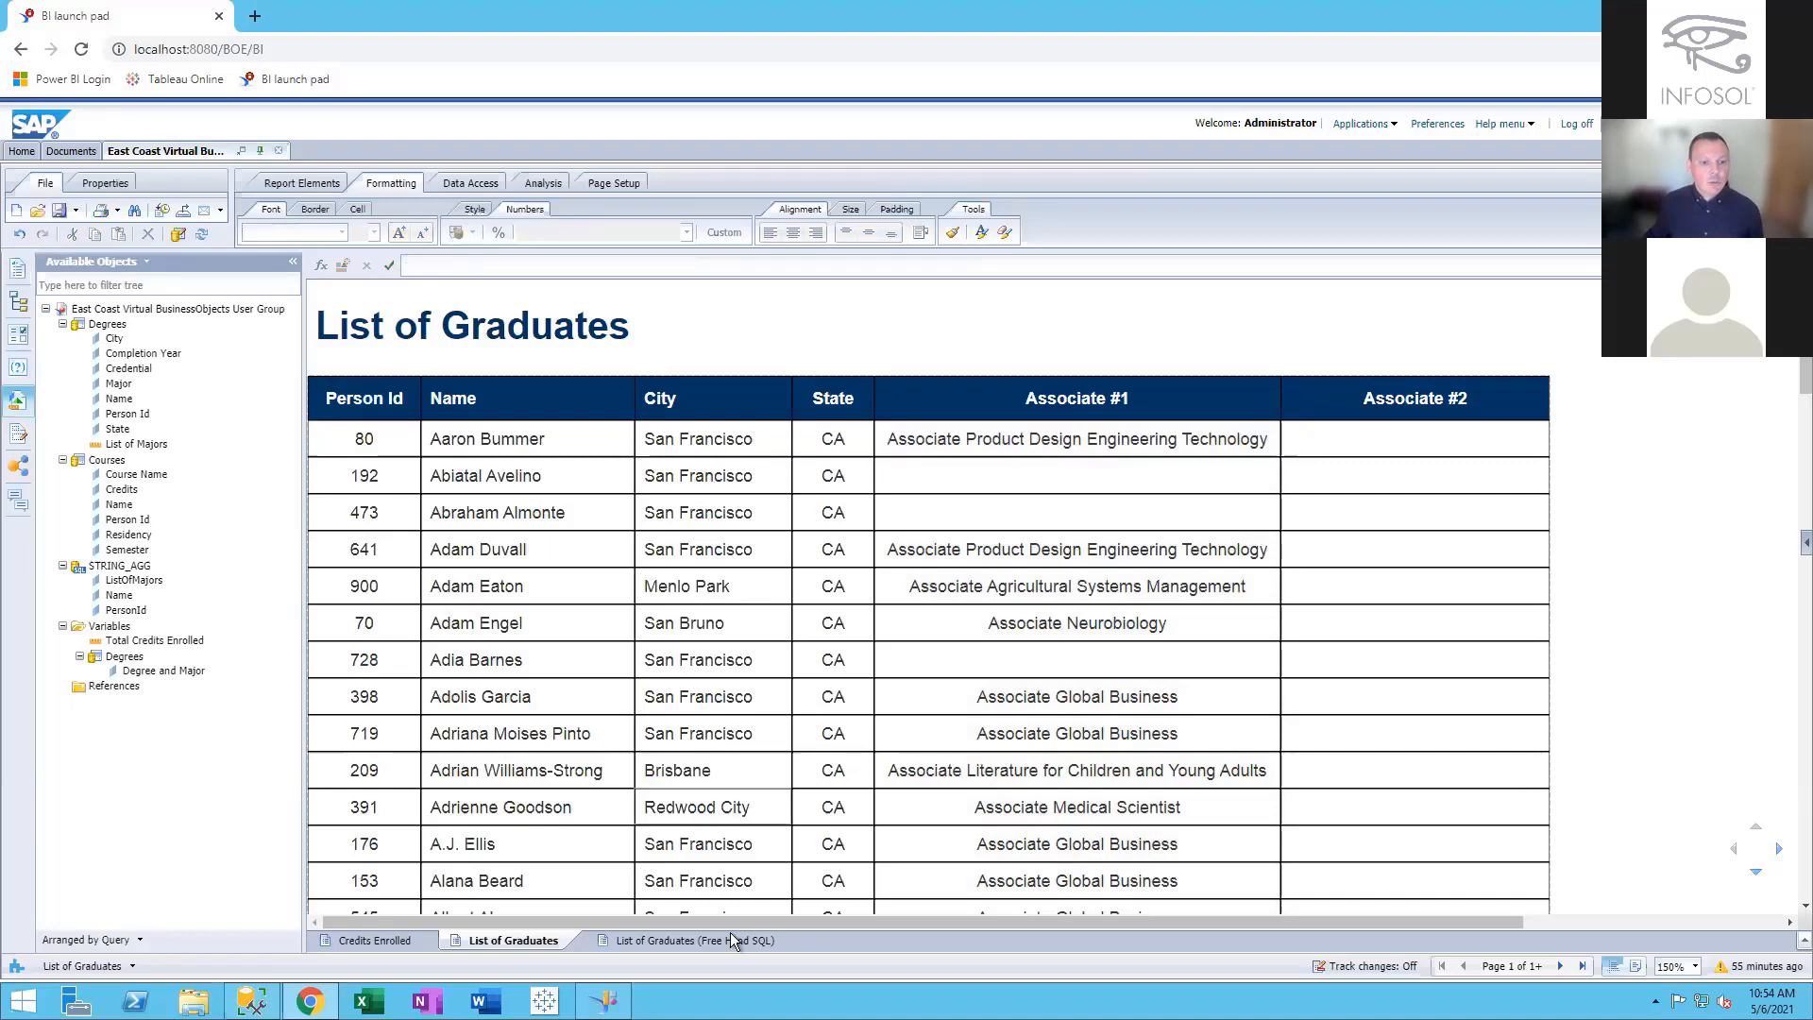
Switch to Information Design Tool and examine the List of Majors measure's definition under Degrees Awarded
{"action": "left_click", "coordinate": [604, 1001]}
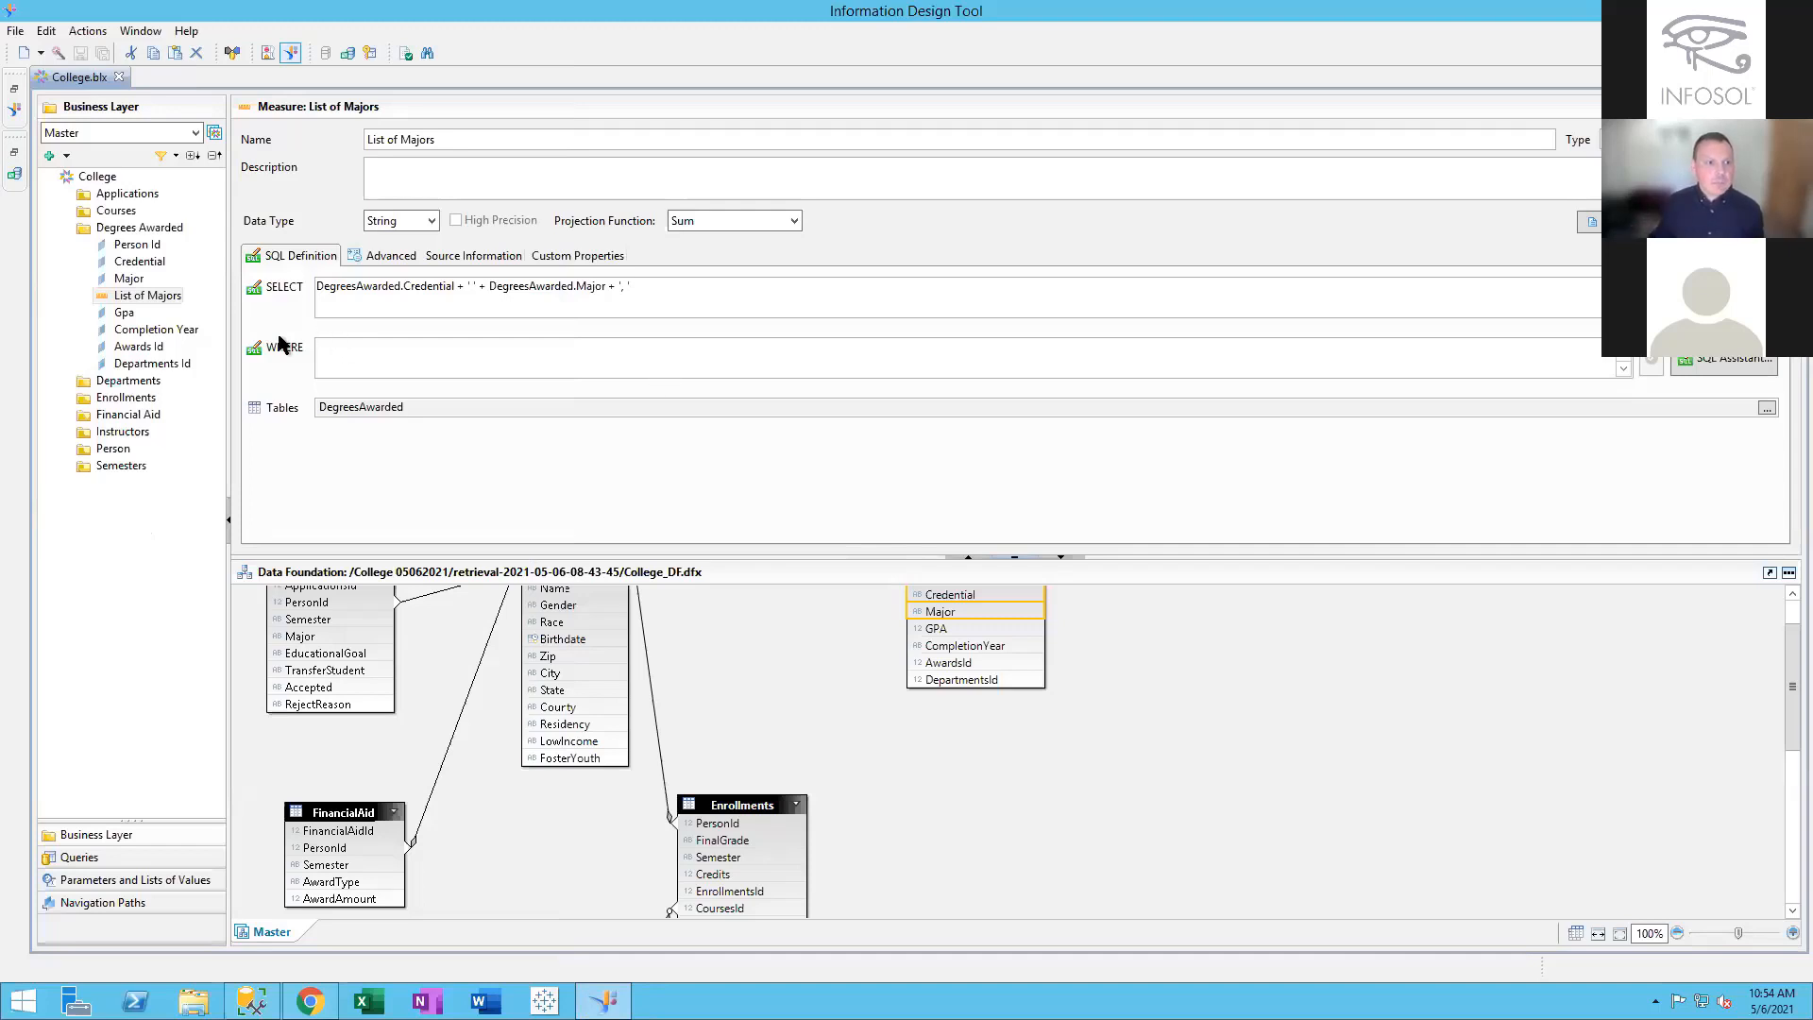
{"action": "left_click", "coordinate": [157, 364]}
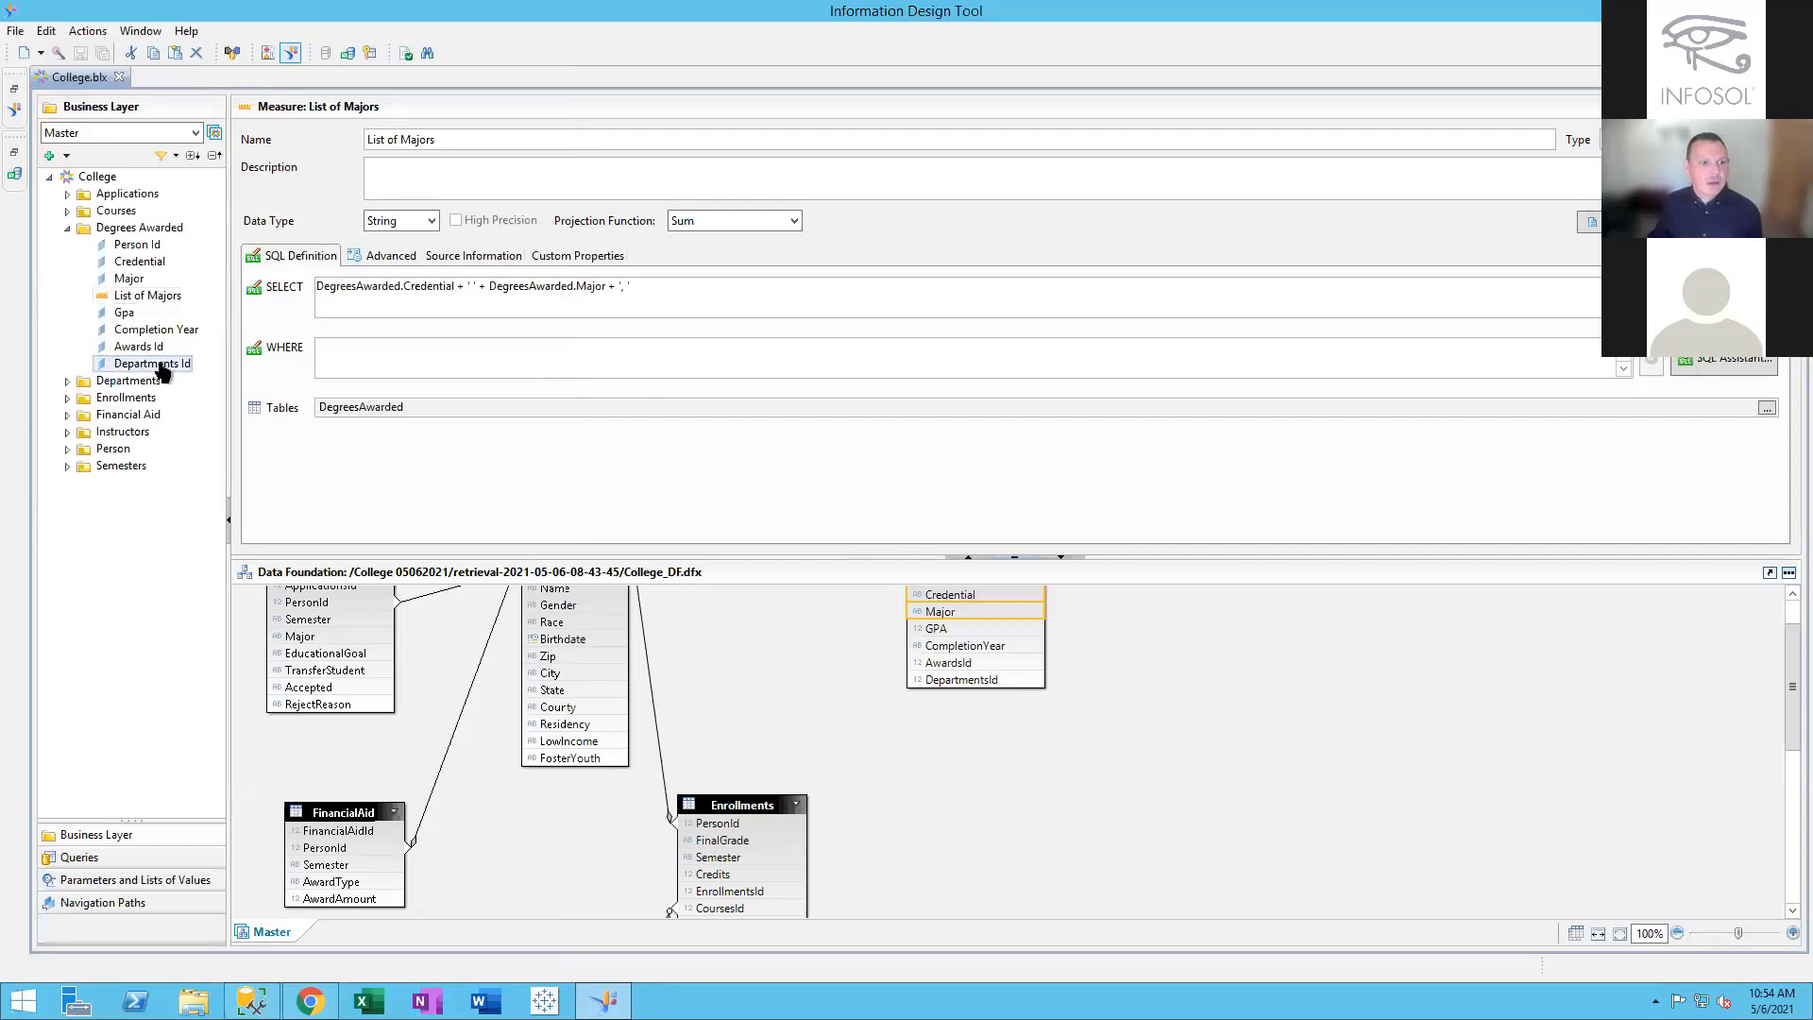
{"action": "left_click", "coordinate": [156, 300]}
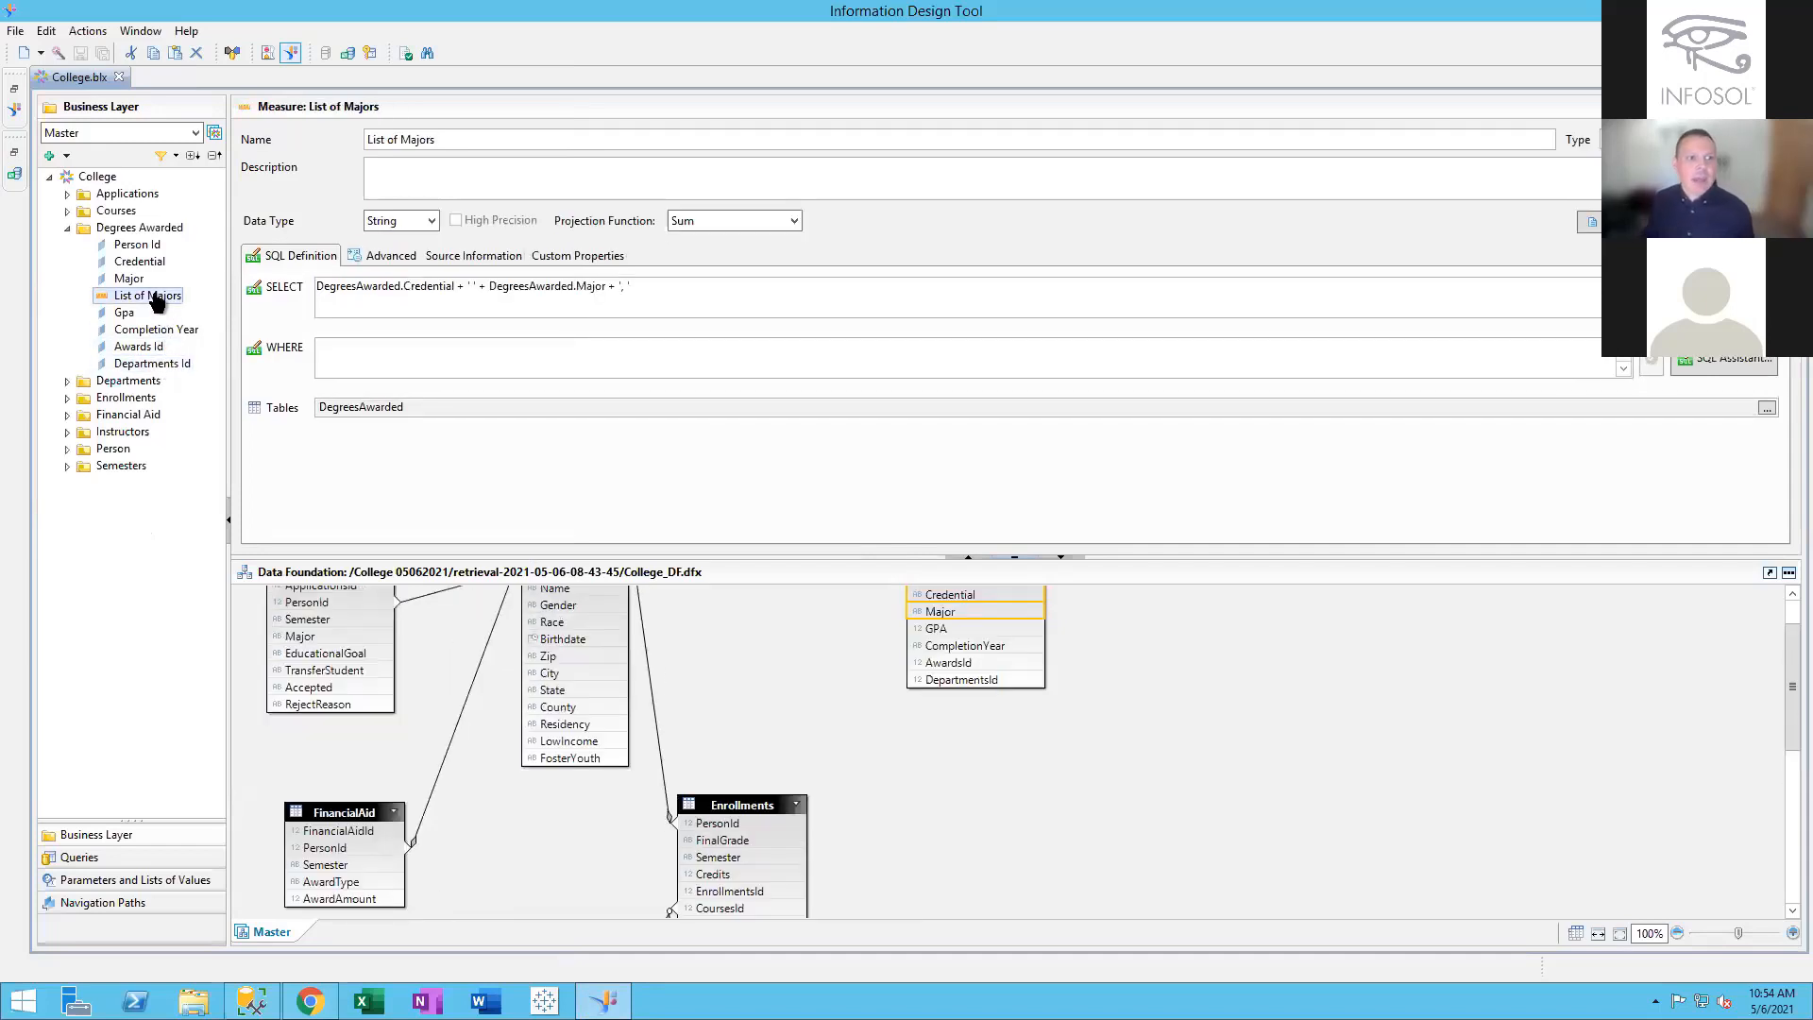
Review the Degrees Awarded folder contents and compare the Credential and Major dimension definitions with the List of Majors measure
{"action": "left_click", "coordinate": [135, 231]}
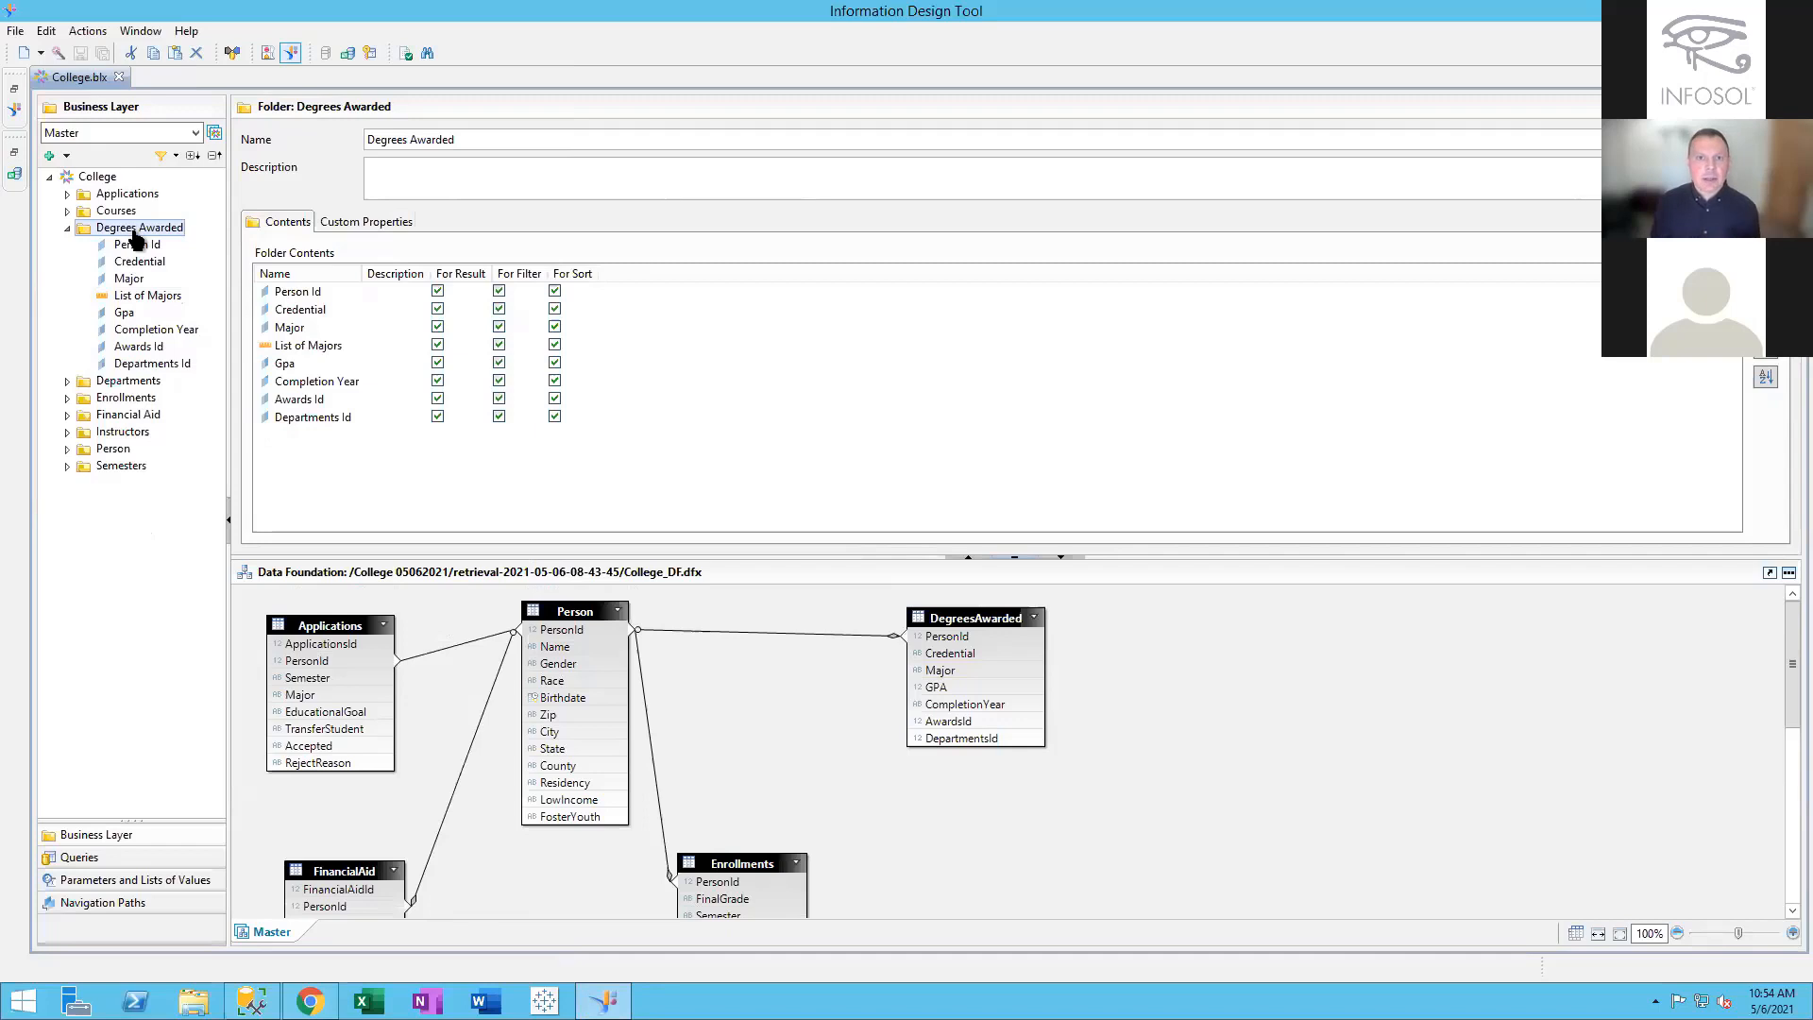
{"action": "left_click", "coordinate": [128, 269]}
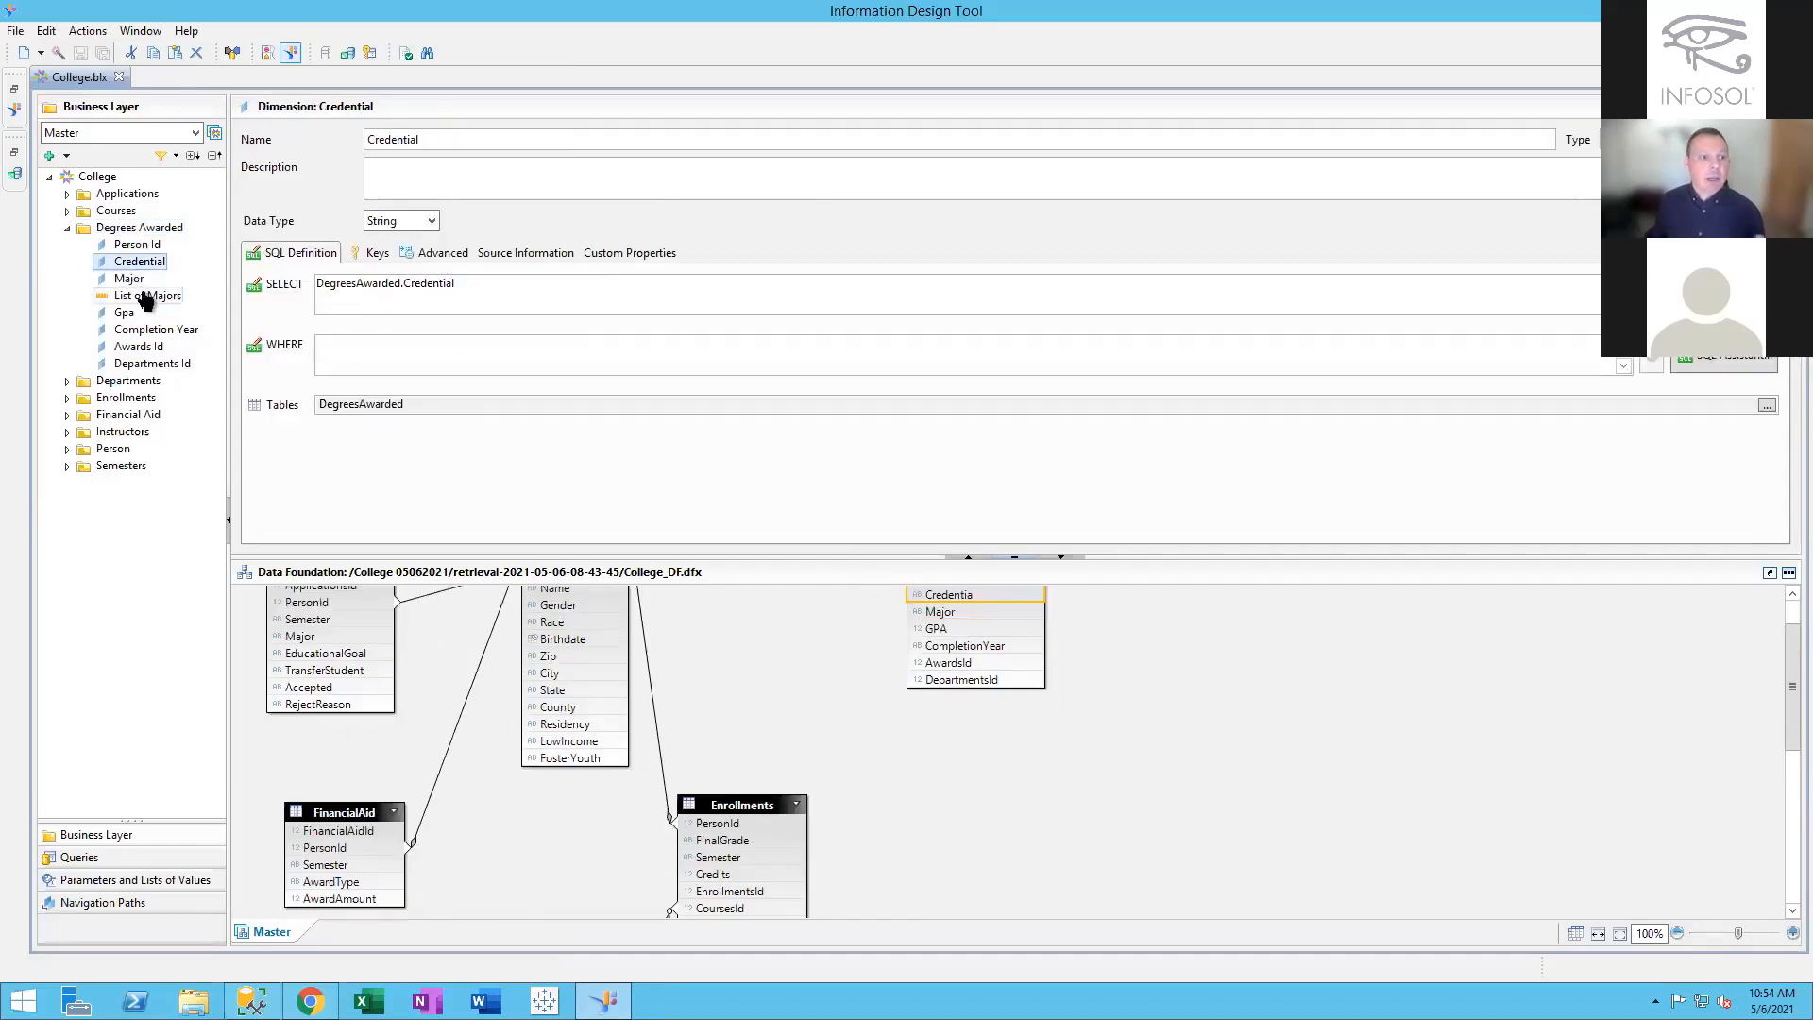
{"action": "left_click", "coordinate": [132, 281]}
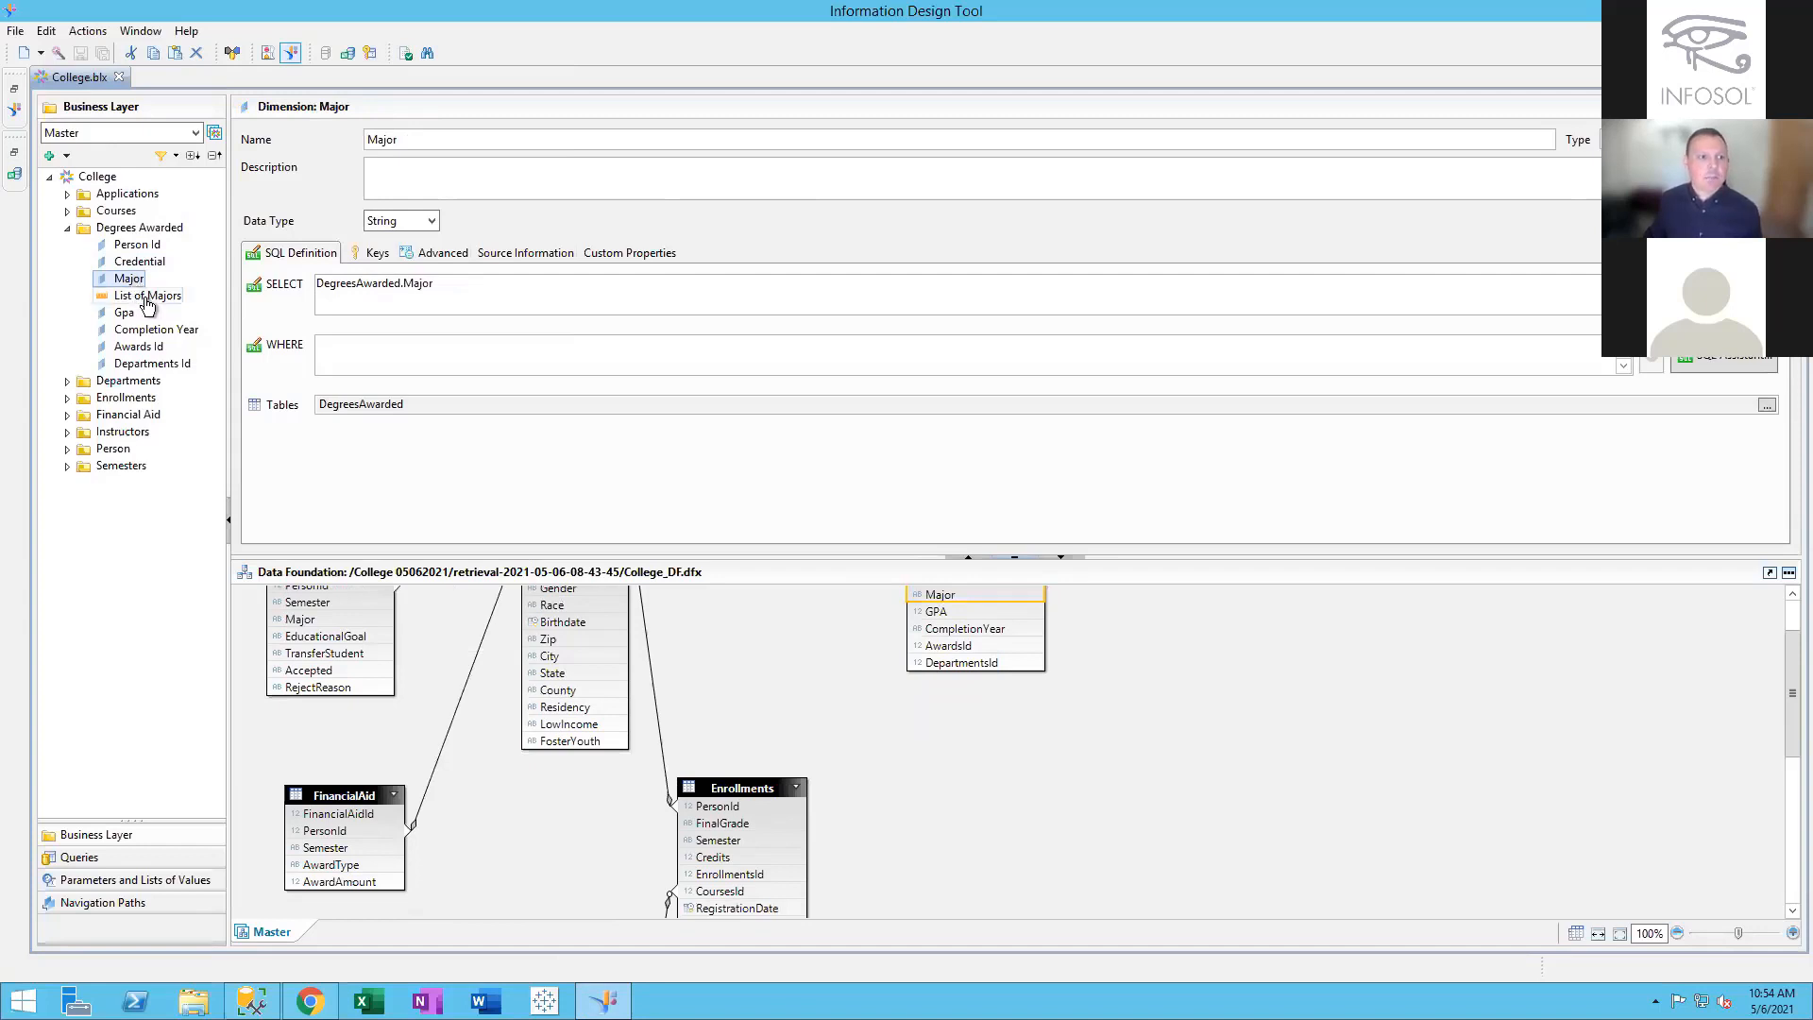
{"action": "left_click", "coordinate": [148, 296]}
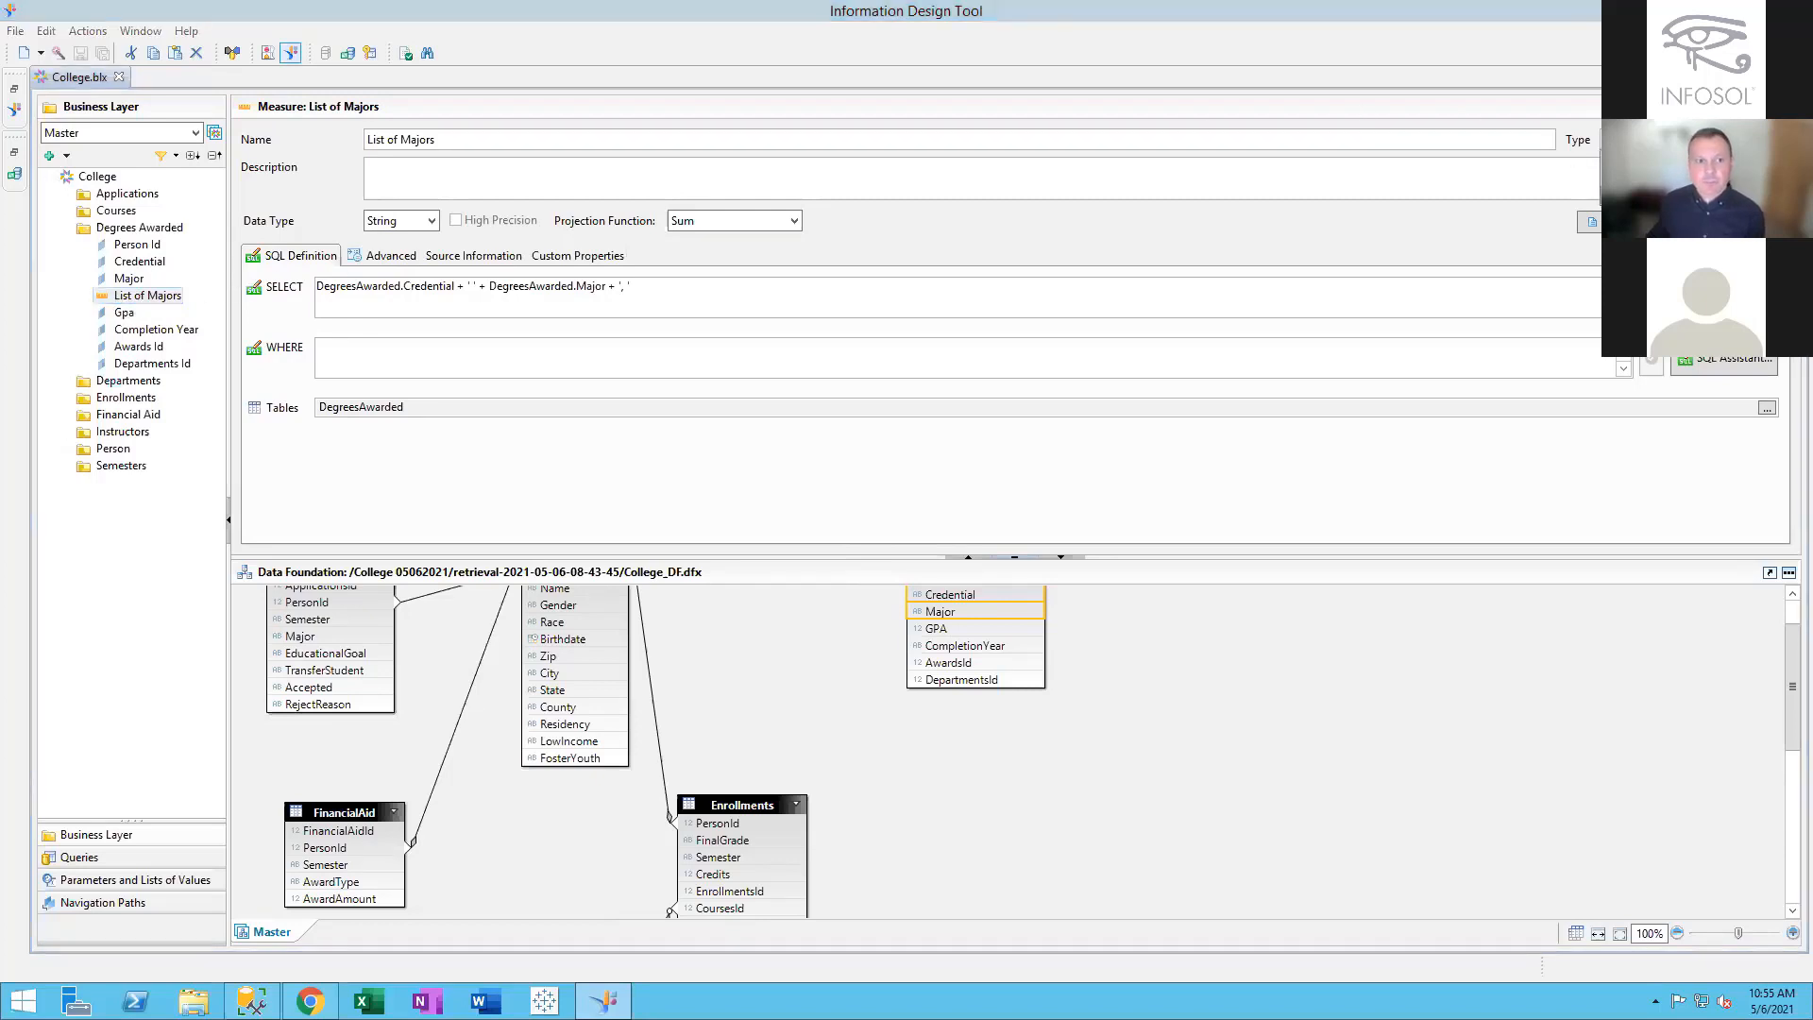
Examine the List of Majors measure's projection function options and each part of its SELECT expression, including the trailing comma separator
{"action": "left_click", "coordinate": [963, 234]}
{"action": "left_click", "coordinate": [778, 223]}
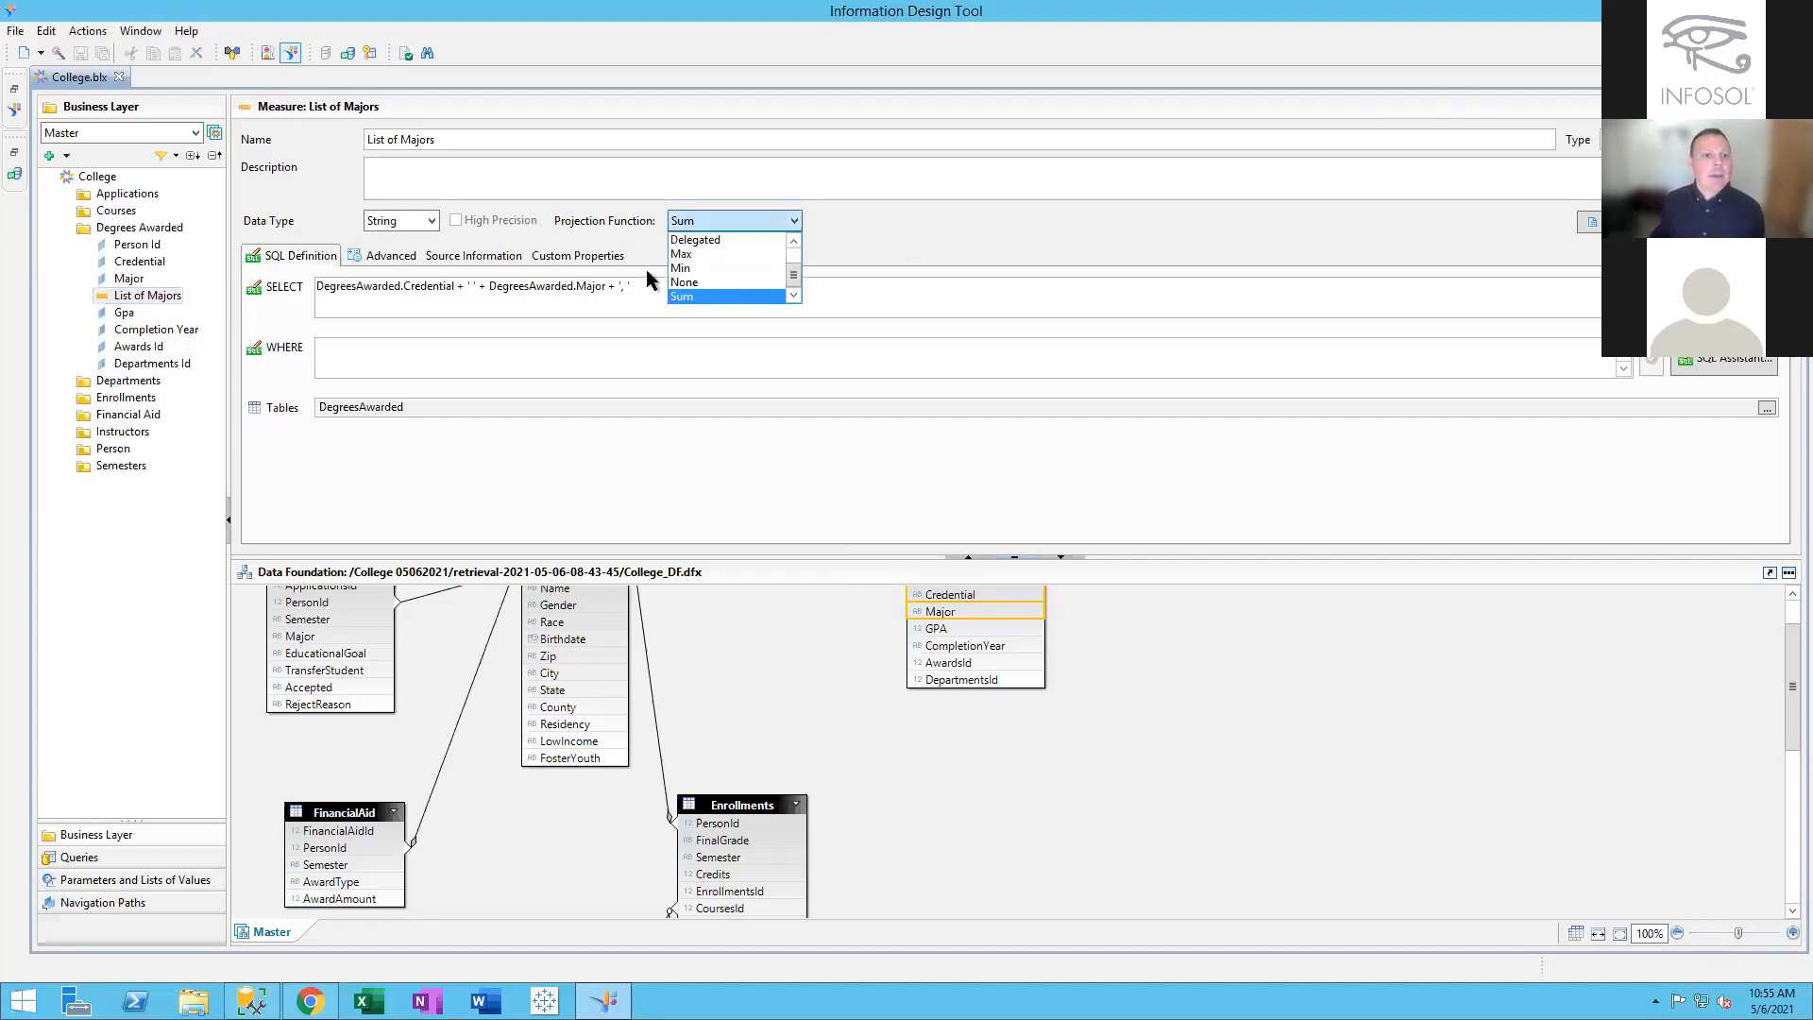
{"action": "left_click", "coordinate": [523, 291]}
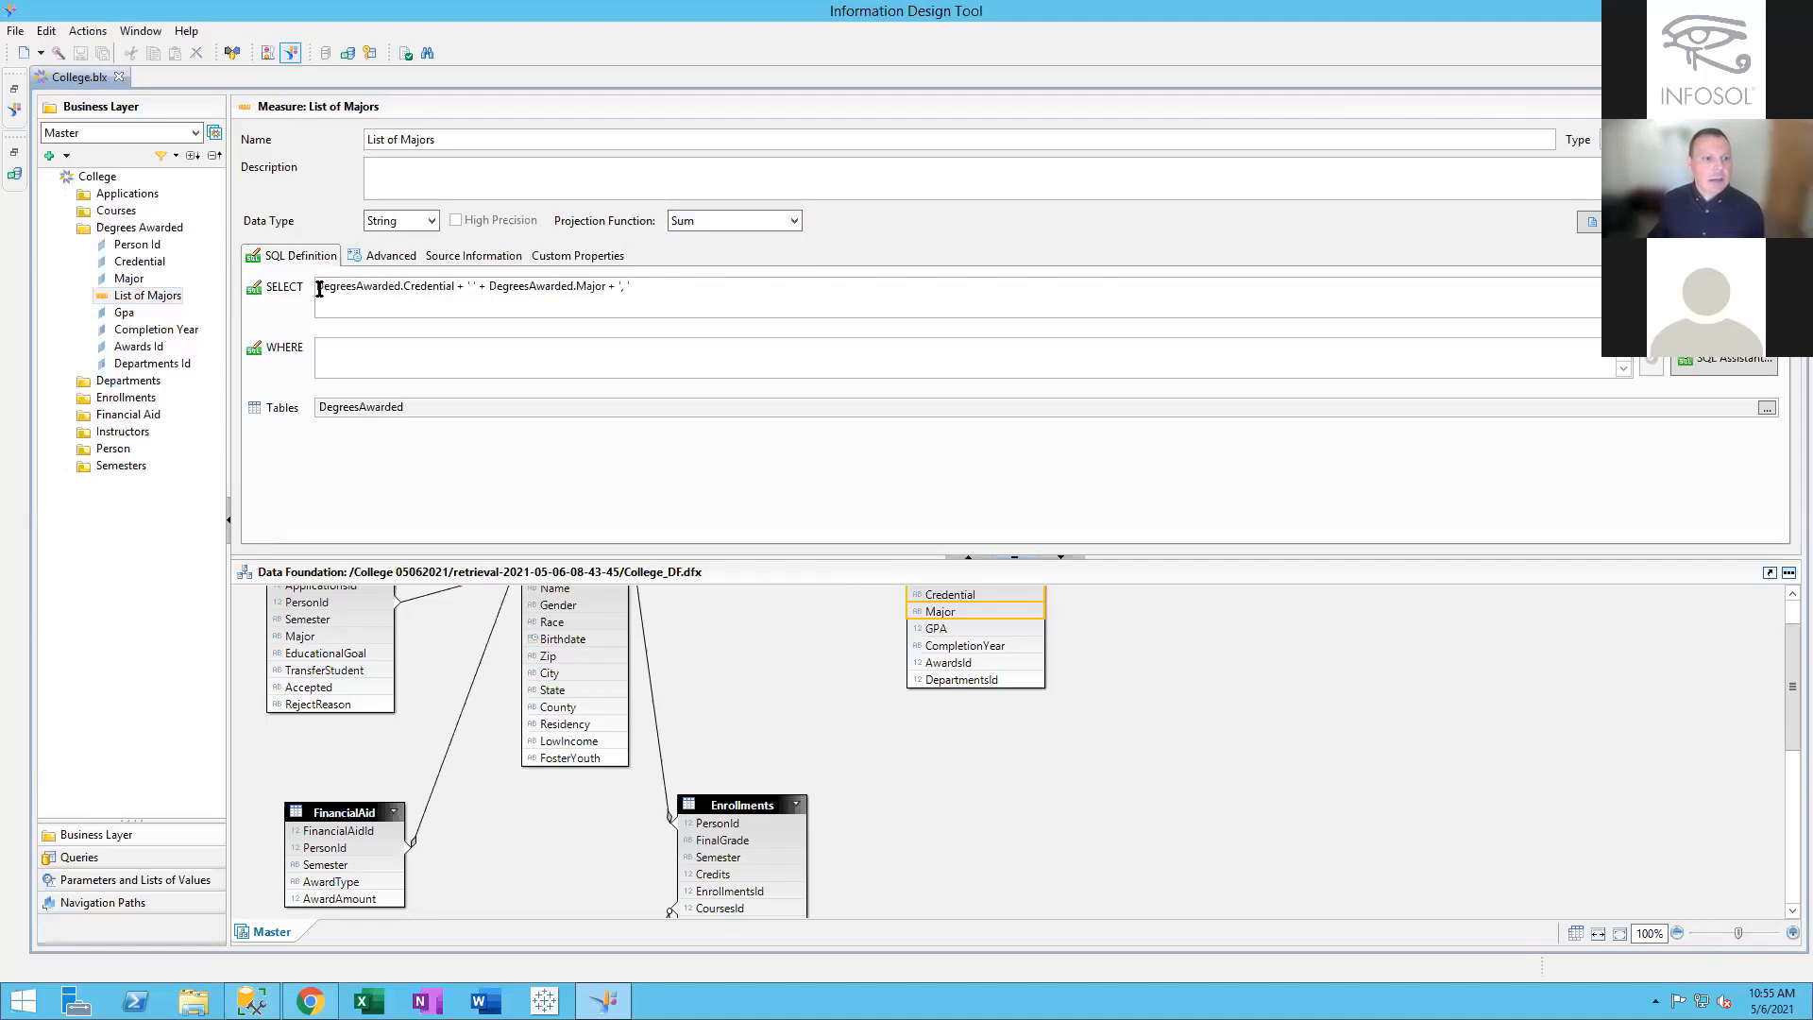
{"action": "left_click_drag", "start_coordinate": [319, 289], "coordinate": [675, 302]}
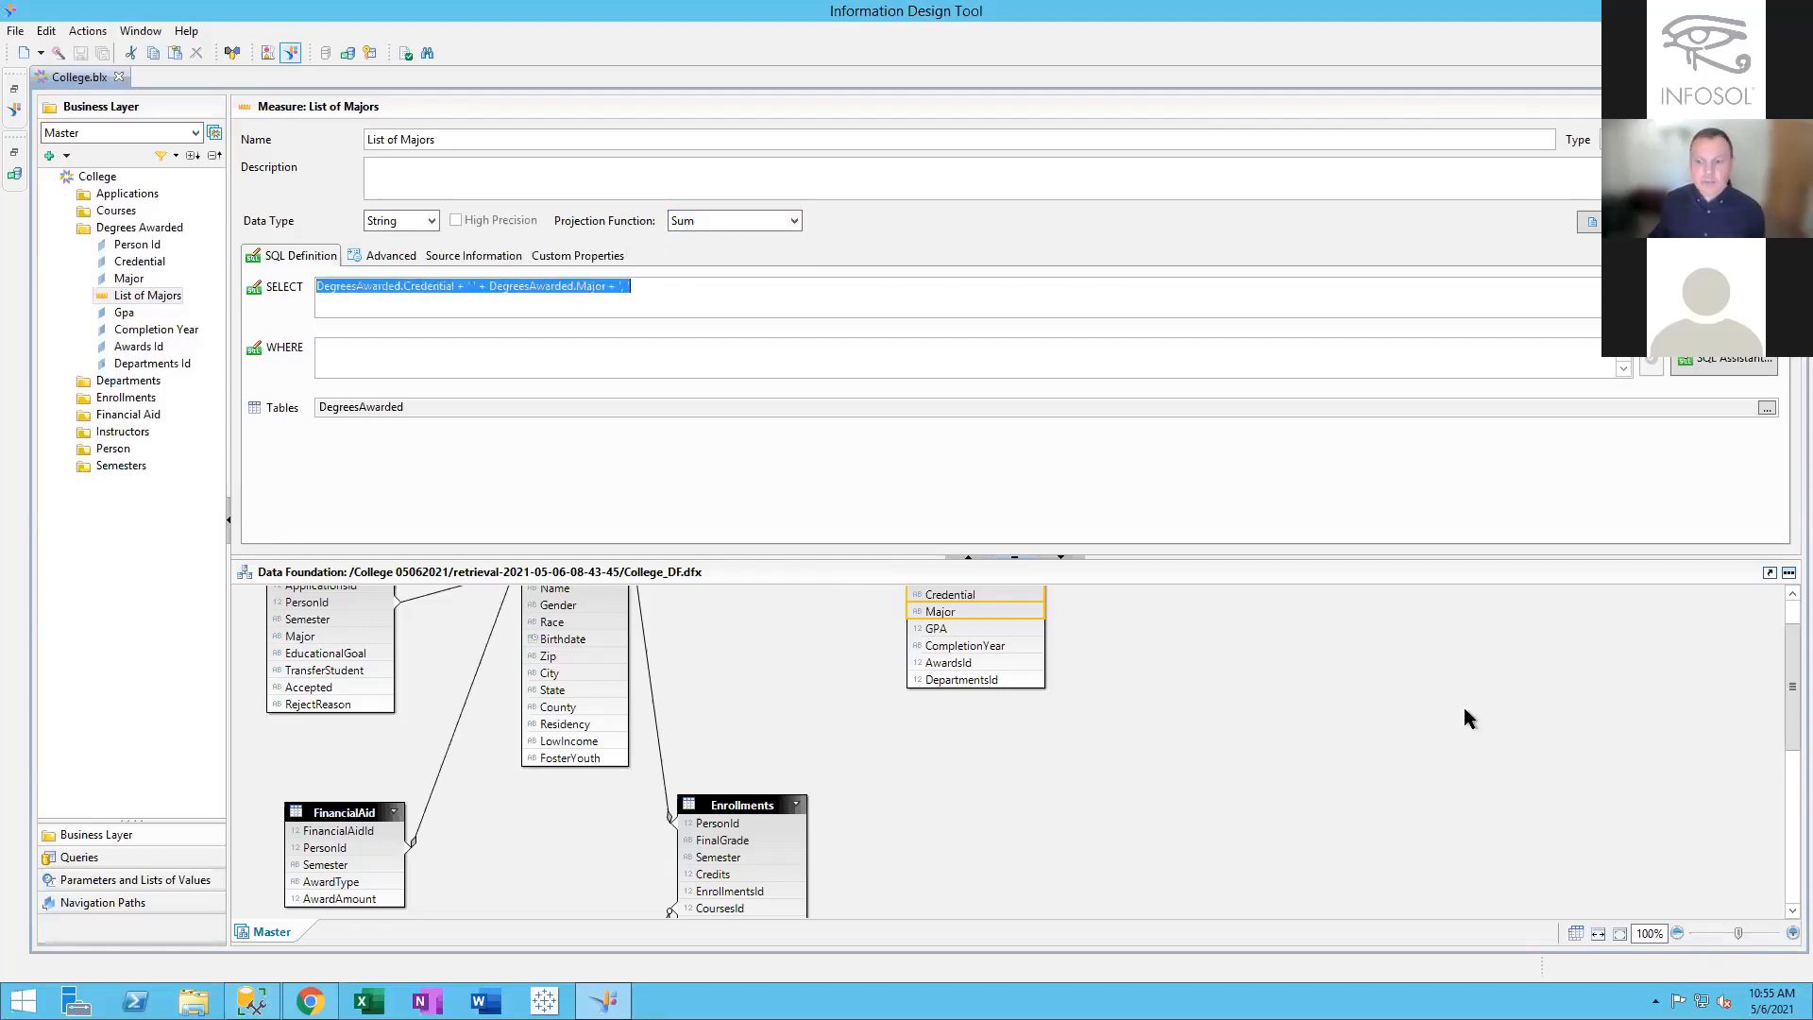
{"action": "left_click", "coordinate": [401, 291]}
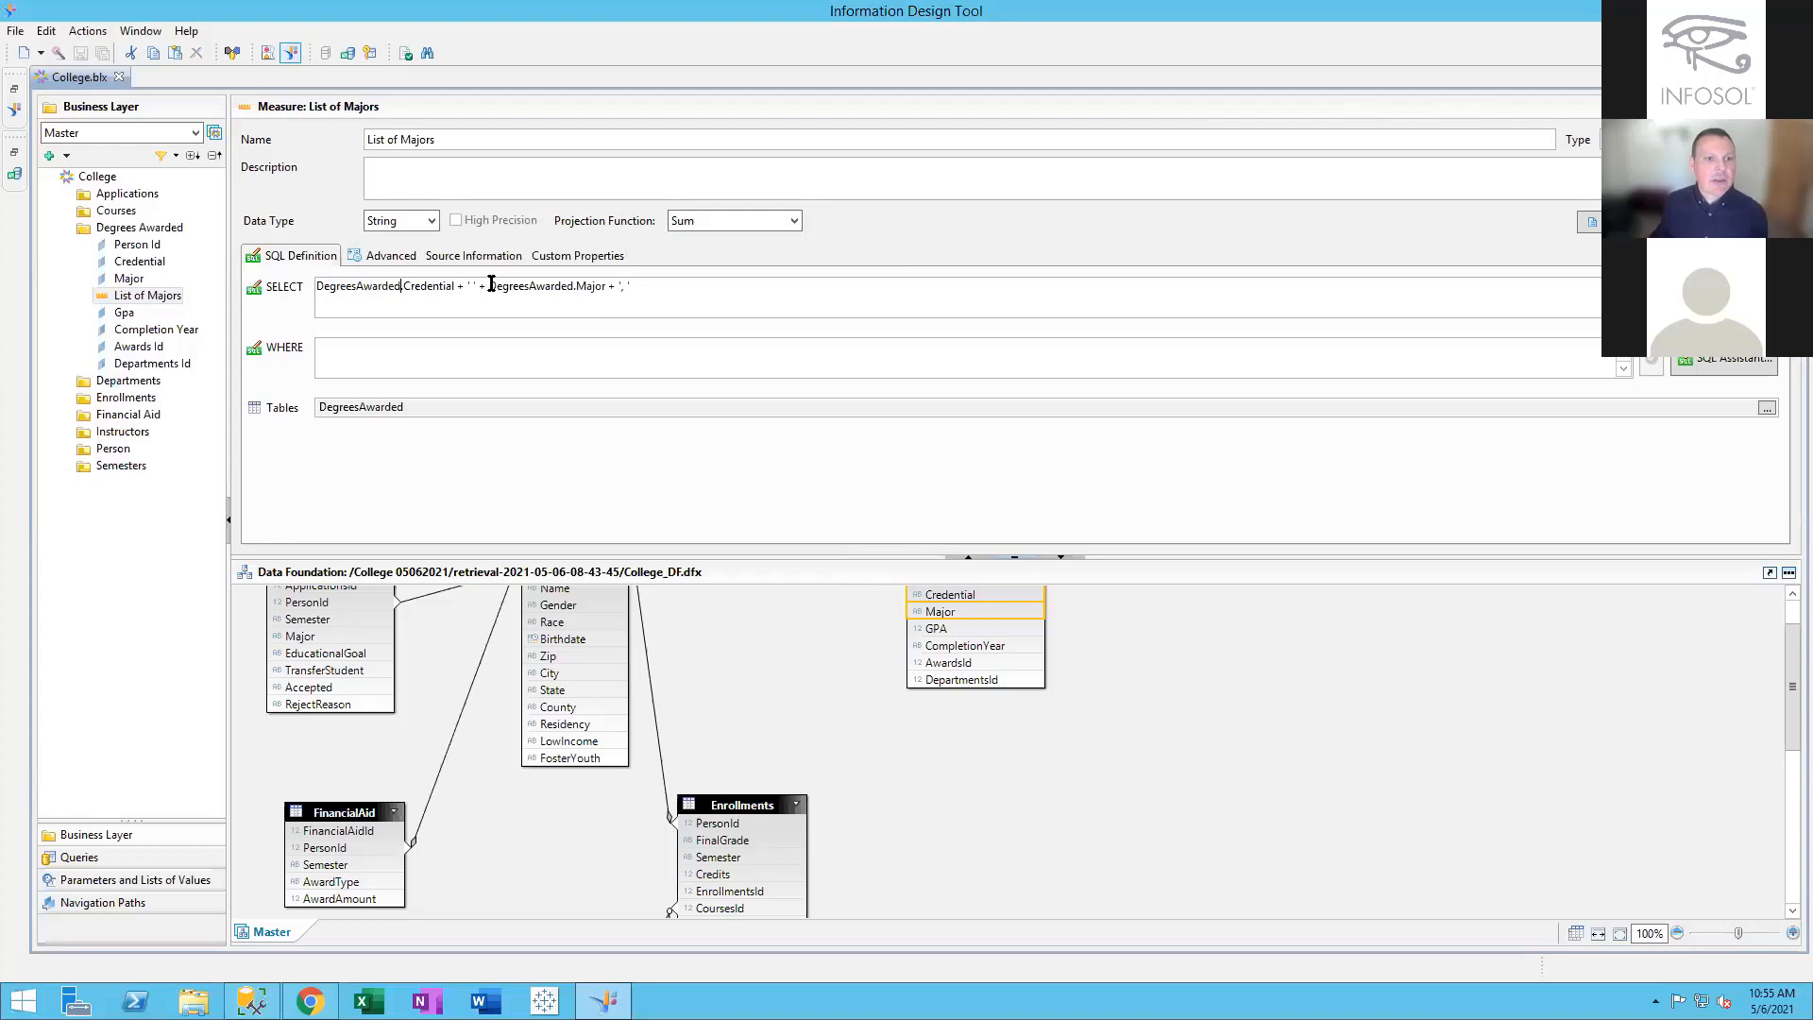
{"action": "double_click", "coordinate": [600, 285]}
{"action": "left_click_drag", "start_coordinate": [631, 286], "coordinate": [618, 286]}
{"action": "left_click", "coordinate": [666, 287]}
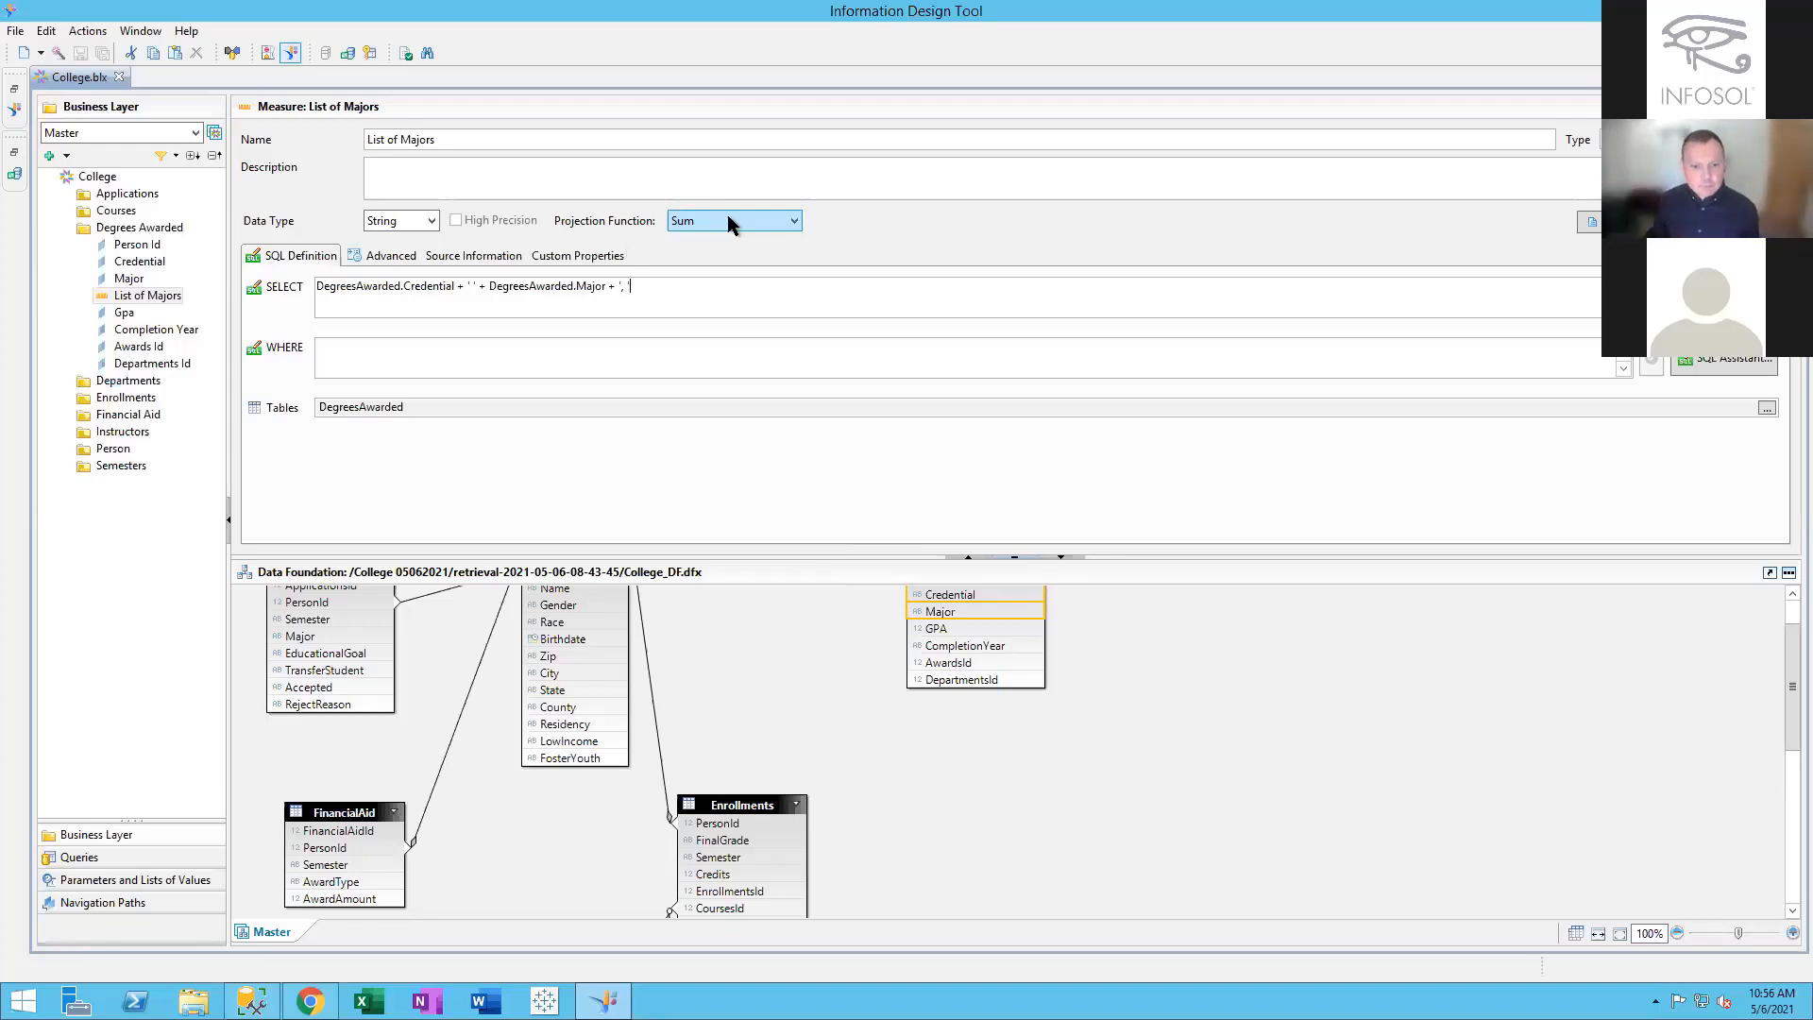
Switch to the List of Graduates report in BI launch pad and delete the Associate #1 and Associate #2 columns
{"action": "mouse_move", "coordinate": [309, 1000]}
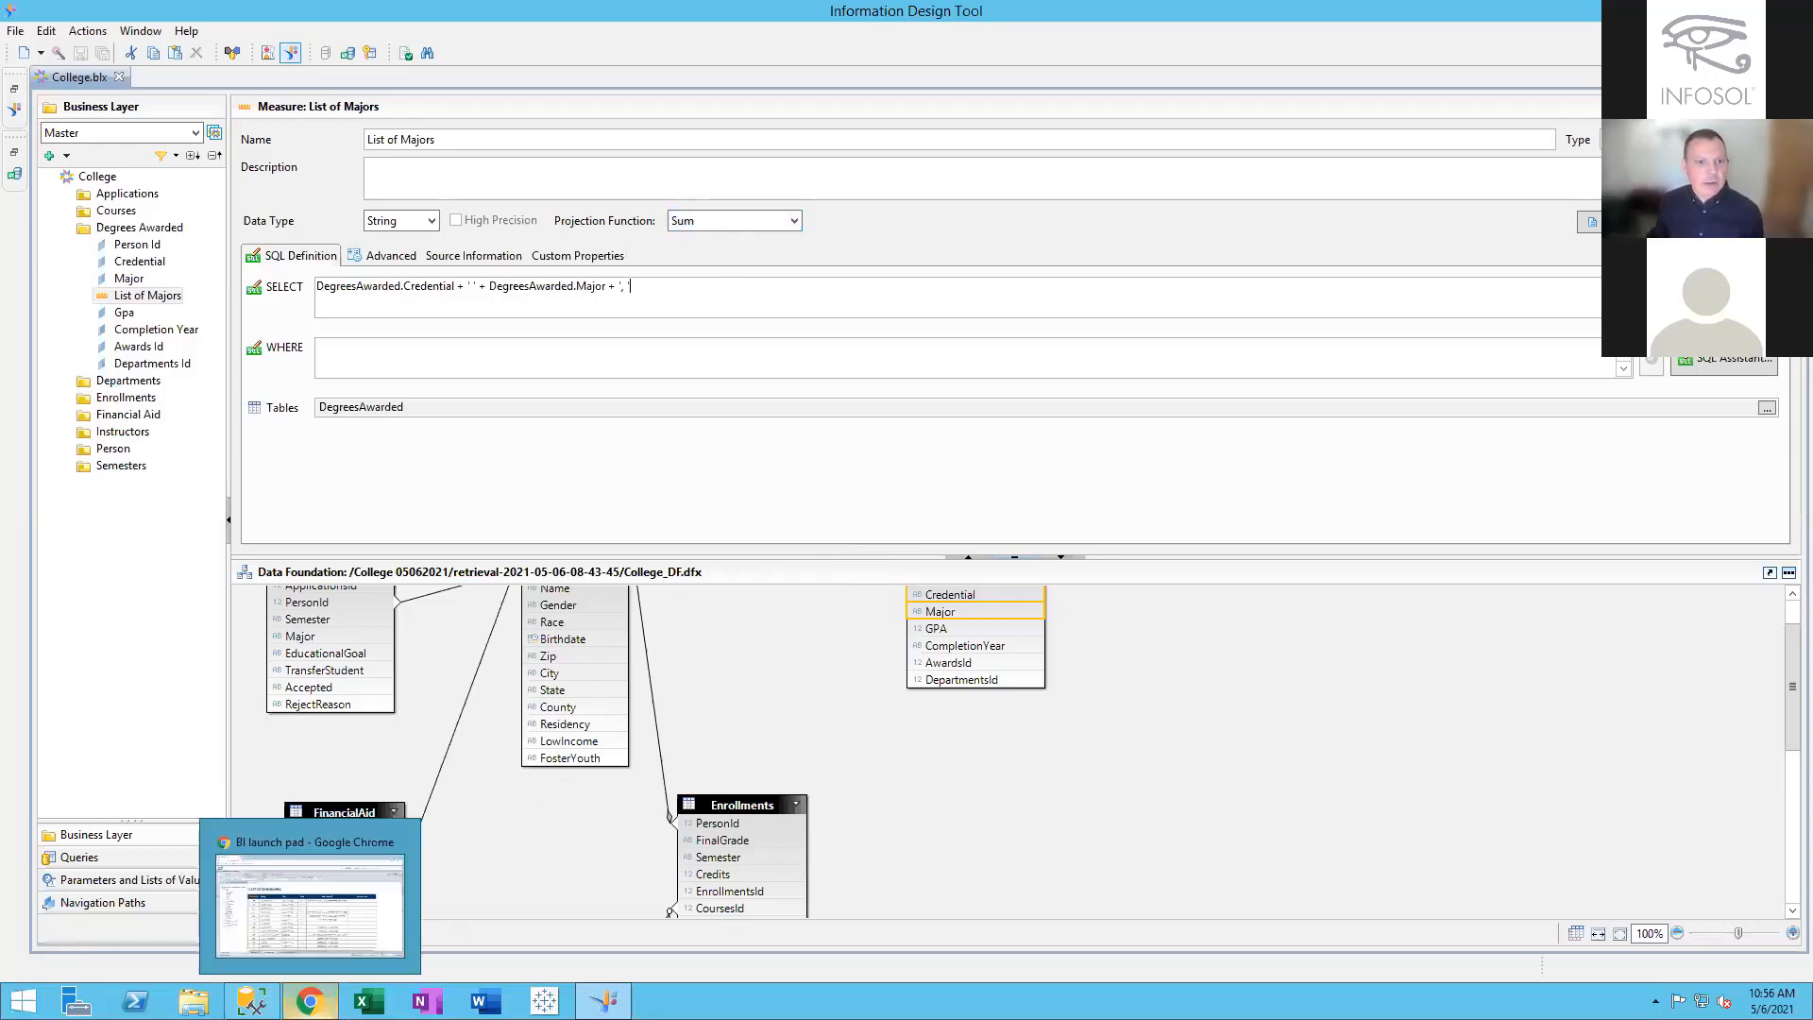
{"action": "left_click", "coordinate": [279, 912]}
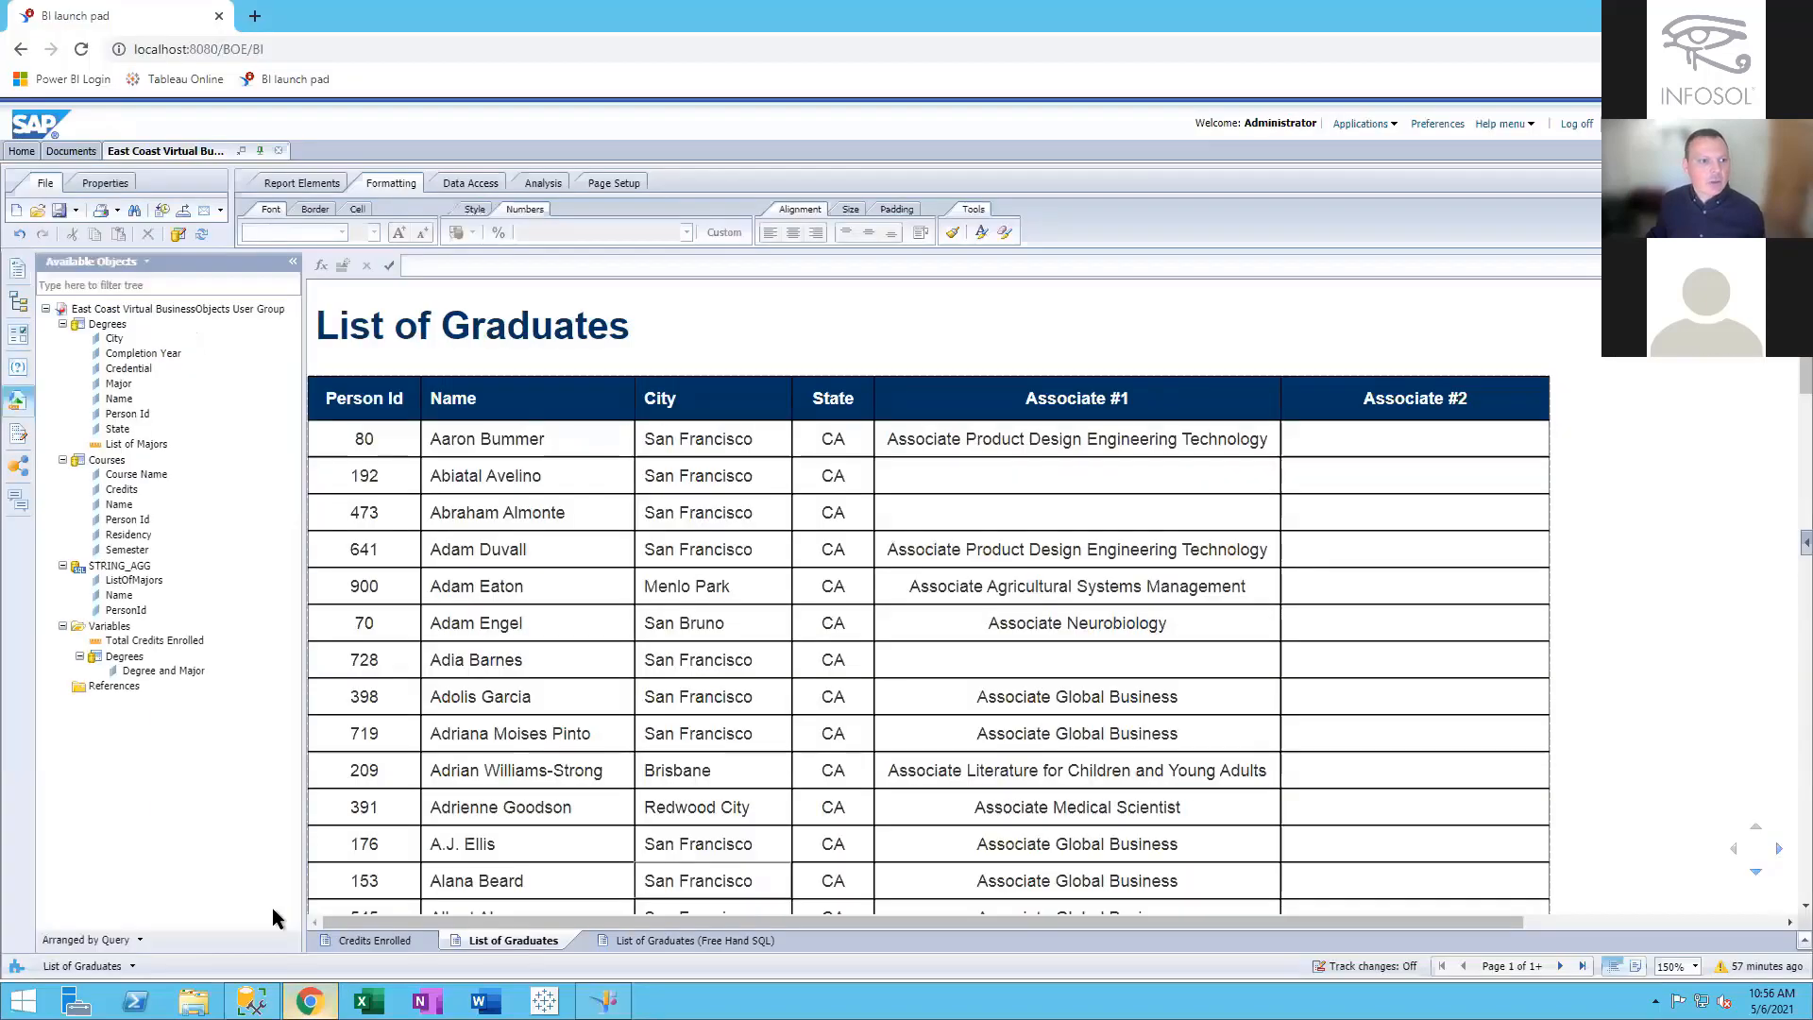
{"action": "left_click", "coordinate": [127, 445]}
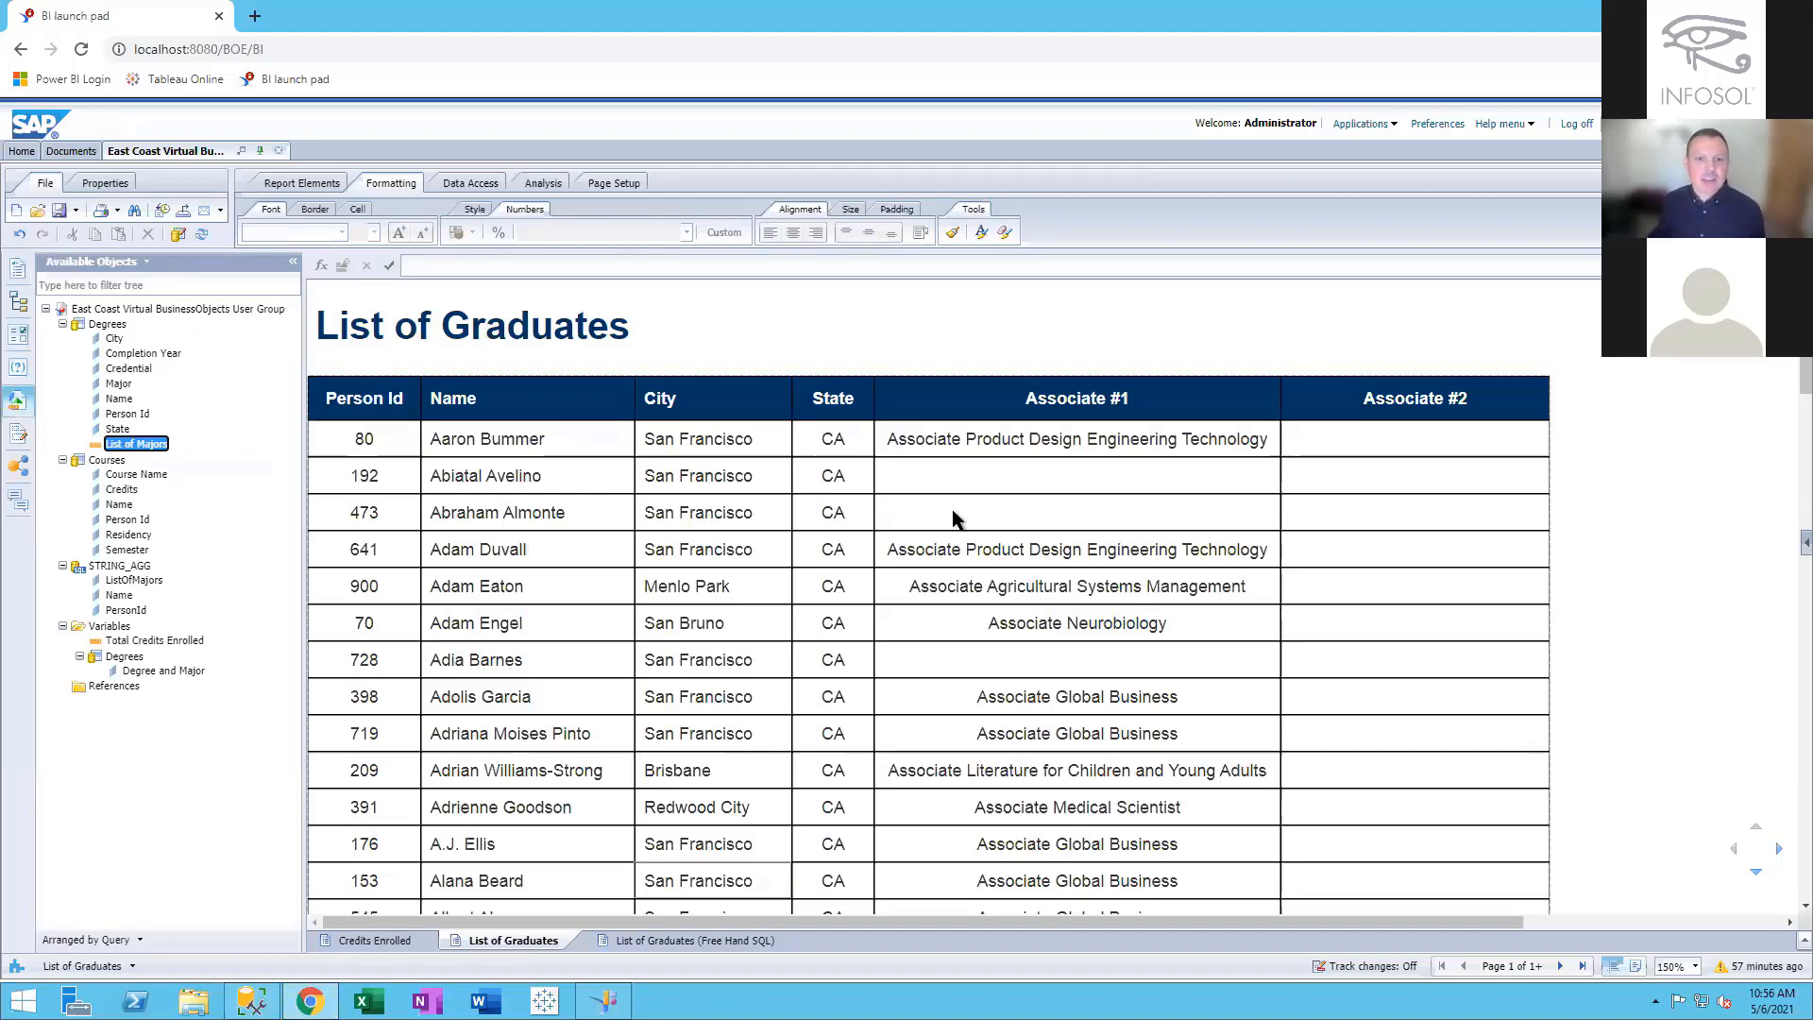
{"action": "left_click", "coordinate": [1165, 440]}
{"action": "right_click", "coordinate": [1384, 427]}
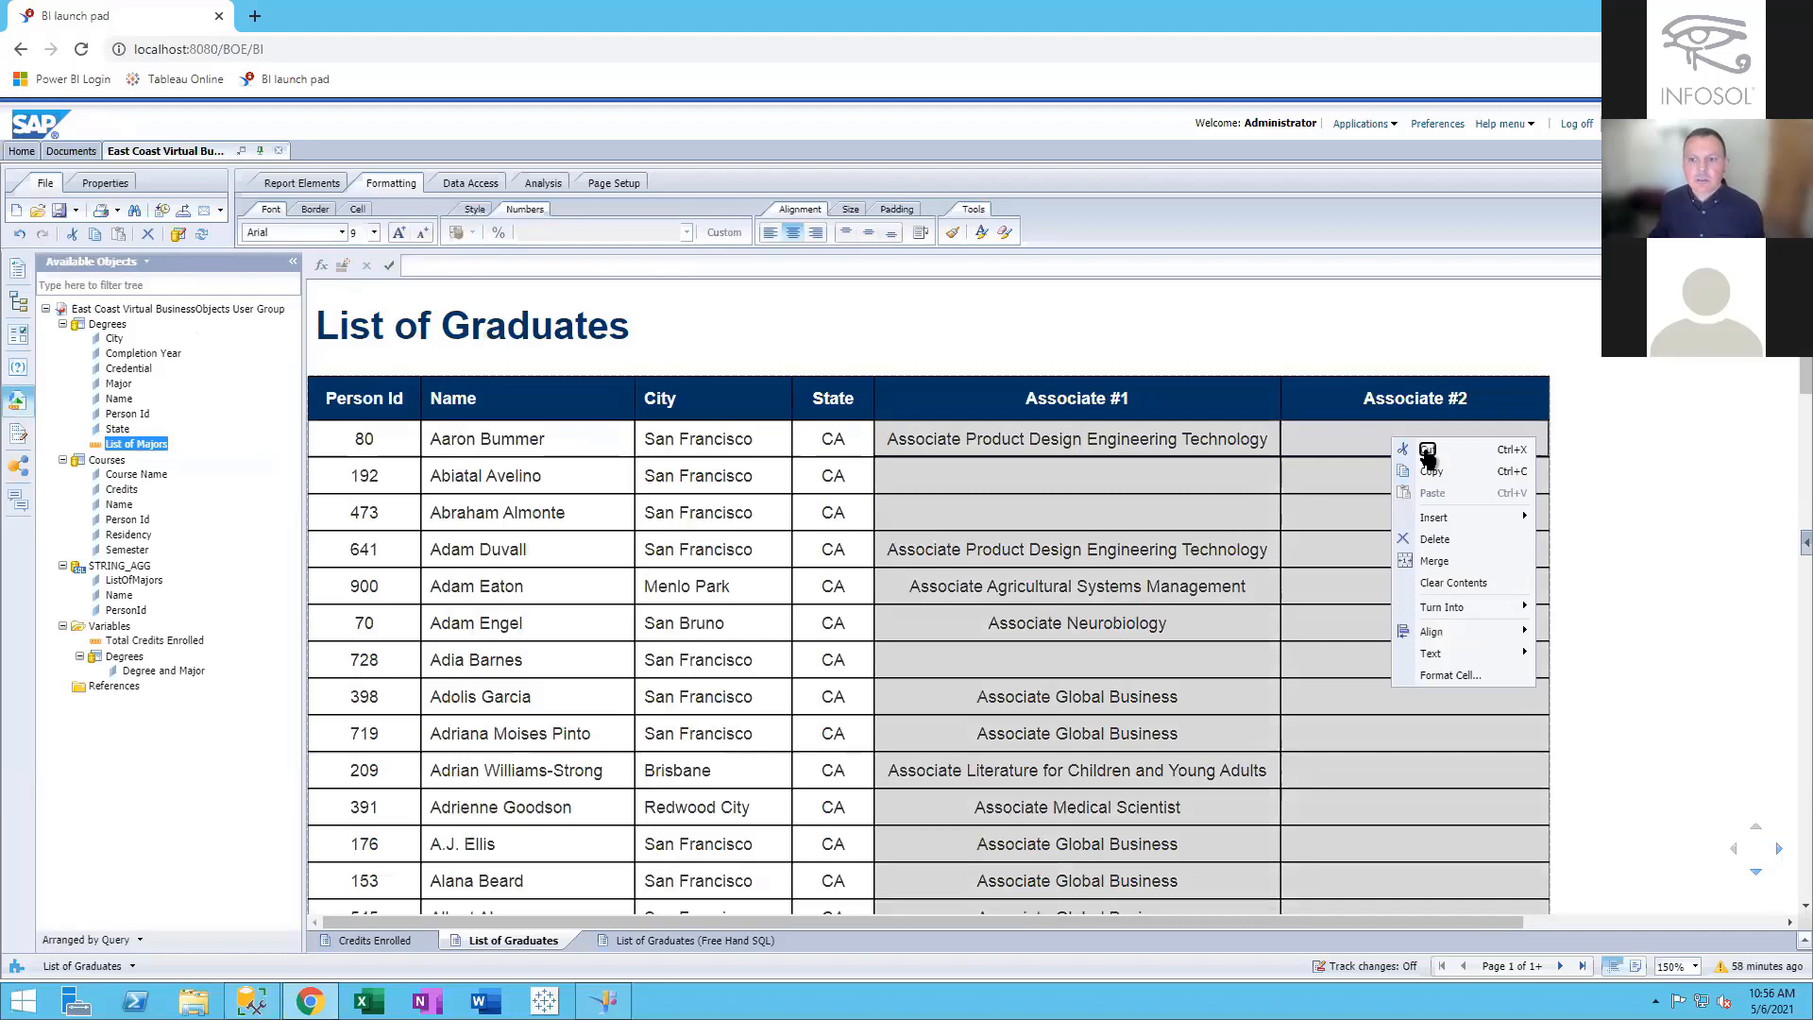
{"action": "left_click", "coordinate": [1465, 548]}
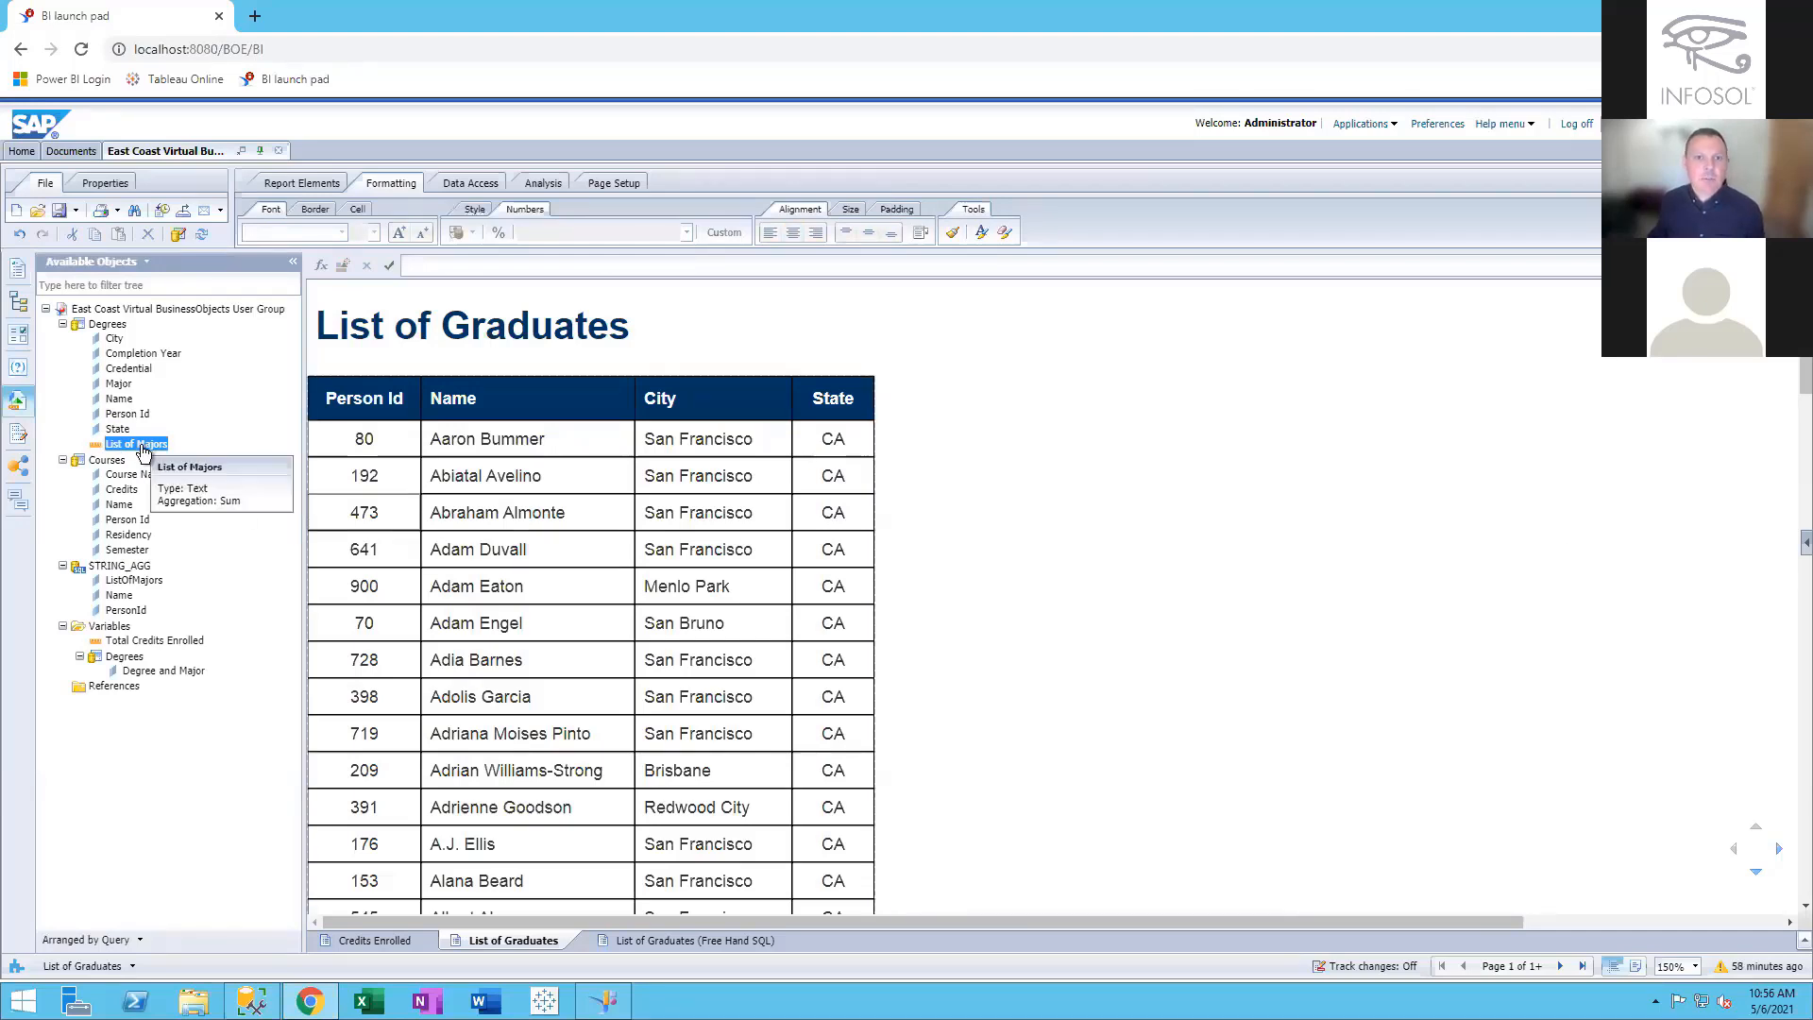
Add List of Majors as a column after State, left-align it and widen it to fit the full text
{"action": "left_click_drag", "start_coordinate": [142, 452], "coordinate": [873, 405]}
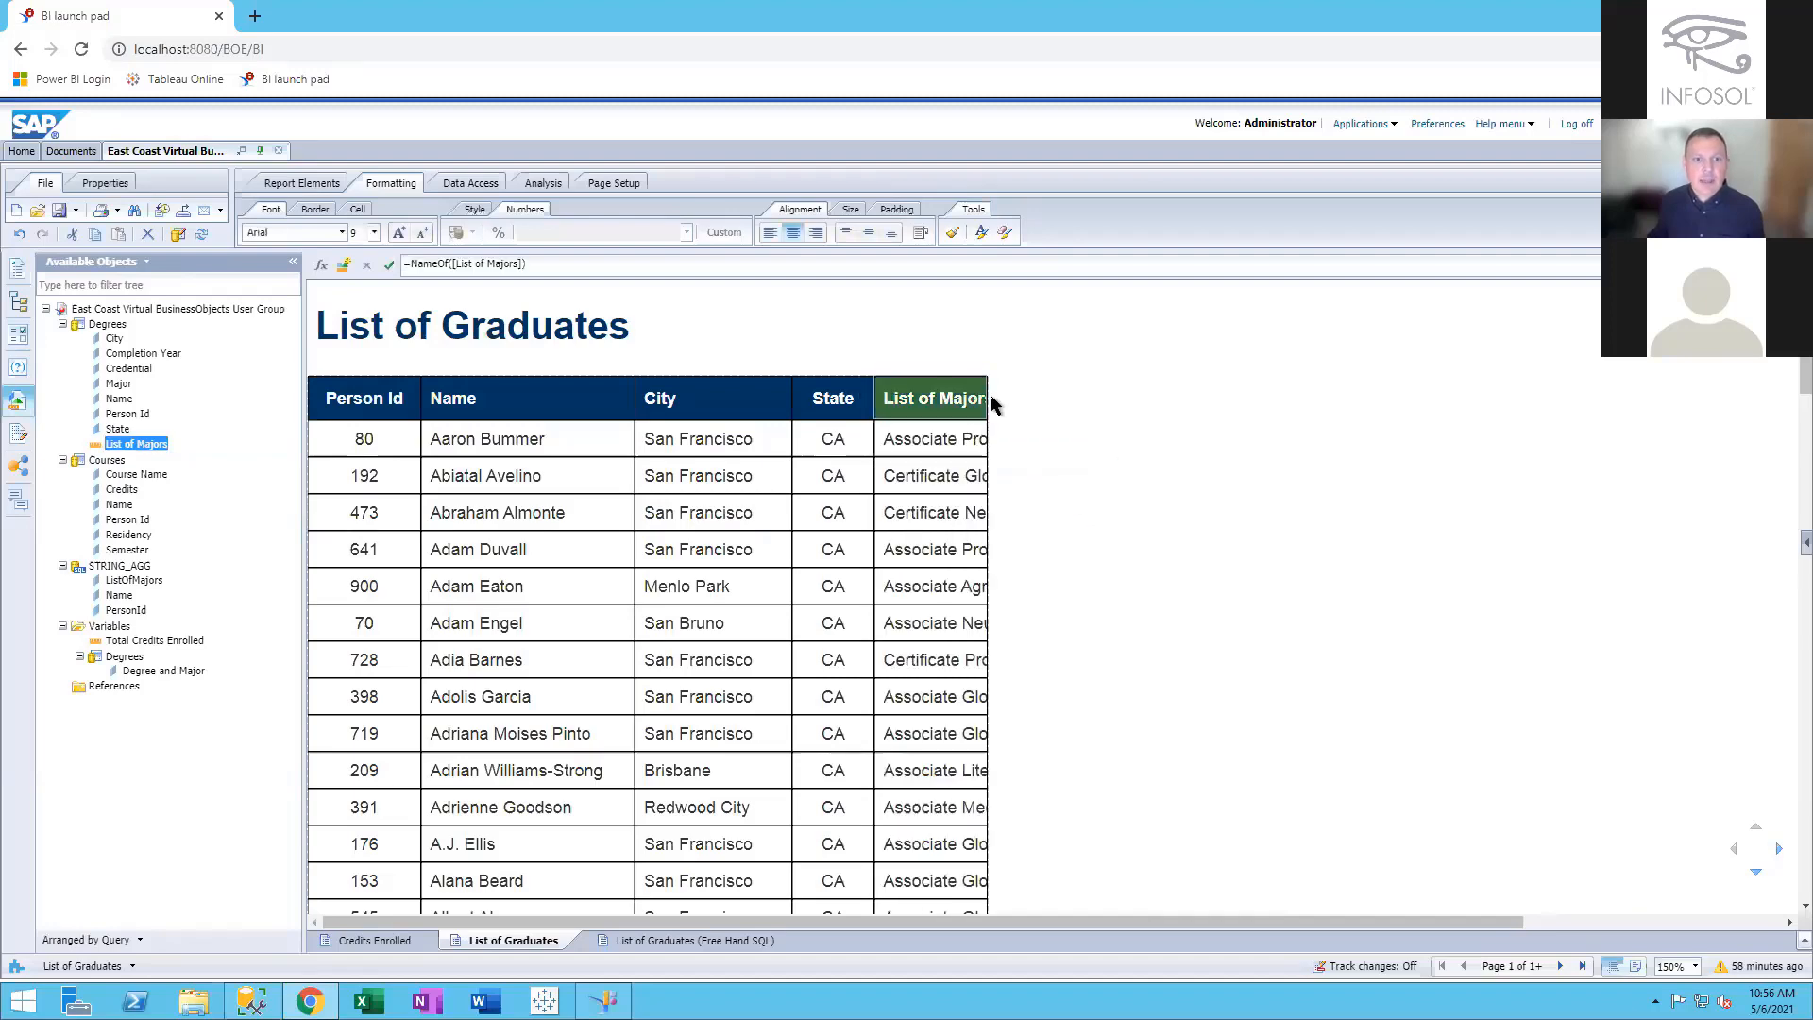
{"action": "left_click_drag", "start_coordinate": [988, 404], "coordinate": [1190, 410]}
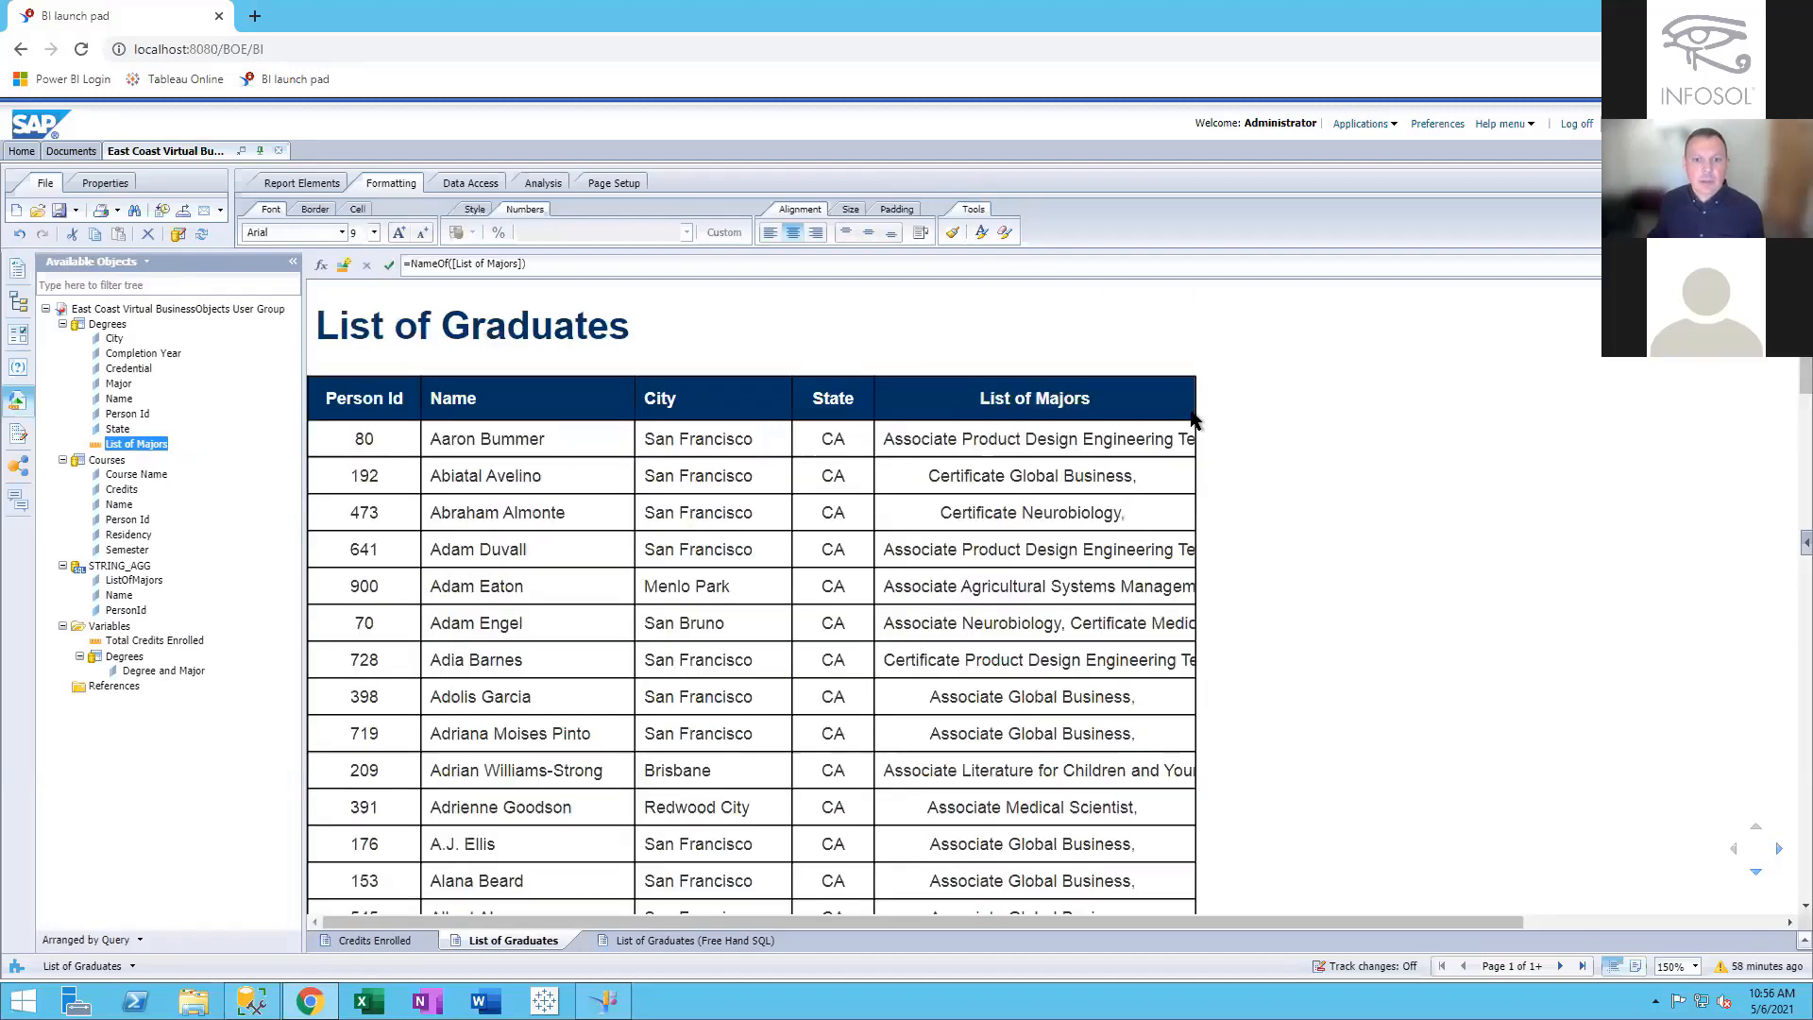
{"action": "left_click", "coordinate": [1142, 442]}
{"action": "left_click", "coordinate": [771, 234]}
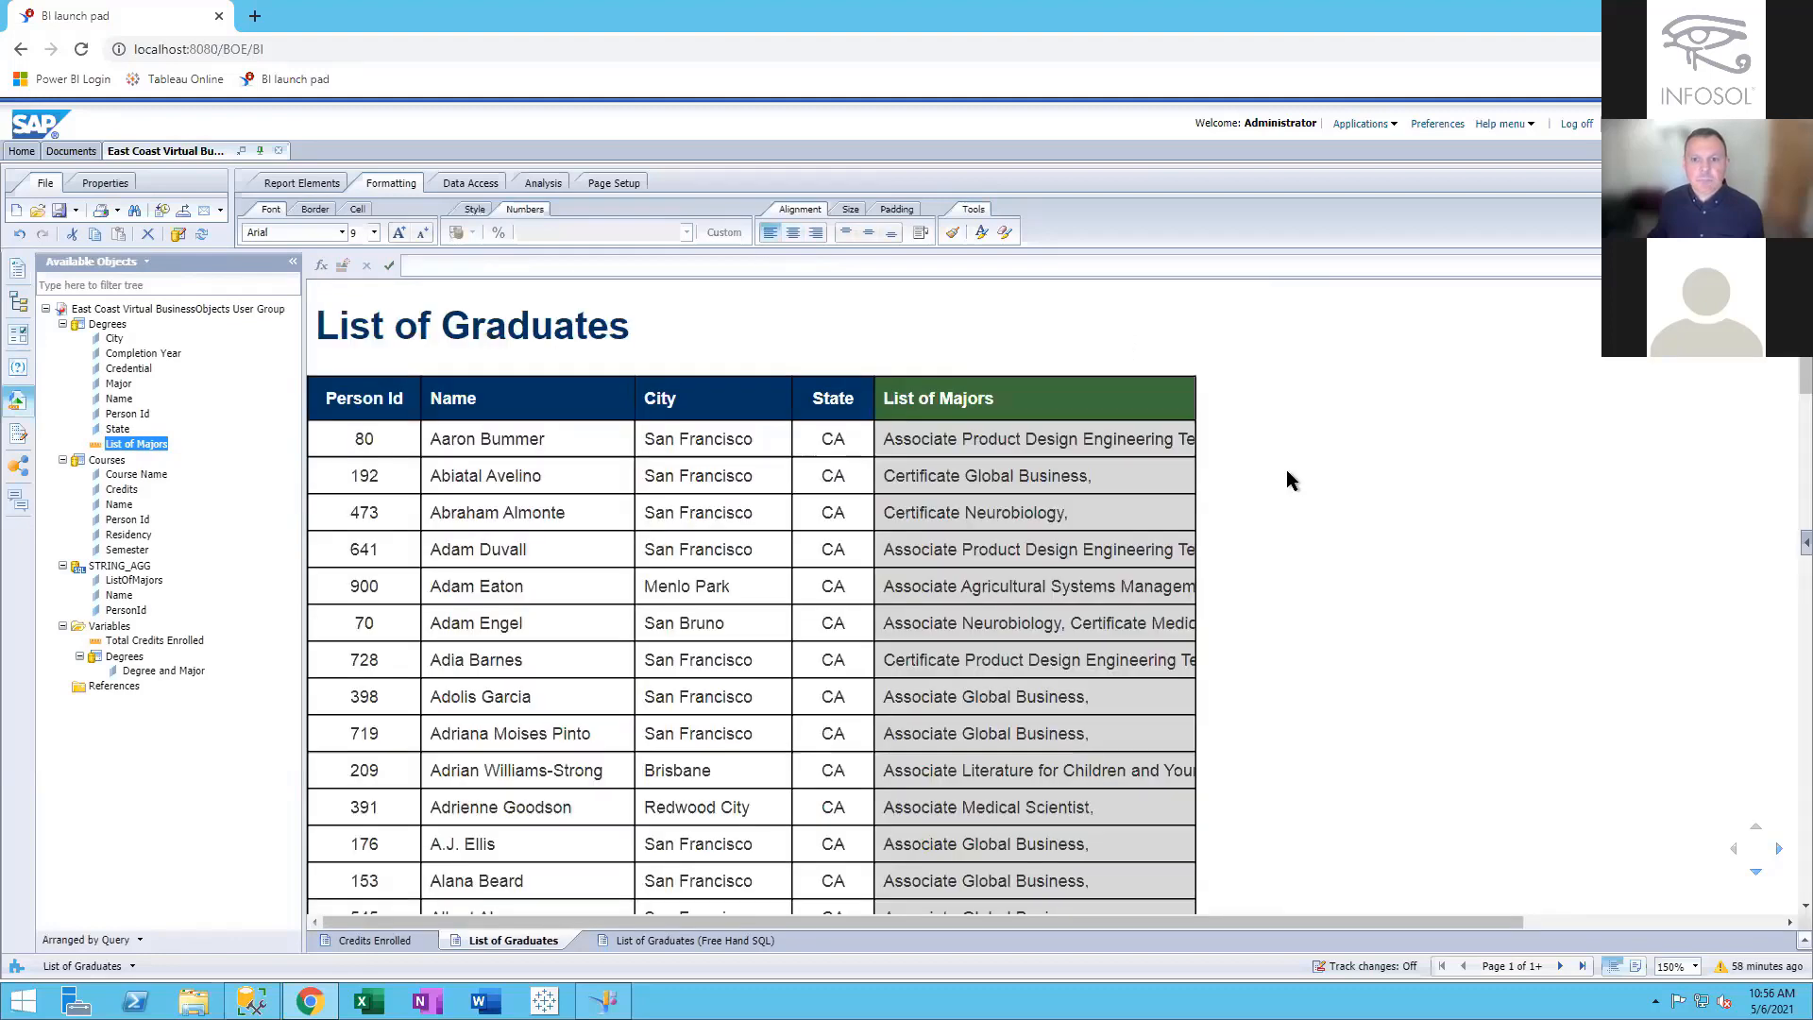
{"action": "left_click_drag", "start_coordinate": [1479, 422], "coordinate": [1479, 422]}
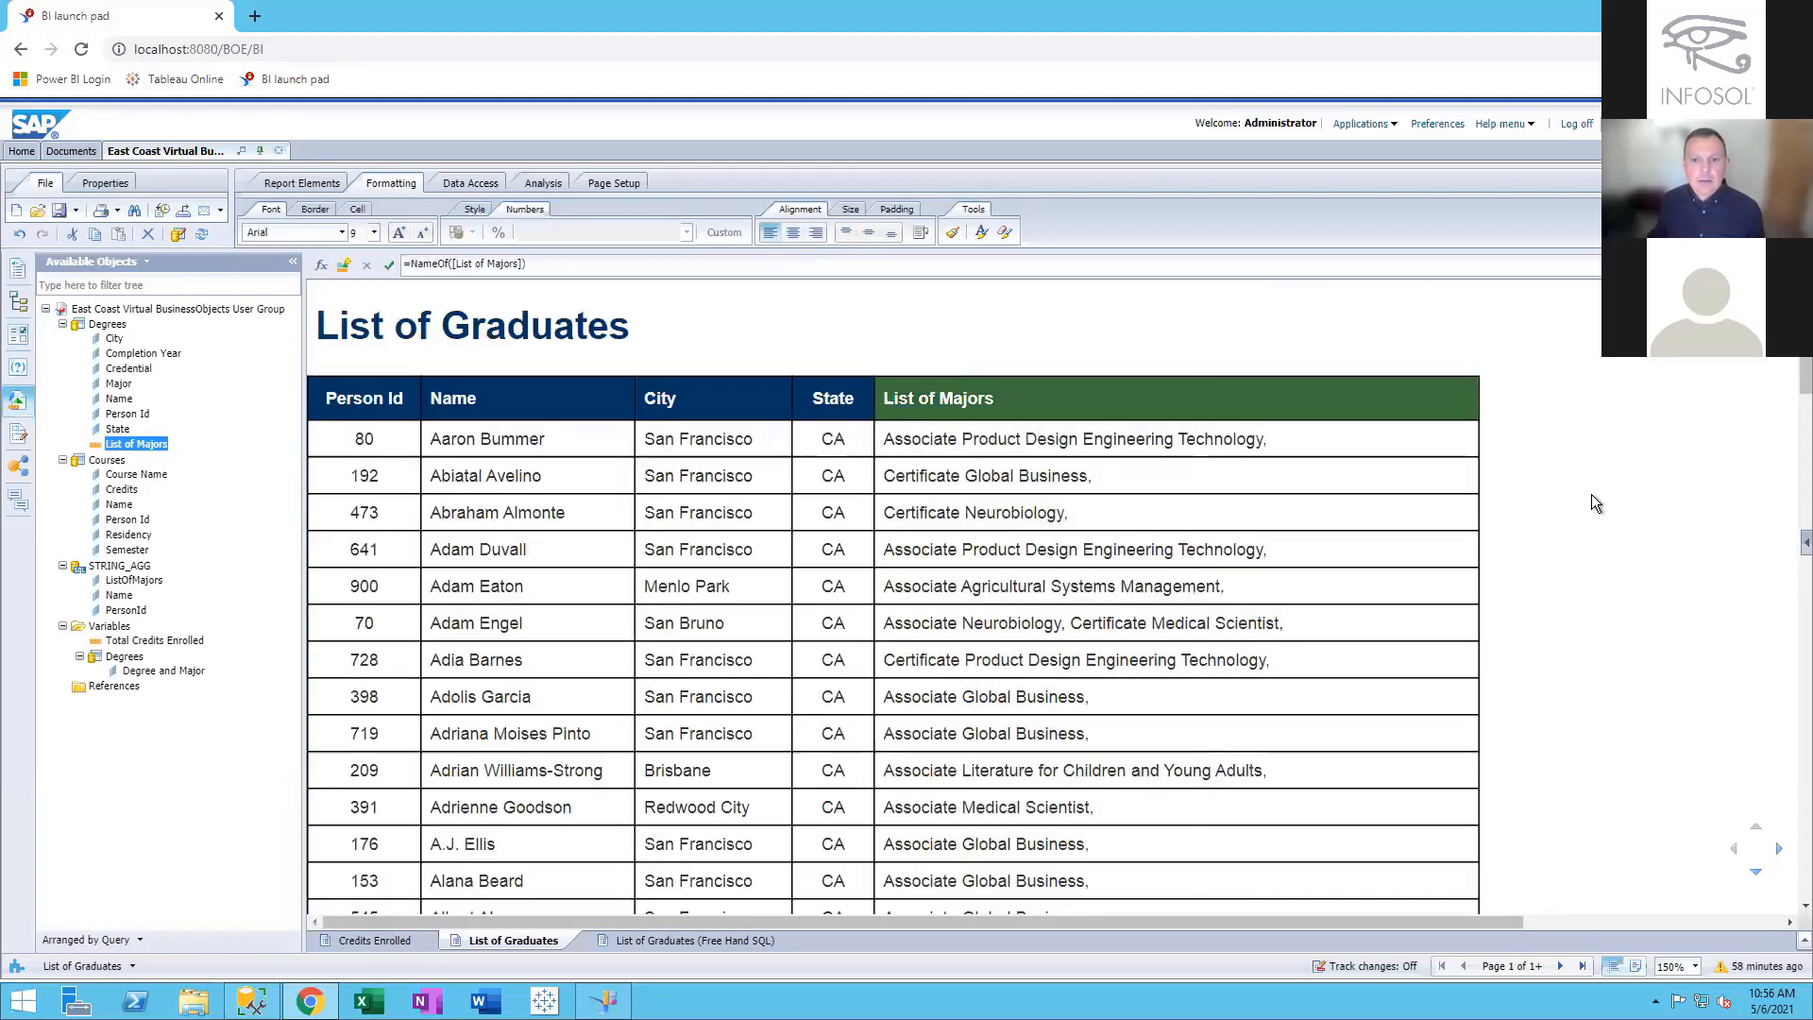
{"action": "left_click", "coordinate": [1626, 521]}
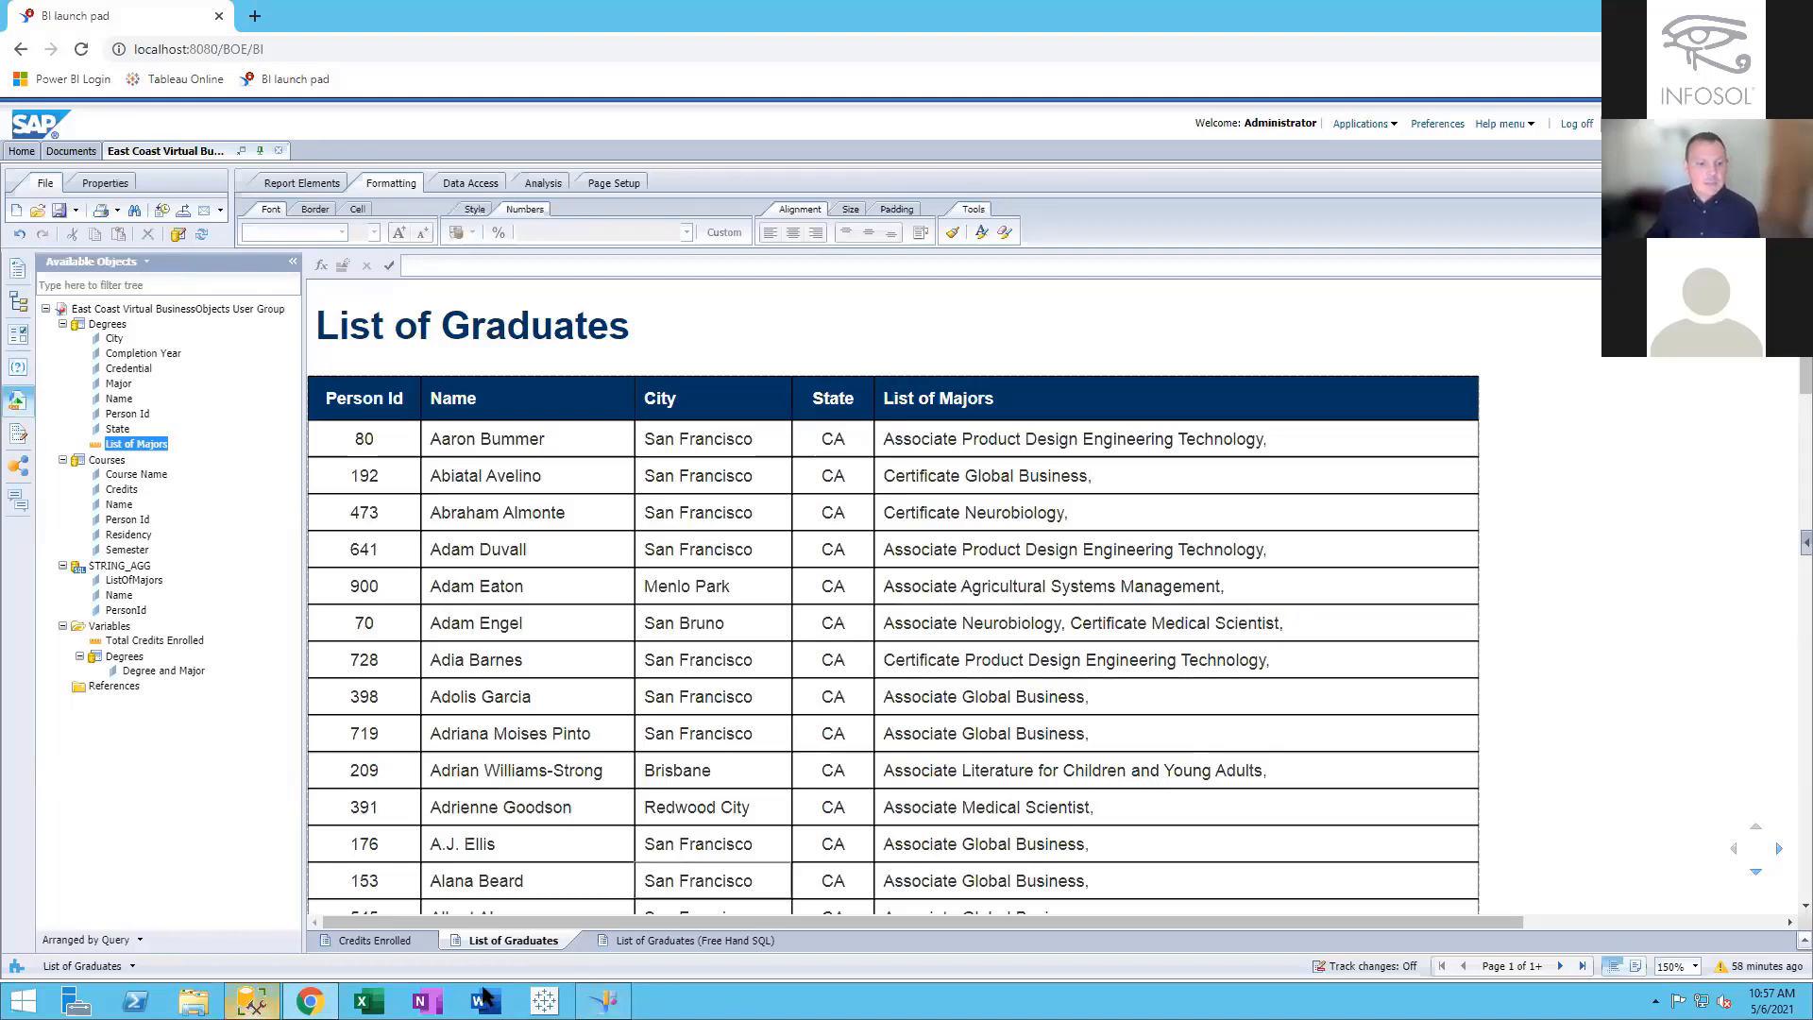
Return to Information Design Tool and recheck the List of Majors measure's comma separator, full SELECT expression and projection function options
{"action": "left_click", "coordinate": [602, 1000]}
{"action": "left_click_drag", "start_coordinate": [630, 287], "coordinate": [610, 286]}
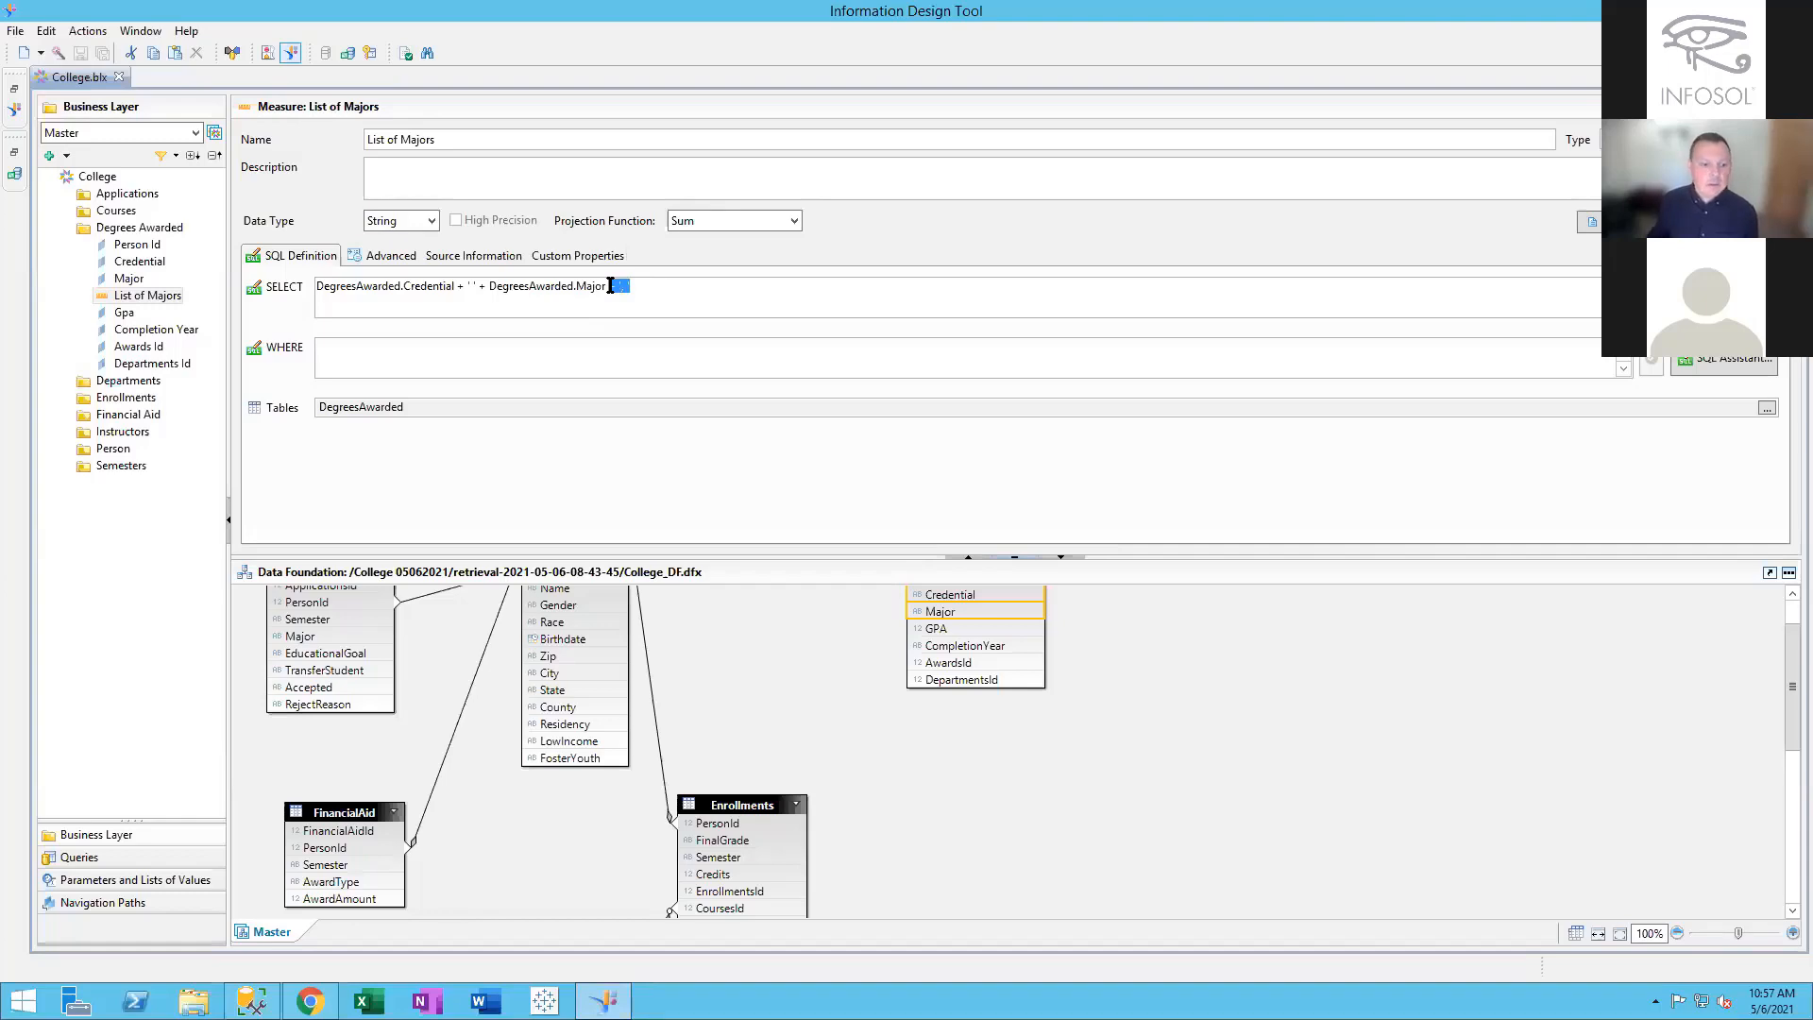
{"action": "left_click", "coordinate": [309, 1000]}
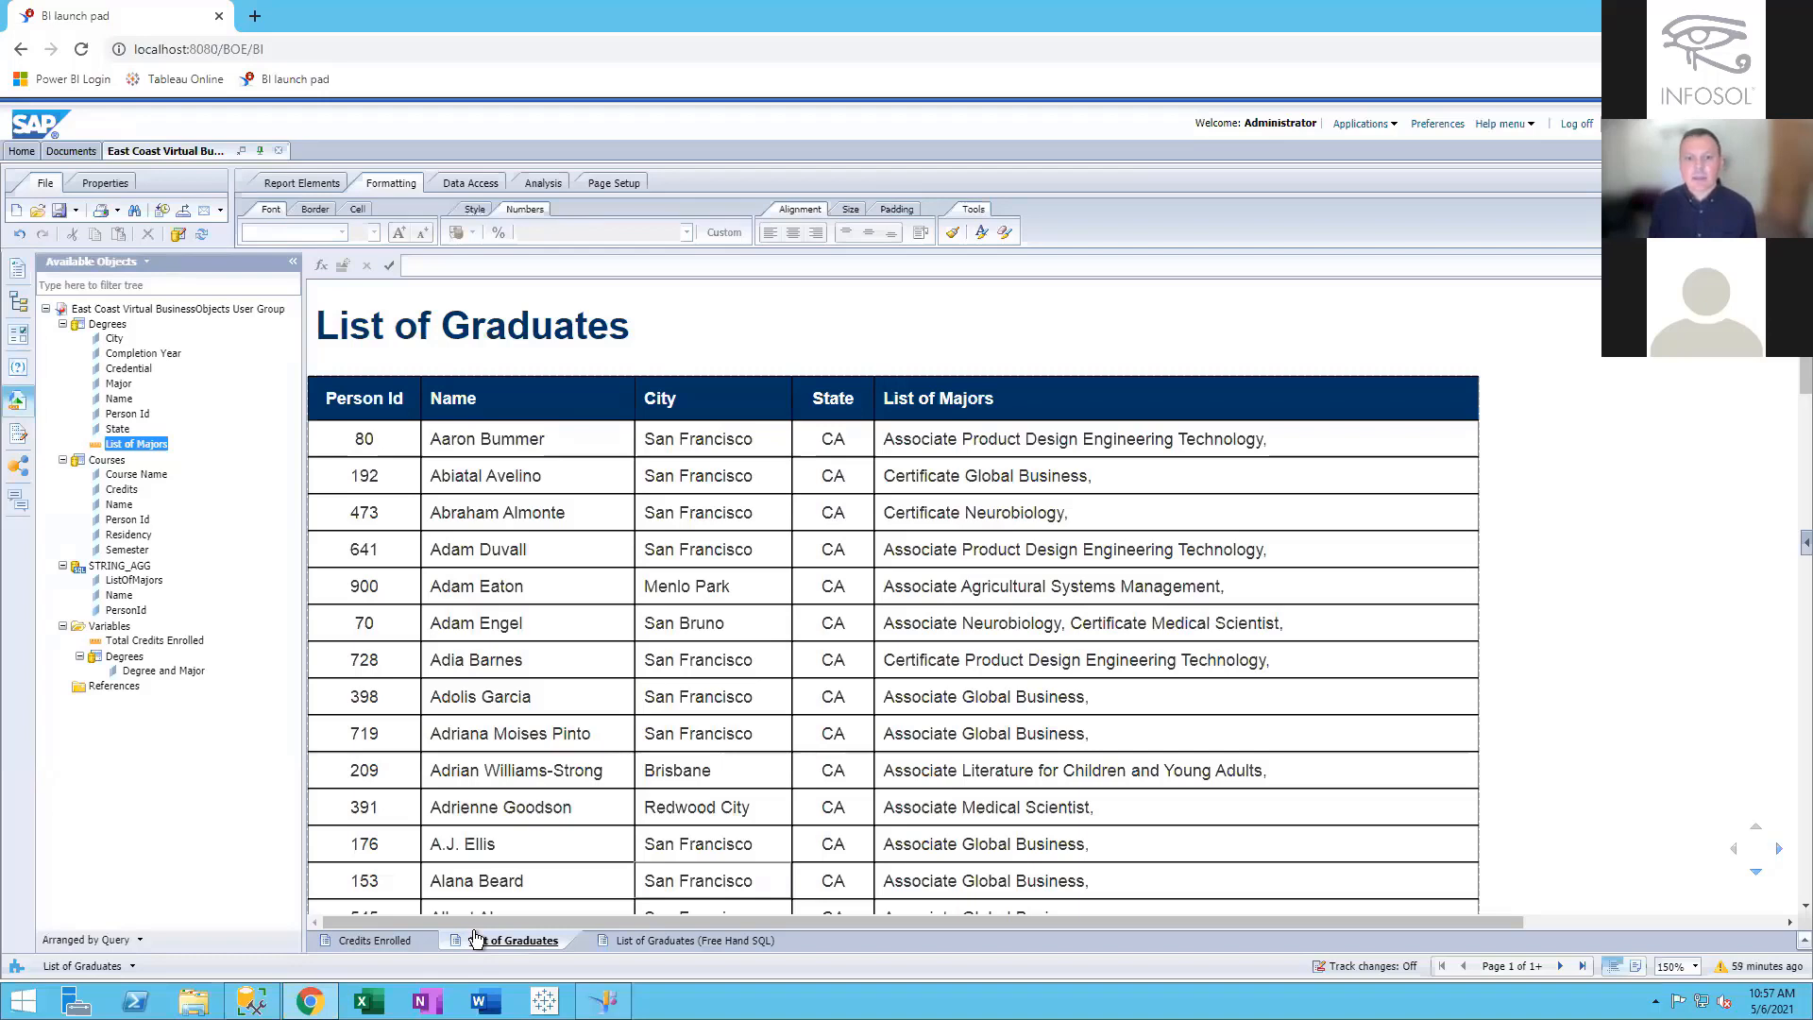
{"action": "left_click", "coordinate": [604, 1000]}
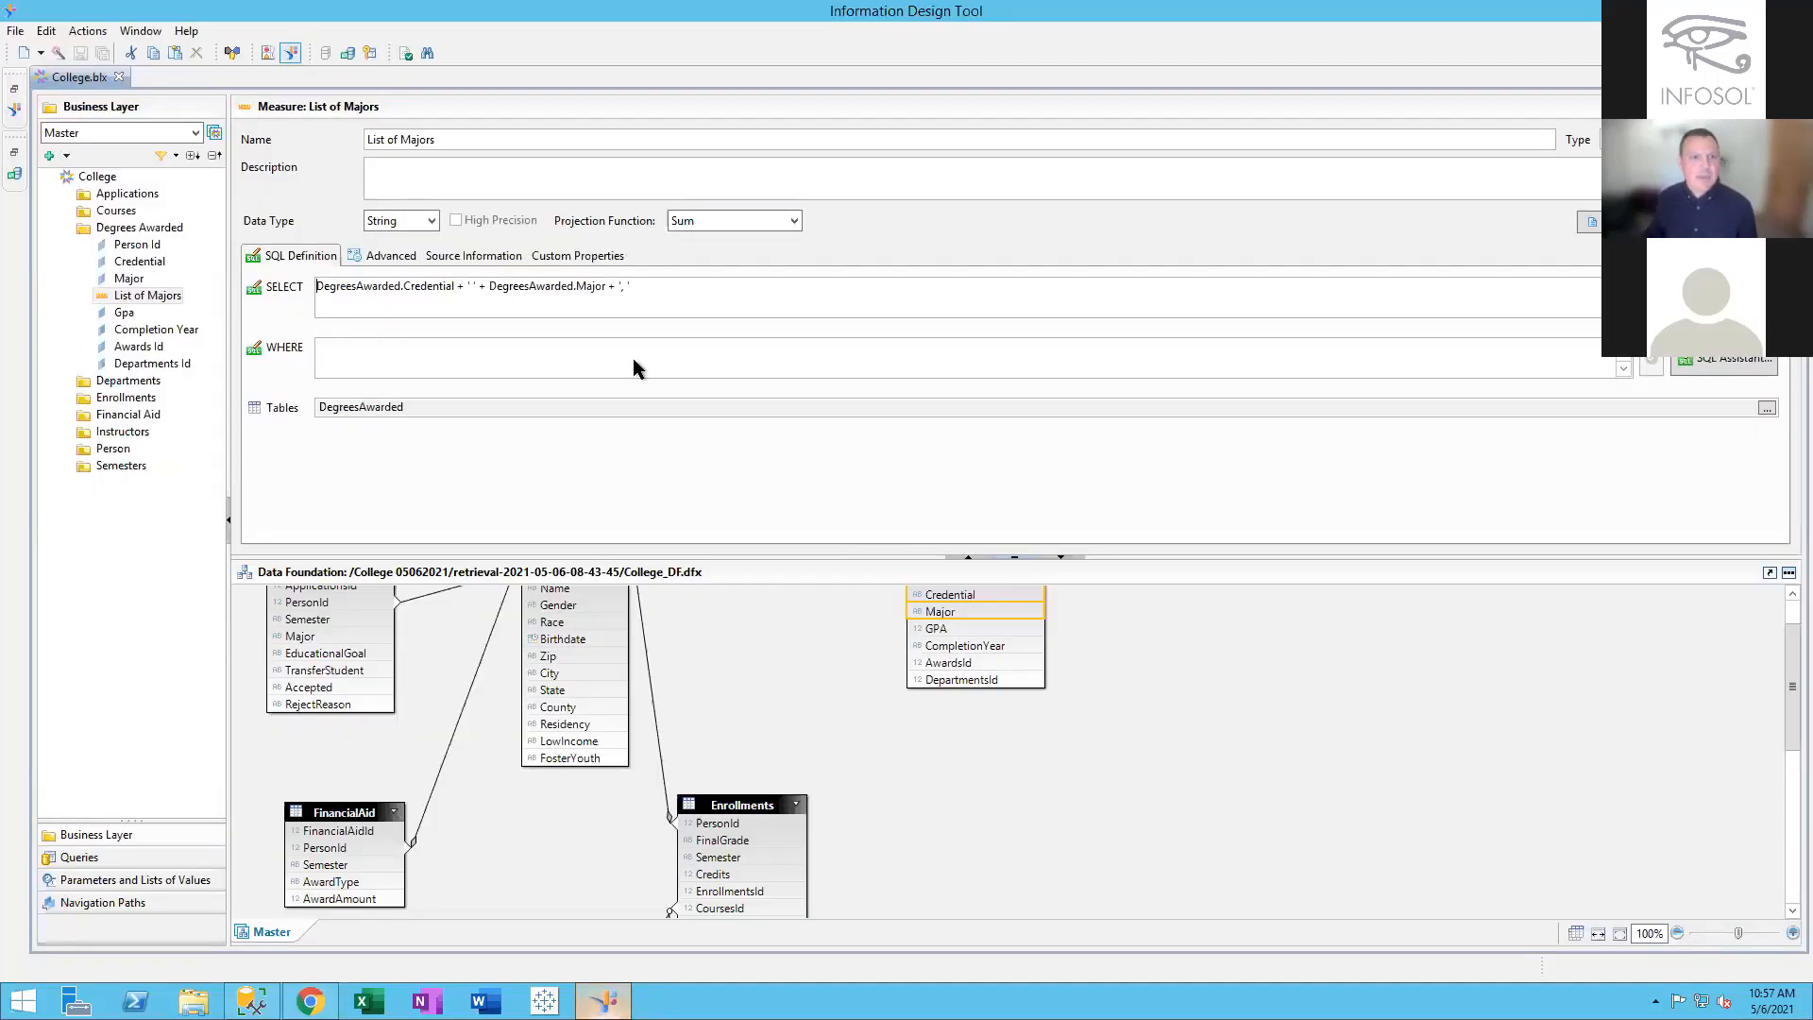
{"action": "left_click", "coordinate": [702, 300]}
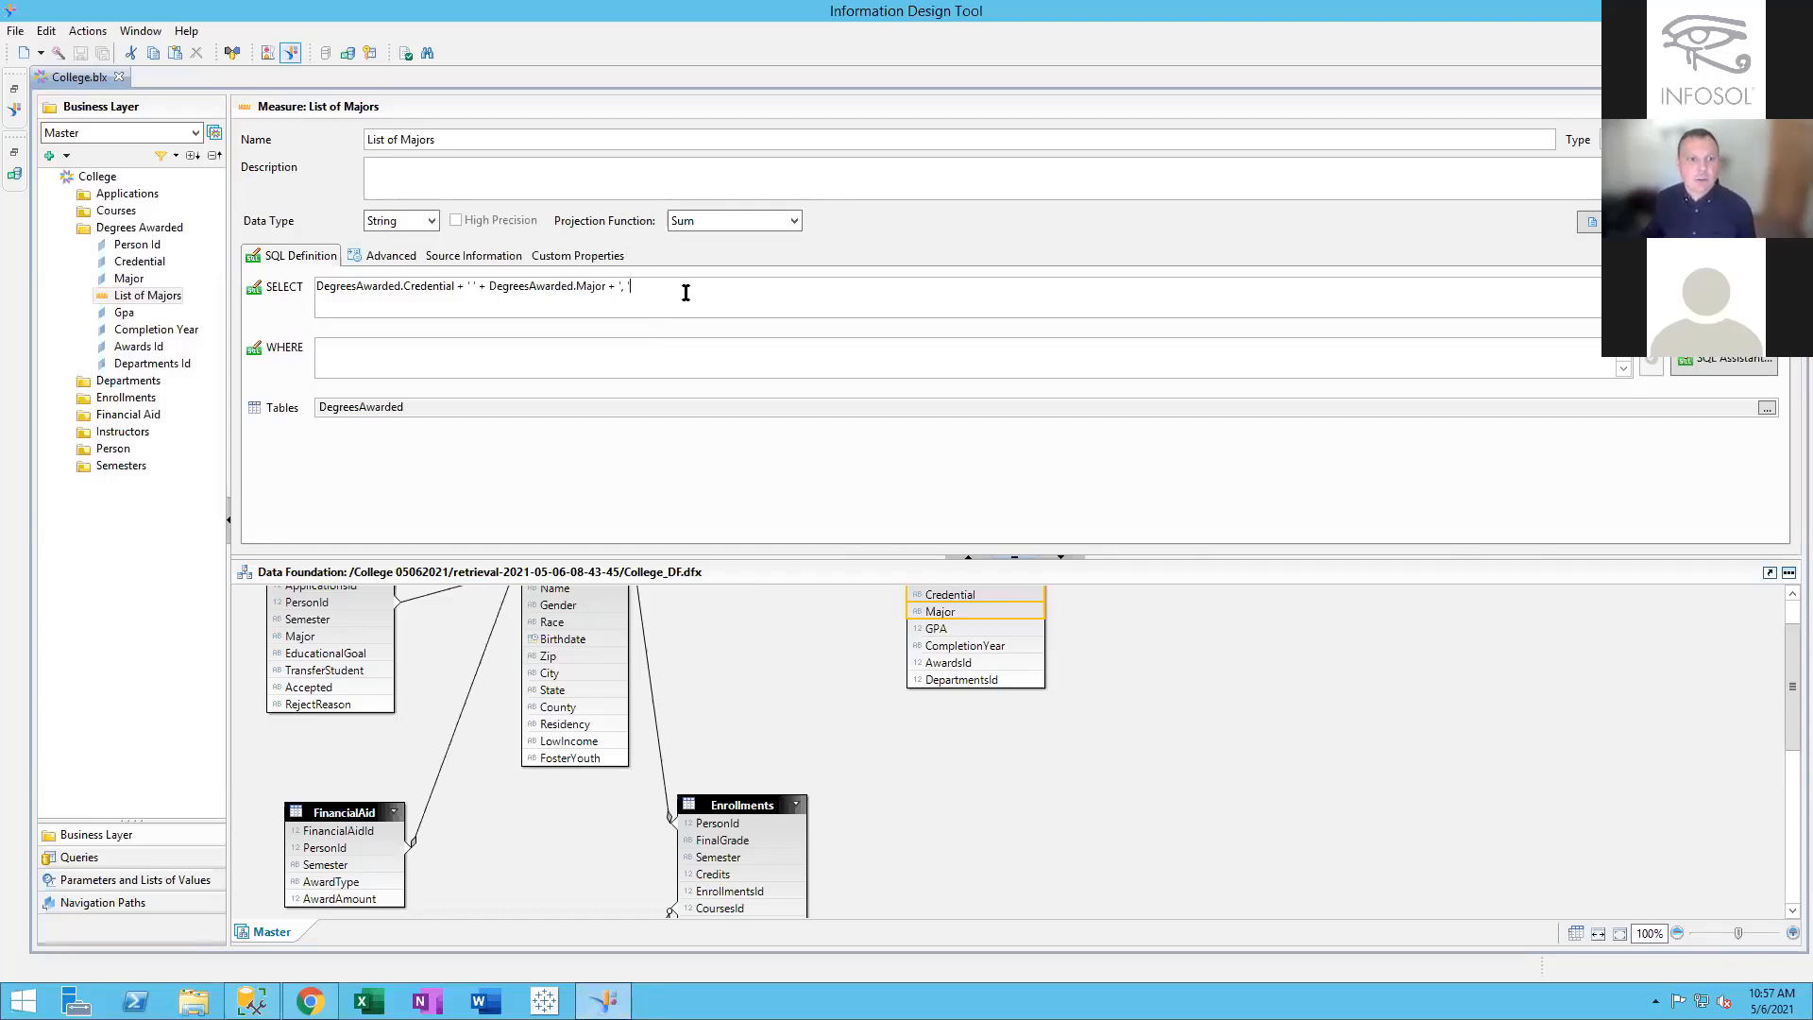
{"action": "left_click_drag", "start_coordinate": [667, 285], "coordinate": [295, 285]}
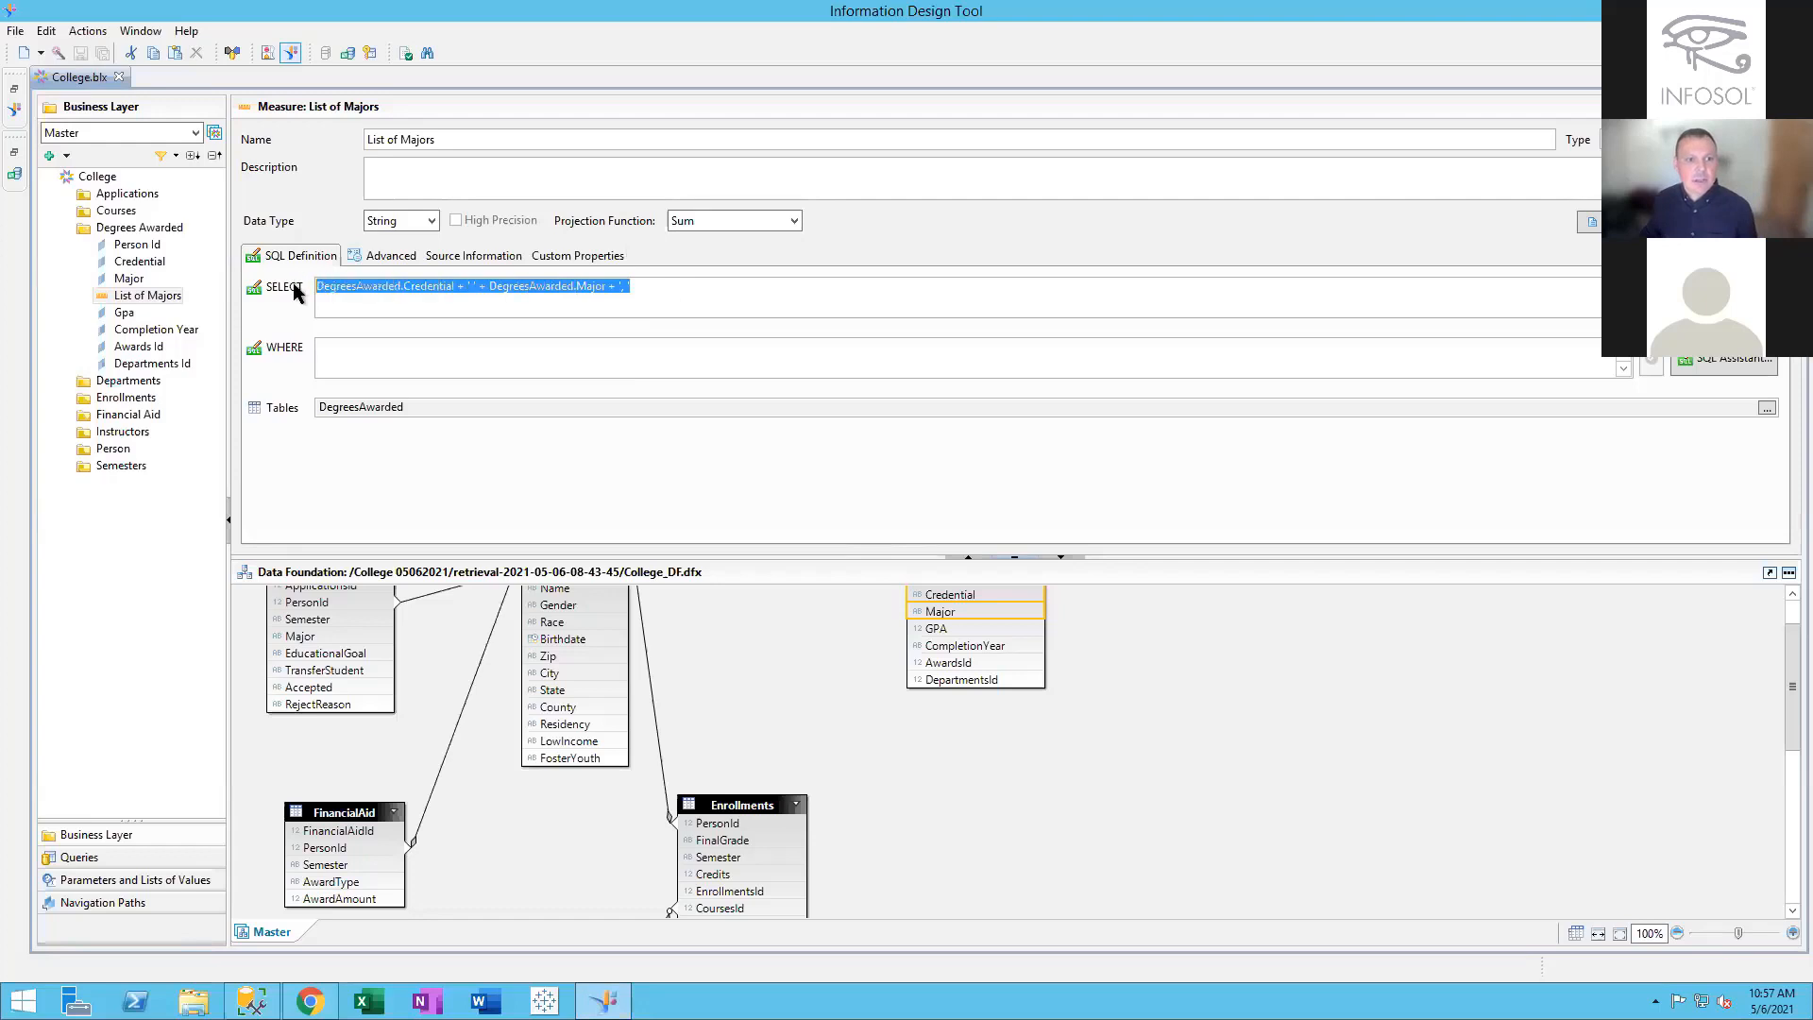
{"action": "left_click", "coordinate": [706, 290]}
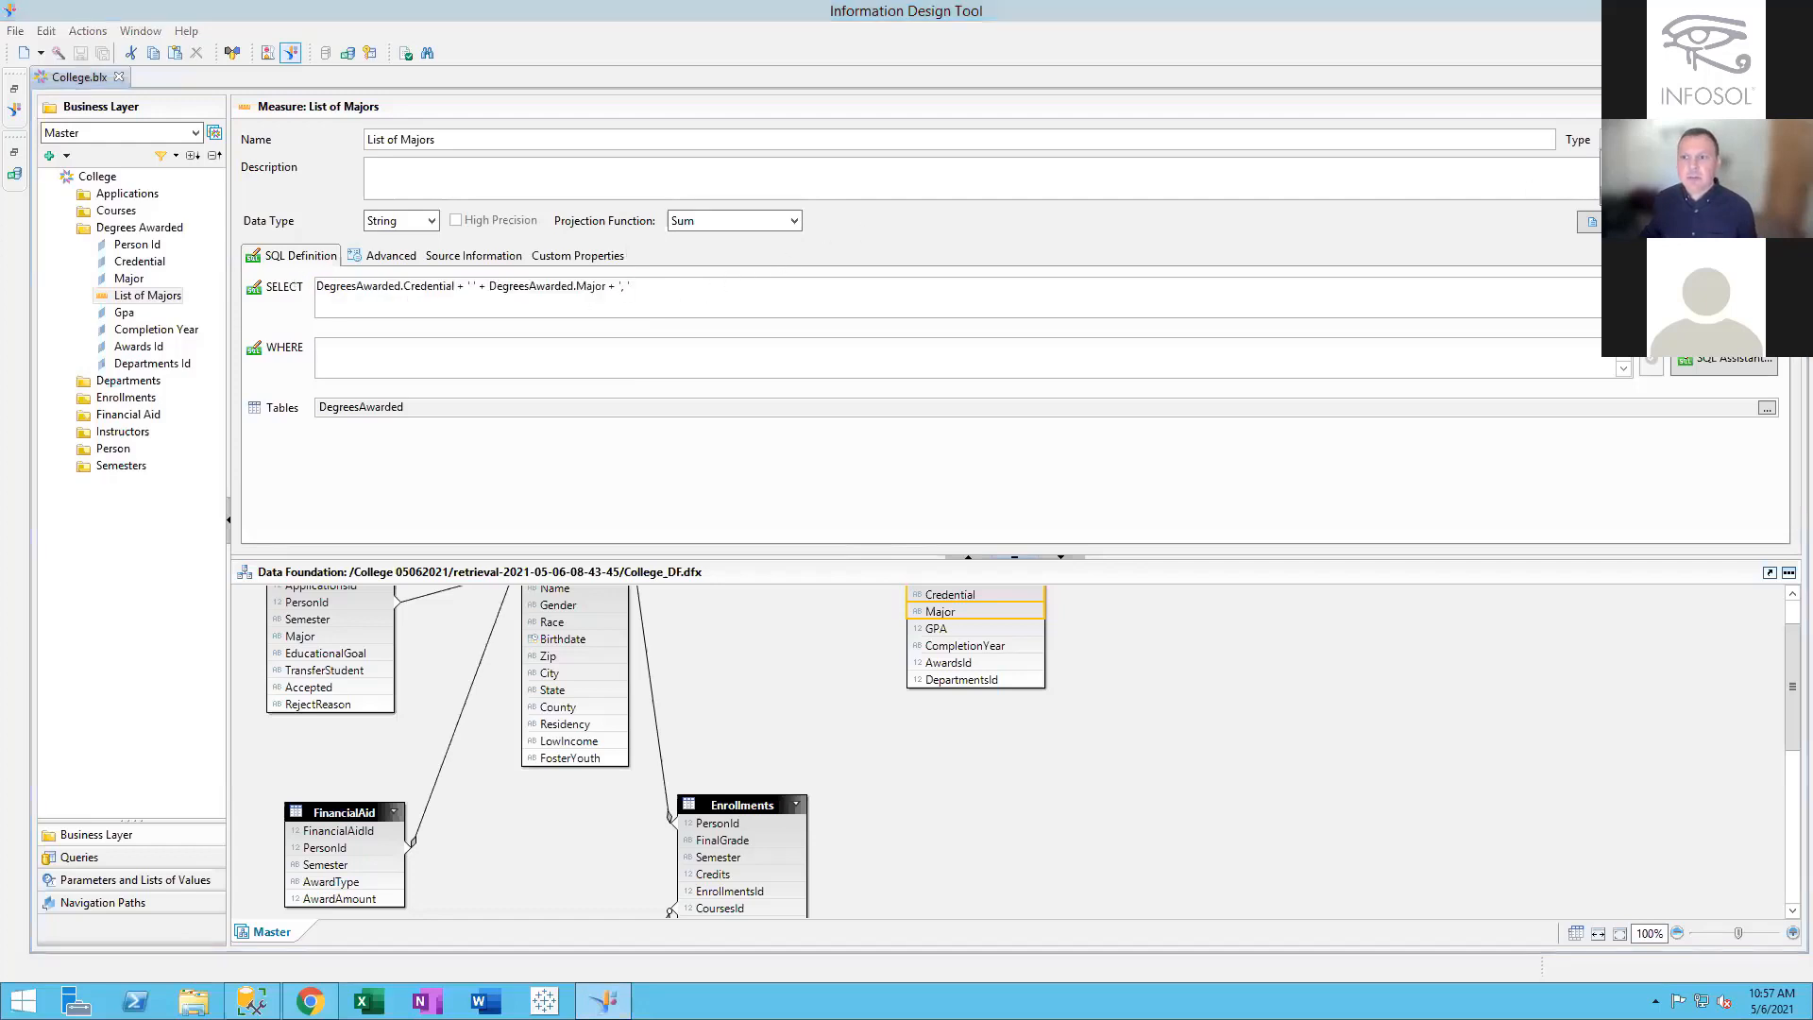
{"action": "left_click", "coordinate": [793, 221]}
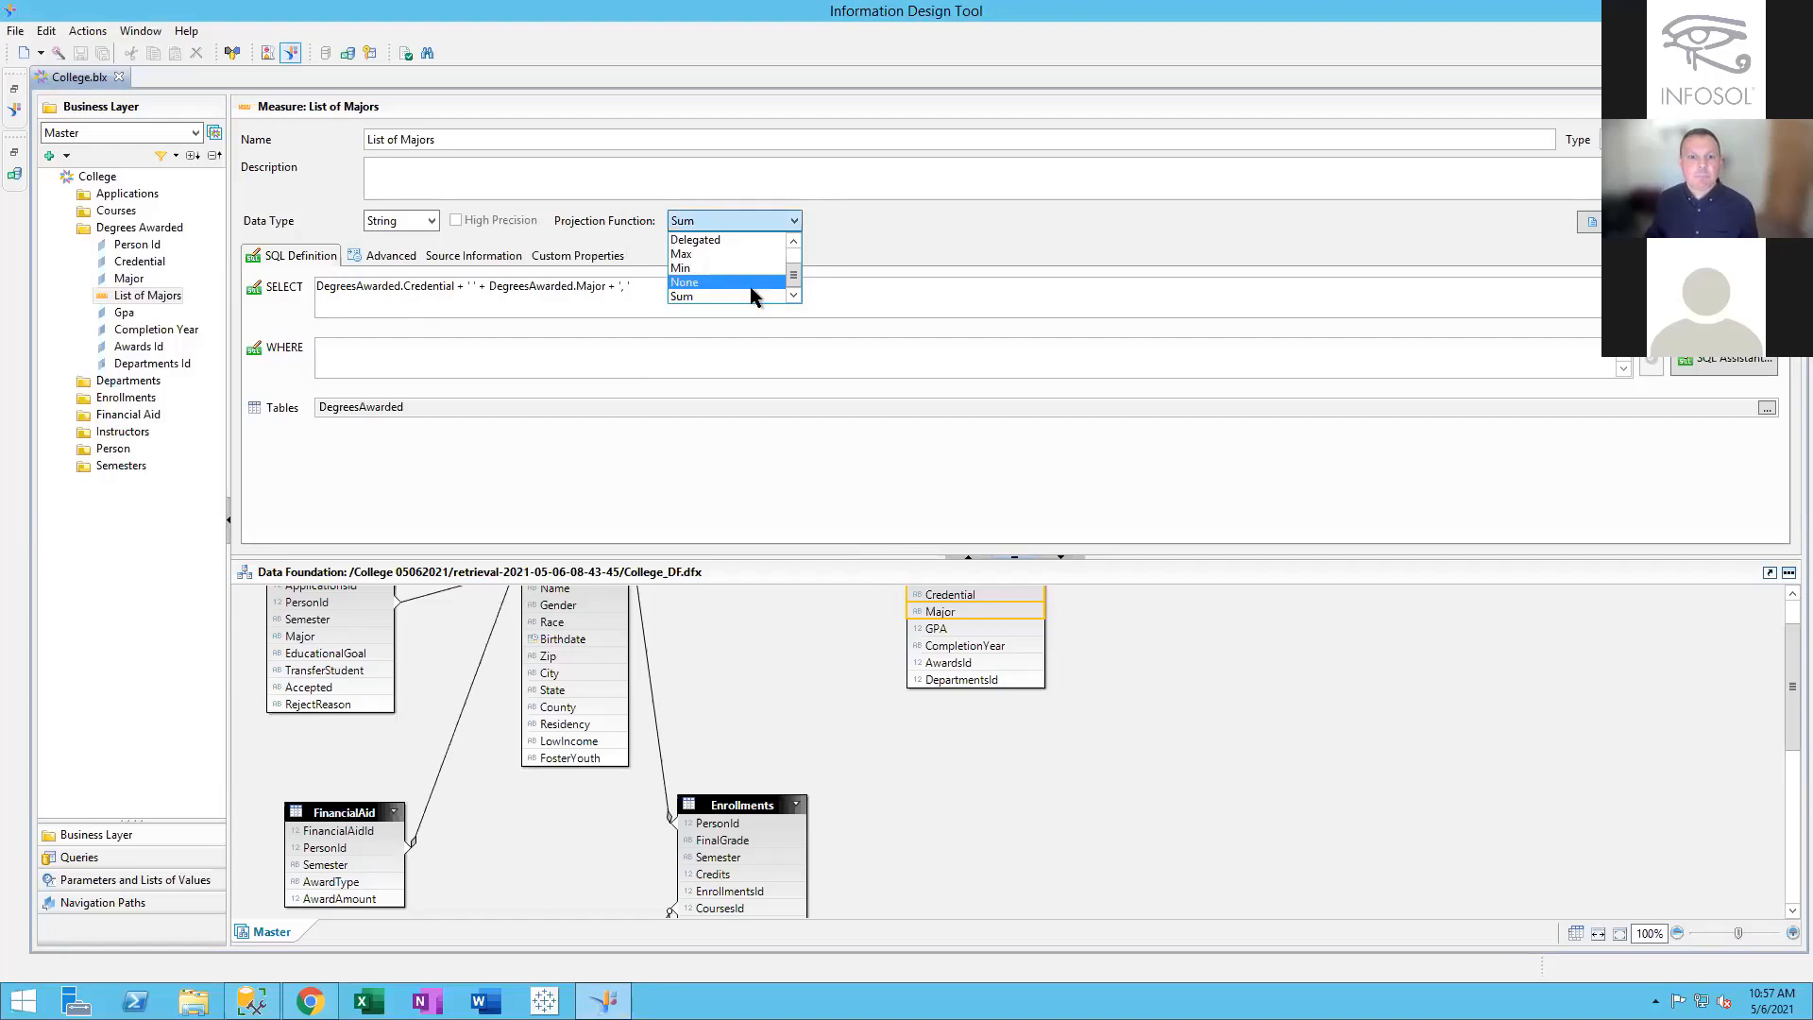
{"action": "left_click", "coordinate": [874, 236]}
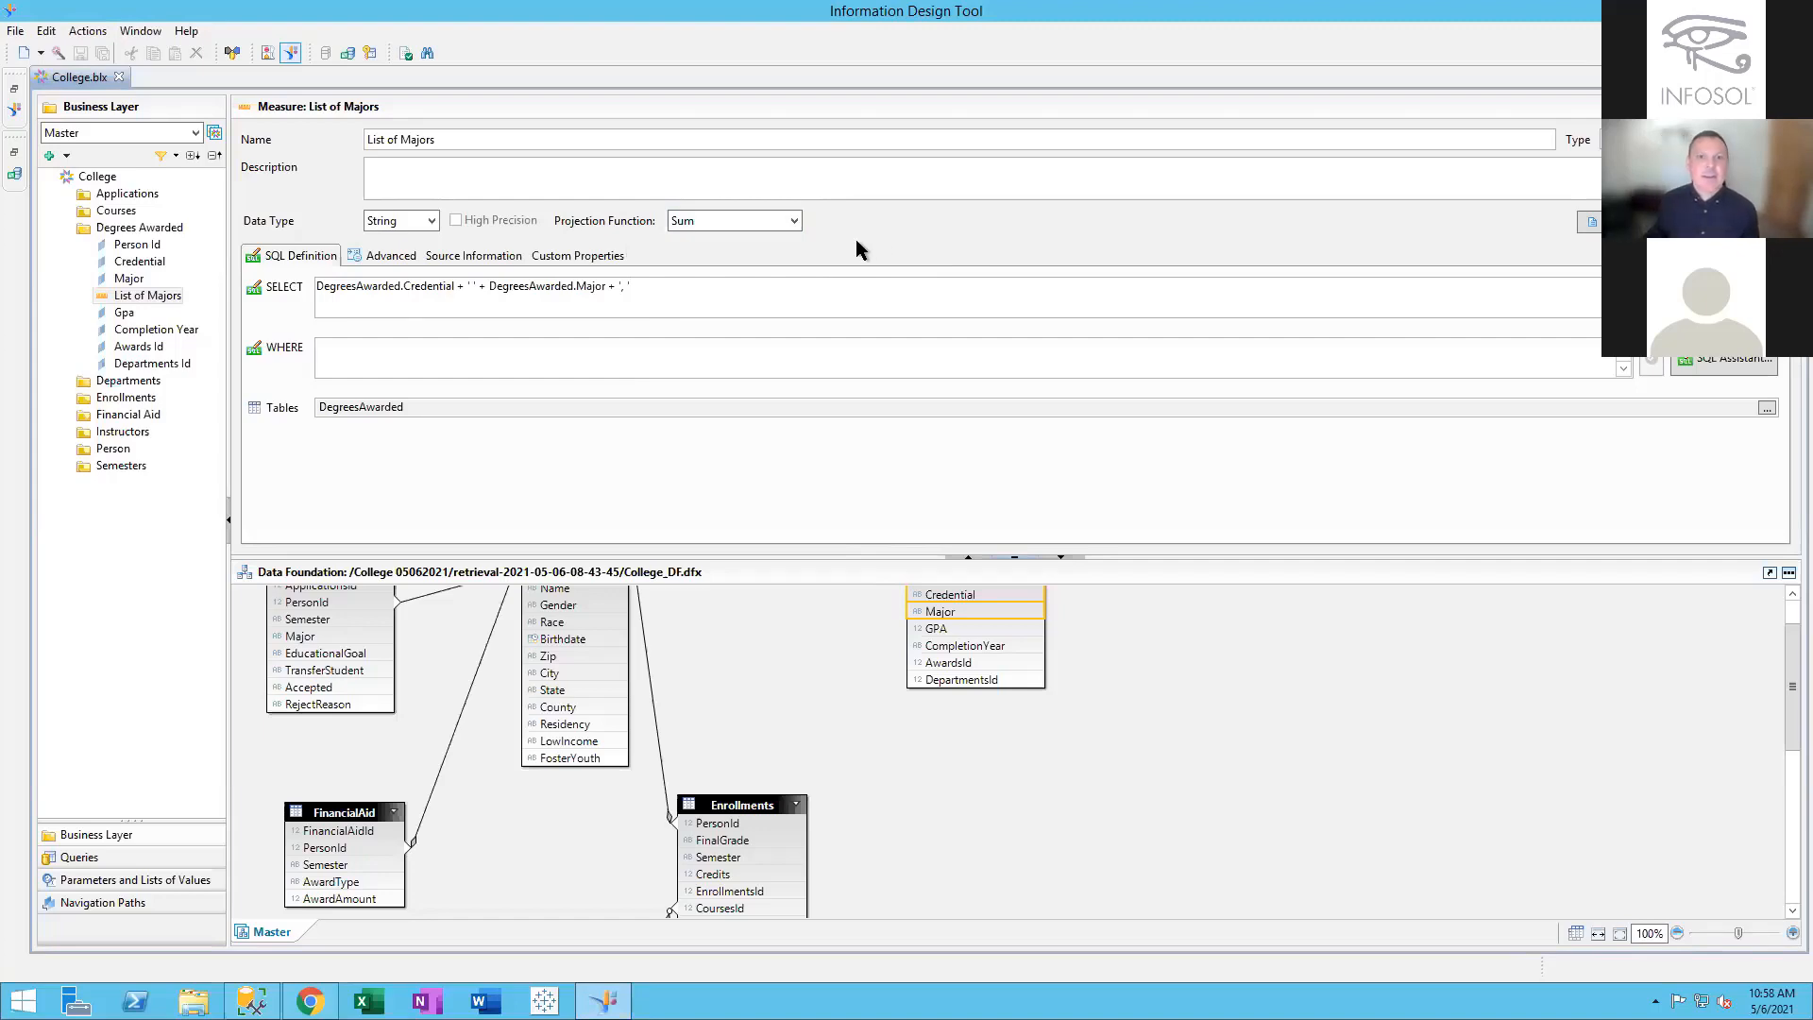
Switch to SQL Server Management Studio and compare the PARTITION.sql and STRING_AGG.sql queries, focusing on the STRING_AGG function
{"action": "left_click", "coordinate": [310, 1001]}
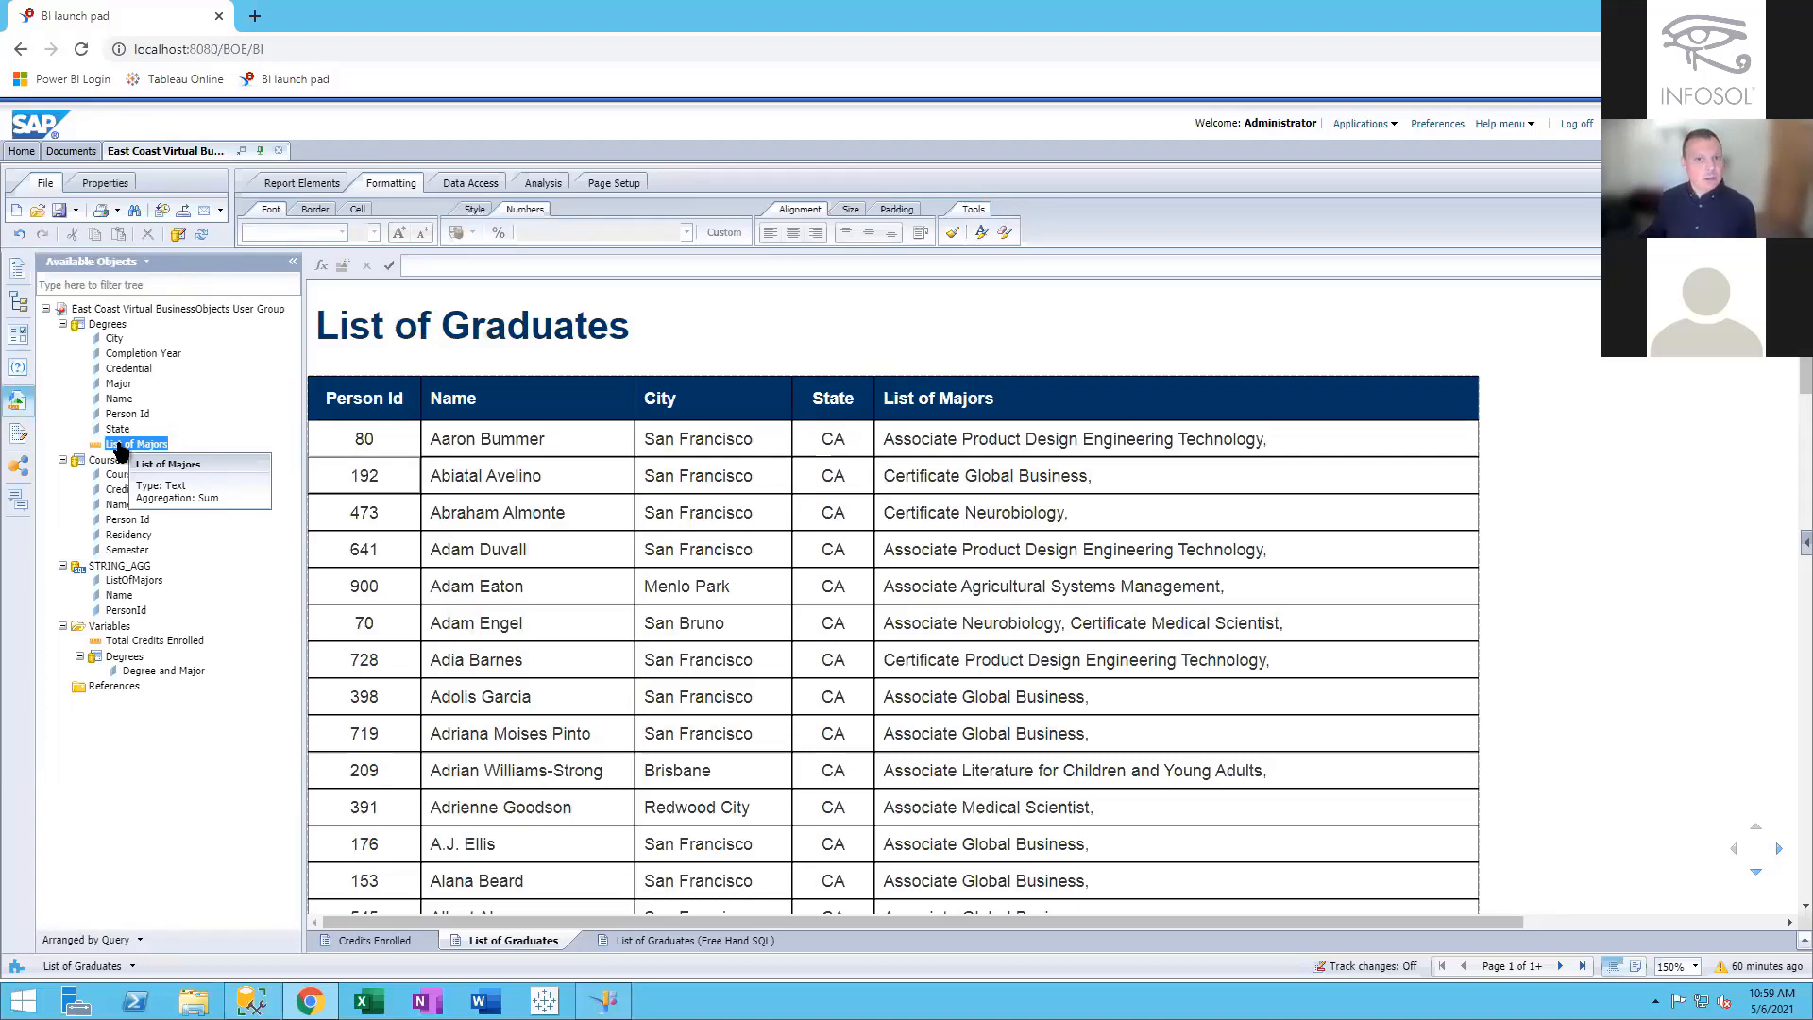
{"action": "mouse_move", "coordinate": [251, 1003]}
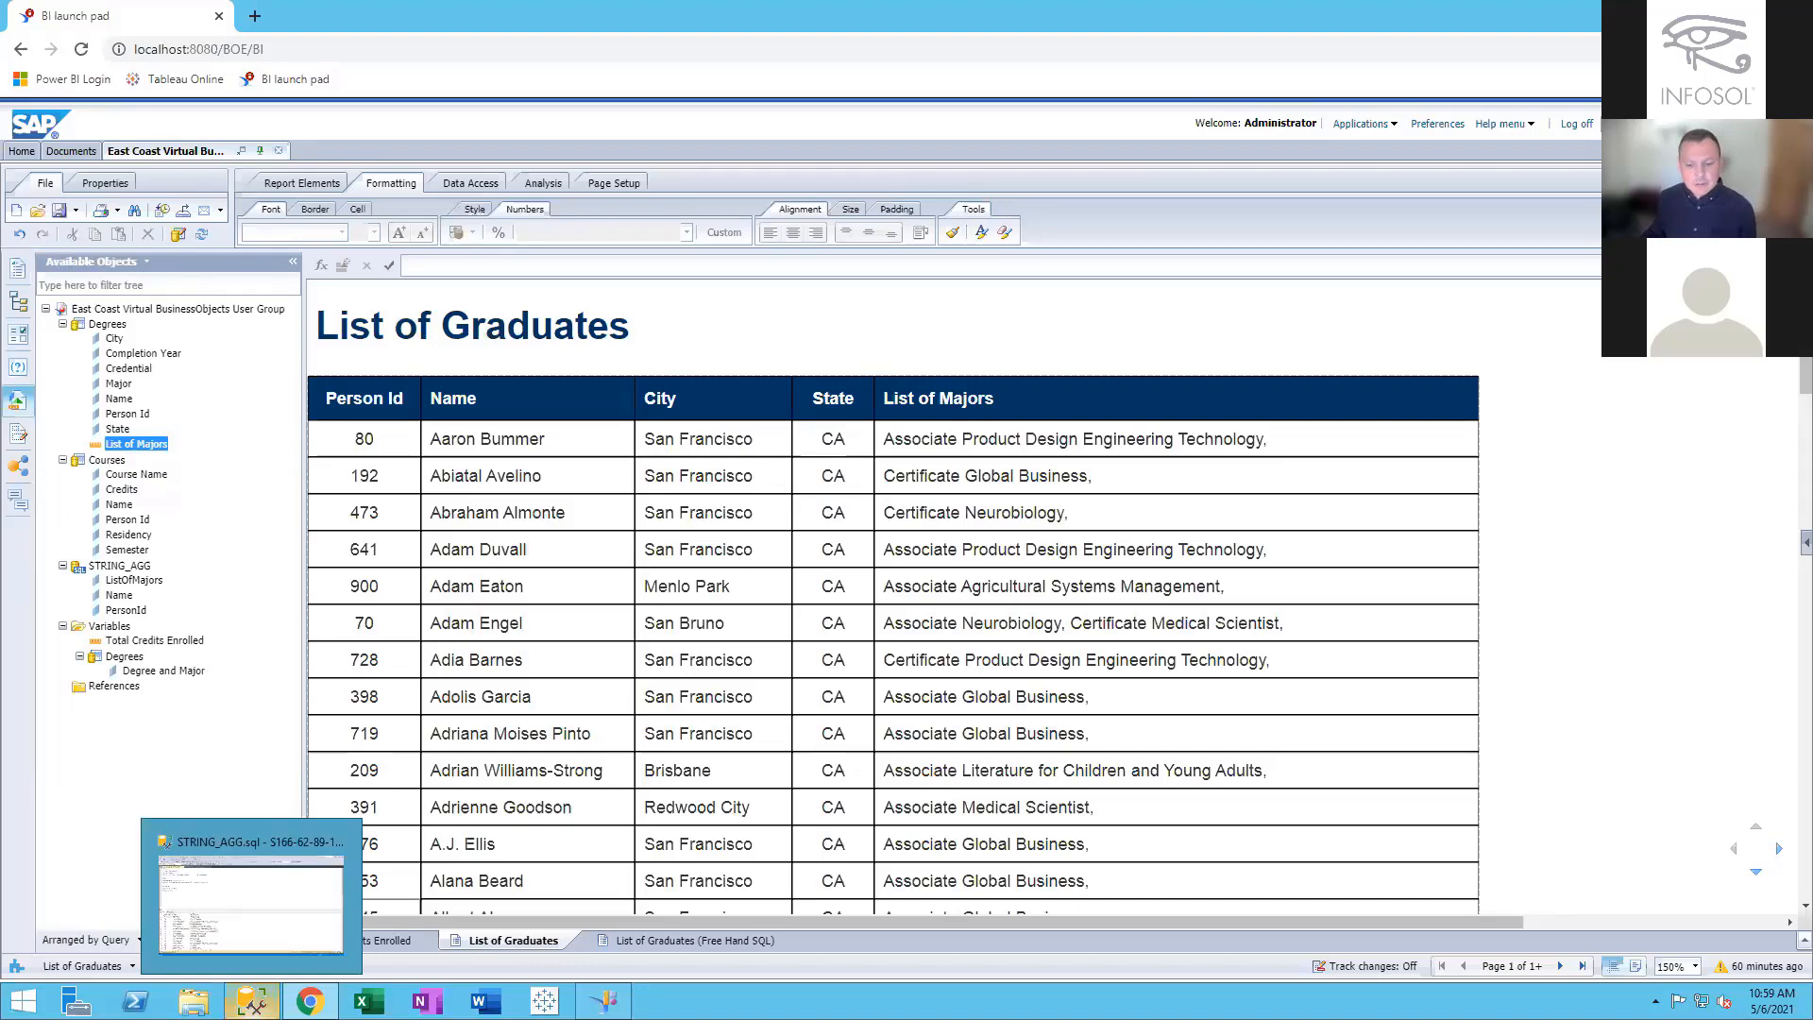
{"action": "left_click", "coordinate": [251, 902]}
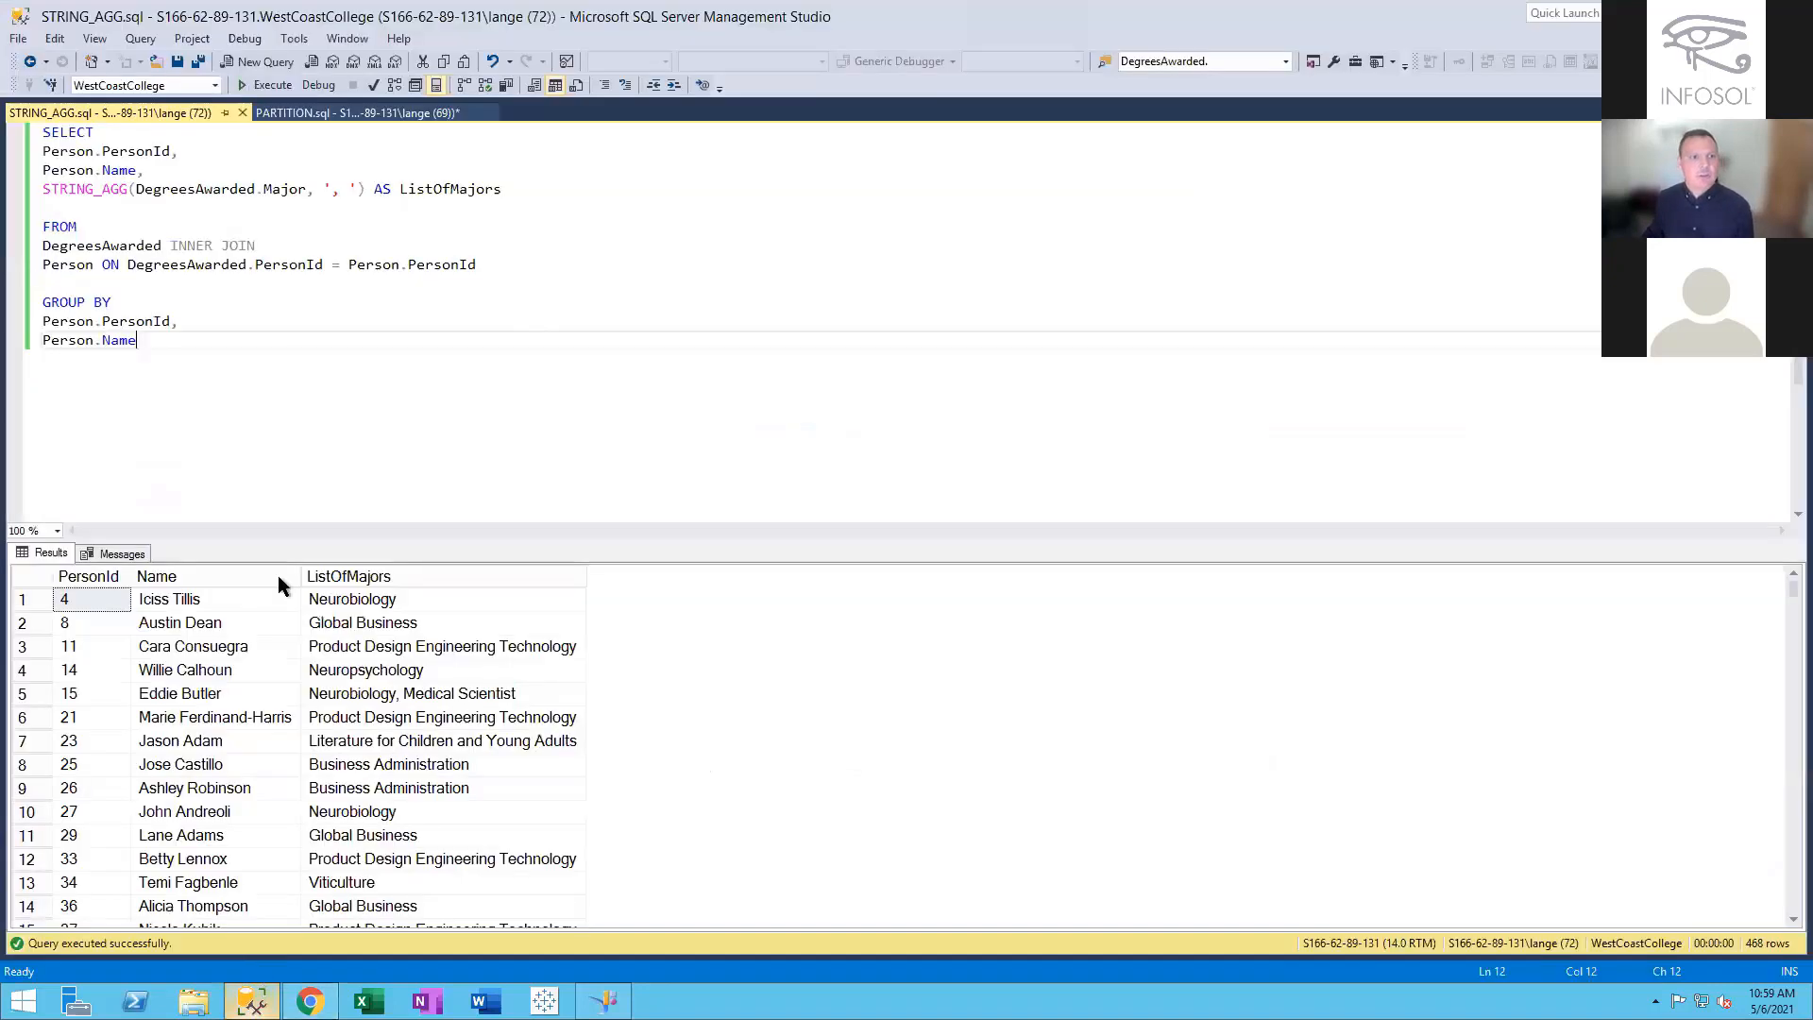
{"action": "left_click", "coordinate": [356, 112]}
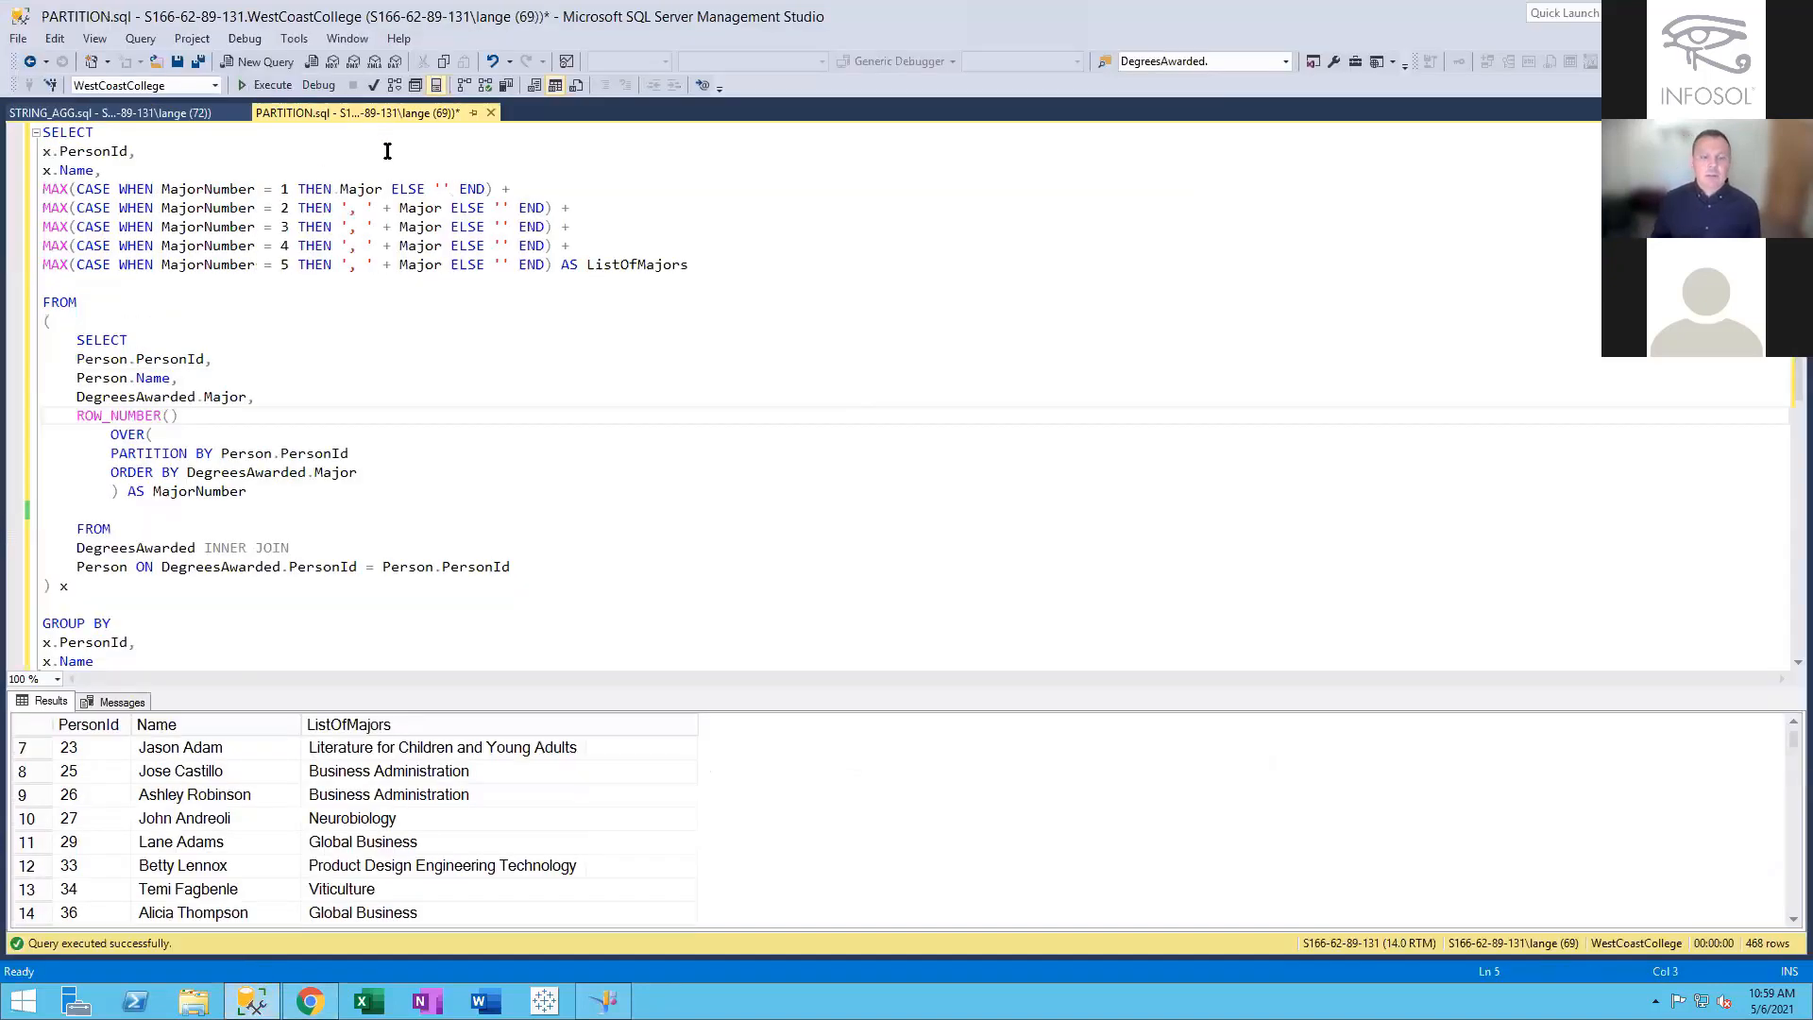
{"action": "left_click", "coordinate": [203, 112]}
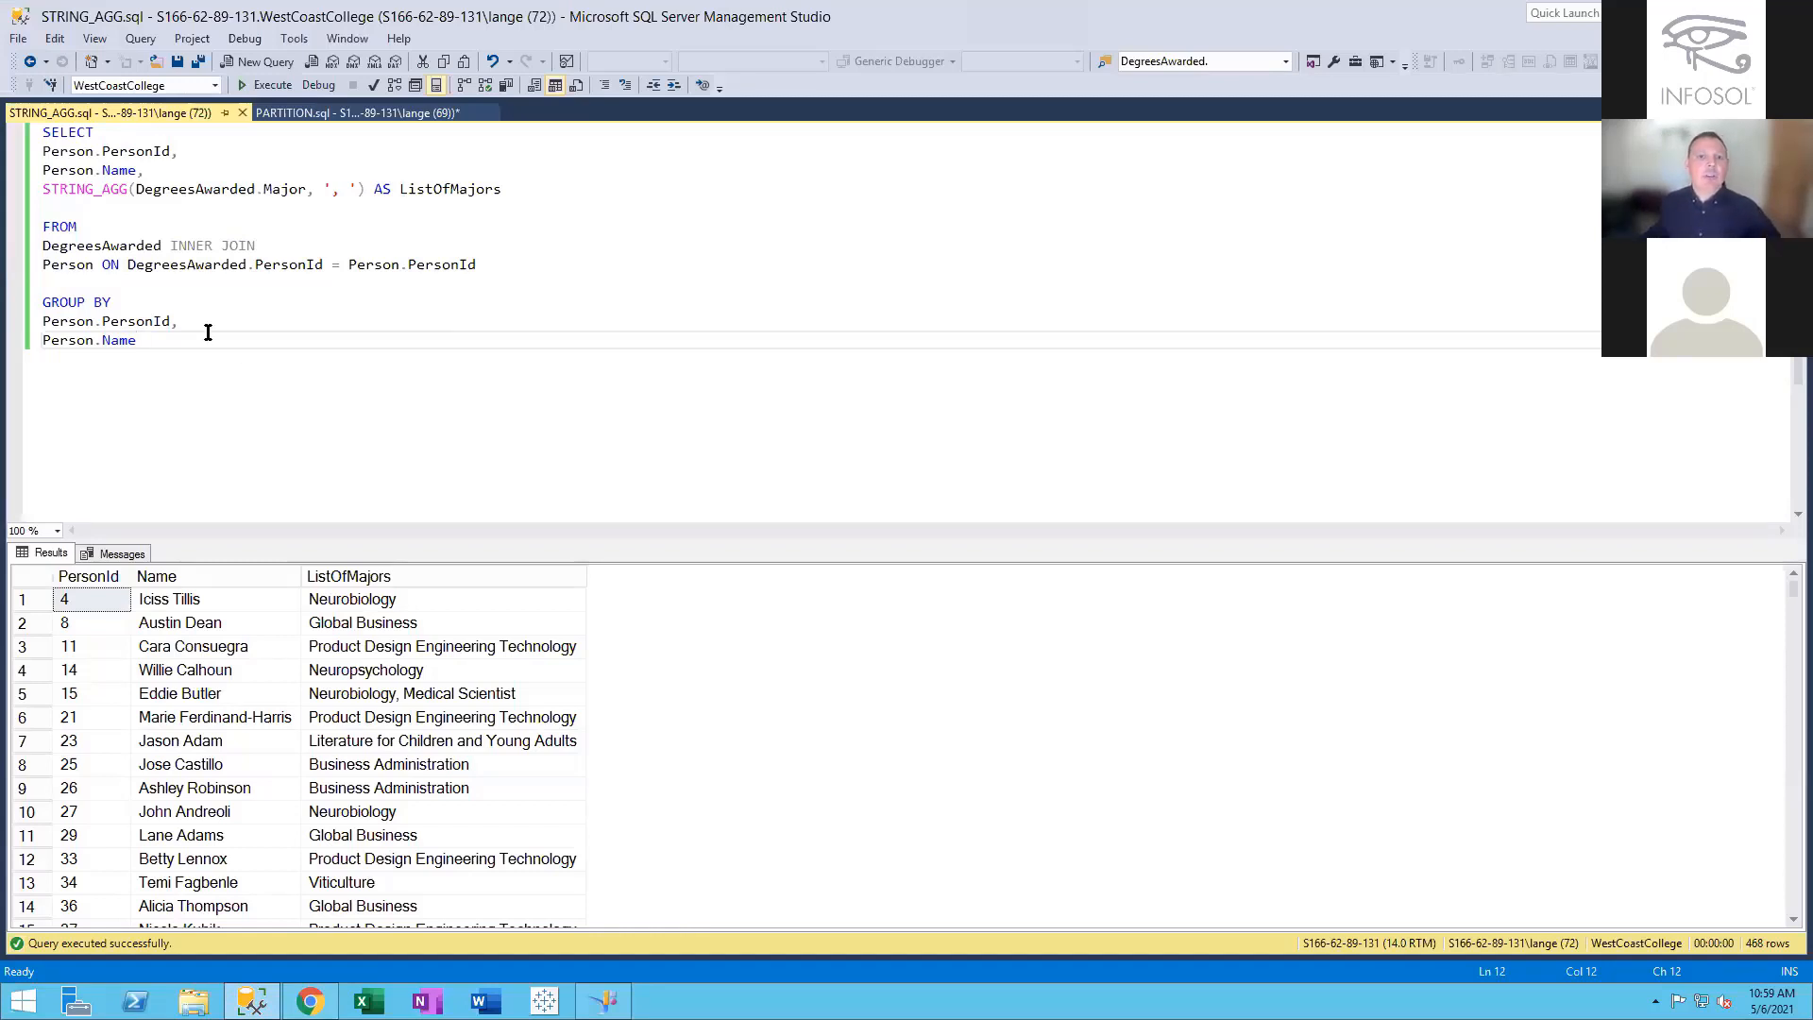
{"action": "left_click", "coordinate": [129, 189]}
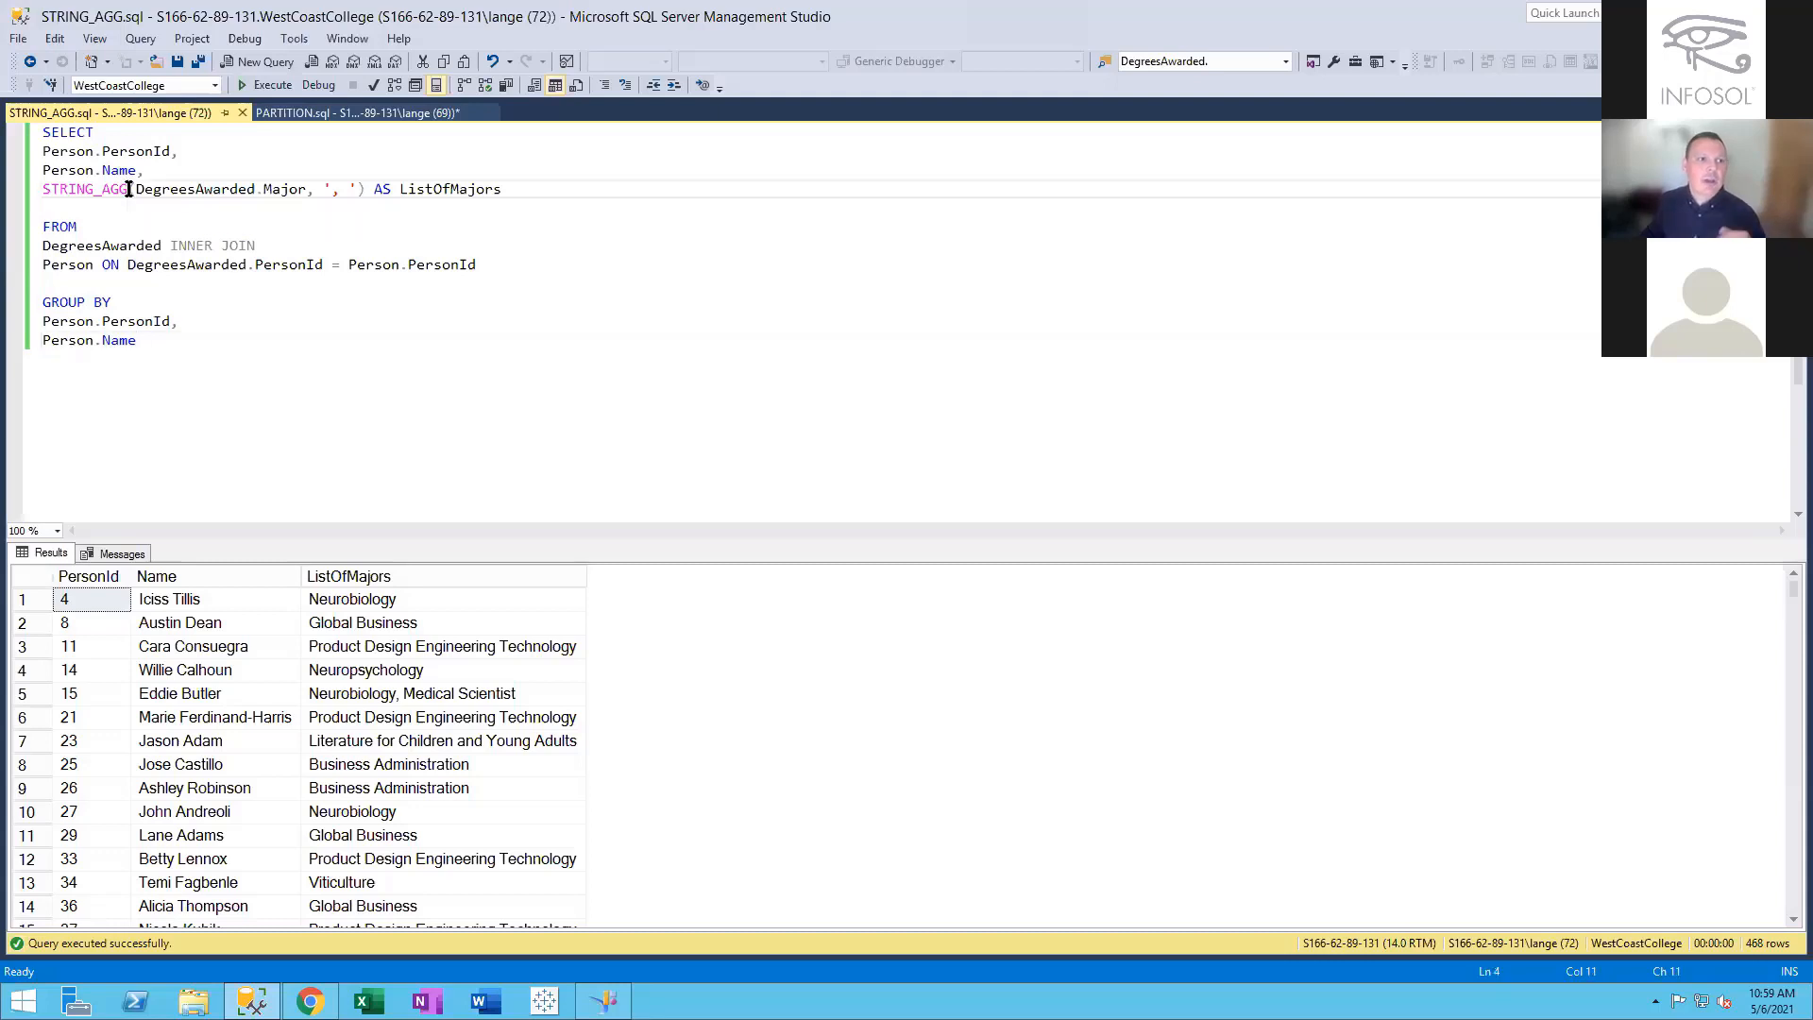
{"action": "left_click_drag", "start_coordinate": [128, 189], "coordinate": [43, 189]}
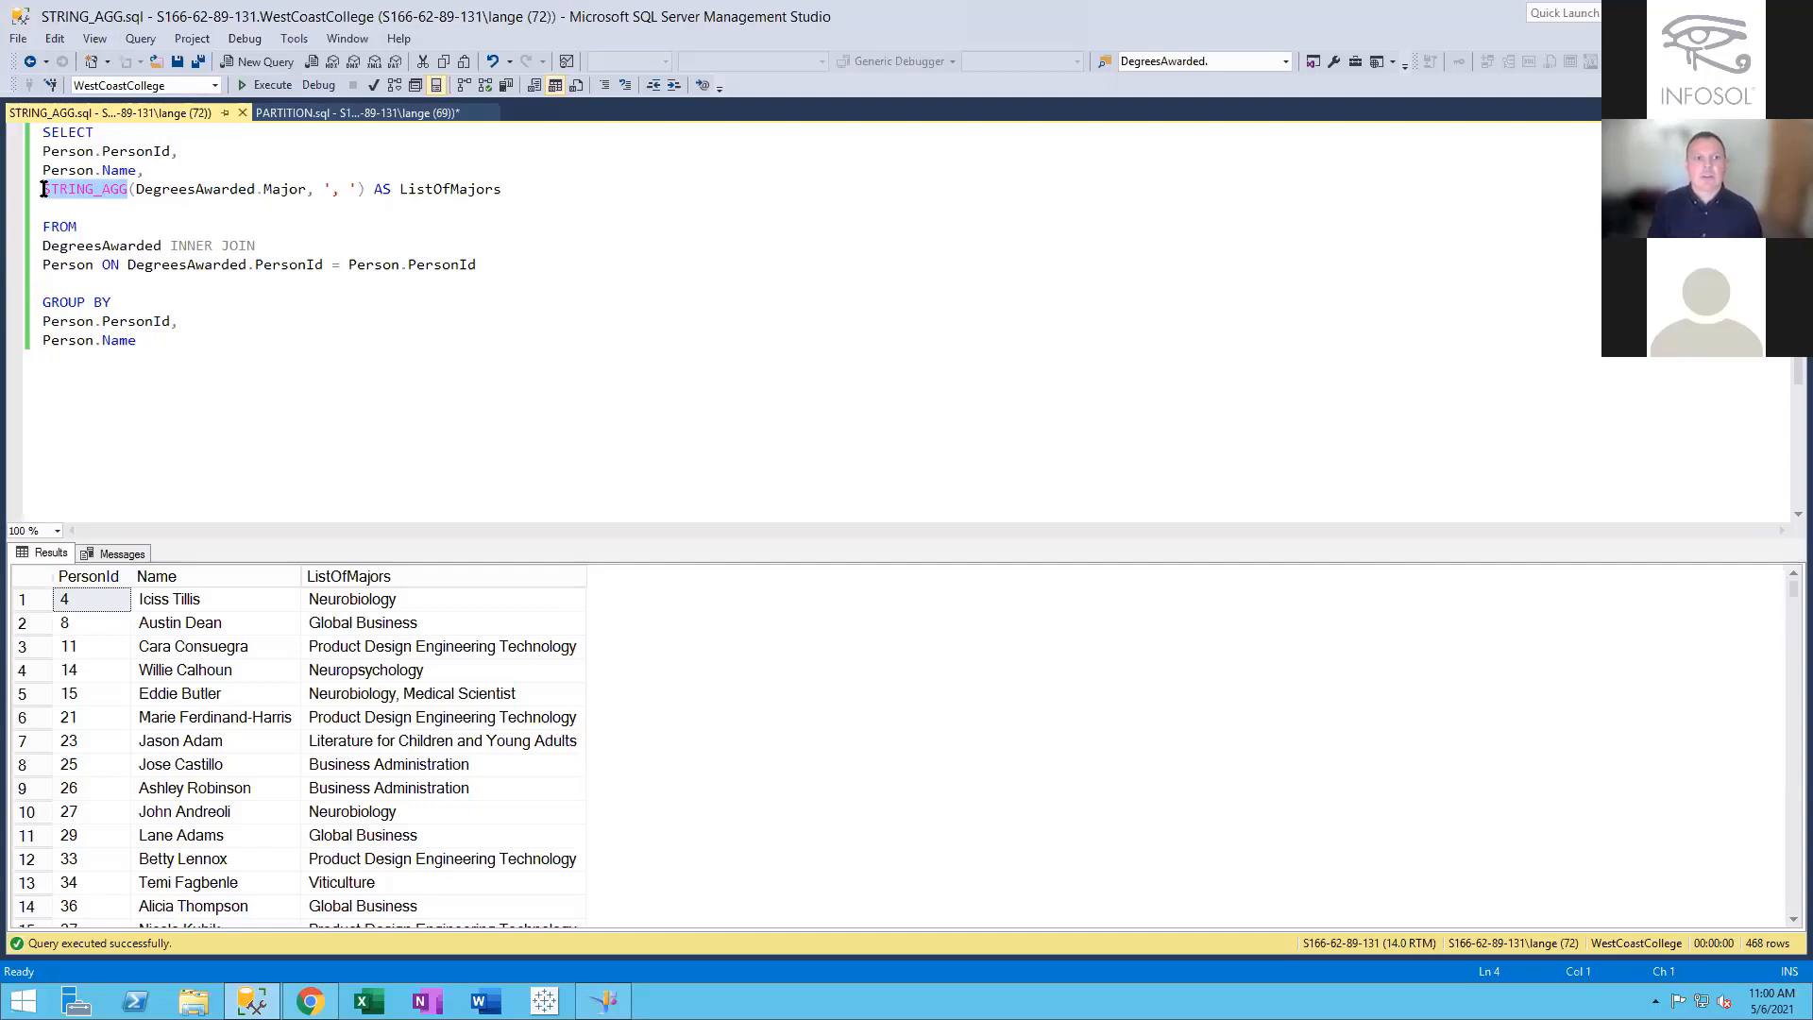
{"action": "left_click", "coordinate": [44, 189]}
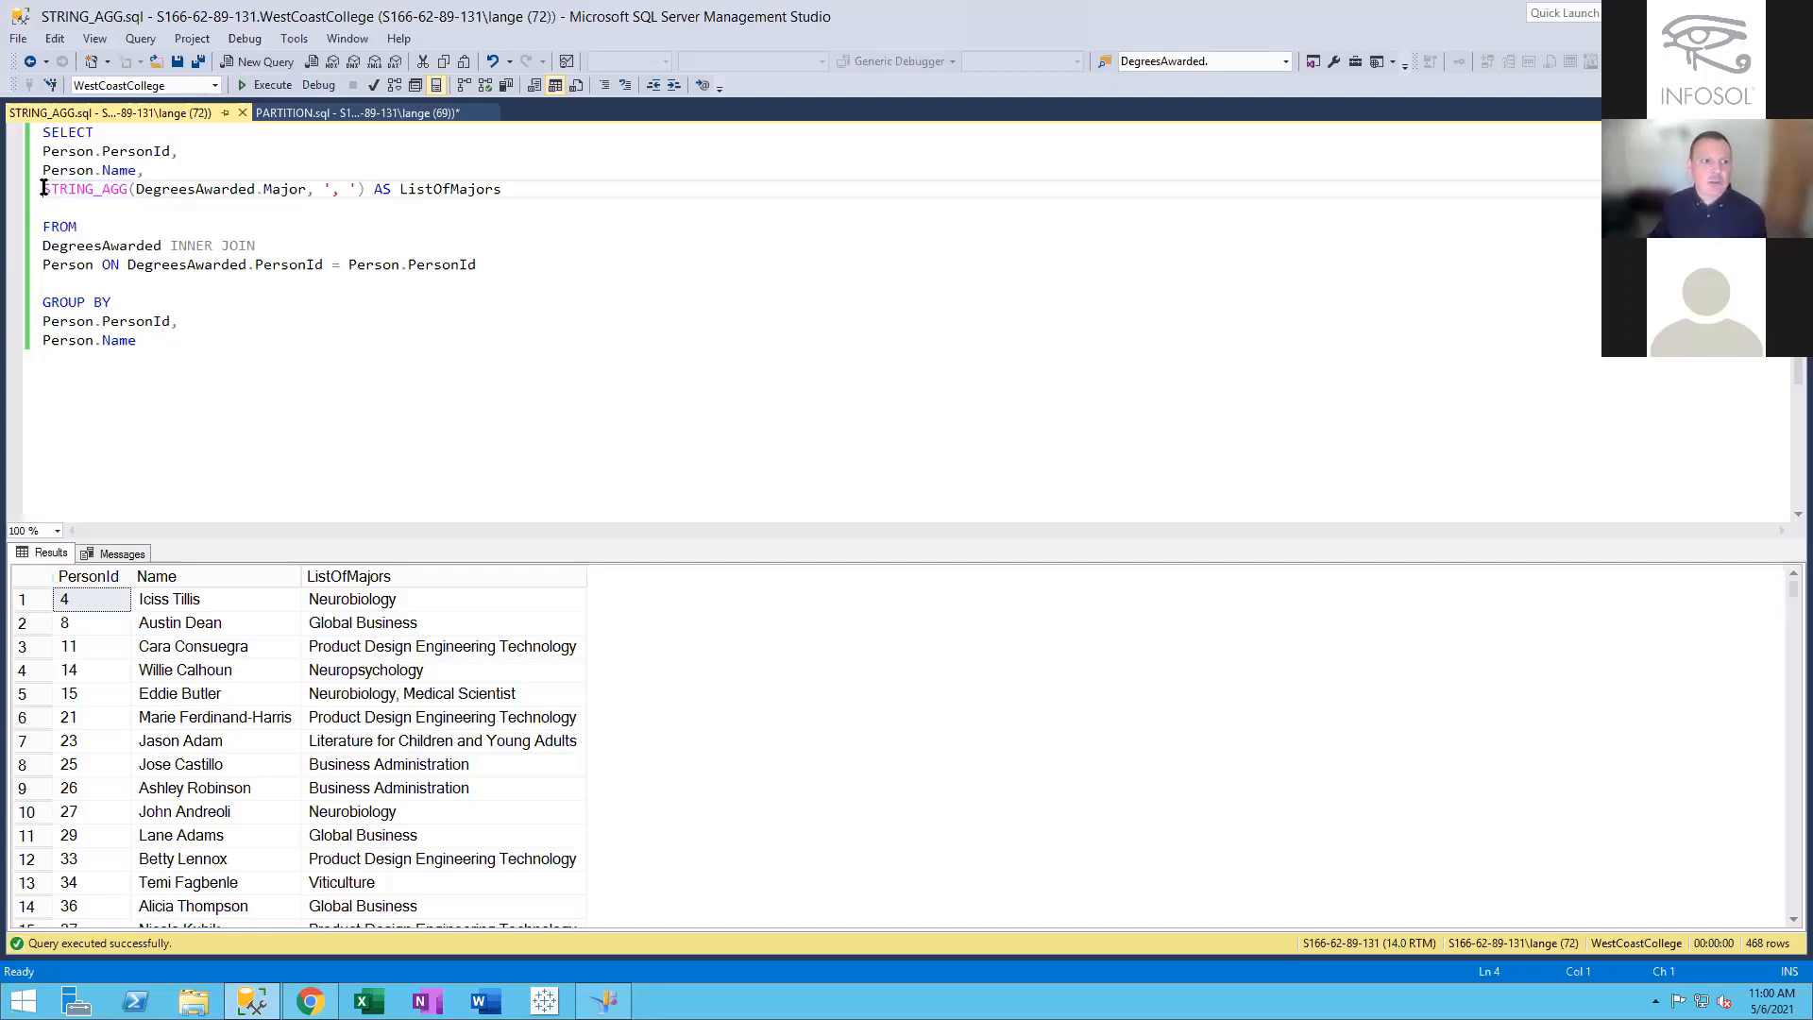
Examine the STRING_AGG.sql query's aggregate function, joined DegreesAwarded and Person tables, selected Person columns and GROUP BY clause
{"action": "left_click_drag", "start_coordinate": [43, 189], "coordinate": [125, 189]}
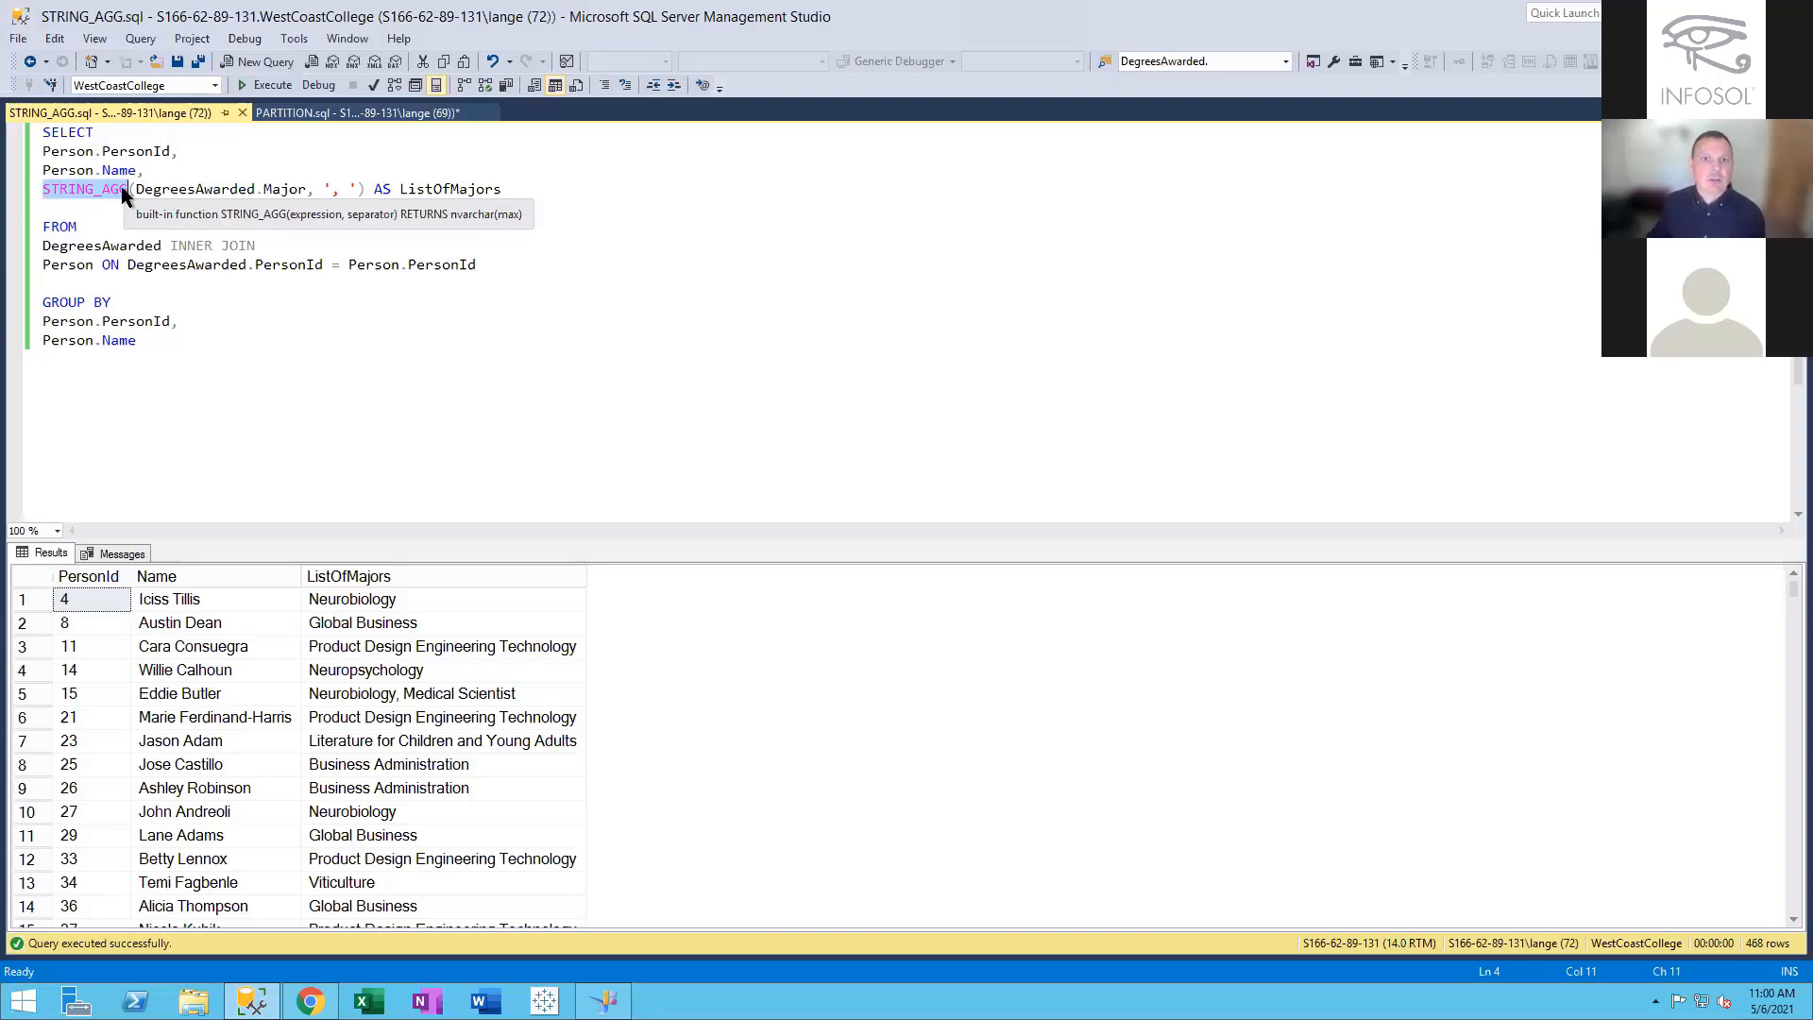
{"action": "left_click", "coordinate": [121, 187]}
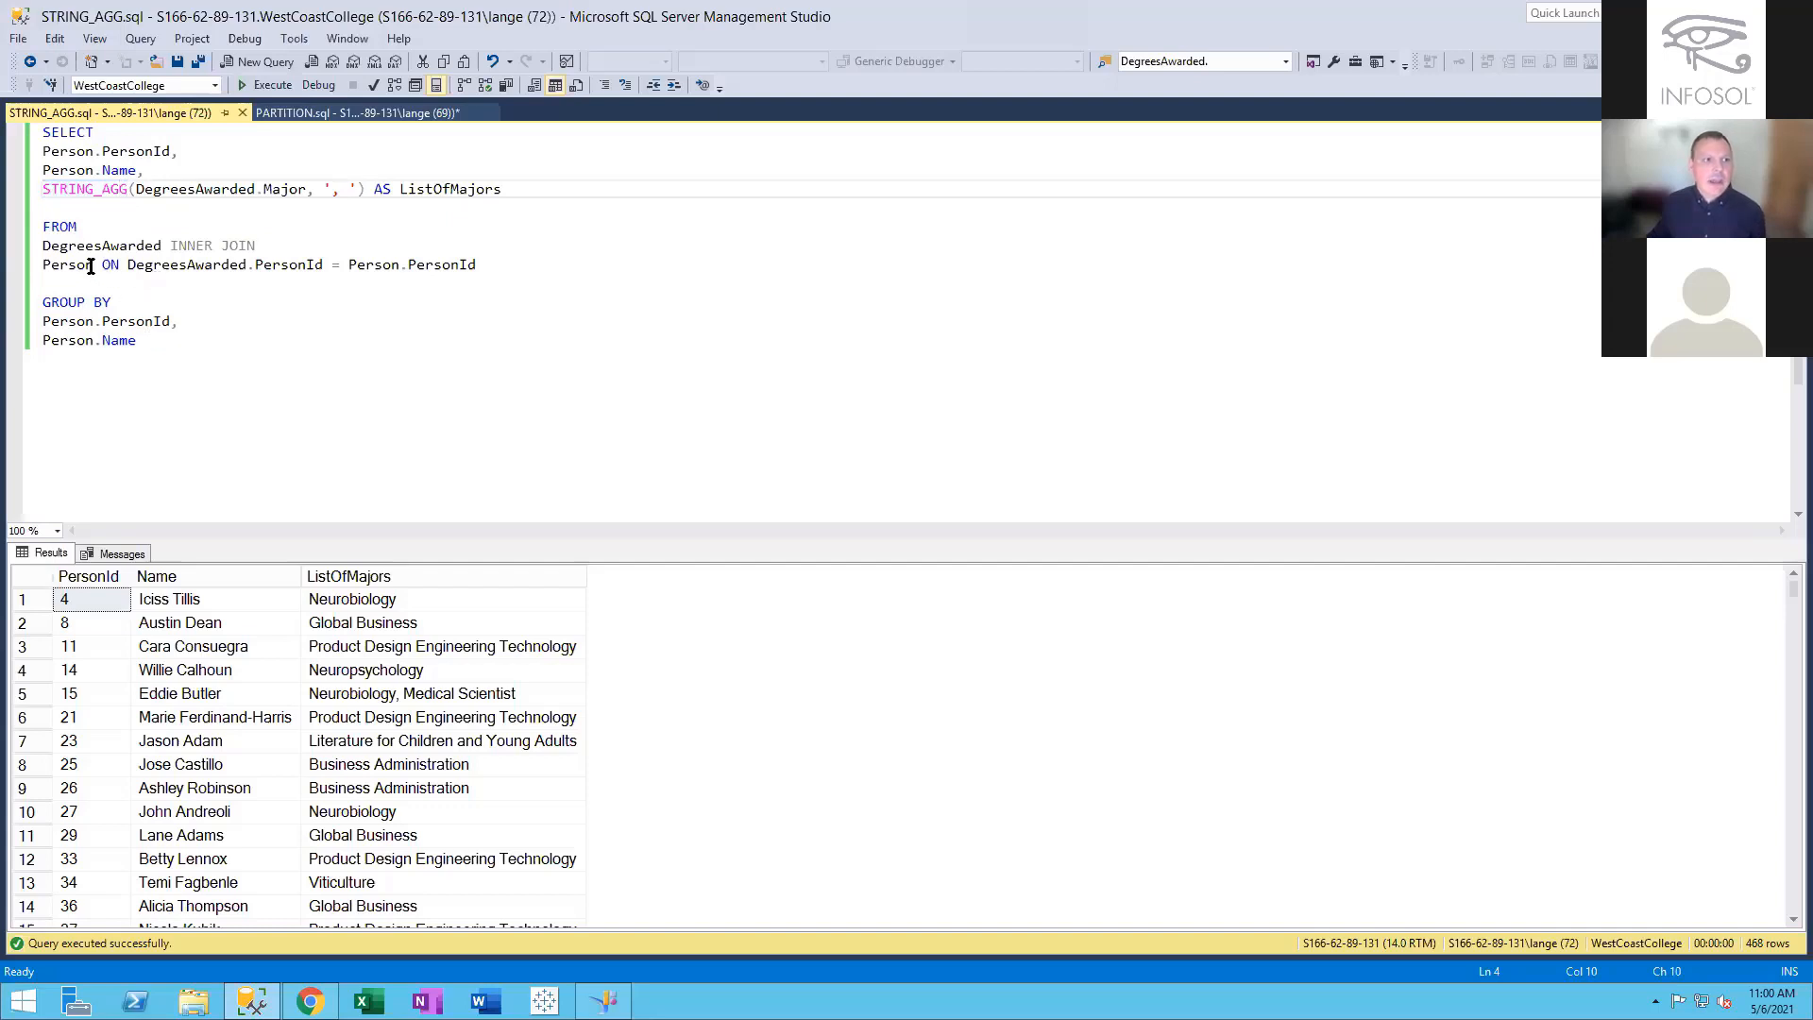
{"action": "left_click", "coordinate": [40, 247]}
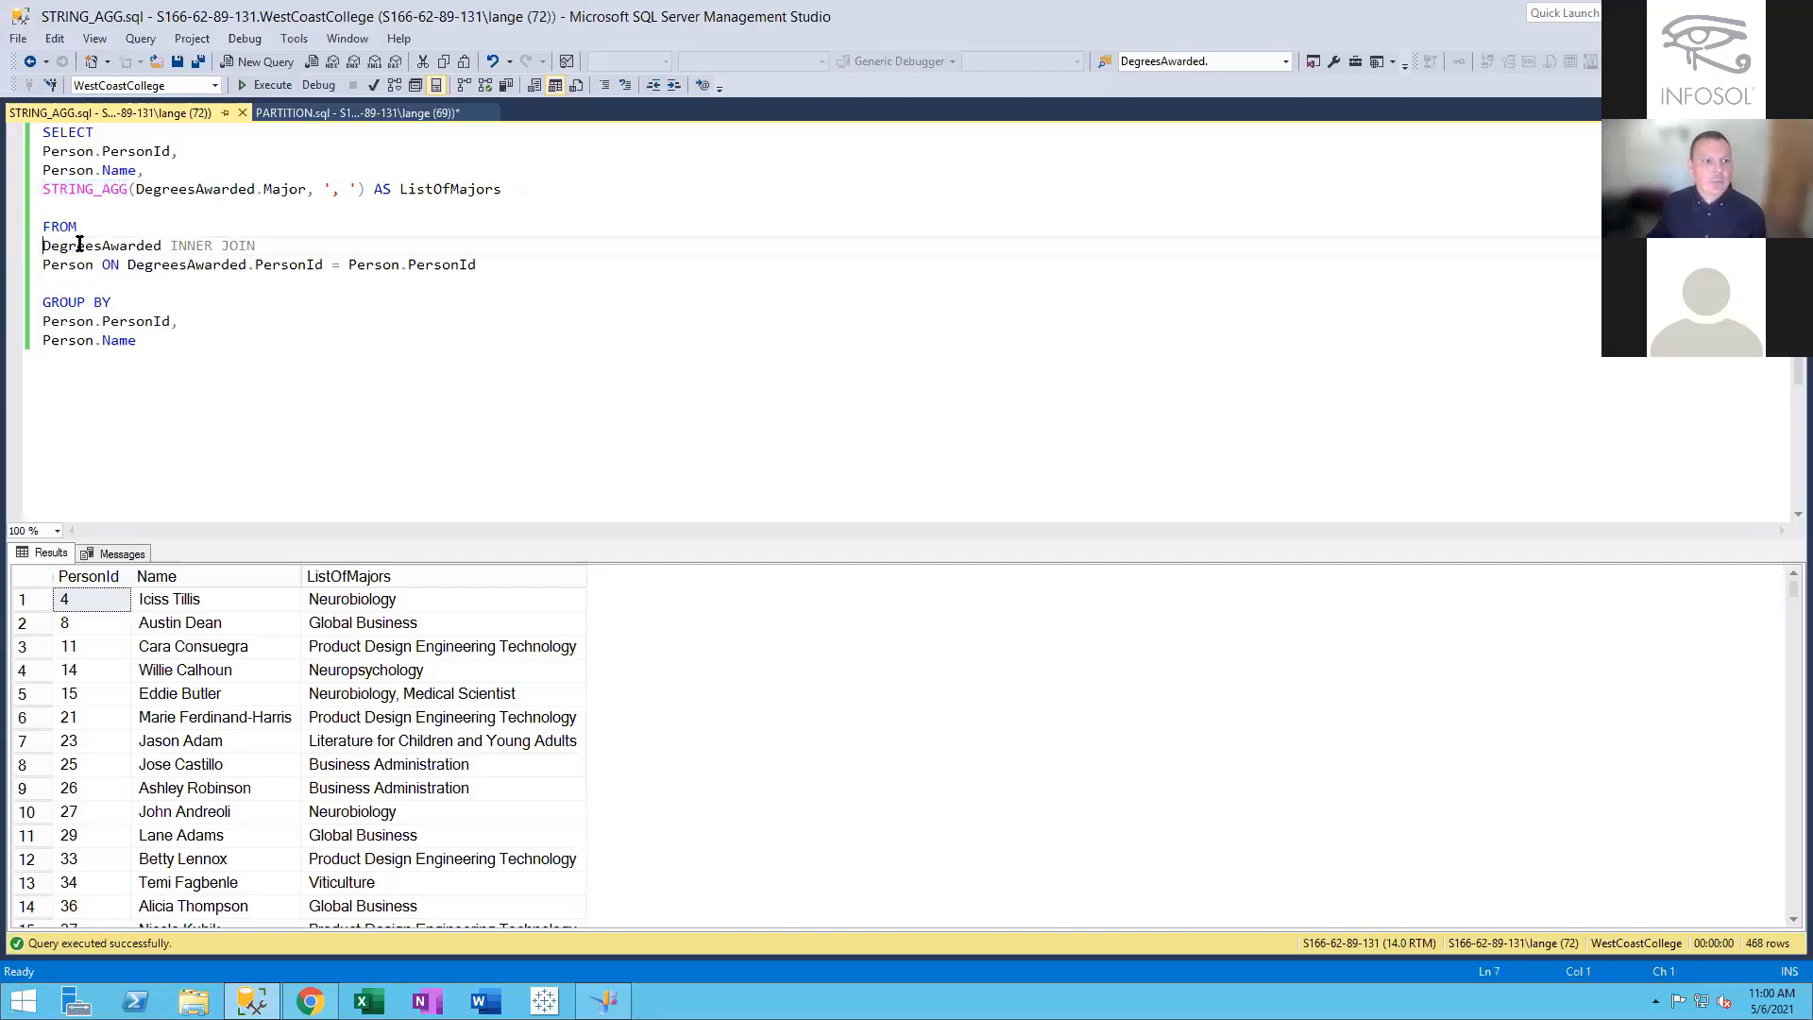
{"action": "double_click", "coordinate": [80, 245]}
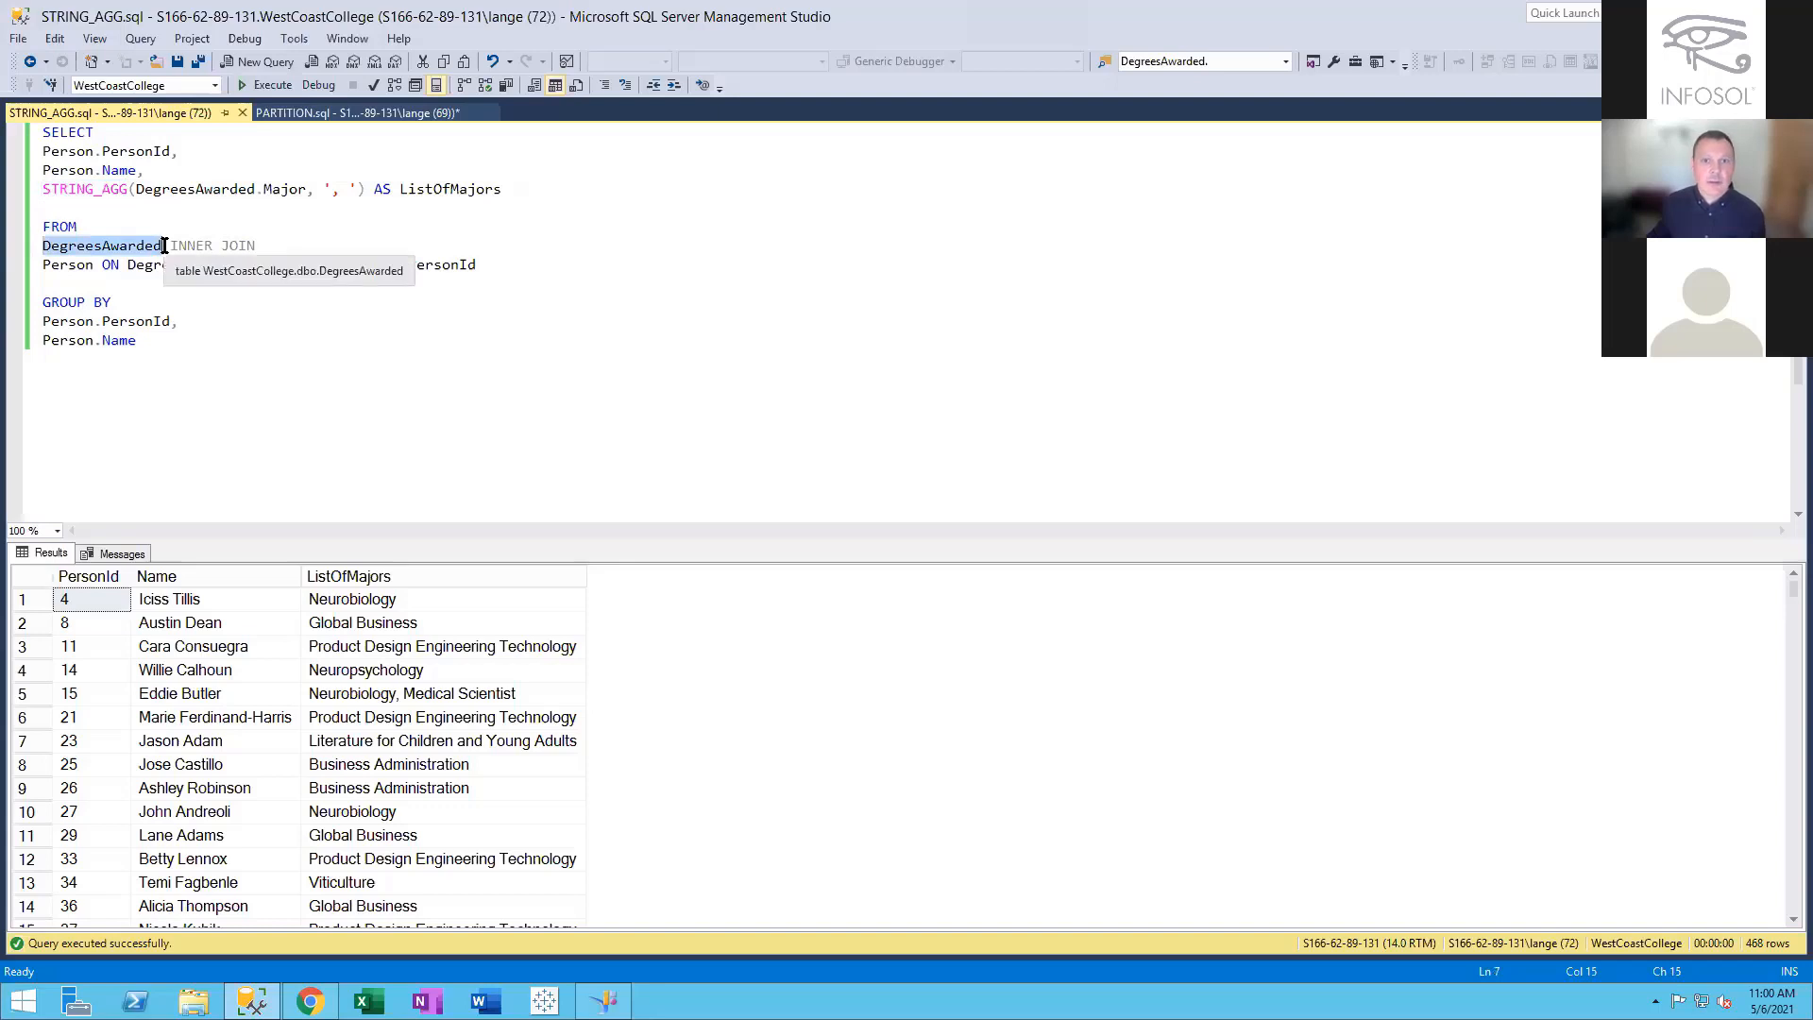
{"action": "left_click_drag", "start_coordinate": [95, 266], "coordinate": [33, 272]}
{"action": "left_click", "coordinate": [60, 266]}
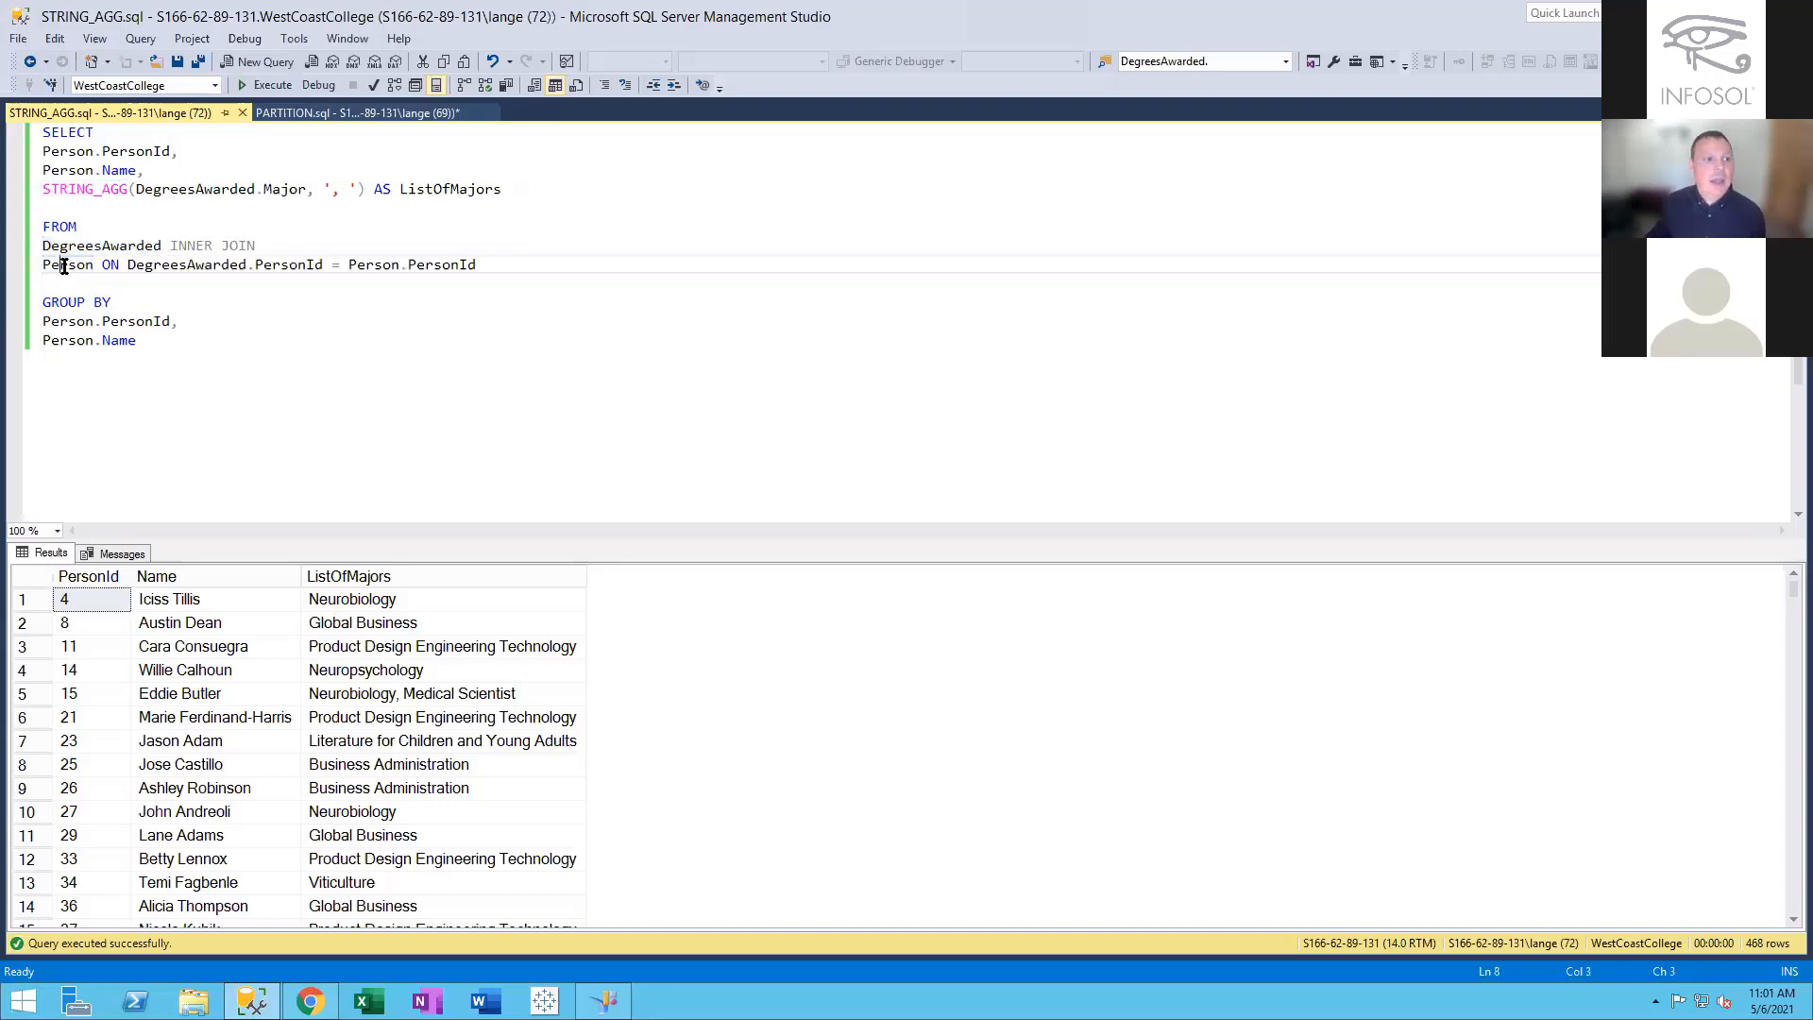
{"action": "left_click_drag", "start_coordinate": [170, 151], "coordinate": [39, 150]}
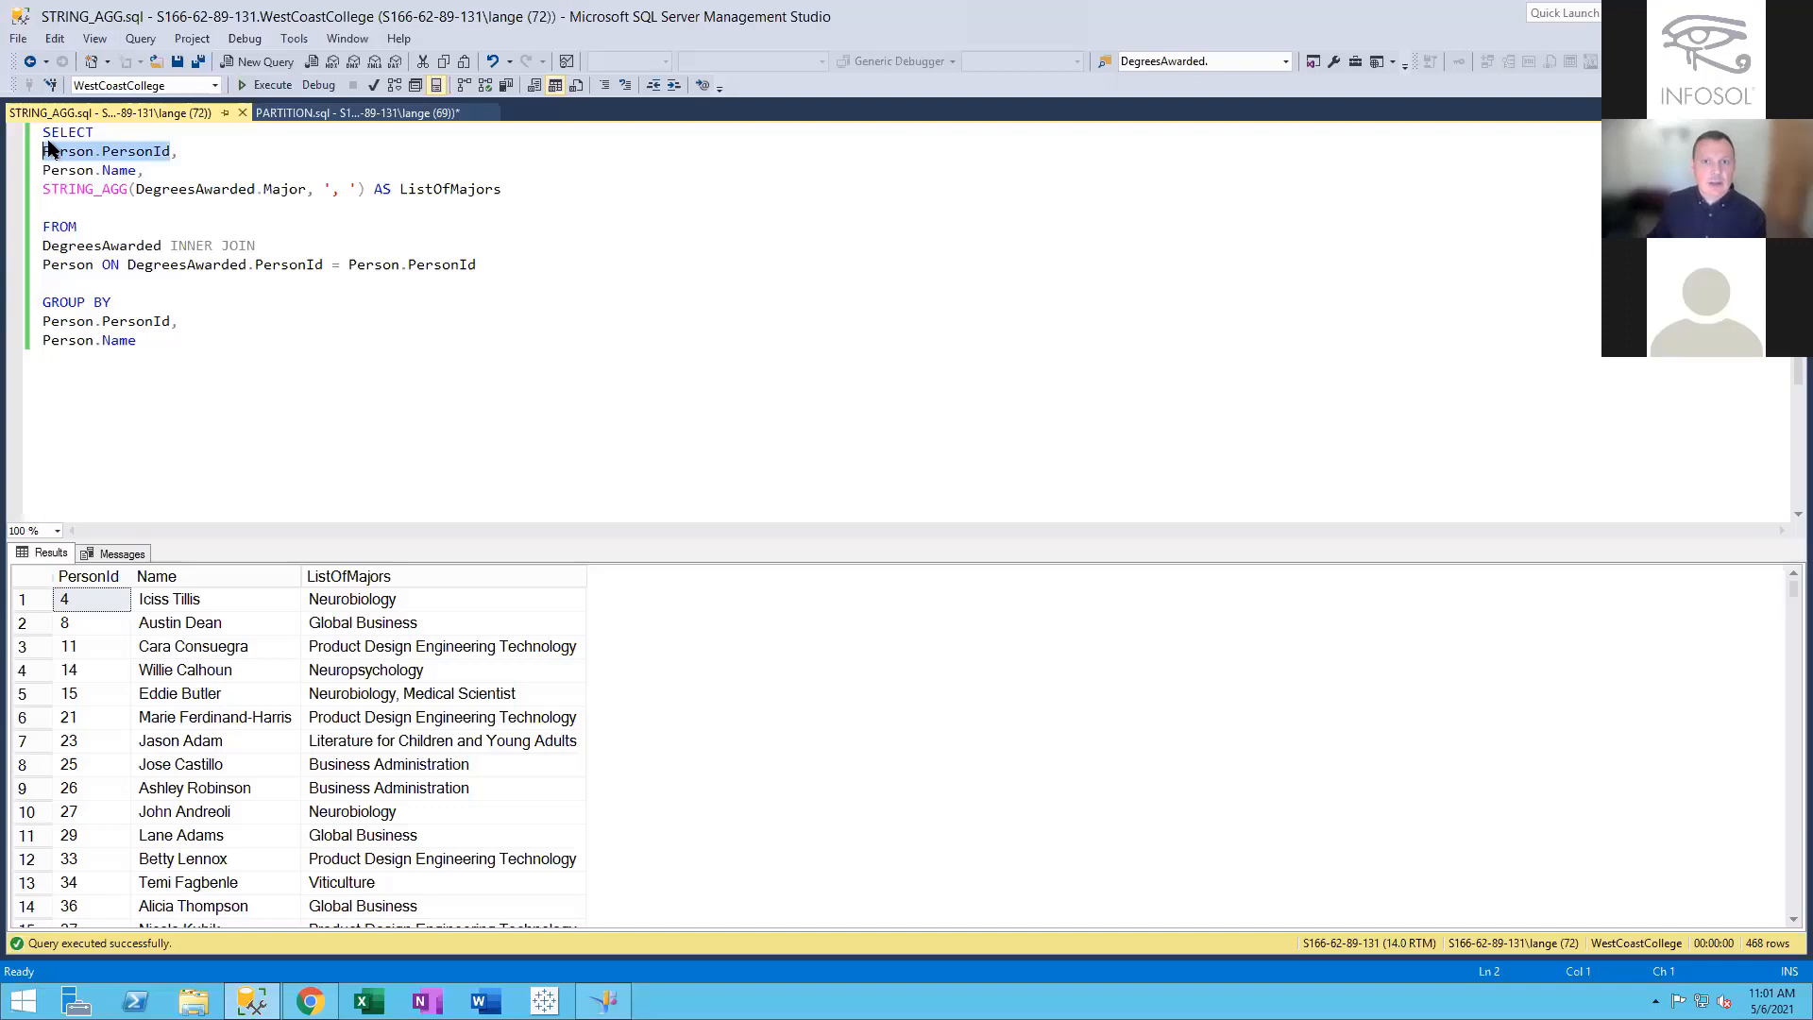
{"action": "left_click_drag", "start_coordinate": [139, 170], "coordinate": [40, 167]}
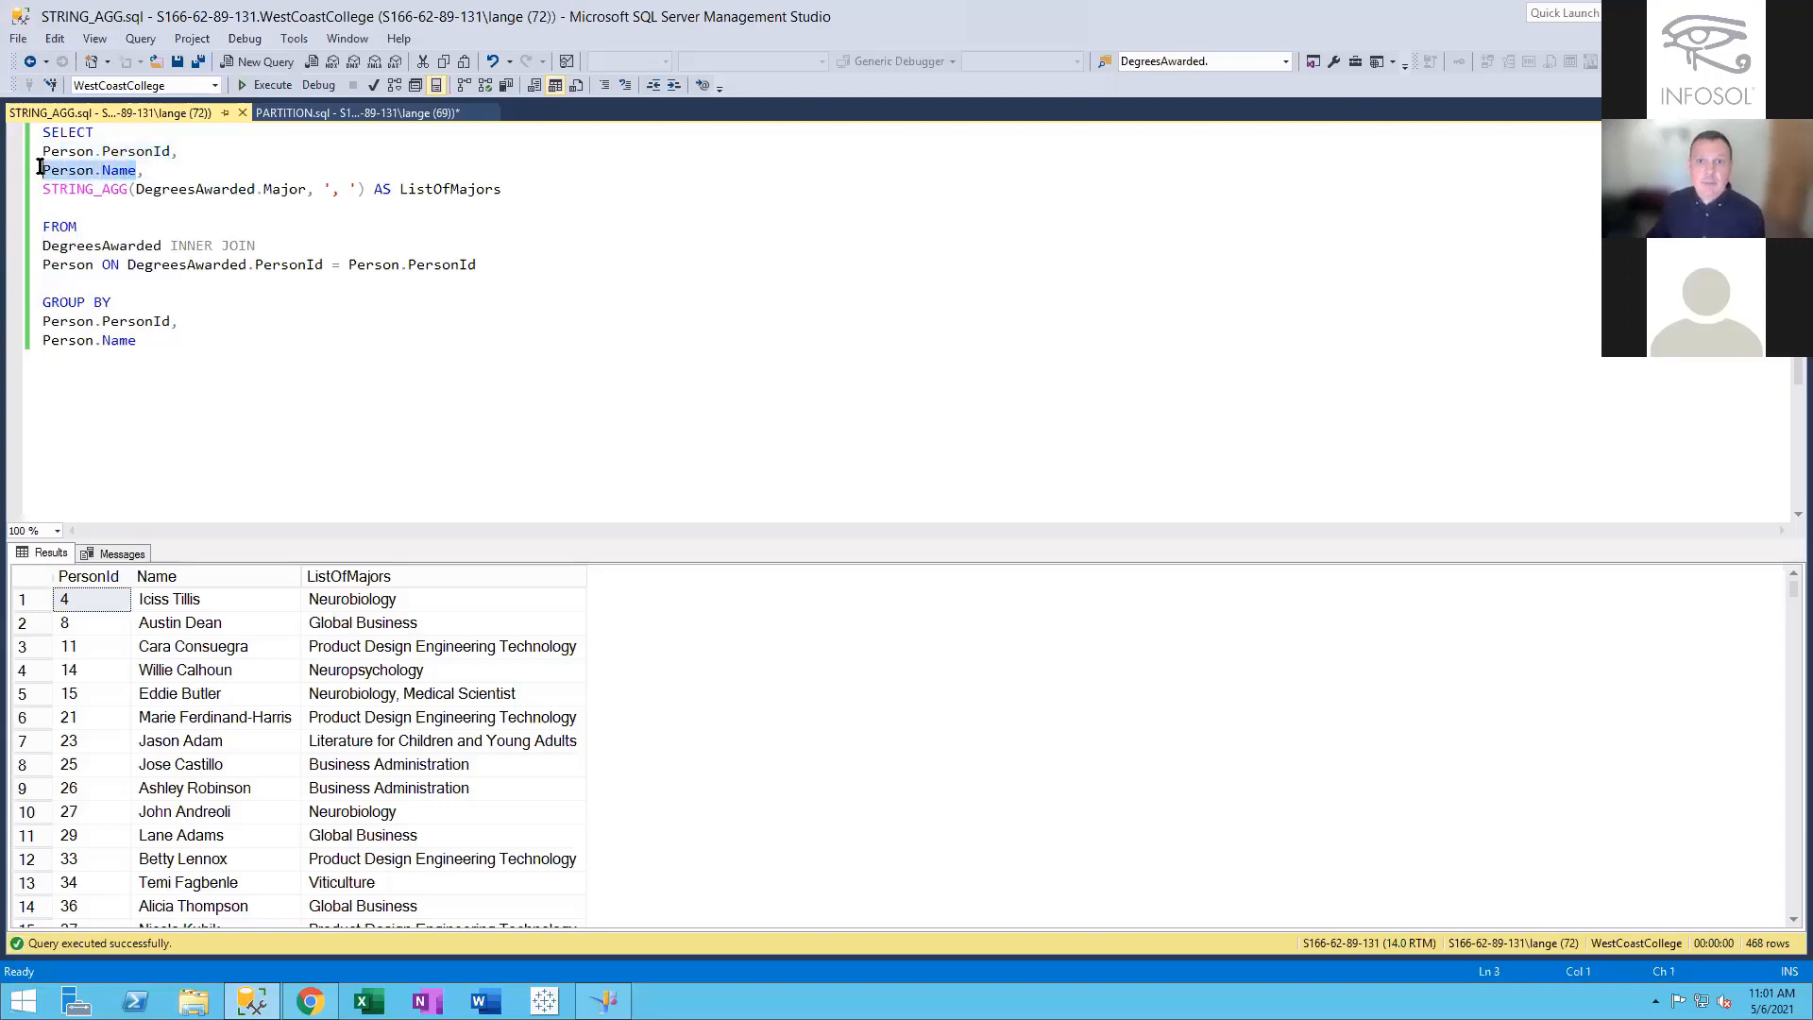
{"action": "left_click_drag", "start_coordinate": [160, 342], "coordinate": [17, 324]}
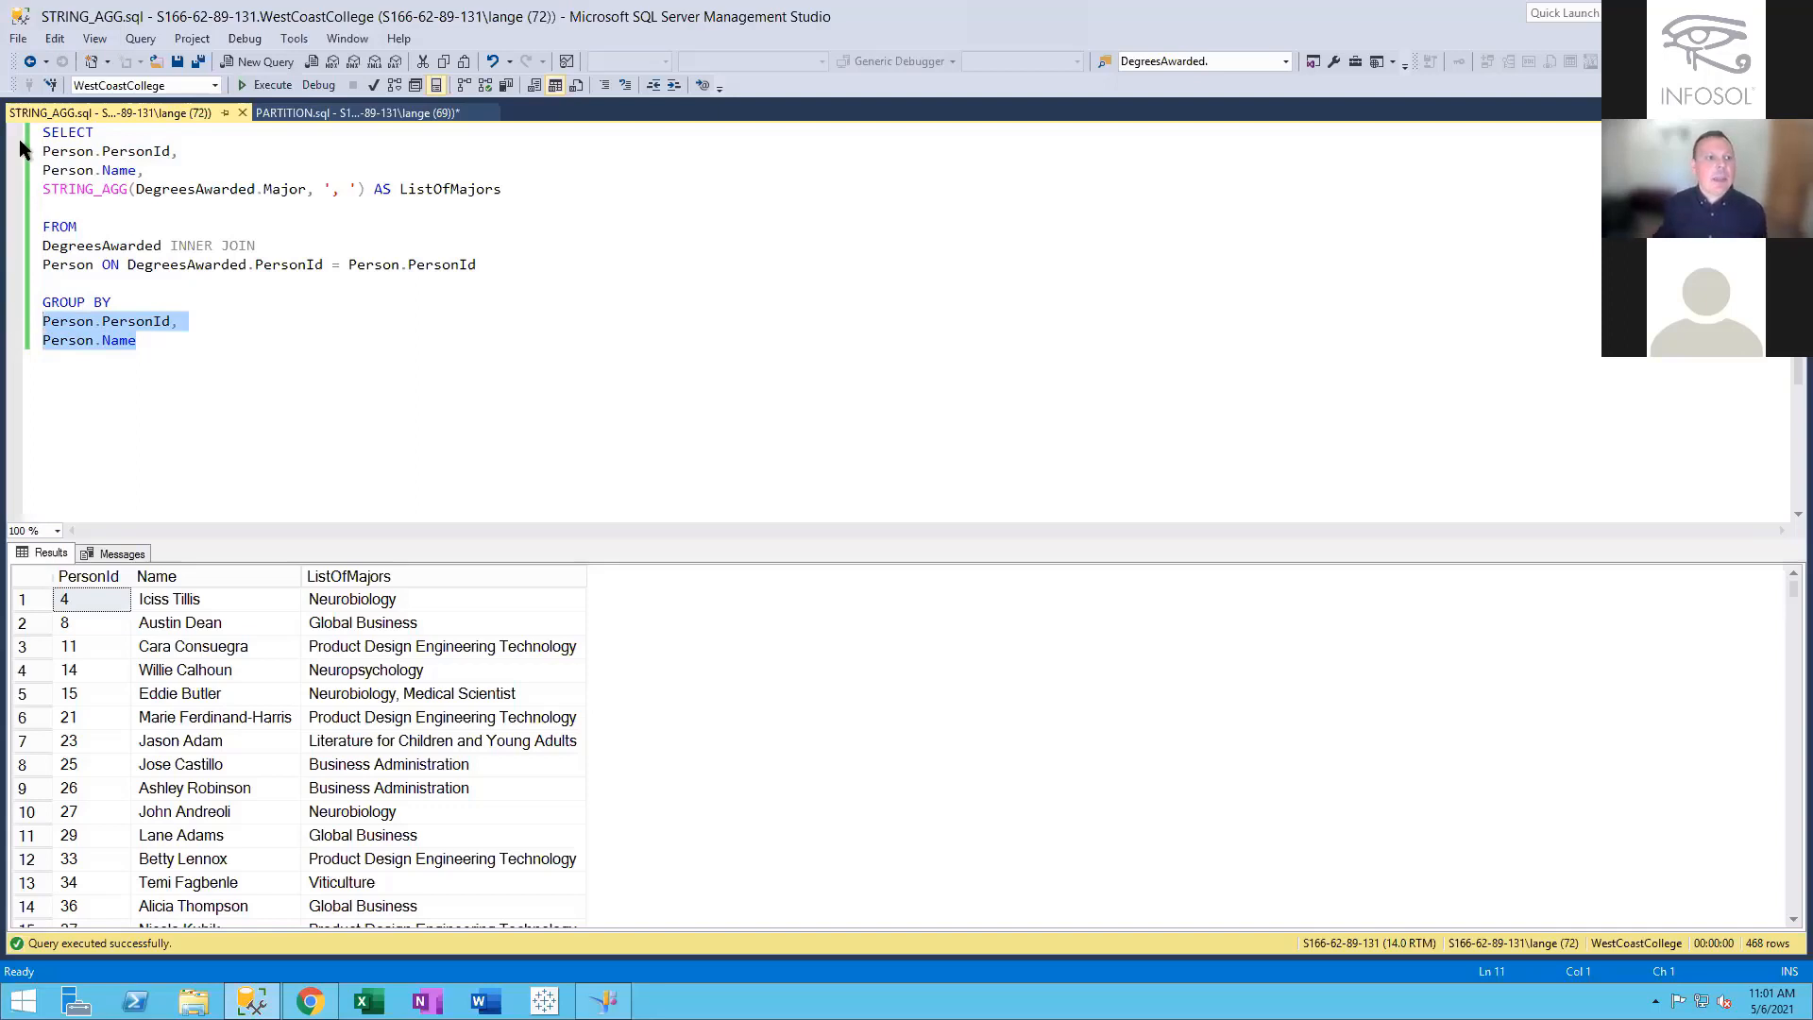
Review the STRING_AGG function's two arguments, the DegreesAwarded.Major expression and the comma separator
{"action": "left_click_drag", "start_coordinate": [128, 189], "coordinate": [37, 188]}
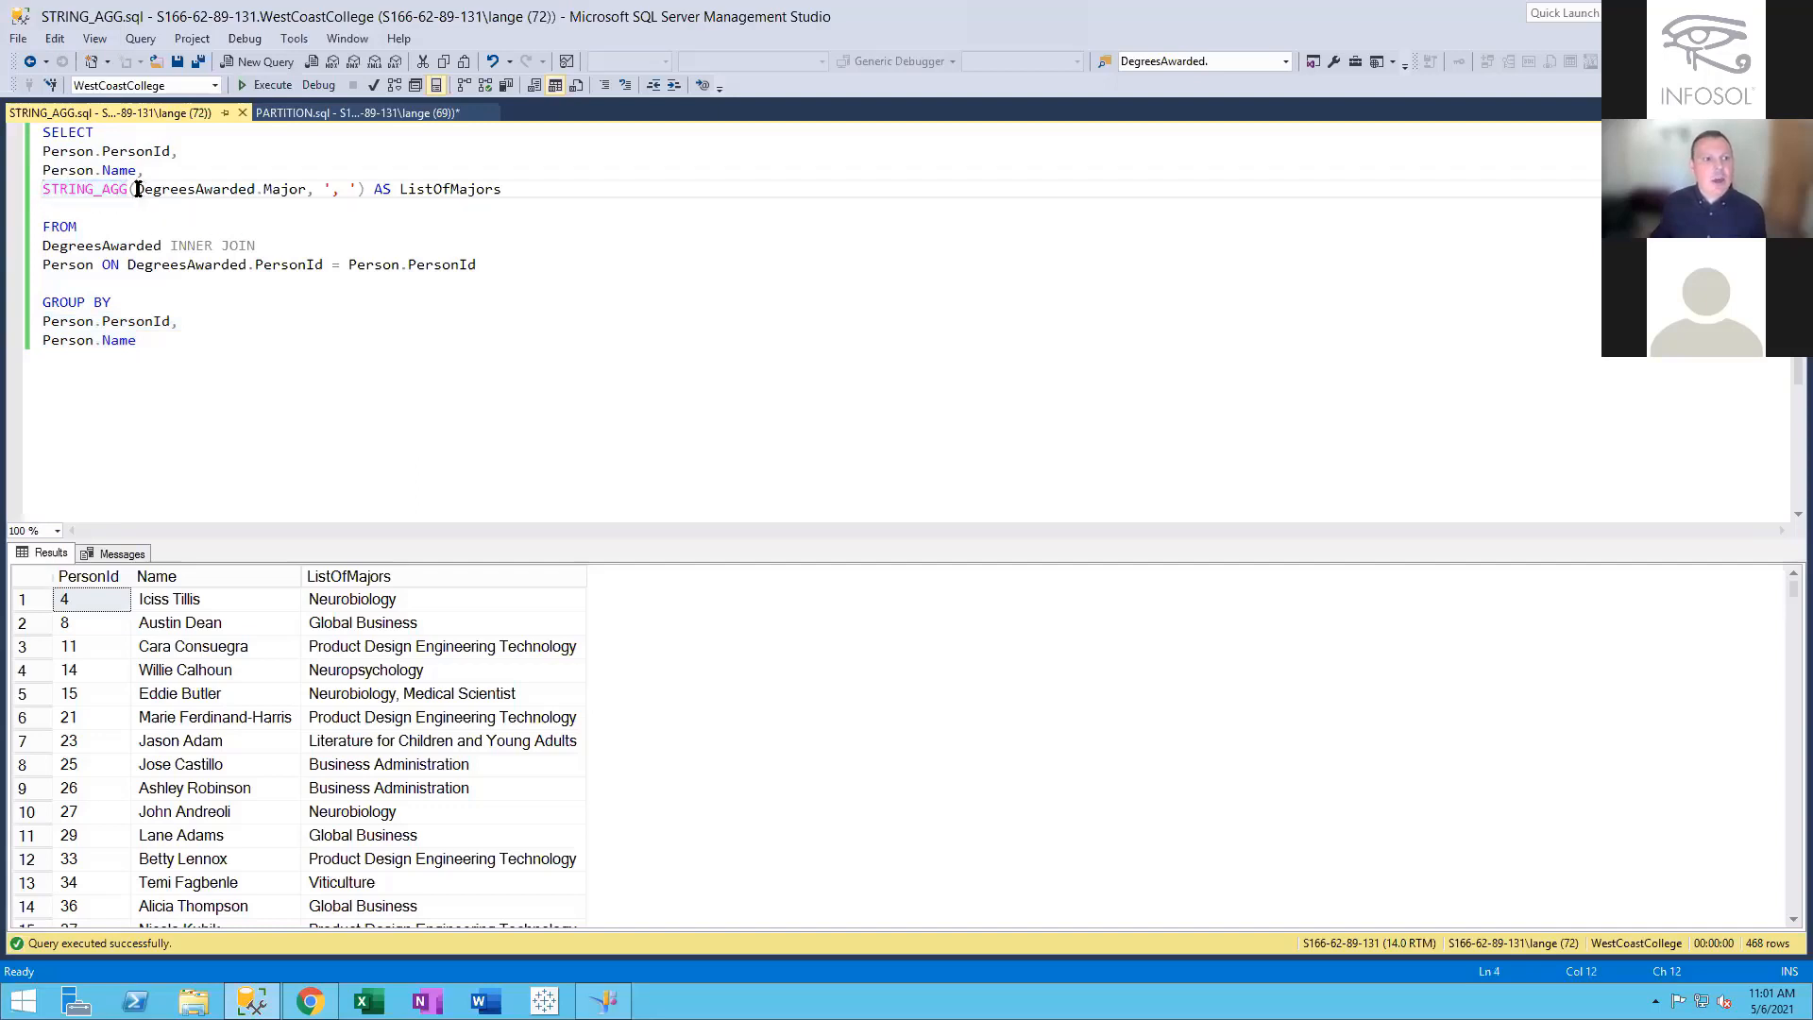
{"action": "left_click_drag", "start_coordinate": [137, 189], "coordinate": [308, 192]}
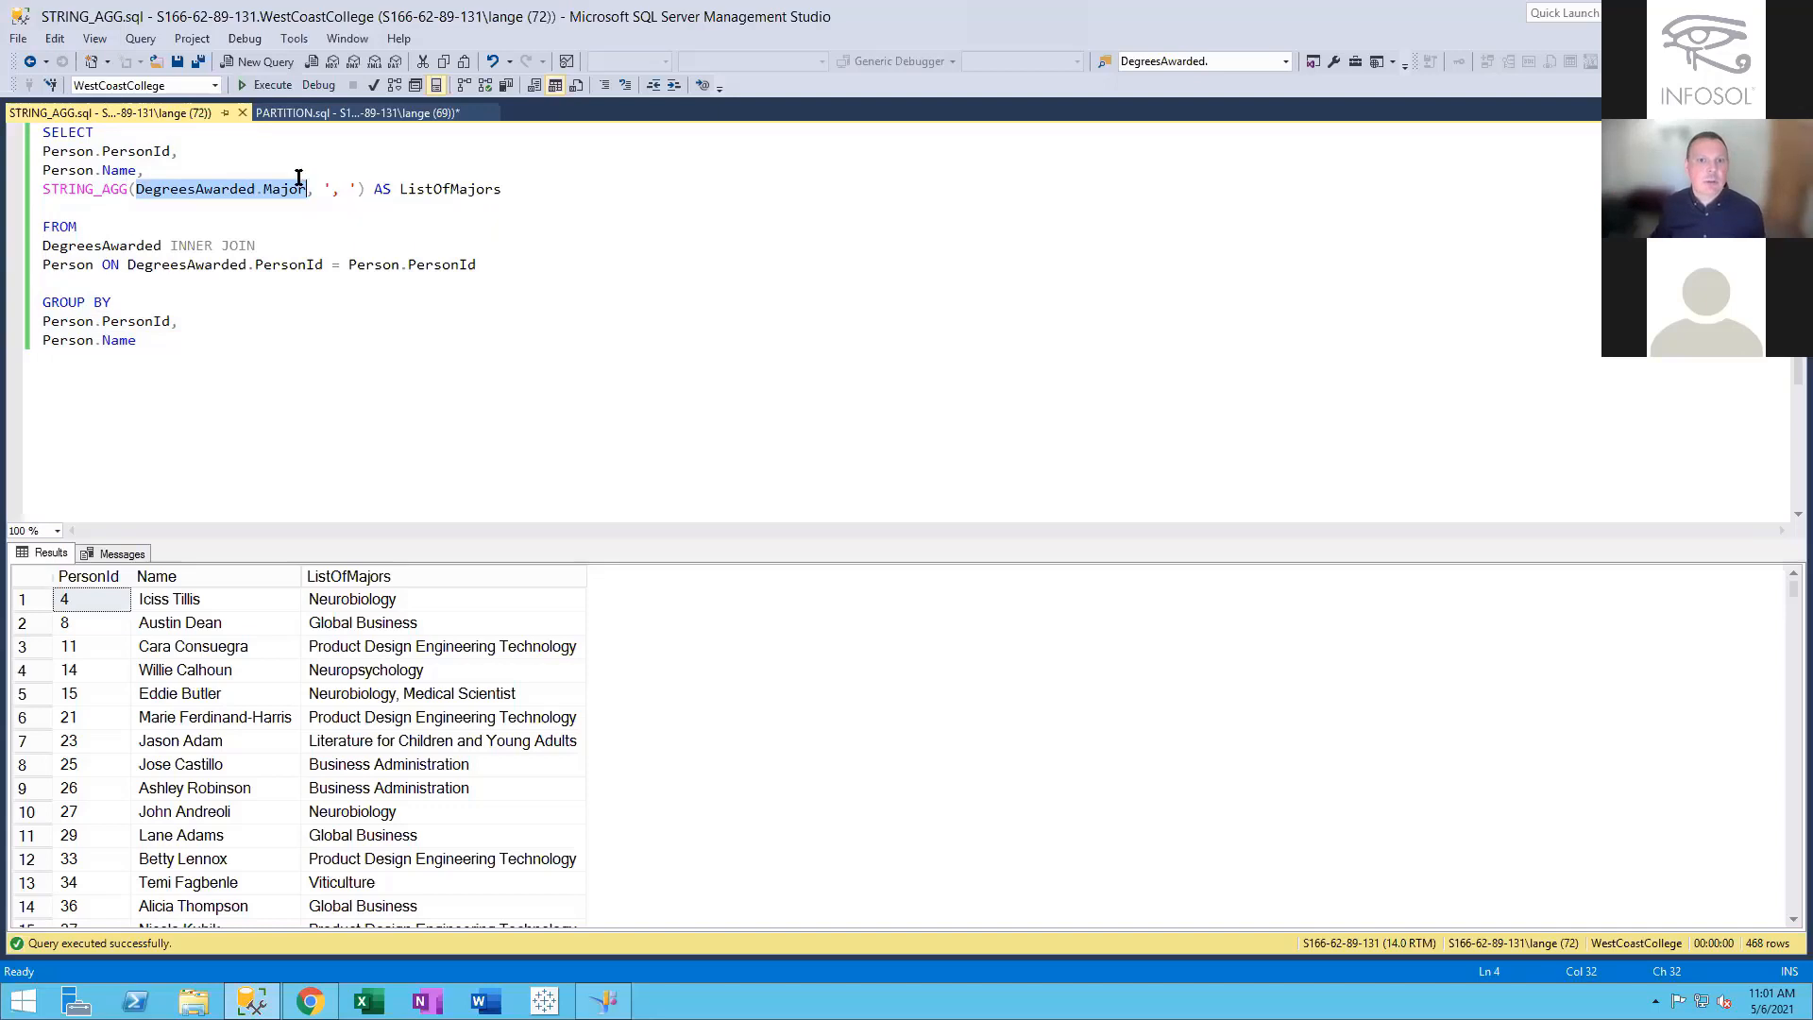
{"action": "left_click_drag", "start_coordinate": [350, 189], "coordinate": [332, 189]}
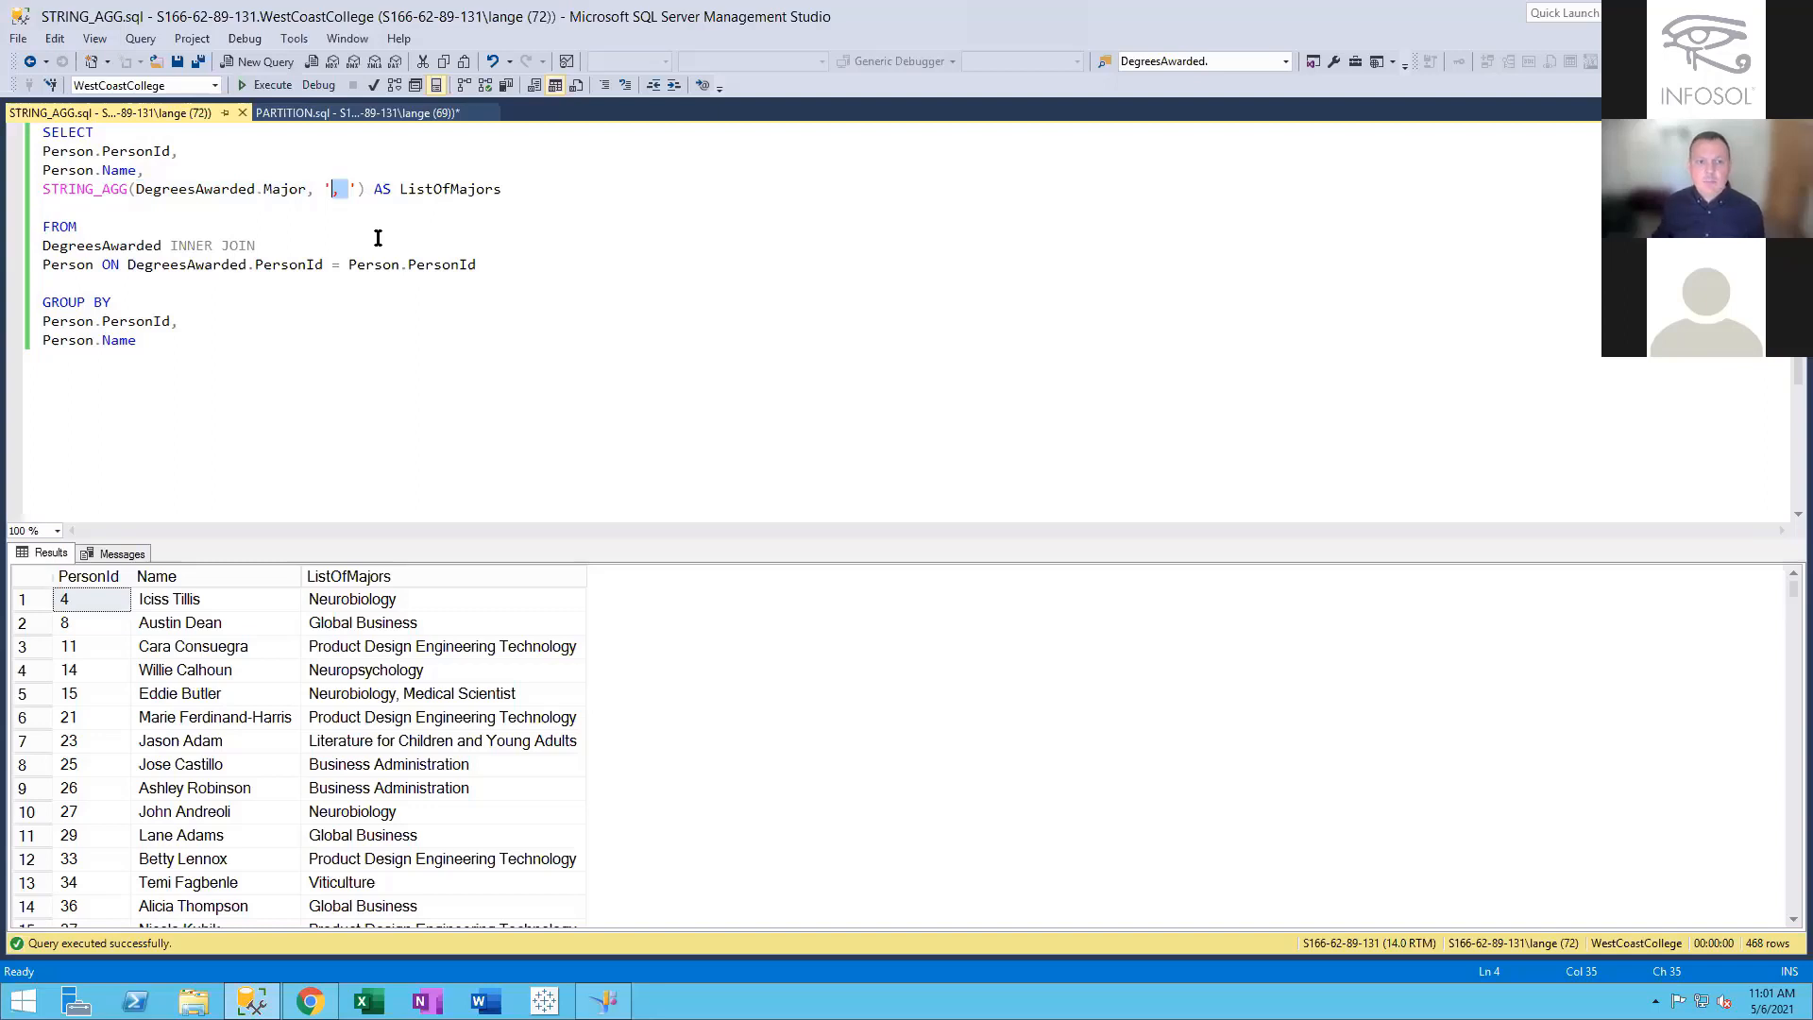
Execute the STRING_AGG.sql query and inspect the fifth result row's combined majors
{"action": "left_click", "coordinate": [378, 238]}
{"action": "left_click", "coordinate": [252, 87]}
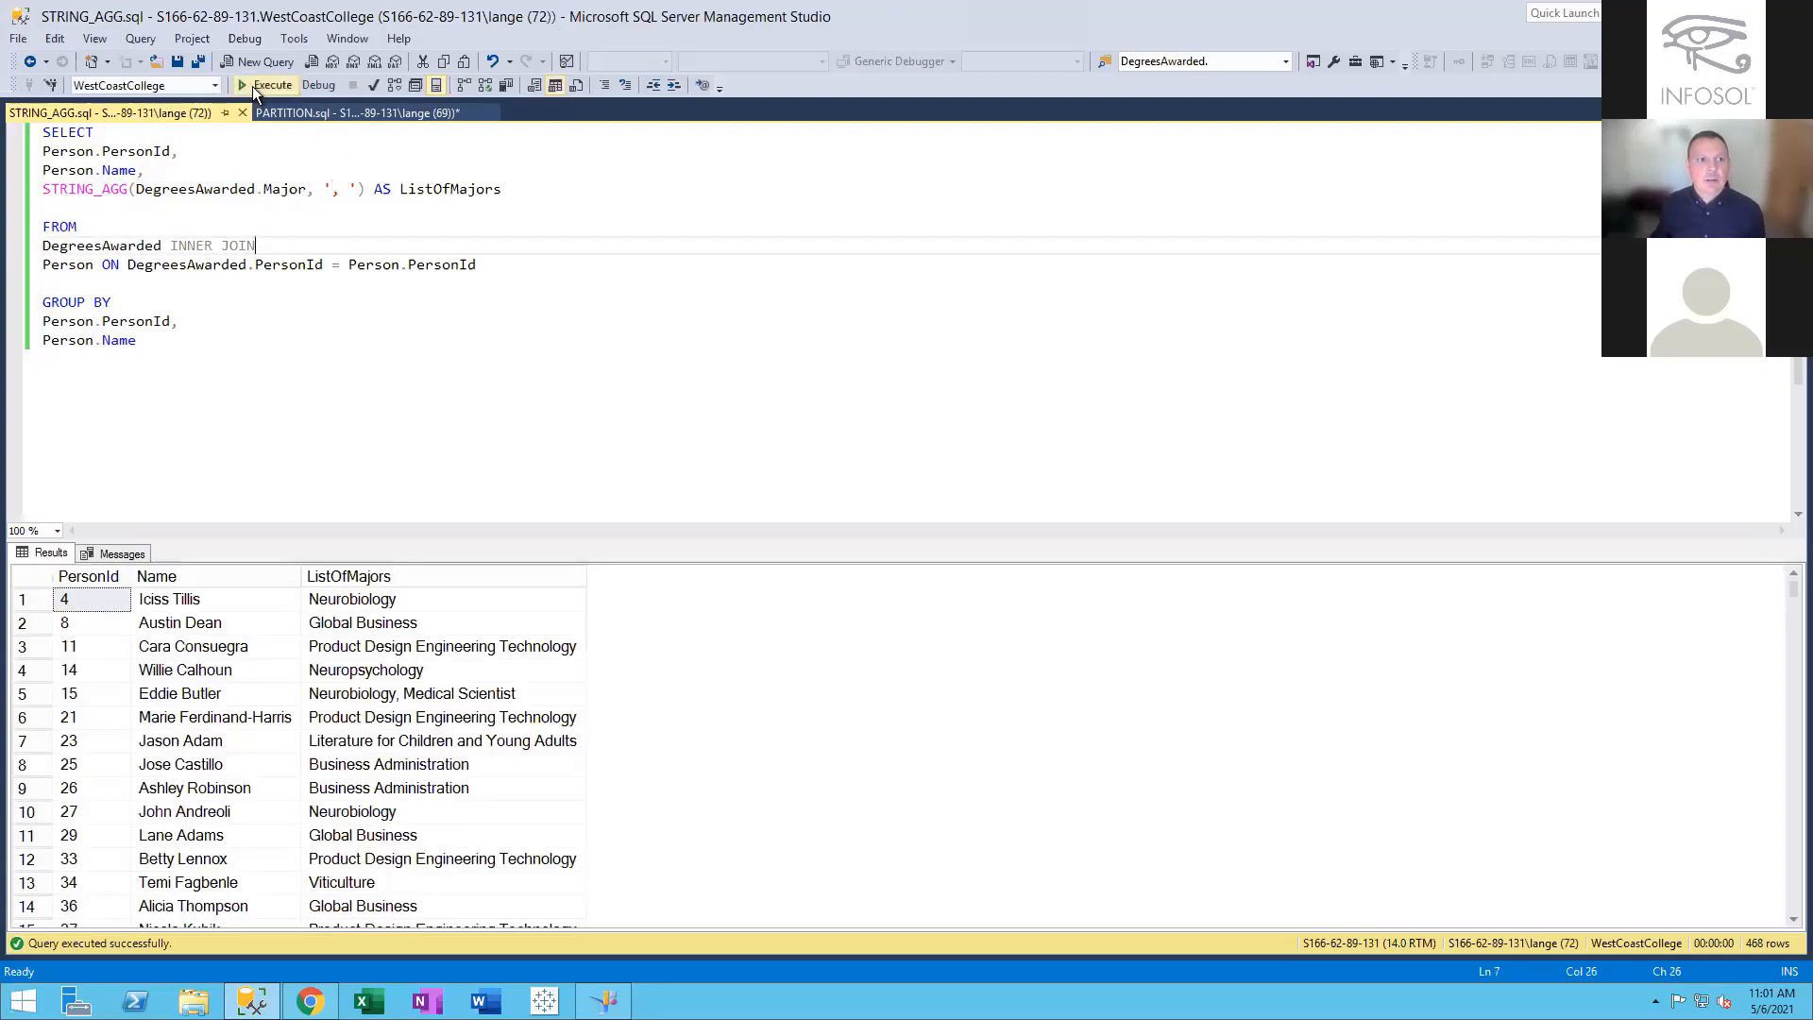
{"action": "left_click", "coordinate": [374, 389]}
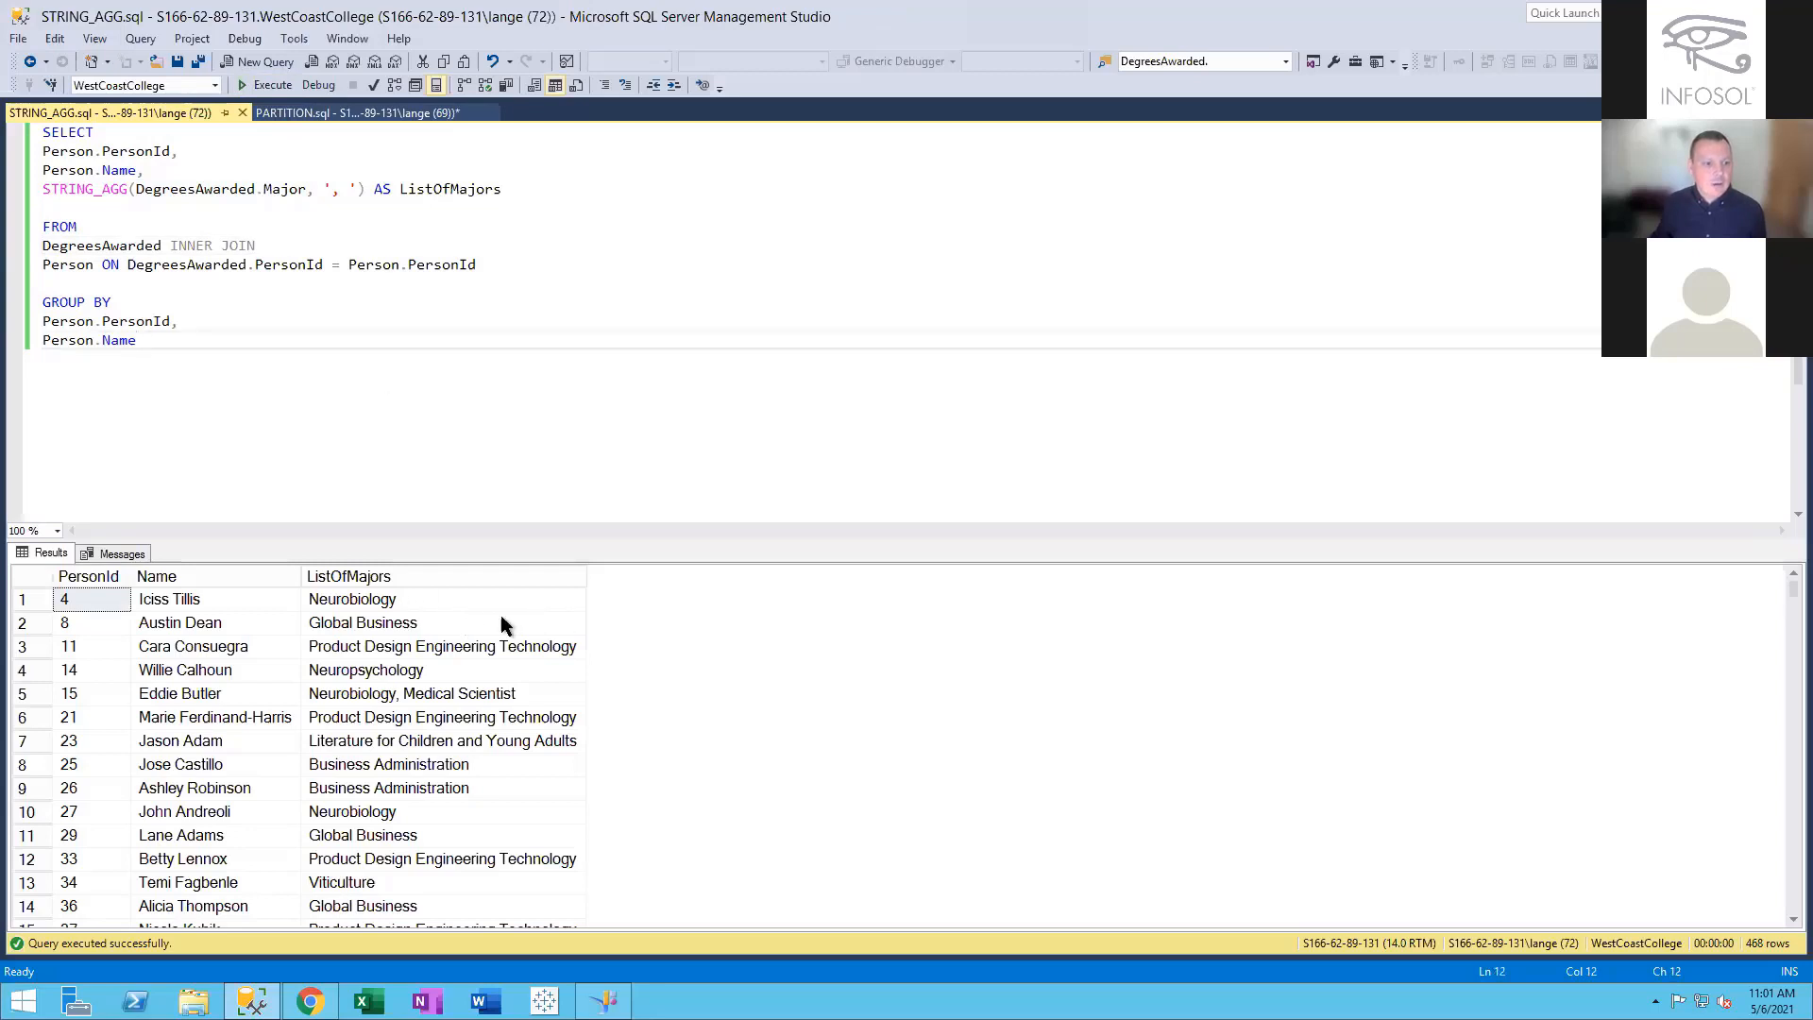
{"action": "left_click", "coordinate": [589, 577]}
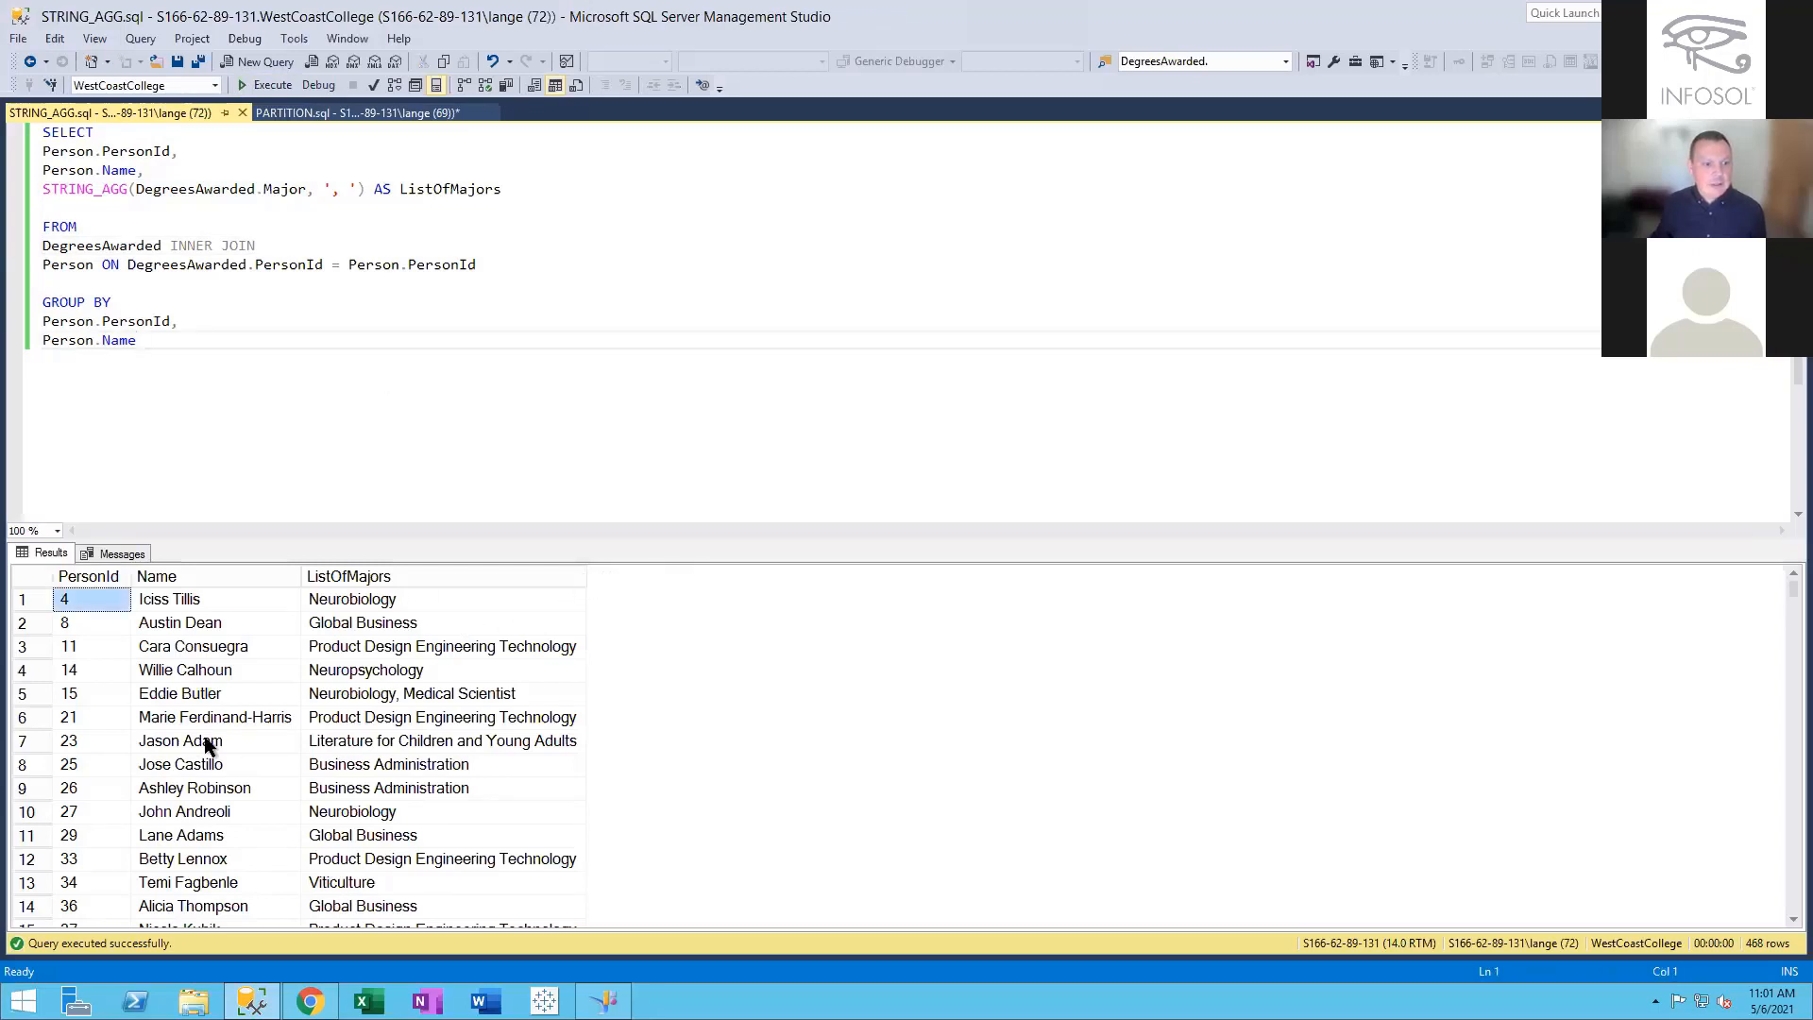
{"action": "left_click", "coordinate": [179, 695]}
{"action": "left_click", "coordinate": [22, 695]}
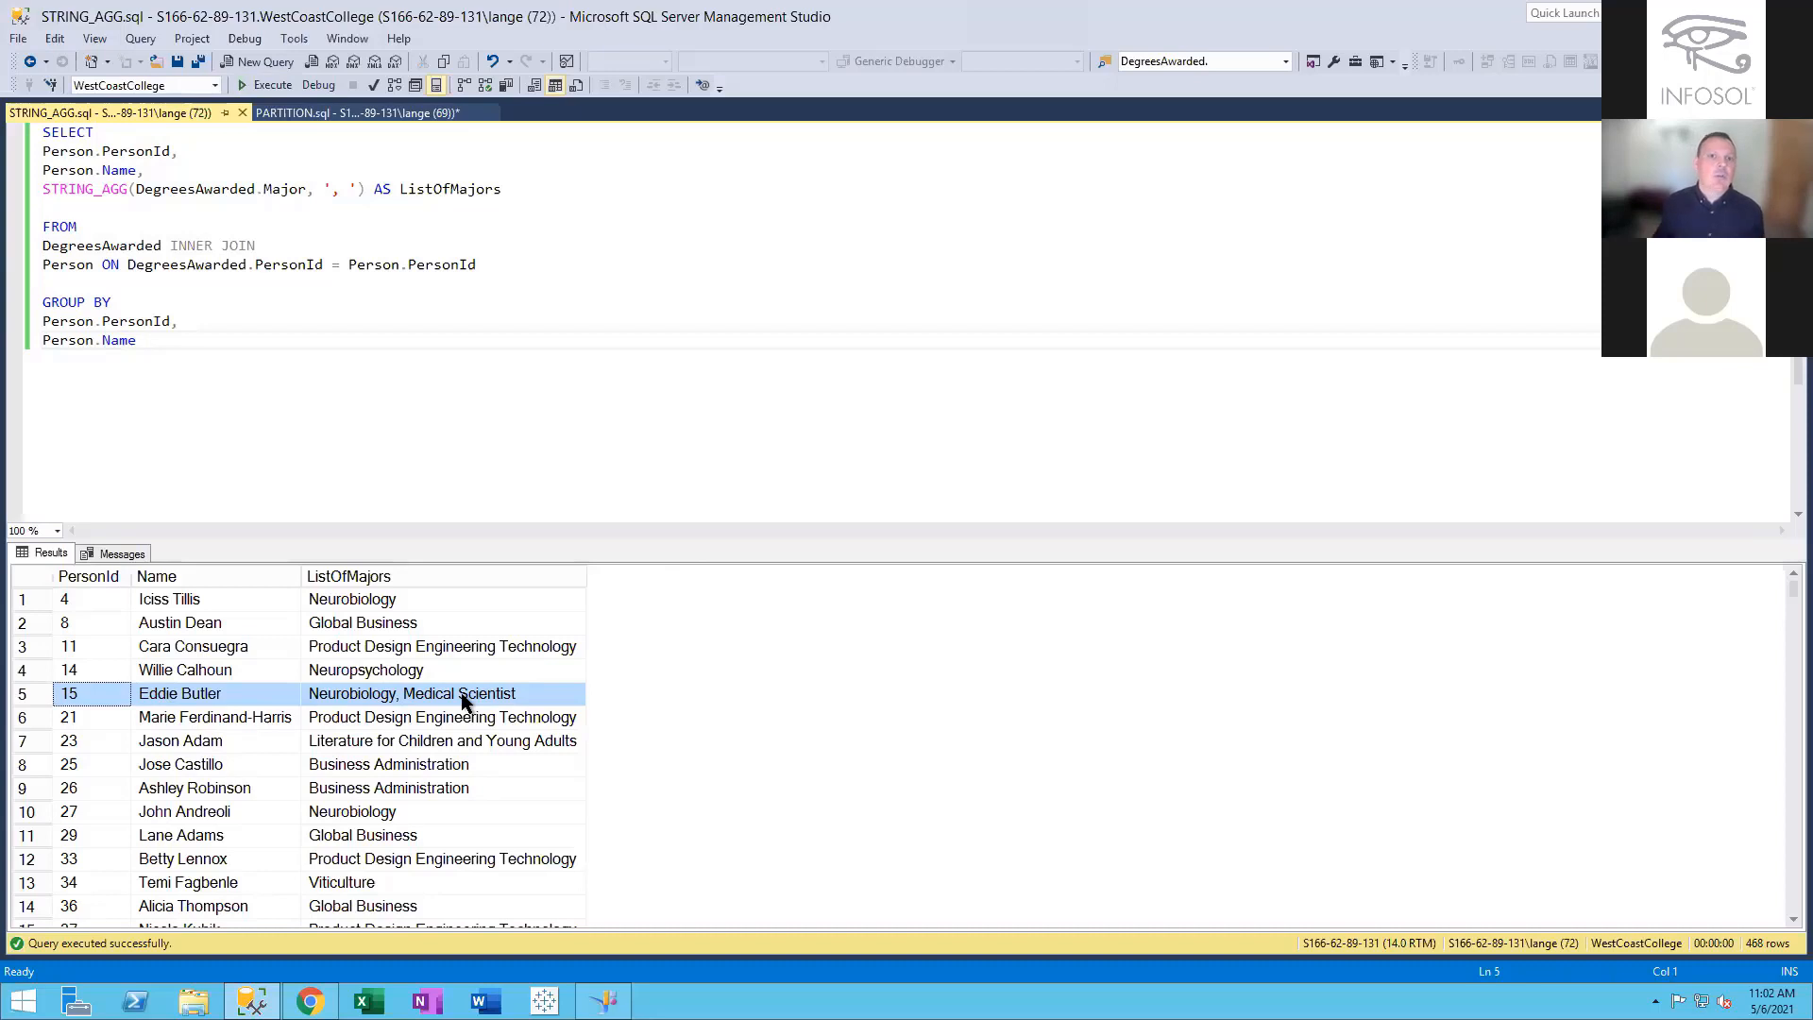
Set the STRING_AGG separator to ' & ', rerun the query and check the fifth result row
{"action": "left_click", "coordinate": [348, 189]}
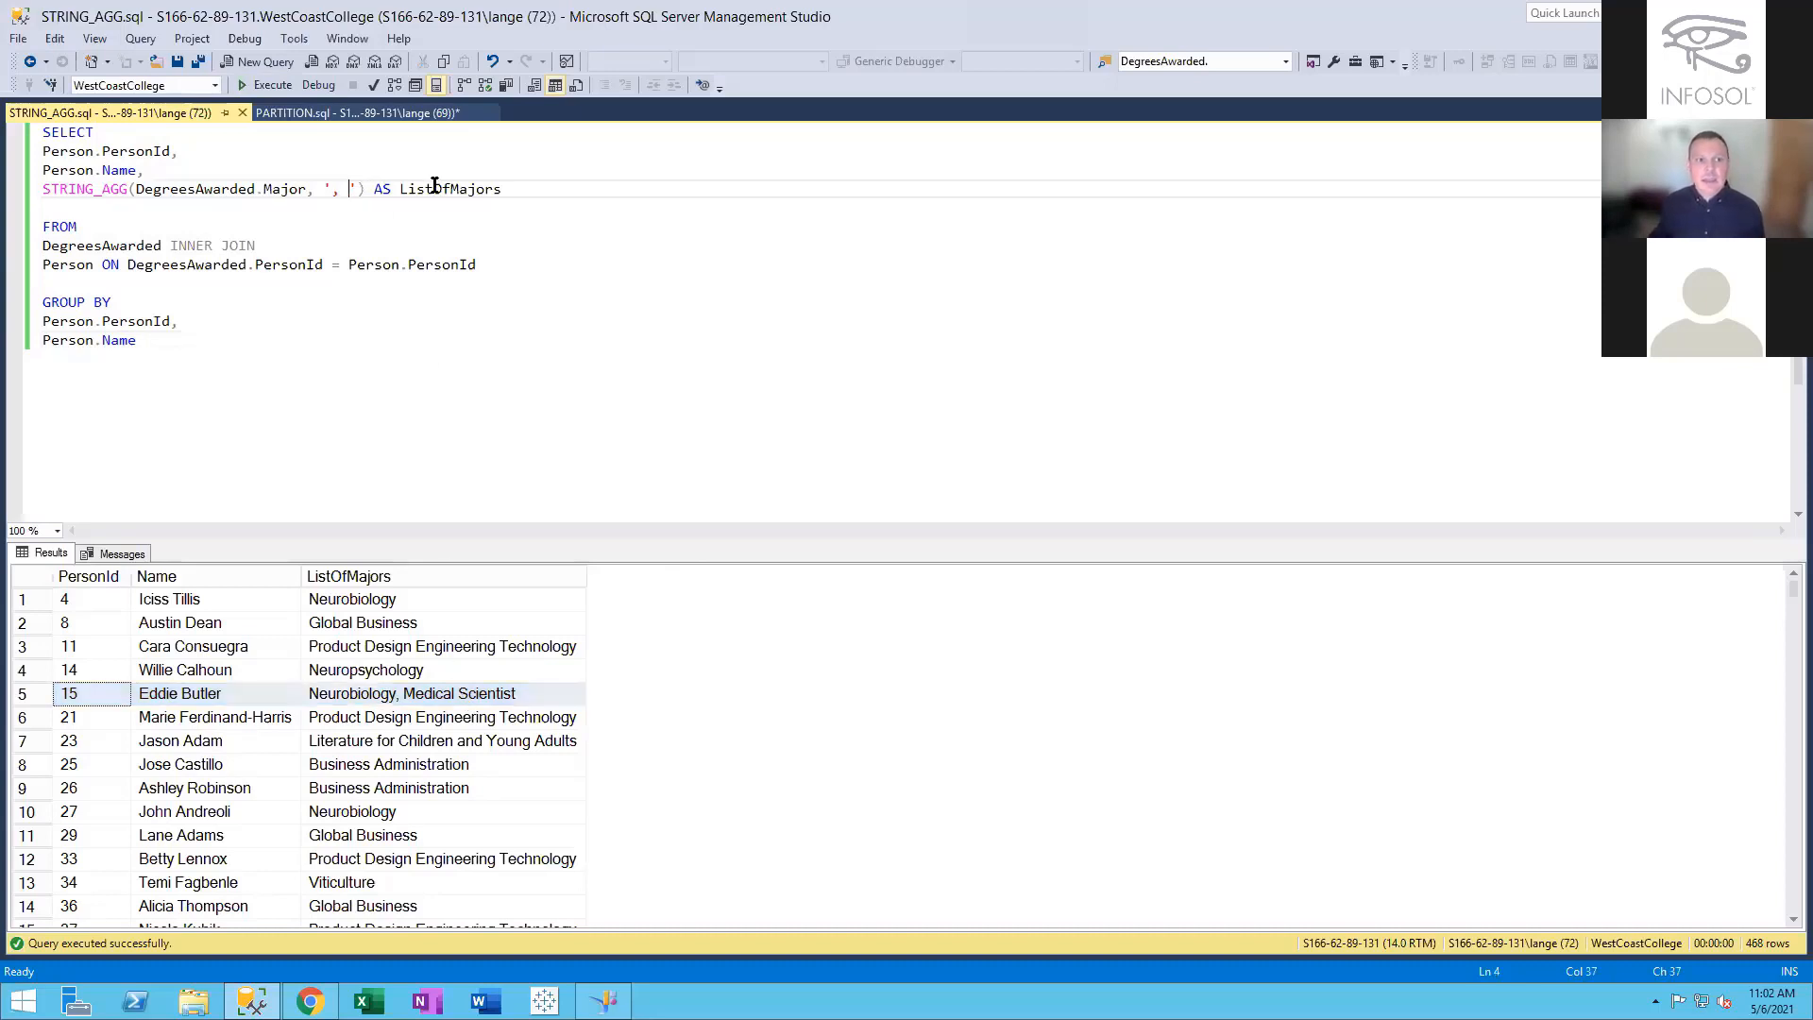
{"action": "key", "text": "BackSpace"}
{"action": "key", "text": "BackSpace"}
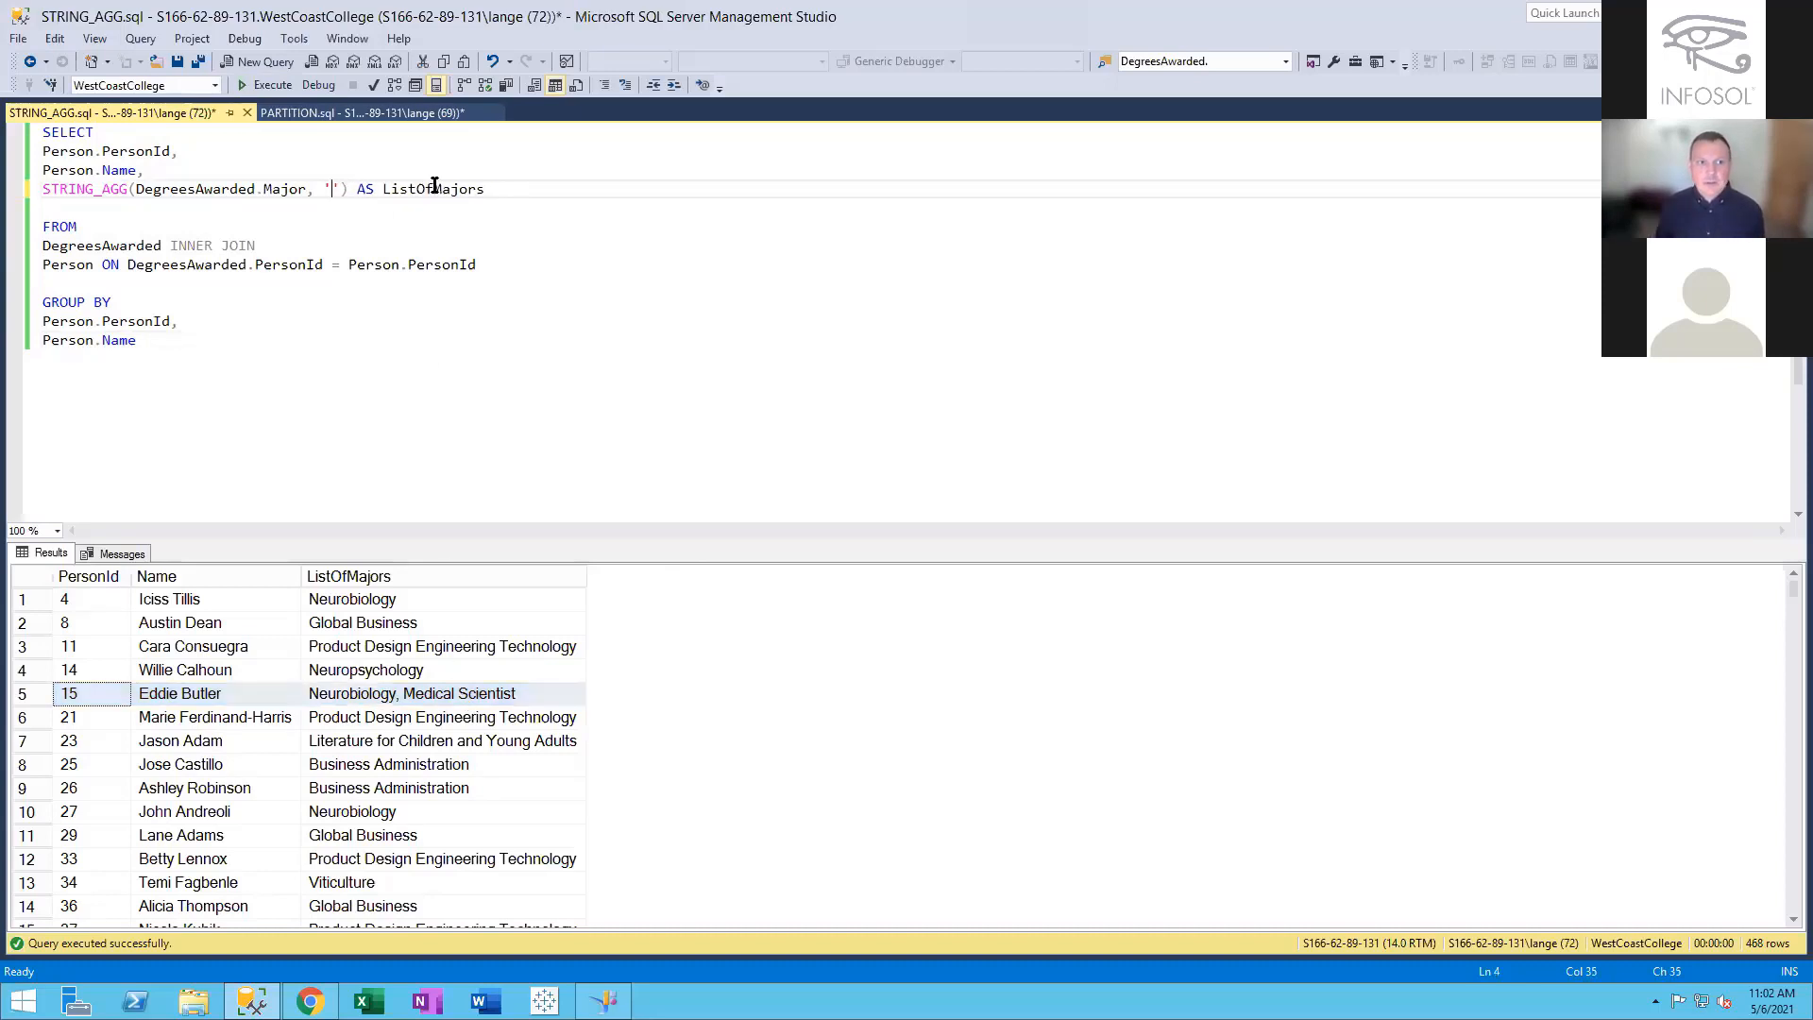
{"action": "type", "text": "&"}
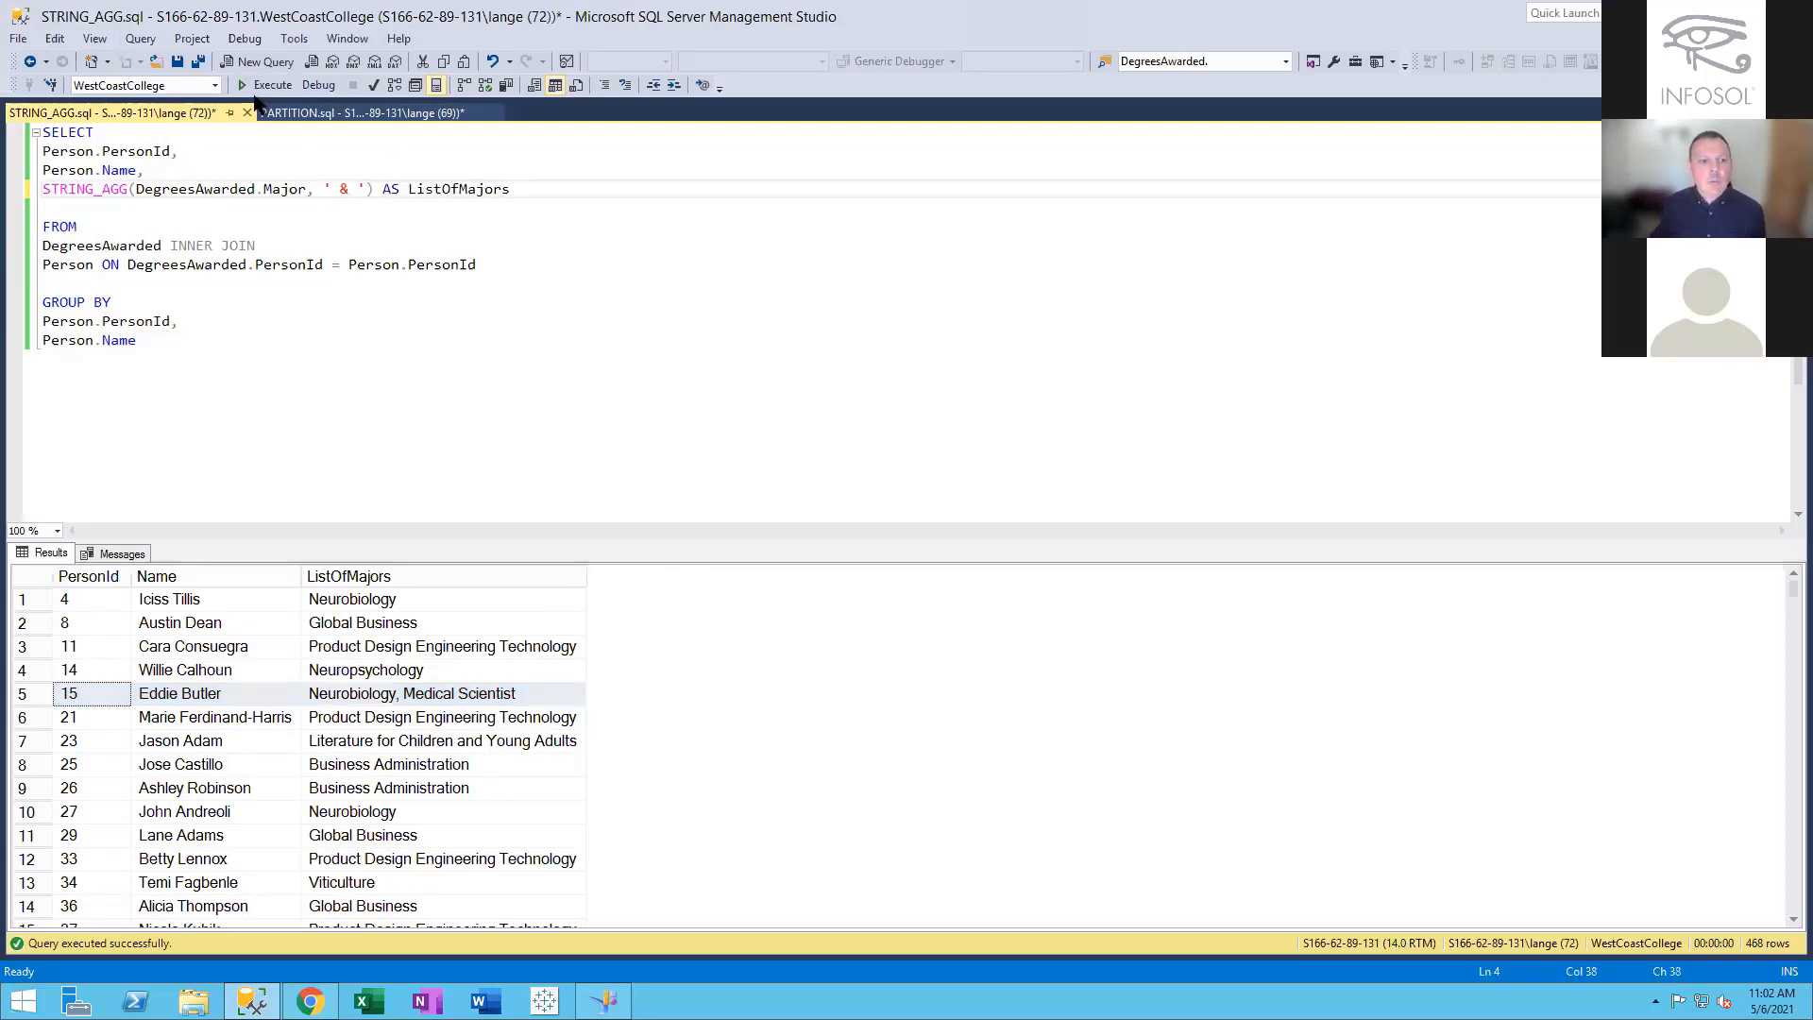
{"action": "left_click", "coordinate": [261, 85]}
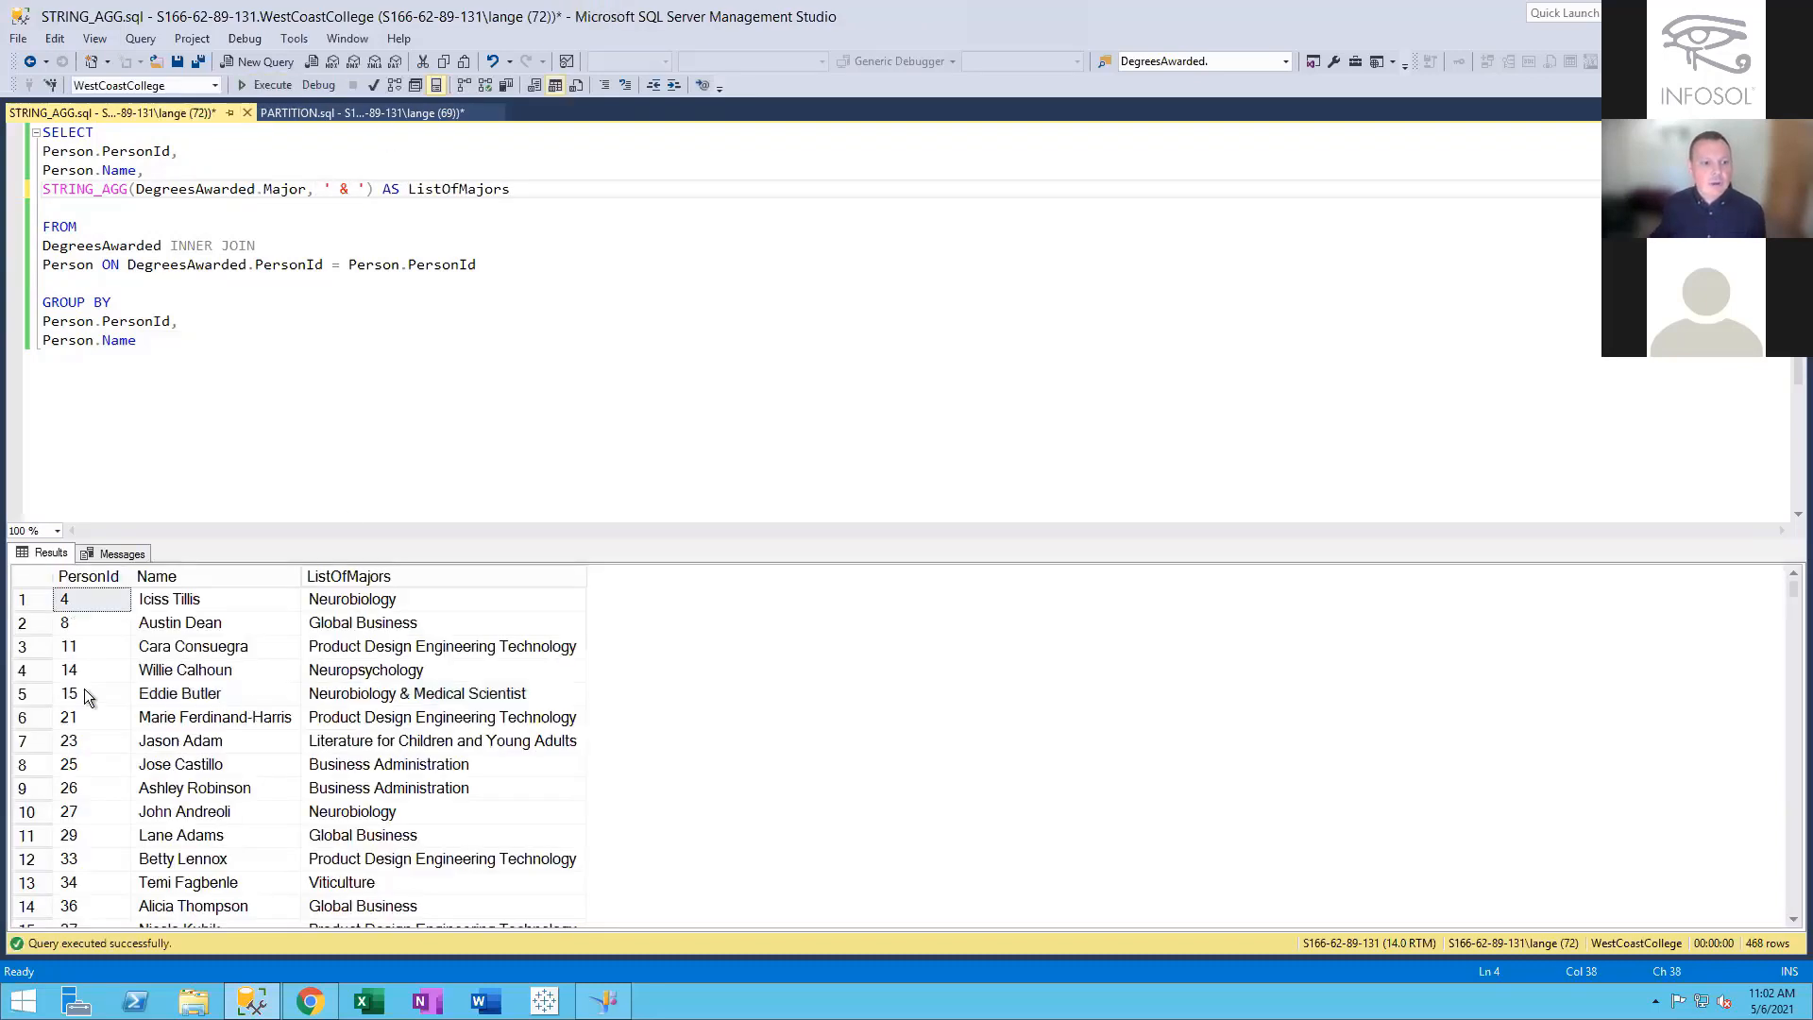
{"action": "left_click", "coordinate": [21, 696]}
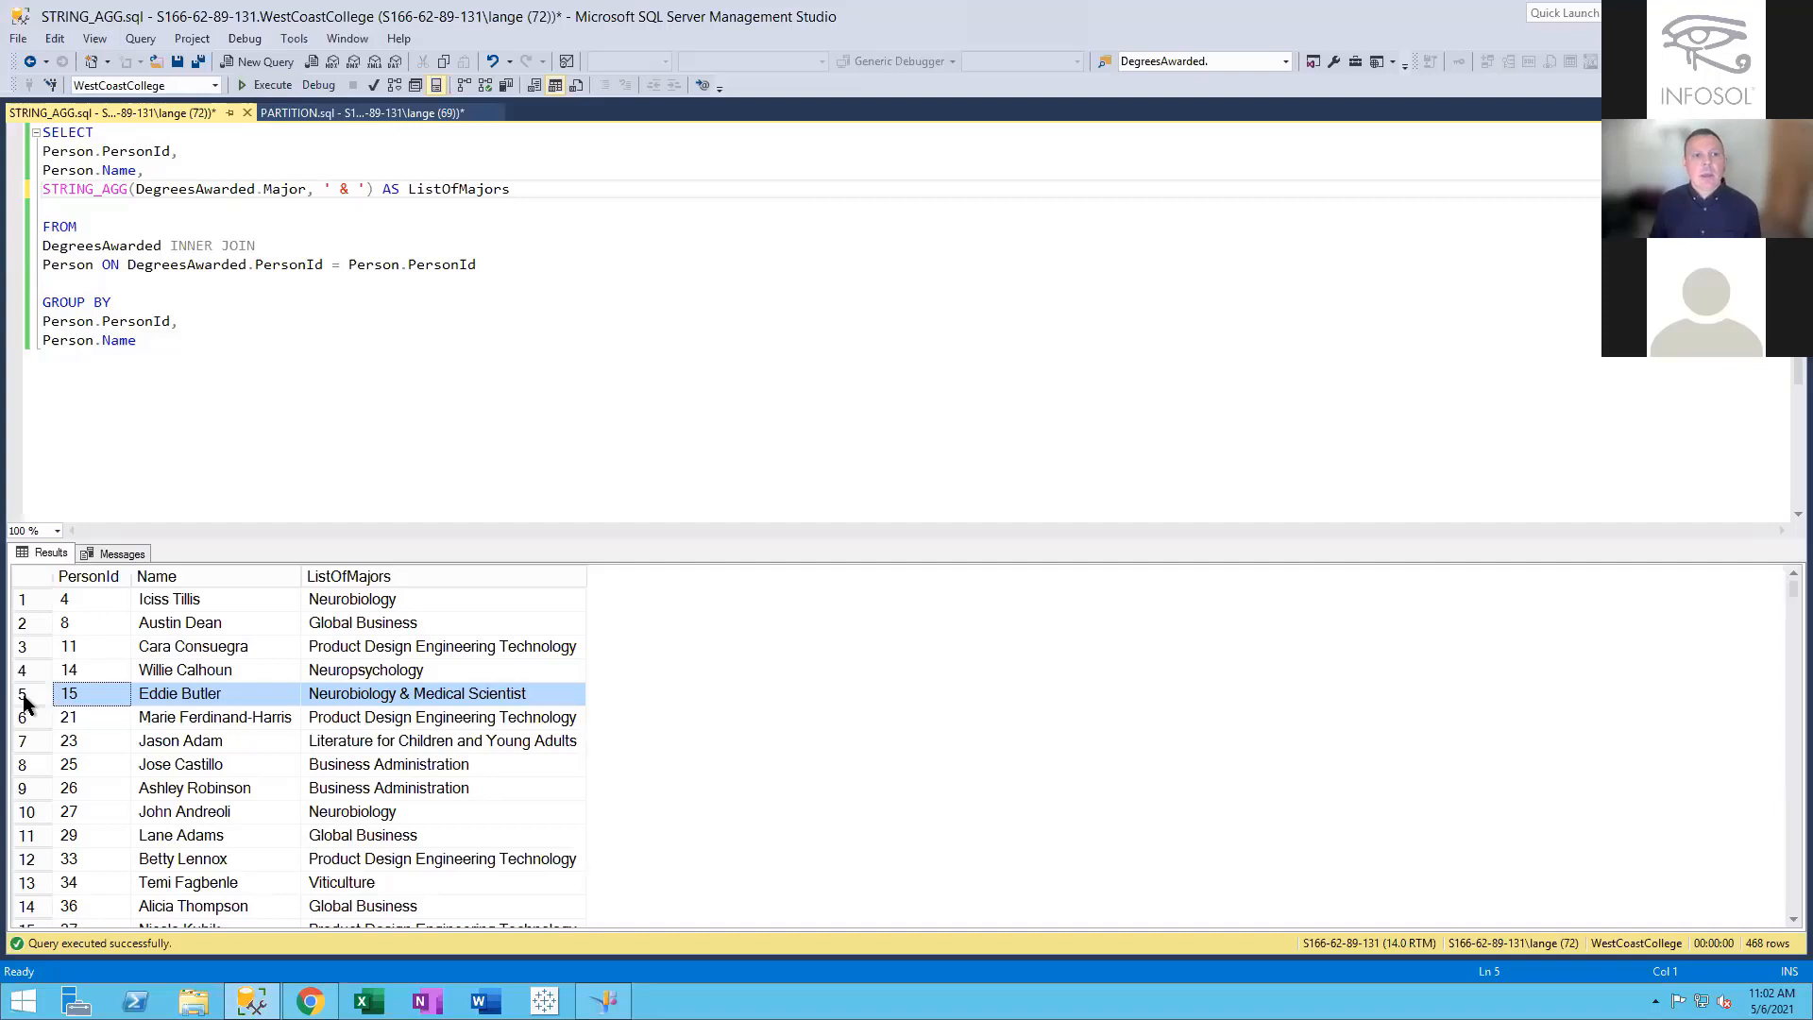
Examine PARTITION.sql's ROW_NUMBER() OVER (PARTITION BY) subquery and the five MAX(CASE WHEN MajorNumber) lines that build ListOfMajors
{"action": "left_click", "coordinate": [341, 115]}
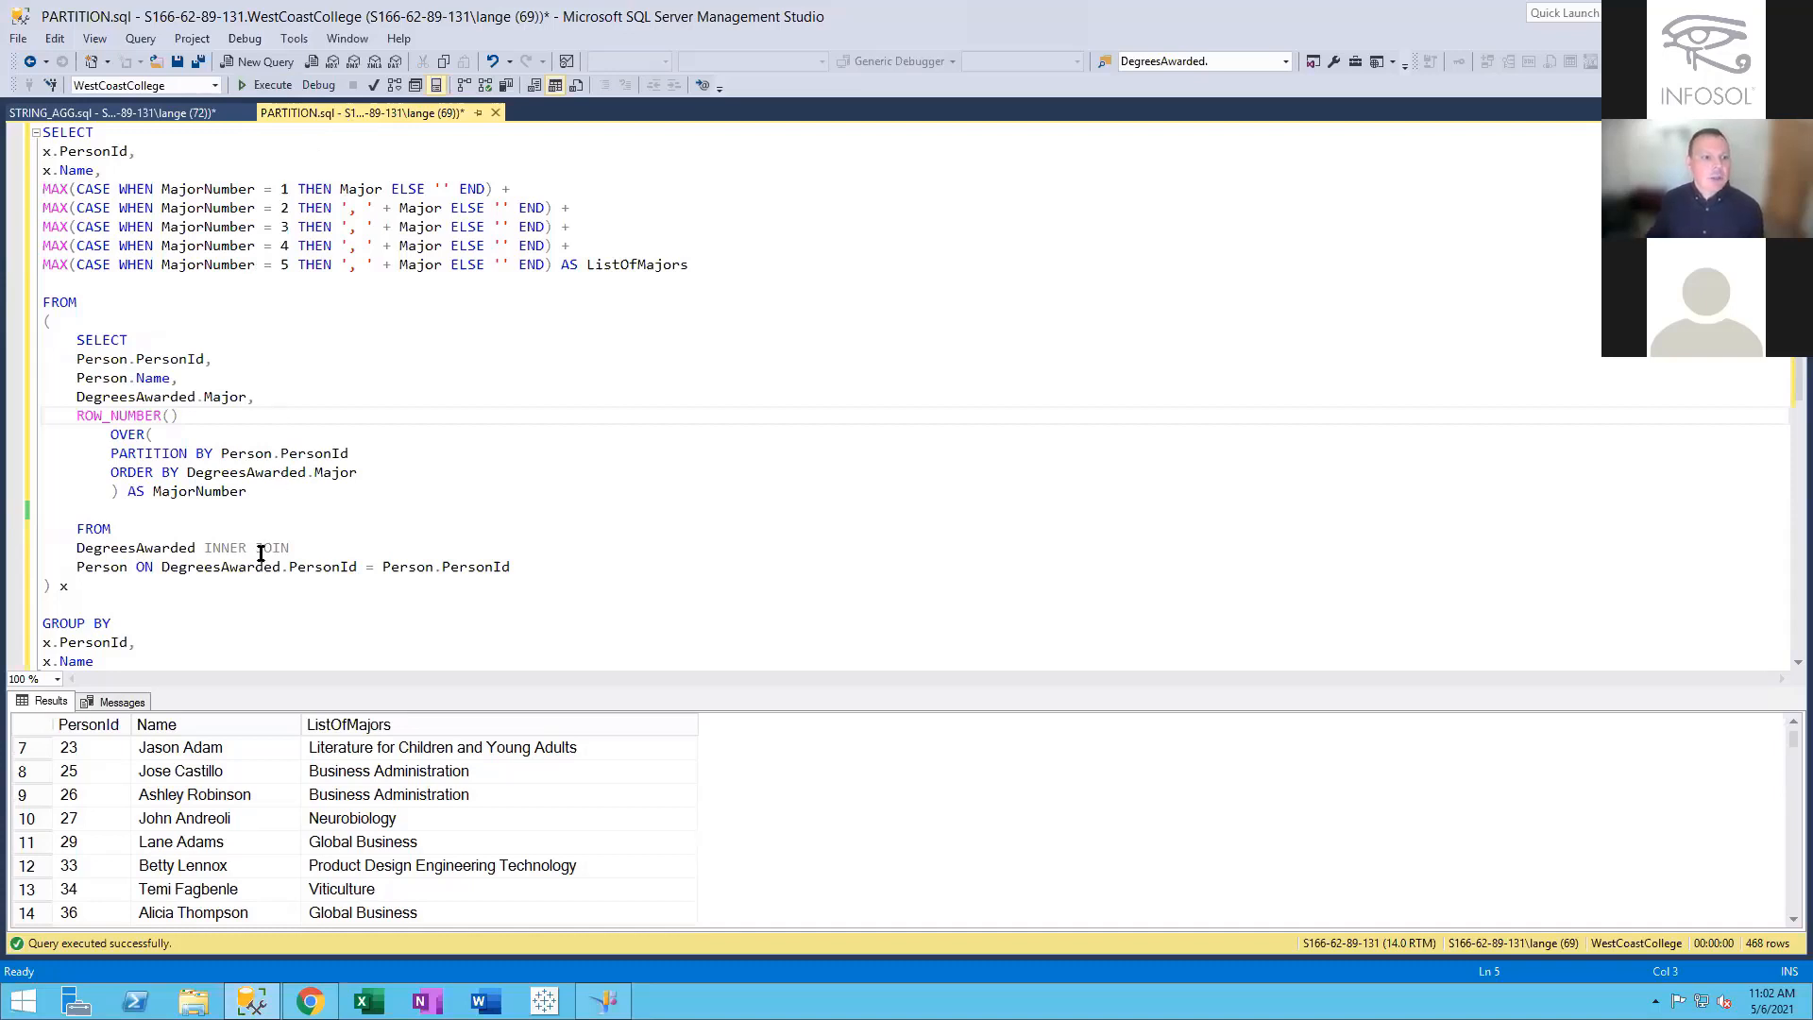
{"action": "left_click_drag", "start_coordinate": [70, 418], "coordinate": [180, 415]}
{"action": "left_click", "coordinate": [180, 416]}
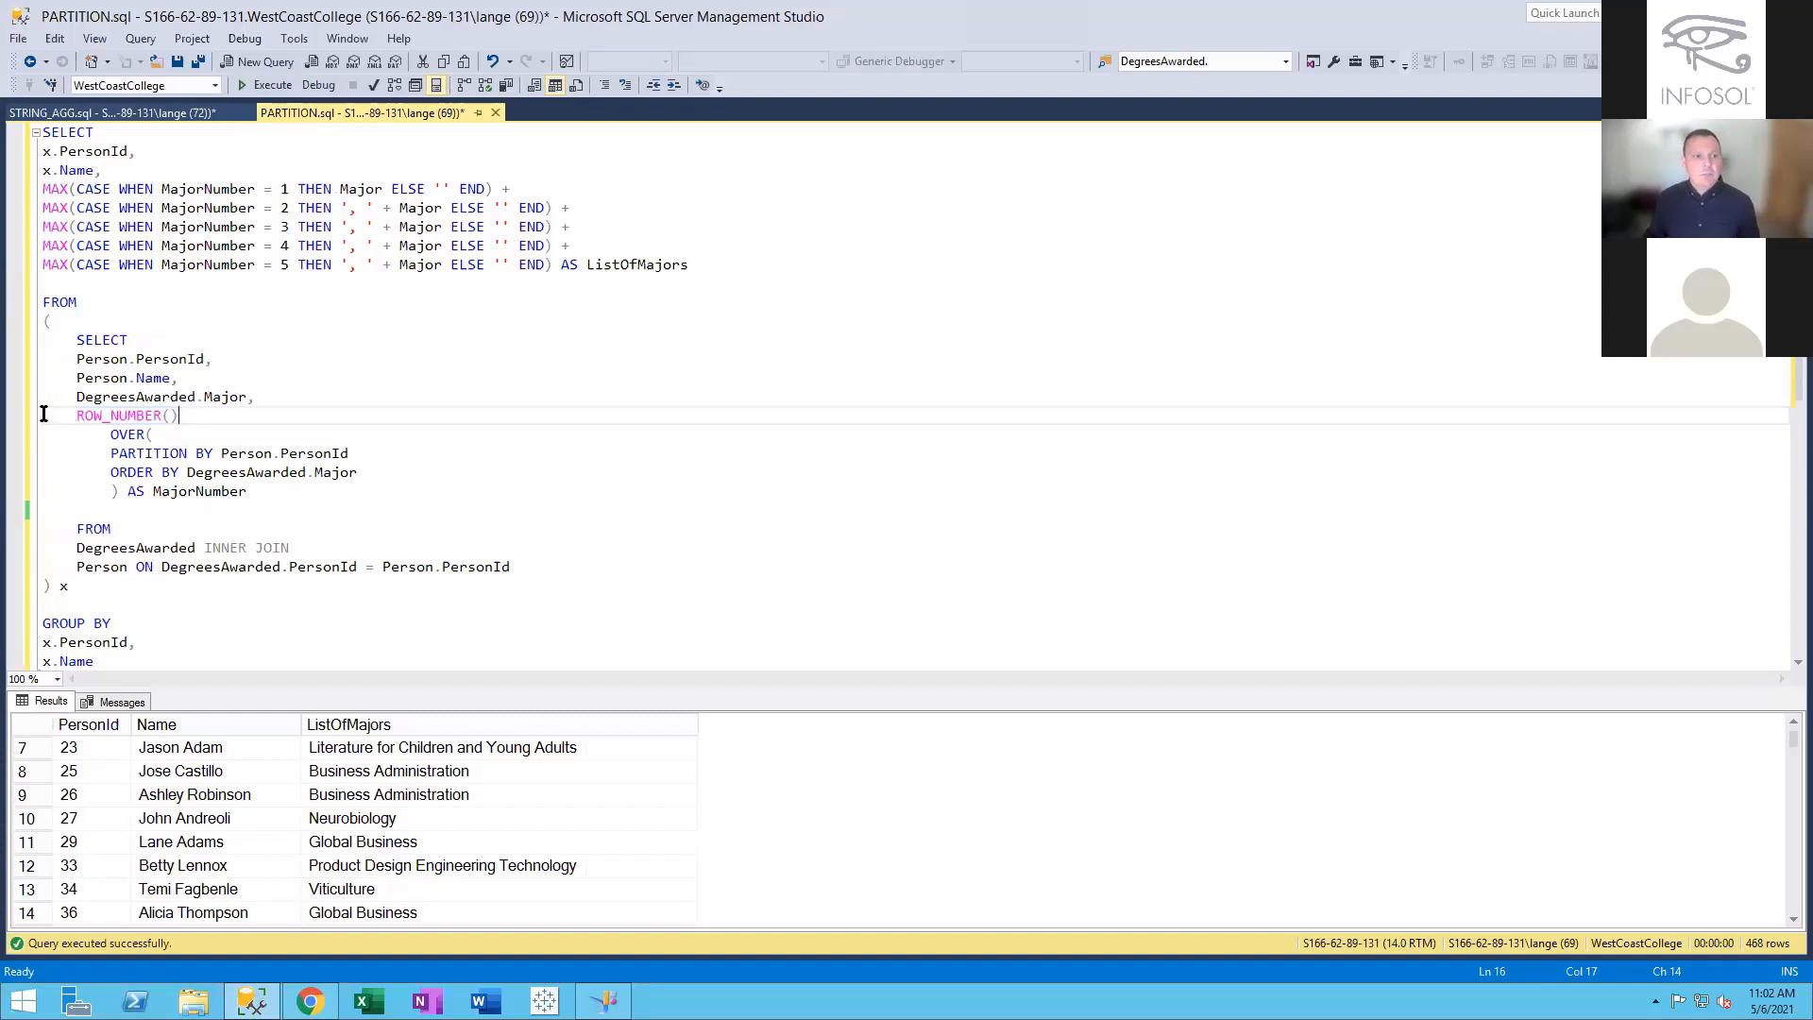
{"action": "left_click_drag", "start_coordinate": [76, 415], "coordinate": [214, 456]}
{"action": "left_click", "coordinate": [213, 454]}
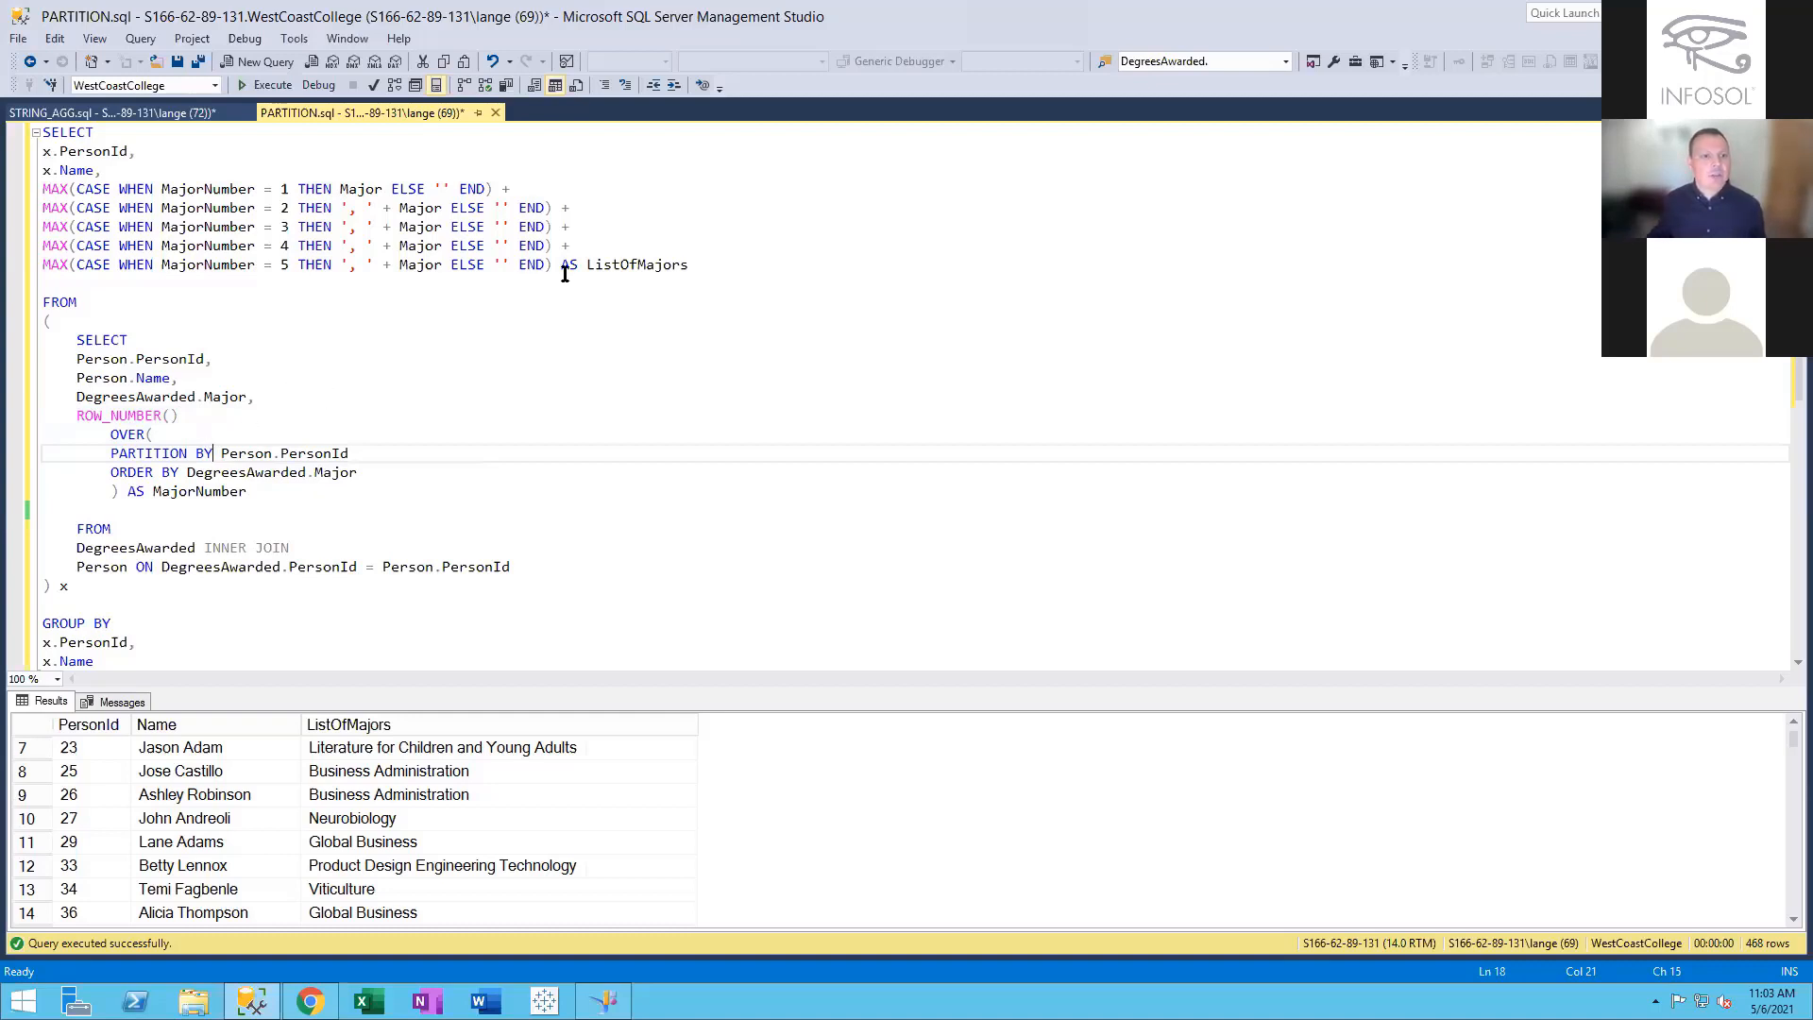
{"action": "left_click_drag", "start_coordinate": [553, 265], "coordinate": [383, 266]}
{"action": "left_click_drag", "start_coordinate": [230, 249], "coordinate": [13, 185]}
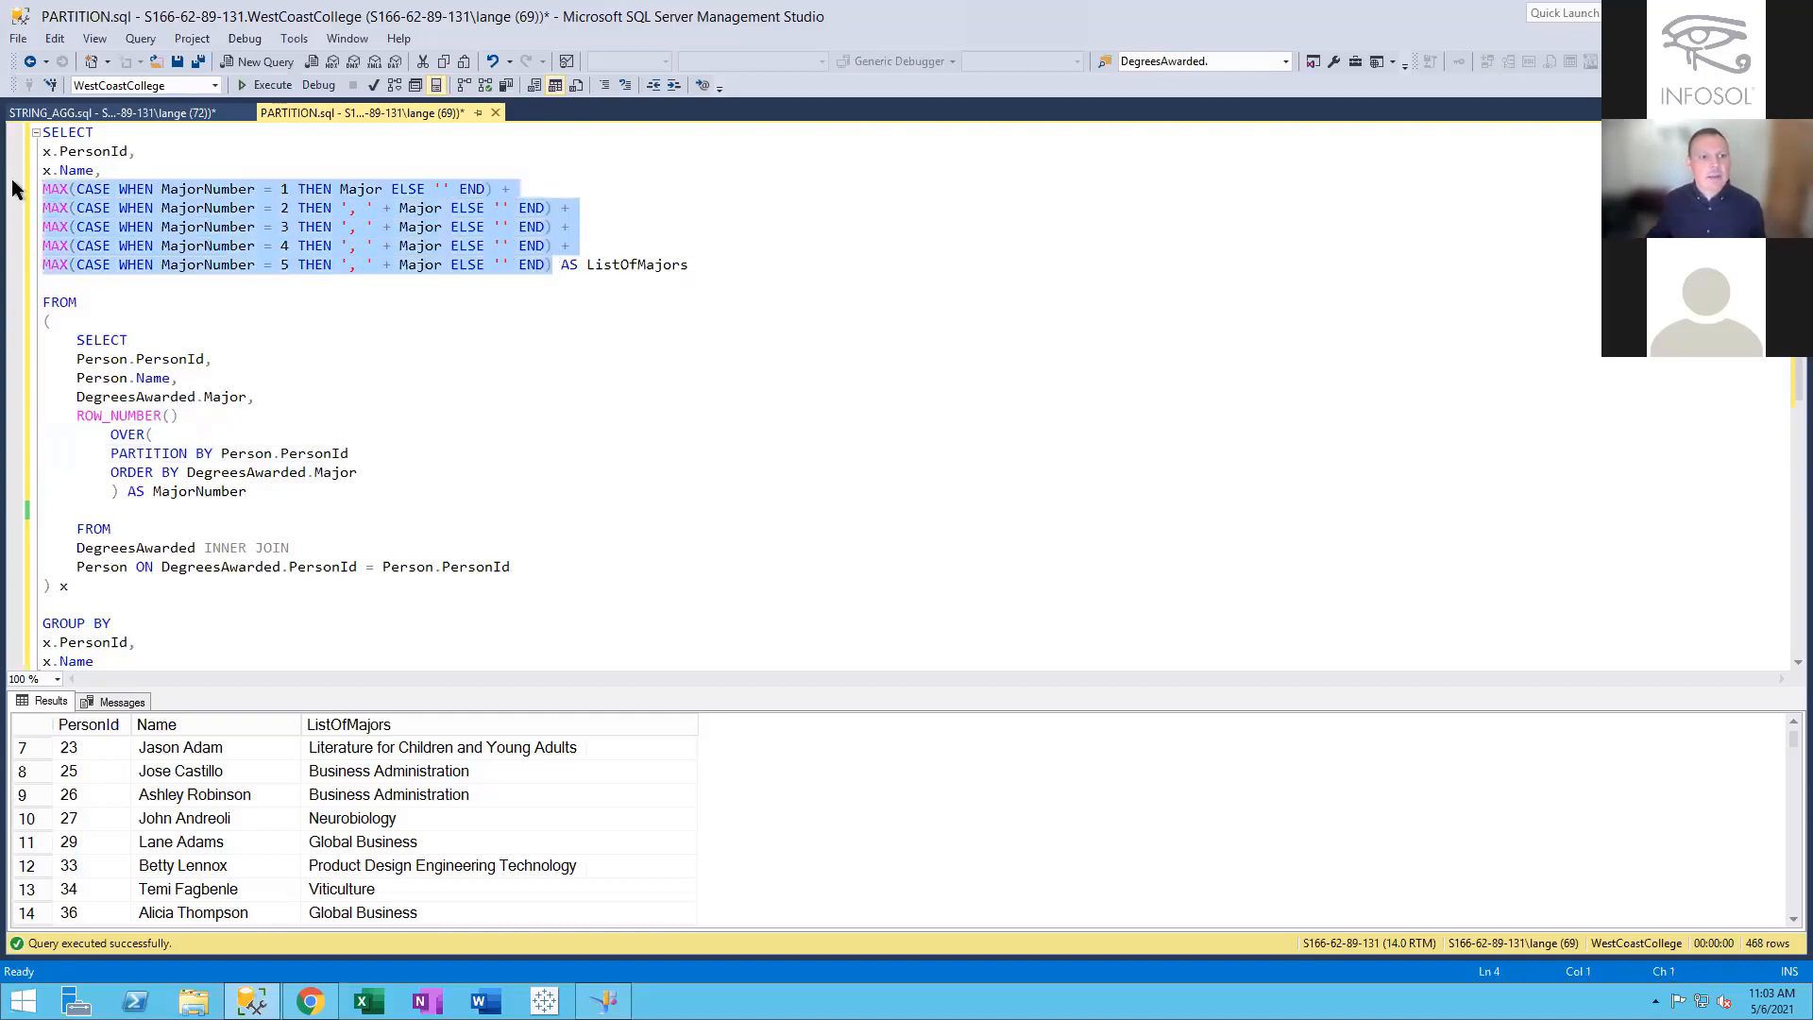
{"action": "left_click", "coordinate": [199, 212]}
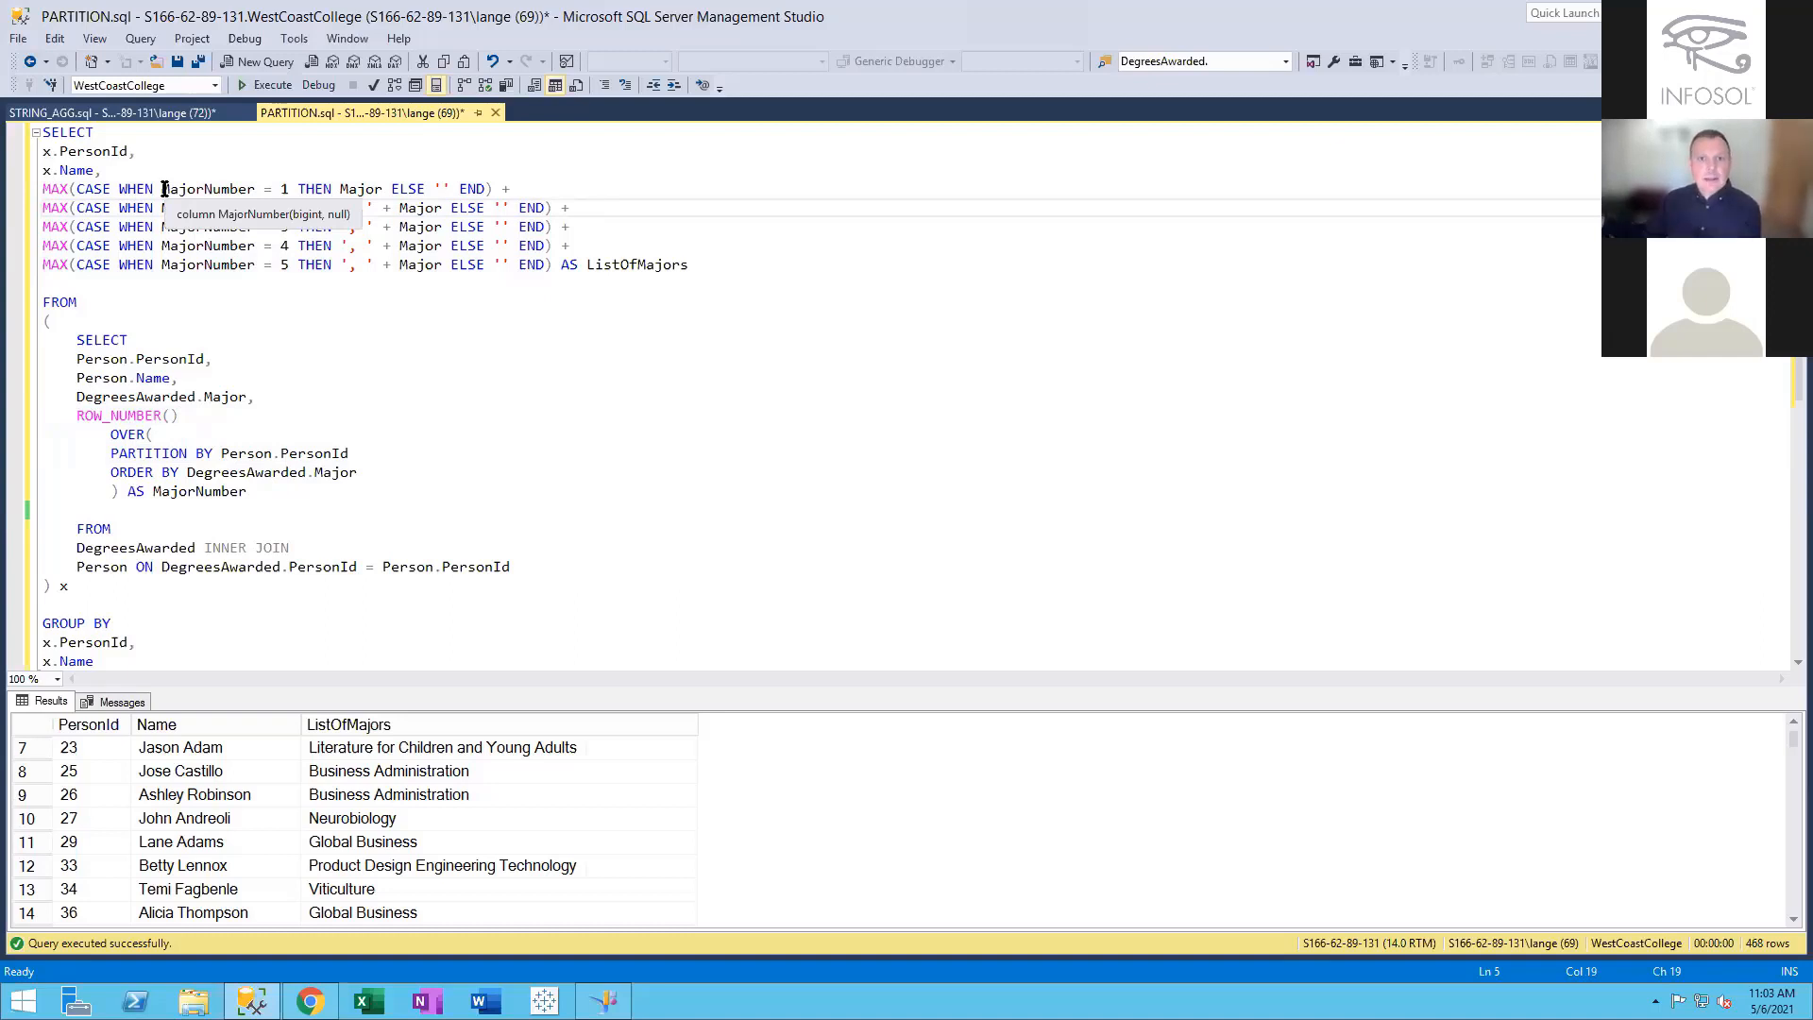
Execute the PARTITION.sql query and inspect its ListOfMajors column and fifth result row
{"action": "left_click", "coordinate": [274, 83]}
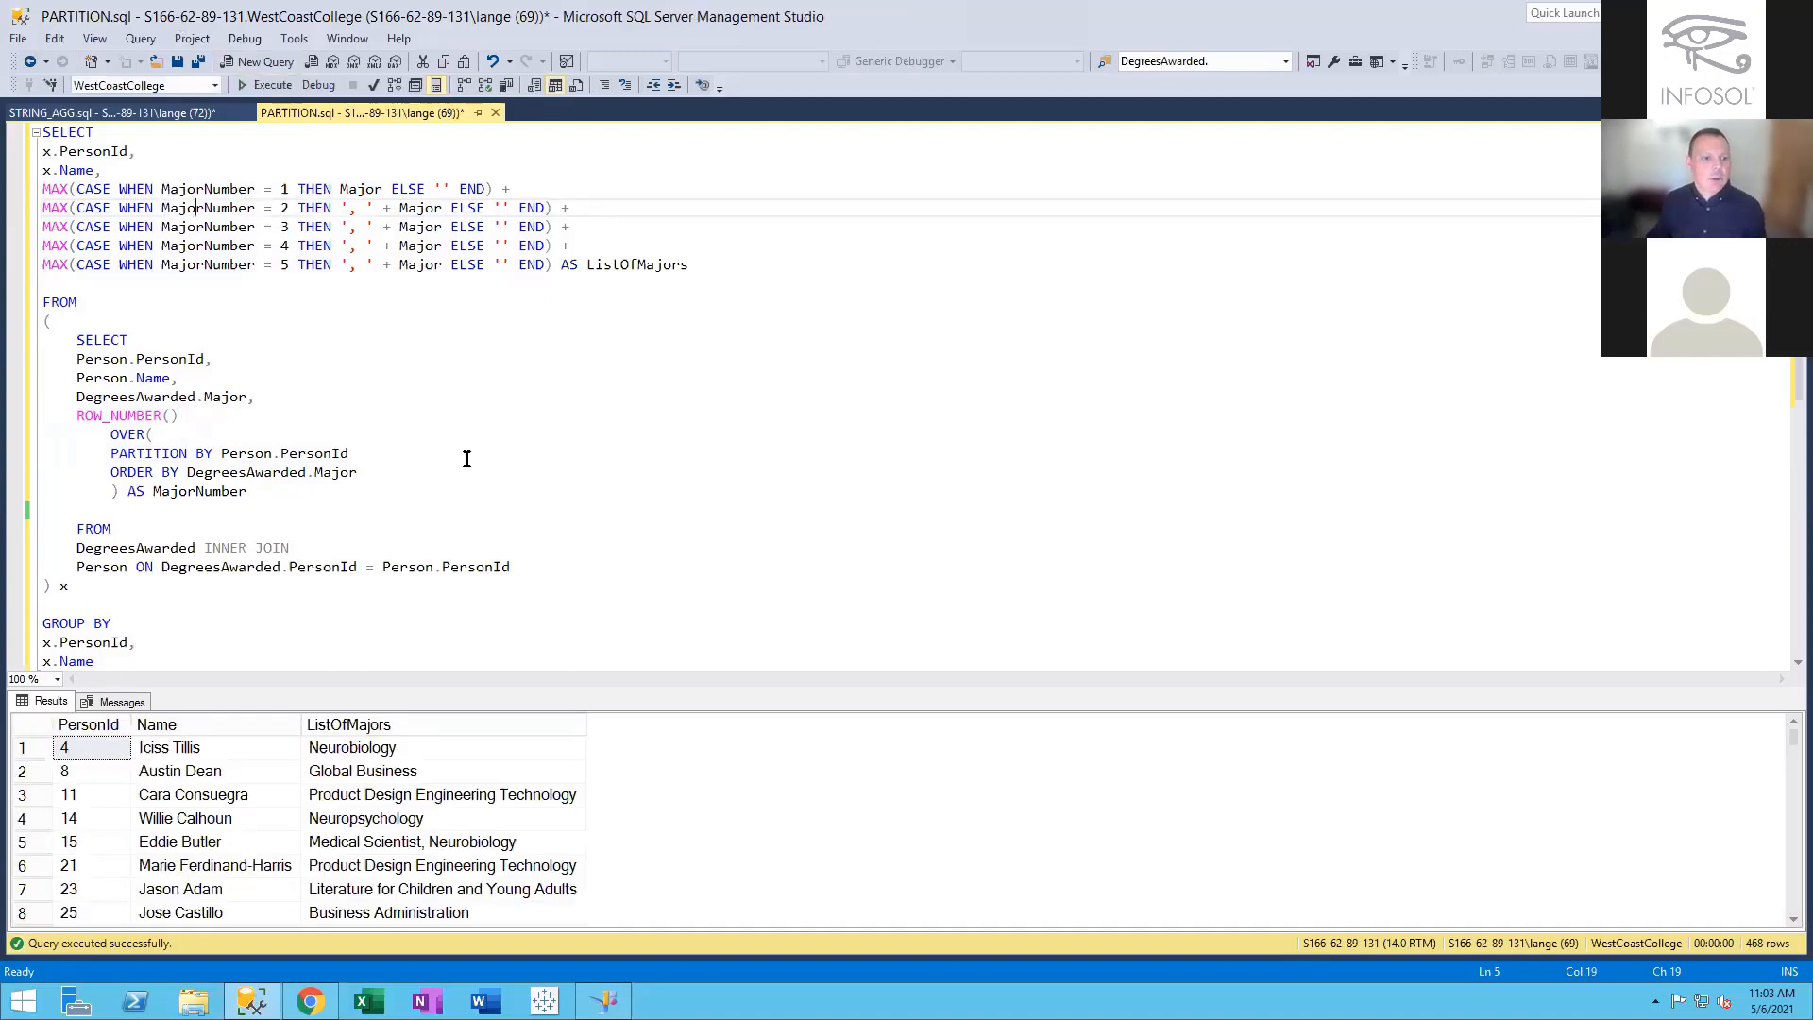
{"action": "left_click", "coordinate": [433, 725]}
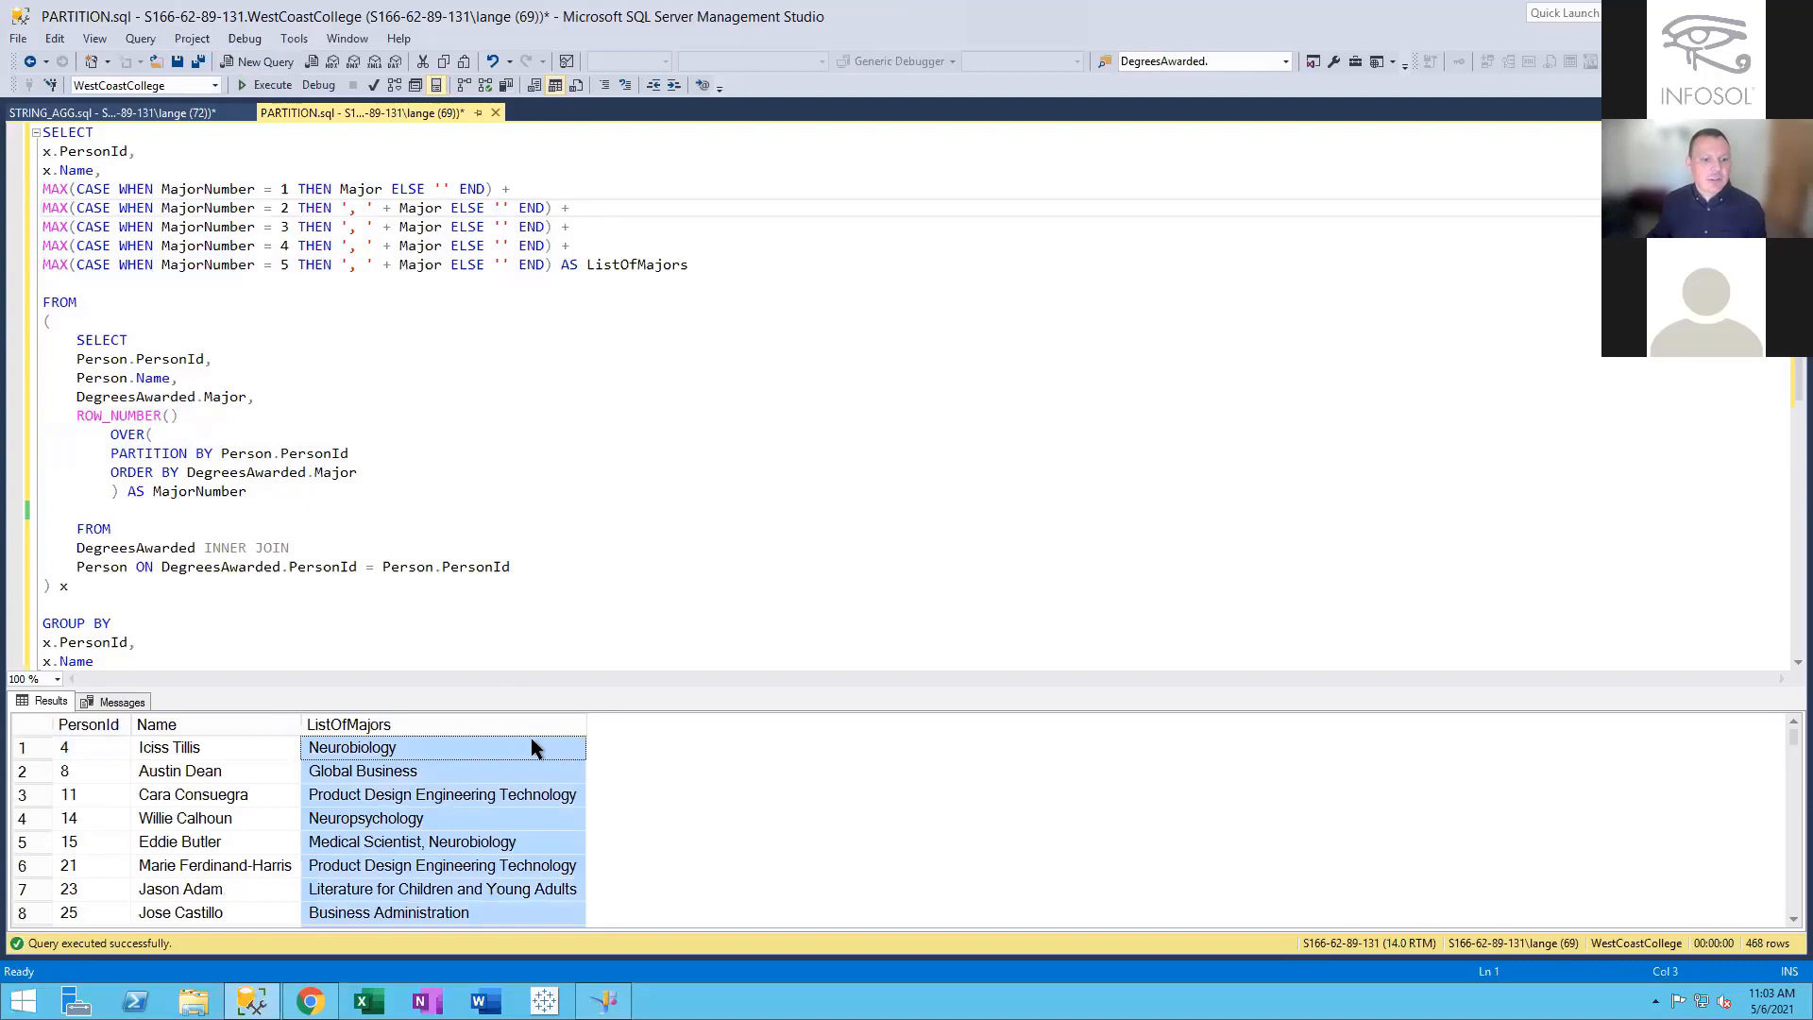
{"action": "left_click", "coordinate": [23, 843]}
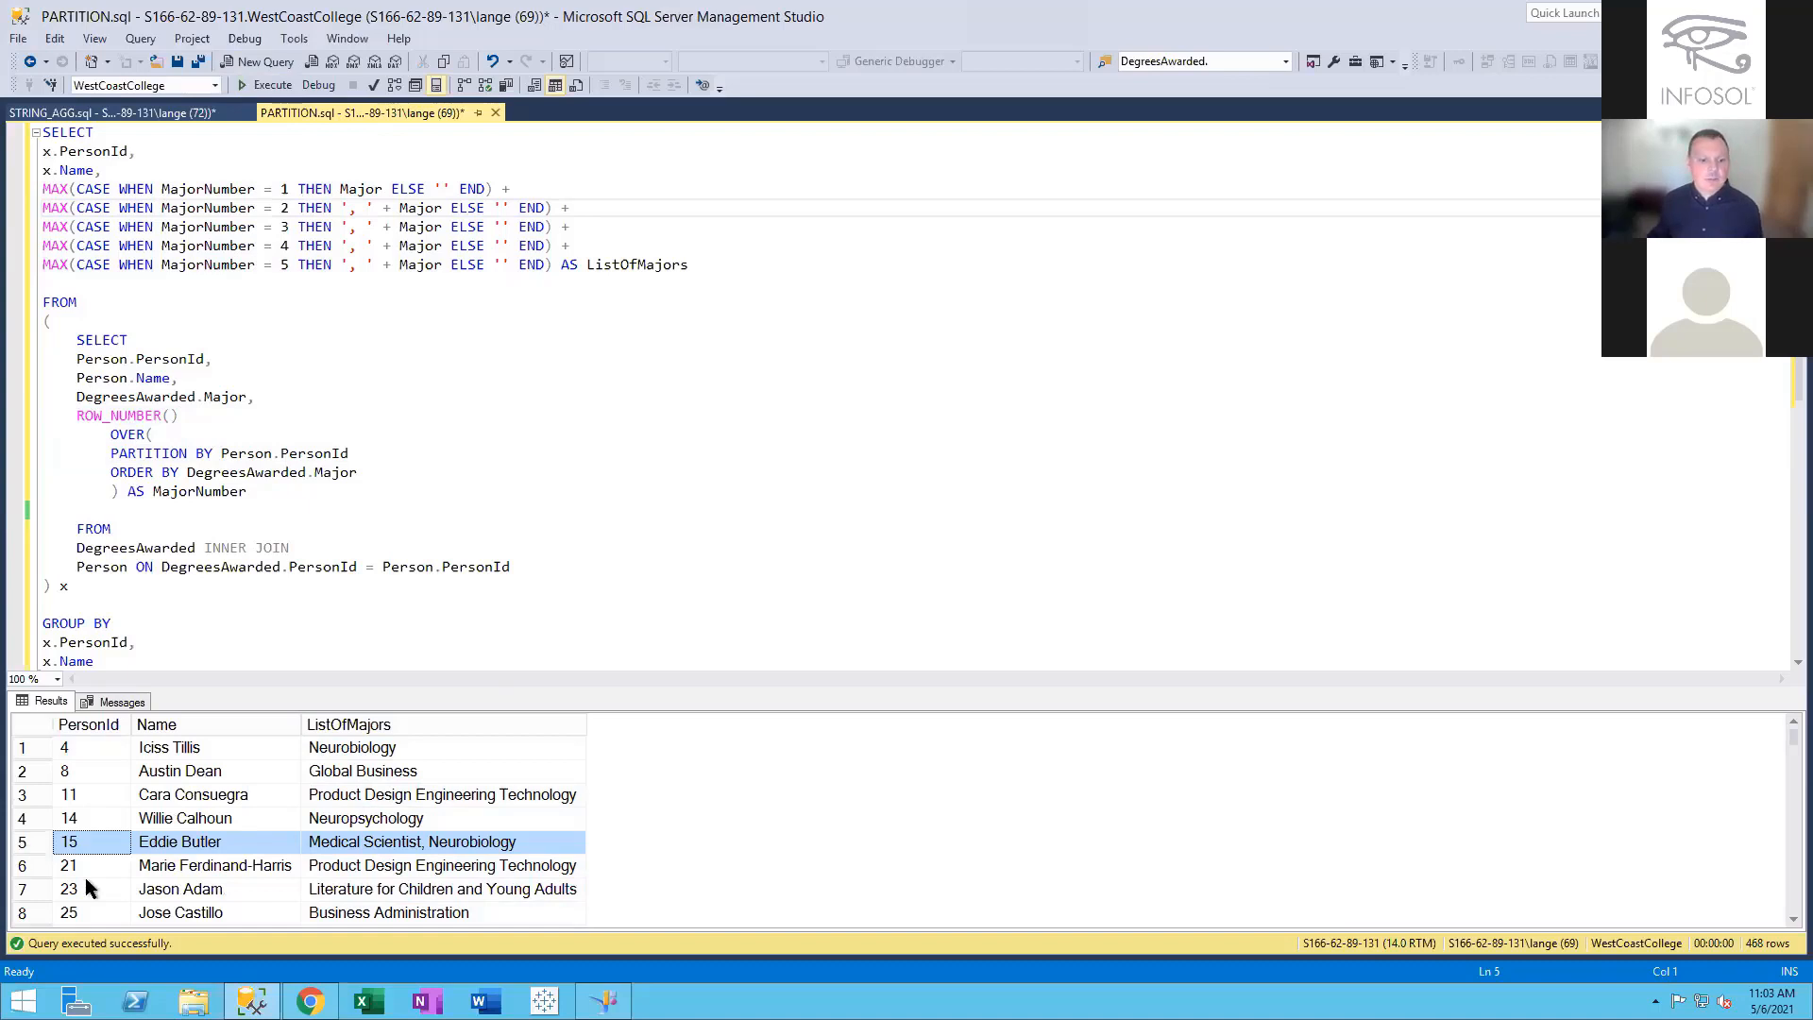
Switch to the Web Intelligence document in Chrome and review the STRING_AGG query's free-hand SQL script without changing it
{"action": "mouse_move", "coordinate": [310, 1001]}
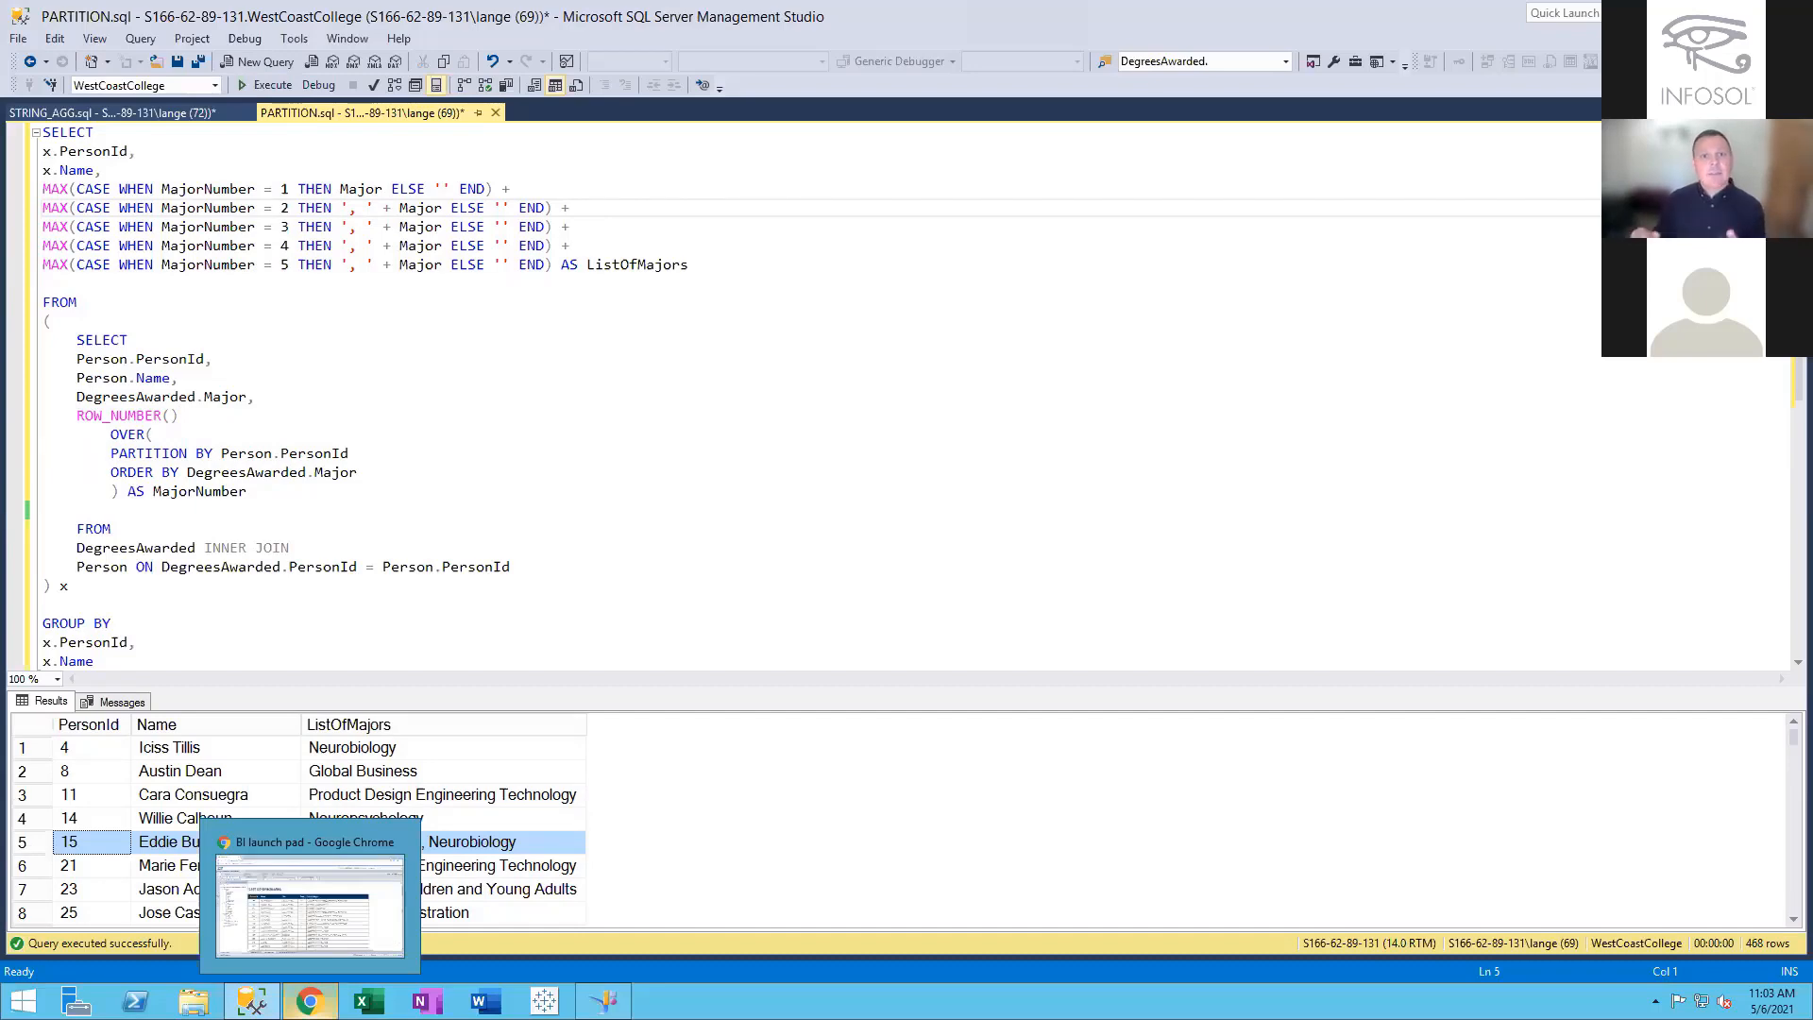
{"action": "left_click", "coordinate": [310, 905]}
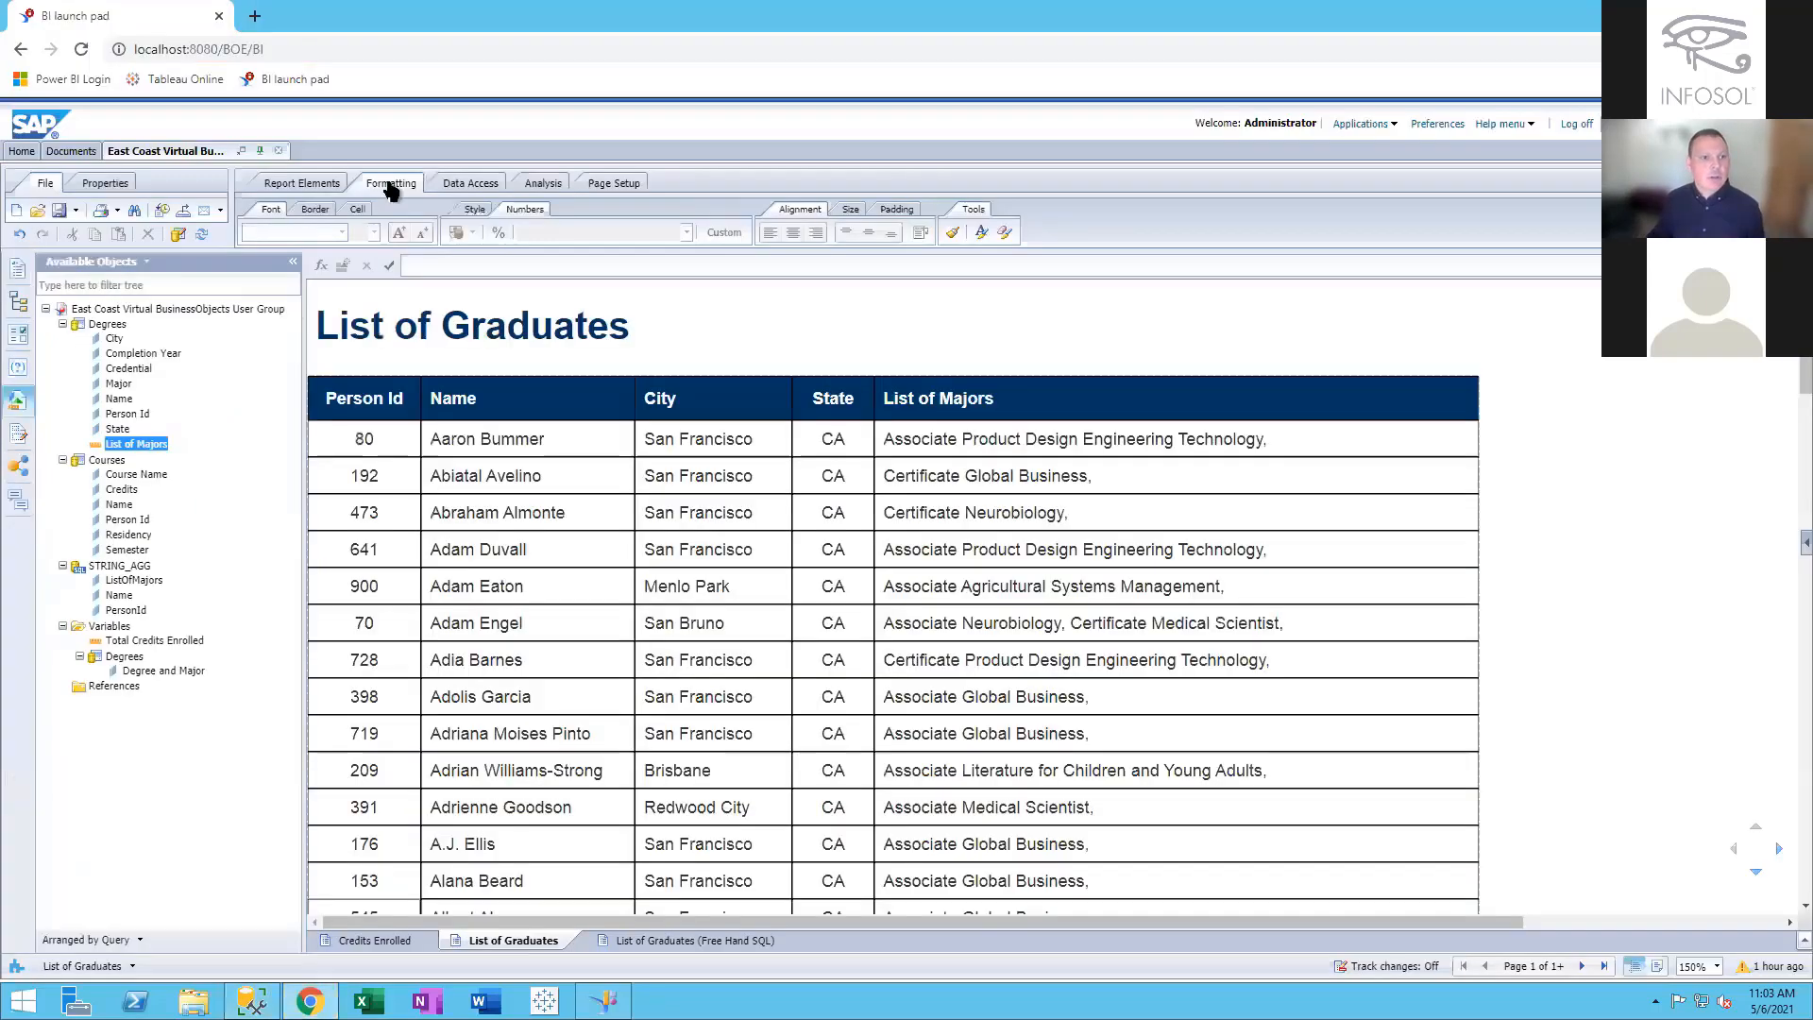
{"action": "left_click", "coordinate": [470, 182]}
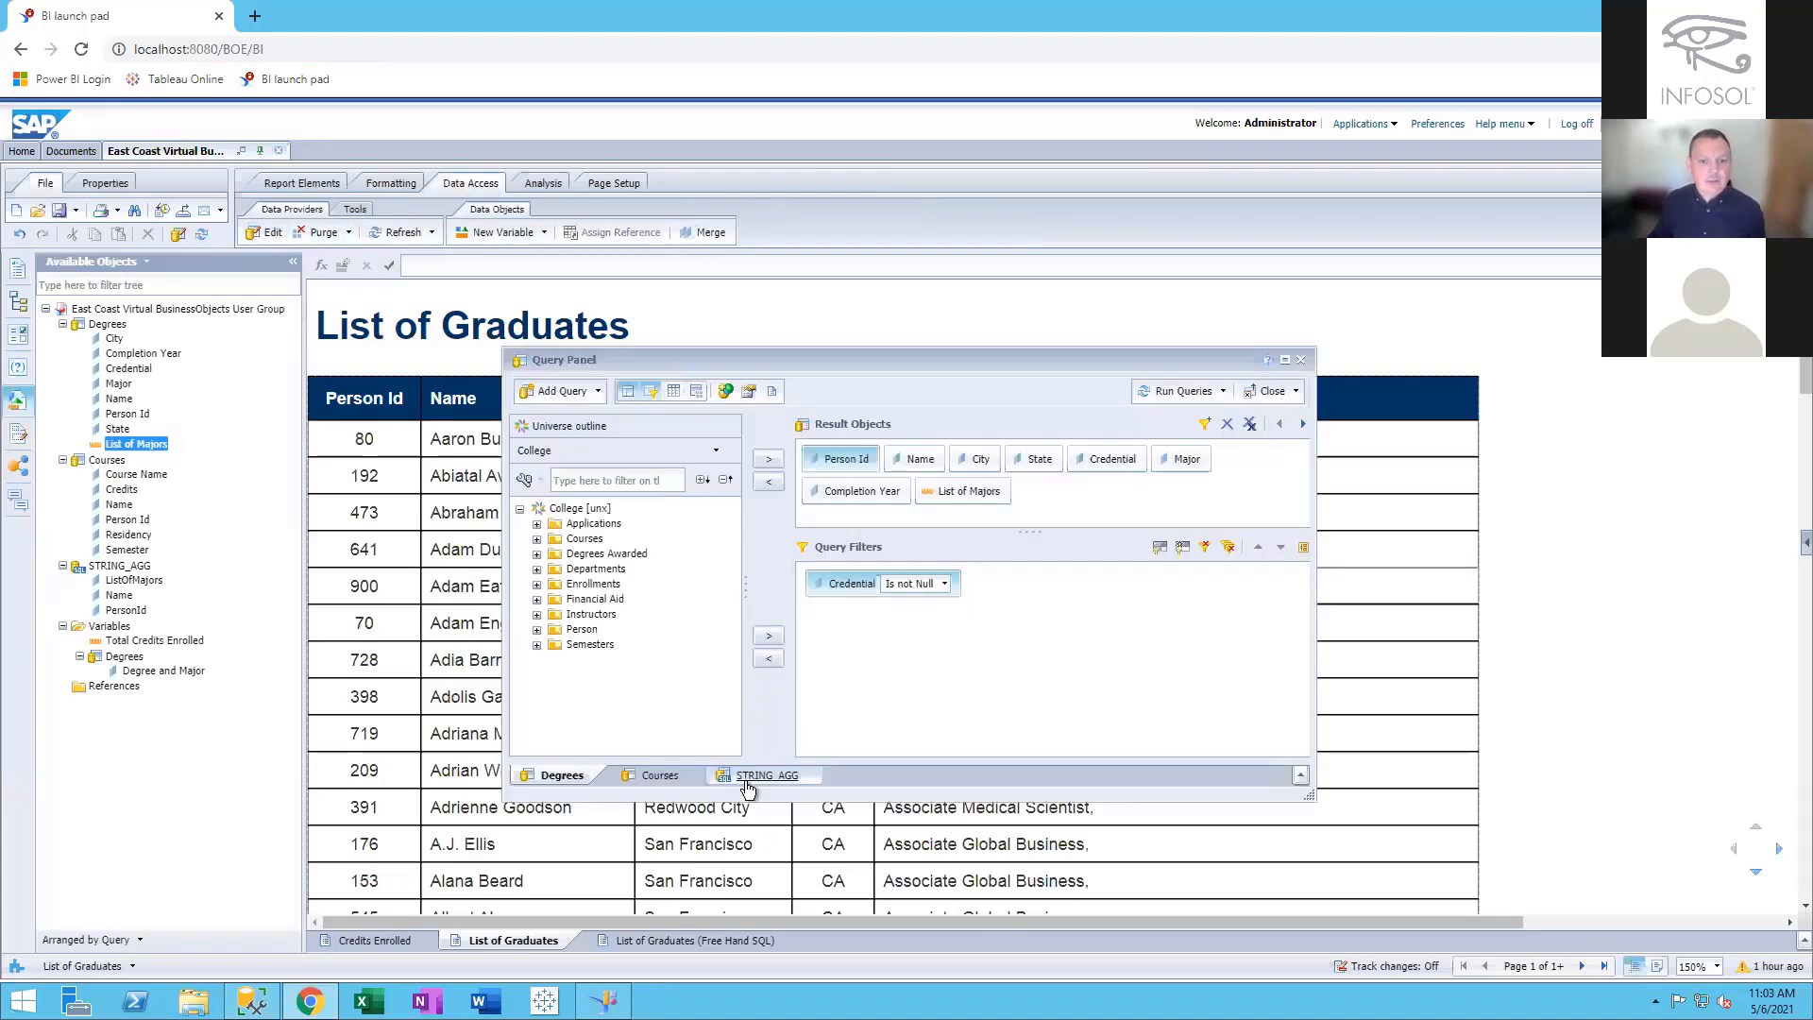
{"action": "left_click", "coordinate": [766, 775]}
{"action": "left_click_drag", "start_coordinate": [1312, 795], "coordinate": [1530, 909]}
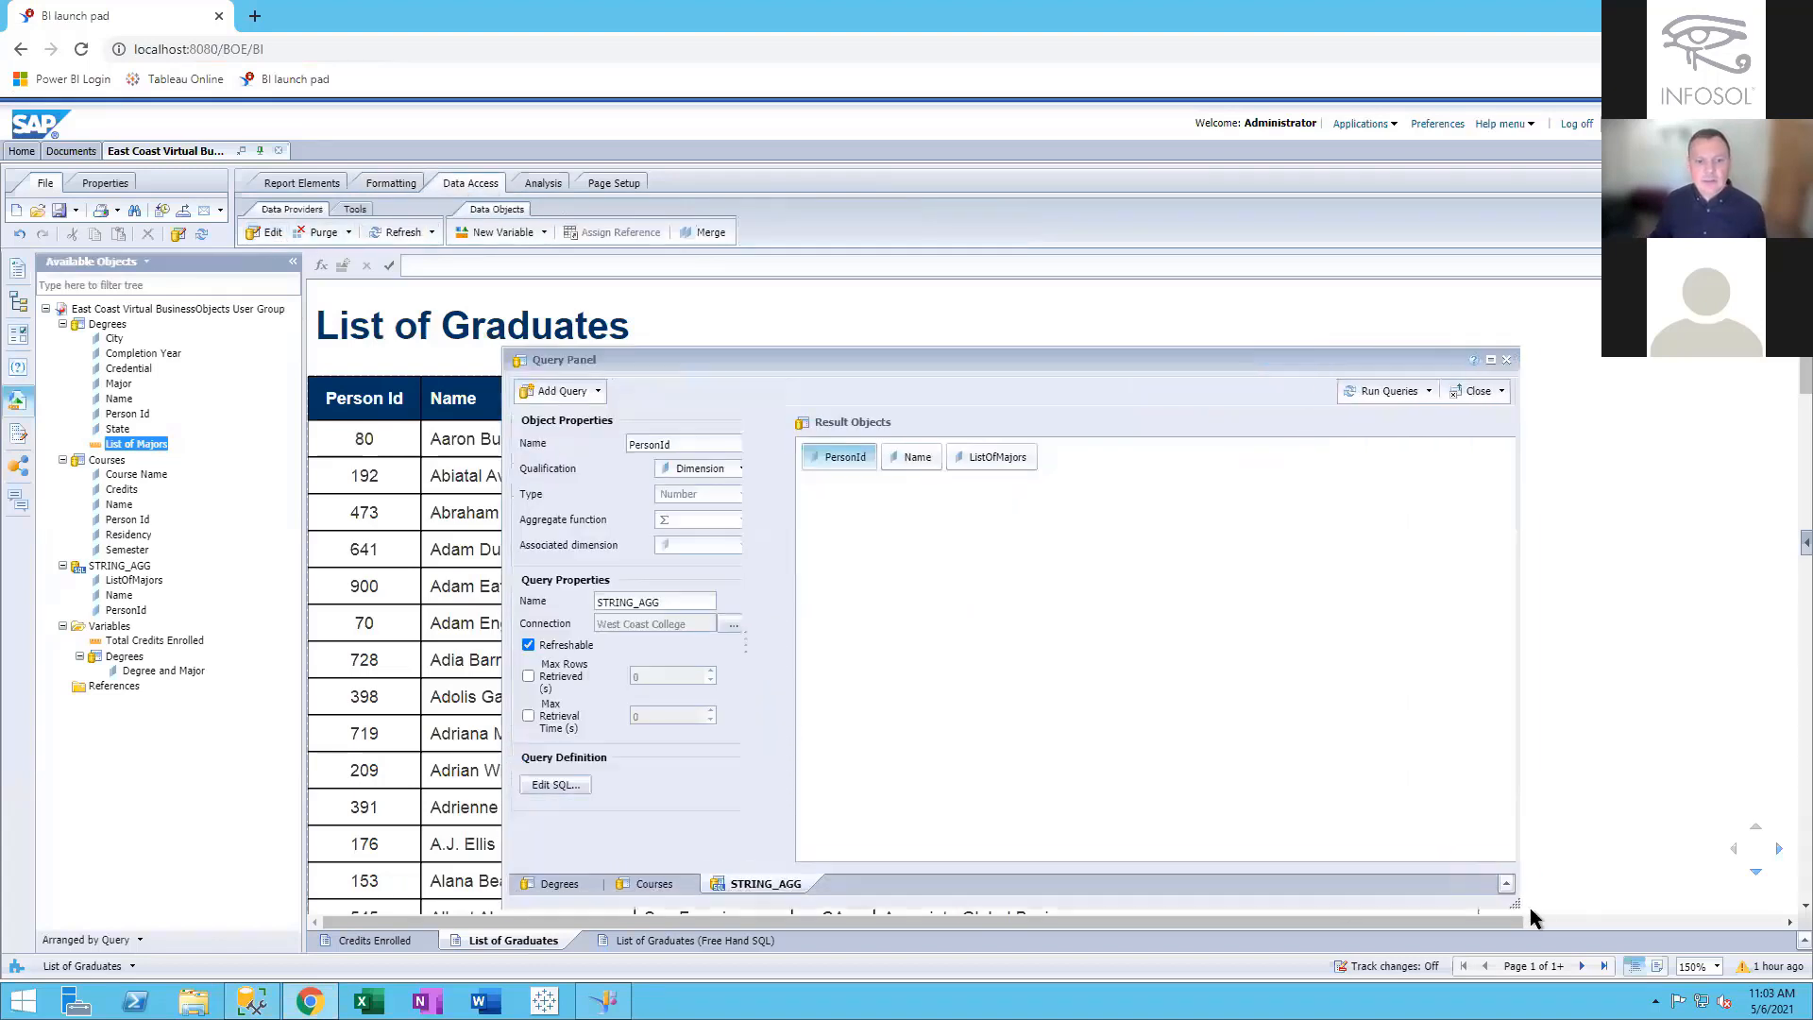
{"action": "left_click", "coordinate": [557, 785]}
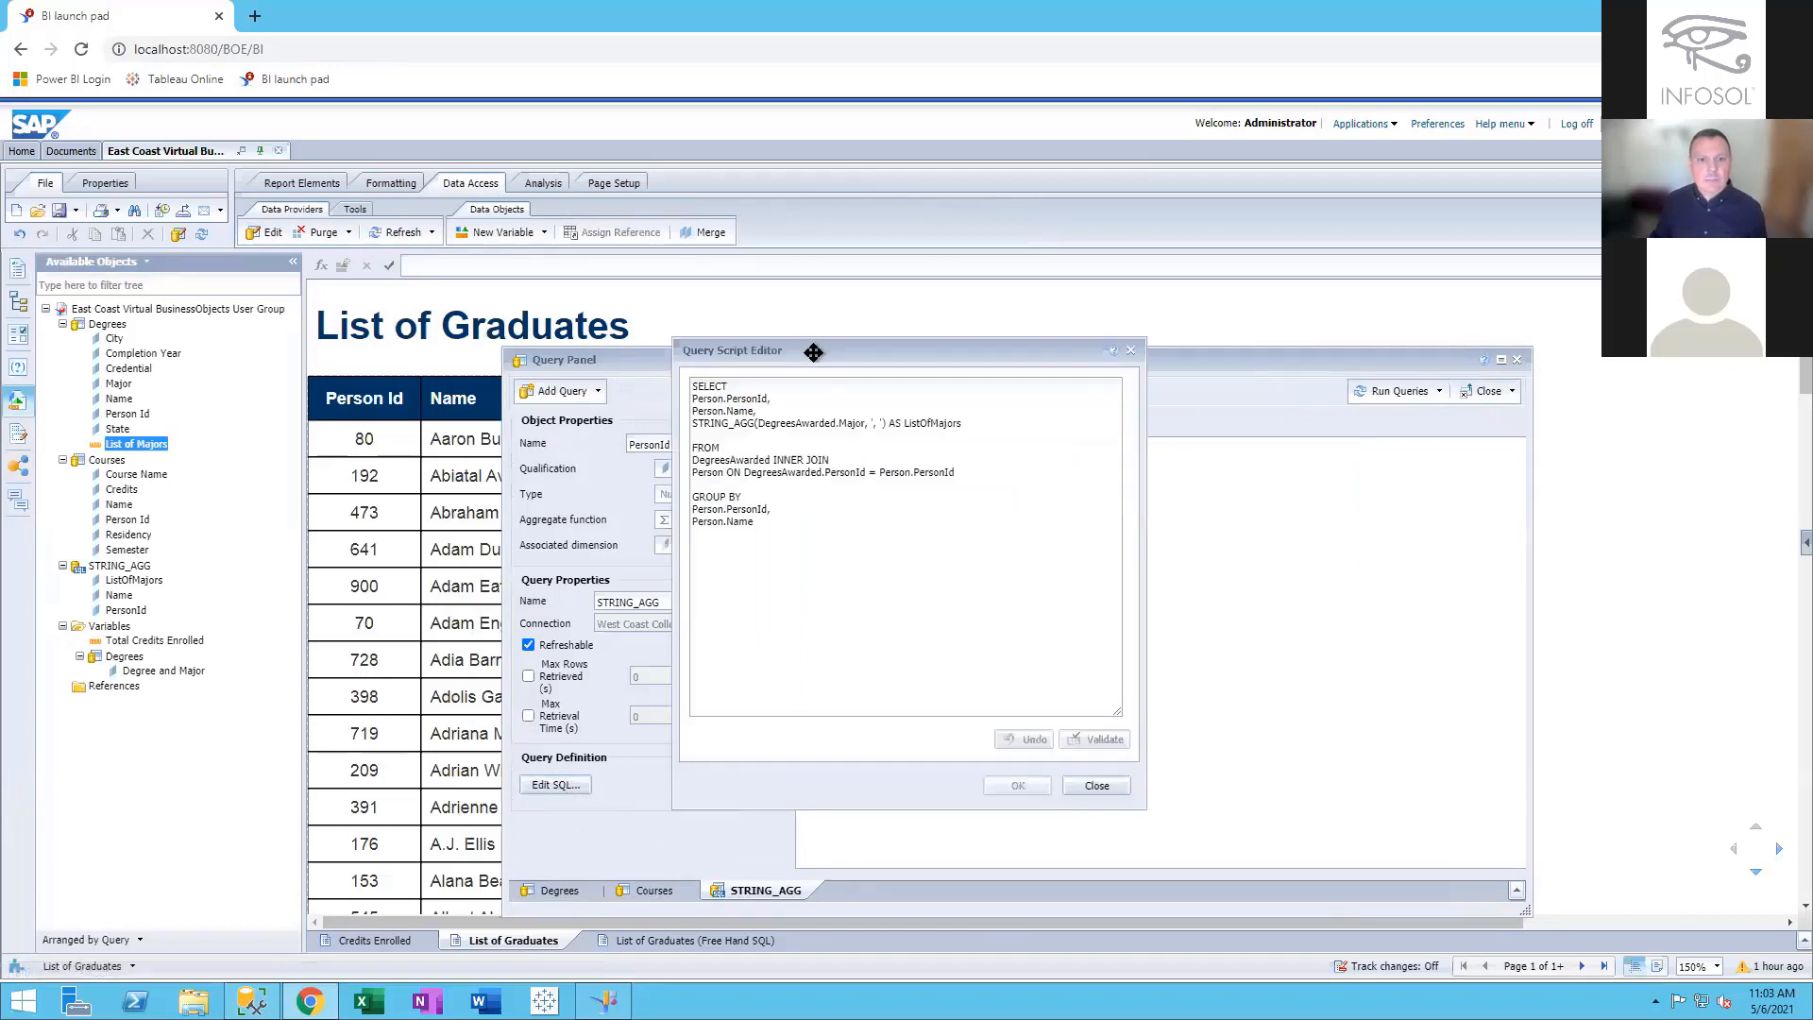
{"action": "left_click_drag", "start_coordinate": [803, 349], "coordinate": [1182, 443]}
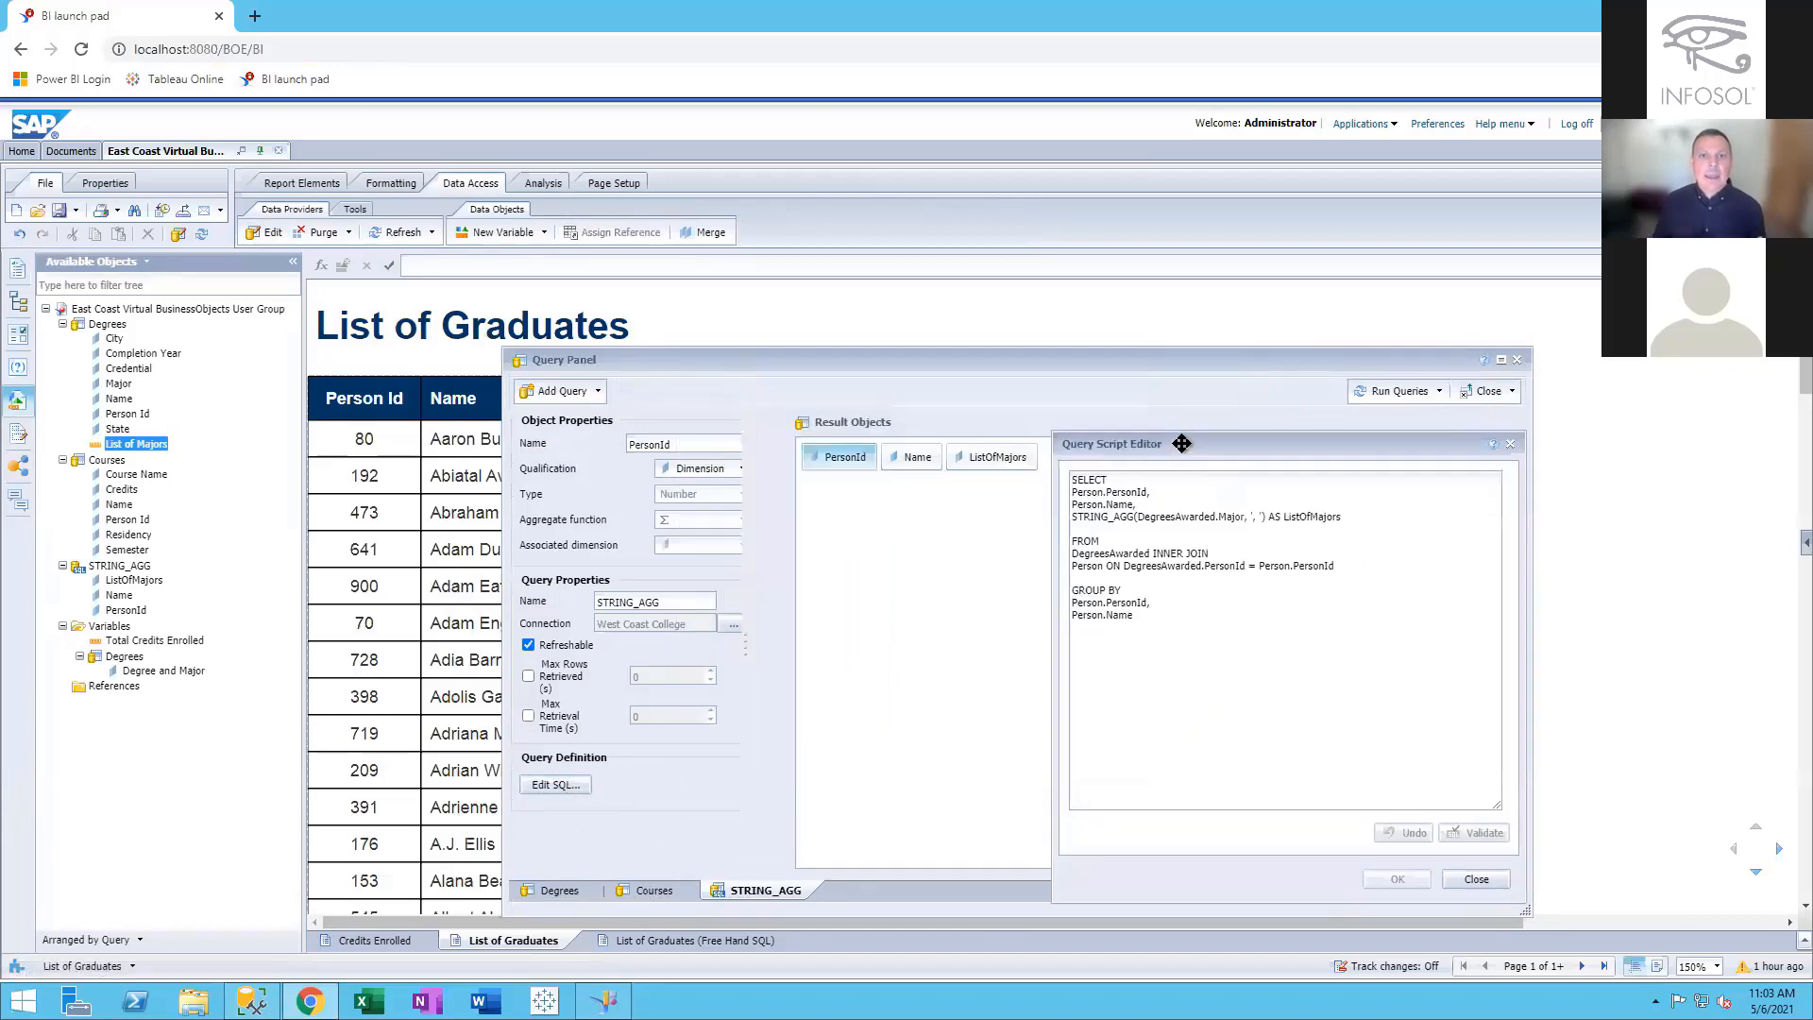
{"action": "left_click", "coordinate": [1476, 879]}
{"action": "left_click", "coordinate": [1516, 361]}
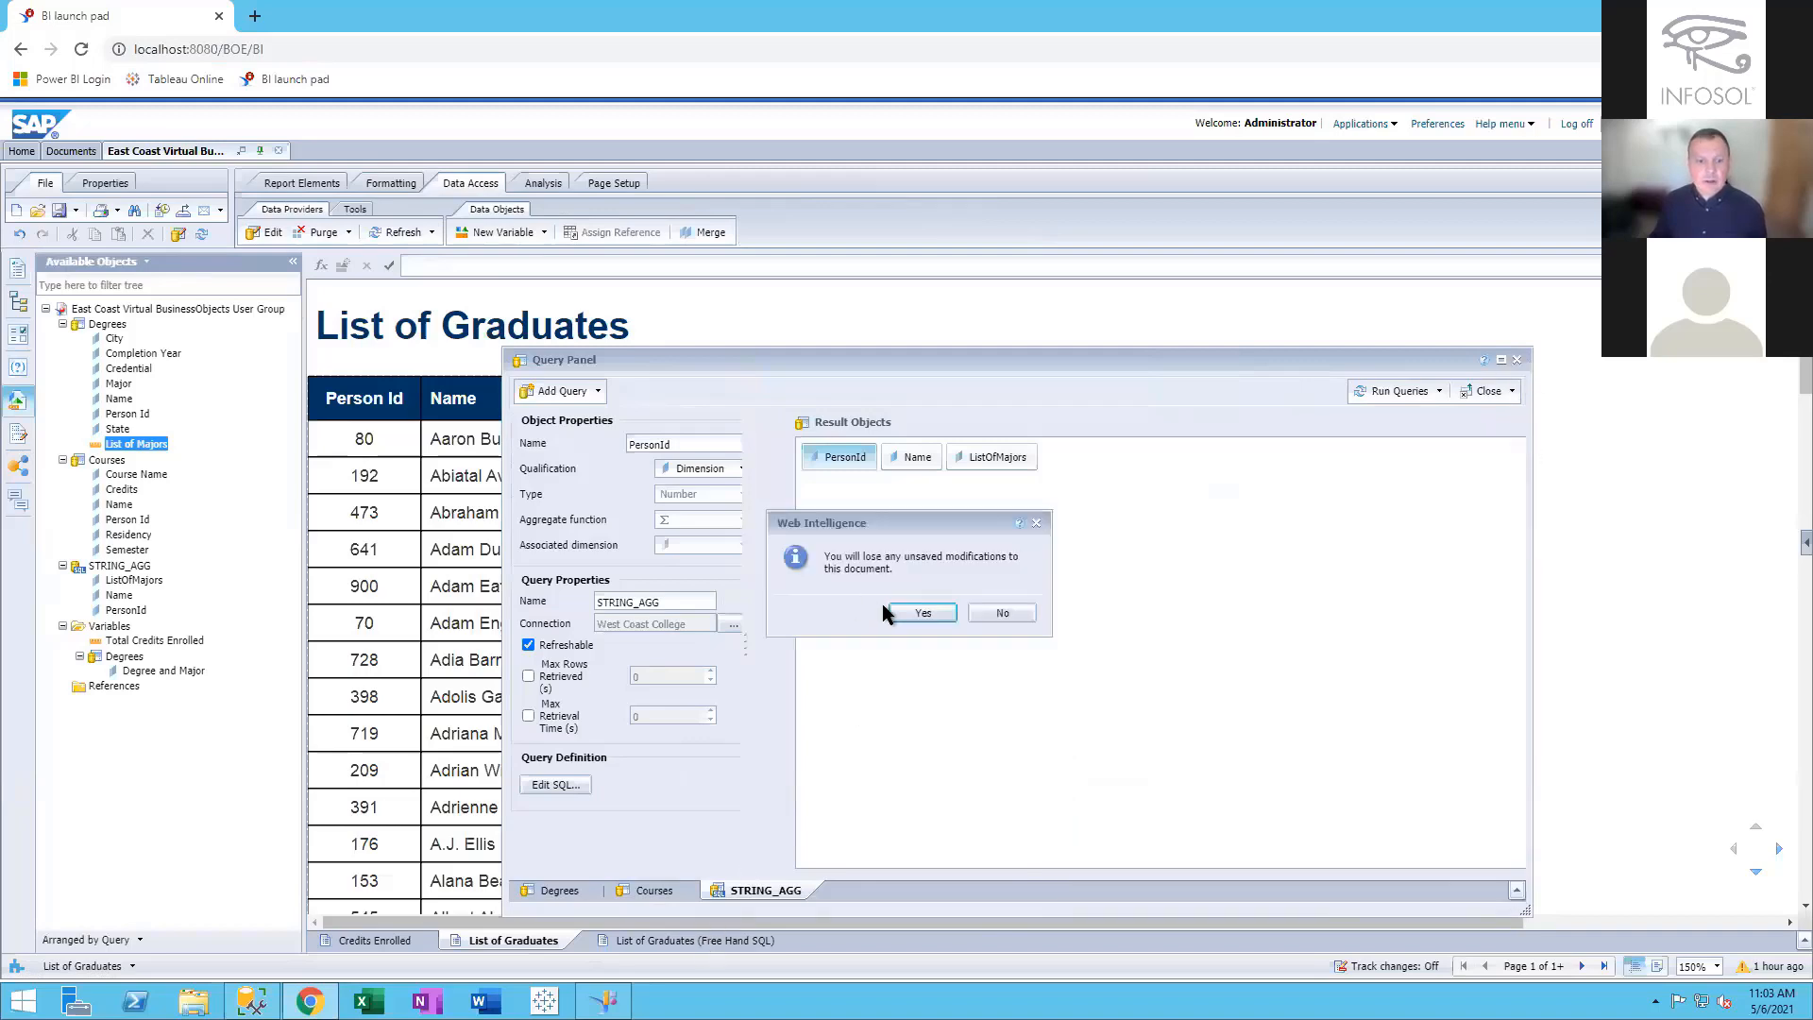
{"action": "left_click", "coordinate": [904, 613]}
Display the List of Graduates (Free Hand SQL) report and set its zoom to 150%
{"action": "left_click", "coordinate": [694, 941]}
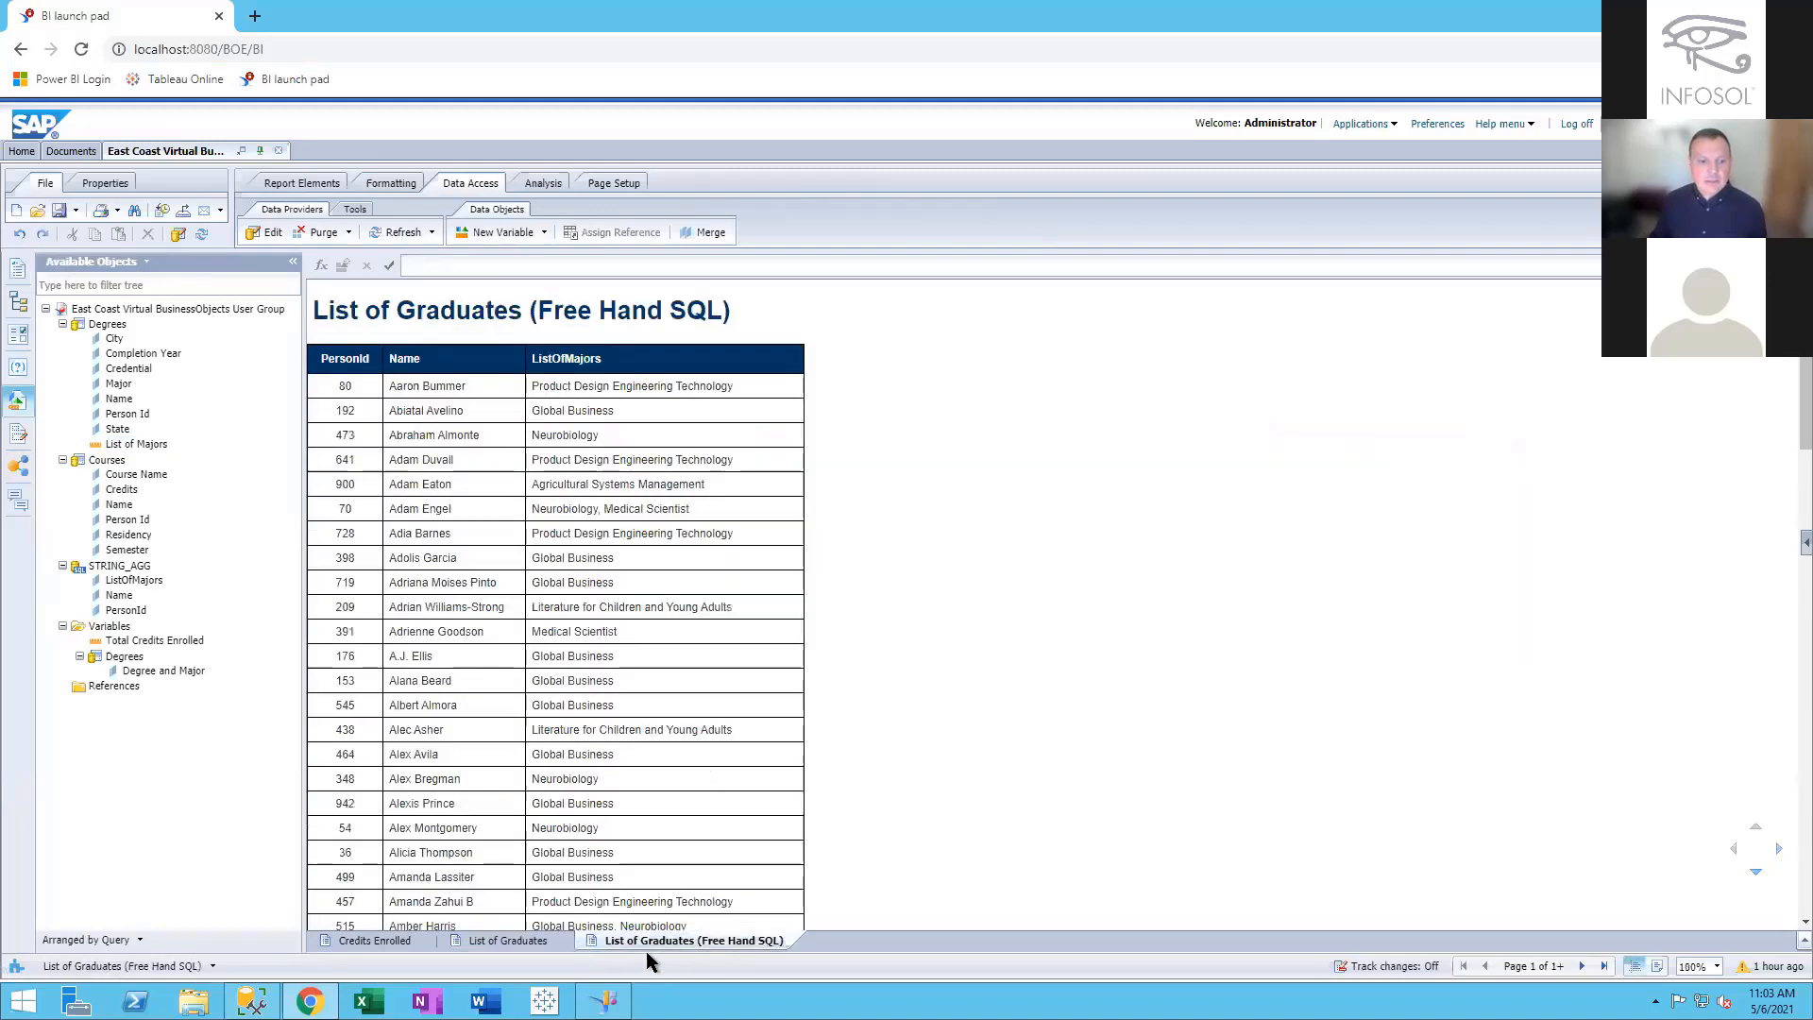
{"action": "left_click", "coordinate": [1717, 967]}
{"action": "left_click", "coordinate": [1705, 913]}
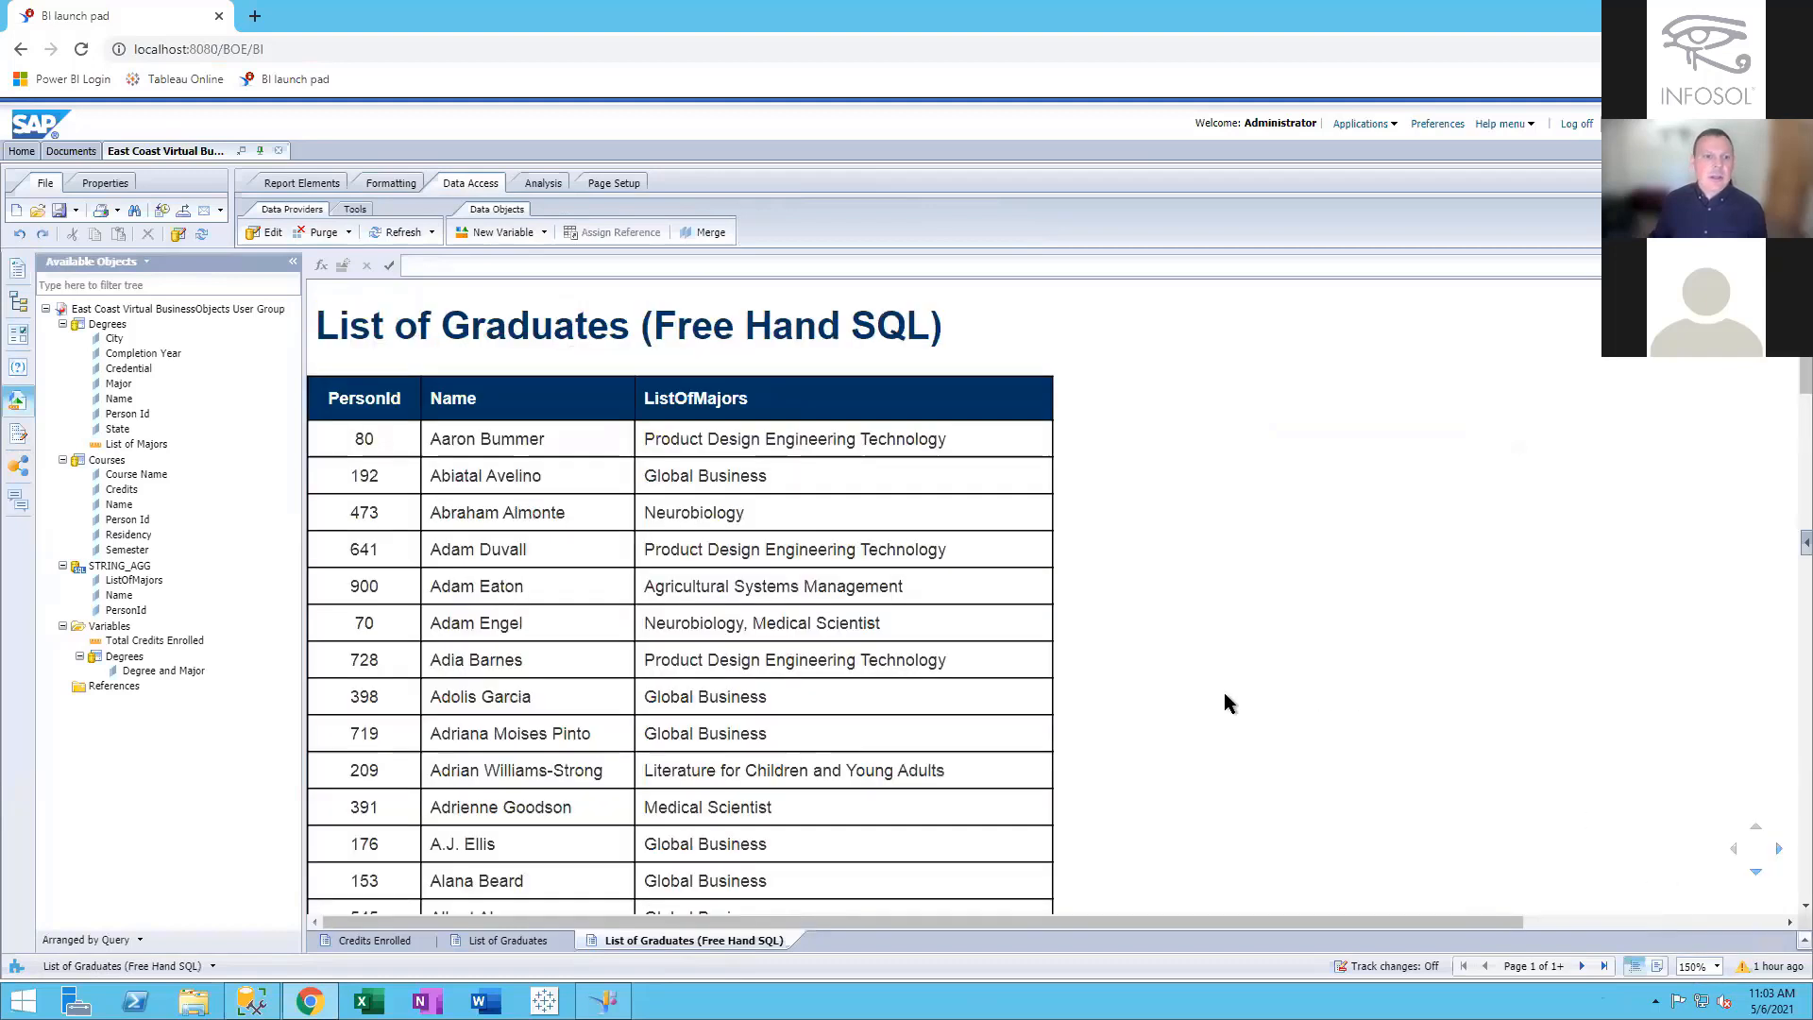
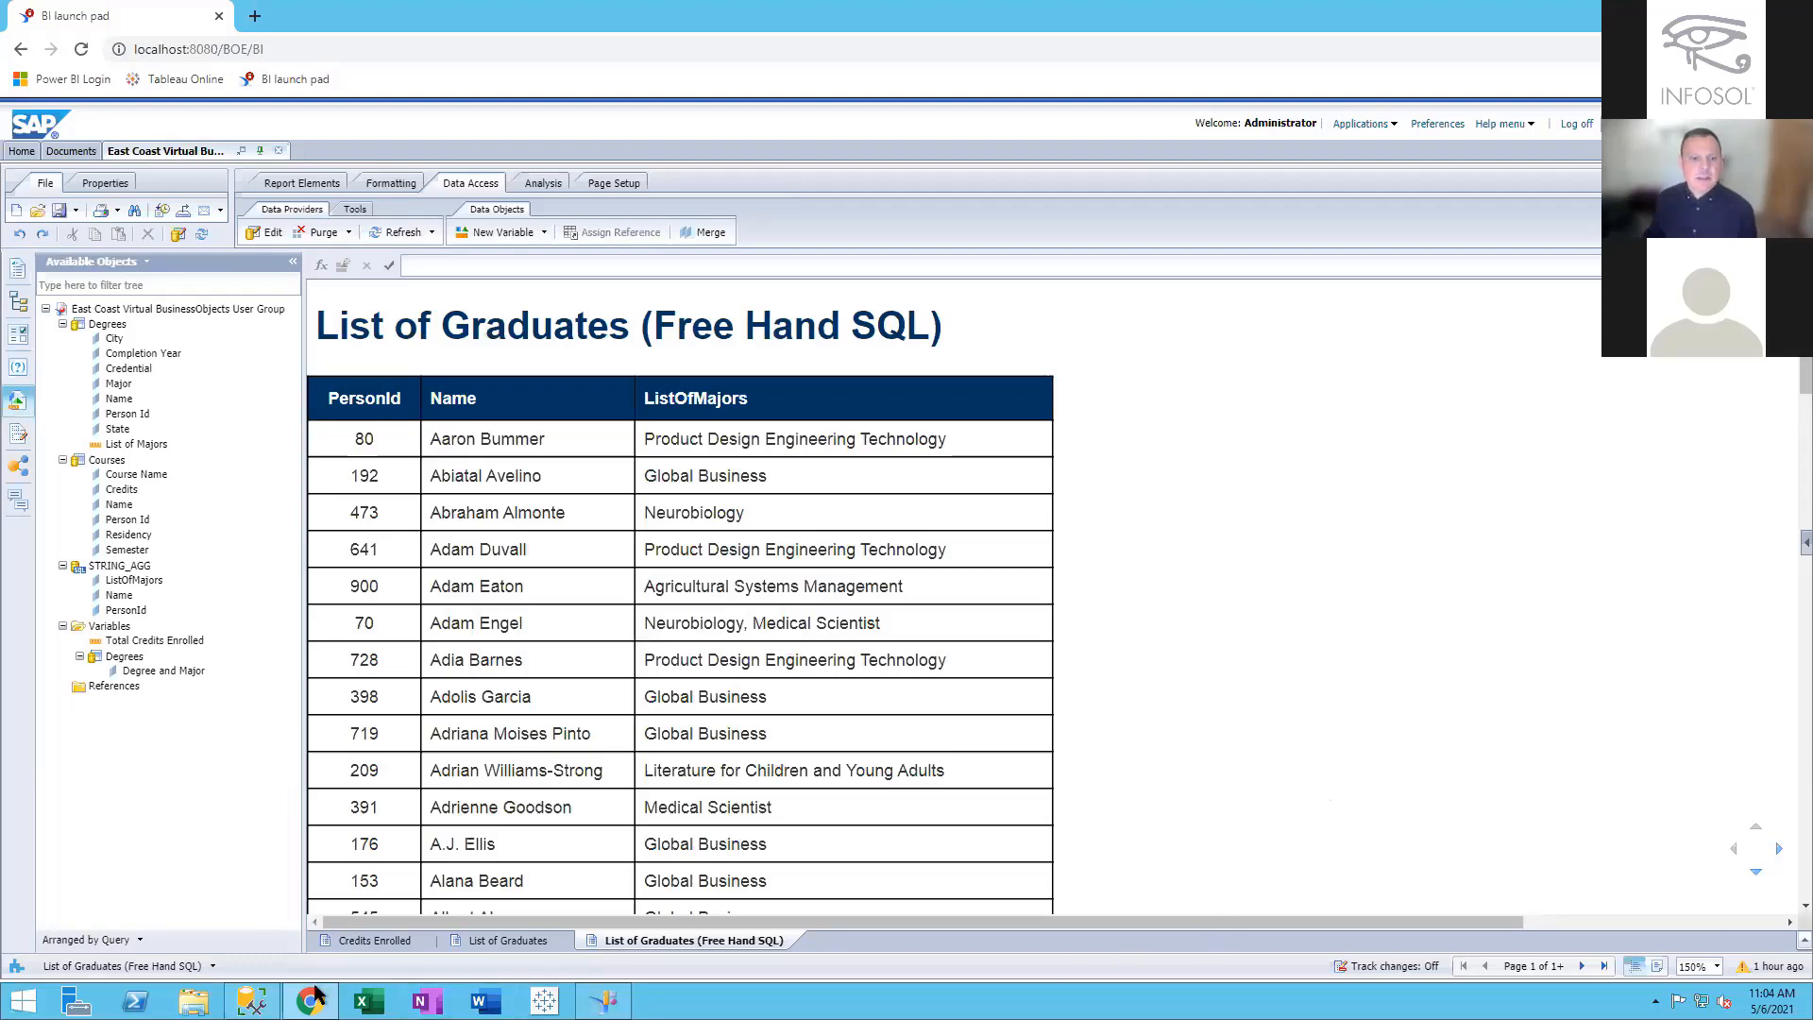
Switch to Information Design Tool and examine the List of Majors measure's SELECT expression combining Credential and Major
{"action": "left_click", "coordinate": [604, 1001]}
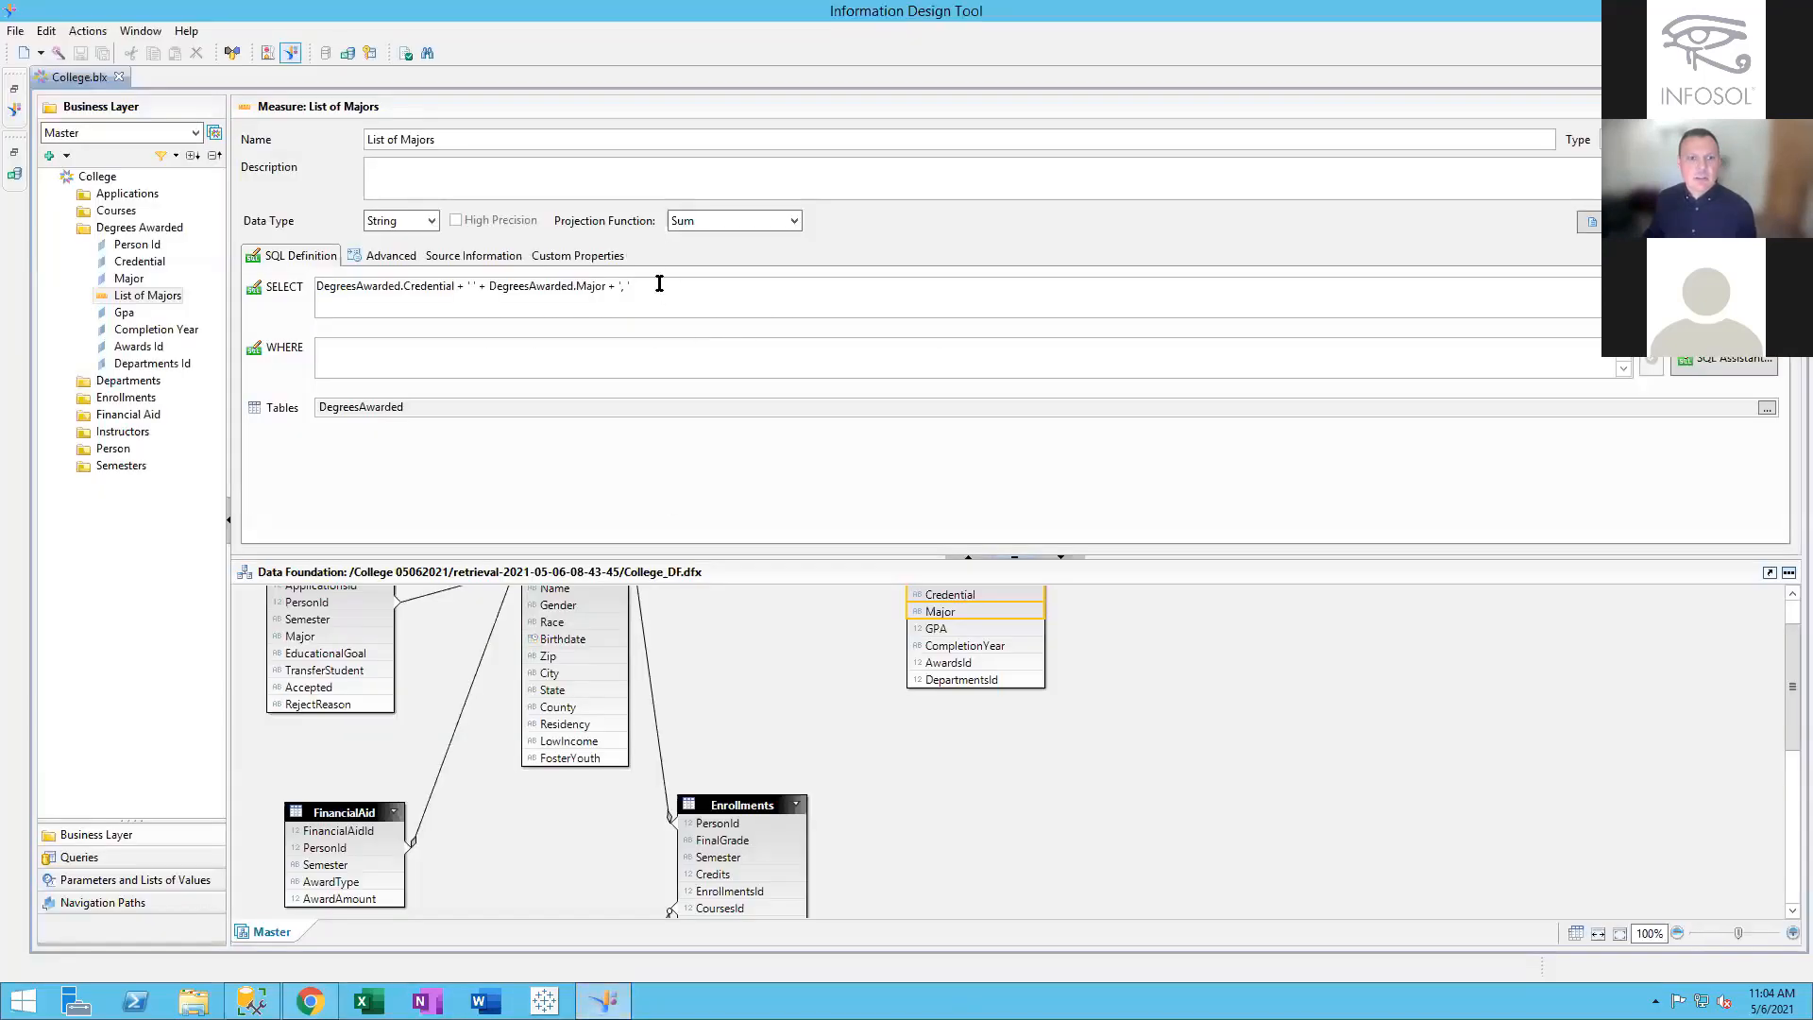
{"action": "left_click_drag", "start_coordinate": [651, 286], "coordinate": [298, 281]}
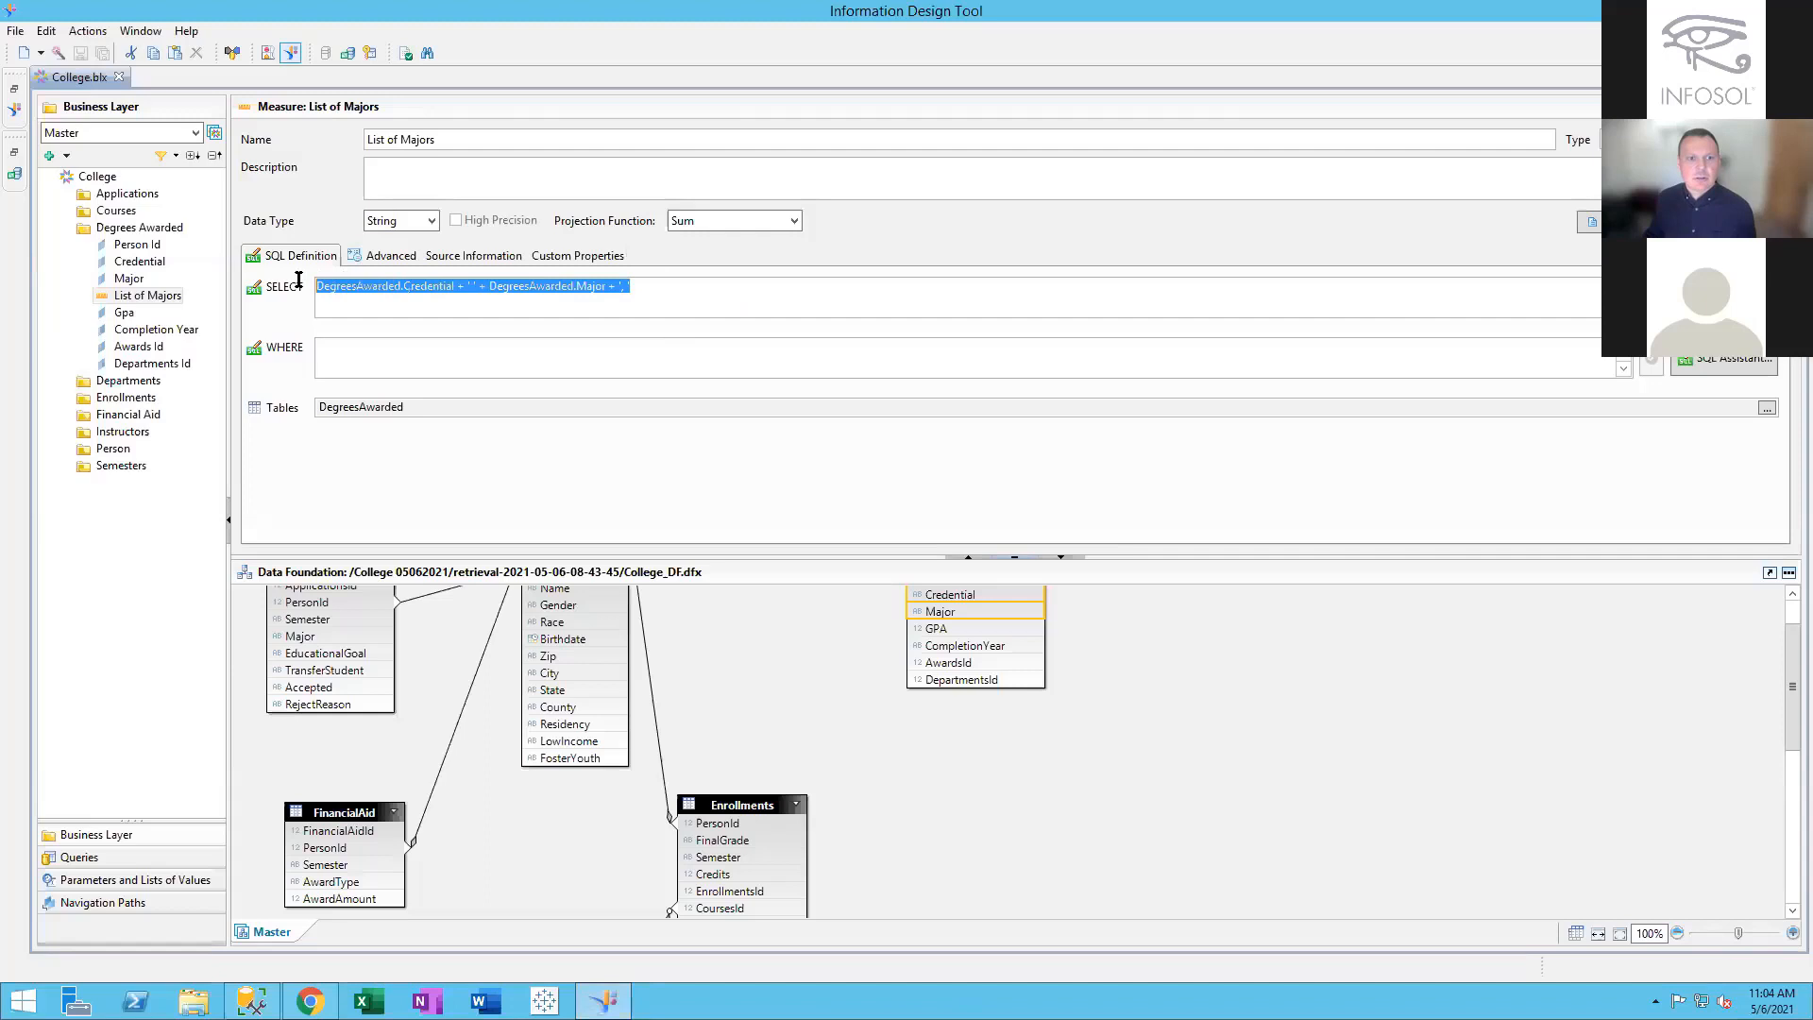
{"action": "left_click", "coordinate": [710, 298]}
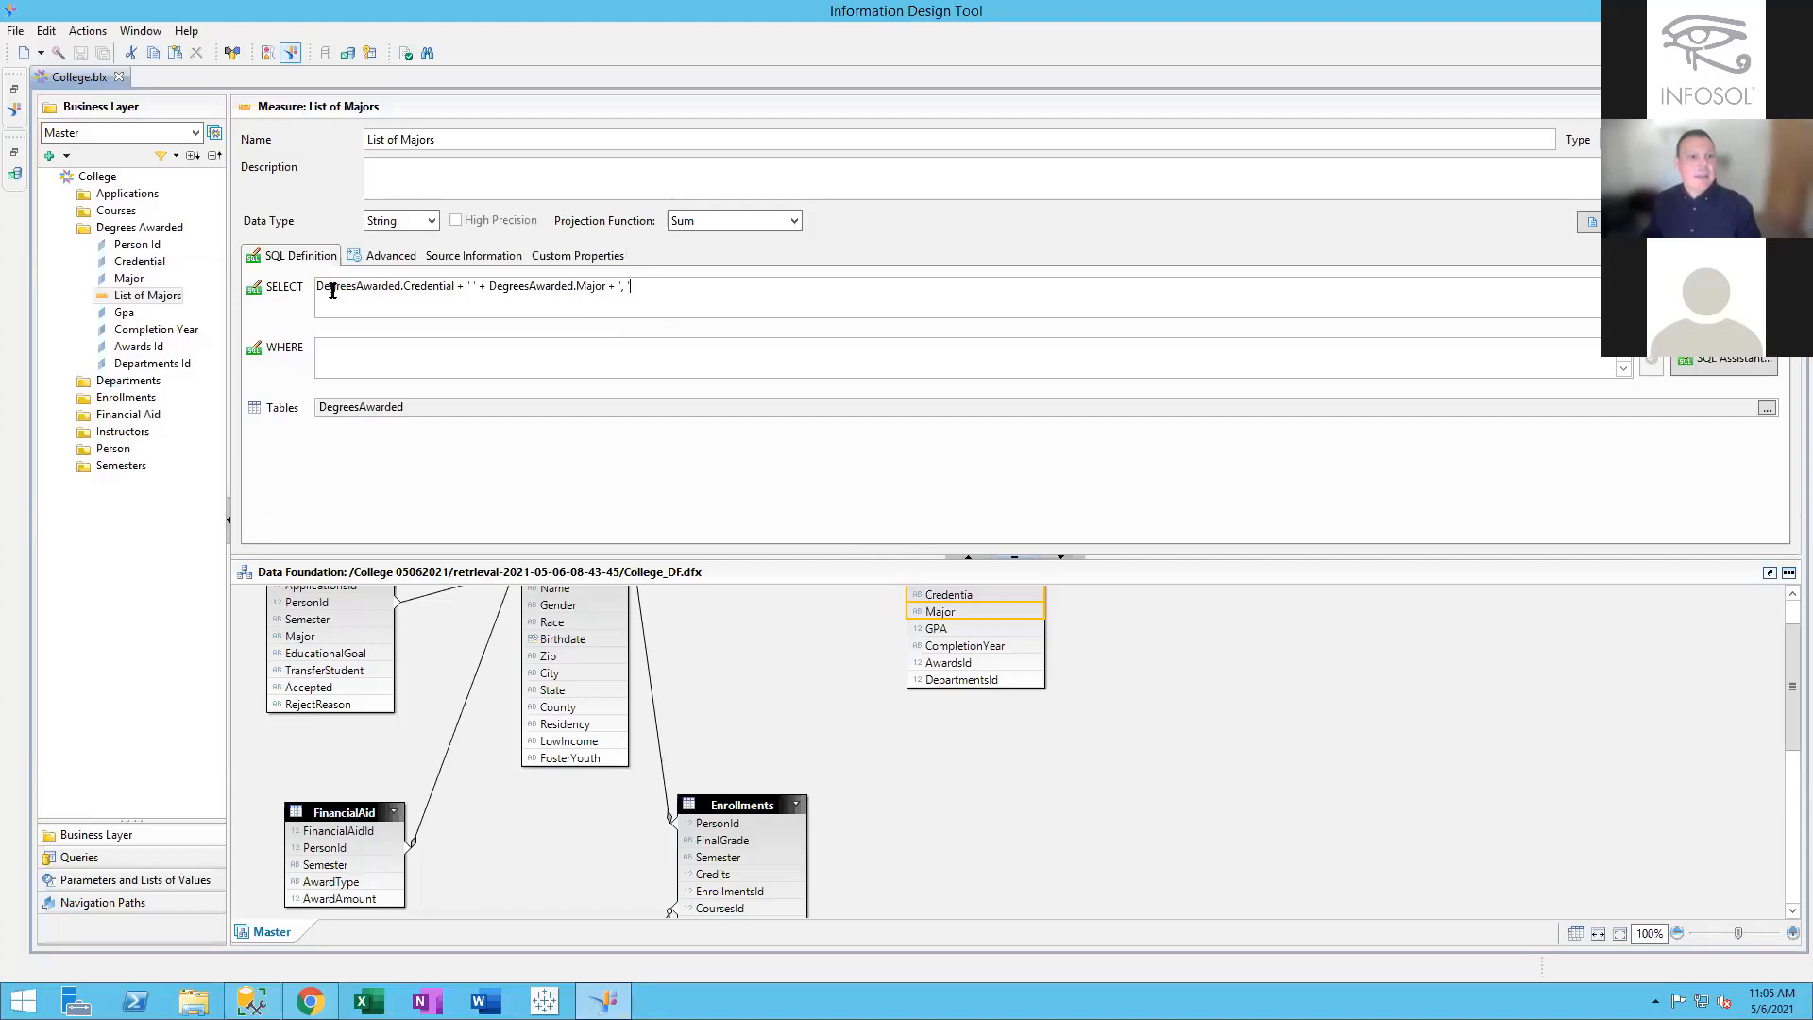
{"action": "left_click_drag", "start_coordinate": [330, 286], "coordinate": [636, 287]}
{"action": "left_click", "coordinate": [641, 286]}
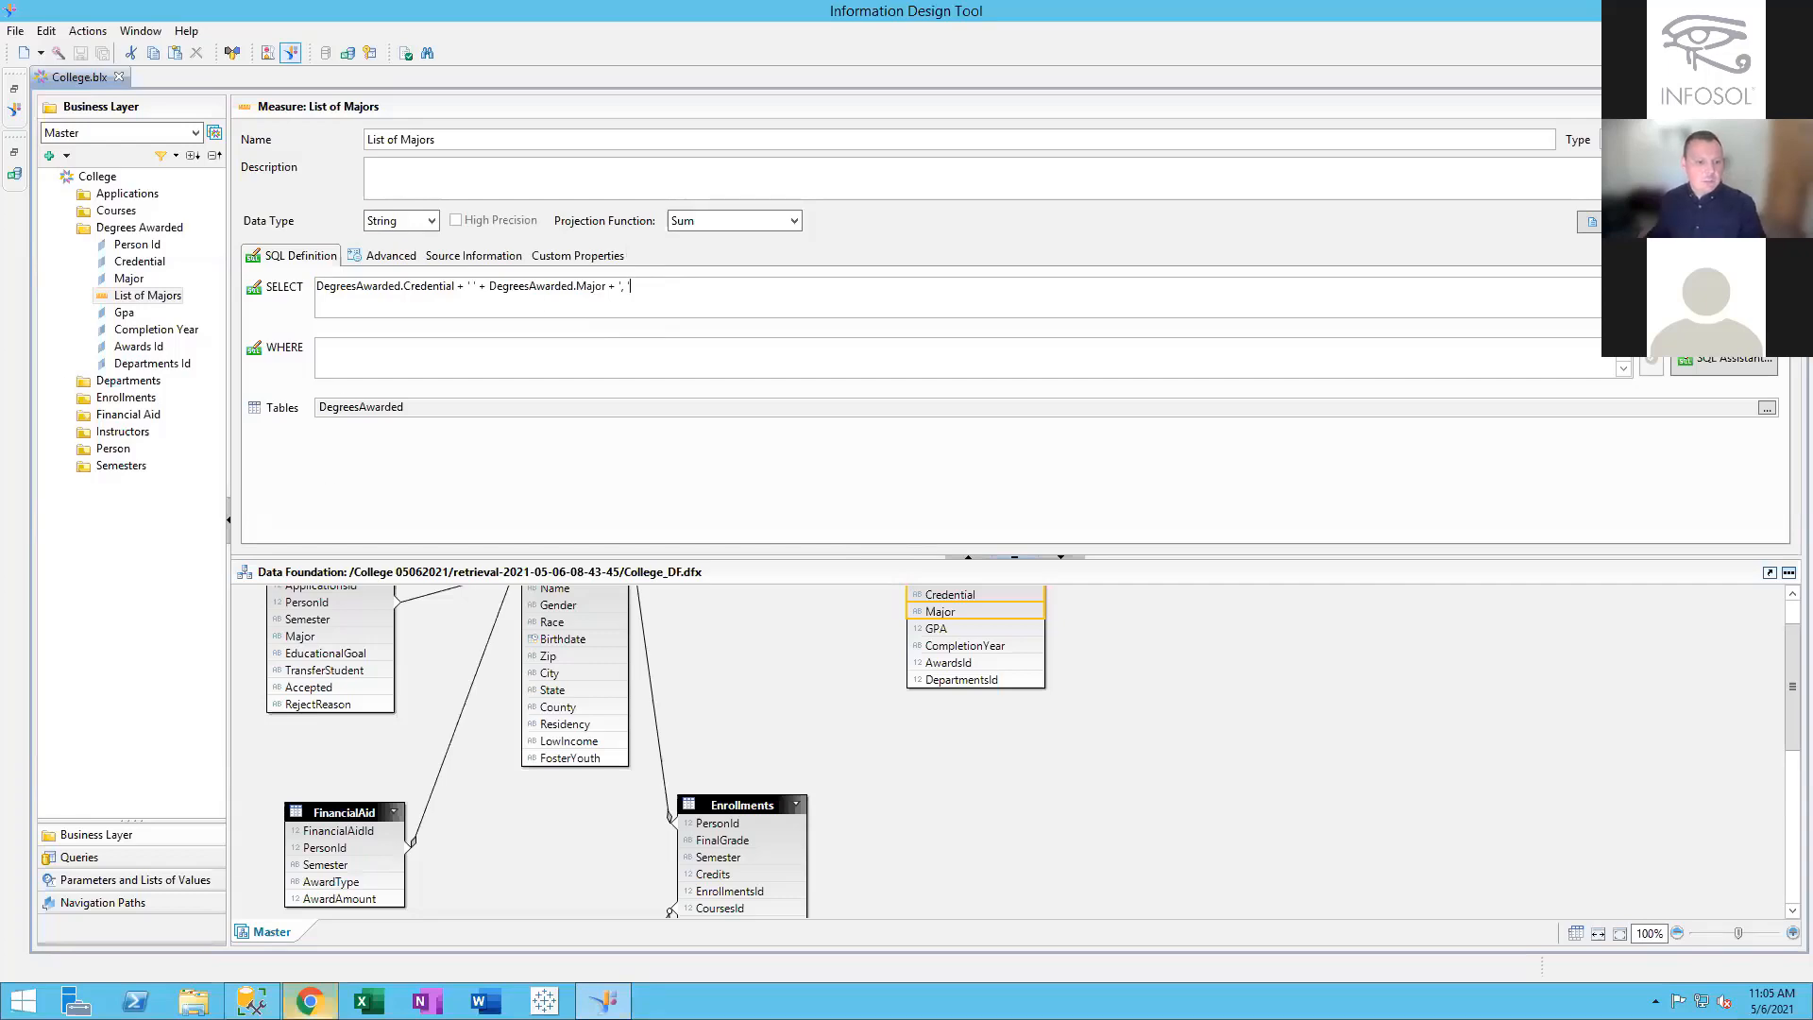
Return to the List of Graduates report in Chrome and inspect its Person Id, Name and List of Majors columns and the List of Majors measure
{"action": "left_click", "coordinate": [309, 1001]}
{"action": "left_click", "coordinate": [500, 941]}
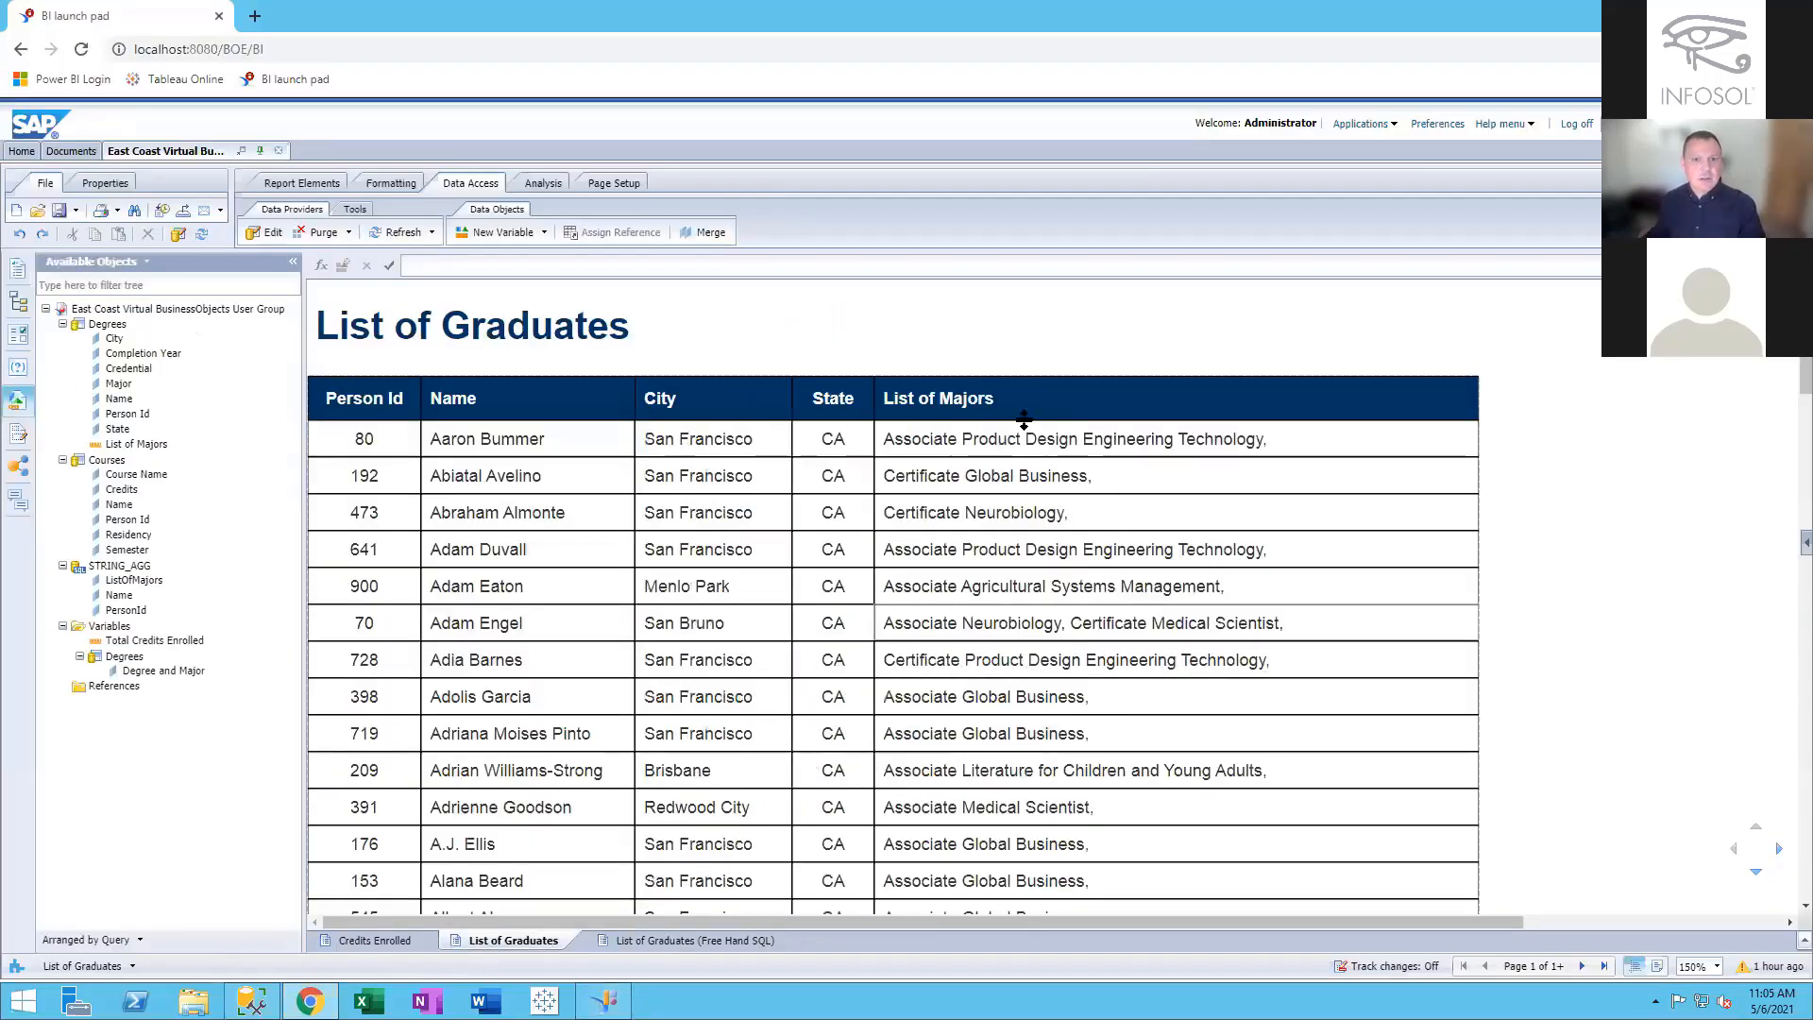
{"action": "left_click", "coordinate": [488, 440]}
{"action": "left_click", "coordinate": [376, 438]}
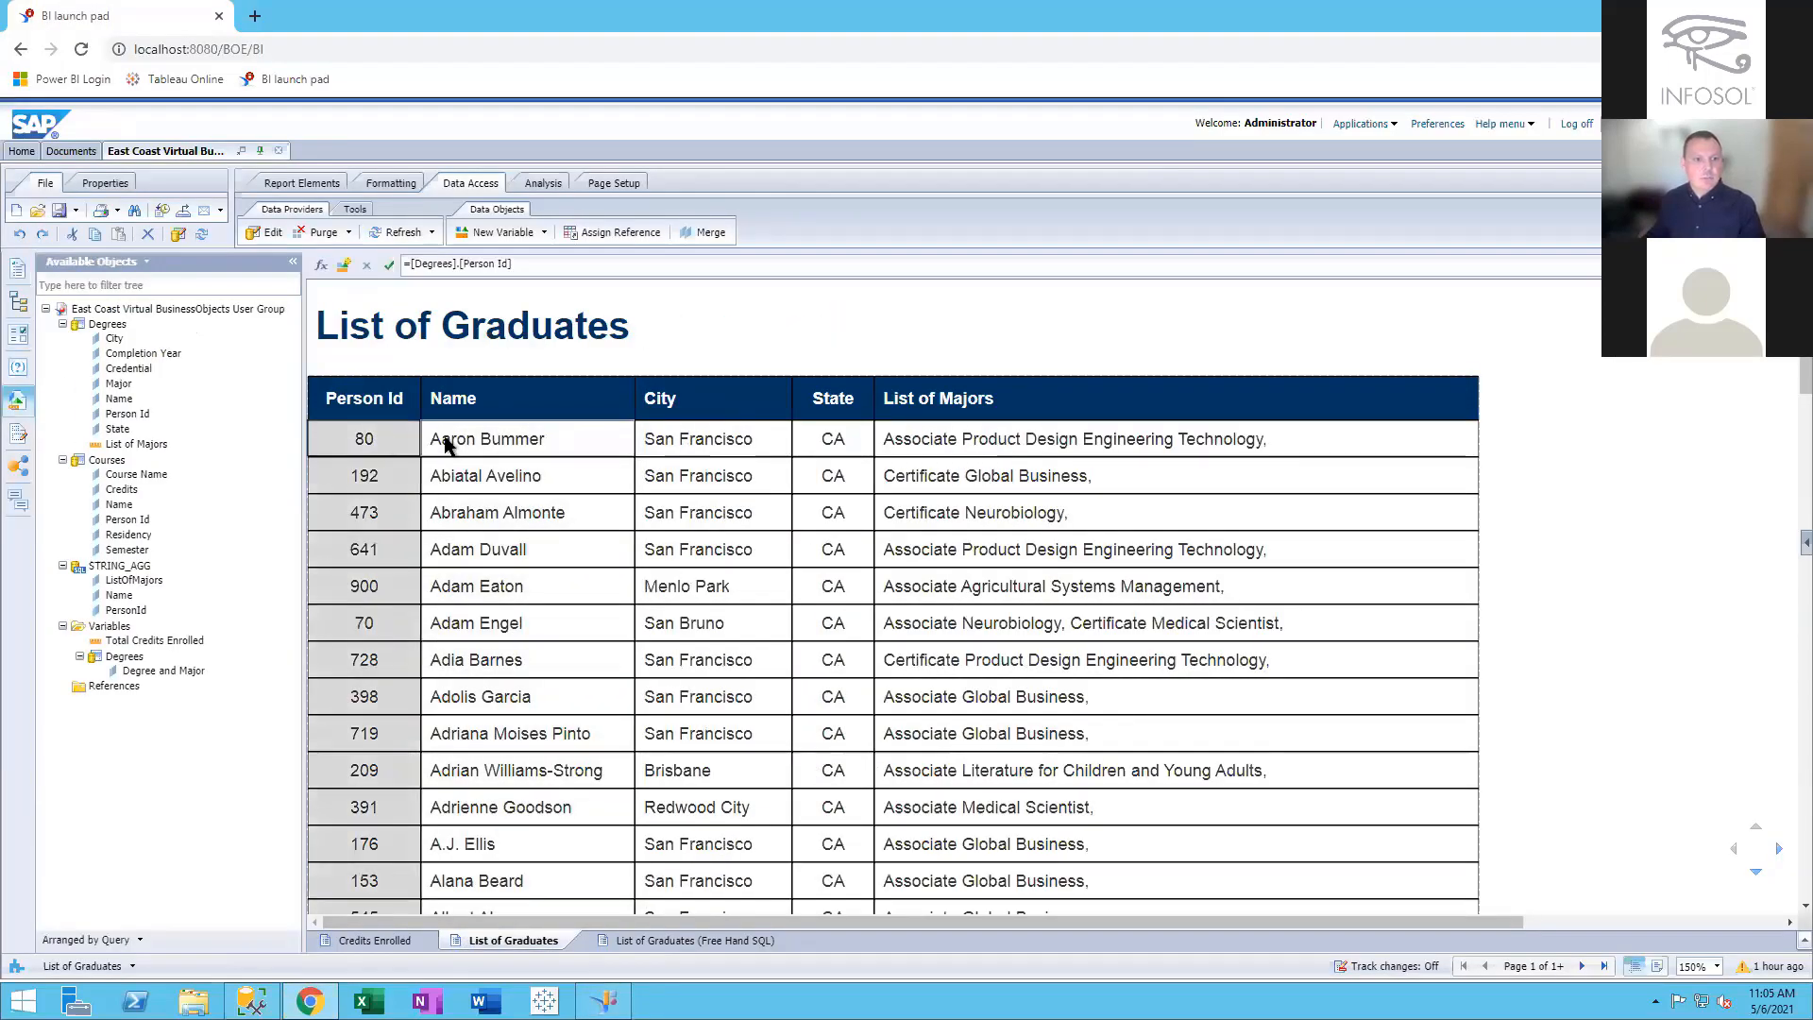
{"action": "left_click", "coordinate": [445, 440]}
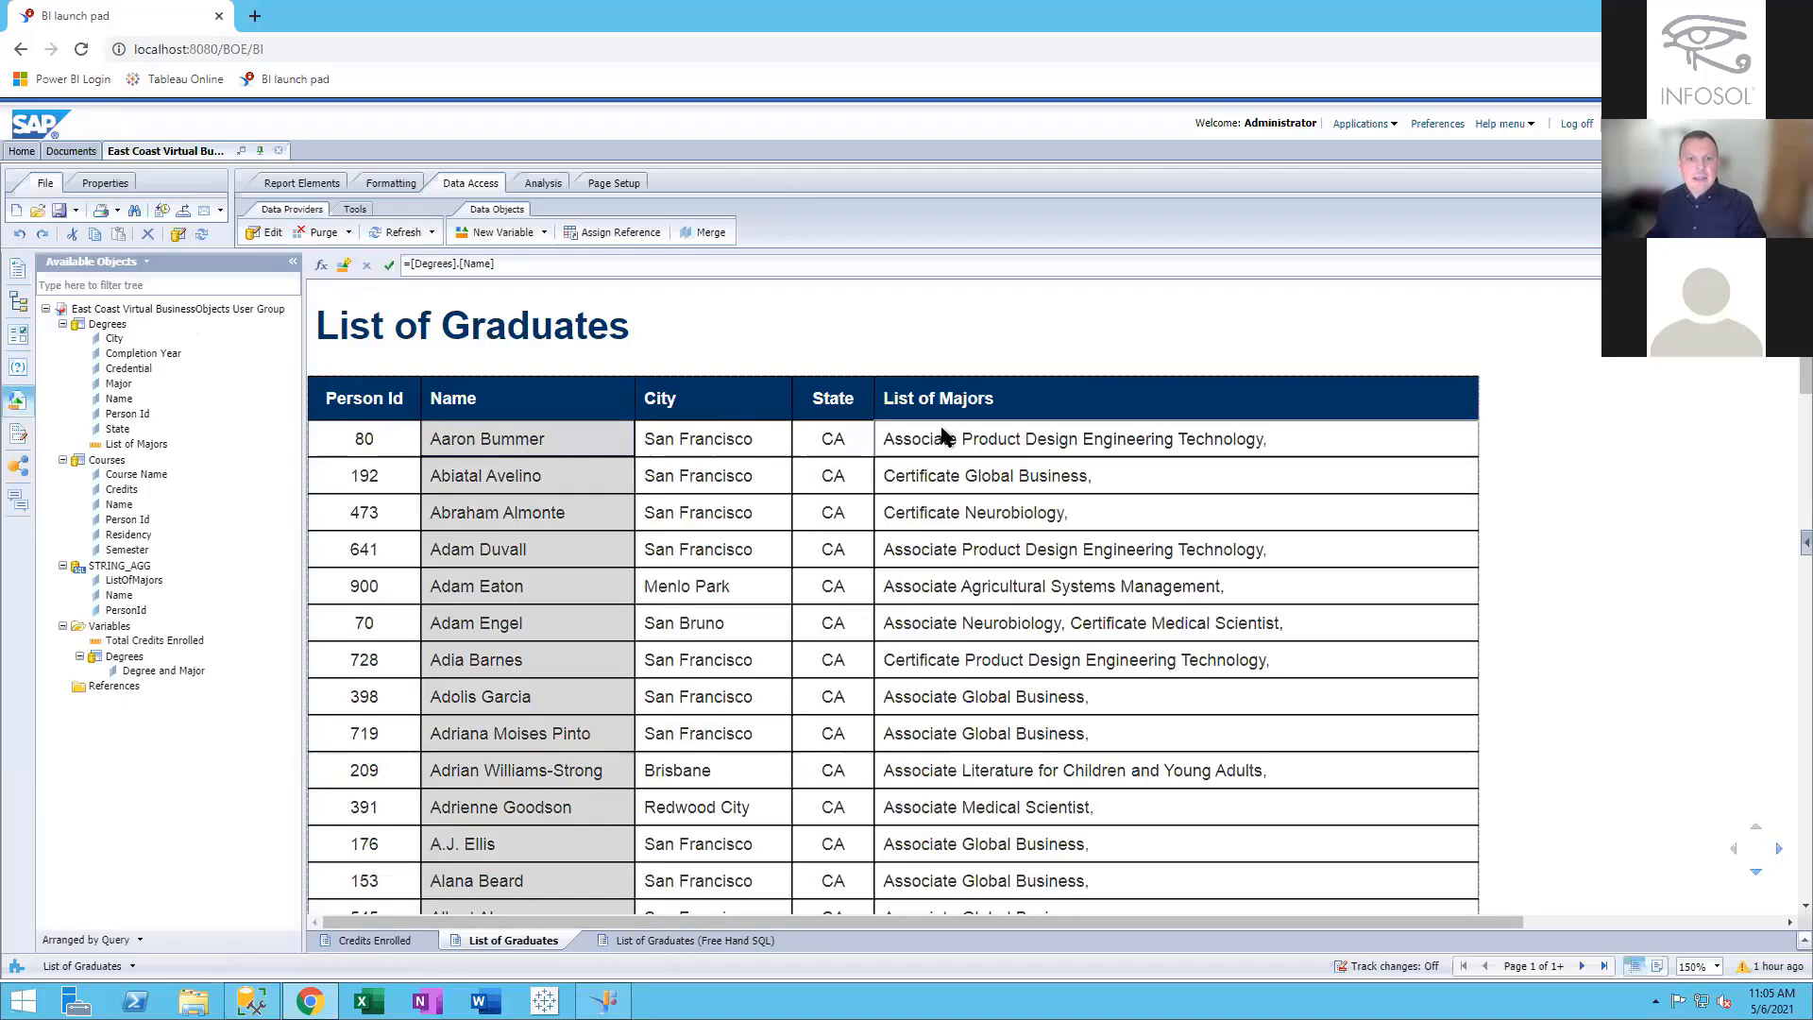
{"action": "left_click", "coordinate": [944, 436]}
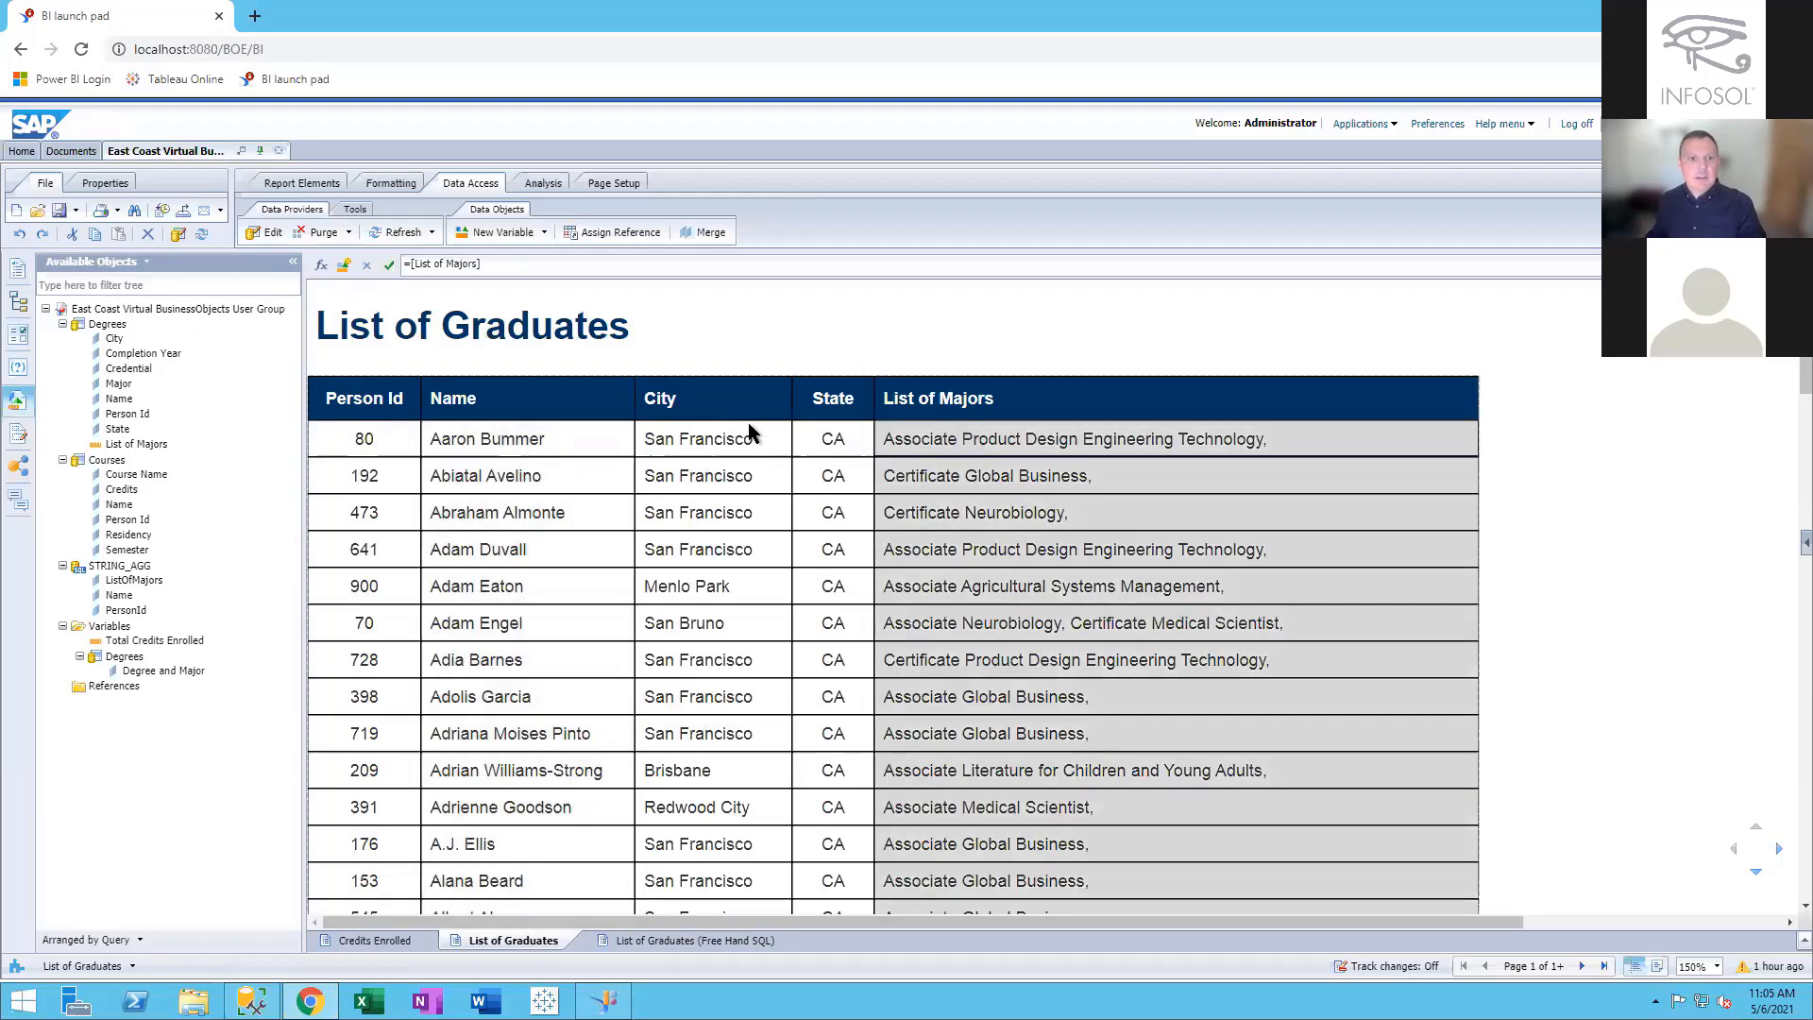
{"action": "left_click", "coordinate": [132, 444]}
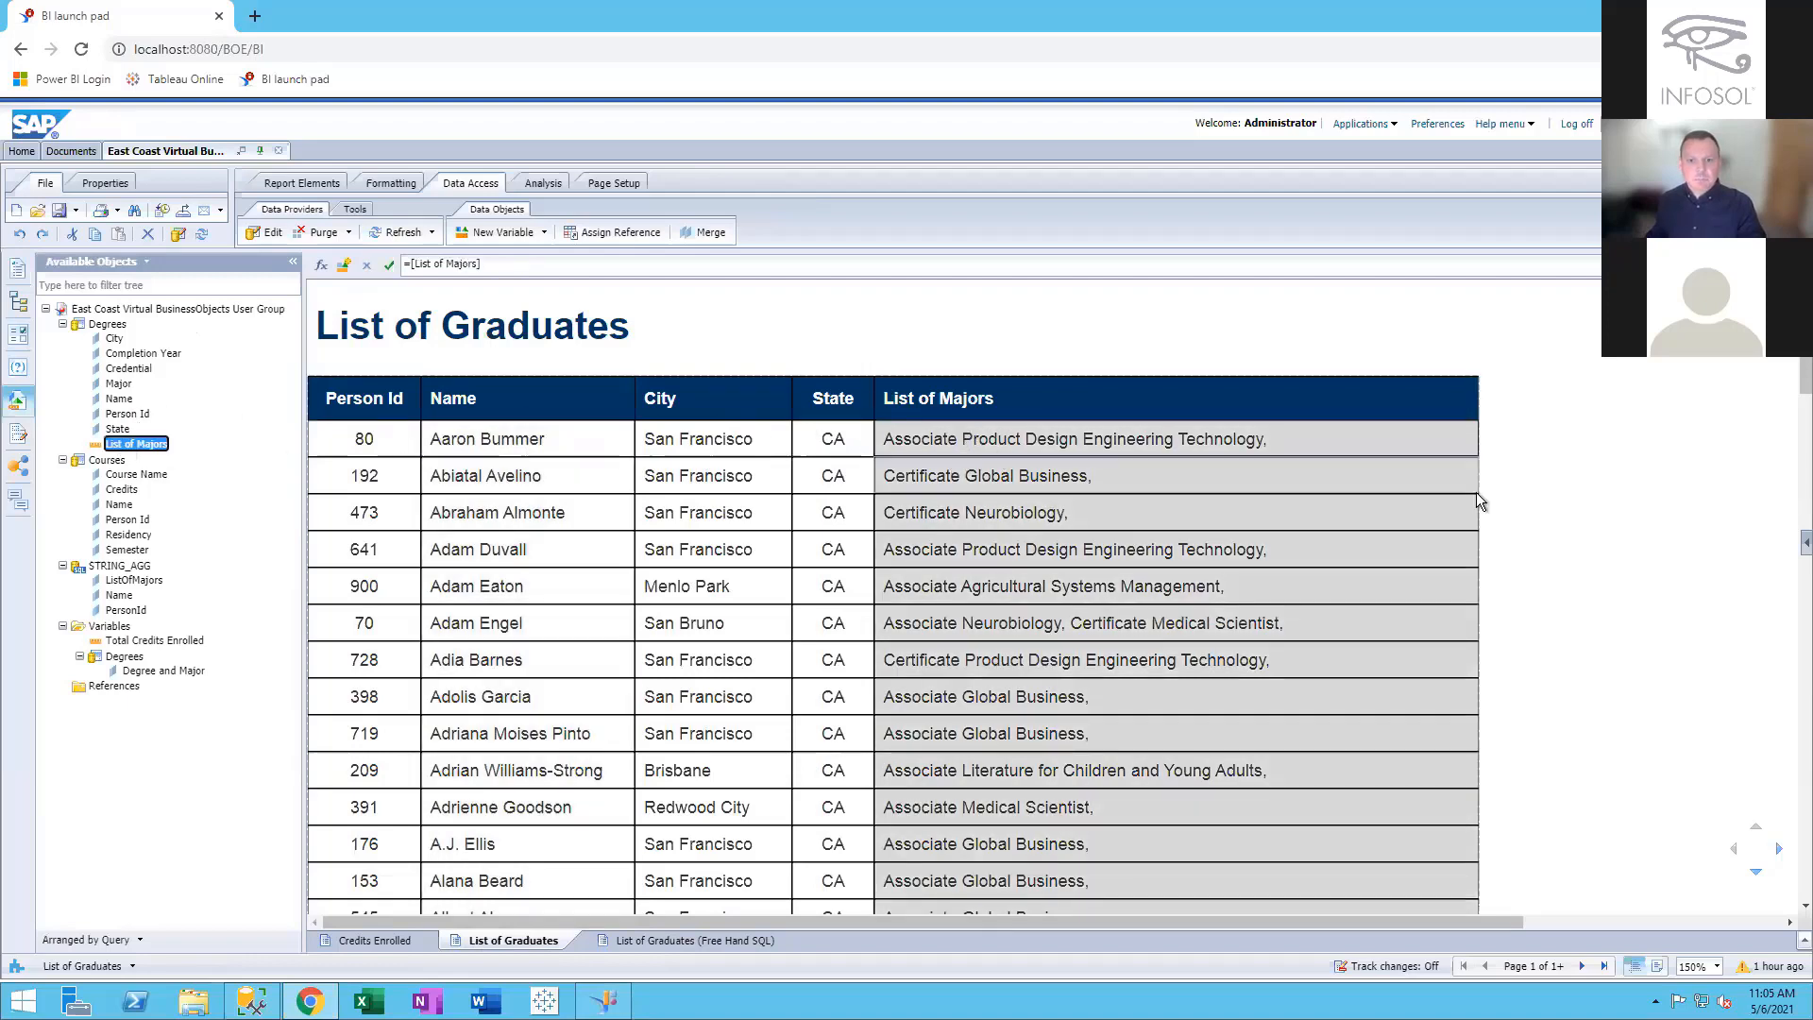
{"action": "left_click", "coordinate": [1579, 472]}
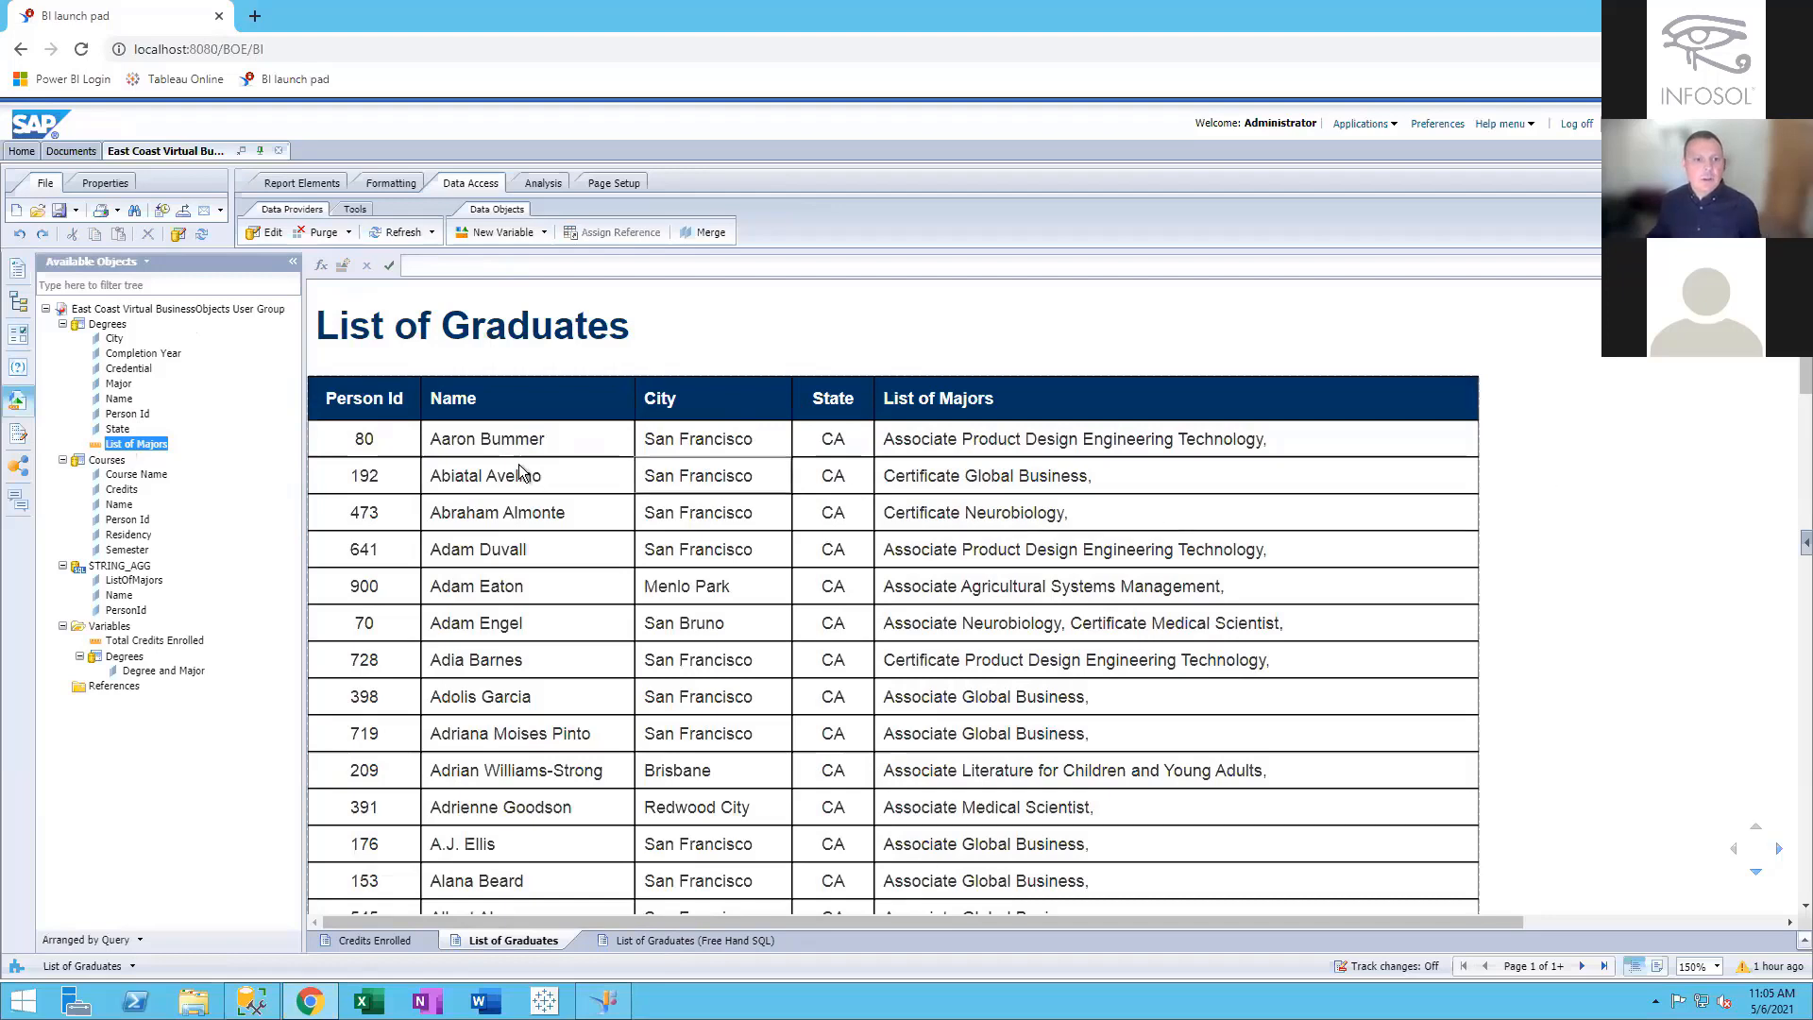
Examine how List of Majors is aggregated per graduate across the Person Id, Name, City and State dimensions in further rows
{"action": "left_click", "coordinate": [464, 444]}
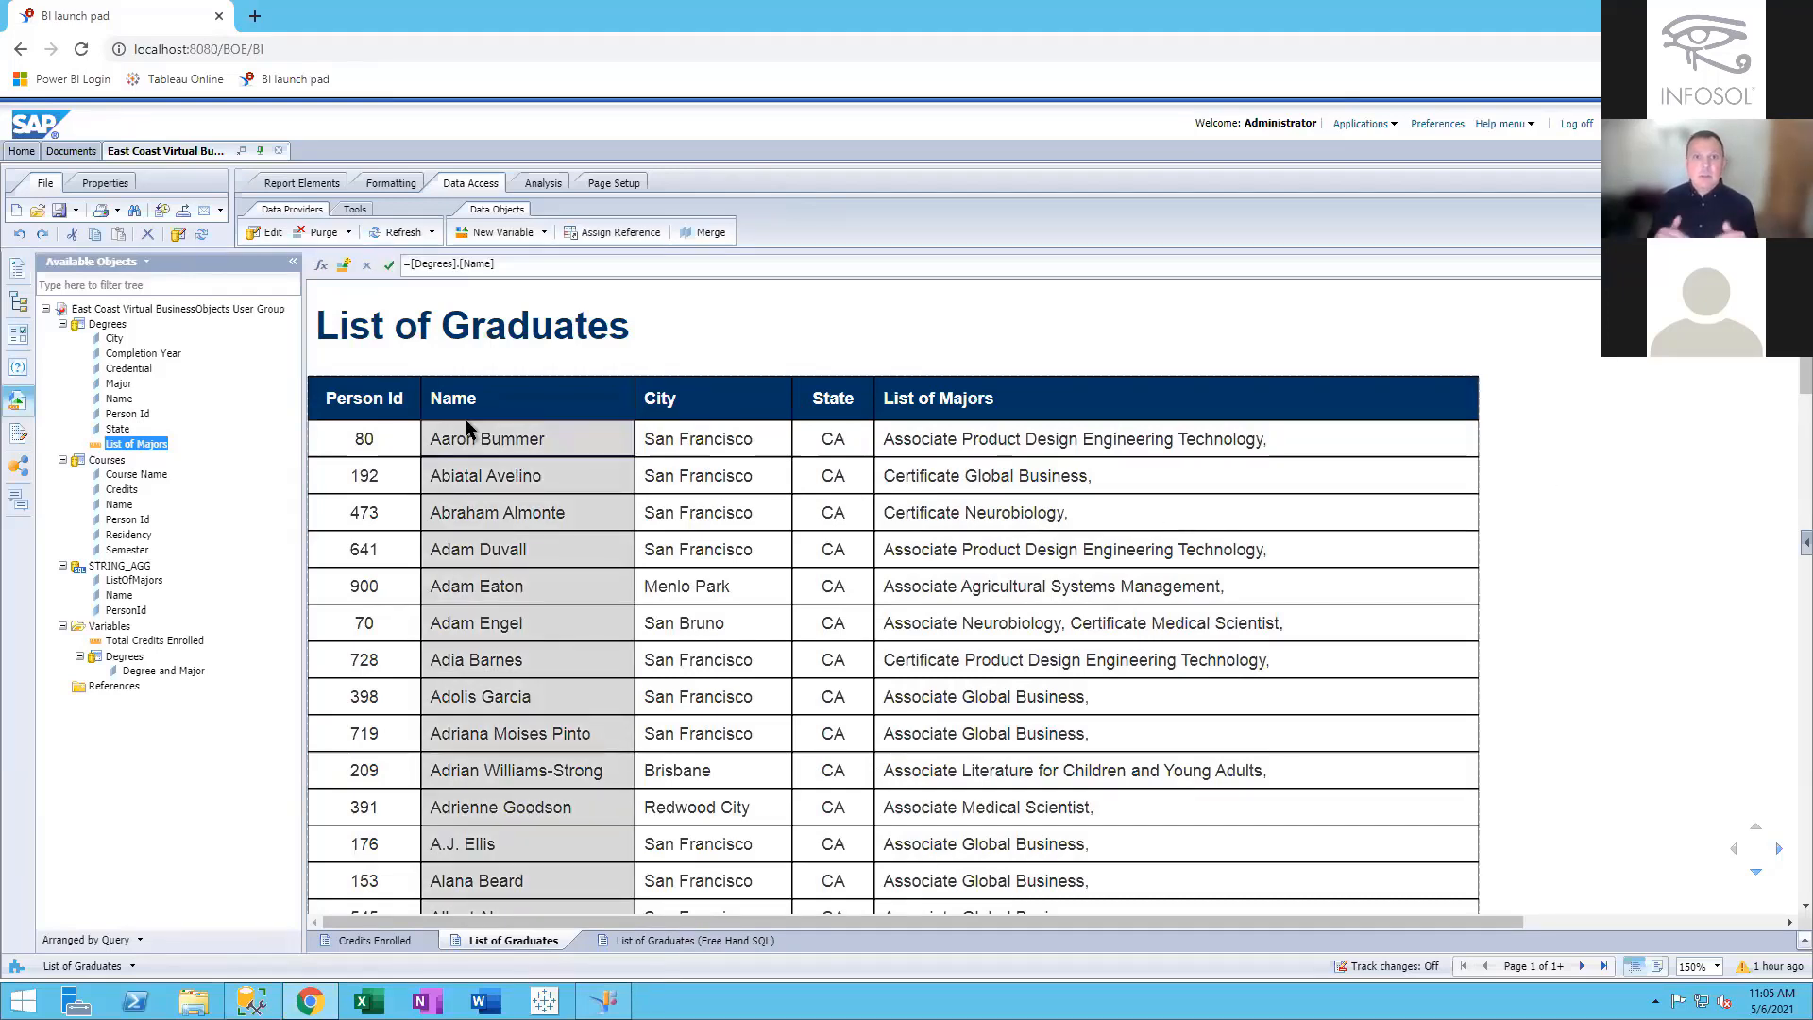
{"action": "left_click", "coordinate": [466, 424]}
{"action": "left_click", "coordinate": [374, 446]}
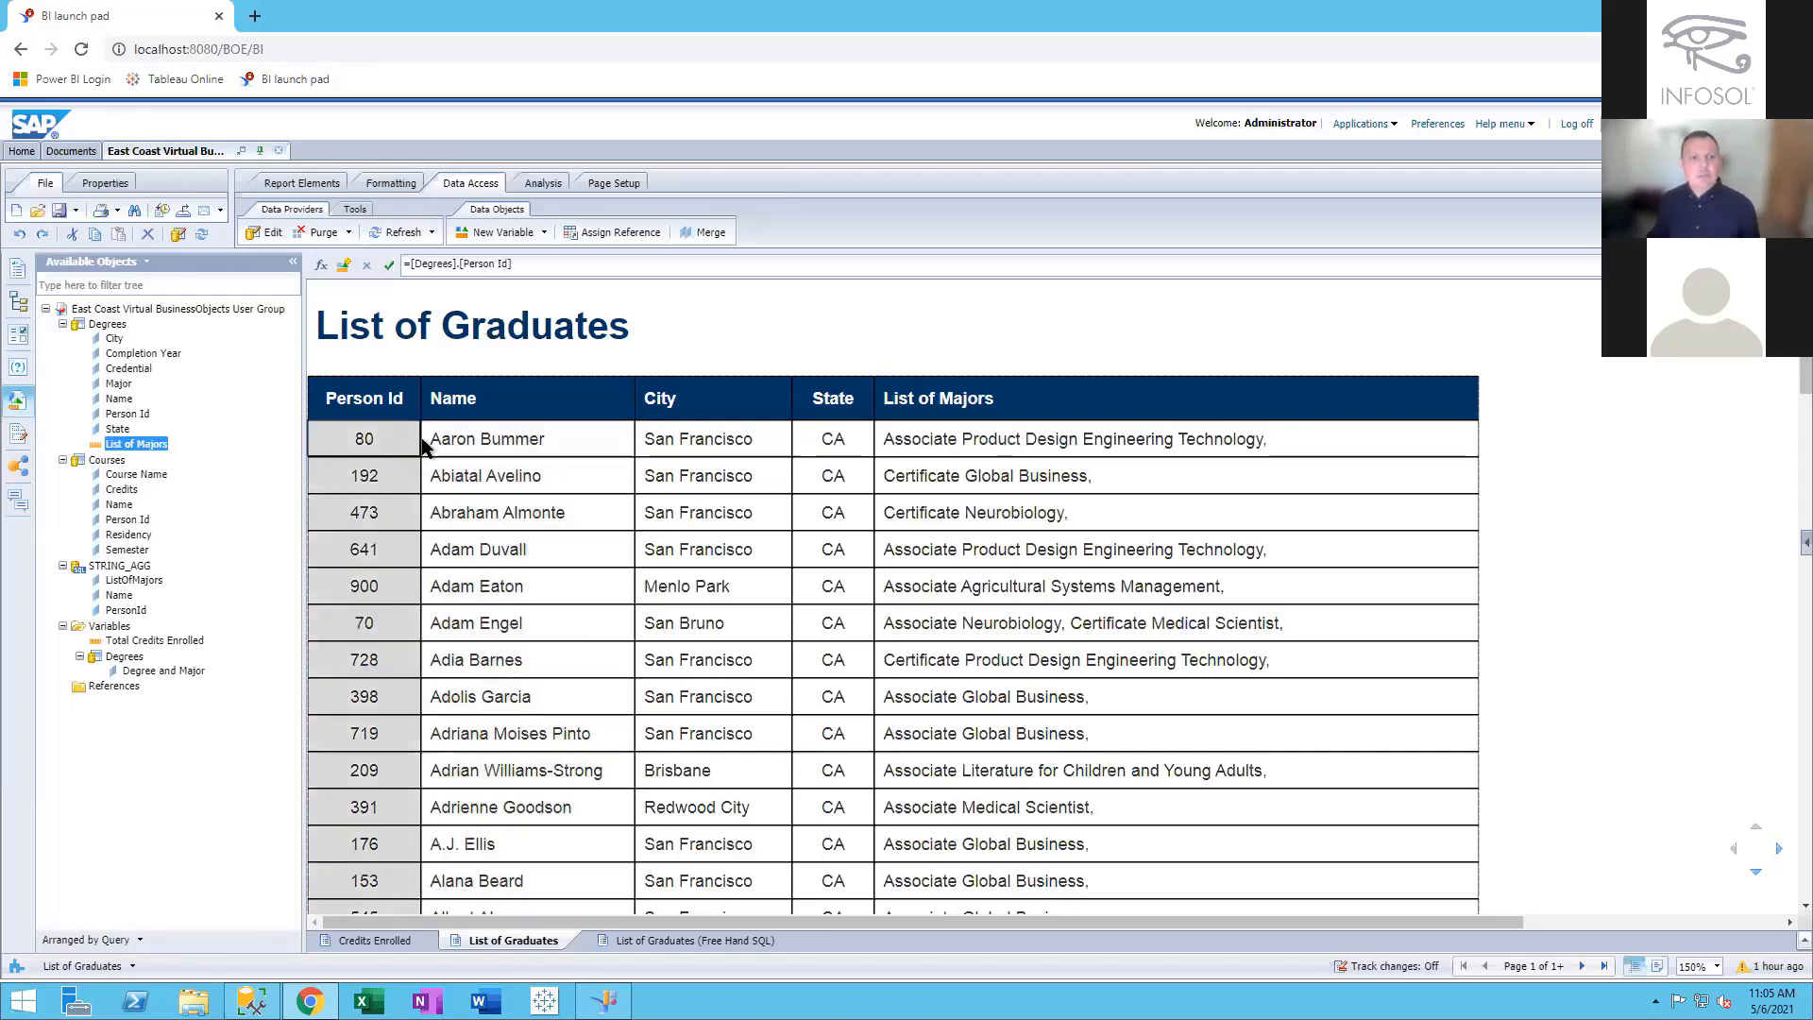
{"action": "left_click", "coordinate": [481, 446]}
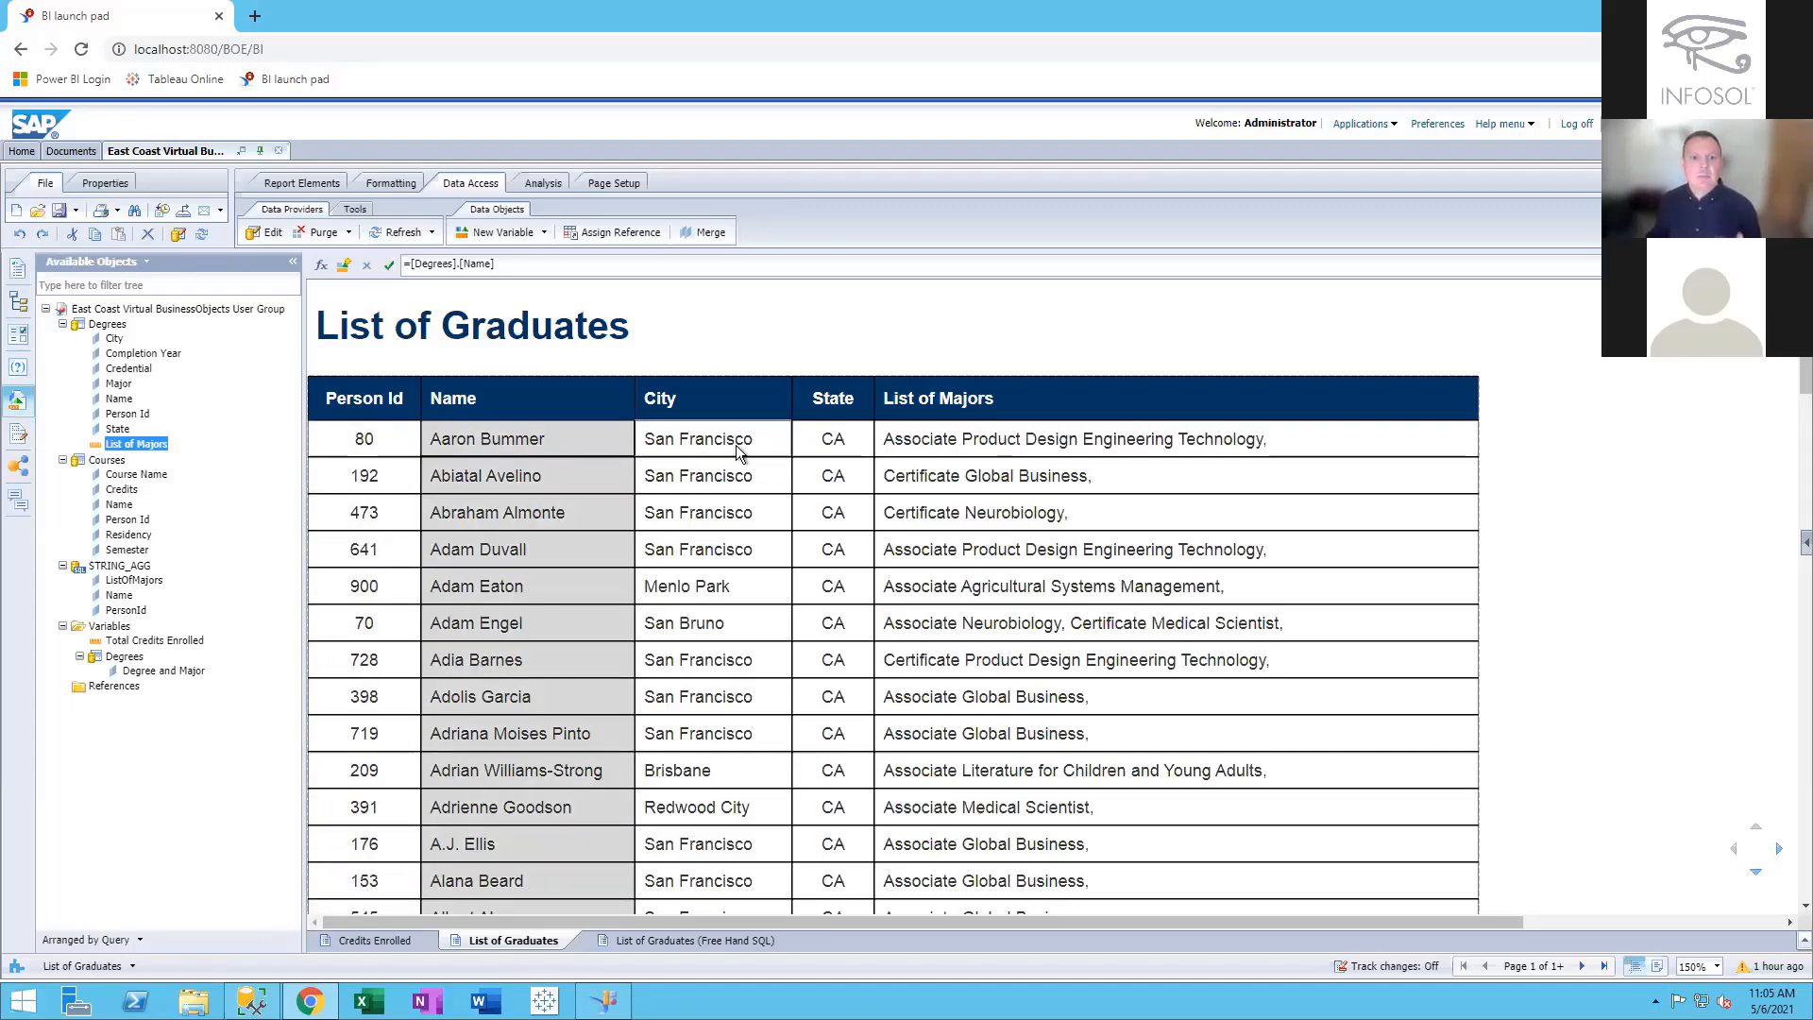
{"action": "left_click", "coordinate": [701, 451]}
{"action": "left_click", "coordinate": [823, 444]}
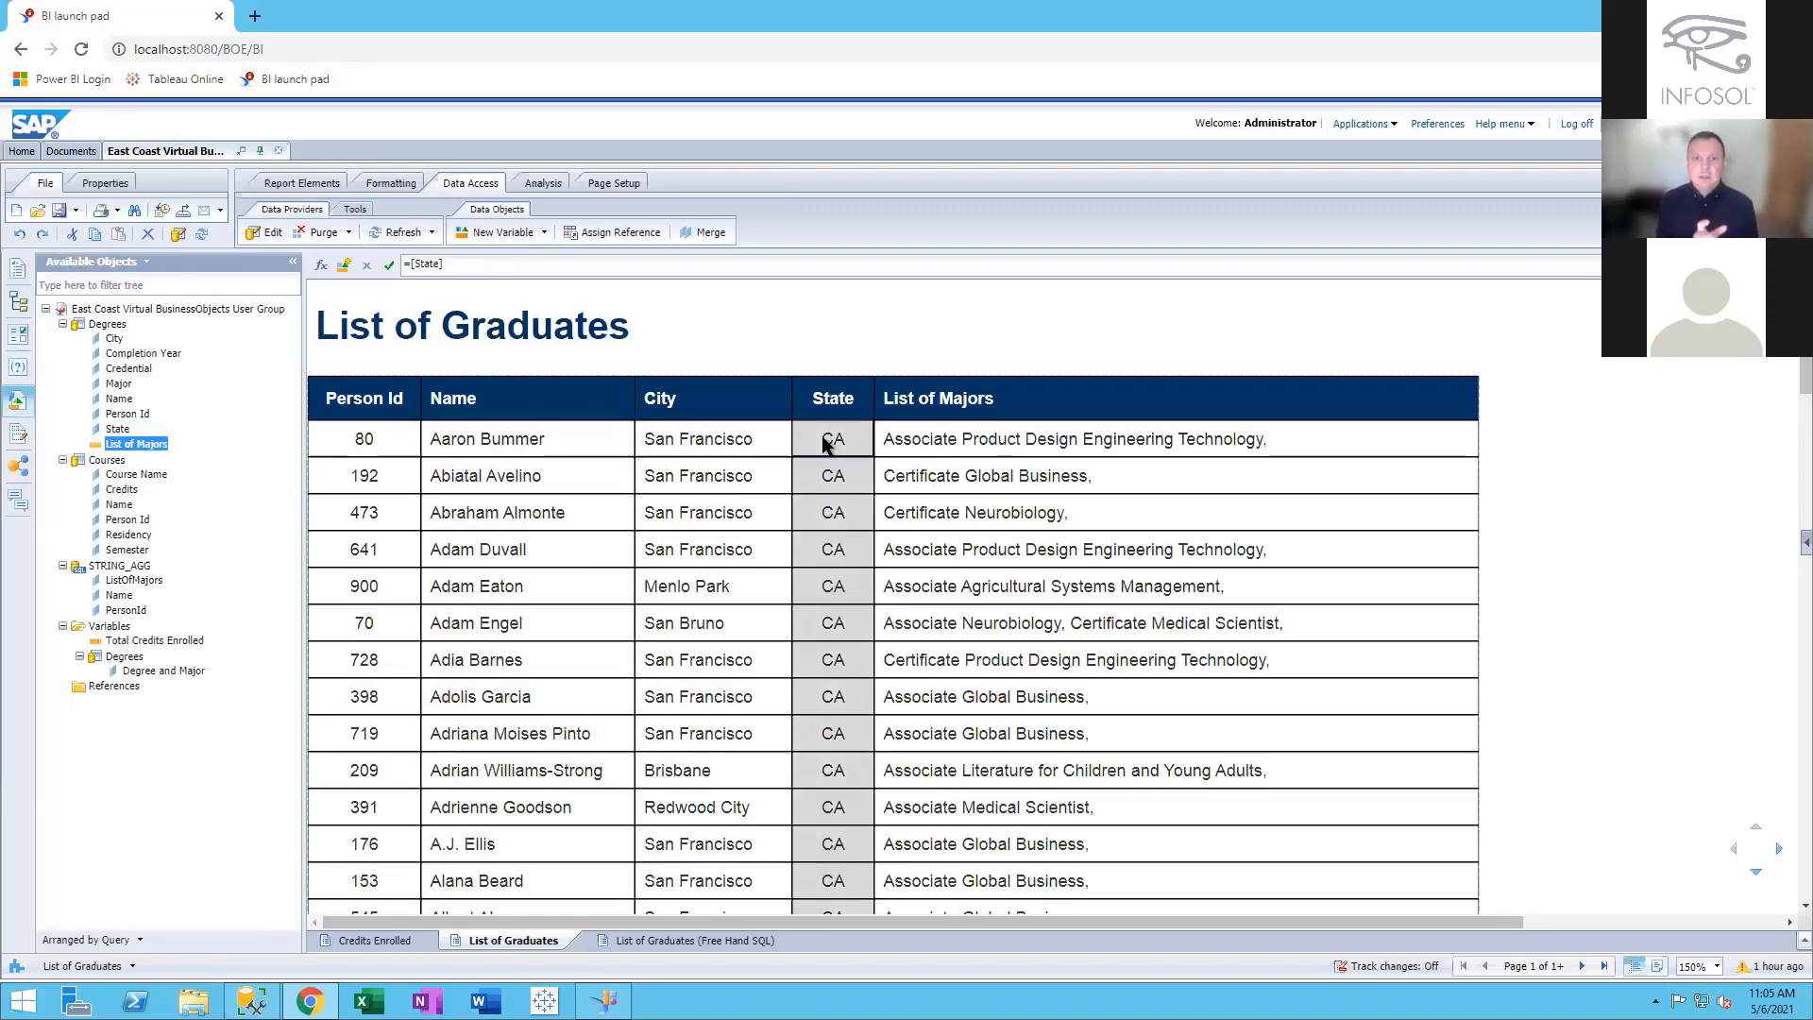
{"action": "left_click", "coordinate": [983, 444]}
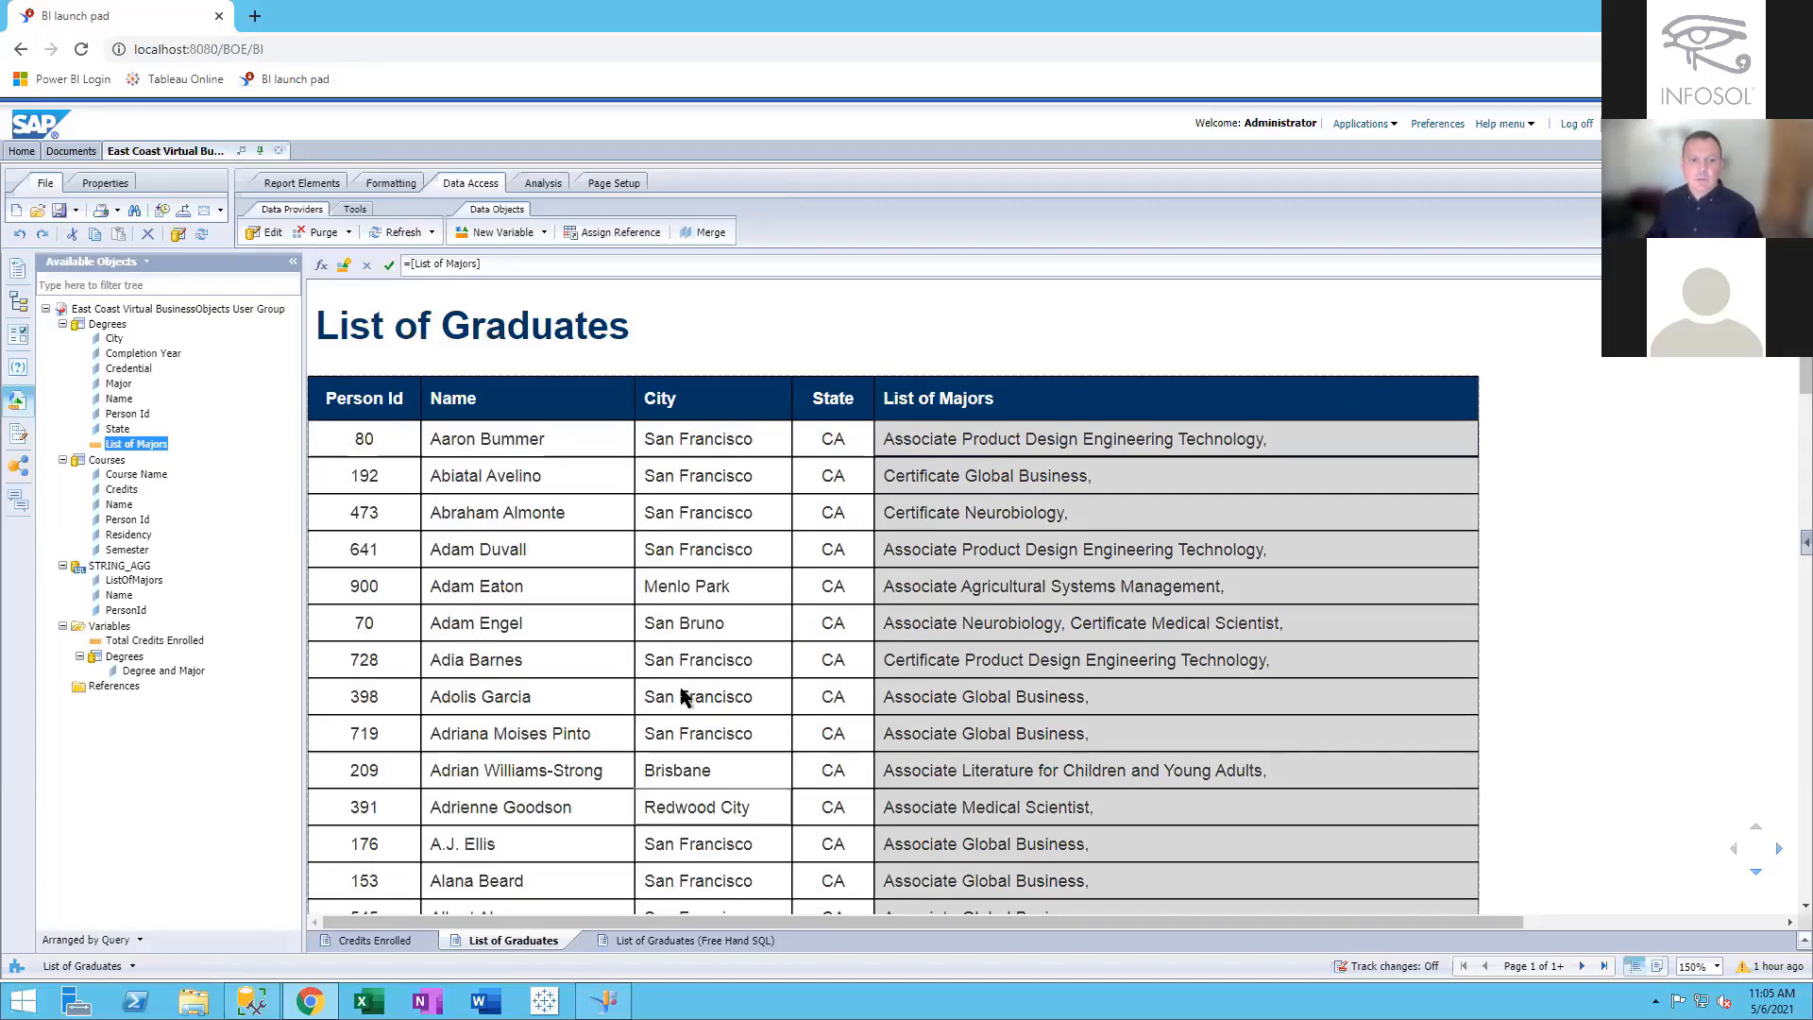
{"action": "scroll", "coordinate": [682, 694], "scroll_direction": "down", "scroll_amount": 3}
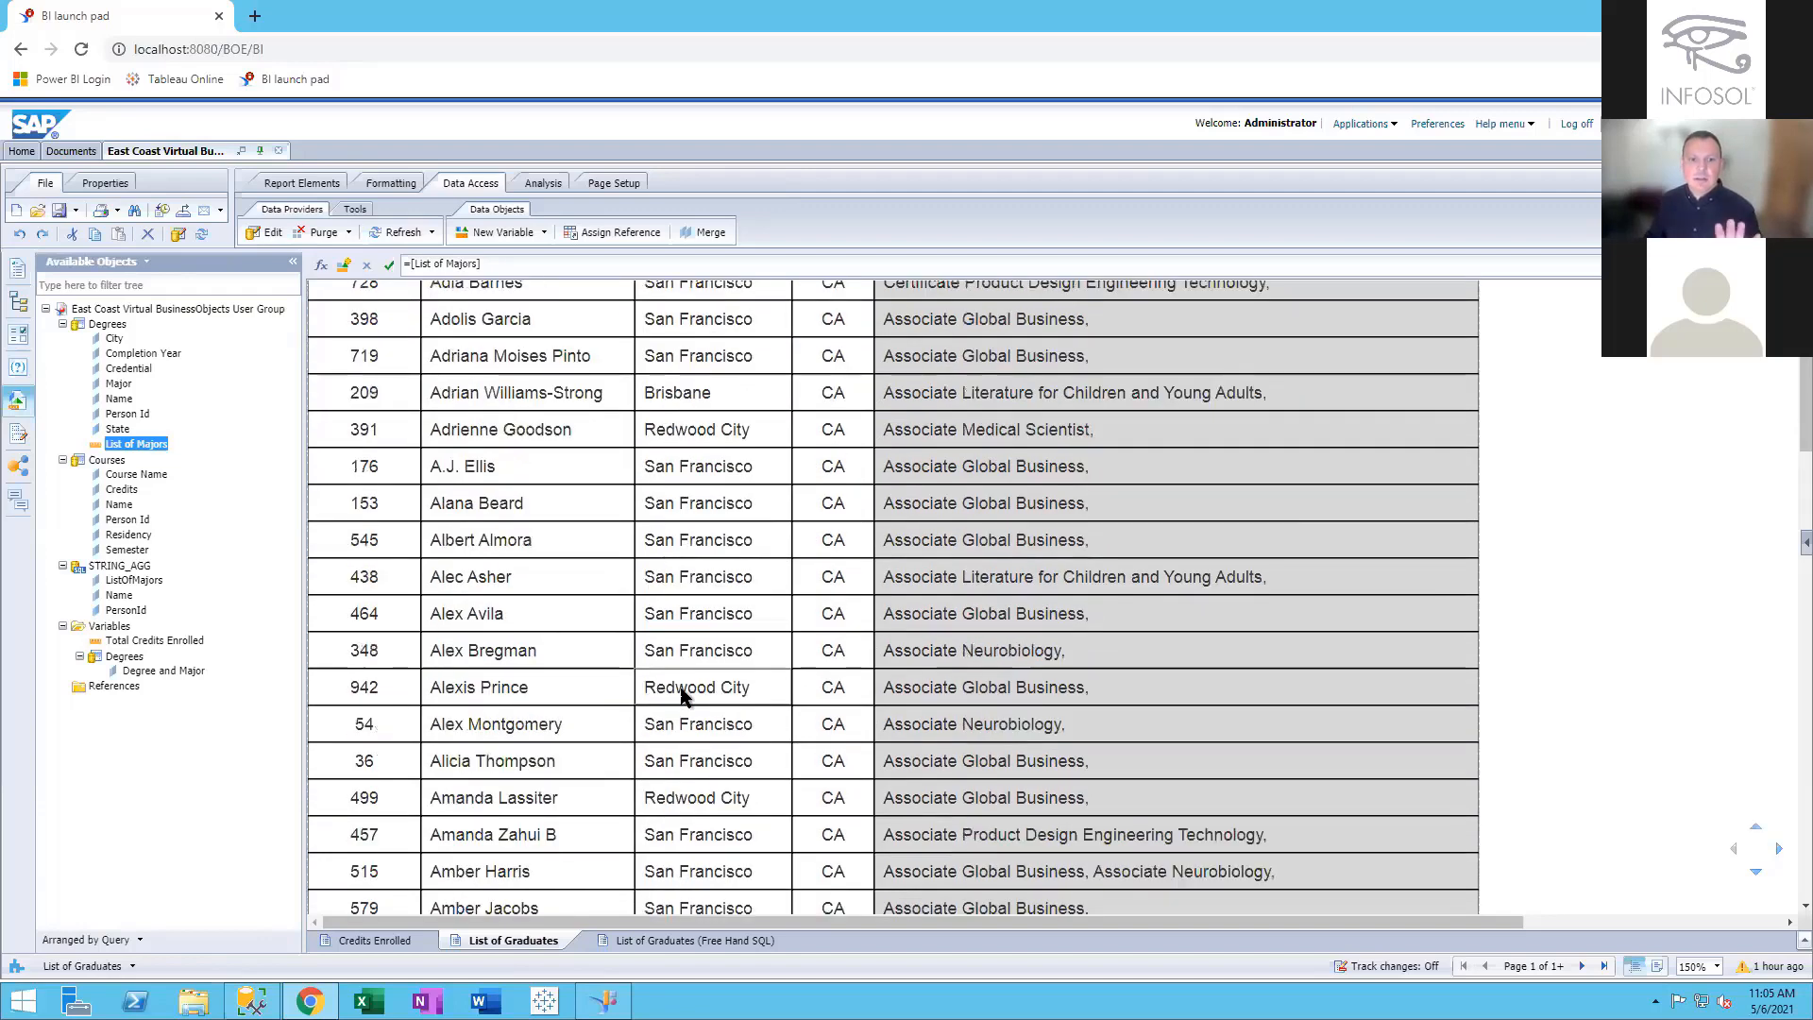
{"action": "scroll", "coordinate": [682, 694], "scroll_direction": "up", "scroll_amount": 3}
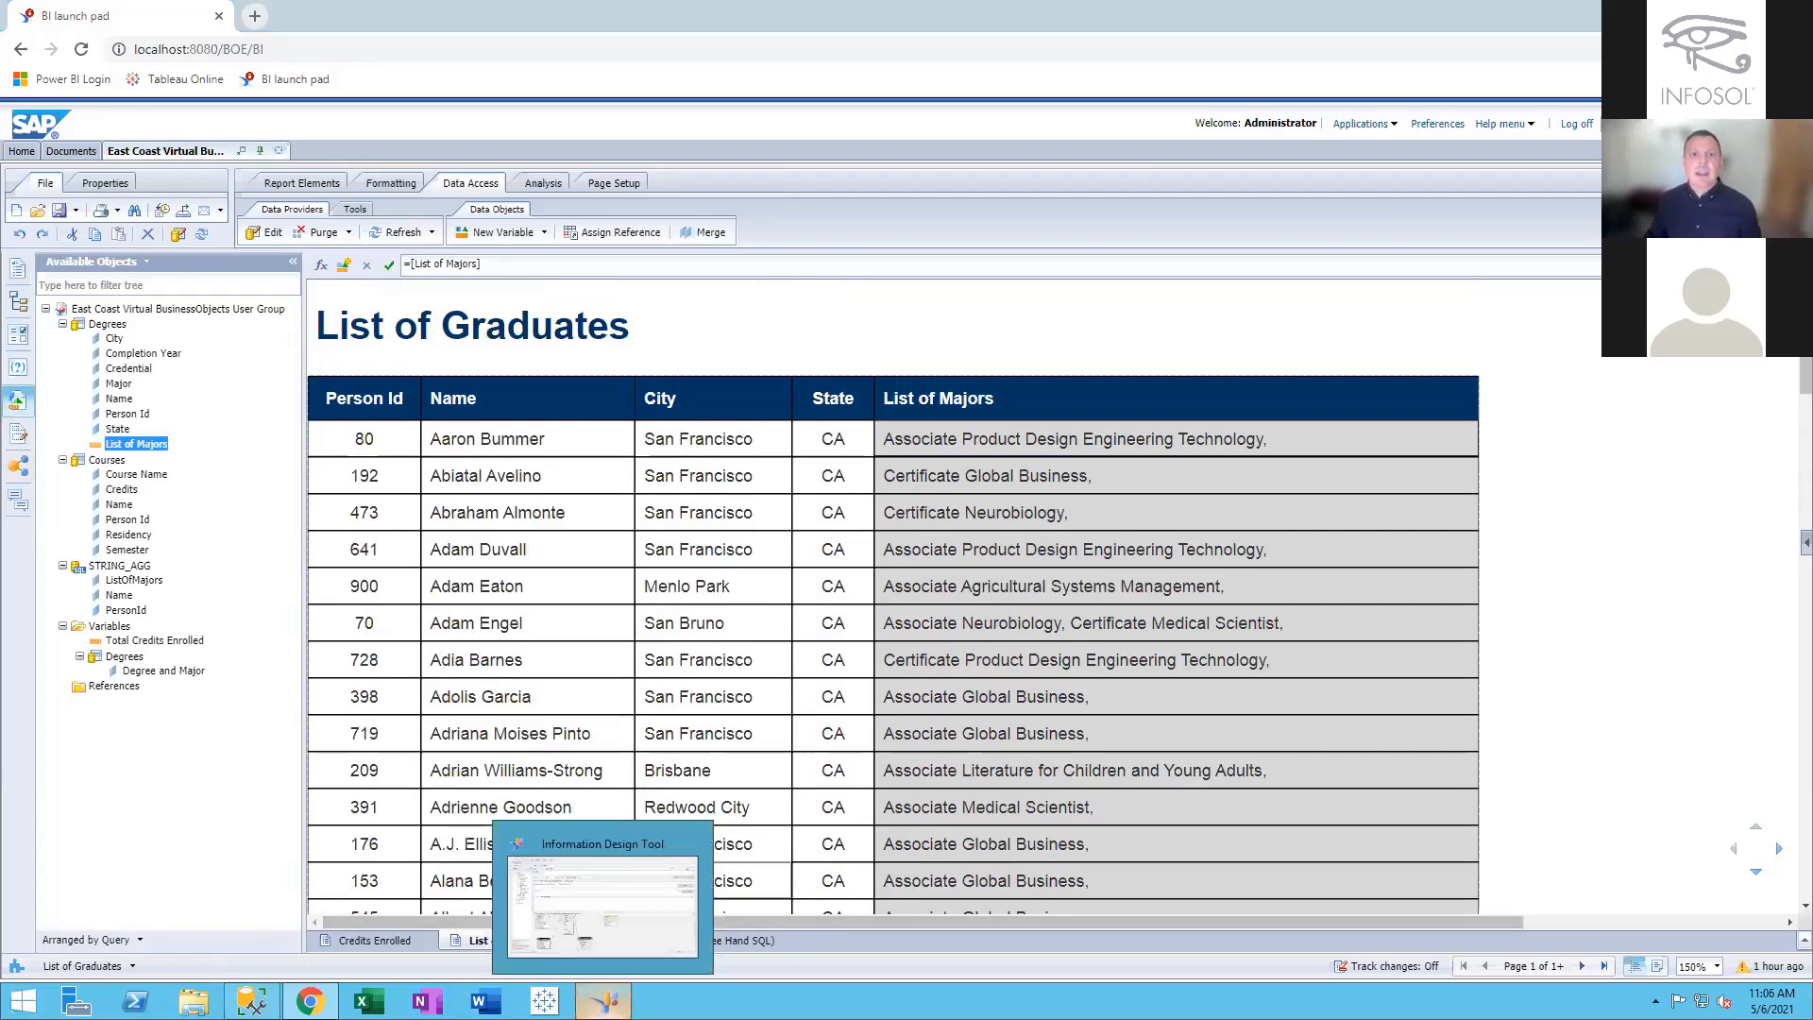
Check the List of Majors measure's projection function in Information Design Tool and go back to the report in Chrome
{"action": "left_click", "coordinate": [604, 1001]}
{"action": "left_click", "coordinate": [741, 221]}
{"action": "left_click", "coordinate": [863, 231]}
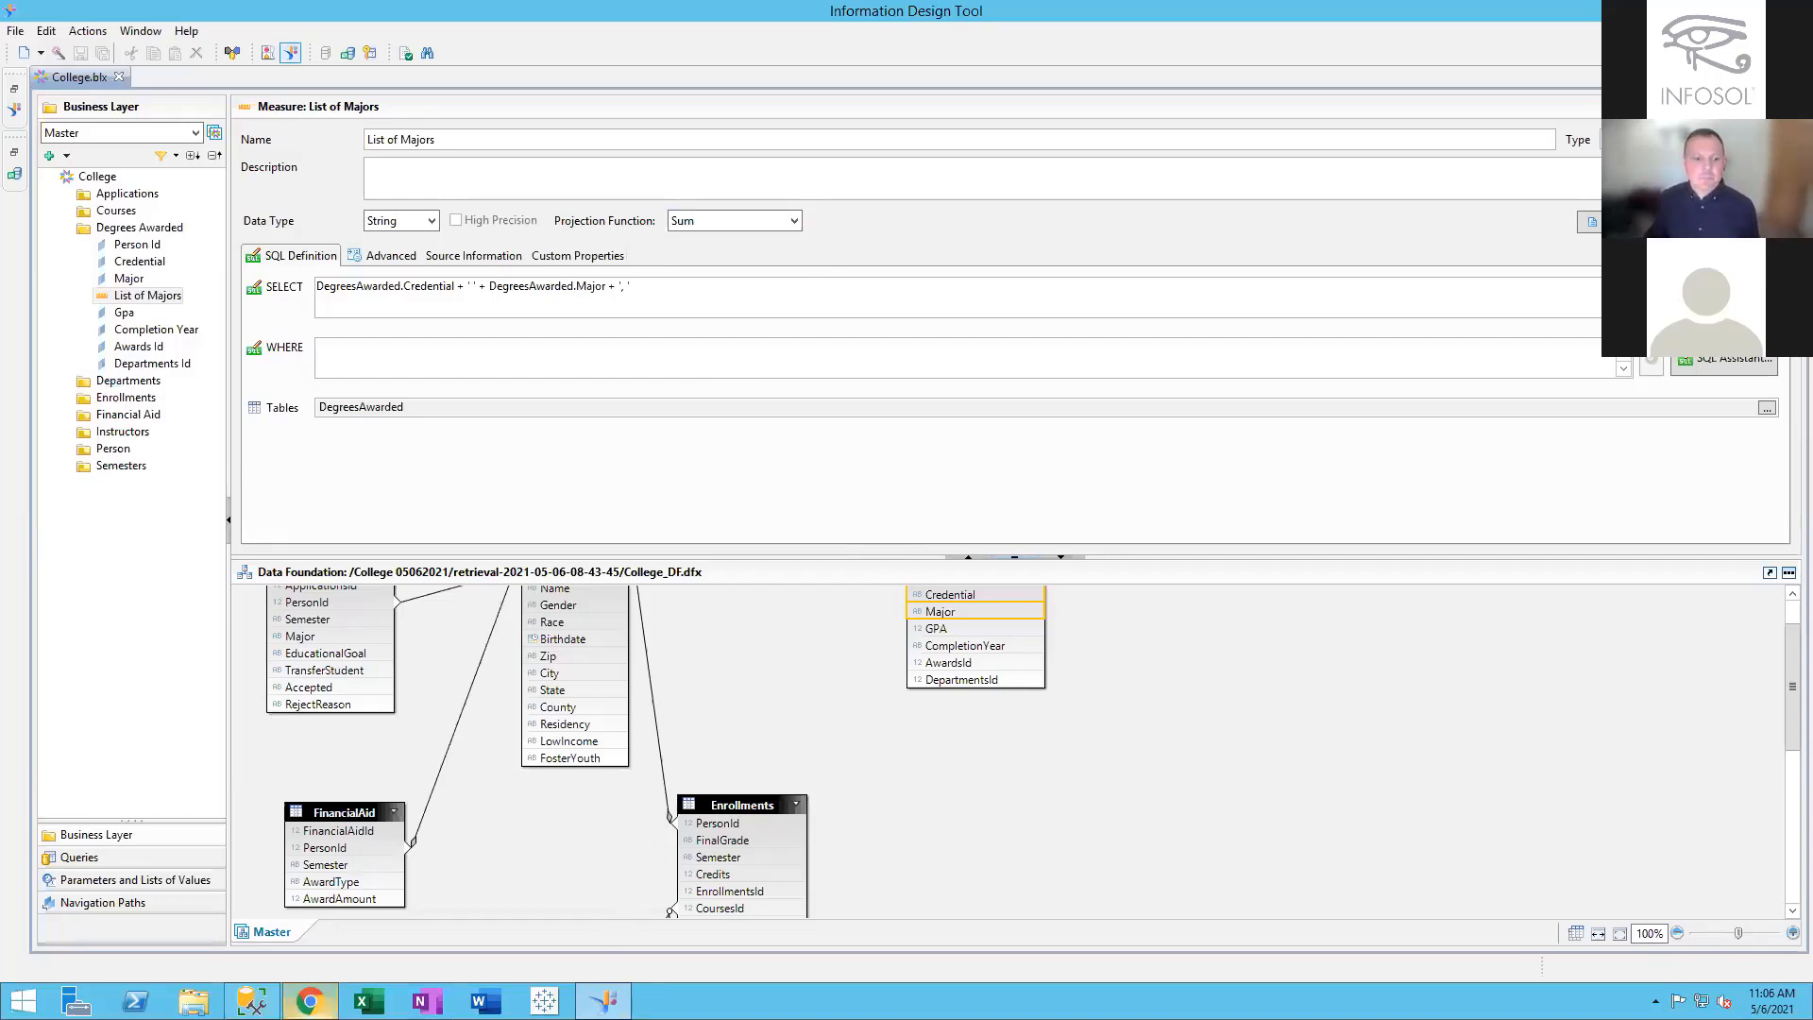
{"action": "left_click", "coordinate": [309, 1001]}
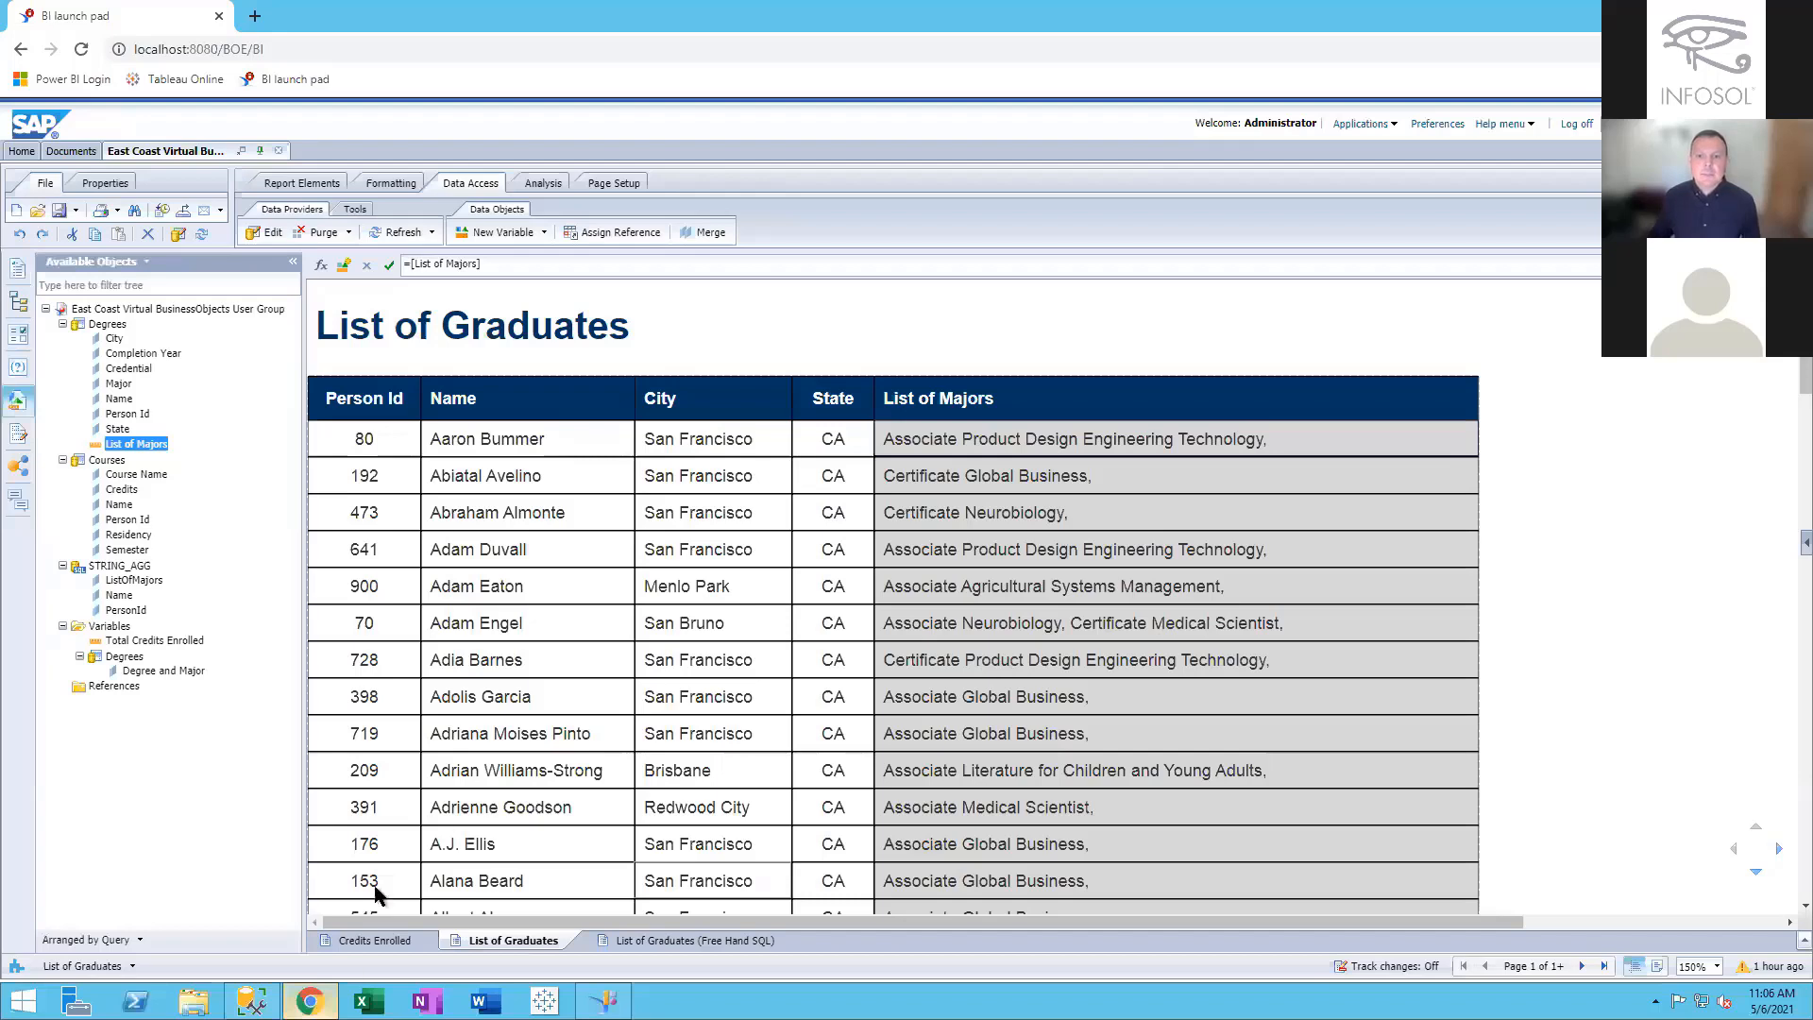
{"action": "key", "text": "super+c"}
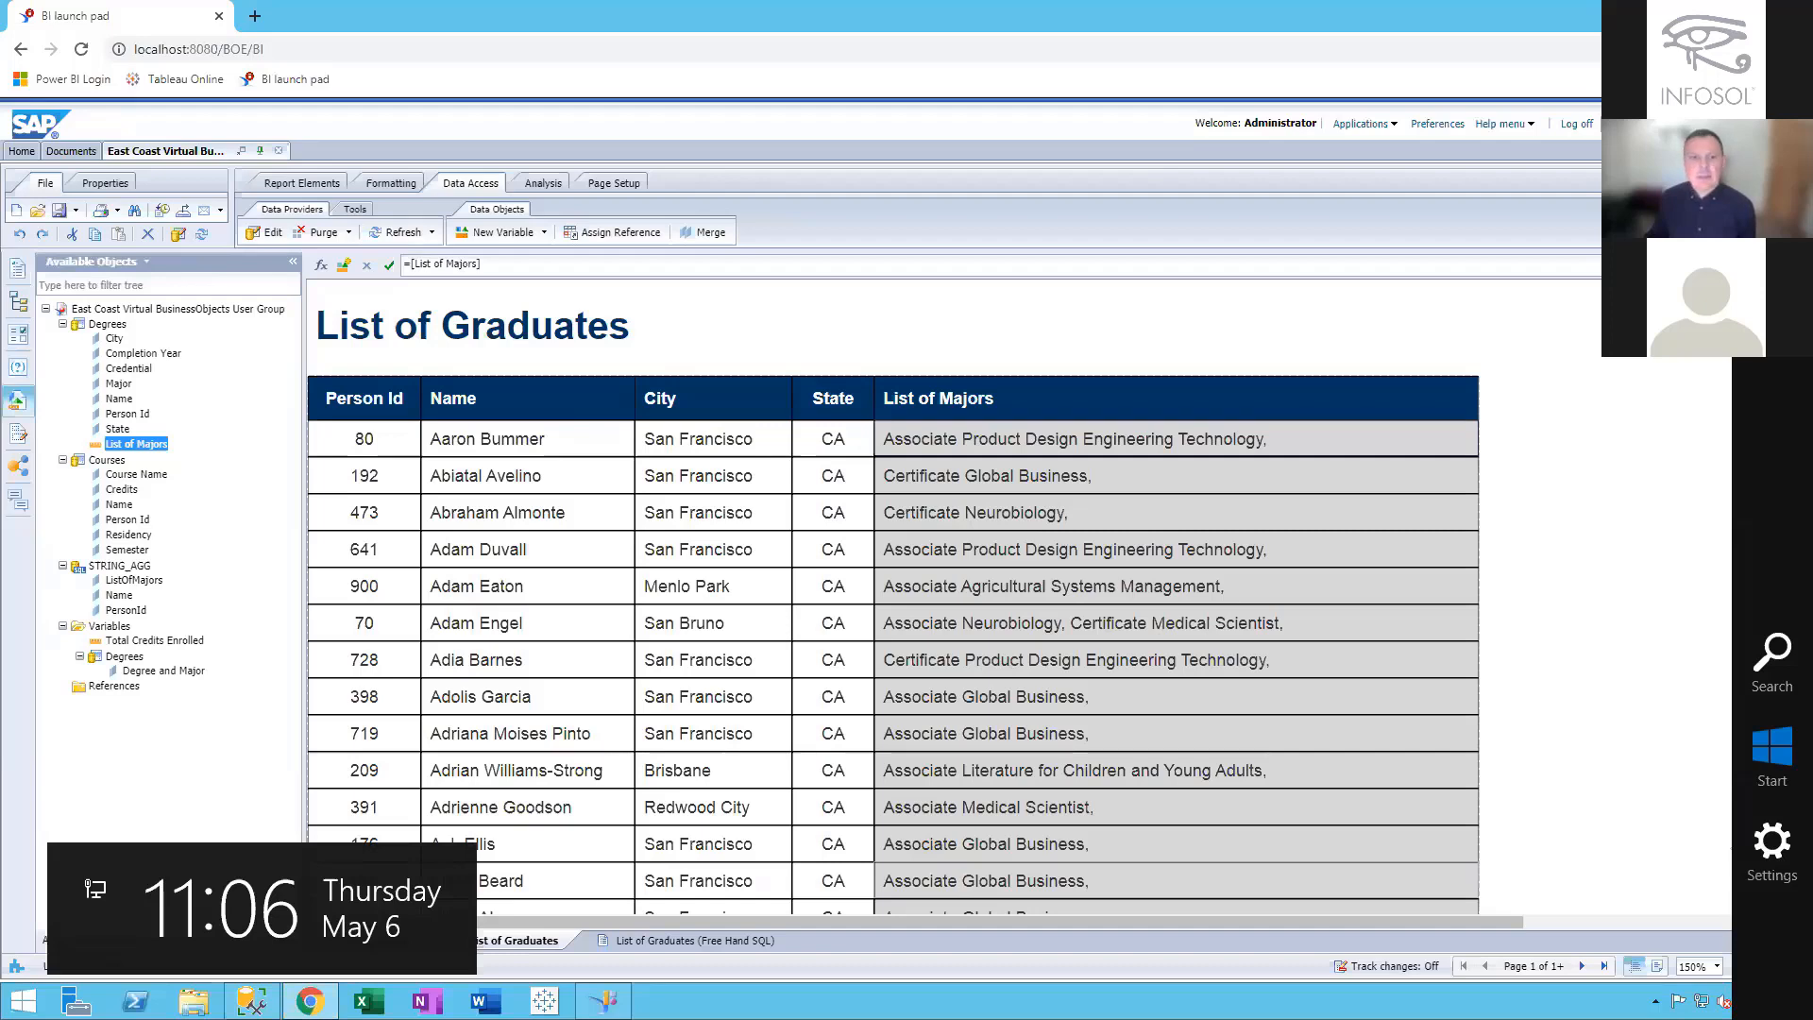
{"action": "left_click", "coordinate": [1494, 540]}
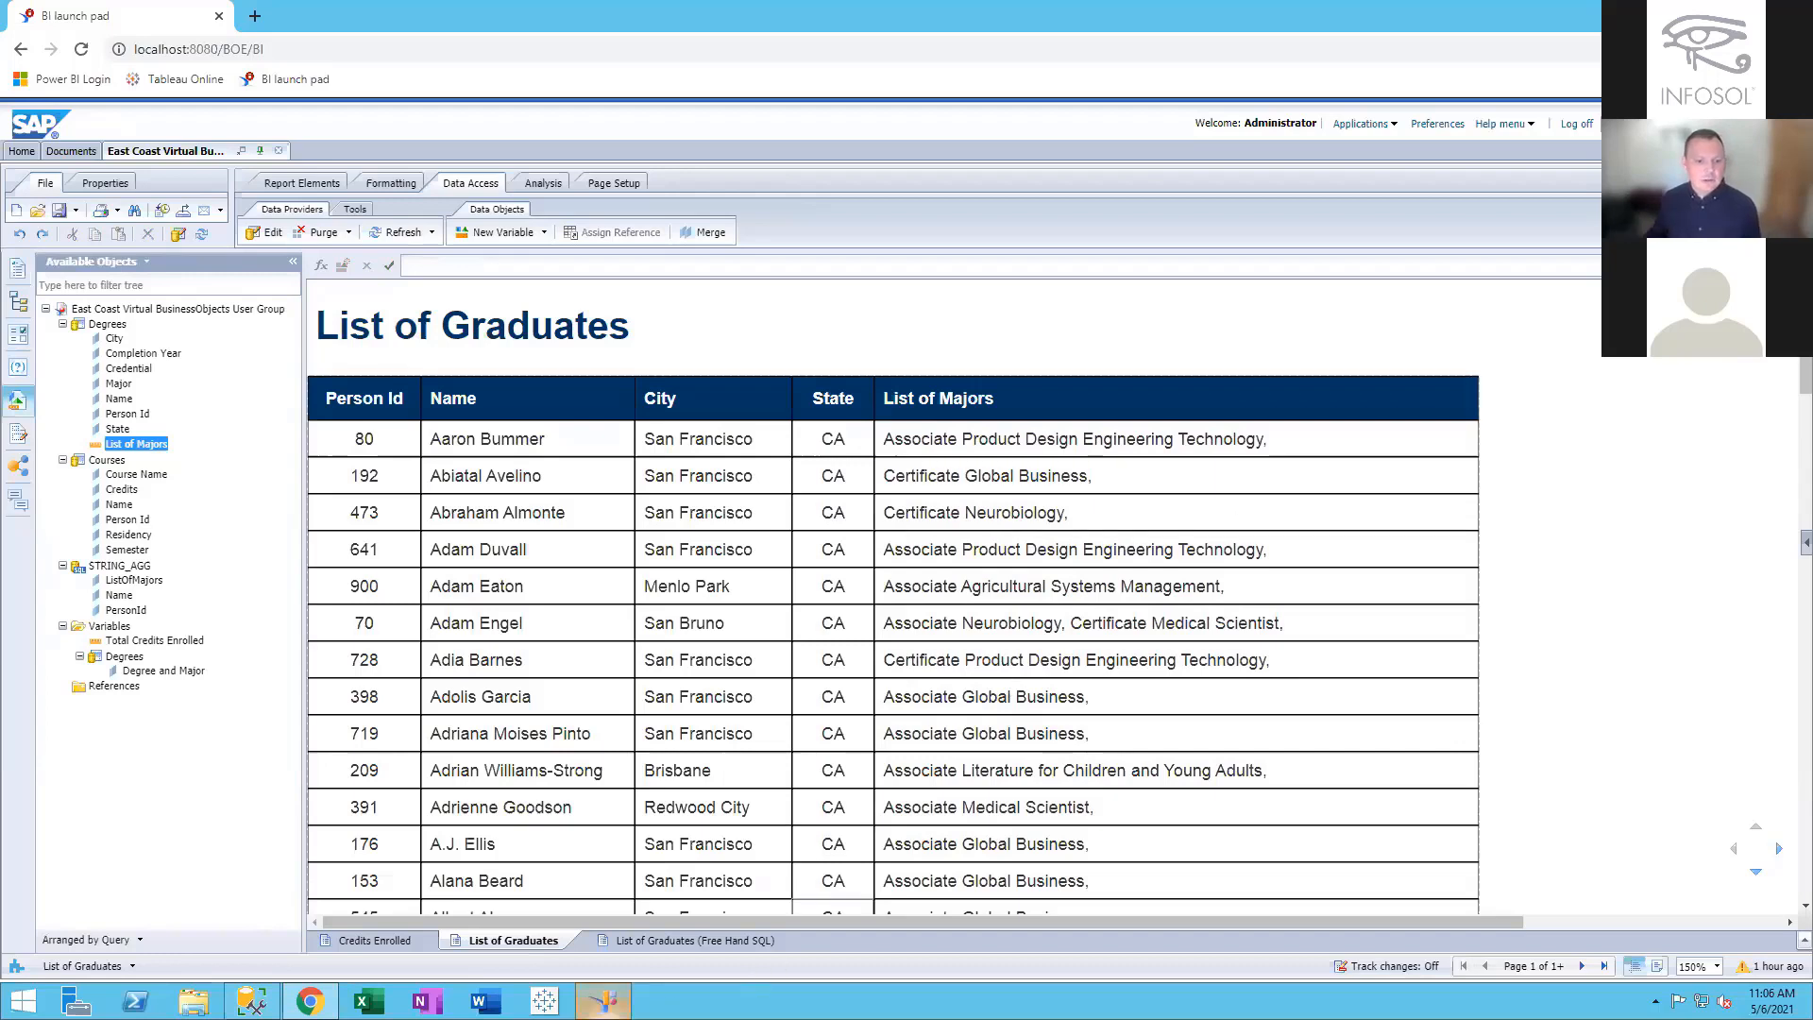
Review the PARTITION.sql and STRING_AGG.sql queries in SQL Server Management Studio and go back to the List of Graduates report in Chrome
{"action": "left_click", "coordinate": [251, 1001]}
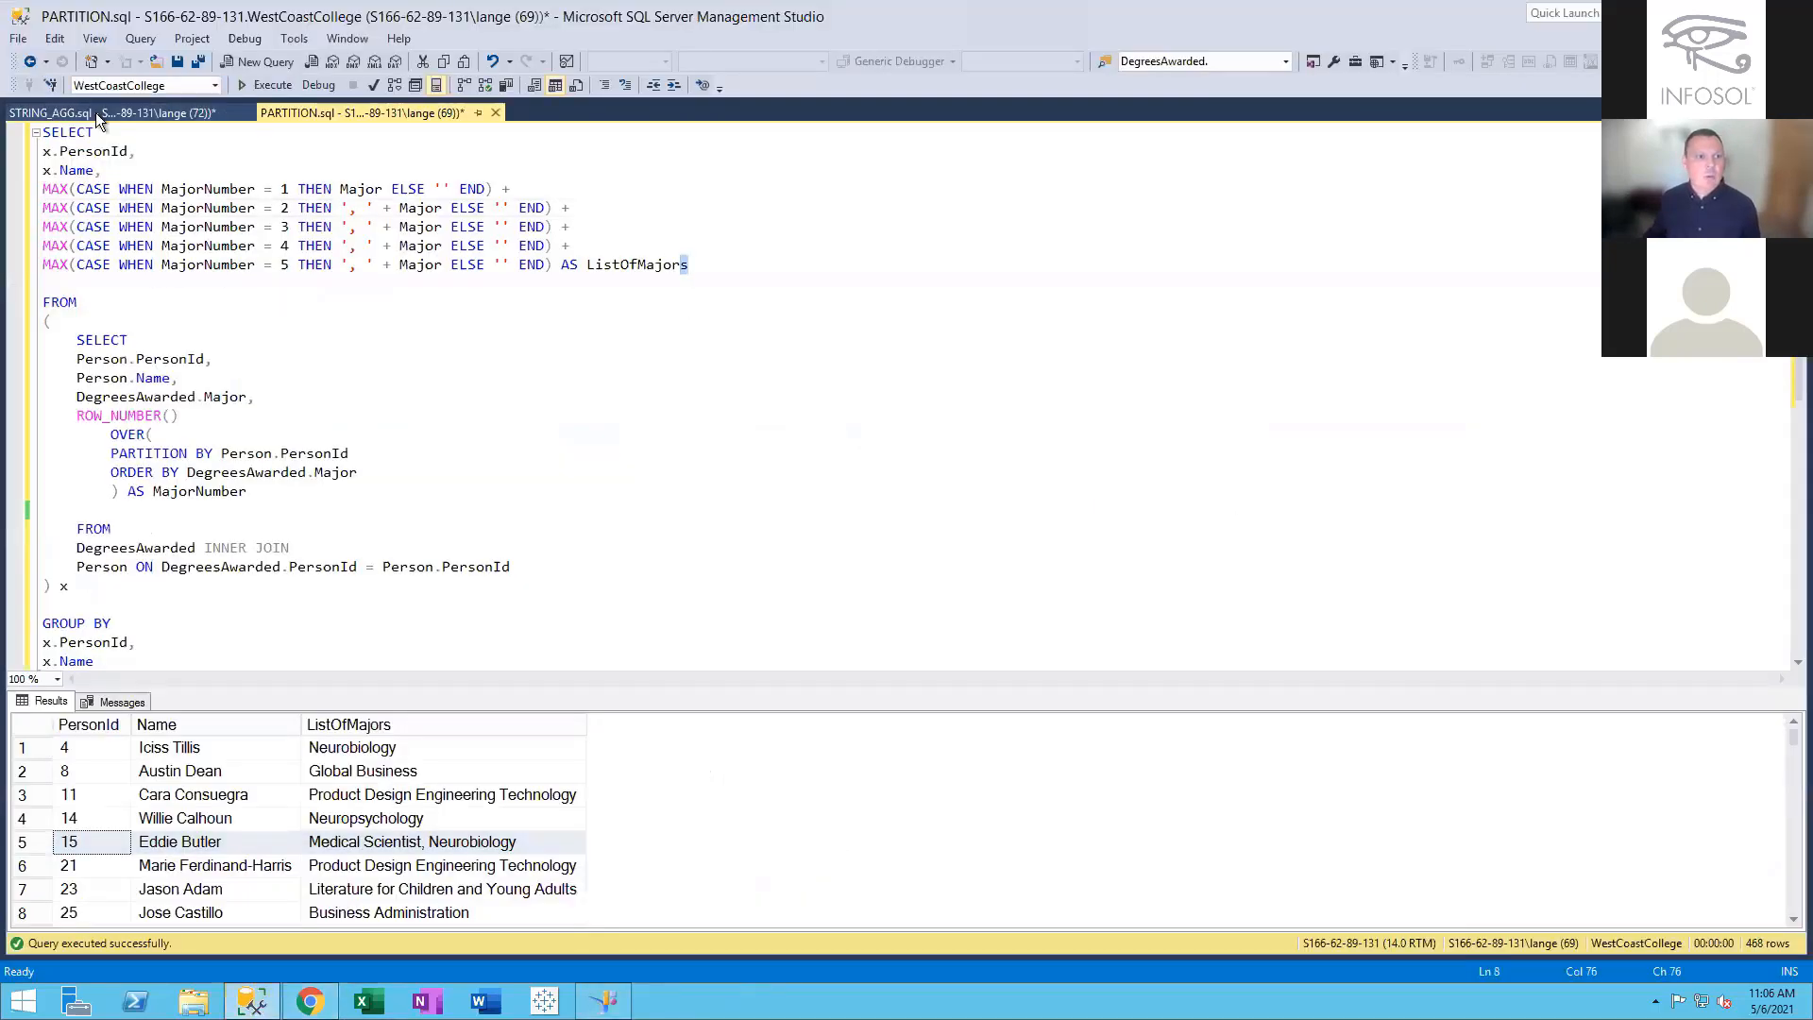
{"action": "left_click", "coordinate": [98, 113]}
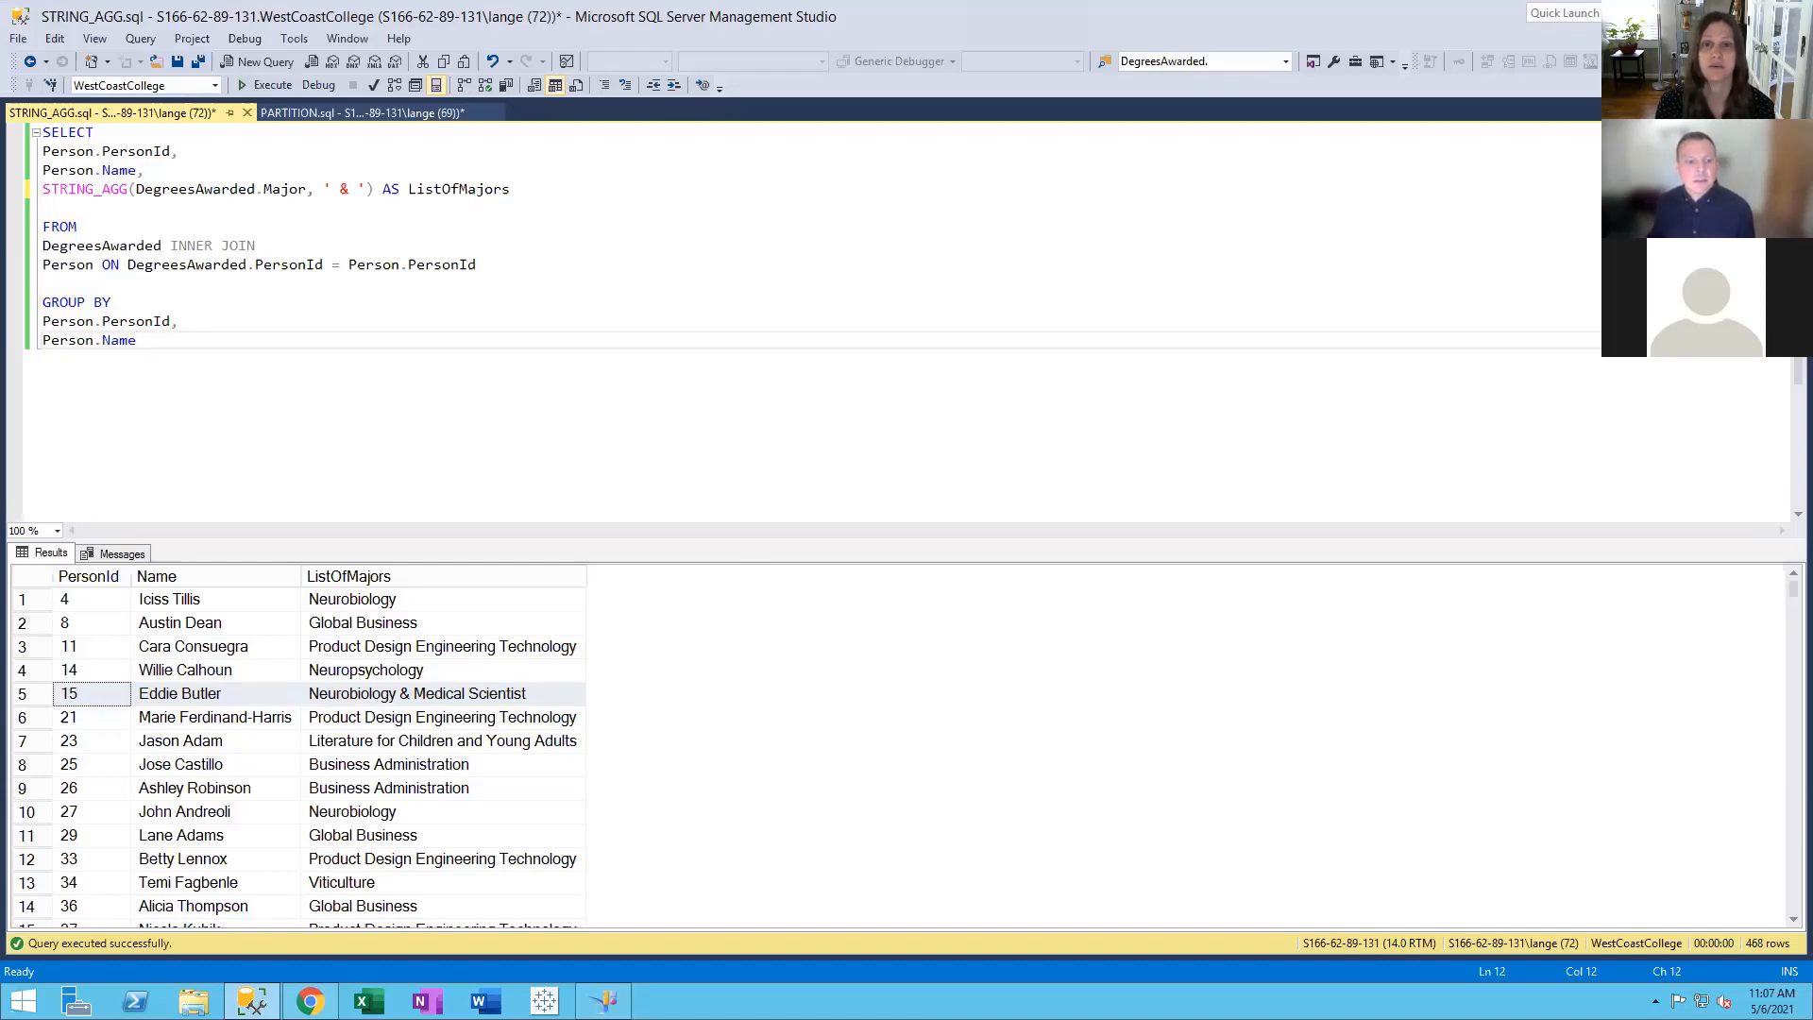
{"action": "left_click", "coordinate": [311, 1007]}
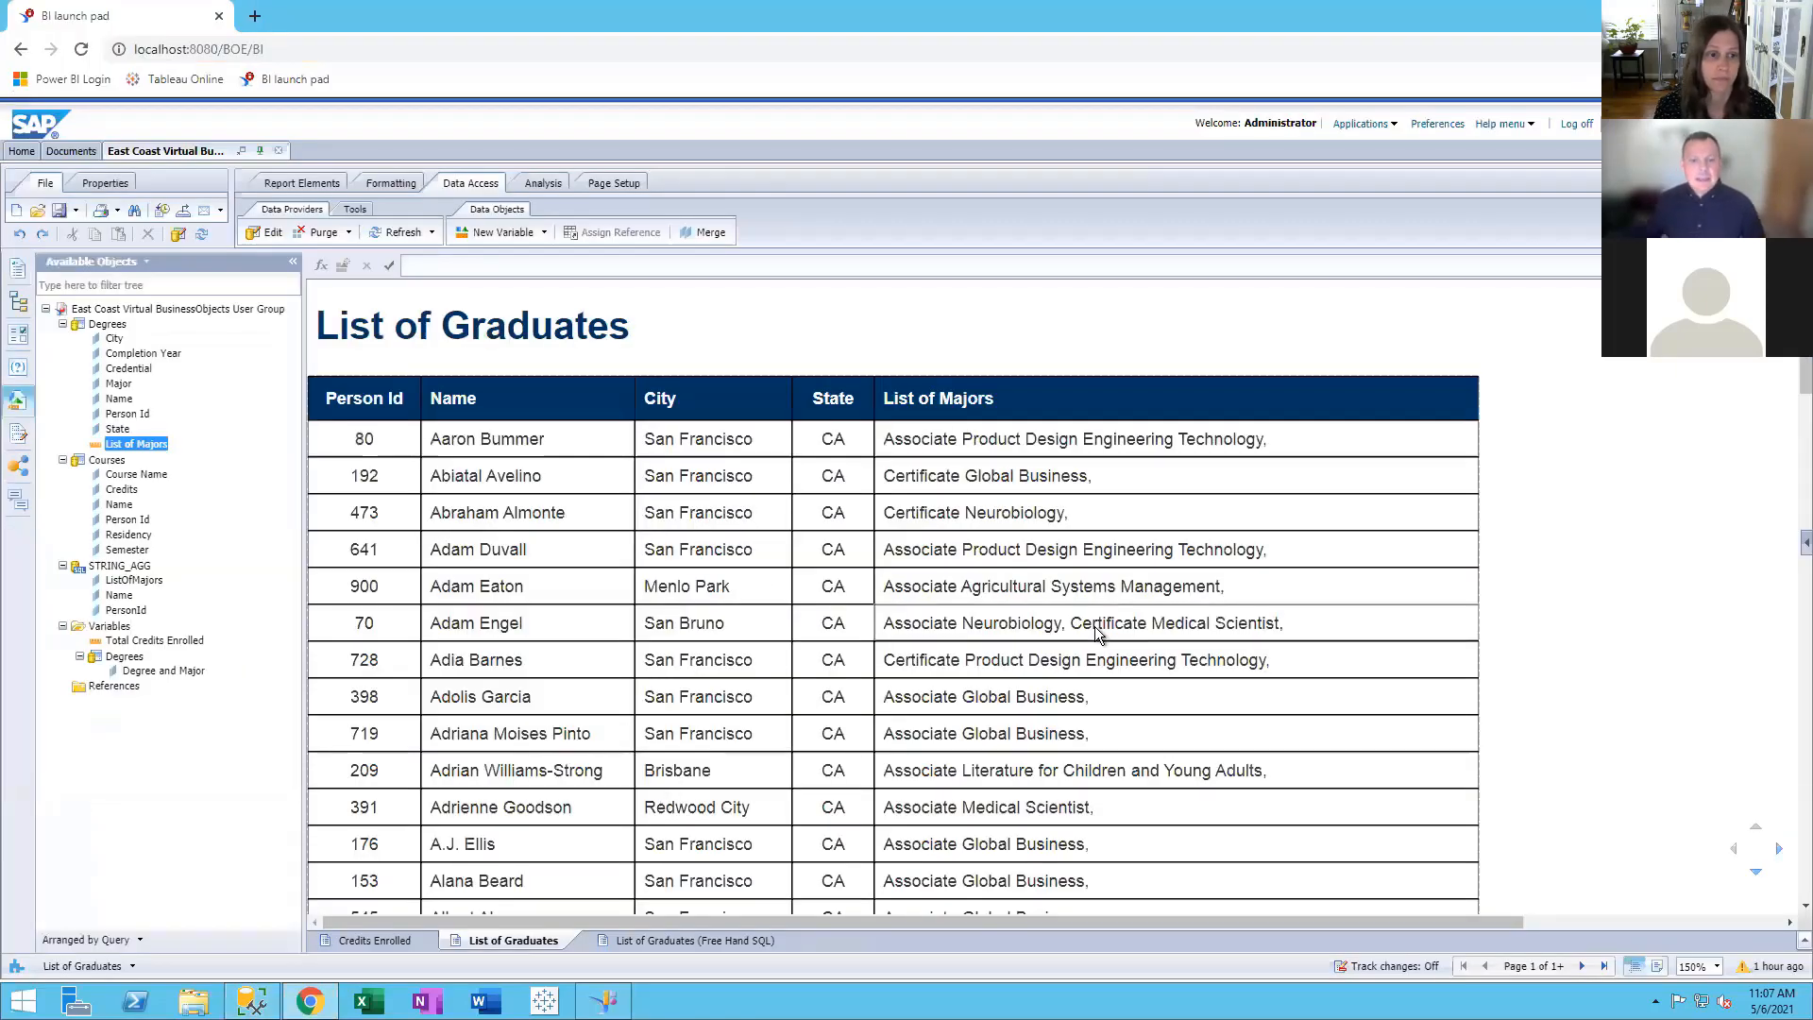